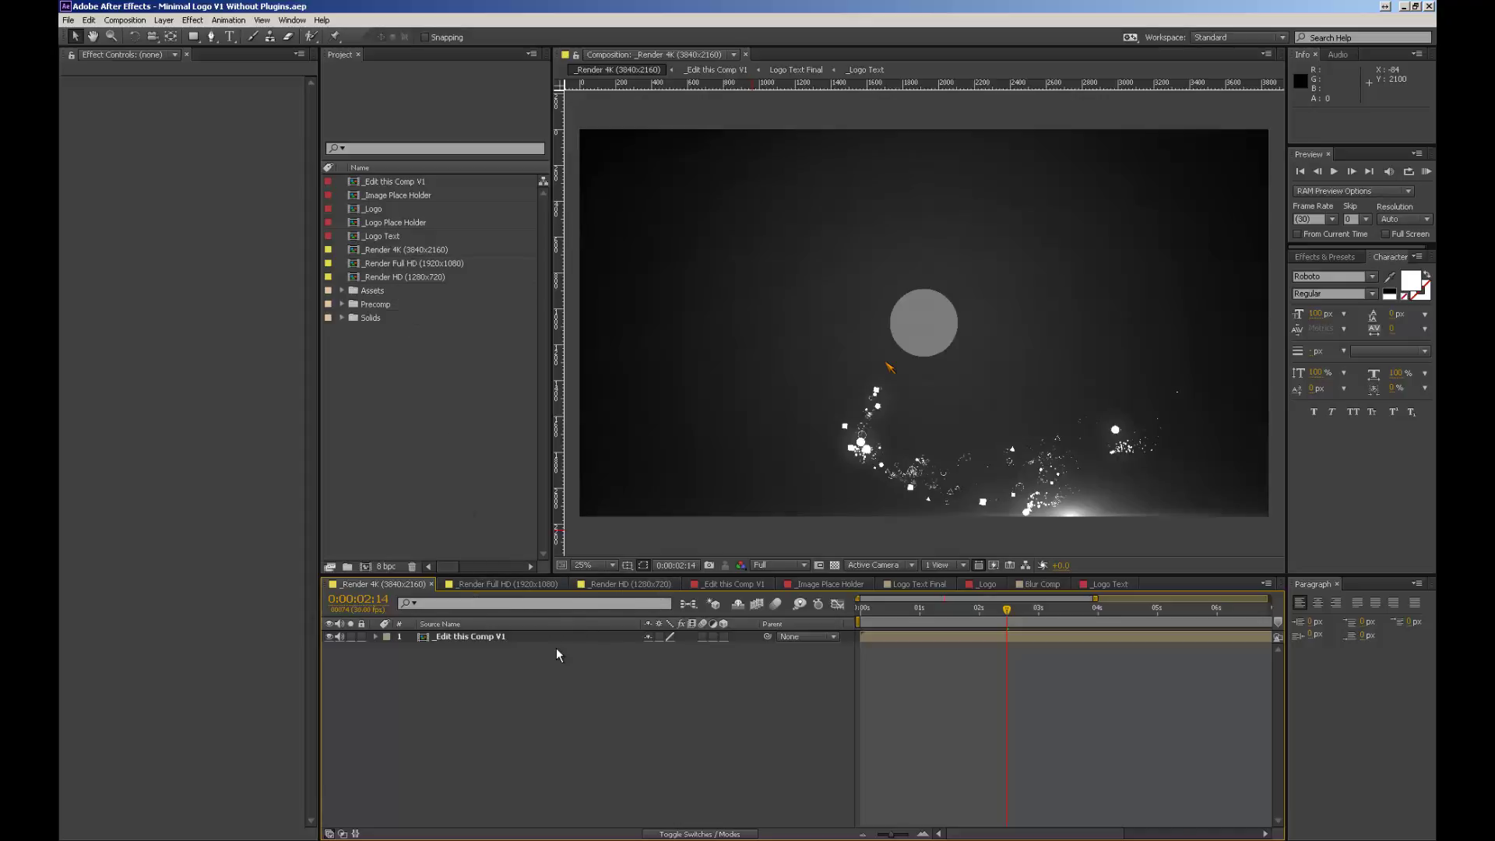
# Step: Look through the render compositions and open the Controller layer's effect settings in the _Edit this Comp V1 composition
pyautogui.click(518, 582)
pyautogui.click(610, 585)
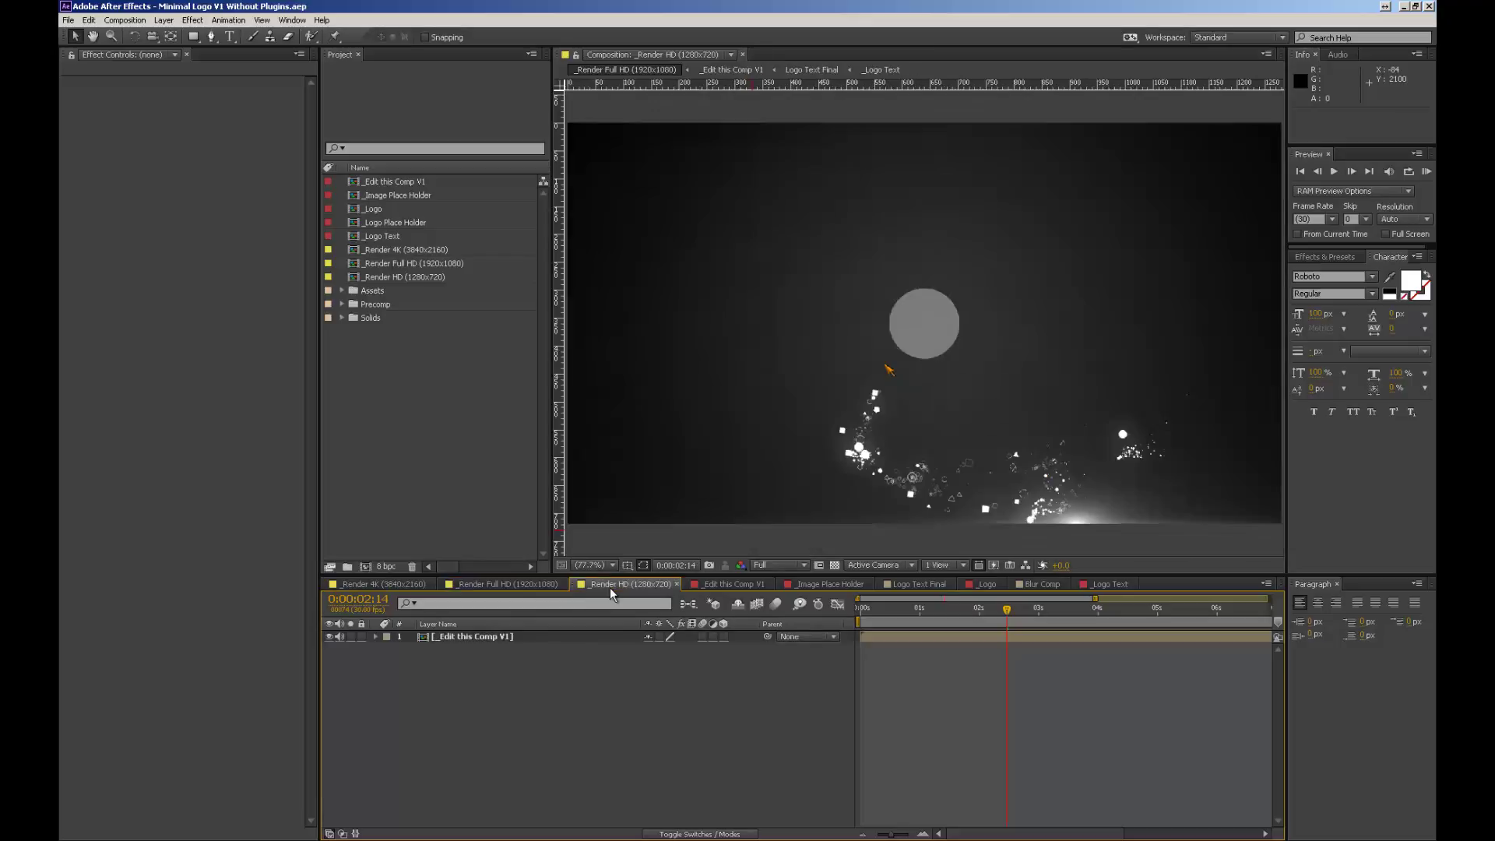
pyautogui.click(737, 585)
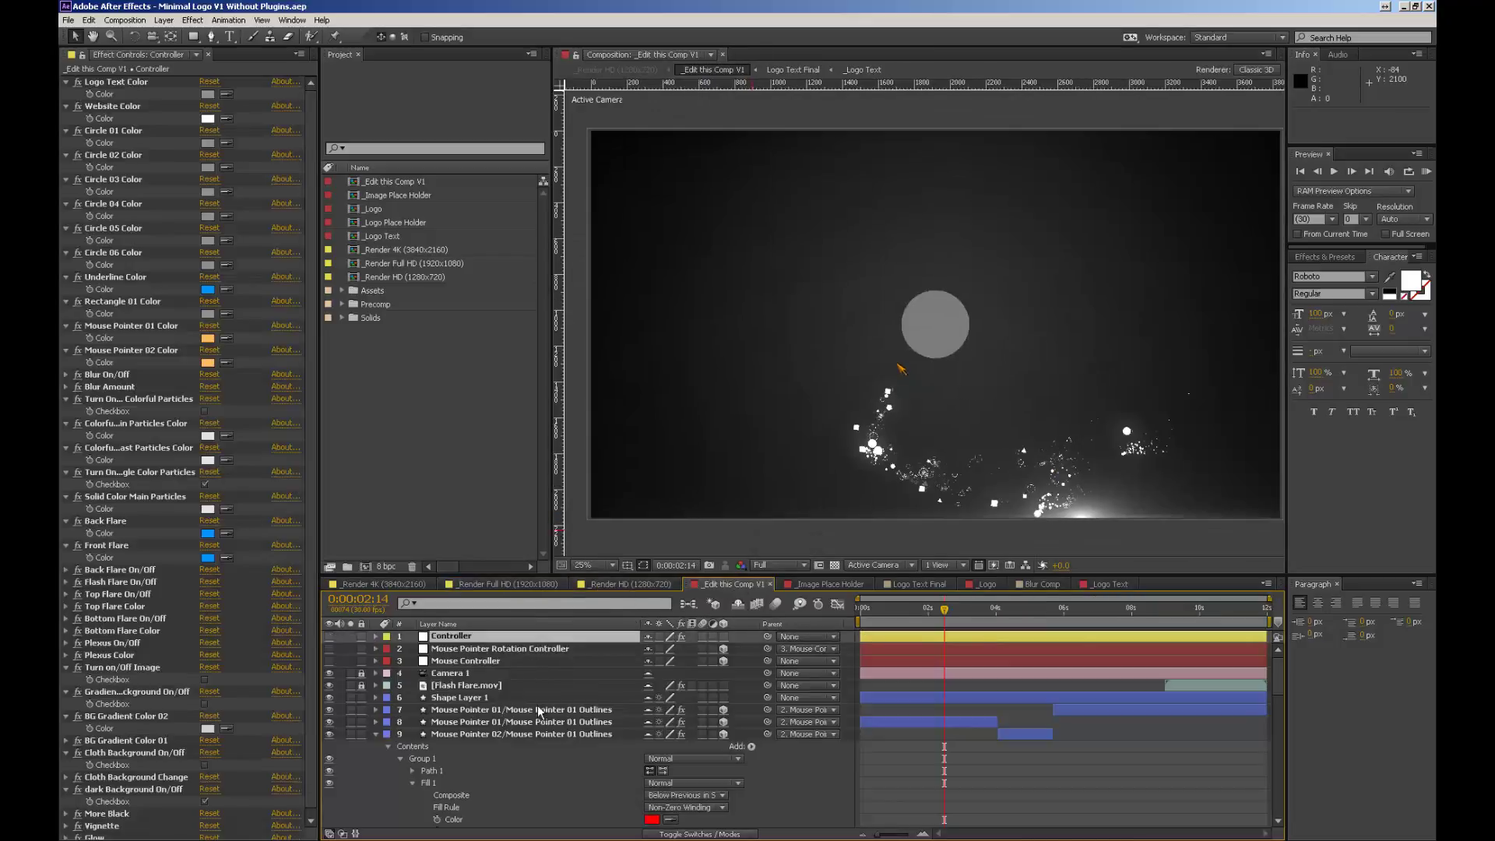
pyautogui.click(496, 650)
pyautogui.click(496, 637)
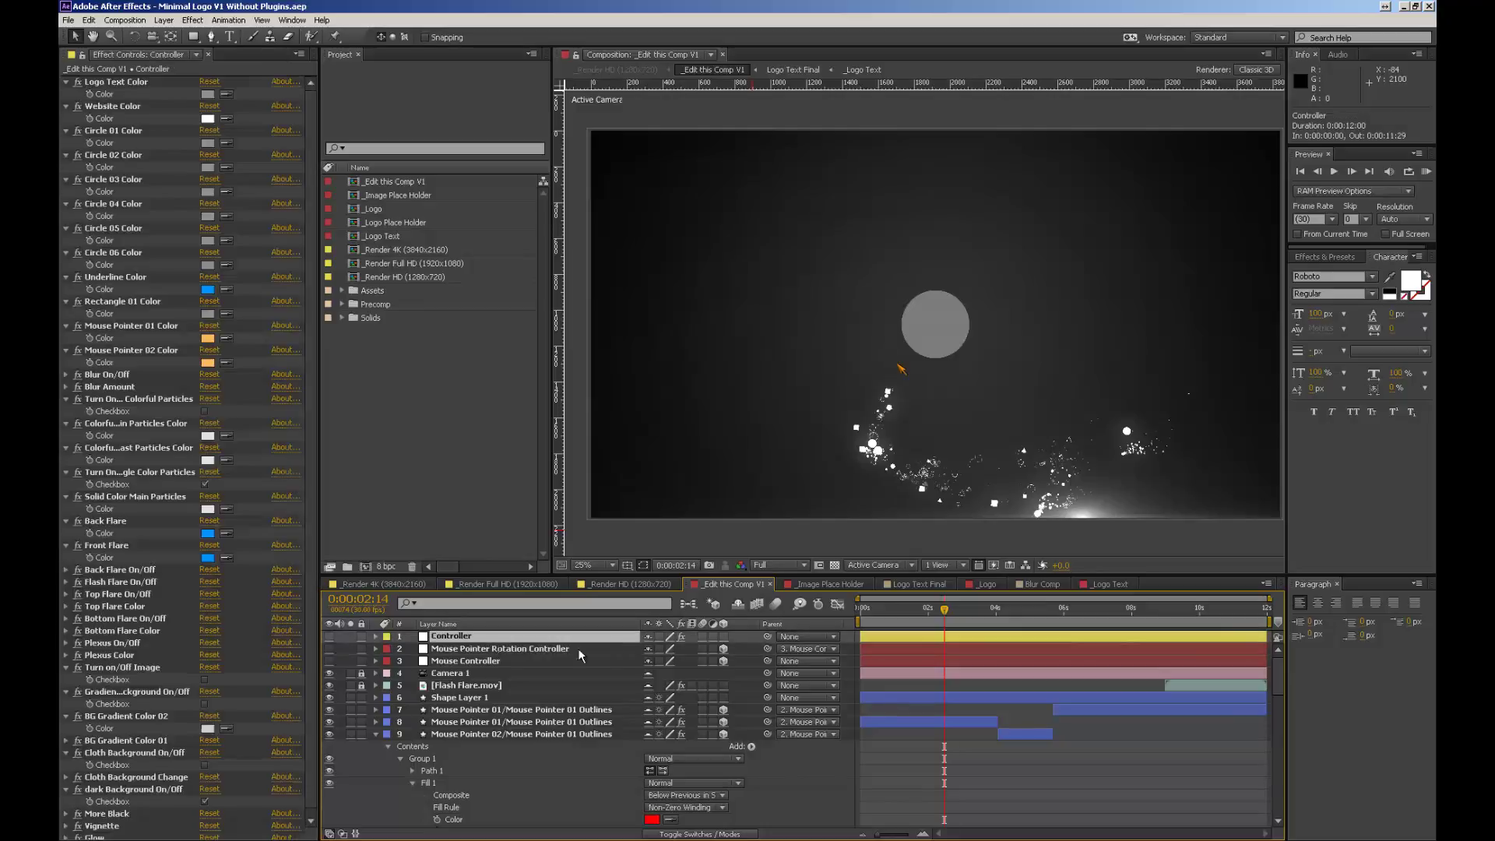
pyautogui.scroll(-1, 144, 675)
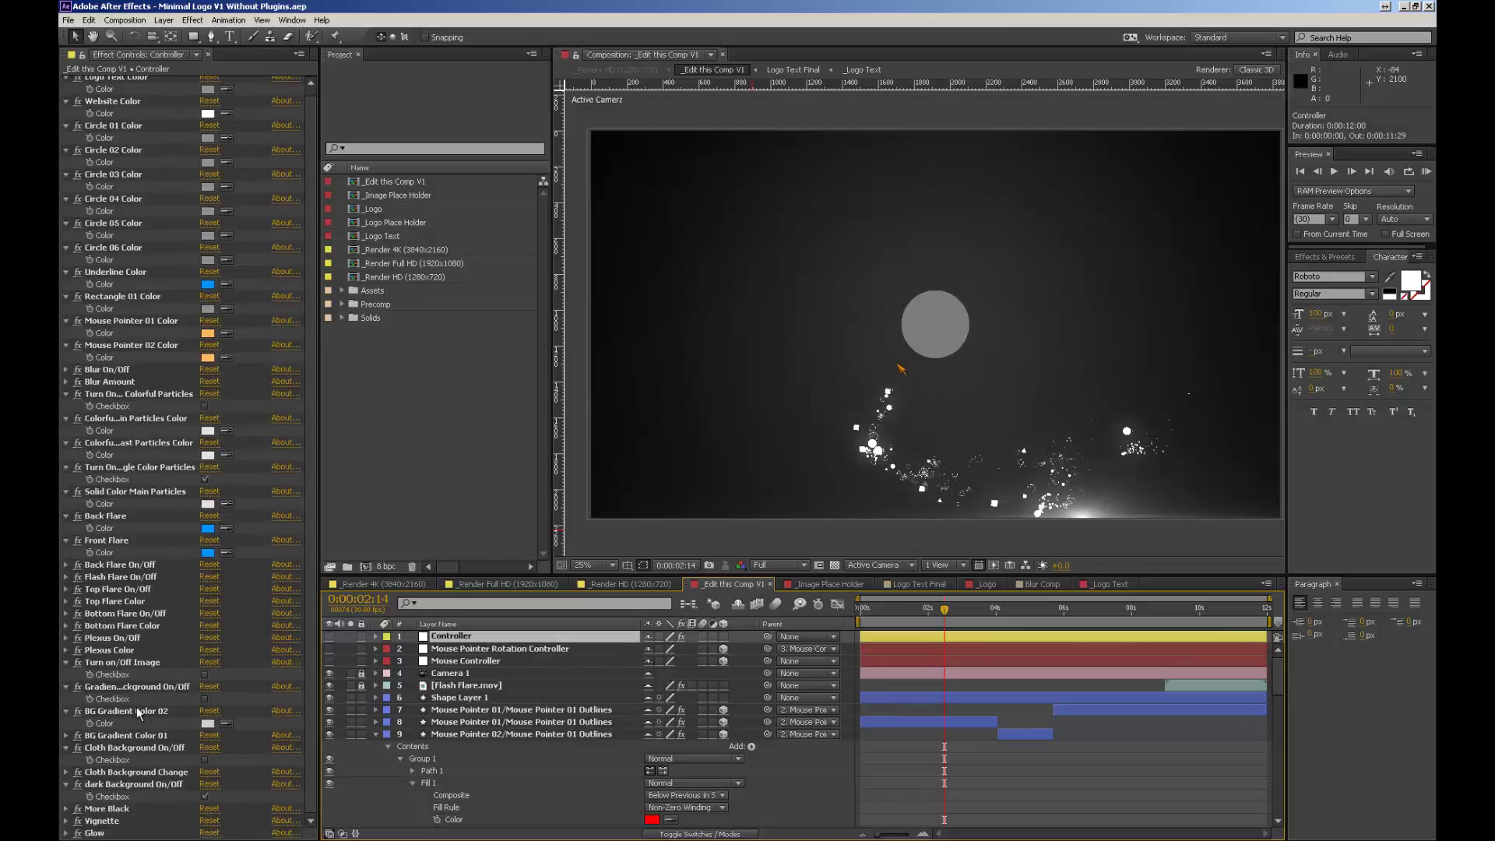
pyautogui.scroll(1, 151, 151)
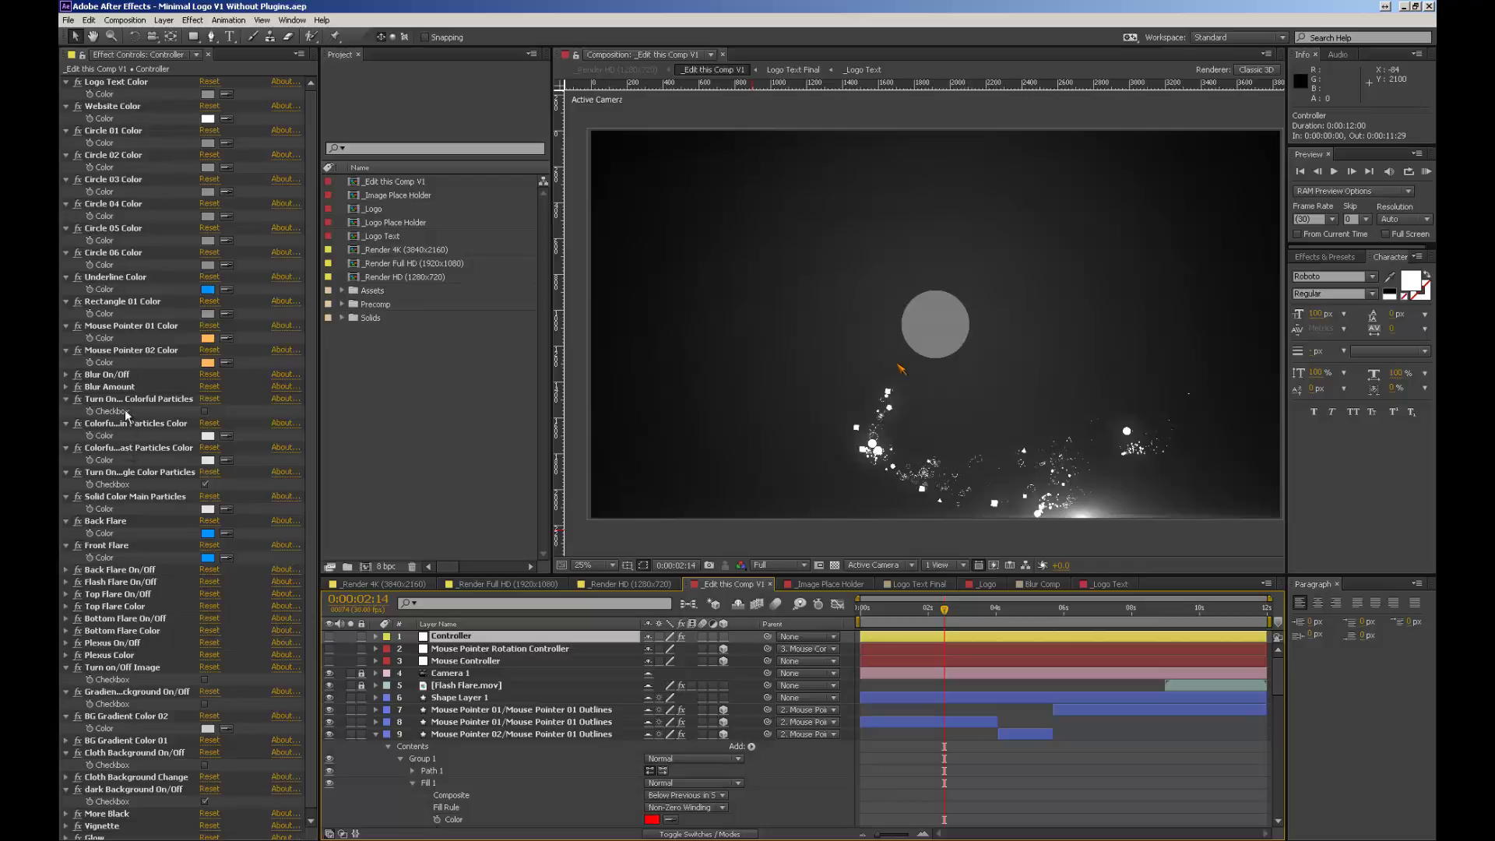
# Step: Expand the Controller's blur, back, flash, top and bottom flare, and plexus settings
pyautogui.click(66, 375)
pyautogui.click(66, 399)
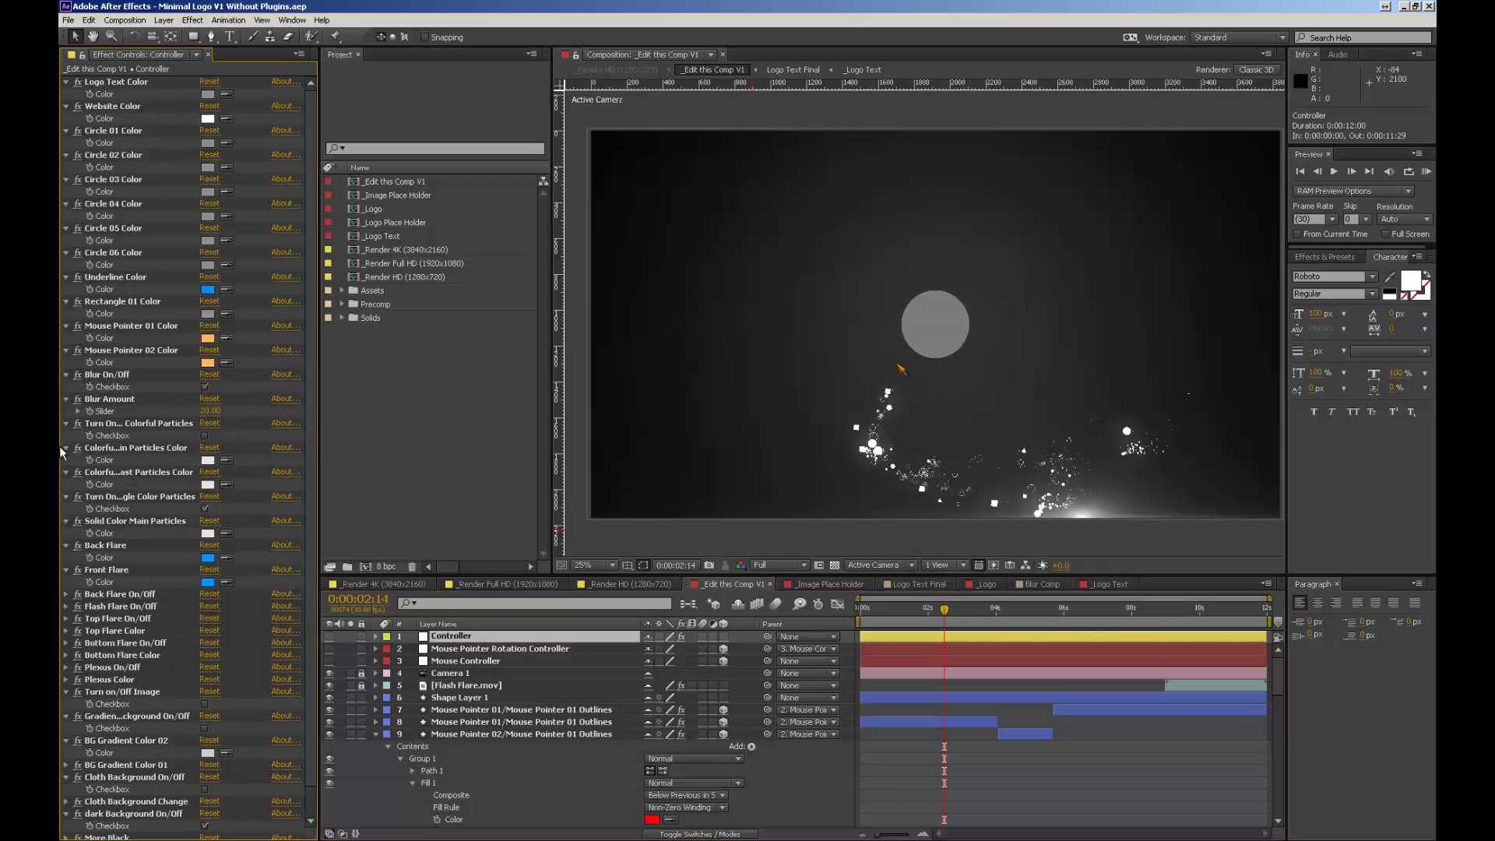
pyautogui.click(66, 595)
pyautogui.click(66, 618)
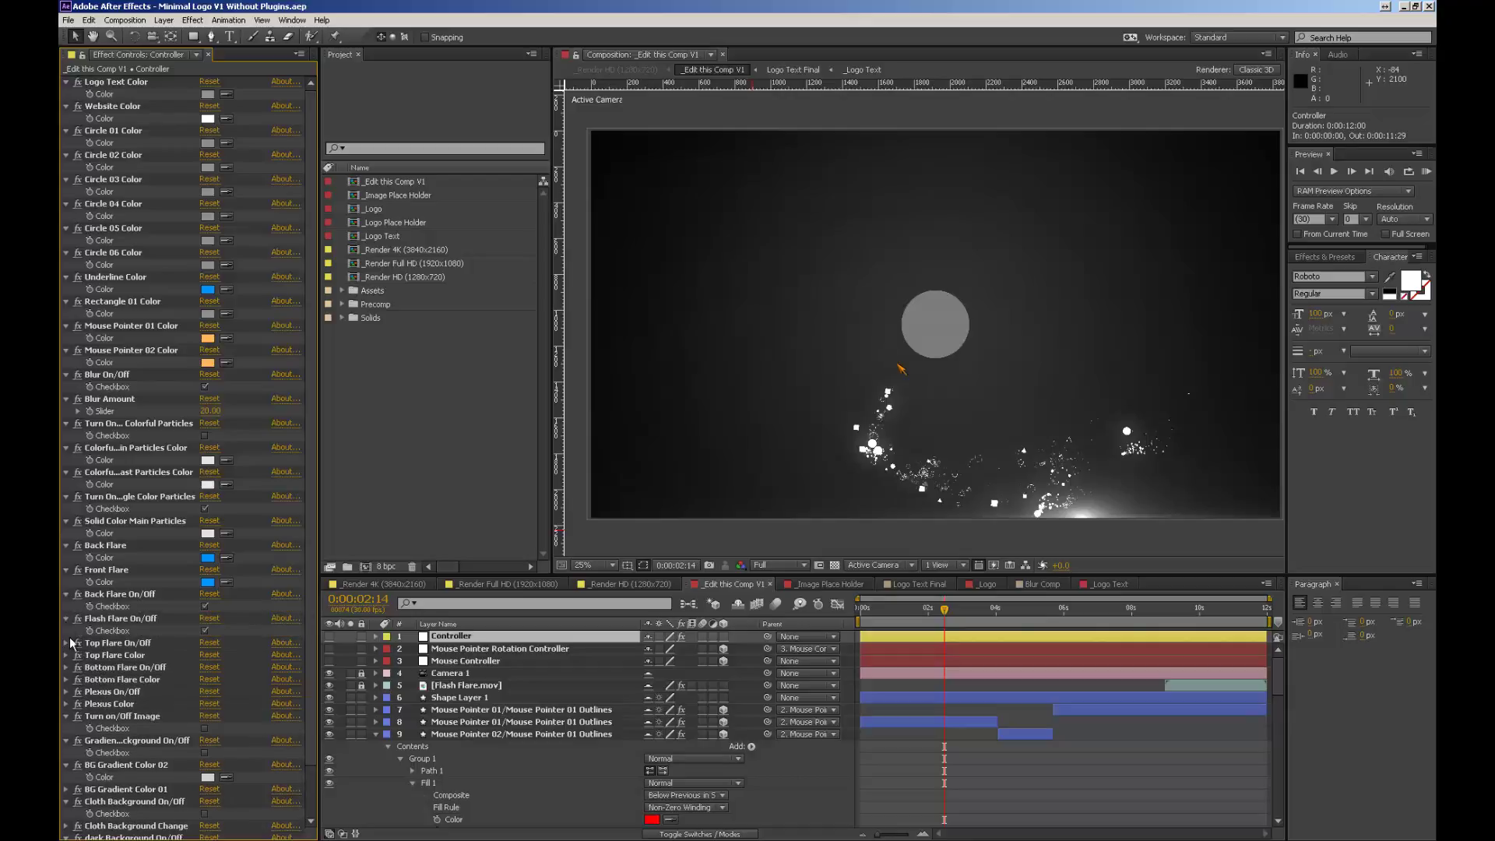
pyautogui.click(67, 642)
pyautogui.click(66, 667)
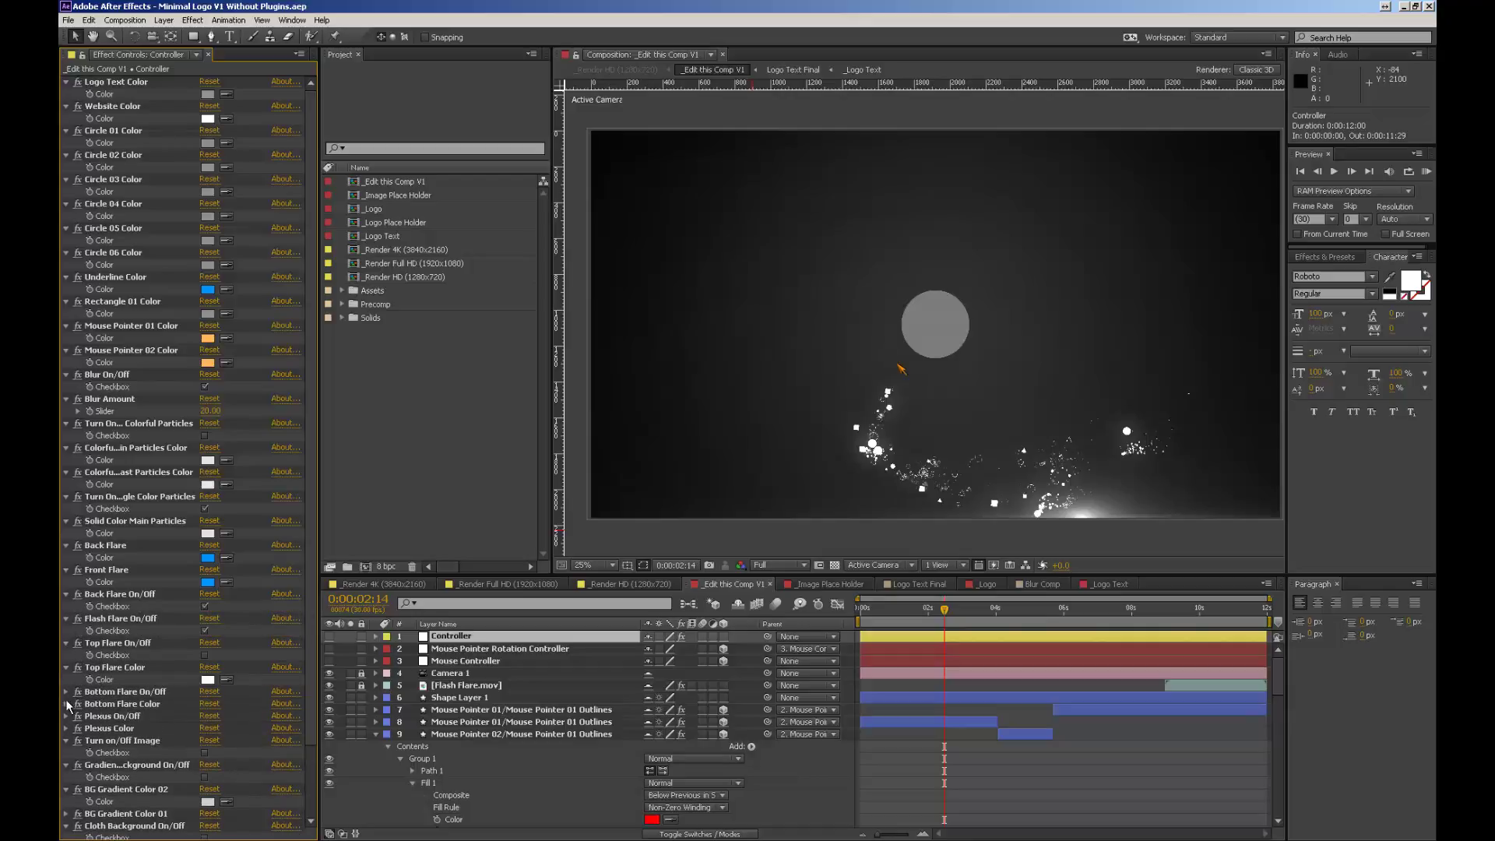
pyautogui.click(66, 691)
pyautogui.click(67, 716)
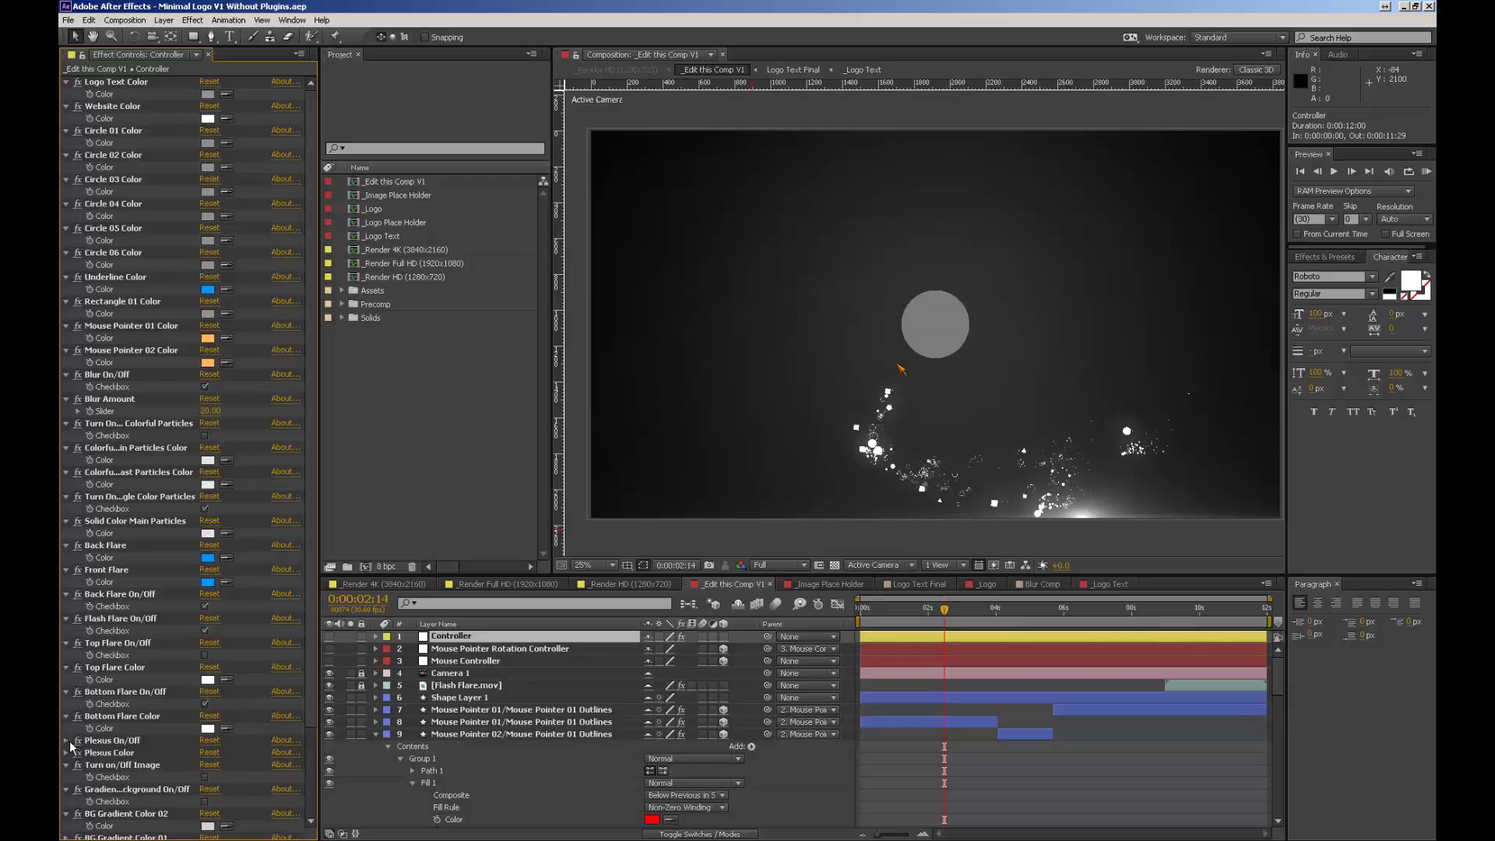
pyautogui.click(68, 742)
pyautogui.click(66, 764)
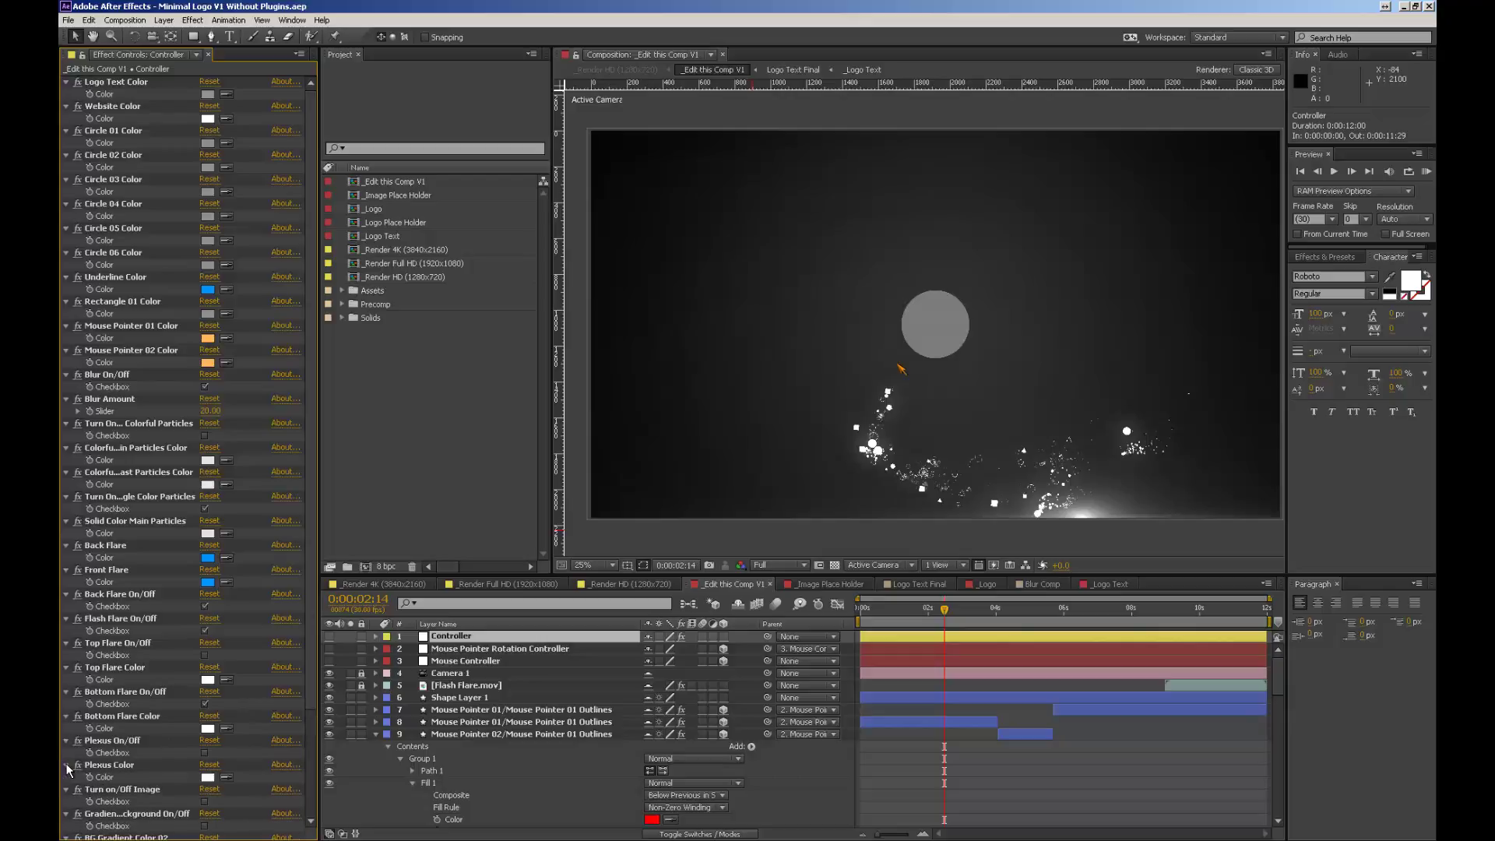
# Step: Expand the Controller's Cloth Background Change, BG Gradient Color 01, More Black, Vignette and Glow settings, and review the full list of controls
pyautogui.scroll(-3, 215, 664)
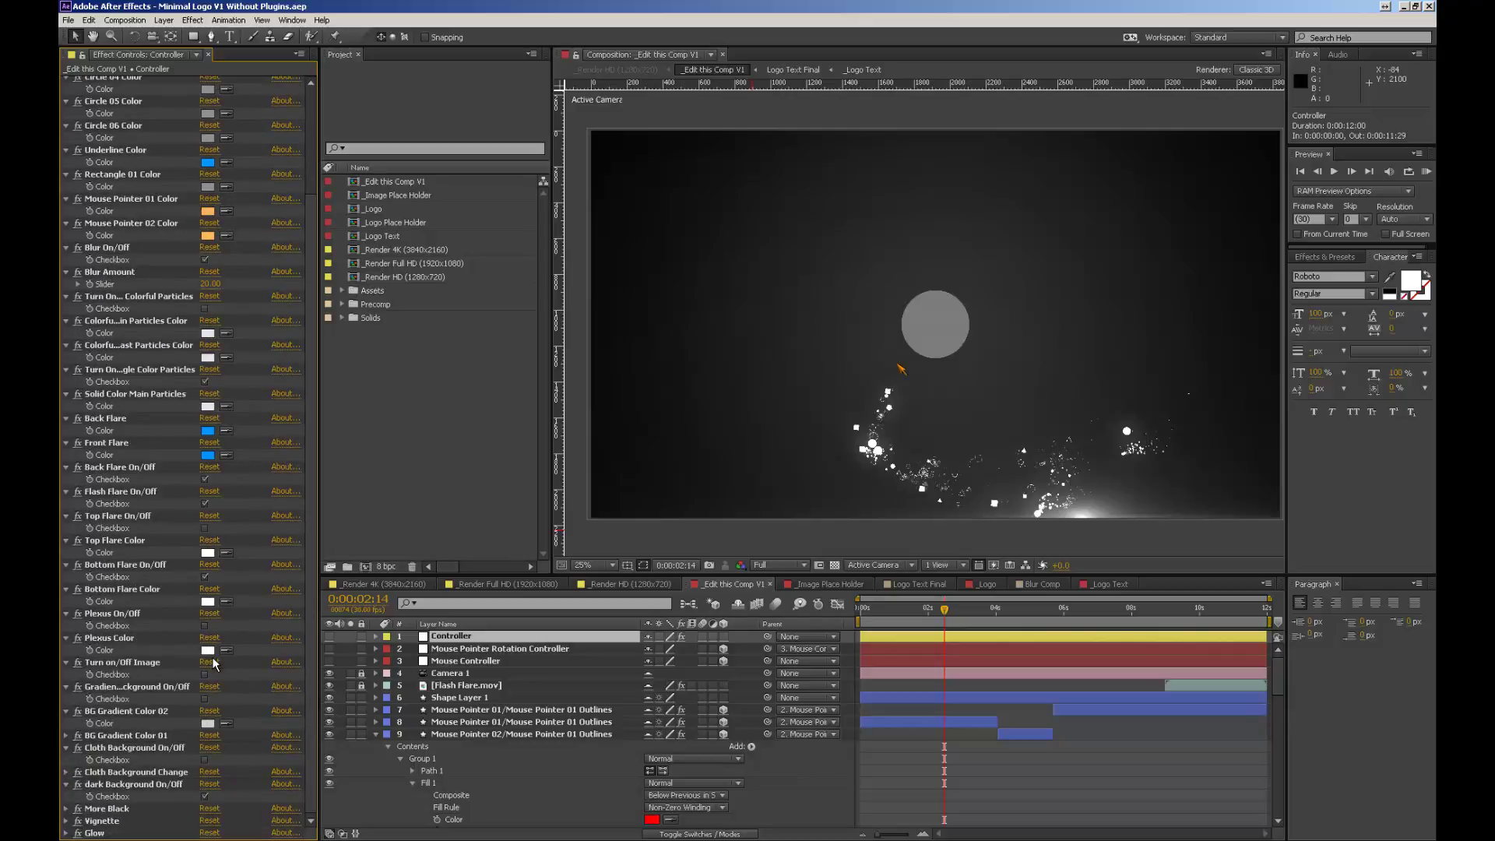
pyautogui.click(67, 773)
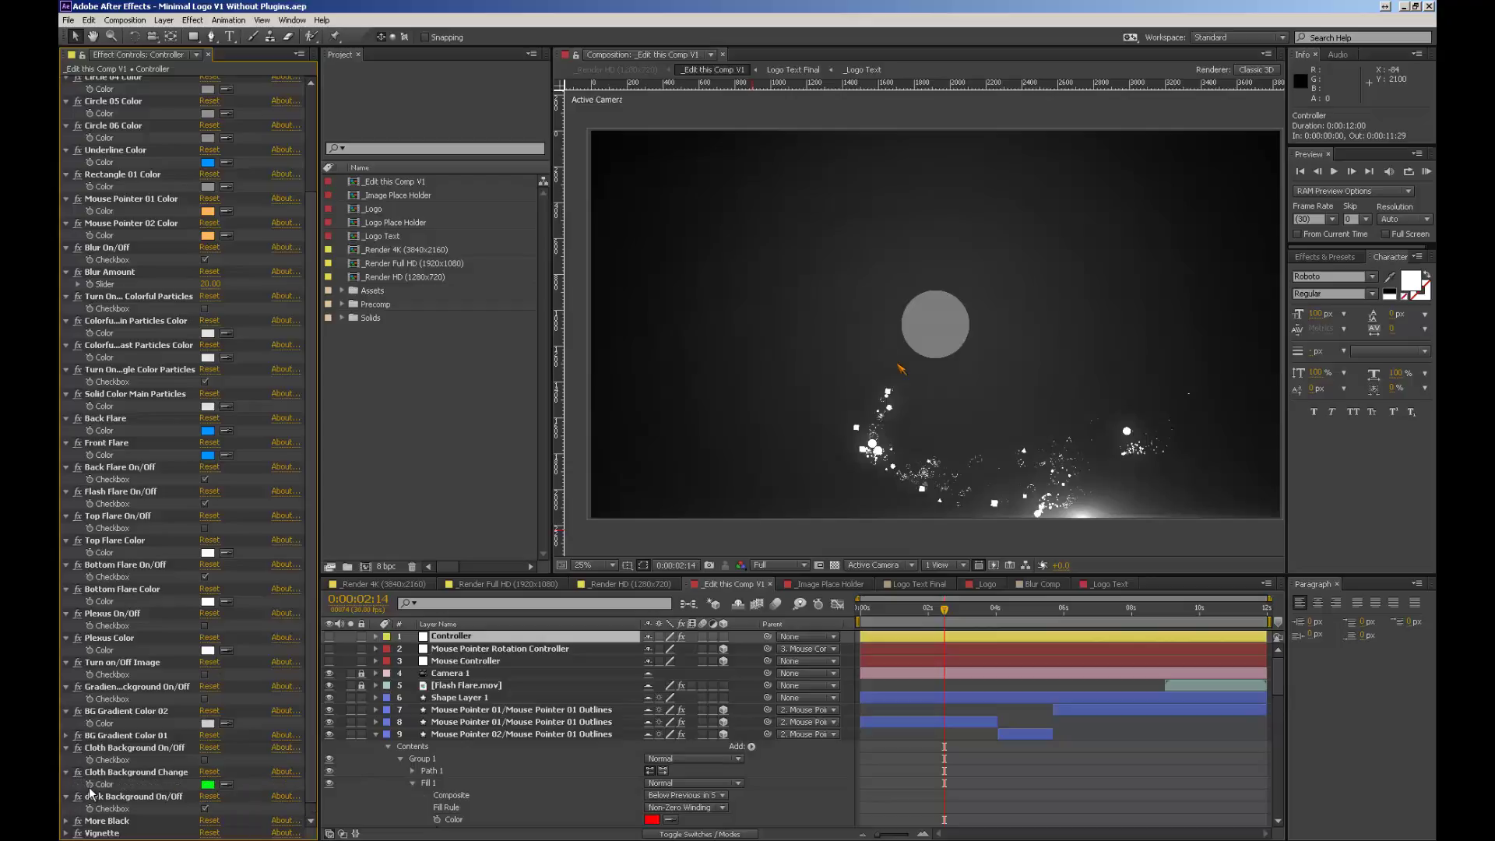
pyautogui.click(66, 735)
pyautogui.scroll(-1, 149, 736)
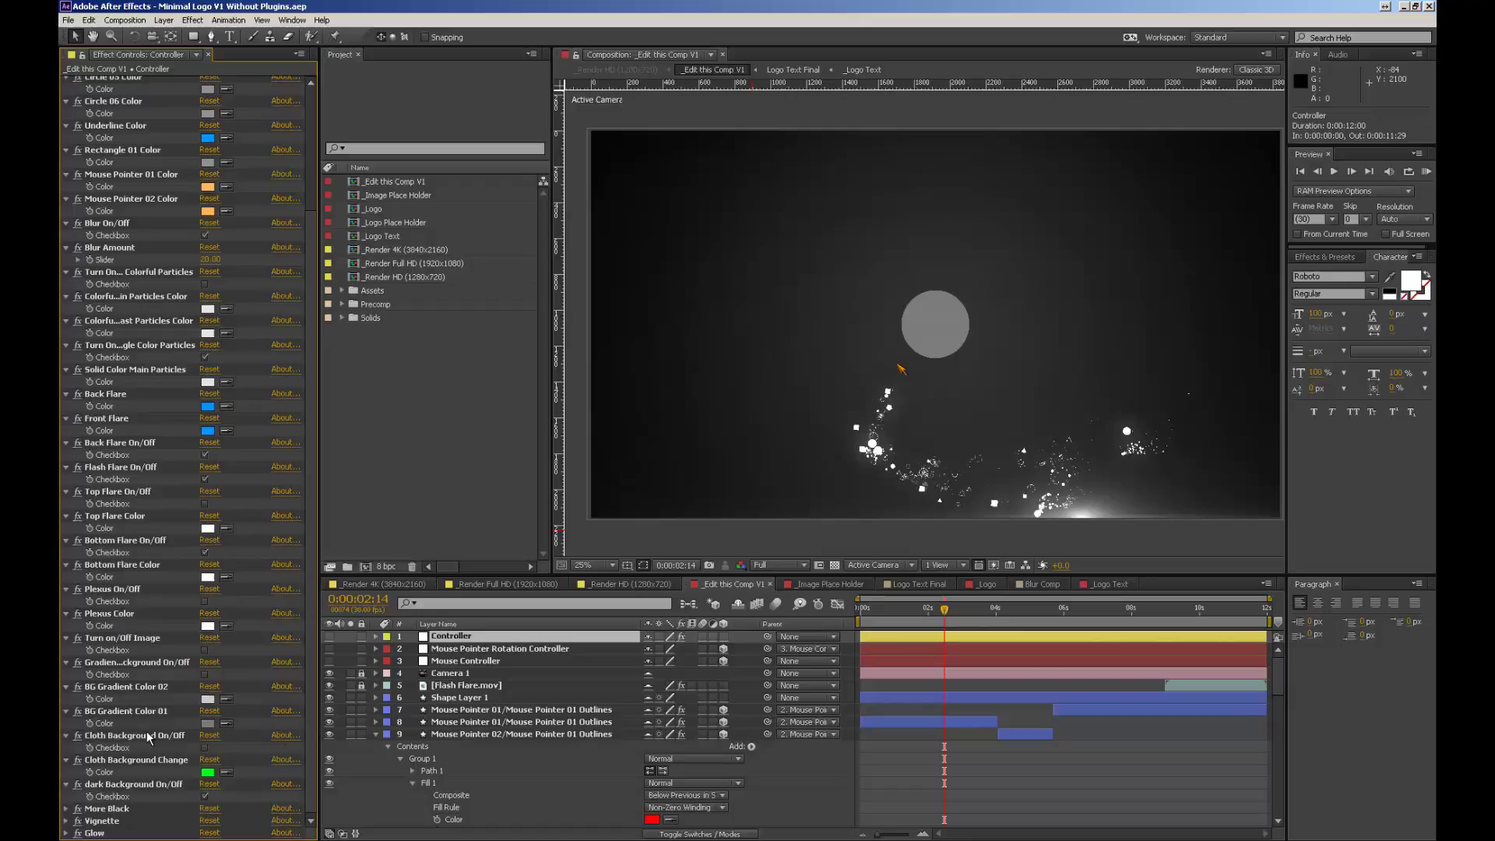
pyautogui.click(67, 810)
pyautogui.scroll(-1, 67, 821)
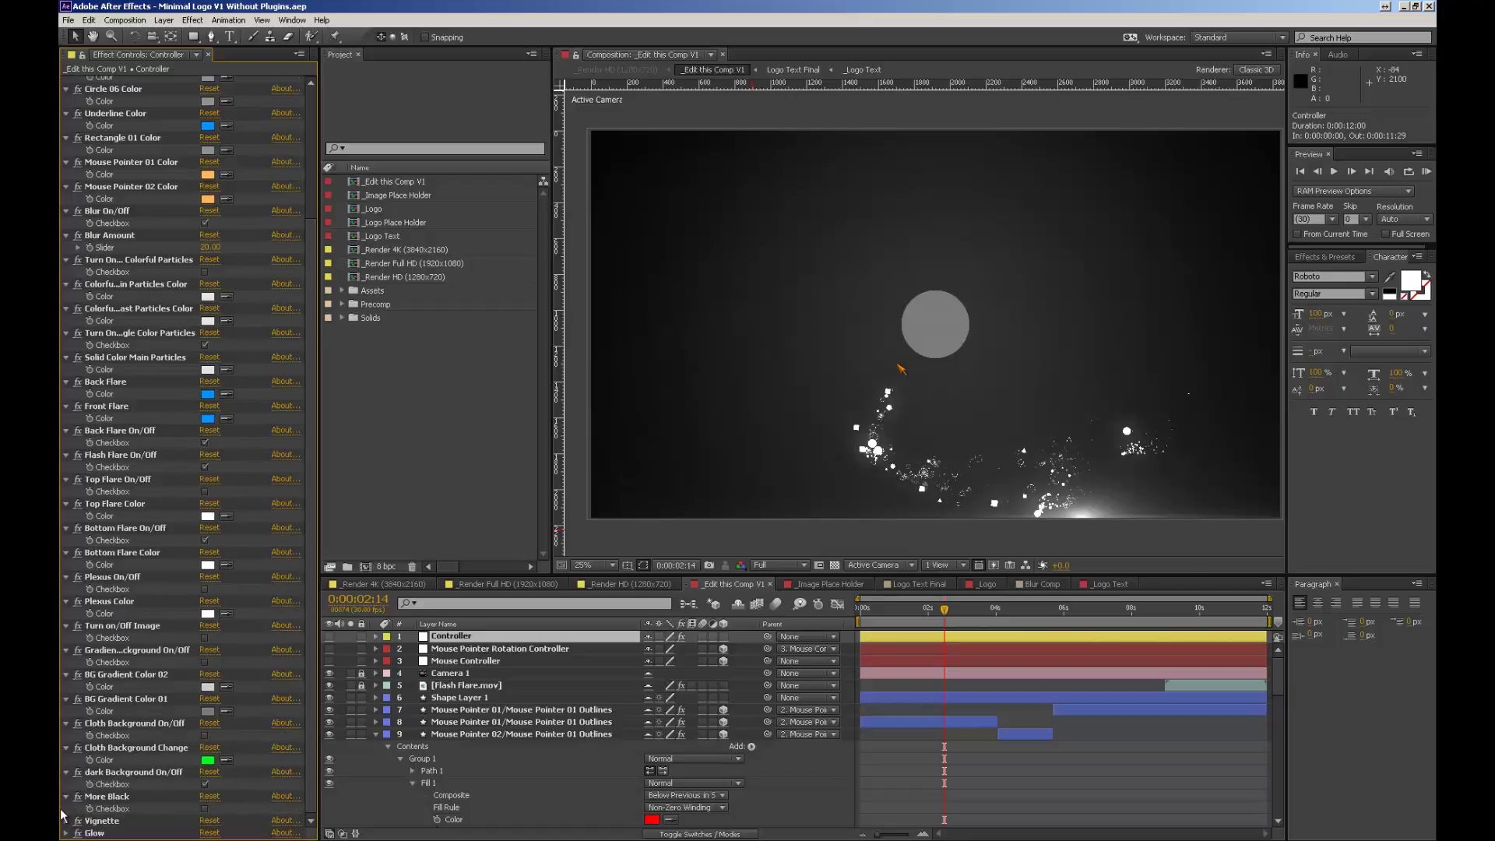
pyautogui.click(66, 821)
pyautogui.scroll(-1, 83, 817)
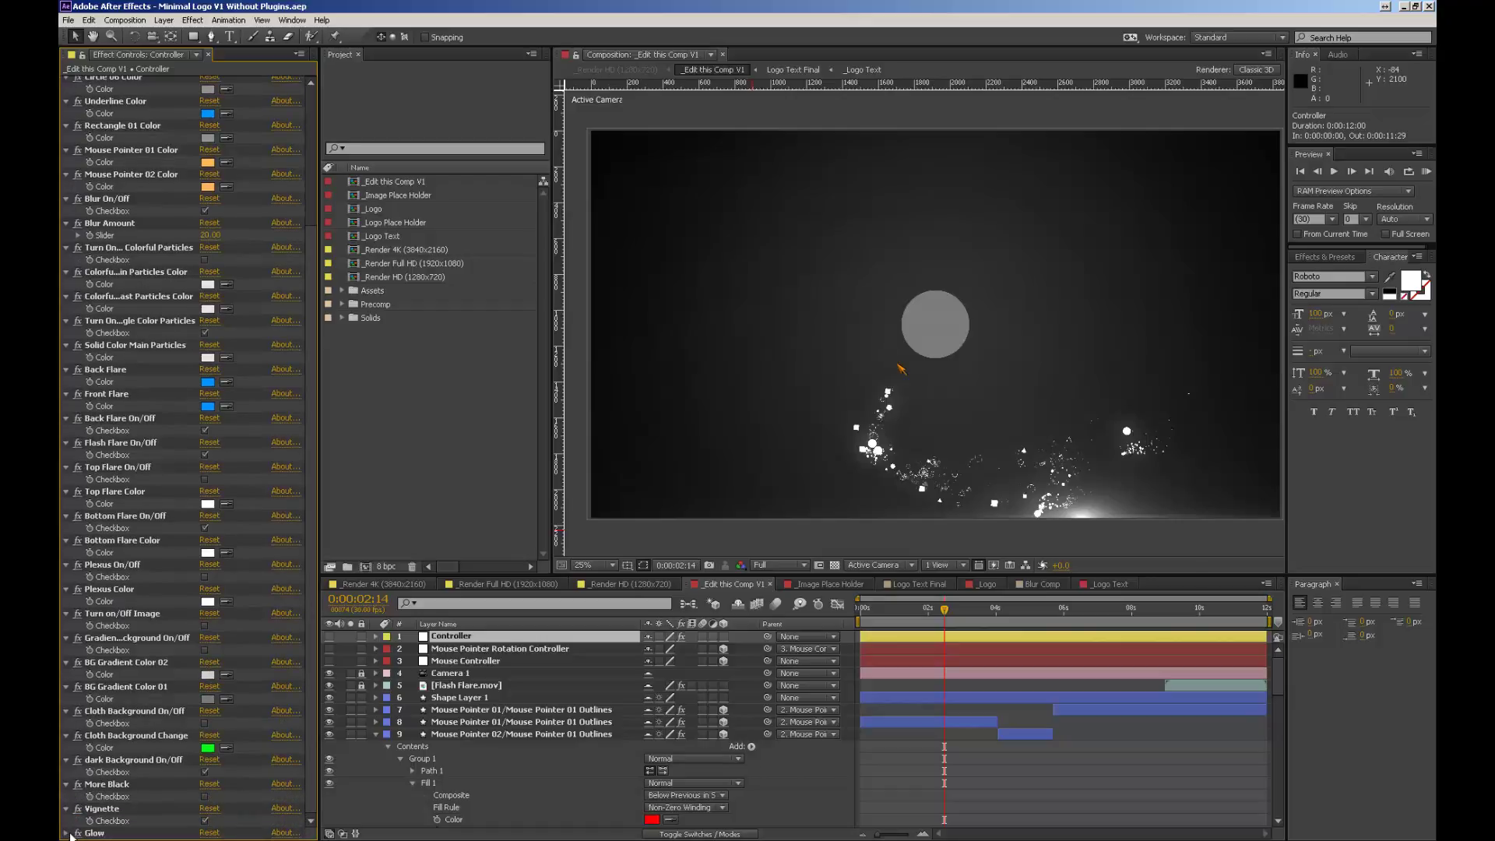
pyautogui.click(67, 834)
pyautogui.scroll(-1, 70, 833)
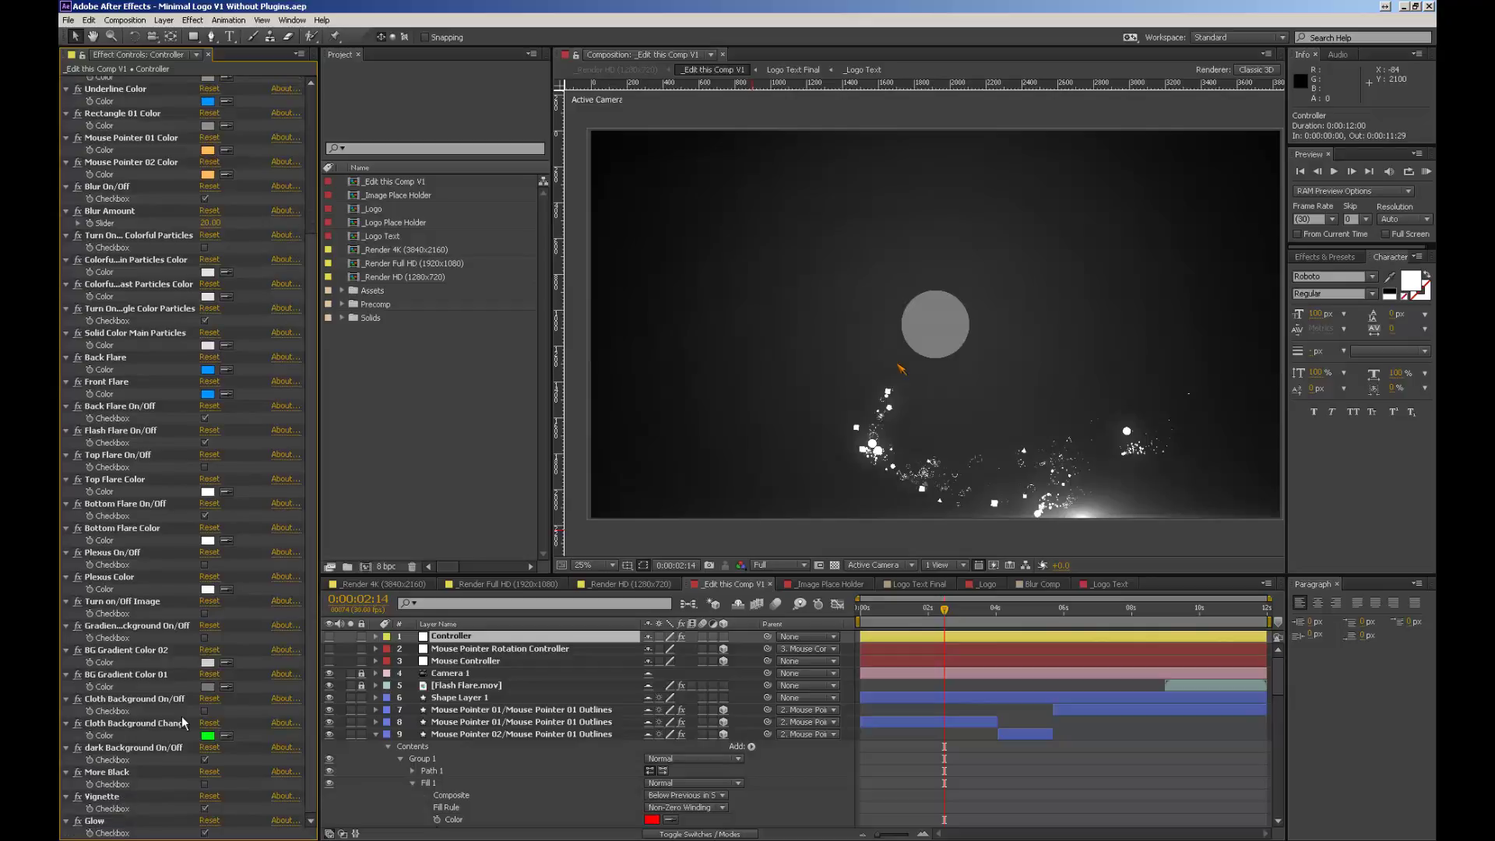
pyautogui.scroll(8, 171, 437)
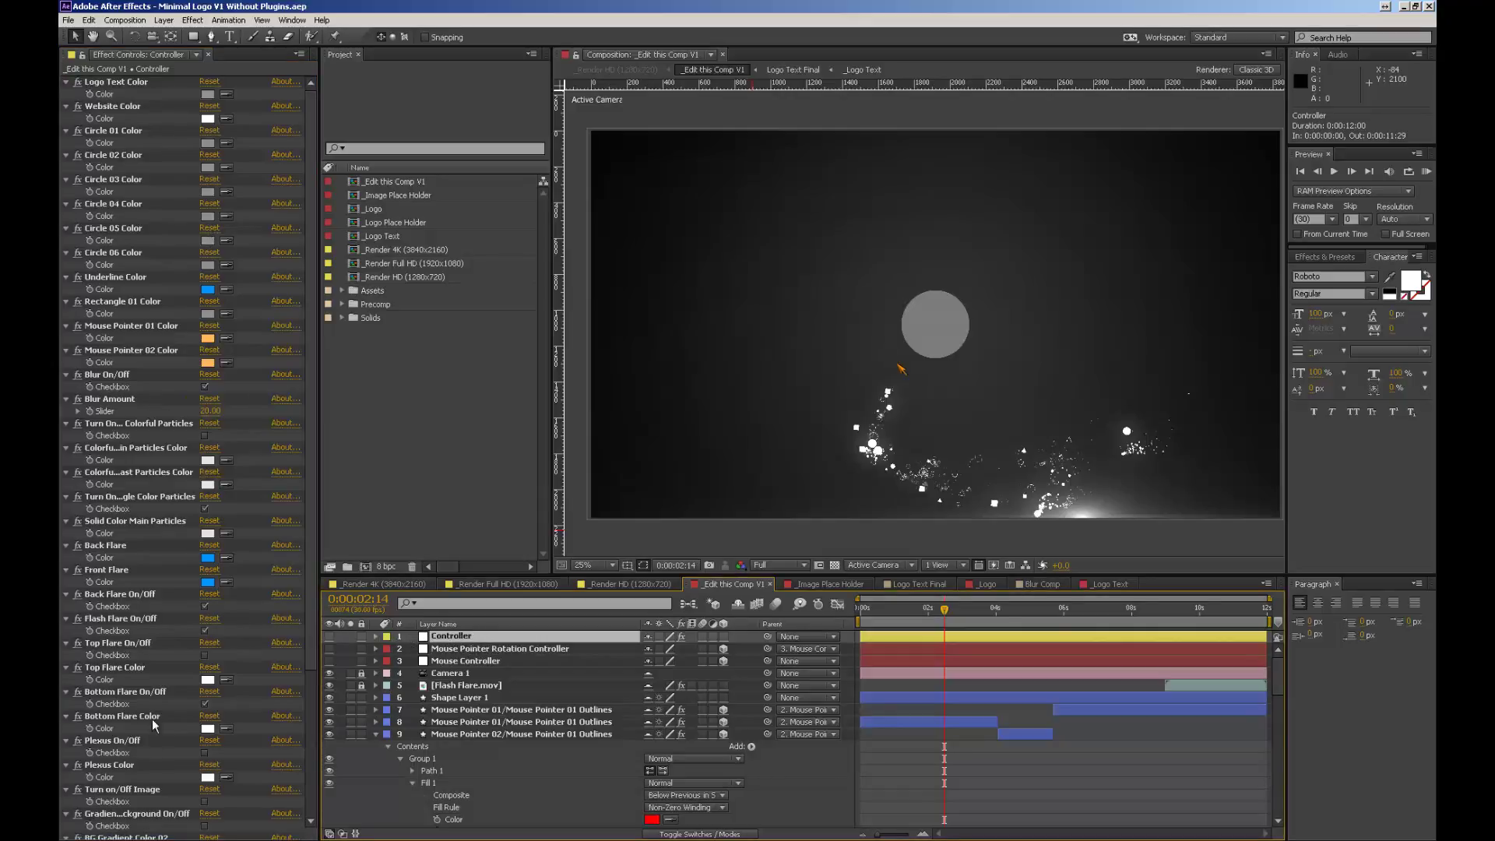
pyautogui.scroll(-5, 199, 553)
pyautogui.scroll(5, 160, 311)
# Step: Import Envato.png and envato text.png from the Assets footage folder into the project
pyautogui.doubleClick(391, 369)
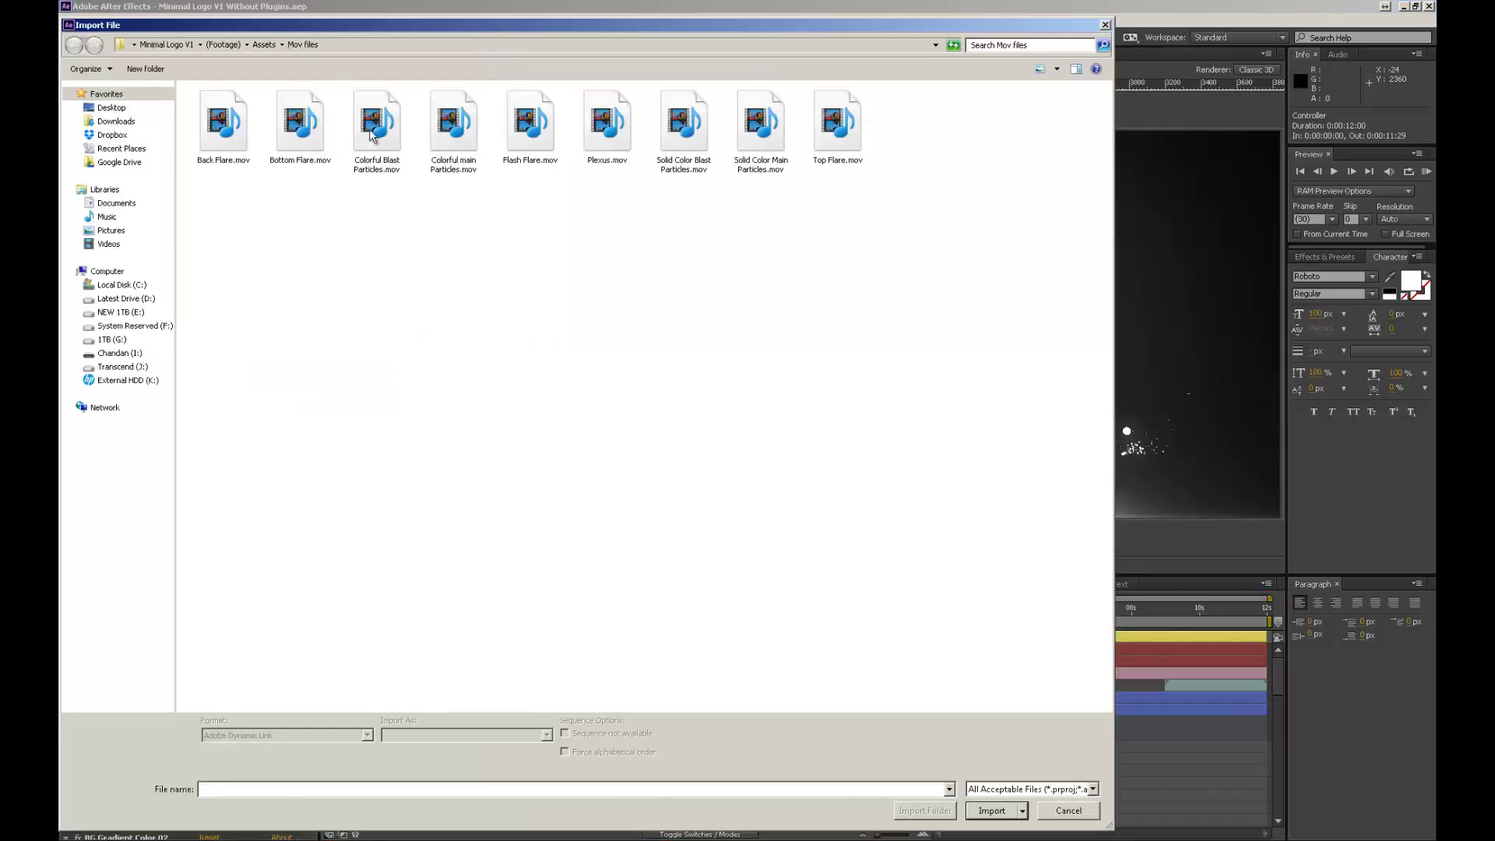
pyautogui.click(263, 45)
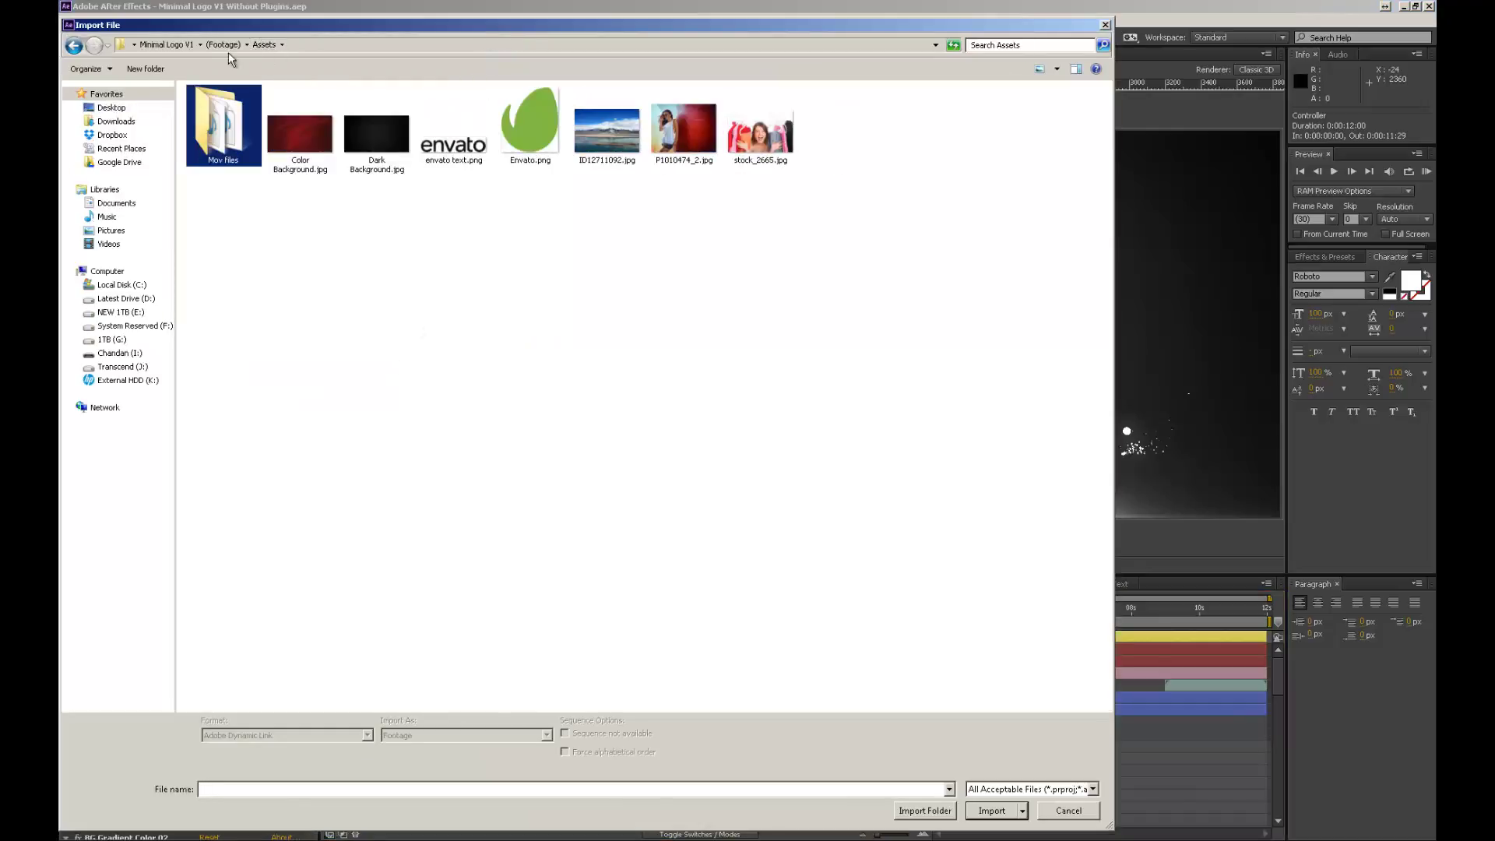
pyautogui.click(517, 142)
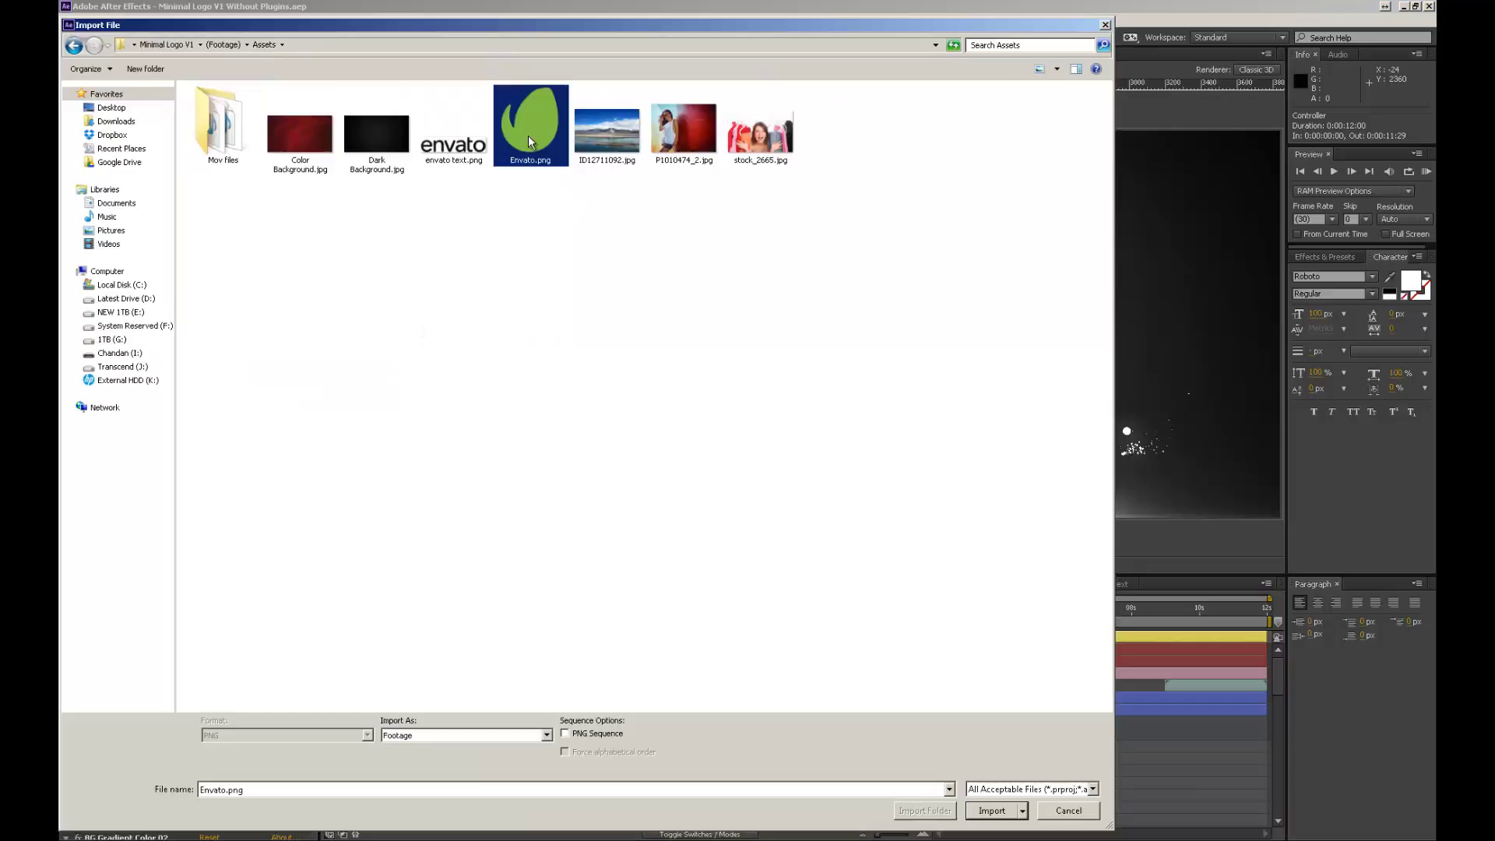
pyautogui.keyDown('ctrl'); pyautogui.click(472, 160); pyautogui.keyUp('ctrl')
pyautogui.click(1011, 810)
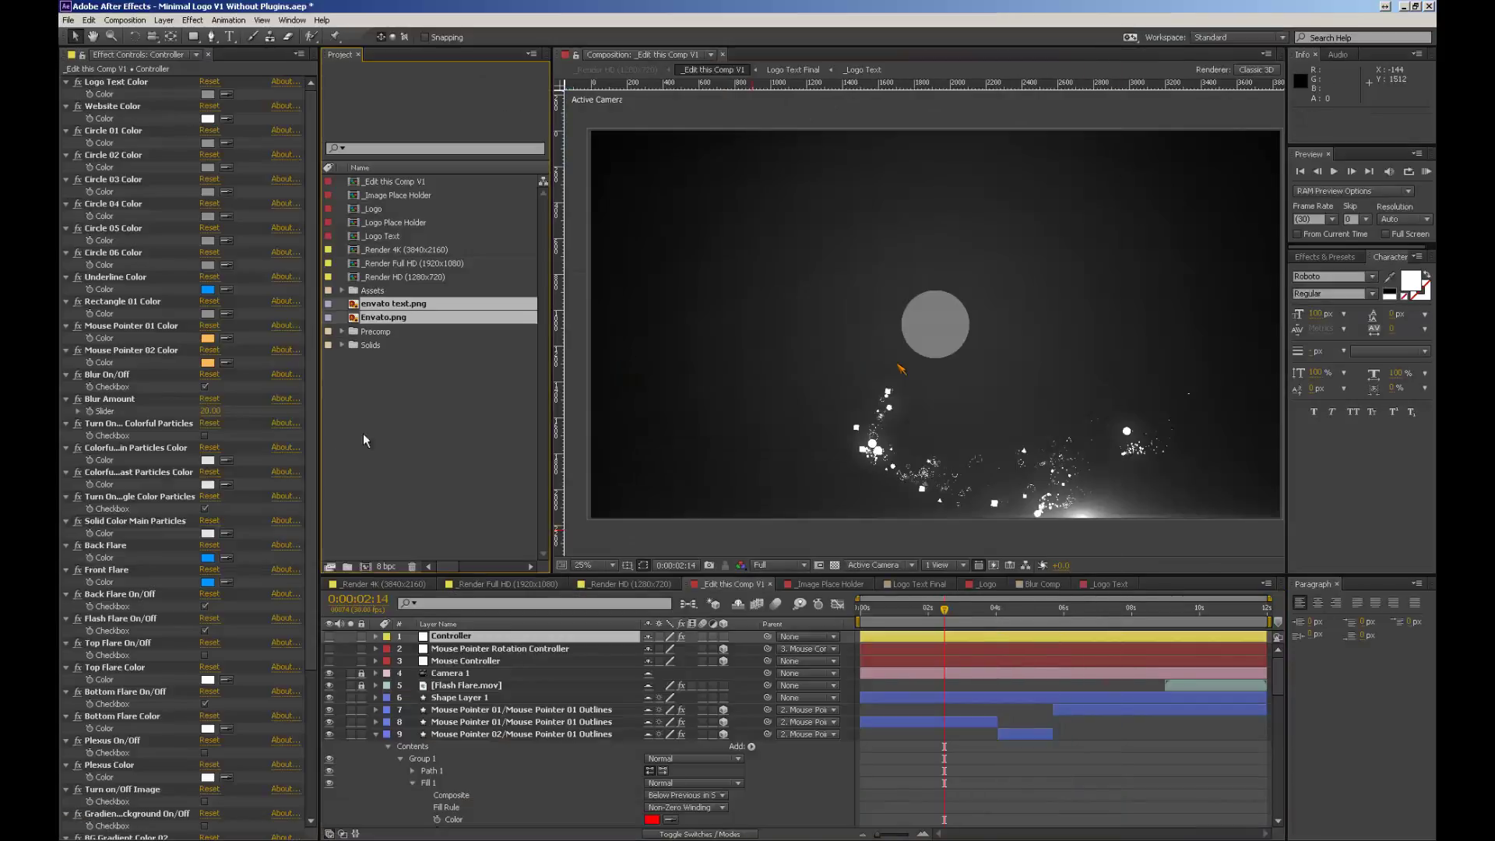
# Step: Open the _Logo Place Holder composition and add the imported Envato.png logo at its centre
pyautogui.click(378, 304)
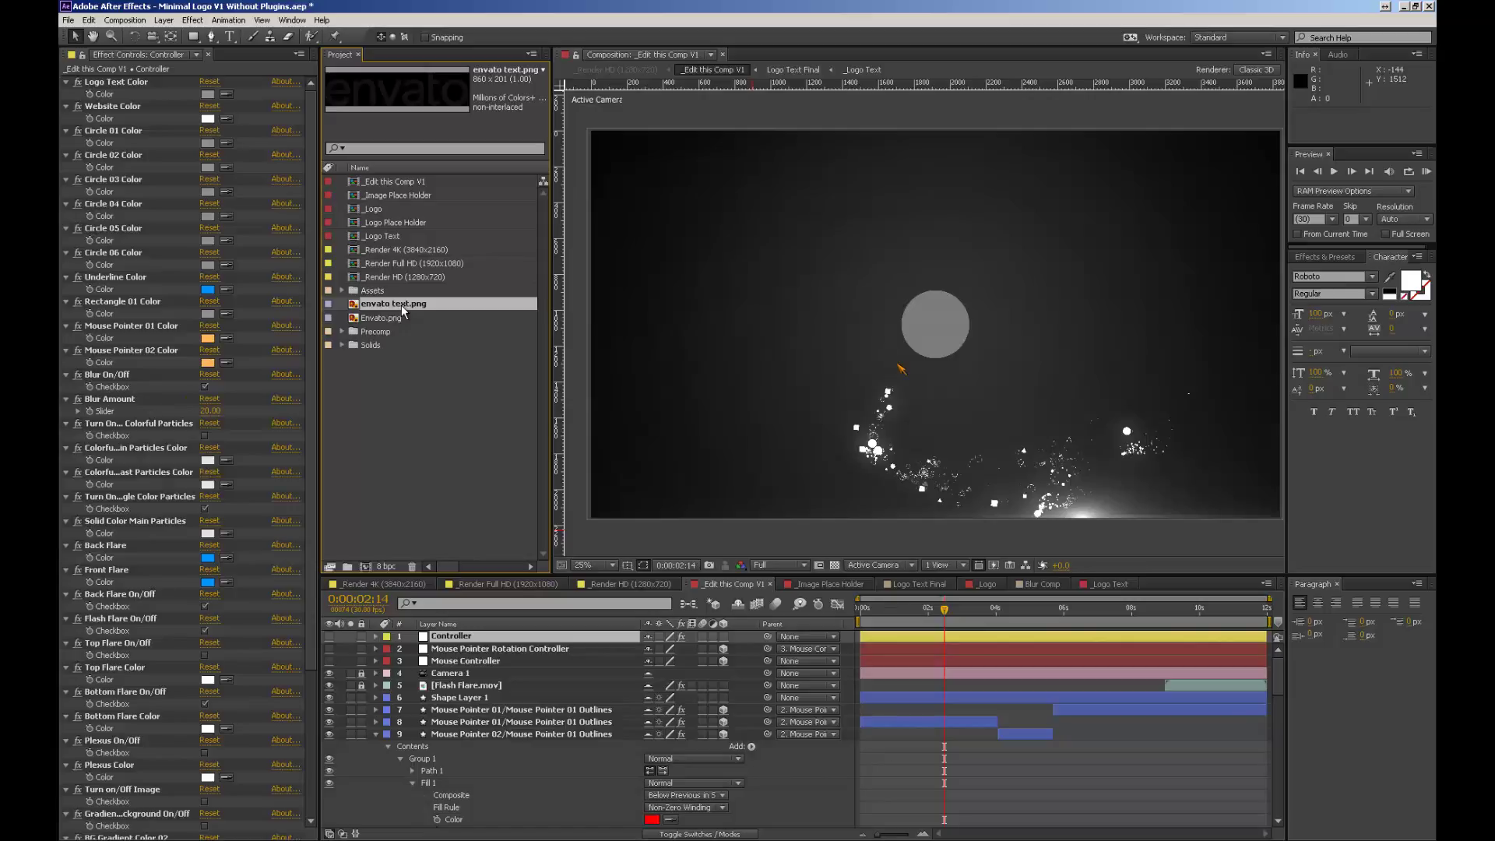
pyautogui.click(382, 319)
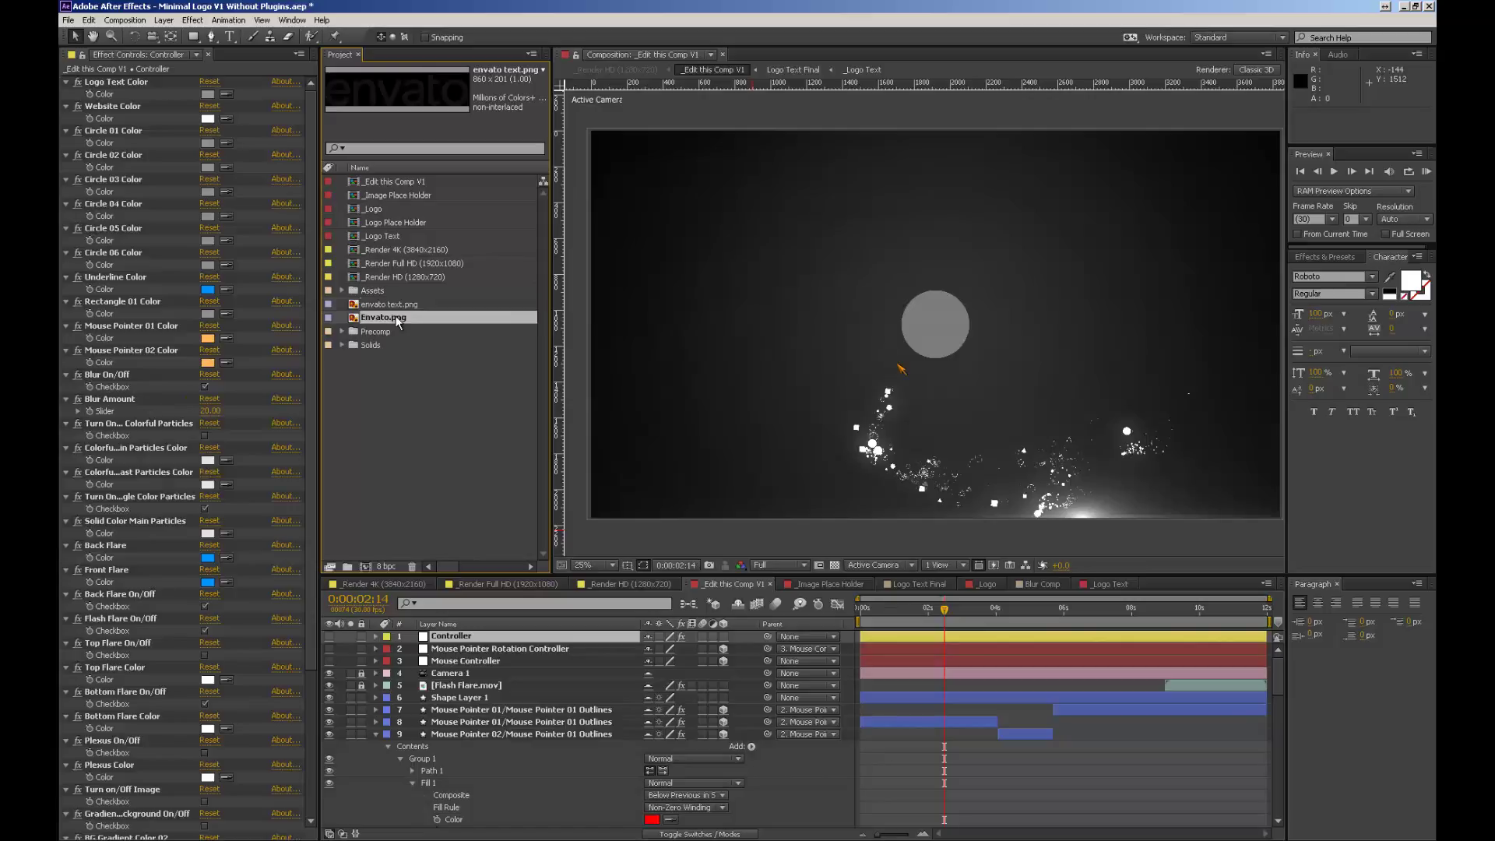
pyautogui.click(387, 225)
pyautogui.doubleClick(387, 225)
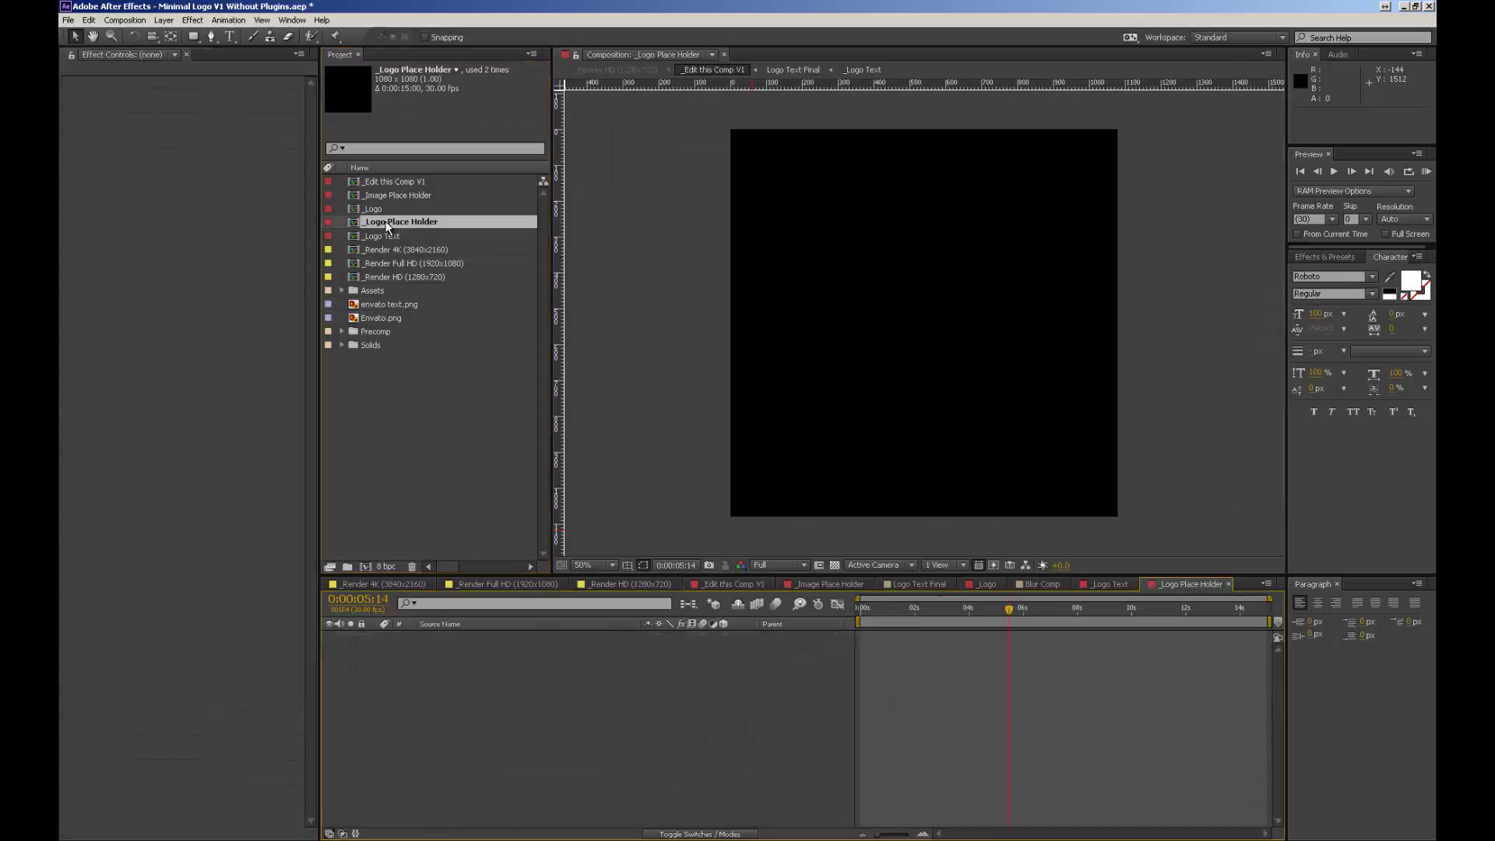
pyautogui.click(387, 304)
pyautogui.moveTo(386, 303); pyautogui.dragTo(931, 319)
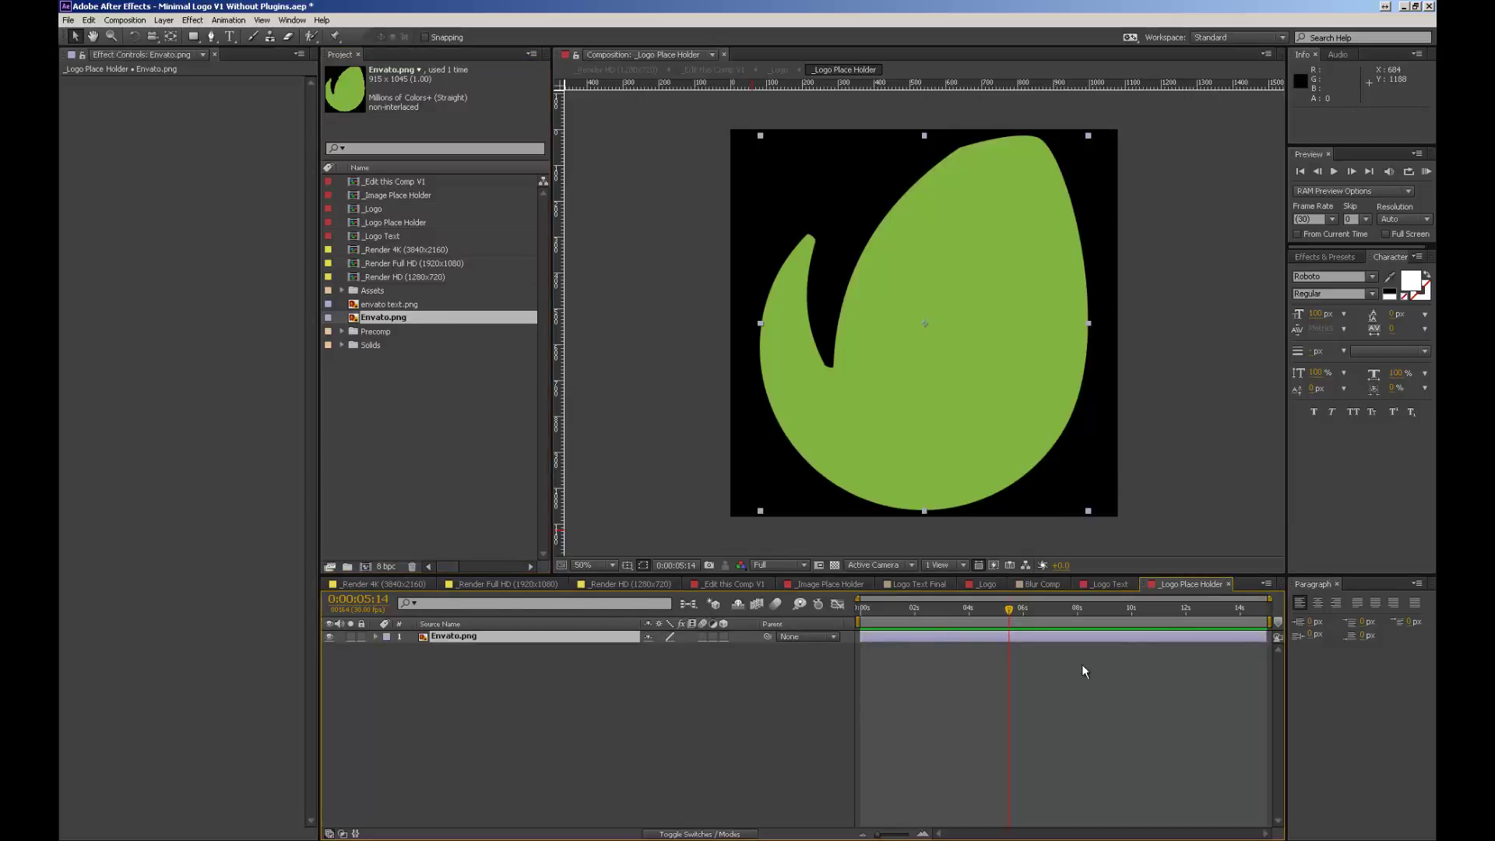
# Step: Switch to the _Logo Text composition and add envato text.png at its centre
pyautogui.click(379, 304)
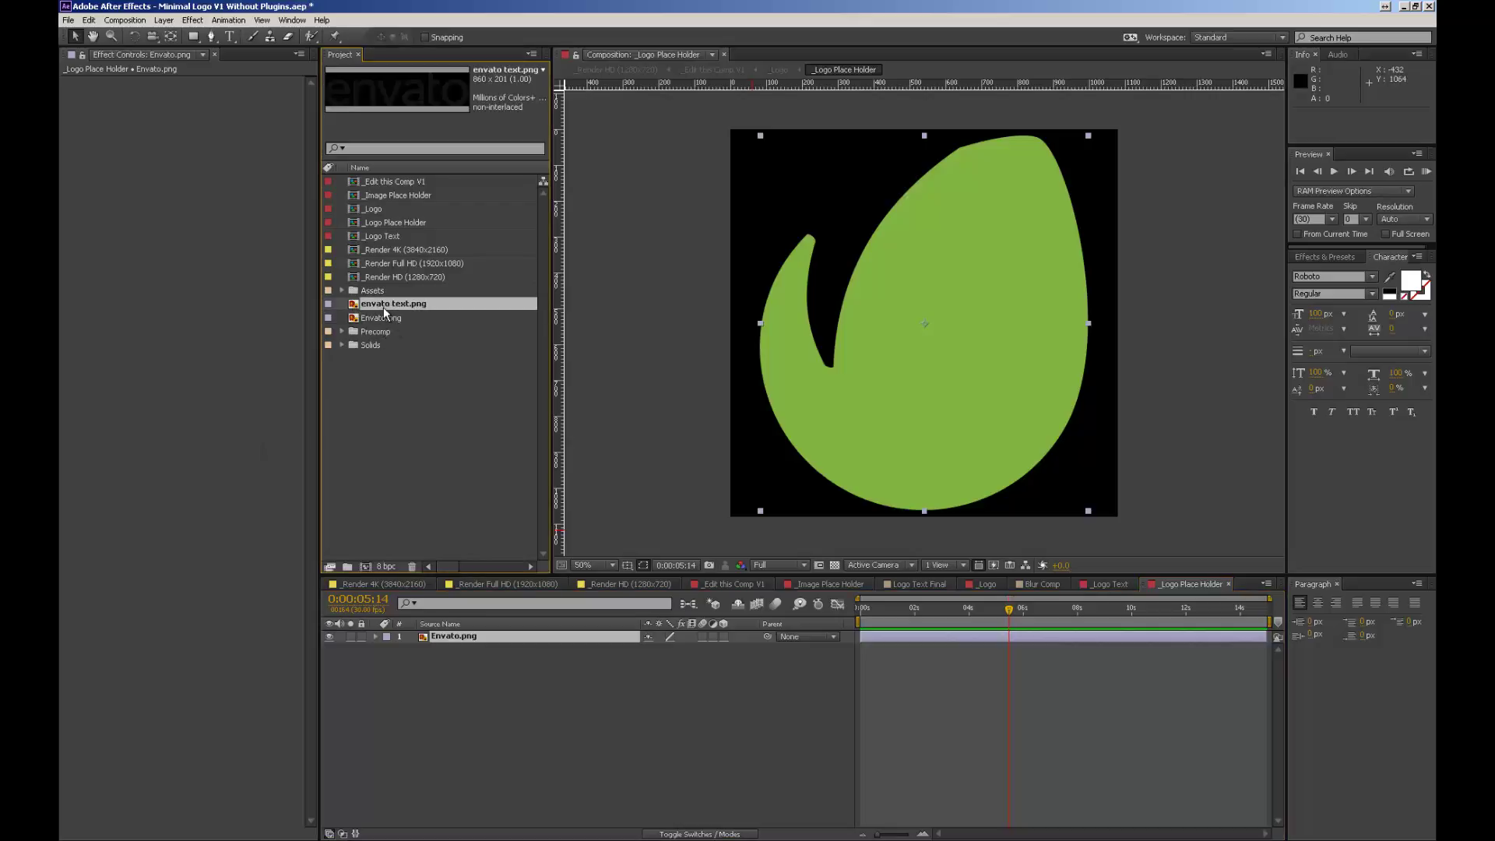
pyautogui.click(1110, 585)
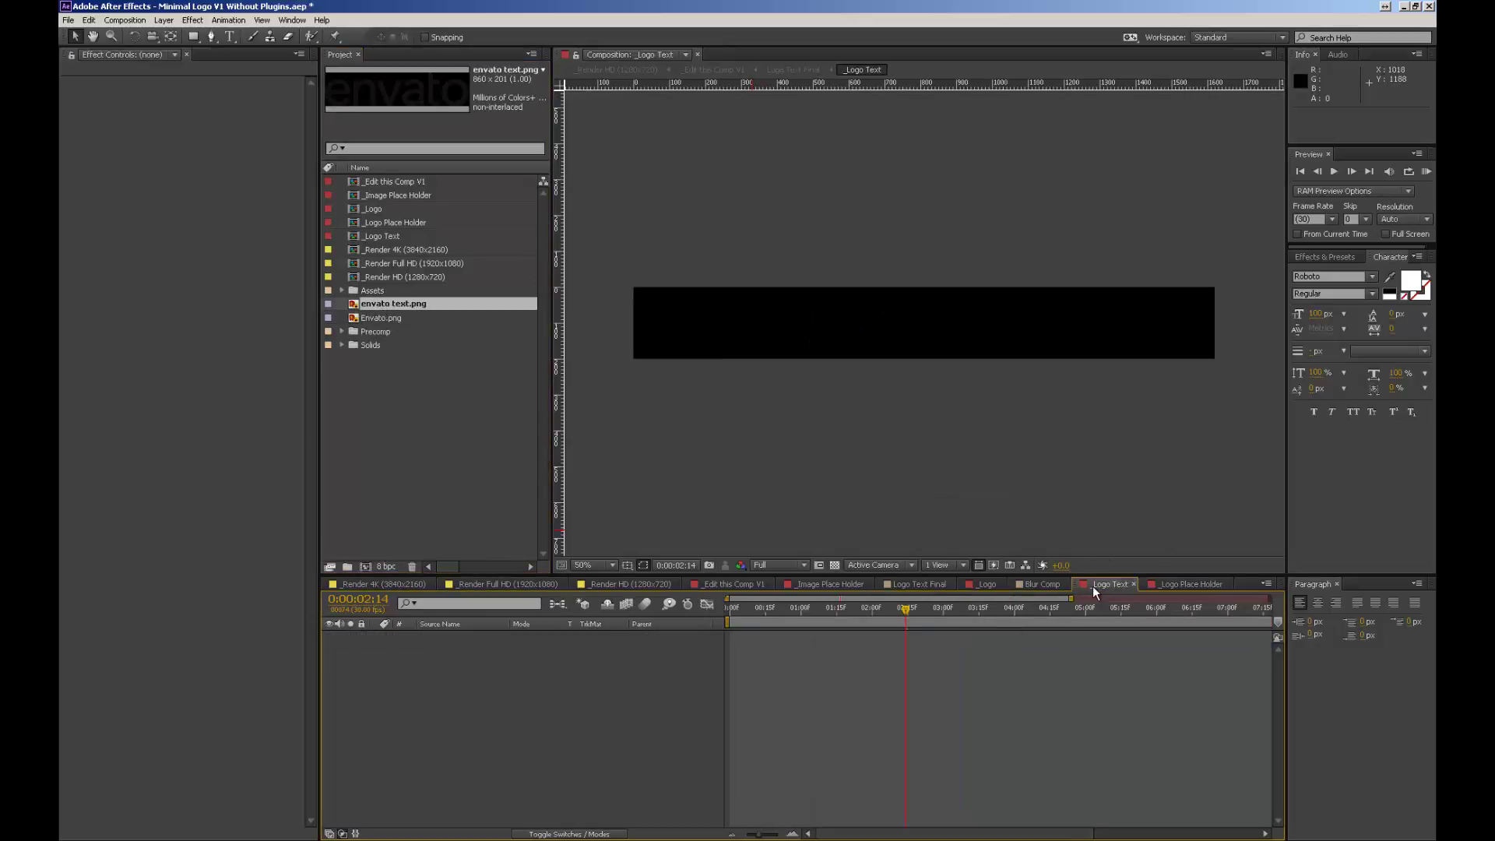
pyautogui.click(387, 235)
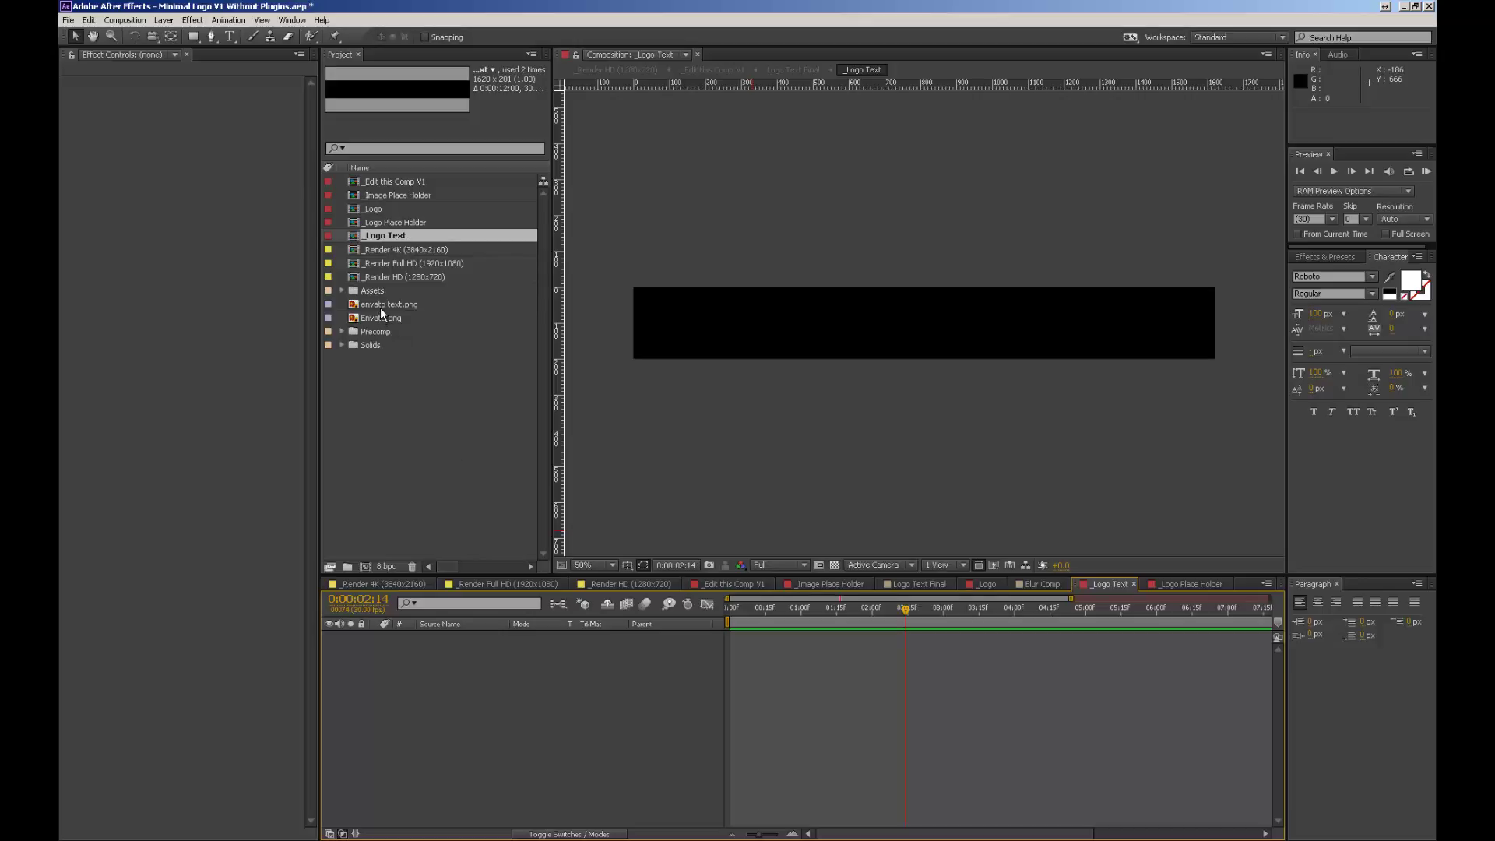
pyautogui.moveTo(380, 307); pyautogui.dragTo(917, 330)
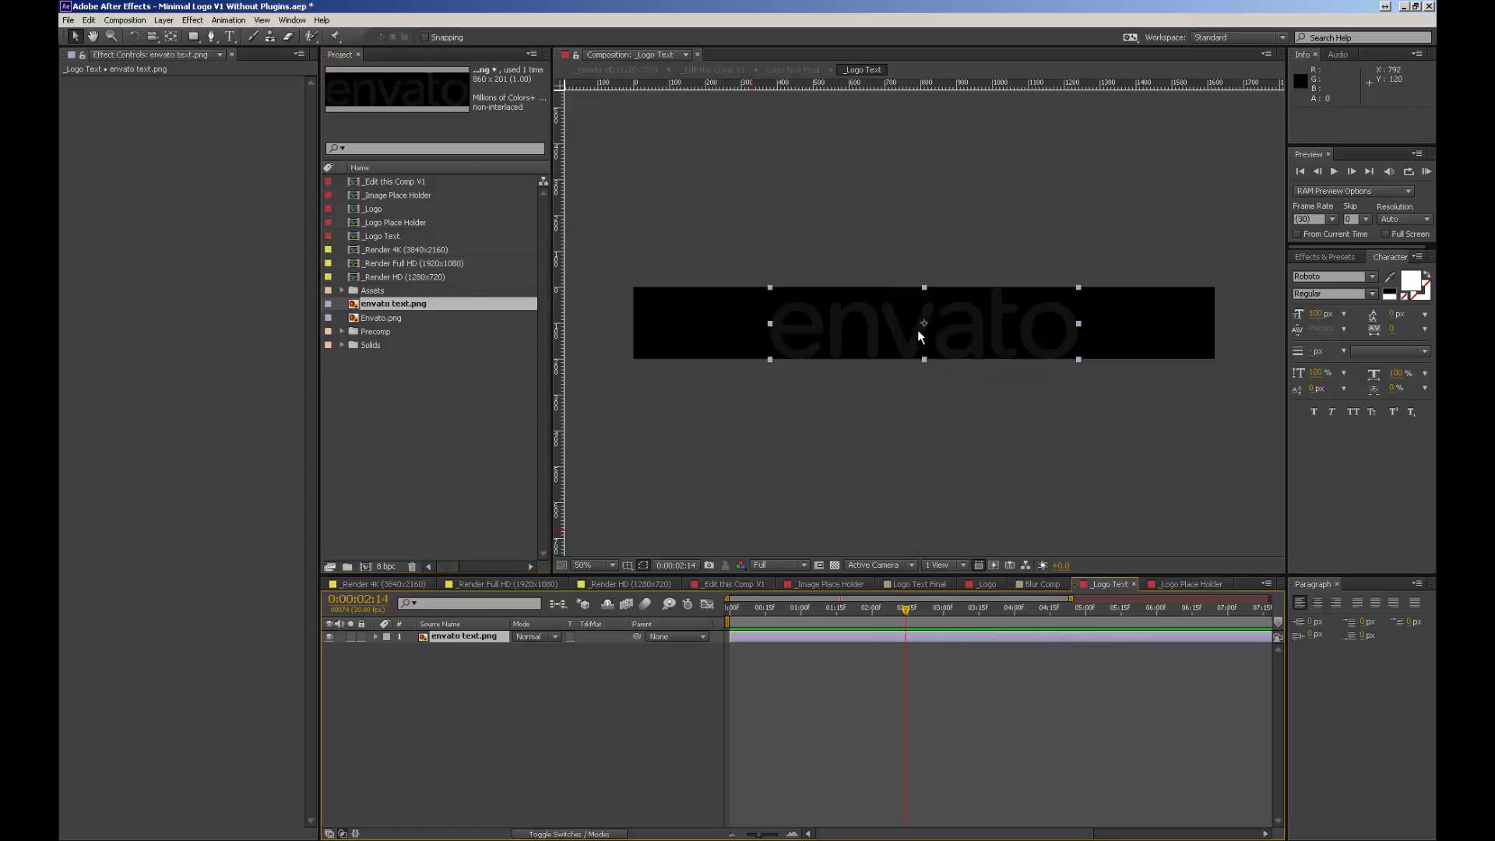
pyautogui.click(724, 584)
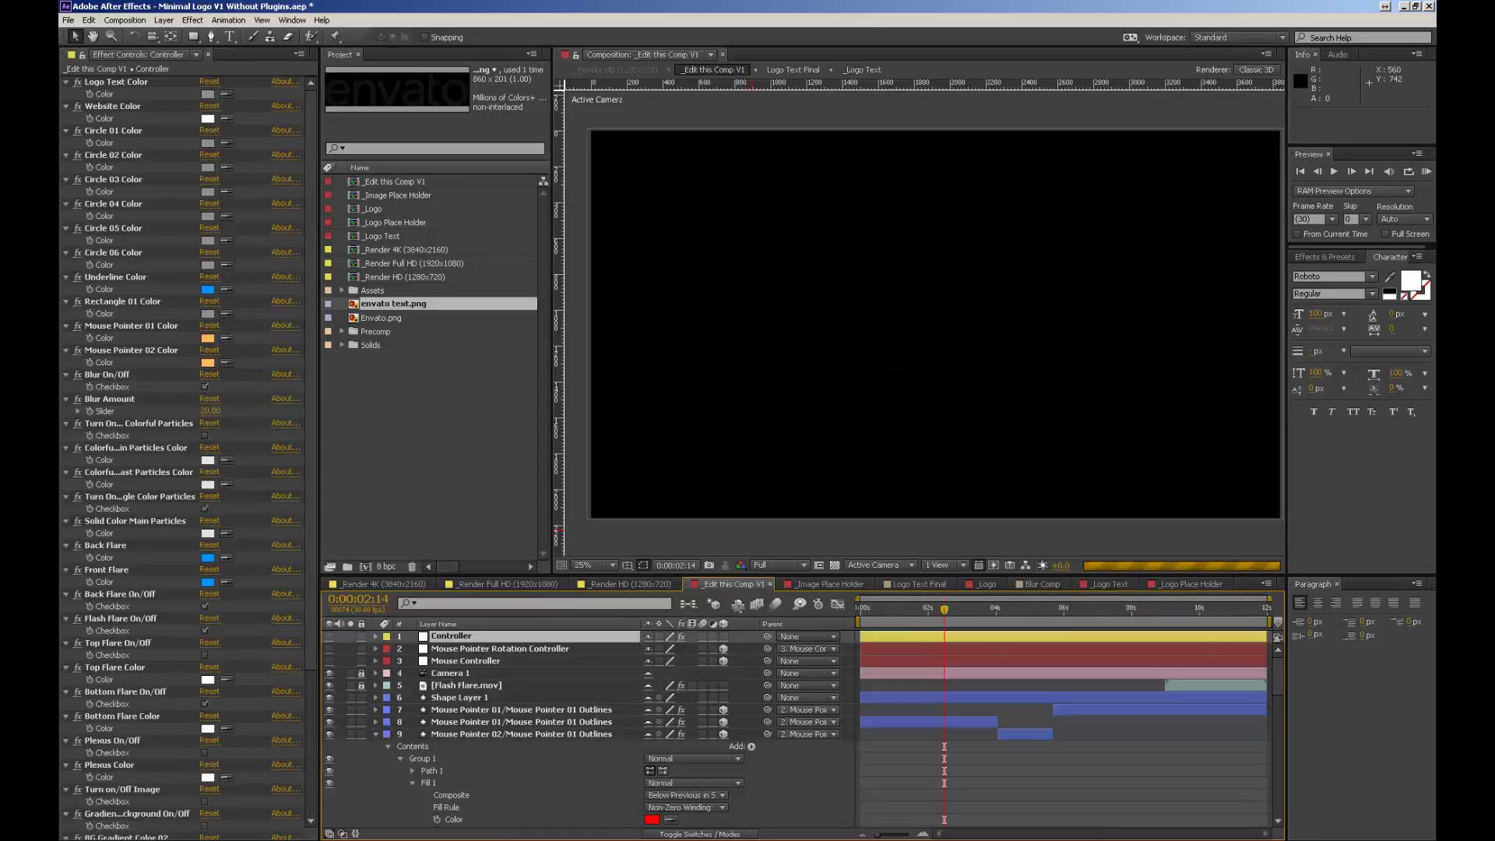
pyautogui.click(406, 184)
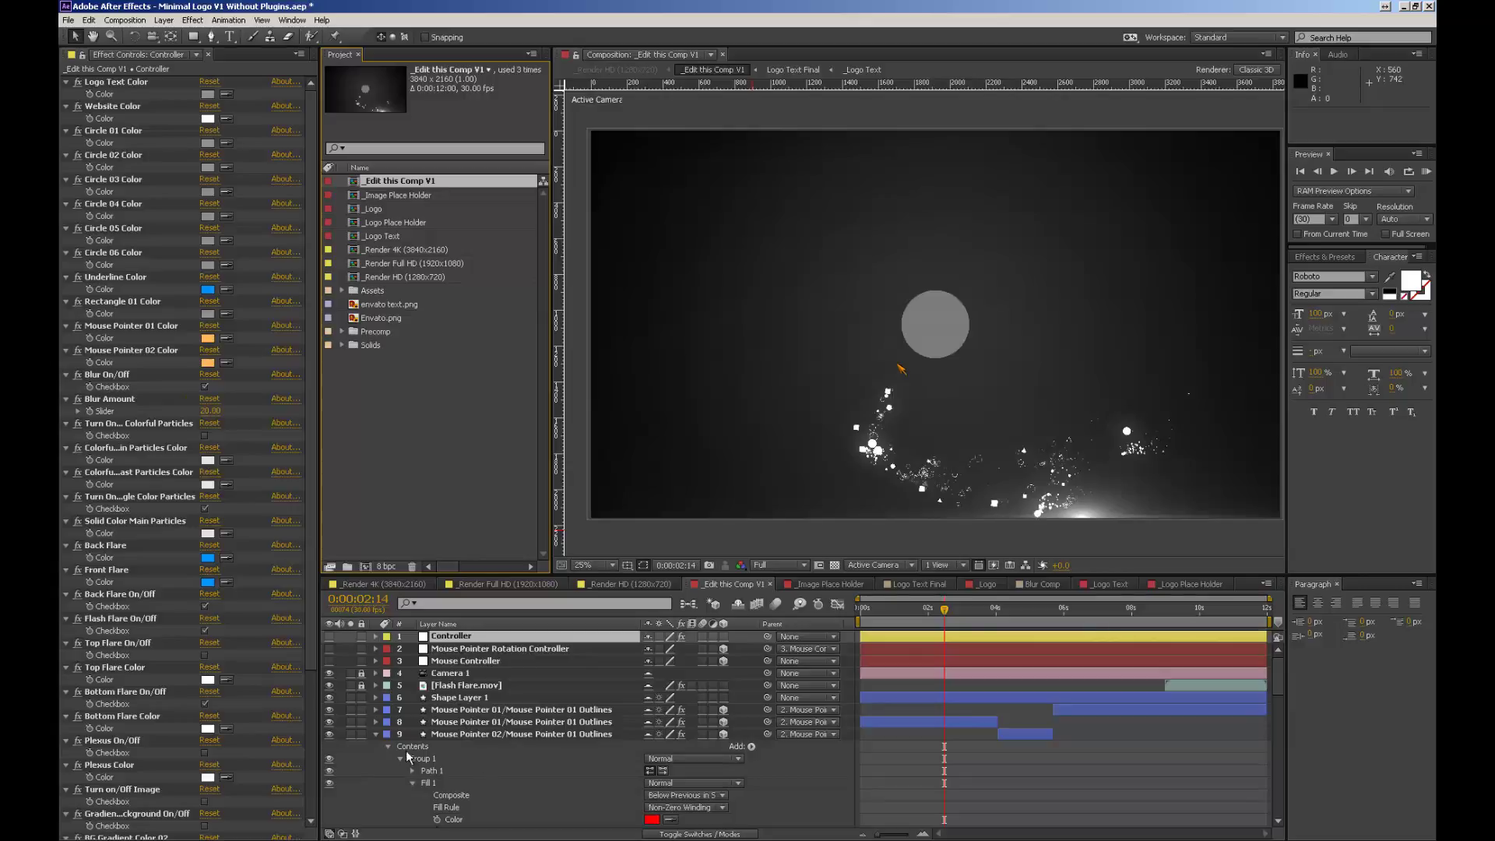
pyautogui.click(375, 734)
pyautogui.scroll(-6, 465, 771)
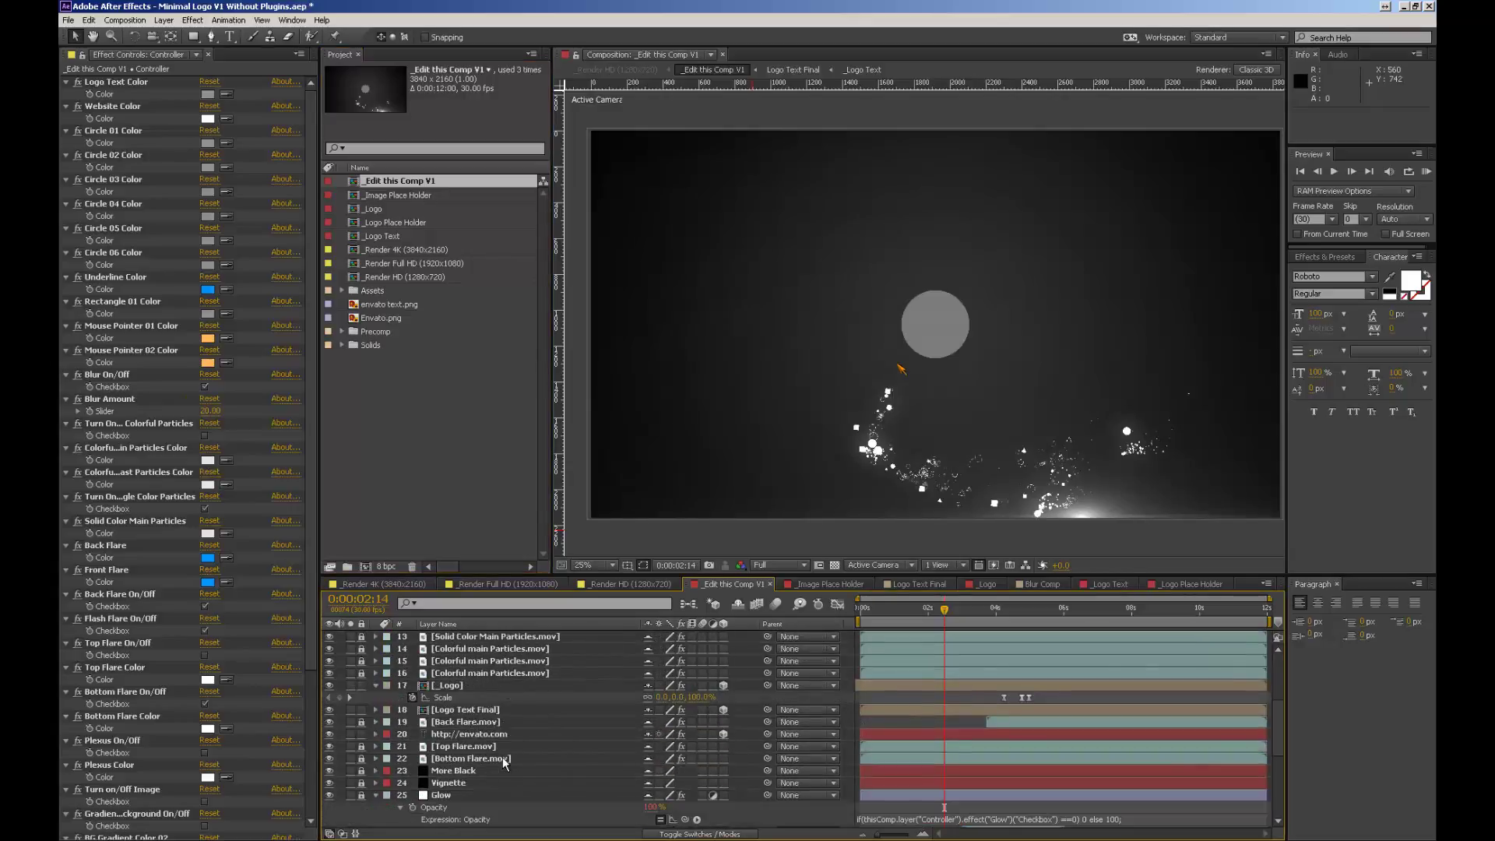
pyautogui.click(483, 662)
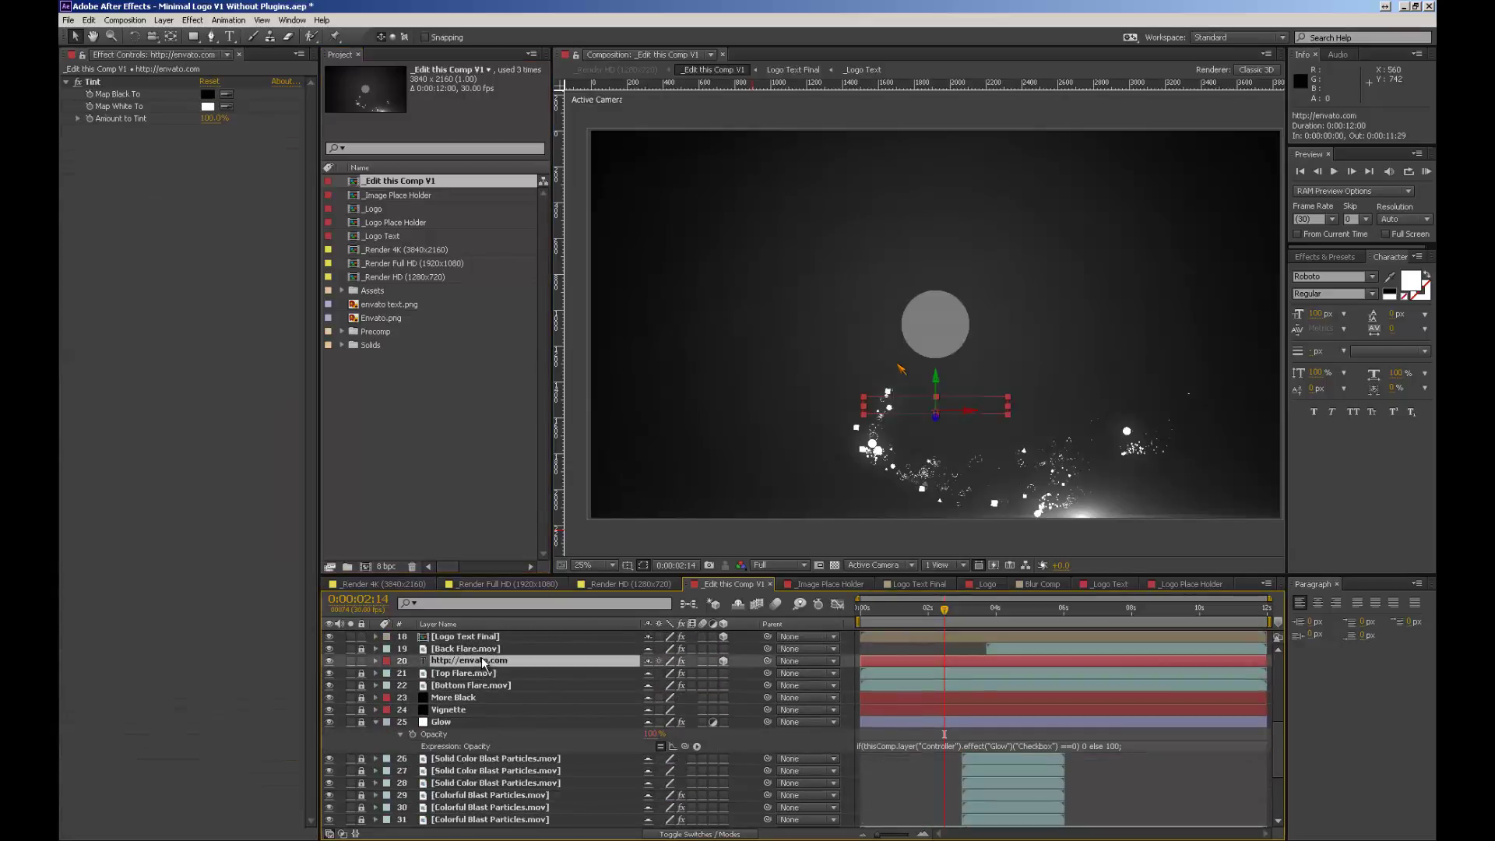
# Step: Examine the animation at 0:00:03:20 and 0:00:04:15, the Logo Text Final and Controller layers, and the render compositions
pyautogui.click(987, 612)
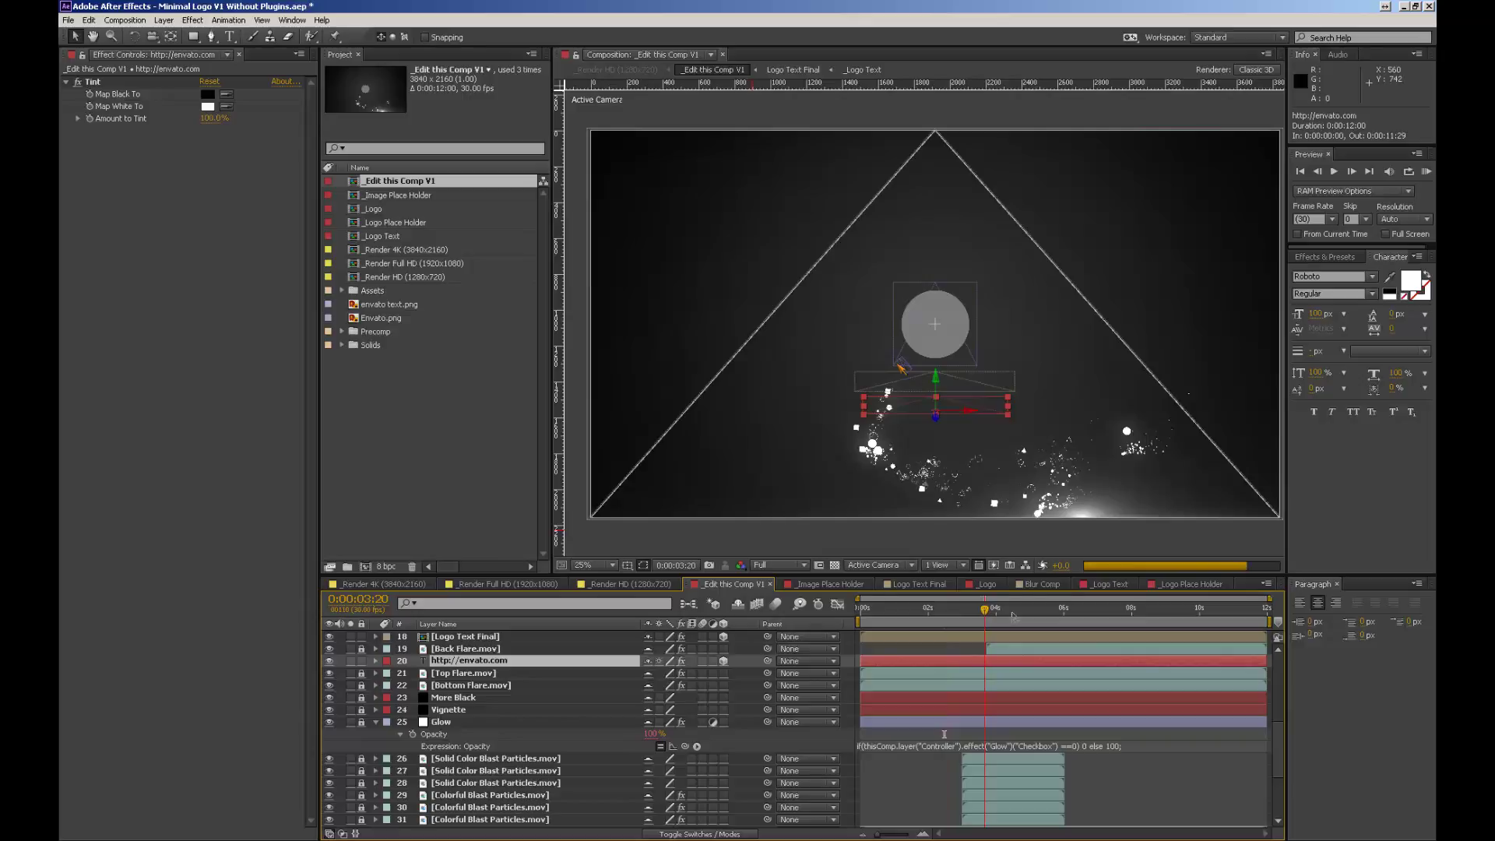
pyautogui.click(1014, 614)
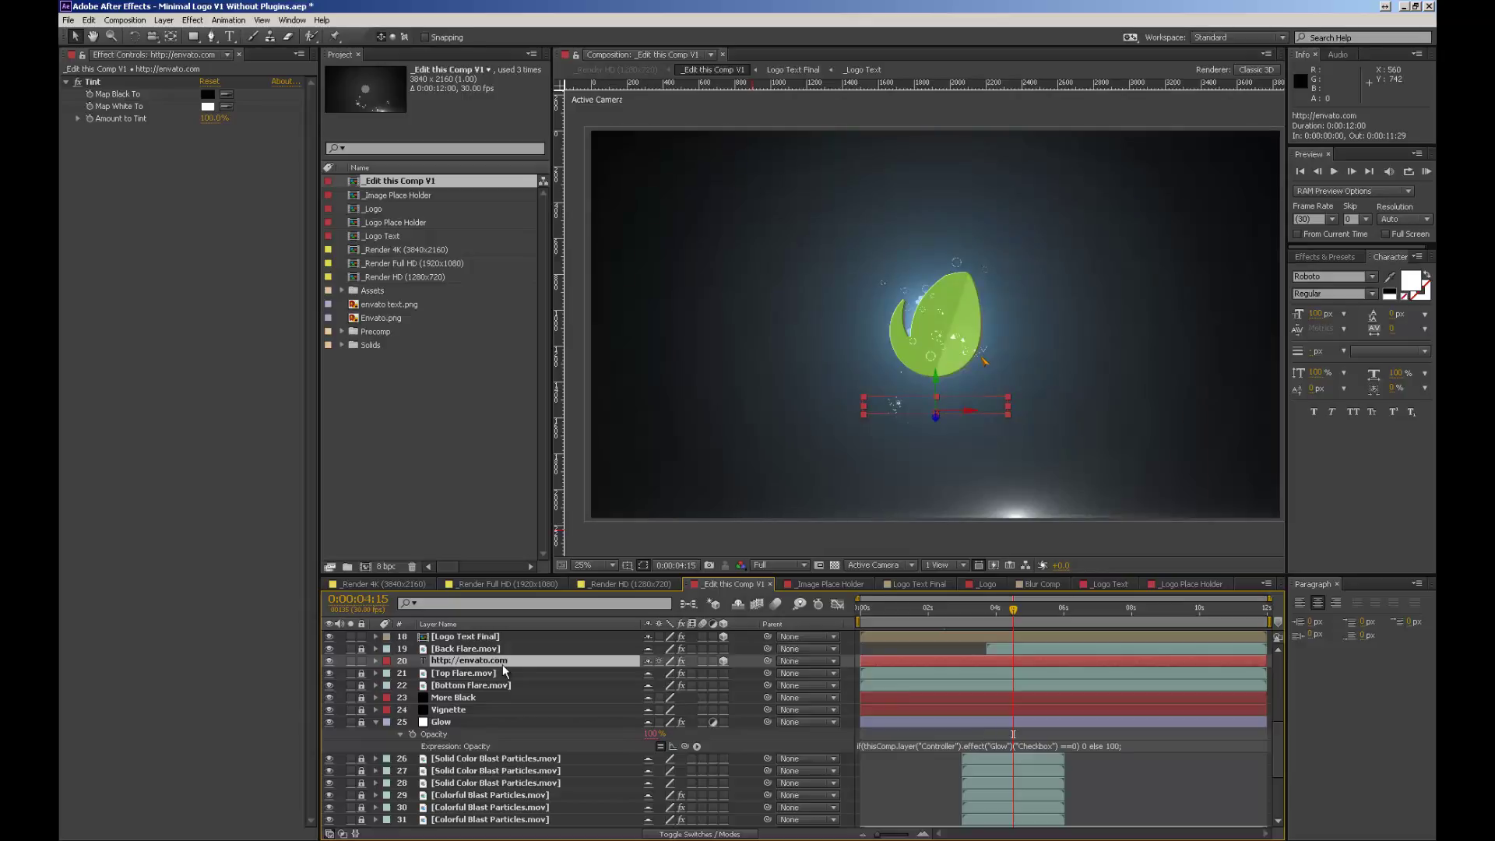
pyautogui.scroll(3, 468, 677)
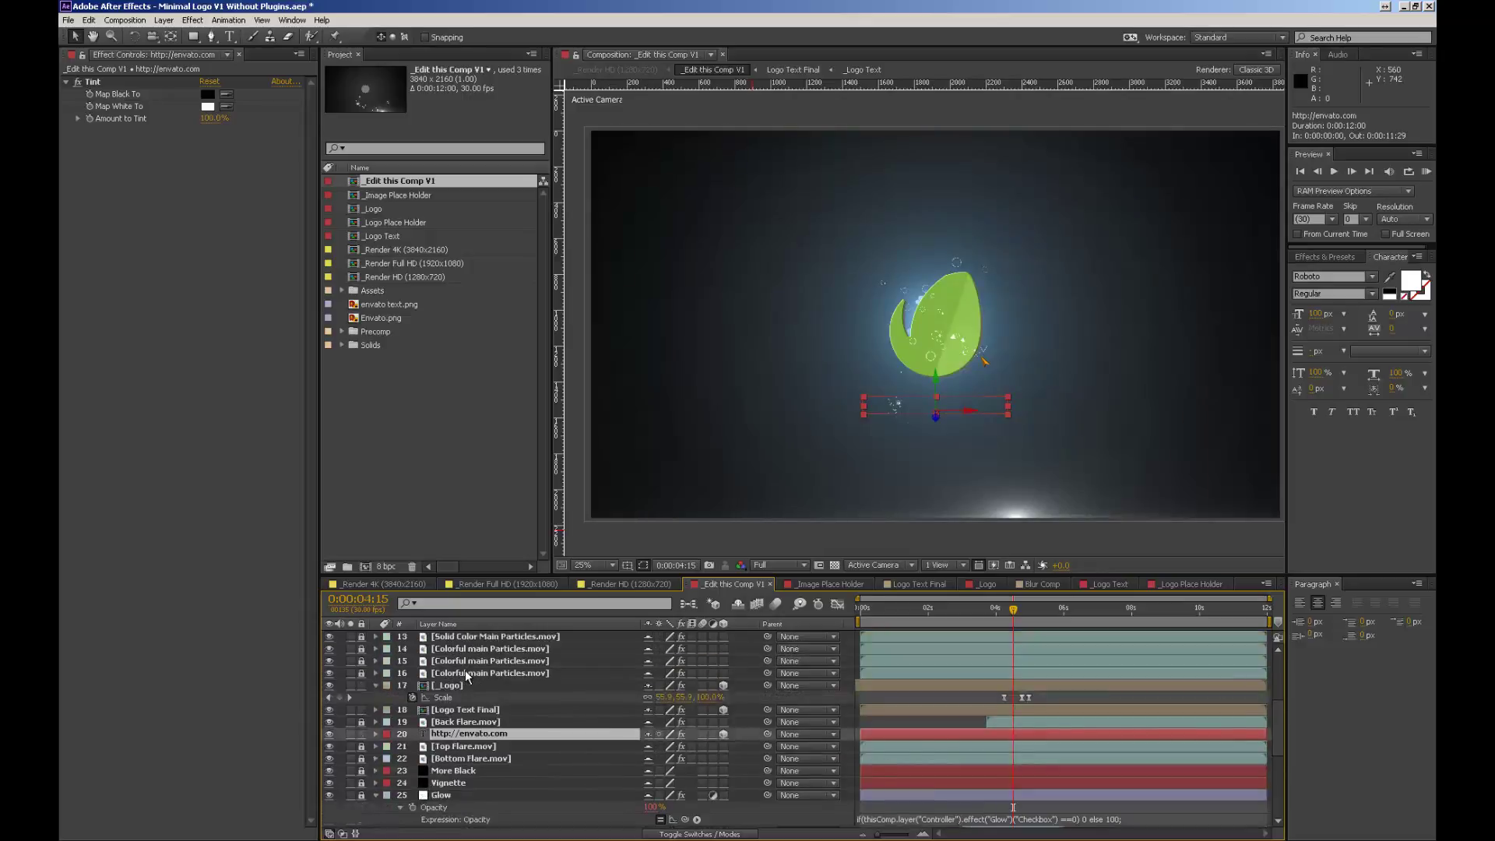
pyautogui.scroll(3, 468, 677)
pyautogui.click(467, 746)
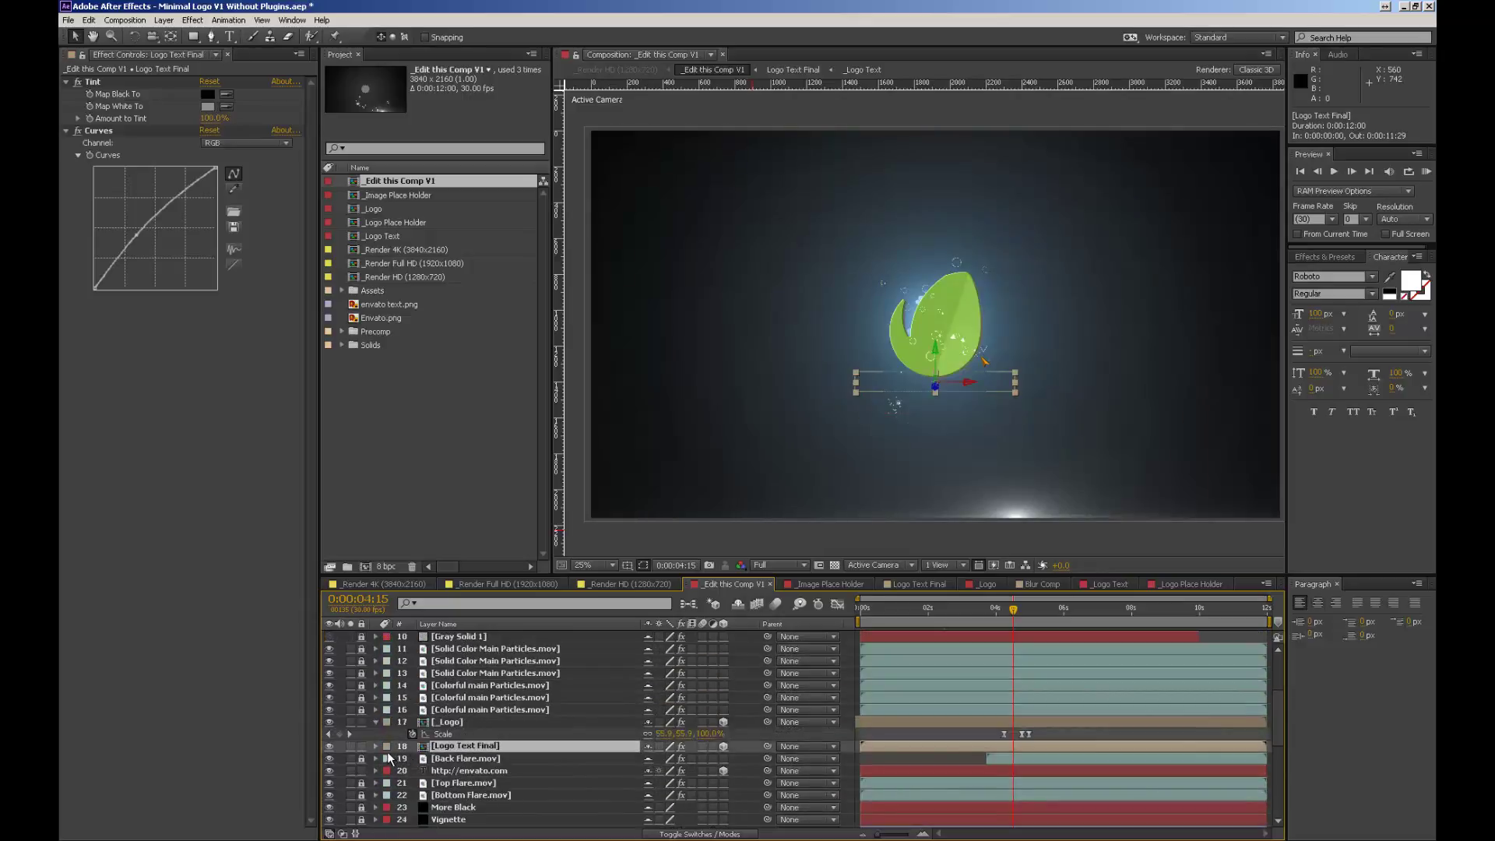
pyautogui.scroll(3, 460, 668)
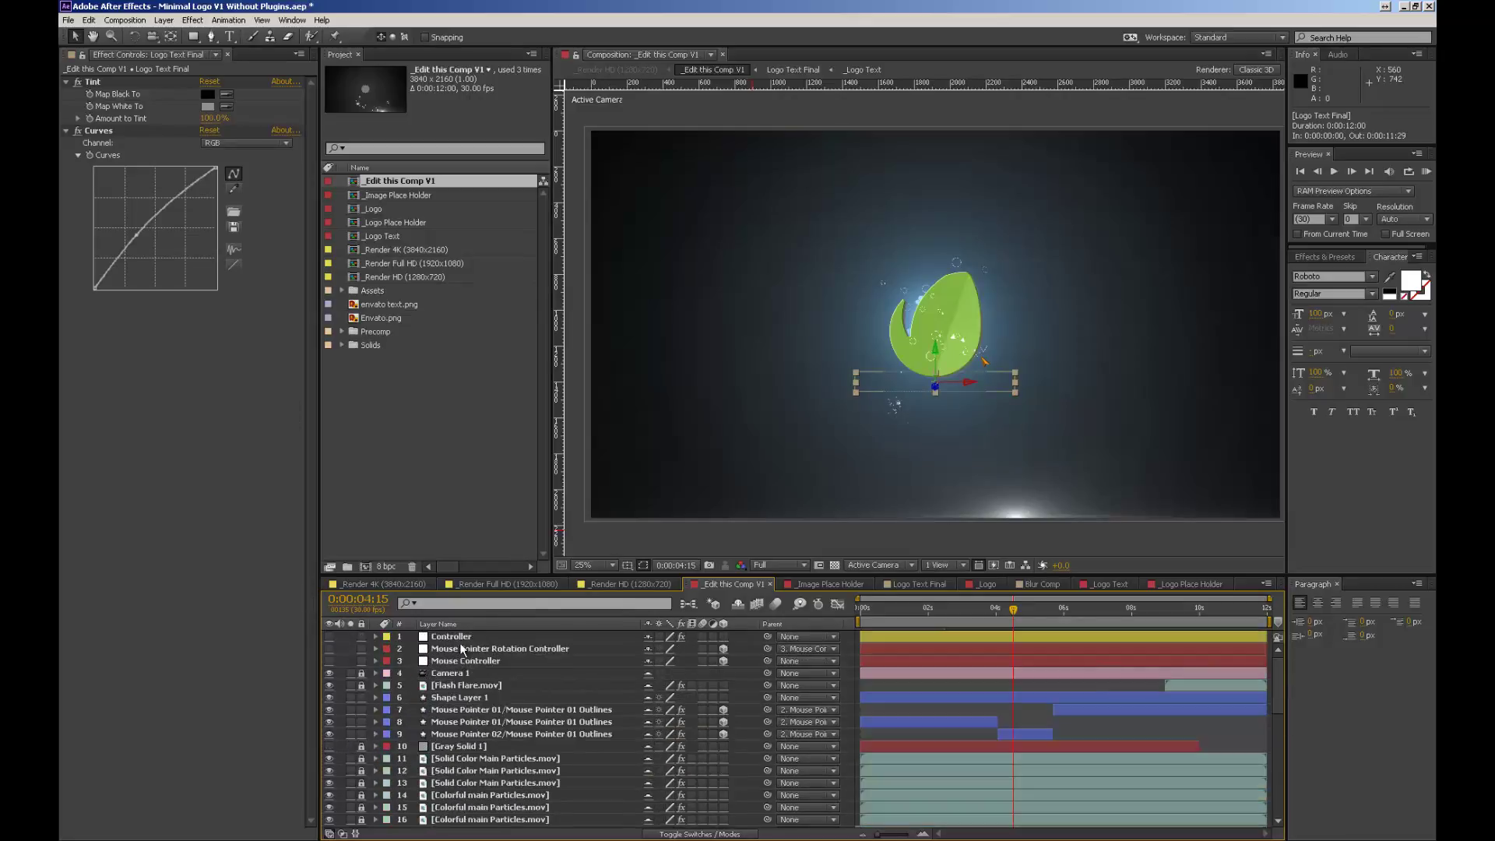
pyautogui.doubleClick(461, 638)
pyautogui.click(421, 586)
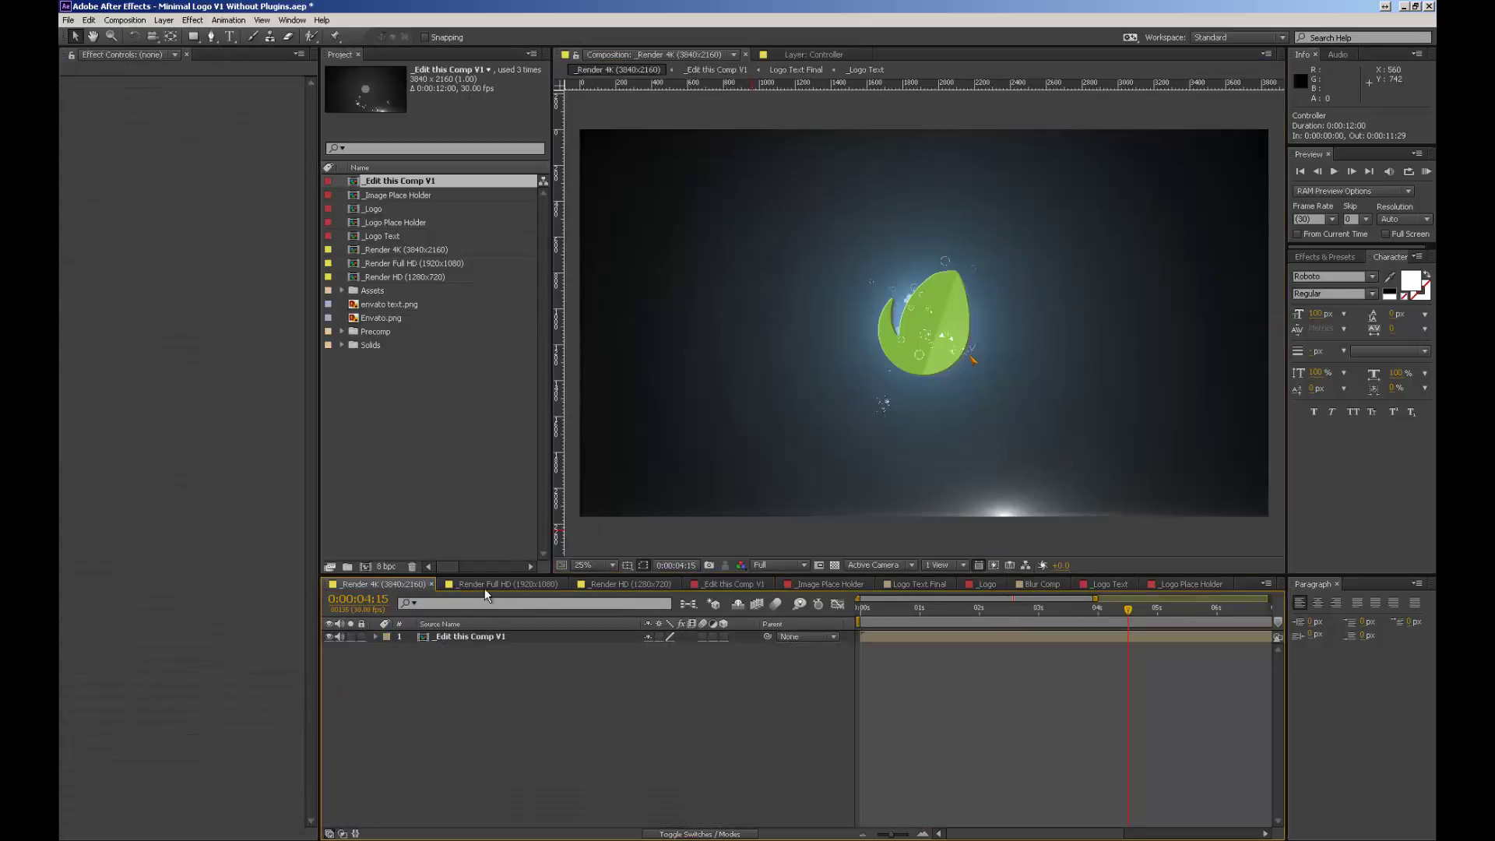
pyautogui.click(623, 585)
pyautogui.click(731, 583)
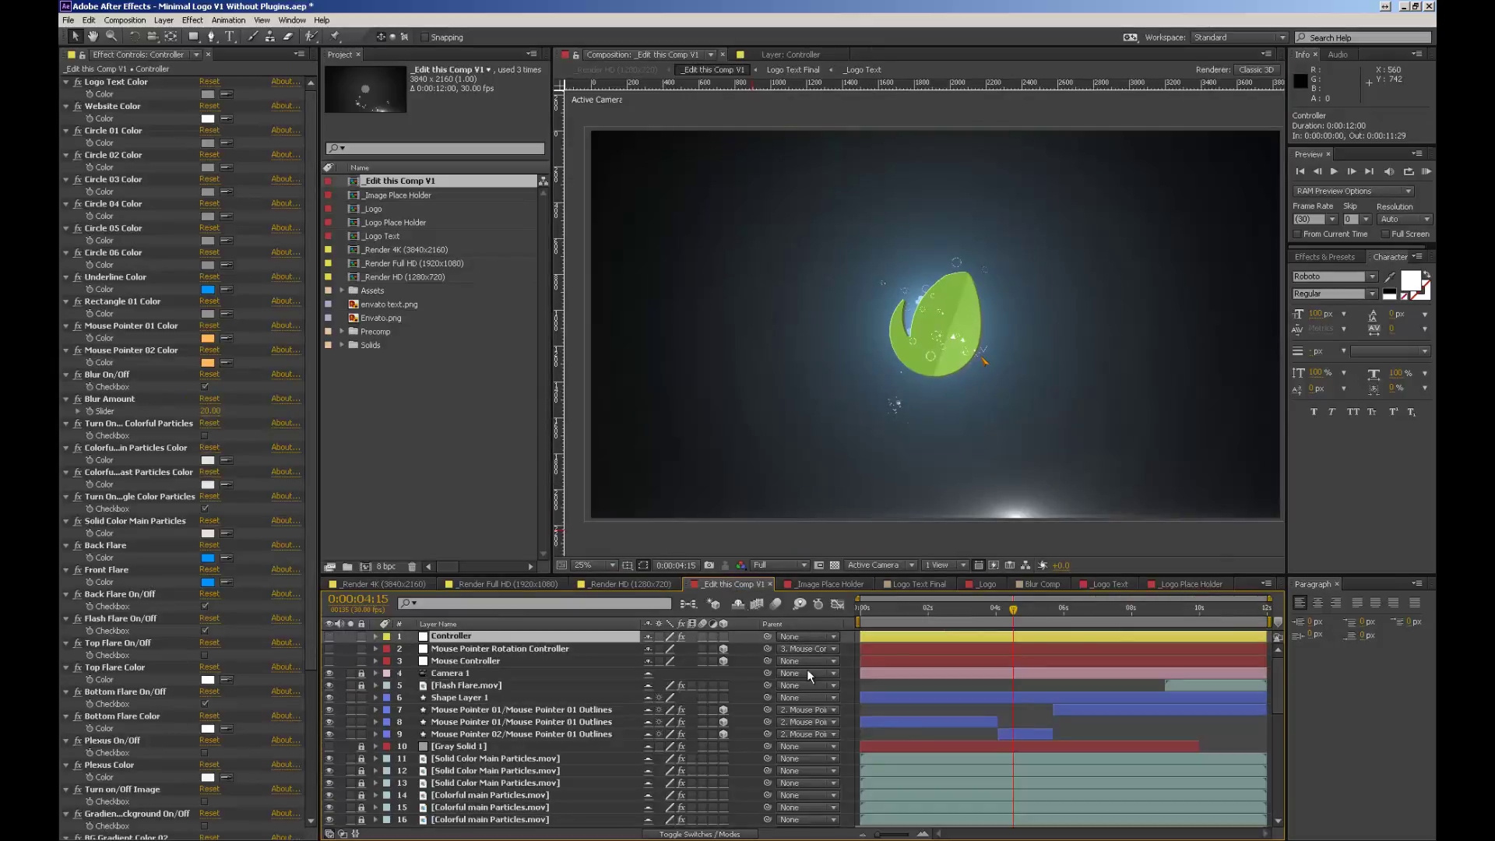
# Step: Preview the logo animation in _Edit this Comp V1 up to 0:00:09:11 and enlarge the view to 50%
pyautogui.click(1035, 713)
pyautogui.click(1033, 610)
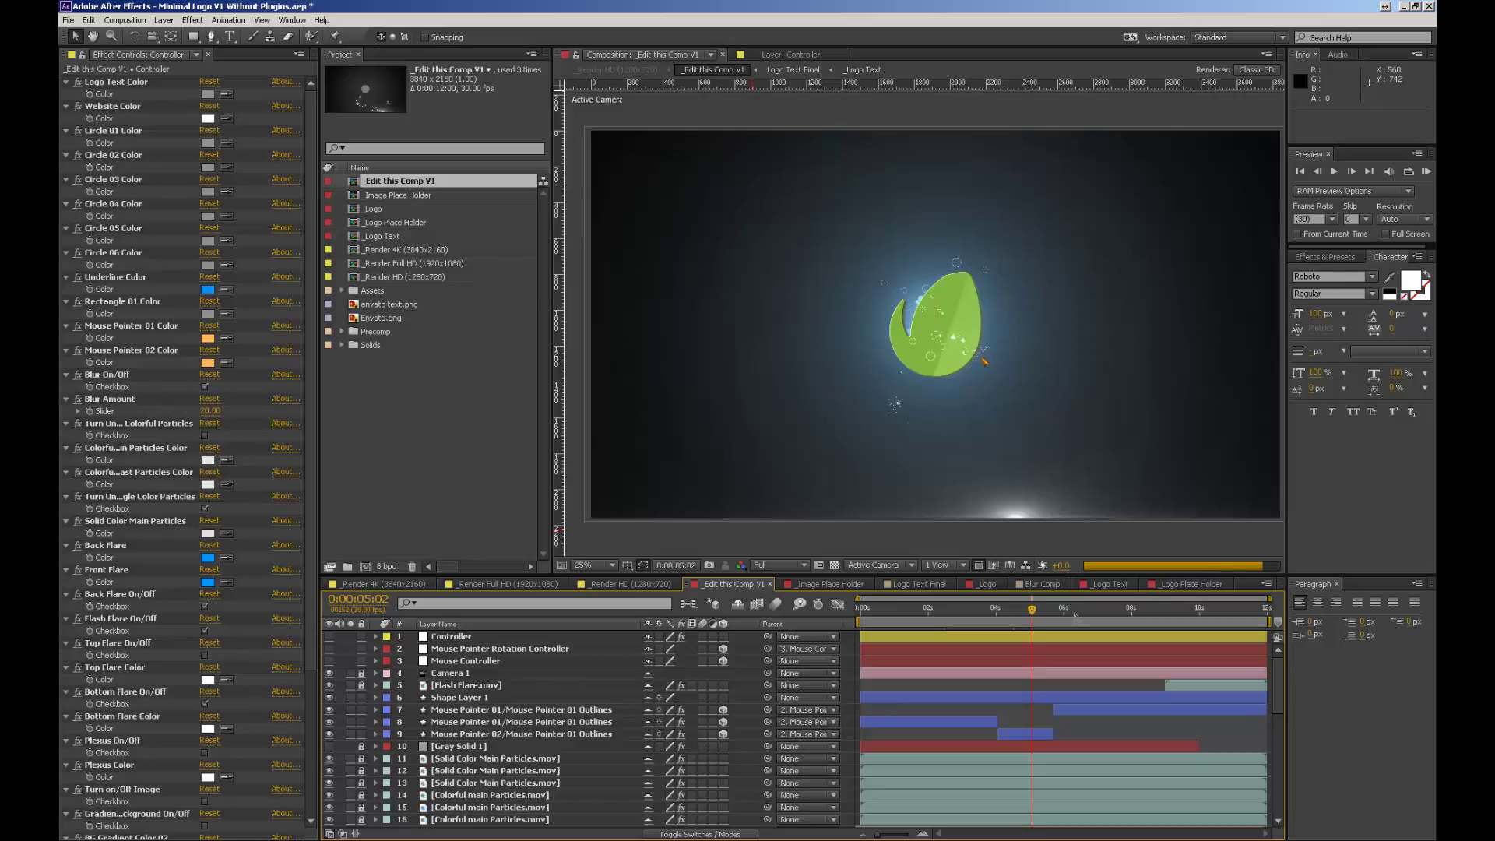
pyautogui.click(1077, 619)
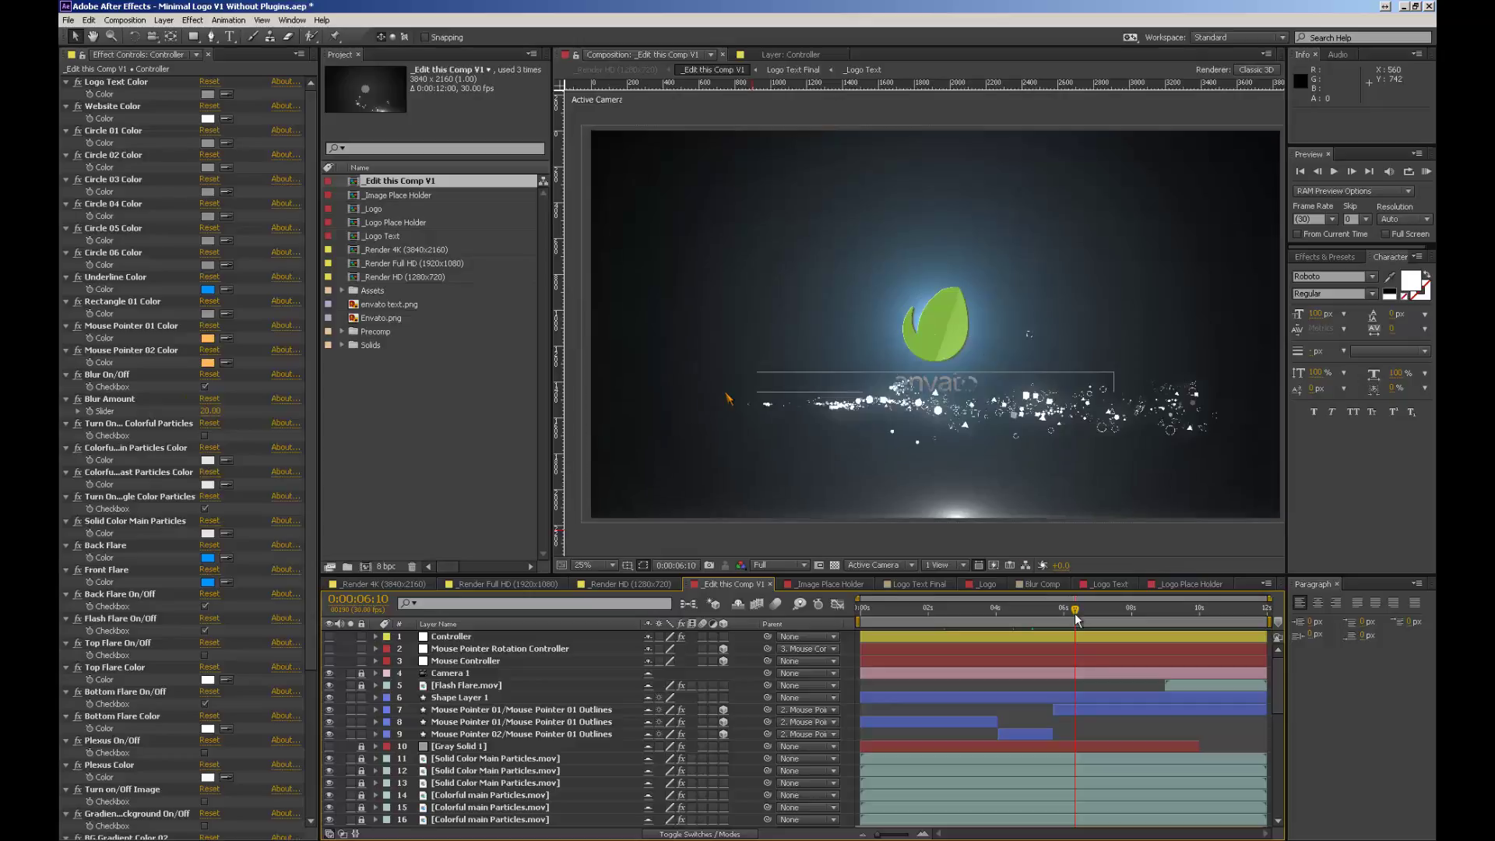
pyautogui.click(1144, 619)
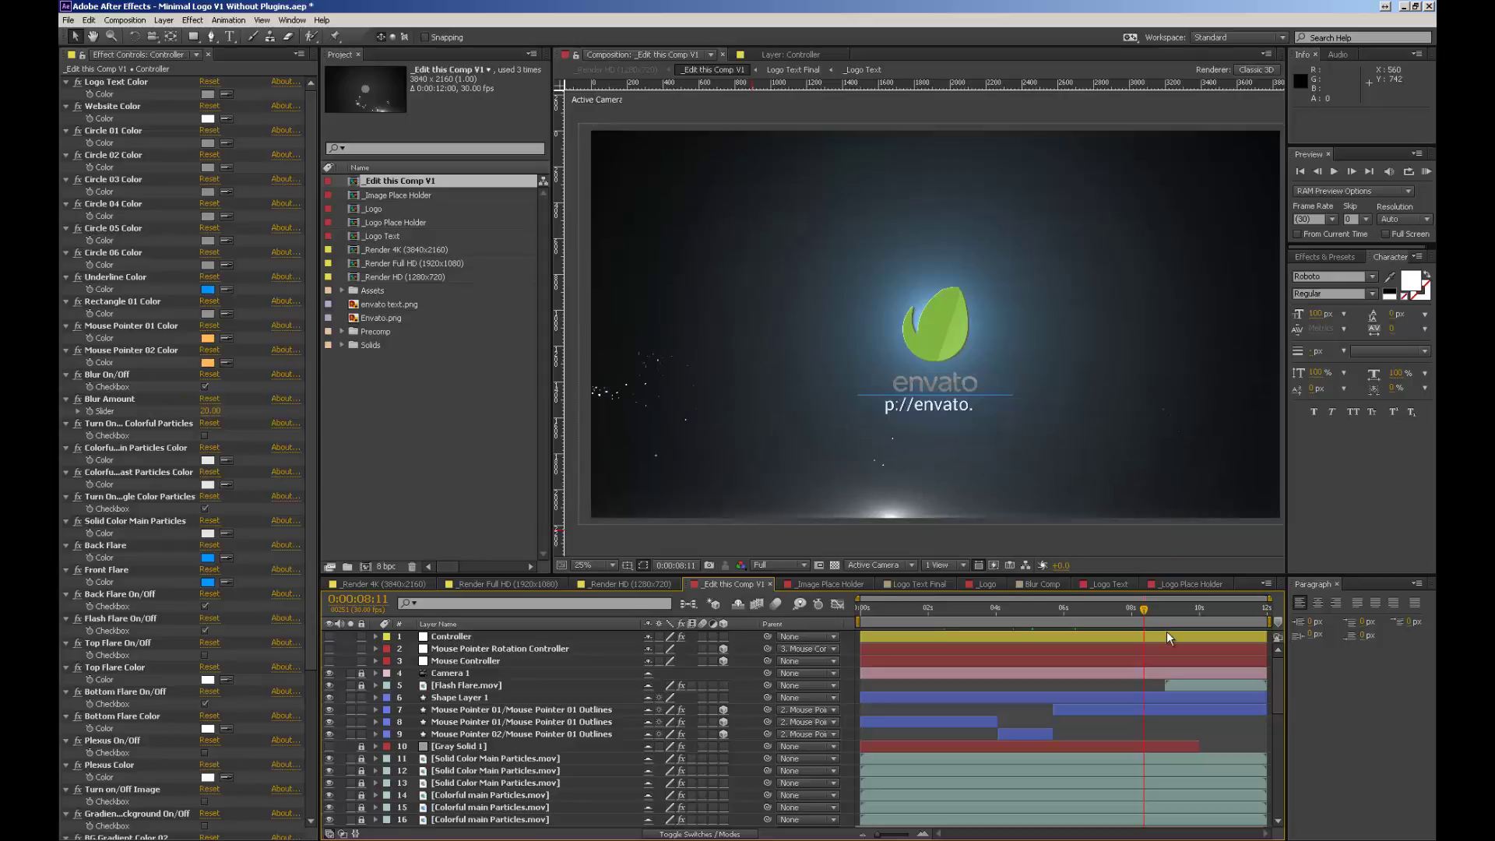
pyautogui.click(1178, 609)
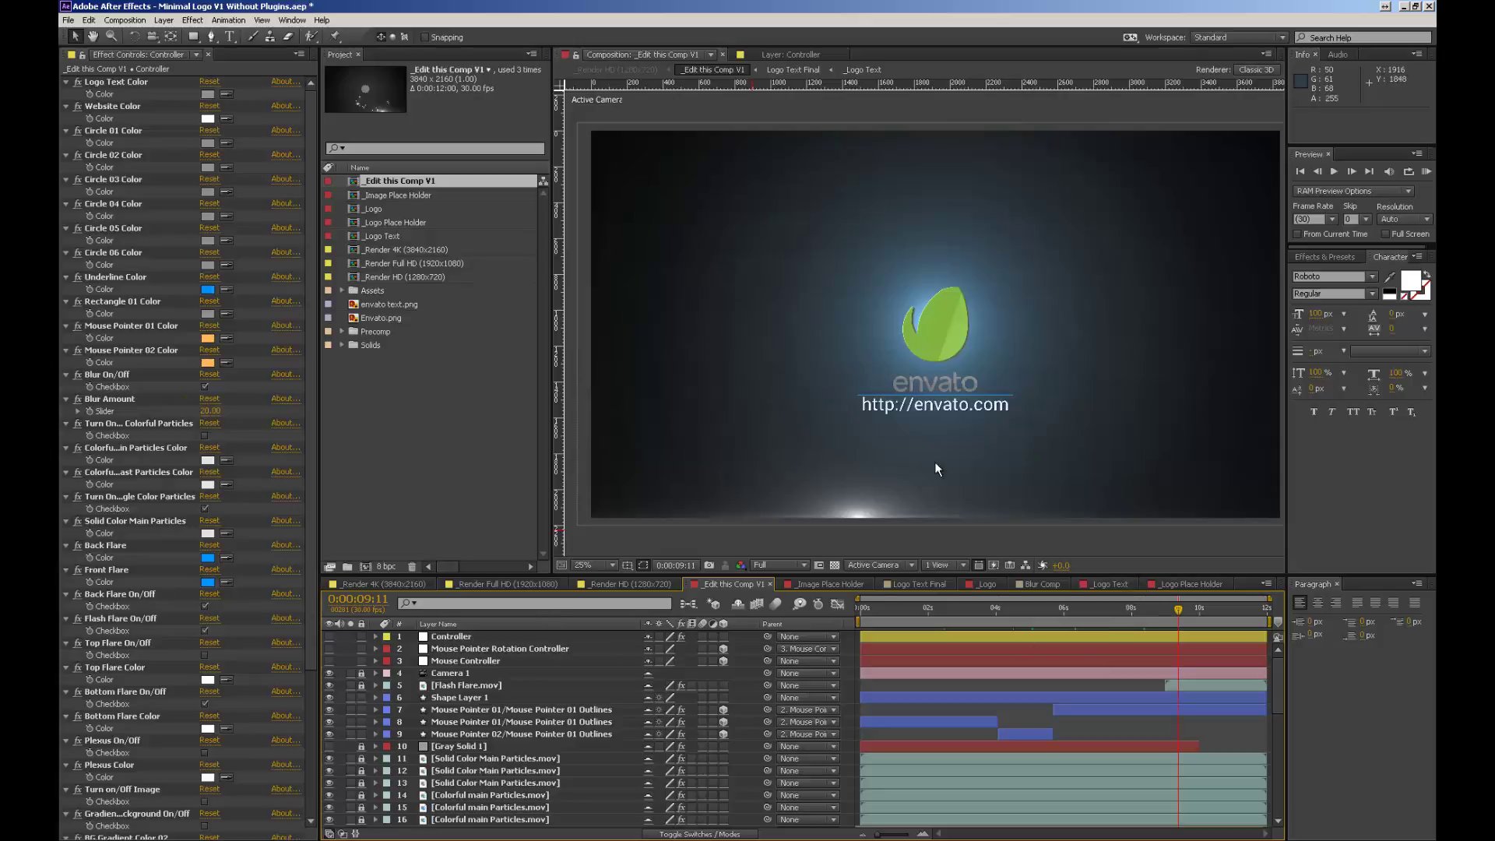
pyautogui.press('.')
pyautogui.press('.')
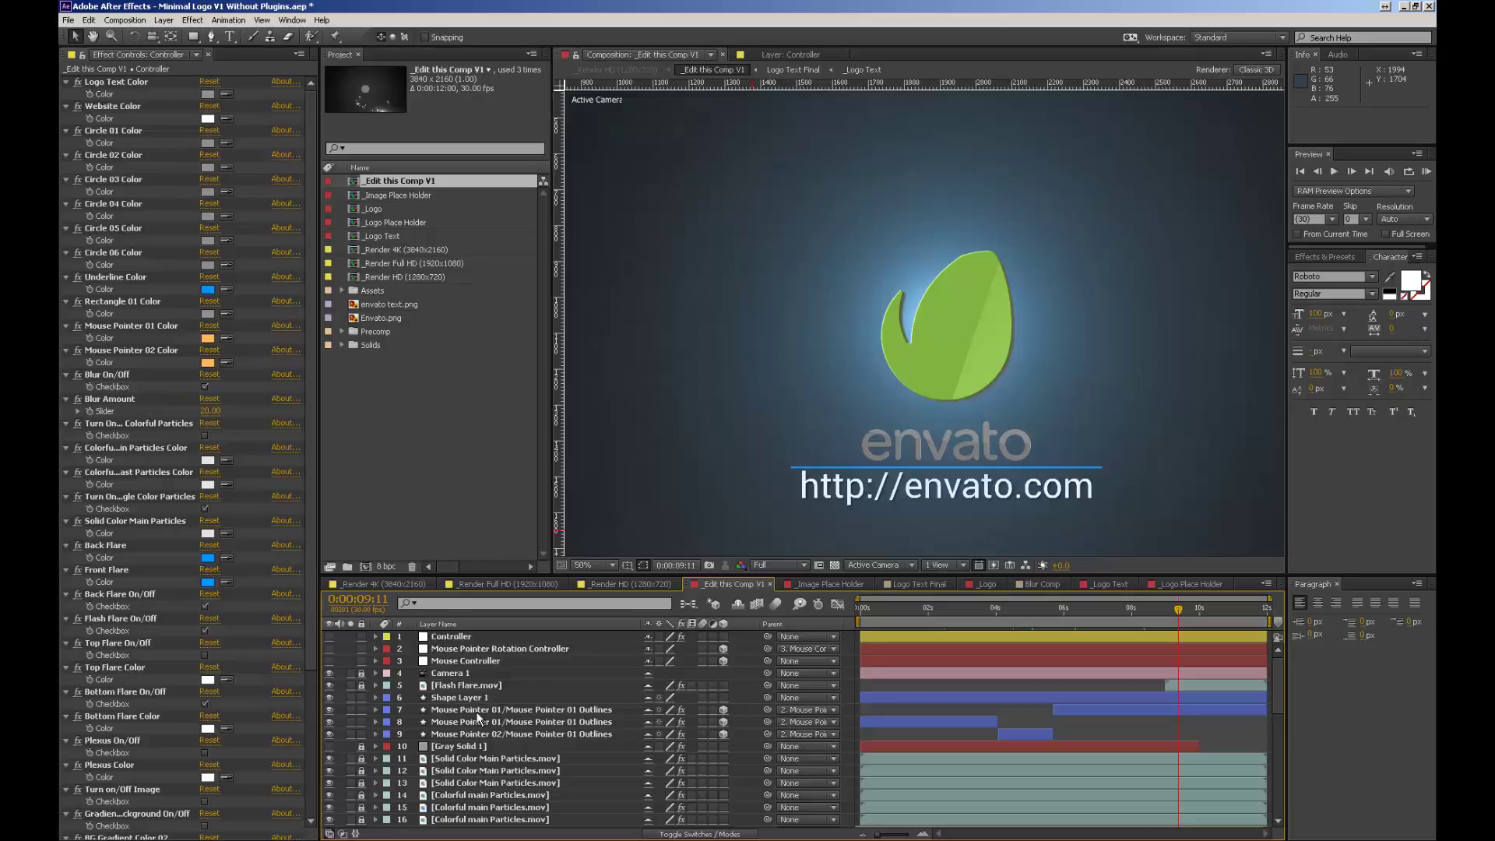
pyautogui.press('u')
pyautogui.scroll(-5, 476, 712)
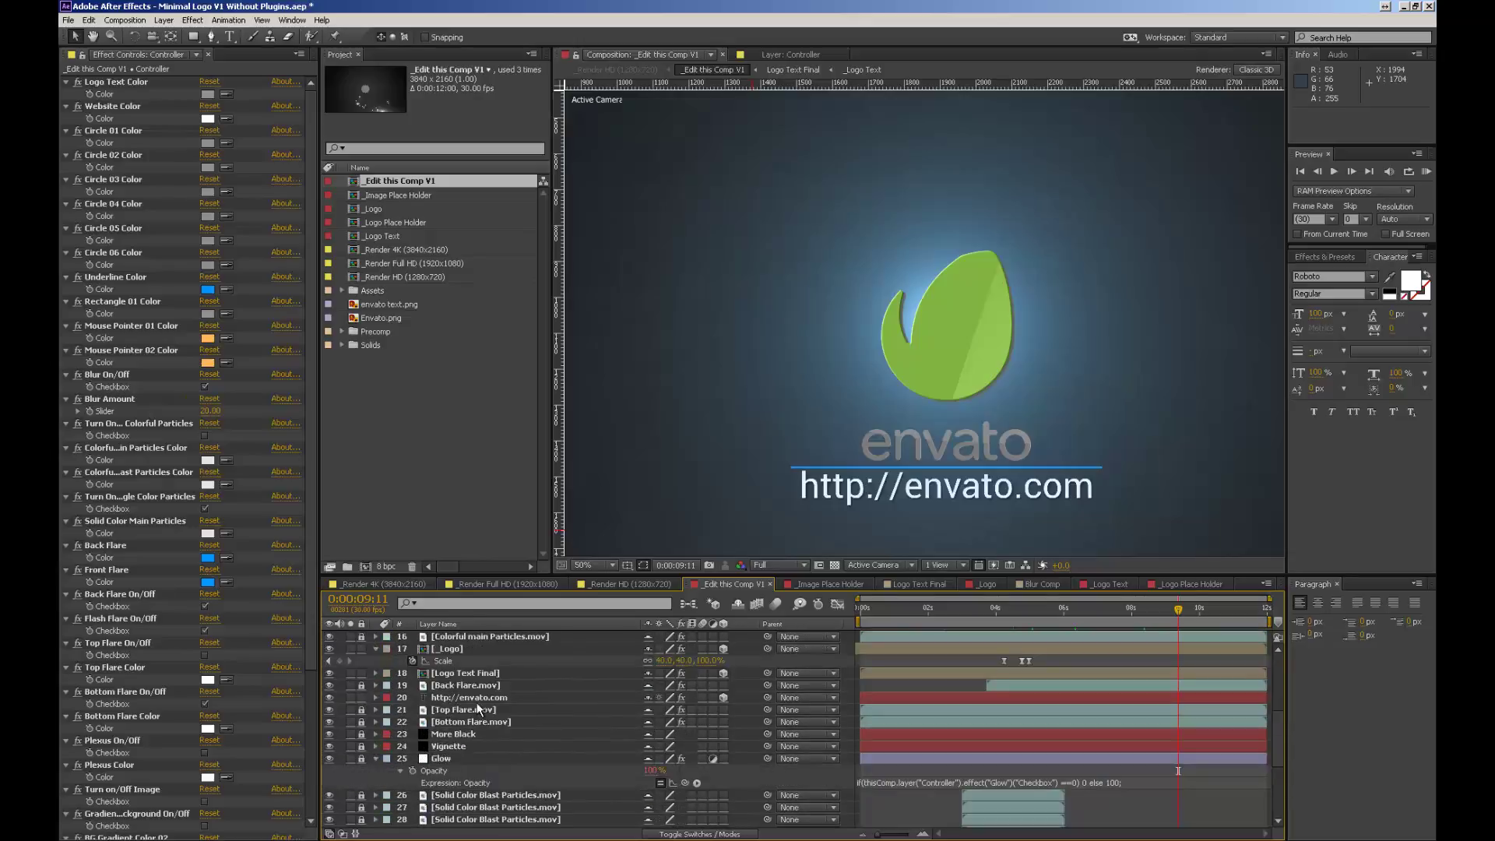
pyautogui.click(480, 699)
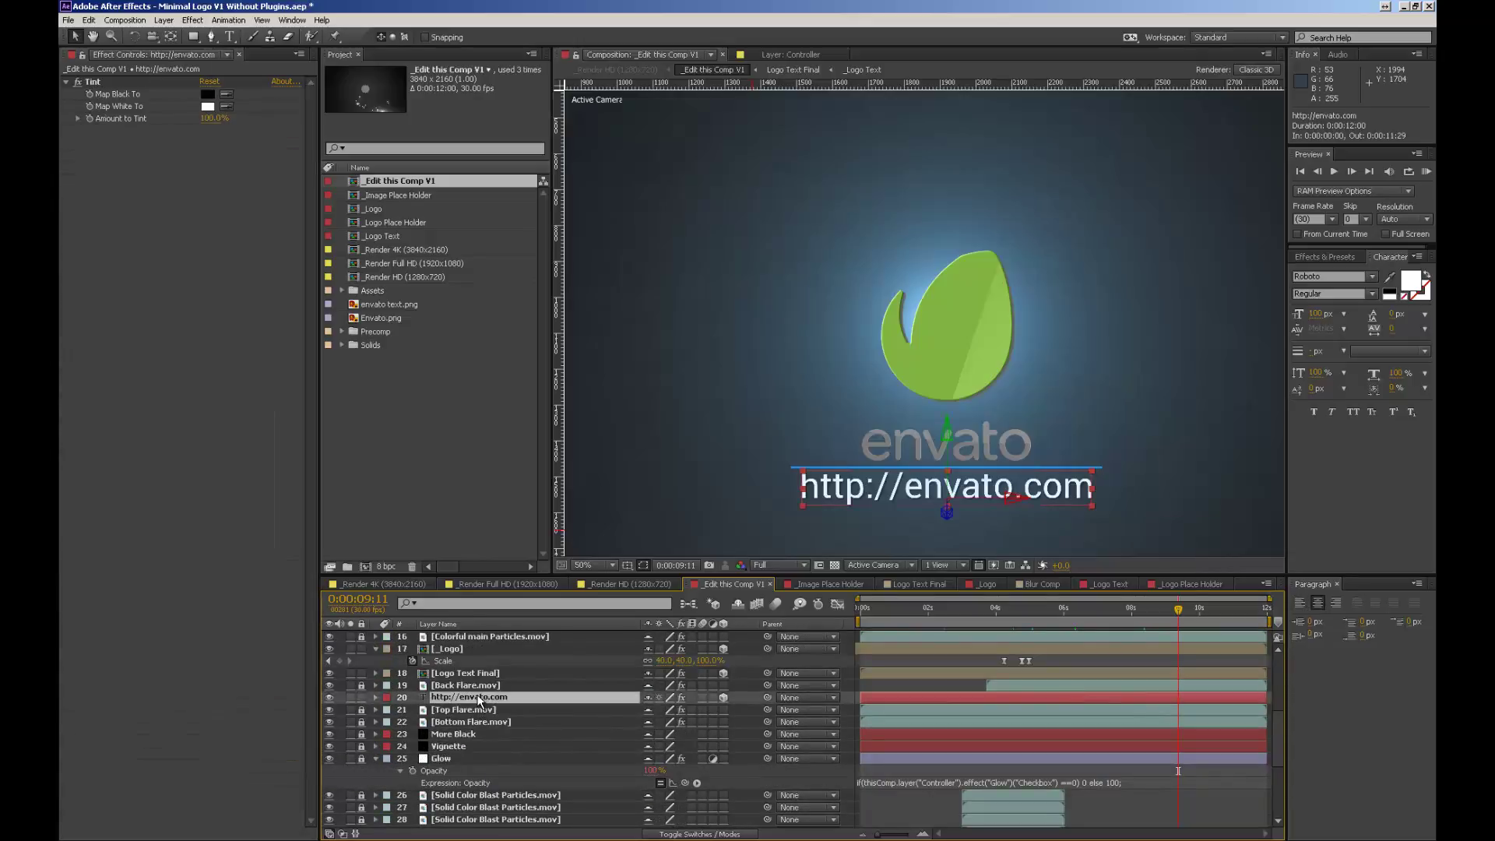
pyautogui.press('Return')
pyautogui.write('Website')
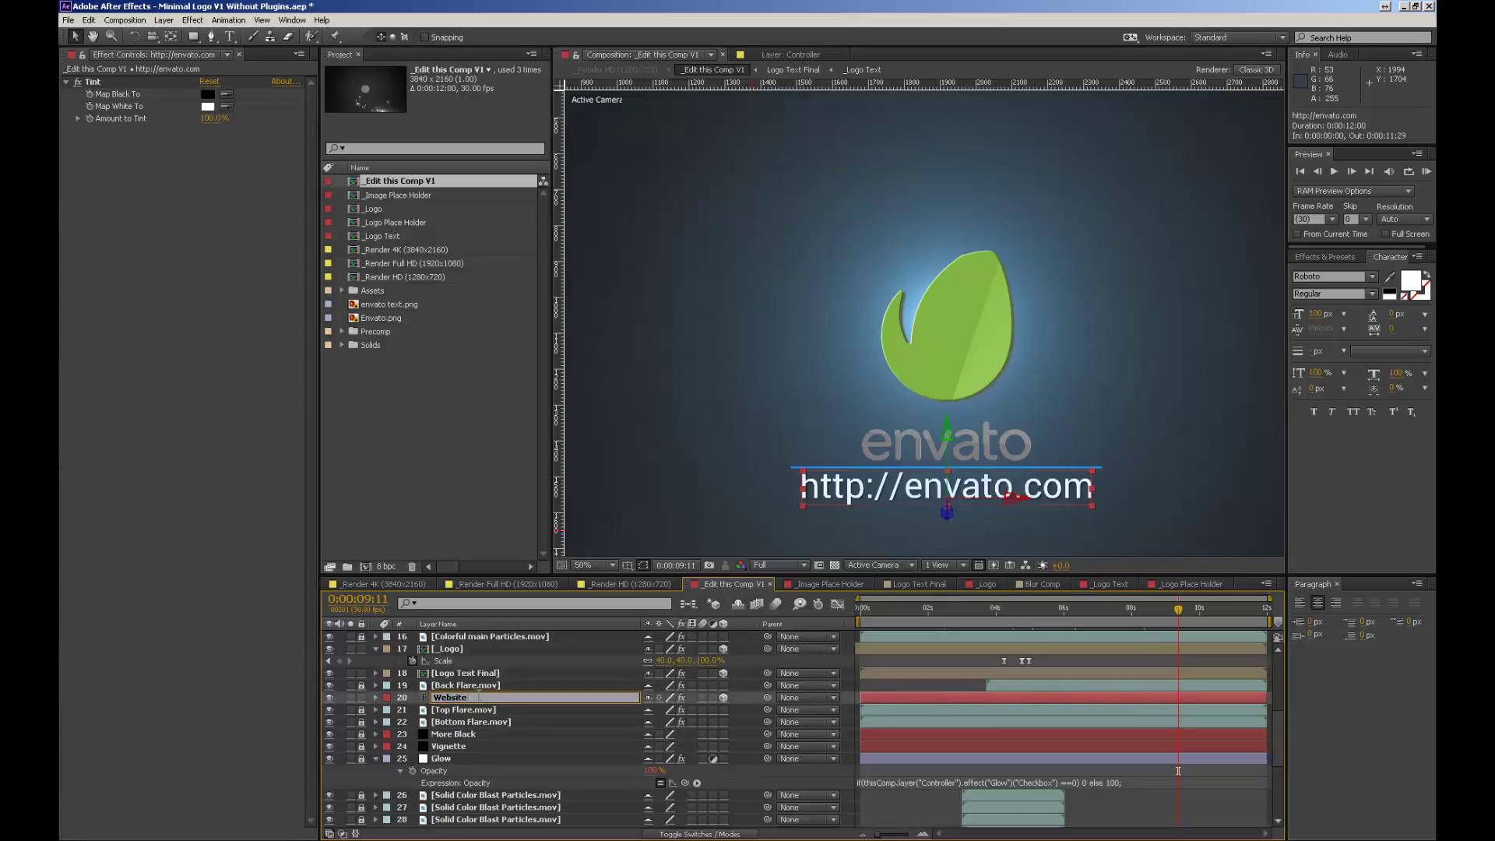
pyautogui.press('Return')
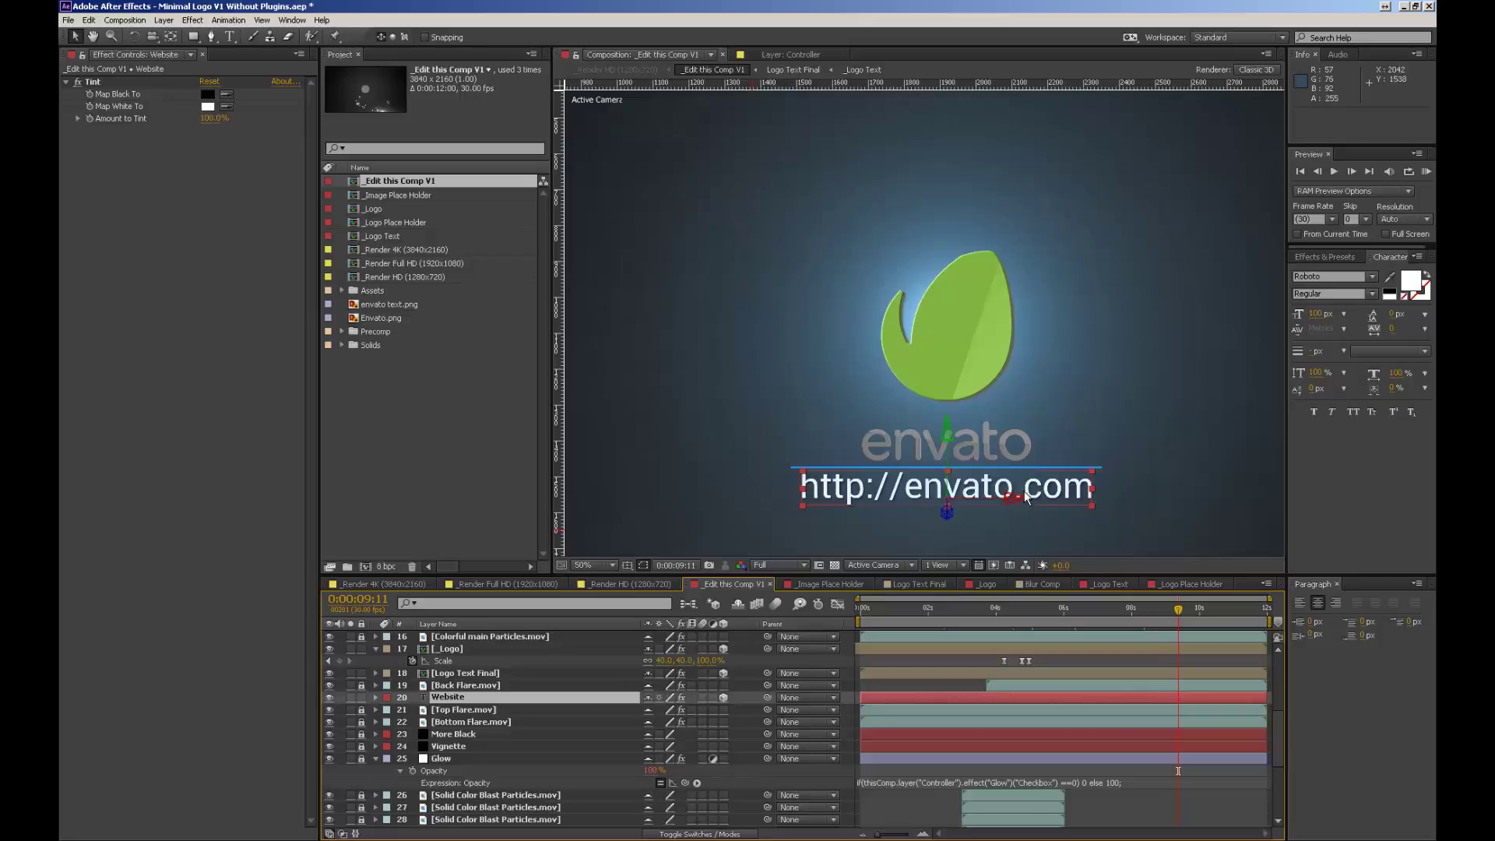
pyautogui.doubleClick(465, 697)
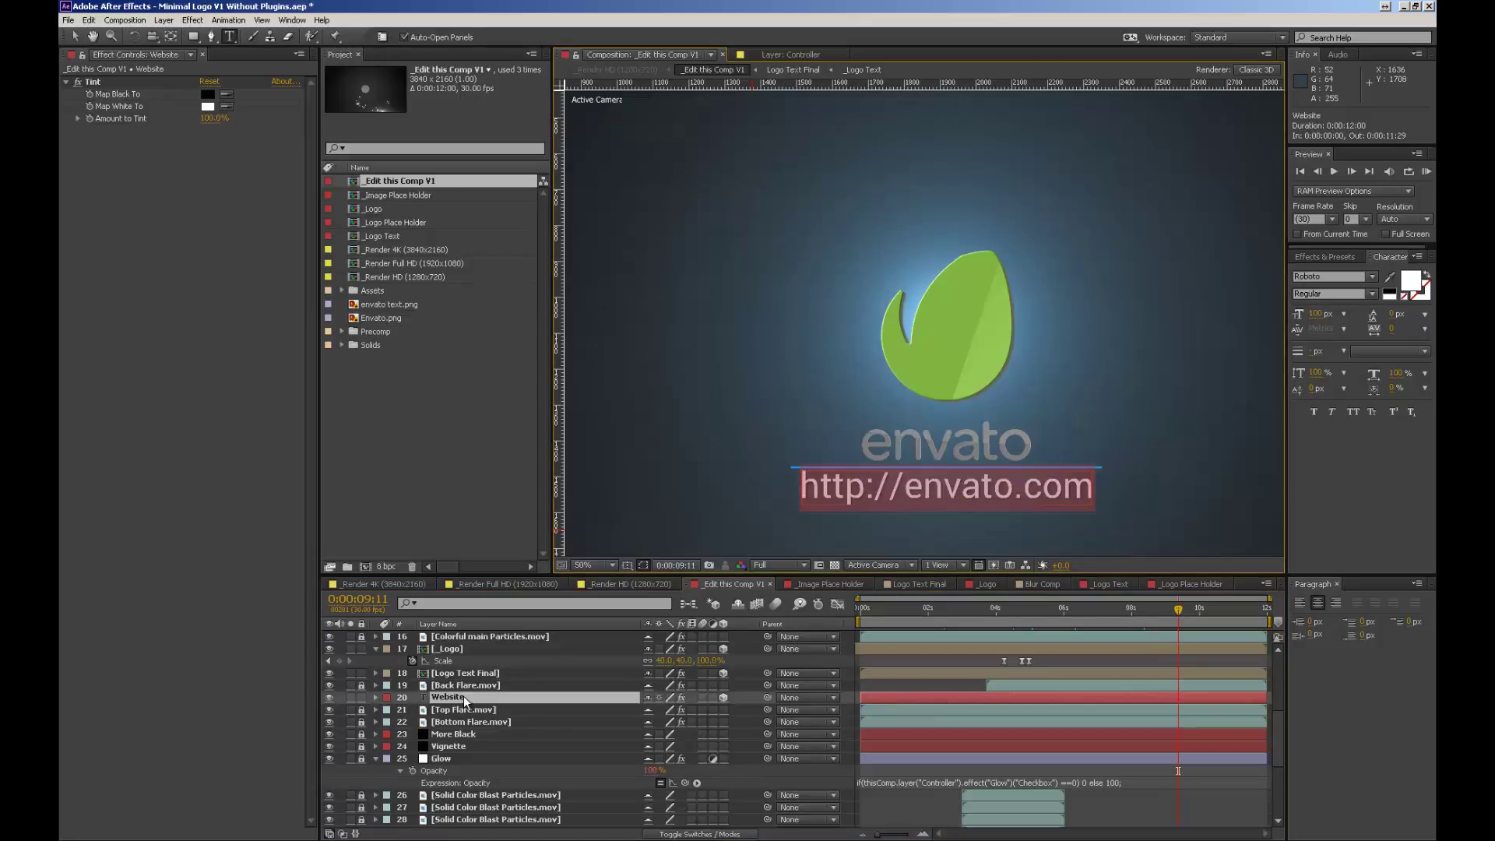
pyautogui.press('Right')
pyautogui.press('Right')
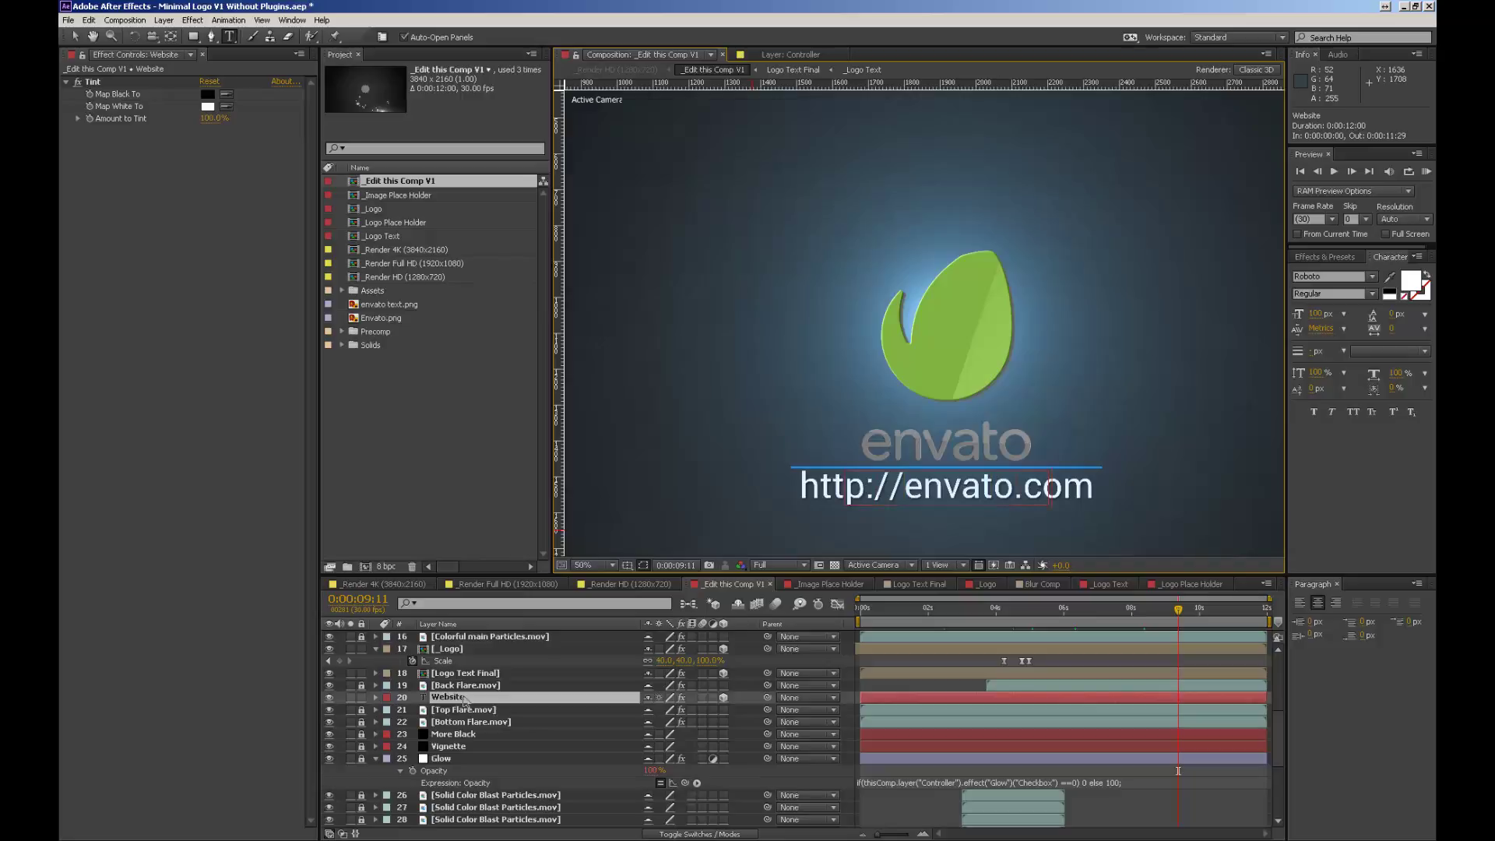
pyautogui.press('Right')
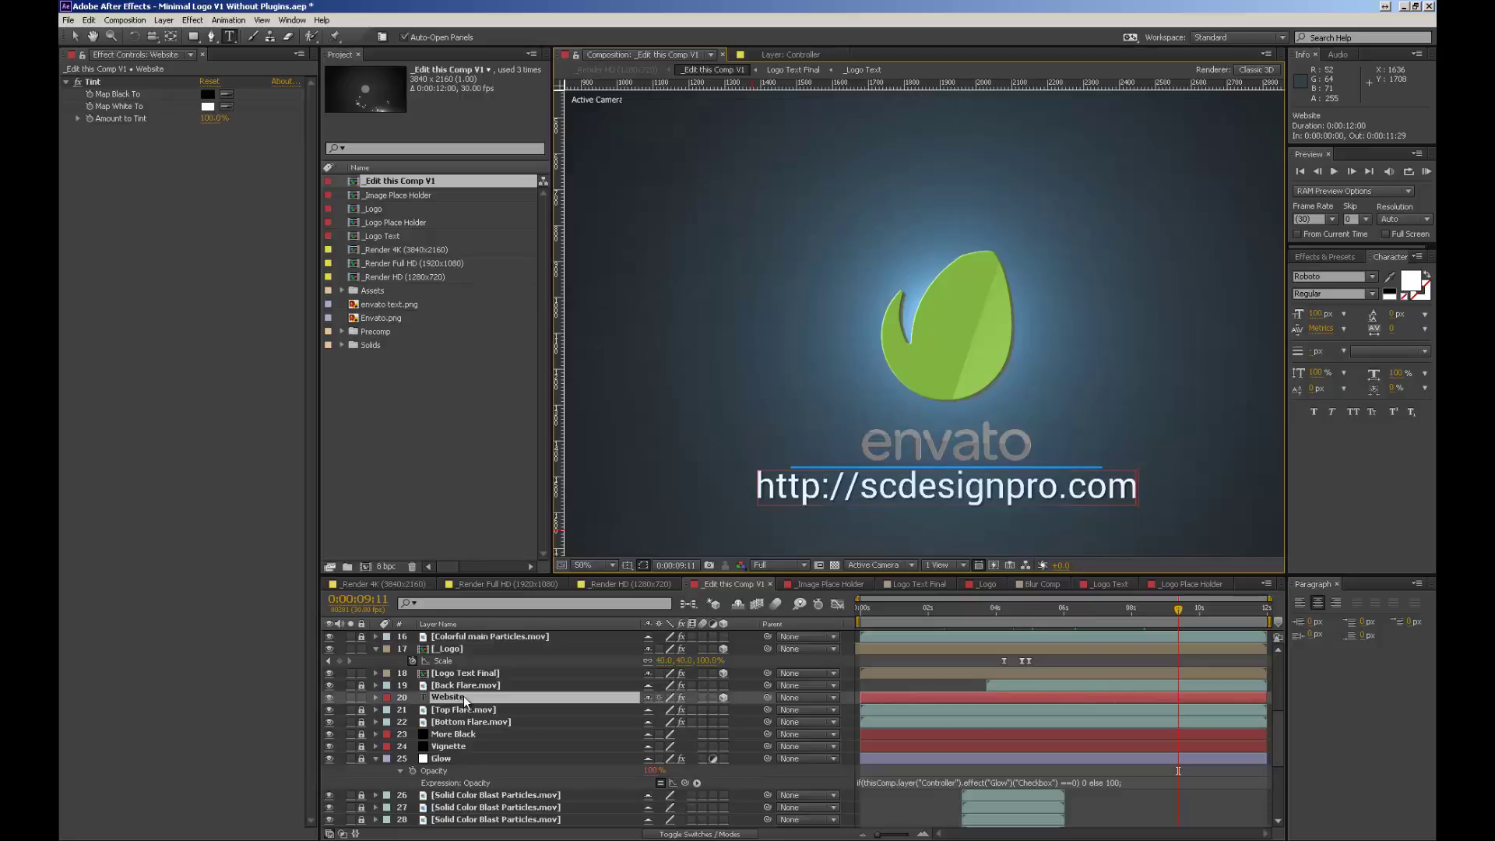
pyautogui.press('F2')
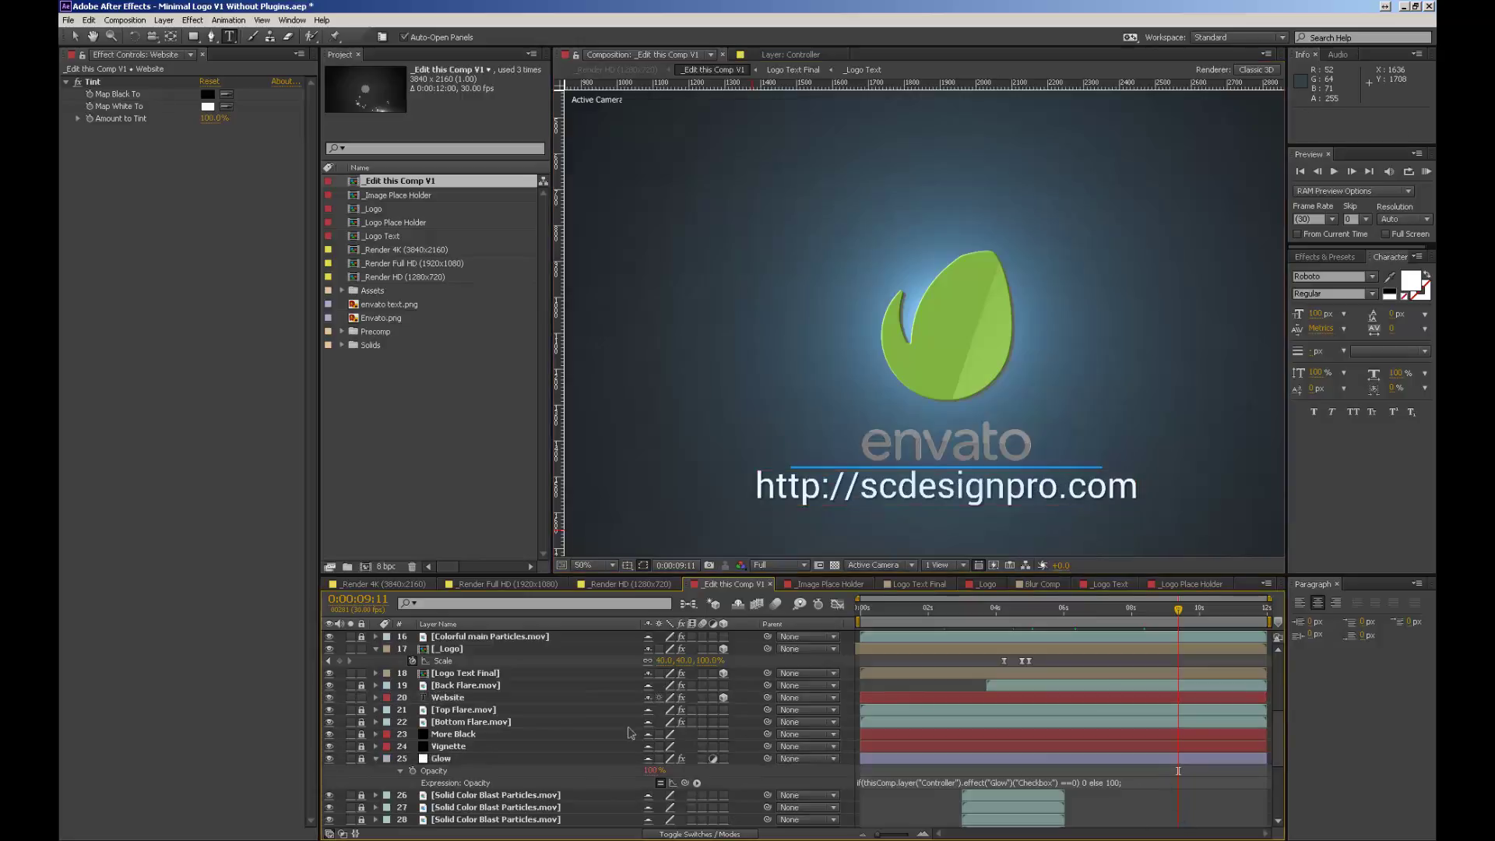
# Step: Set the Website layer's font to MV Boli
pyautogui.click(476, 698)
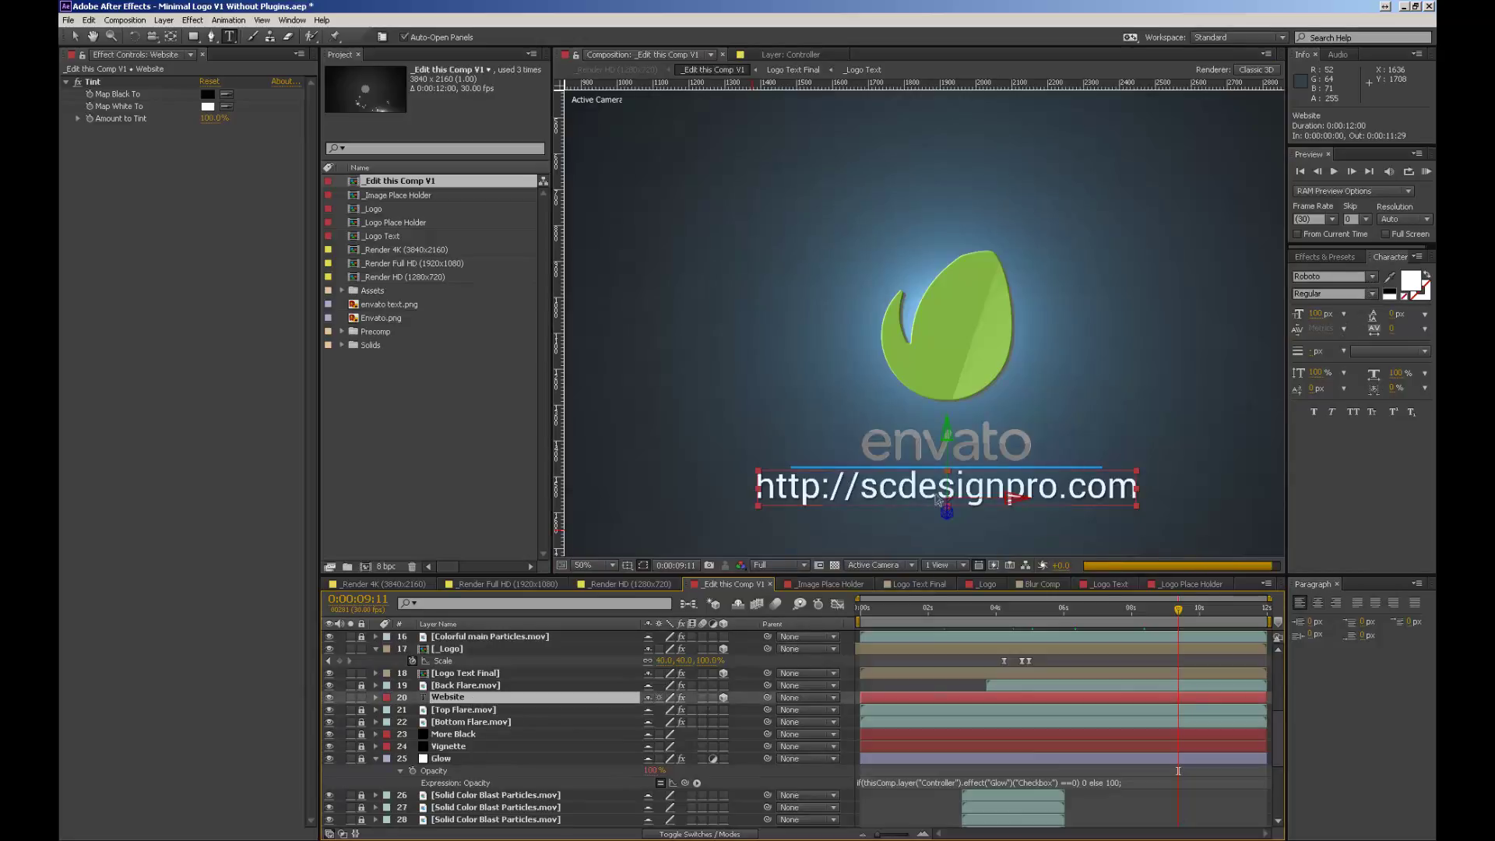
pyautogui.click(1373, 277)
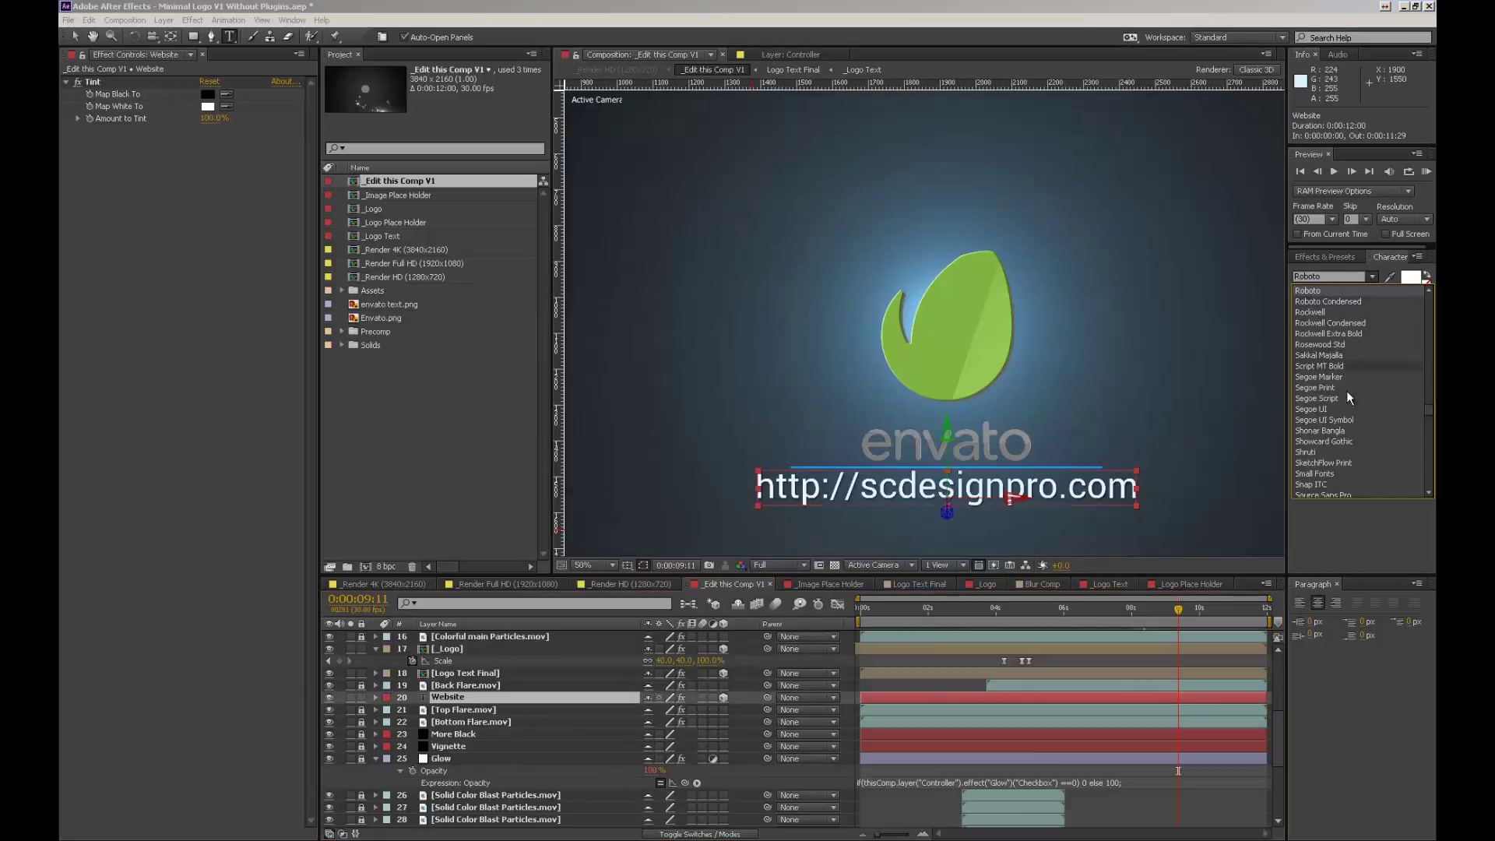
pyautogui.scroll(10, 1349, 401)
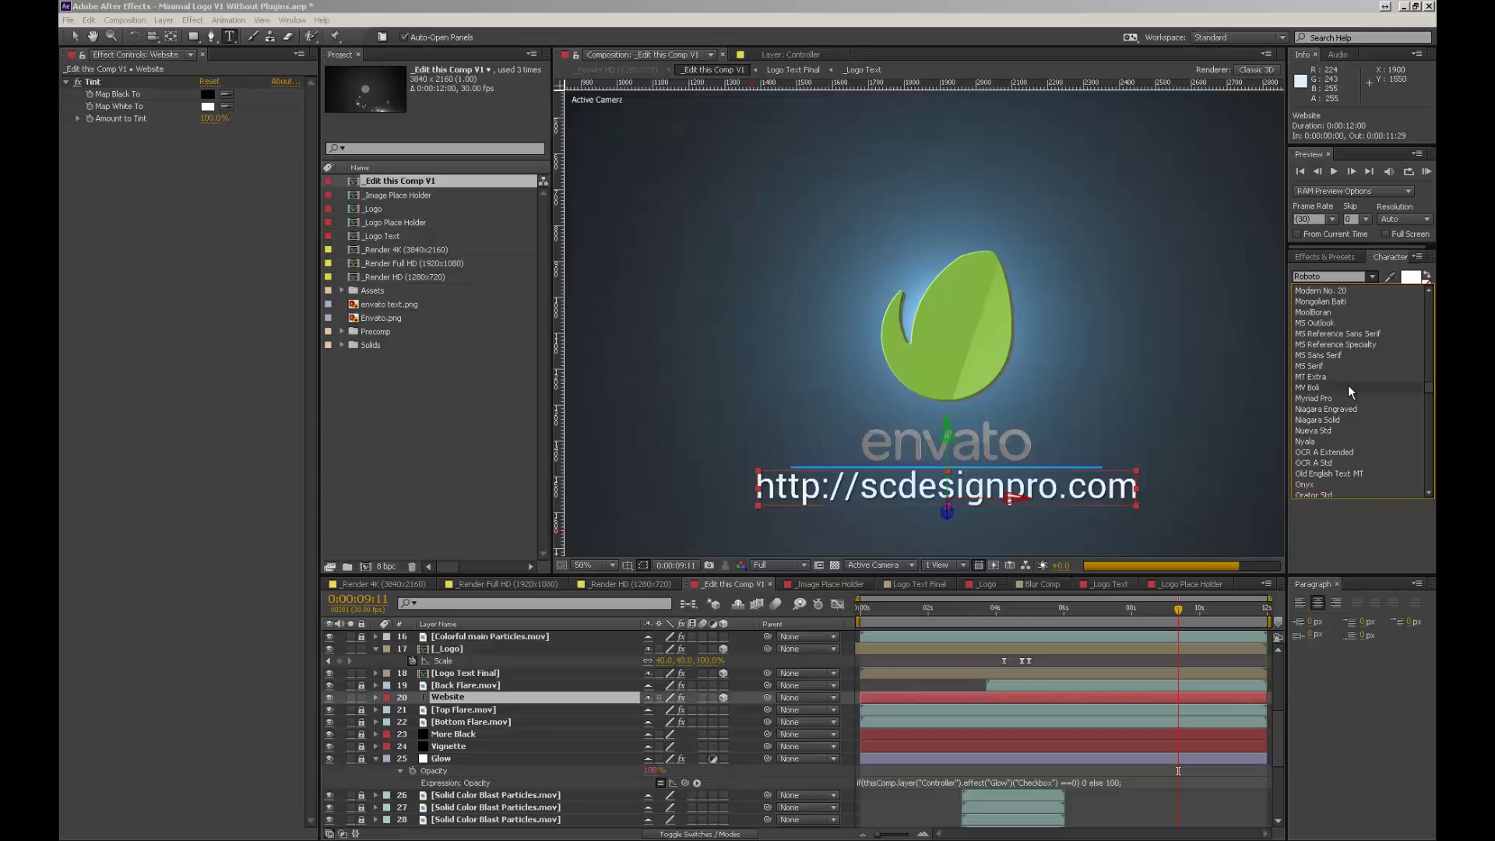
pyautogui.click(1349, 387)
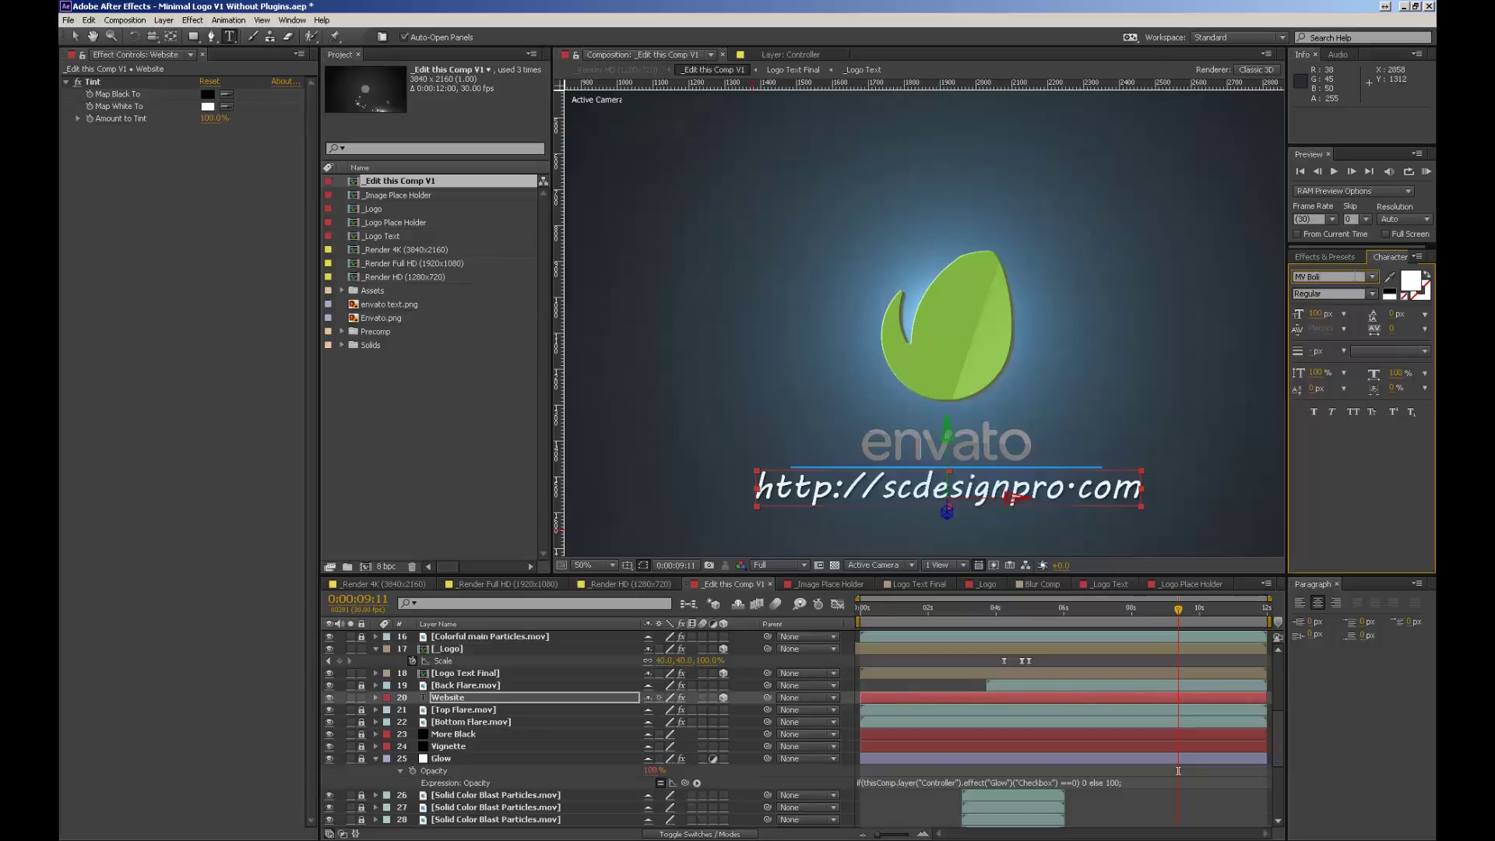
# Step: Set the Website layer's font back to Roboto
pyautogui.click(1316, 276)
pyautogui.write('Roboto')
pyautogui.press('Return')
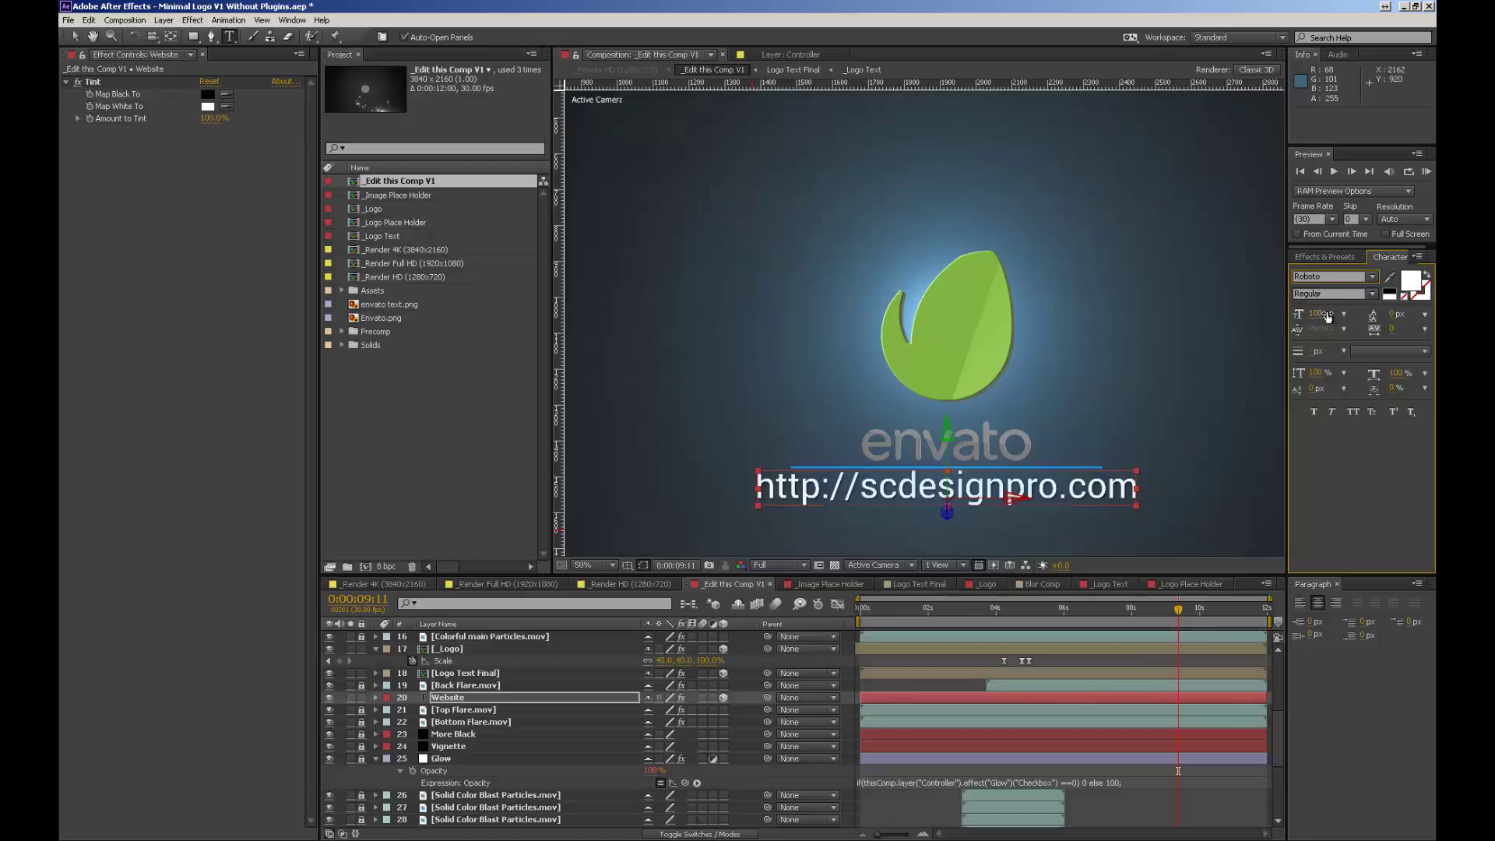
# Step: Set the Website text's font size to 80 px
pyautogui.click(1323, 313)
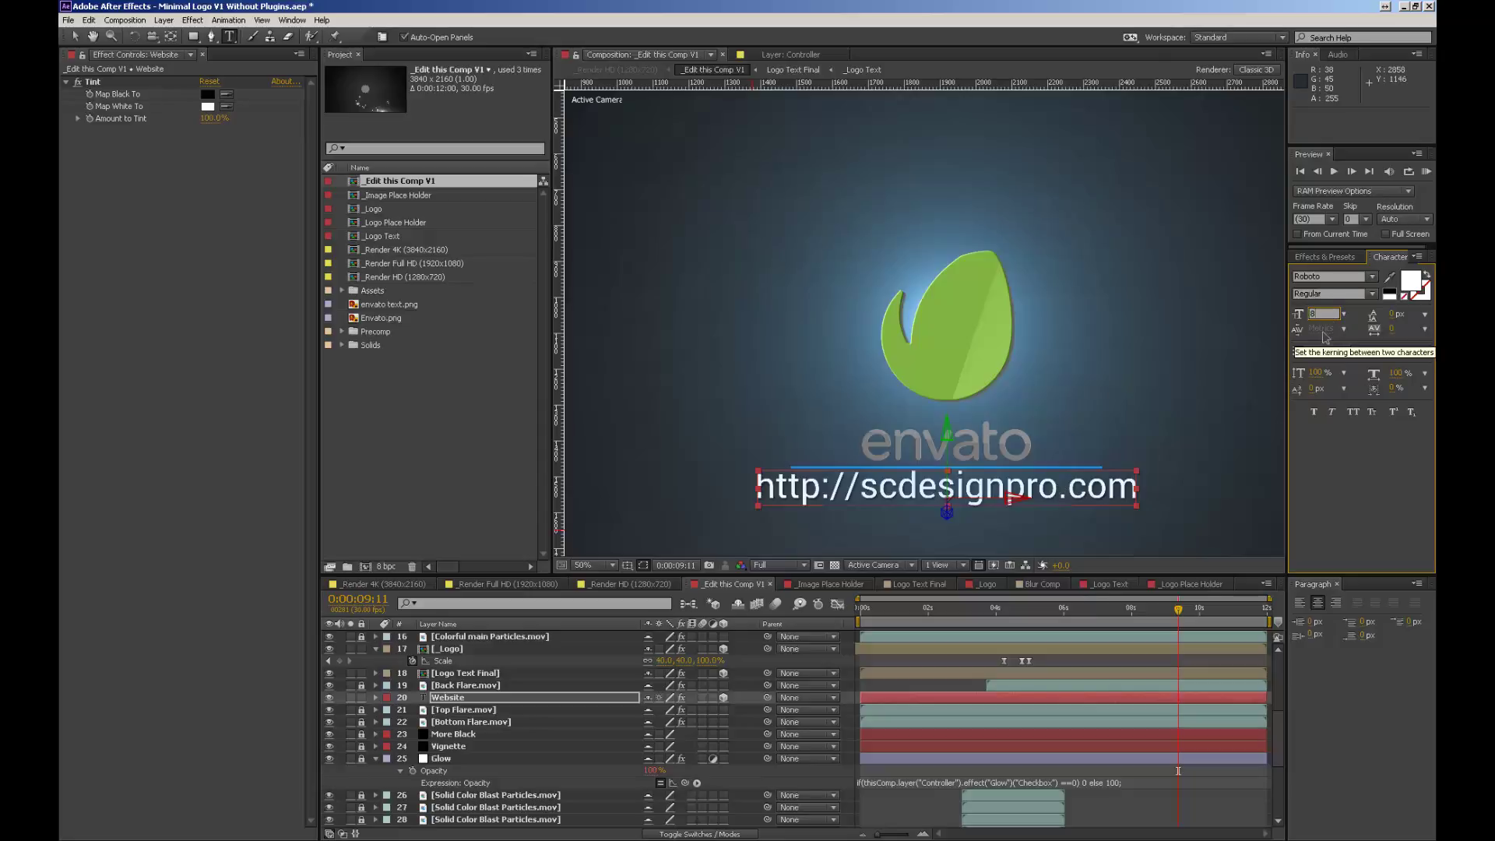
pyautogui.write('0')
pyautogui.press('Return')
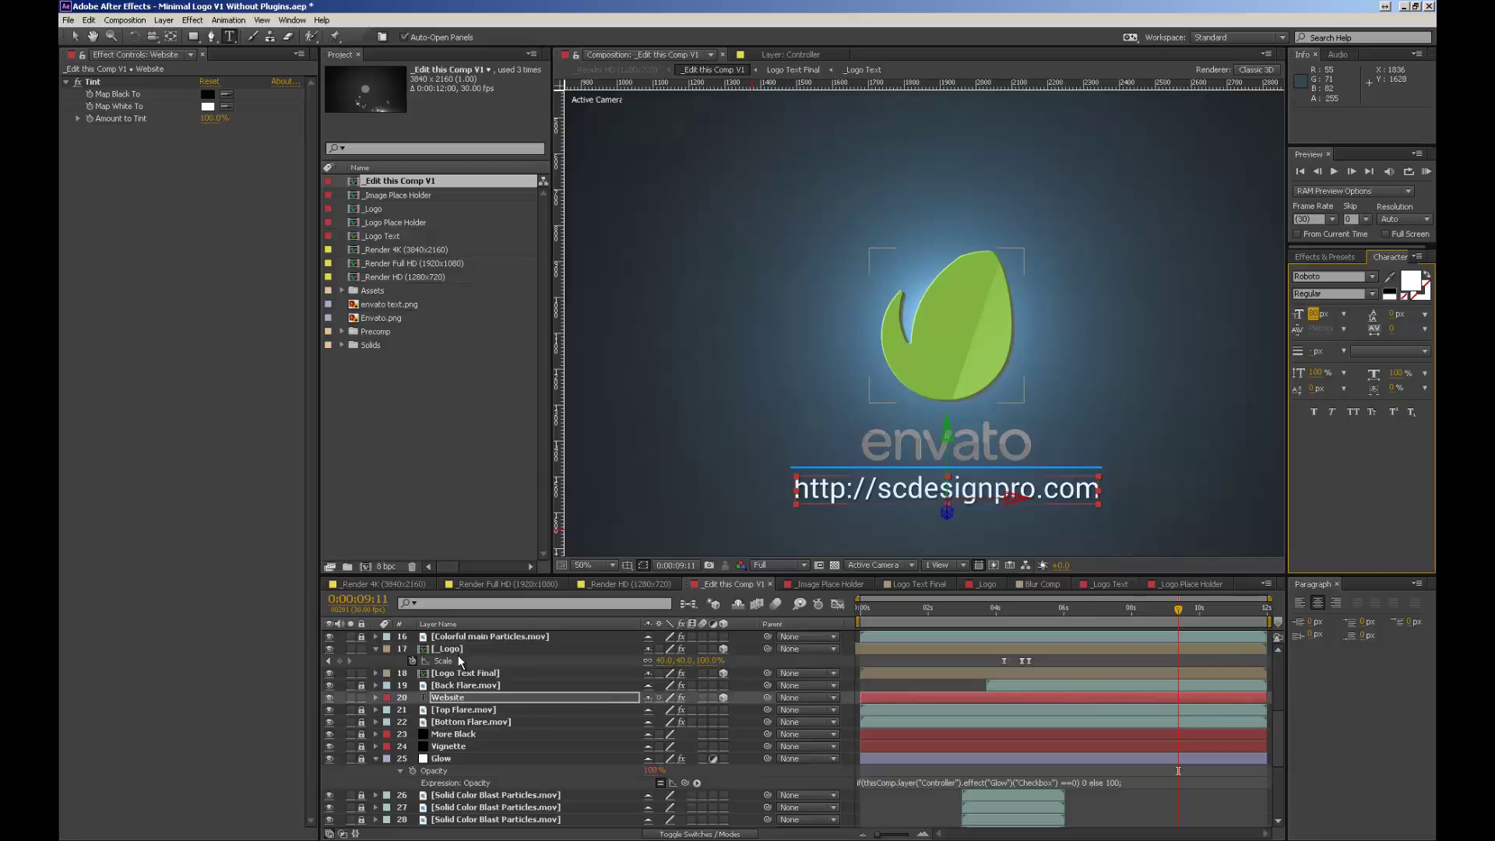
# Step: Hide all shy layers in the _Edit this Comp V1 timeline
pyautogui.scroll(-3, 465, 777)
pyautogui.scroll(5, 510, 685)
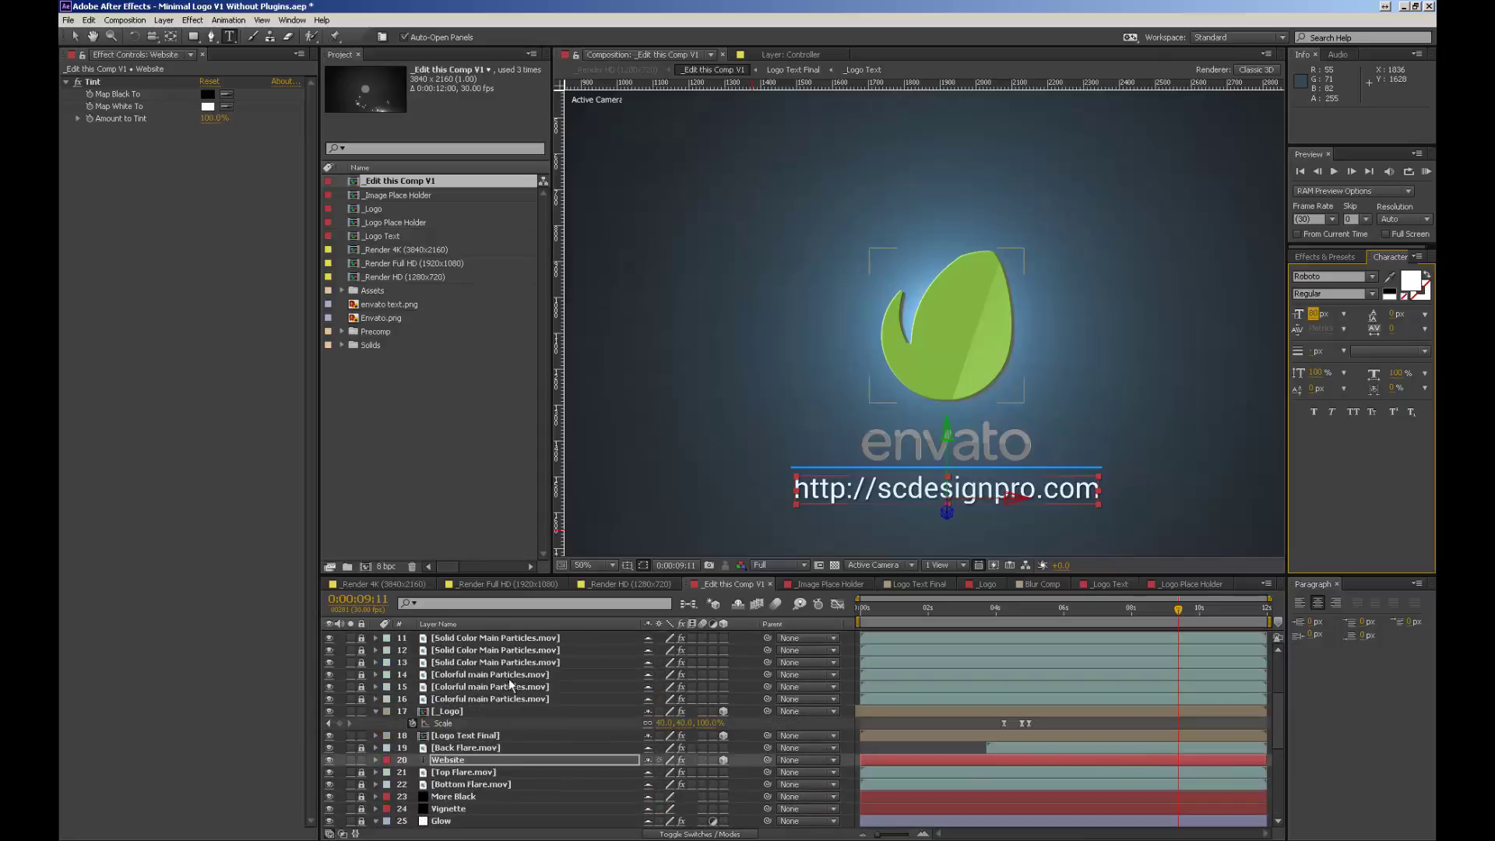
pyautogui.click(737, 603)
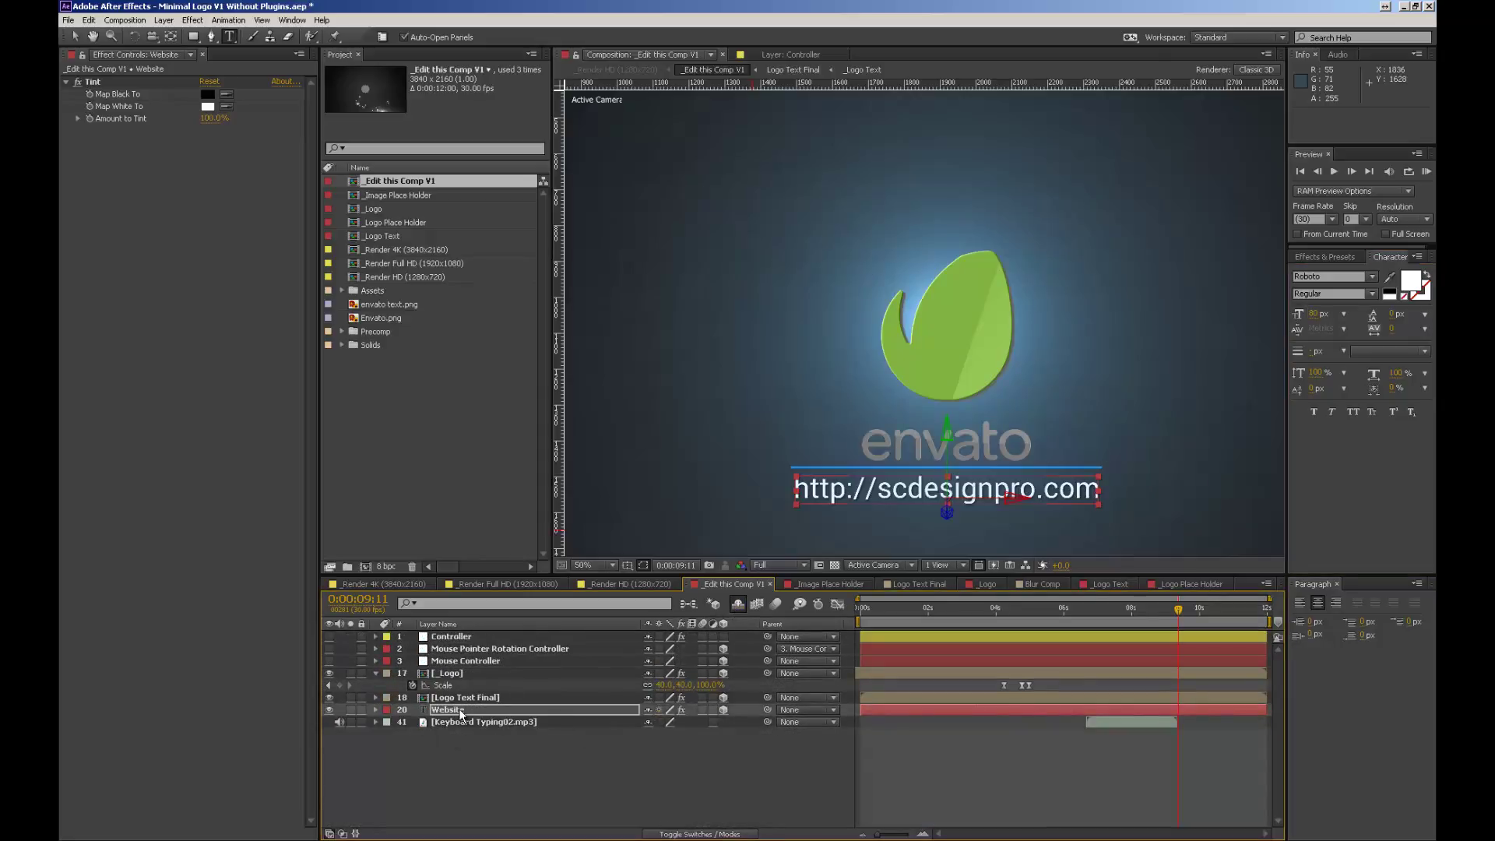
# Step: Select the Controller layer, move to 0:00:01:09 and activate the Selection tool
pyautogui.click(473, 637)
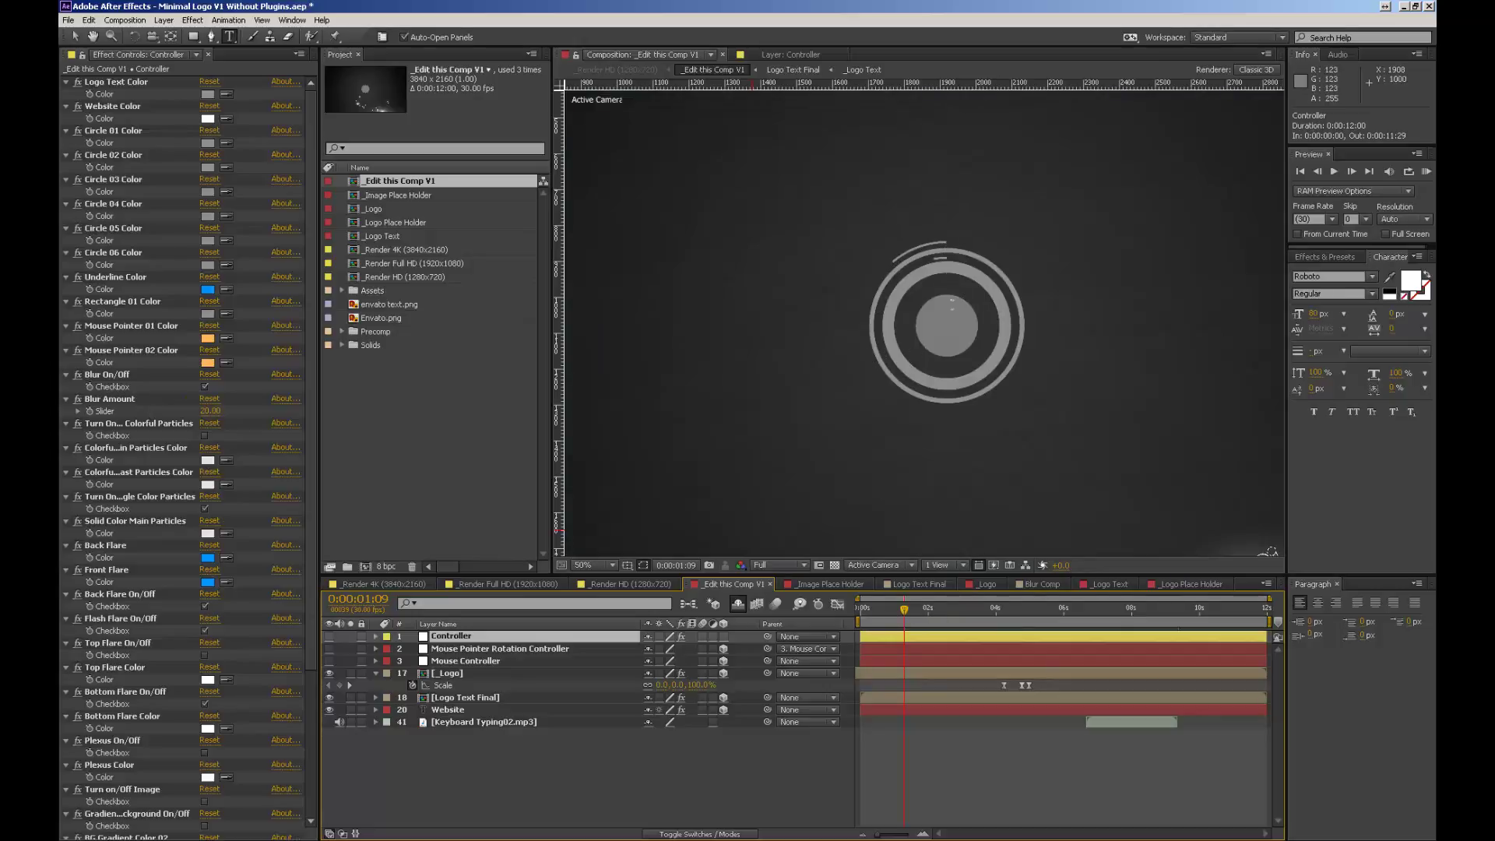
pyautogui.press('v')
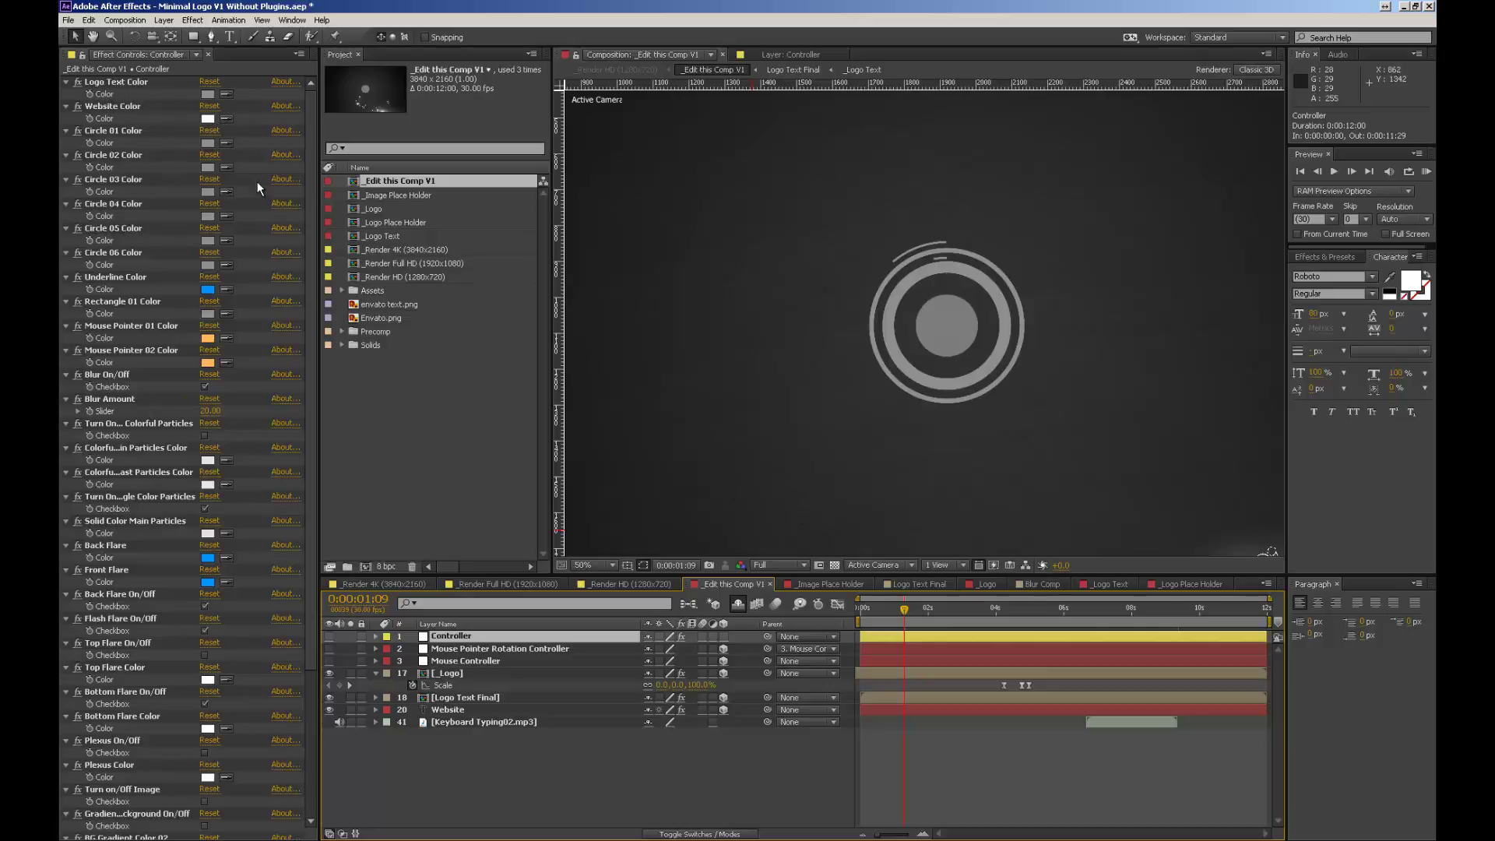
# Step: Set the Controller's Circle 01 Color to bright red
pyautogui.click(125, 130)
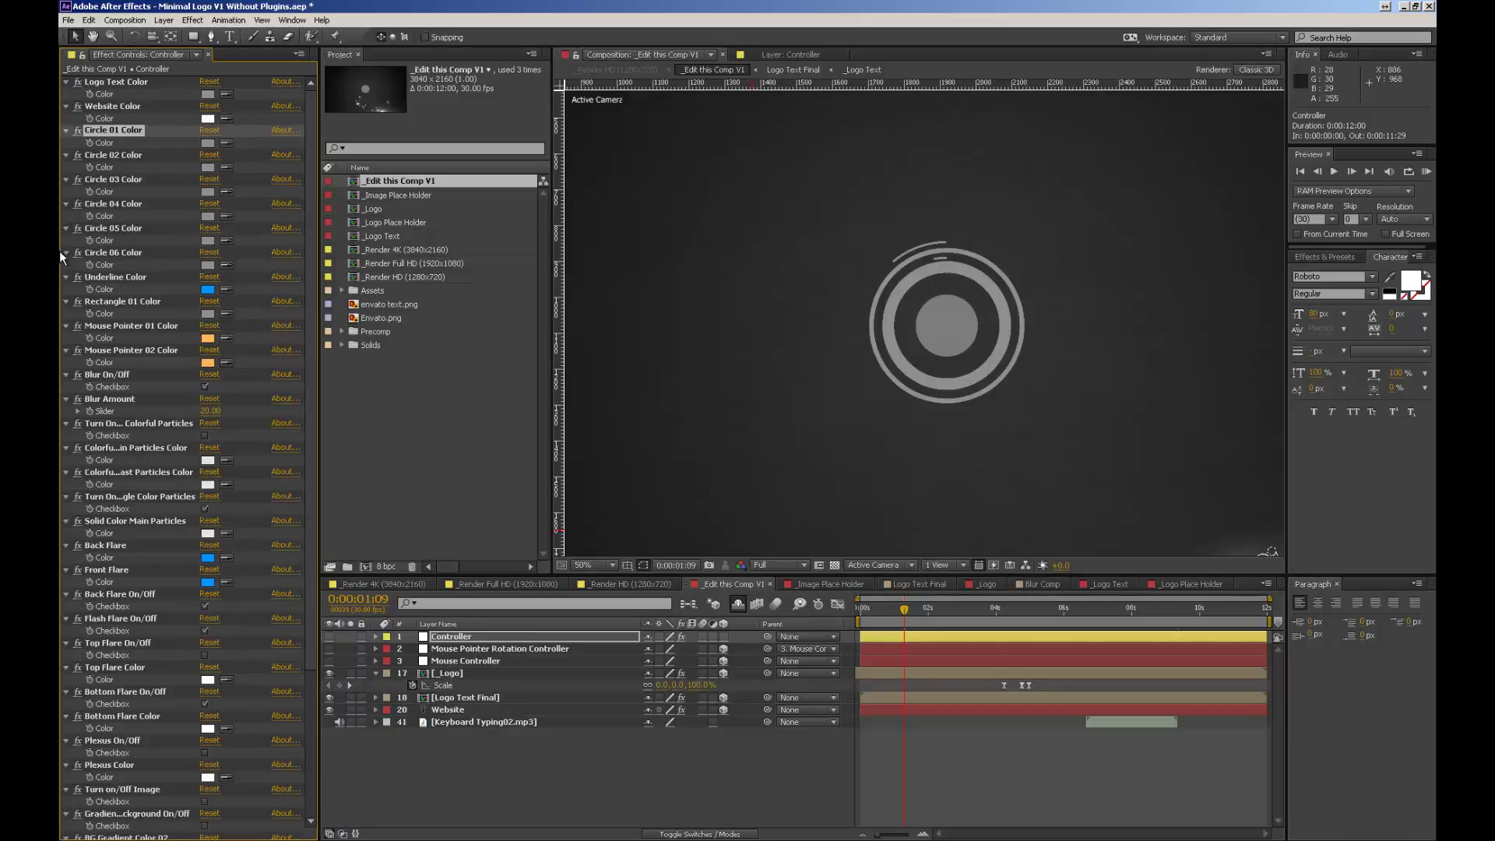
pyautogui.click(208, 143)
pyautogui.click(704, 614)
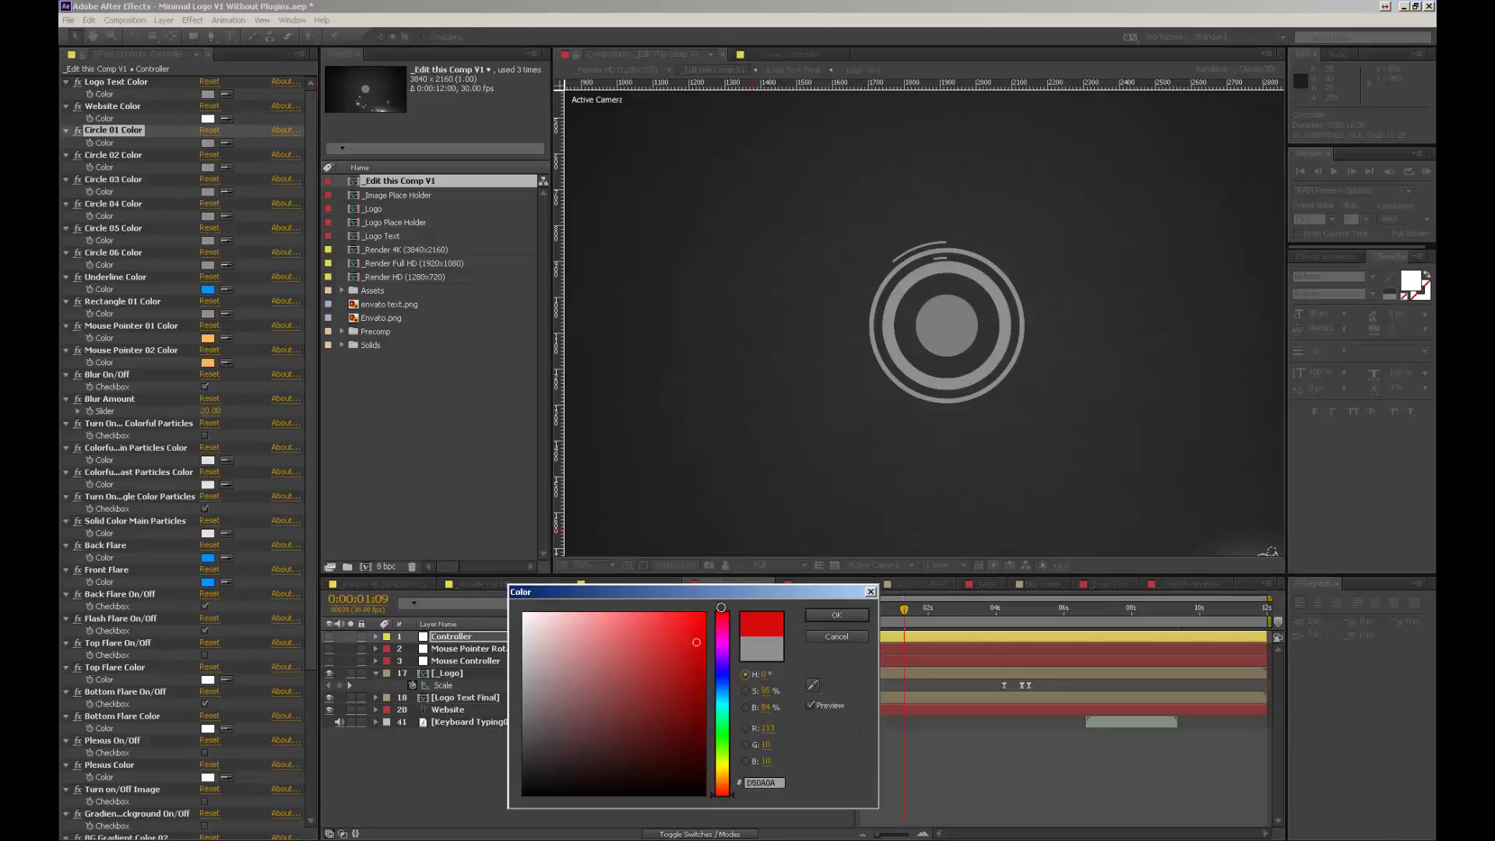
pyautogui.click(827, 617)
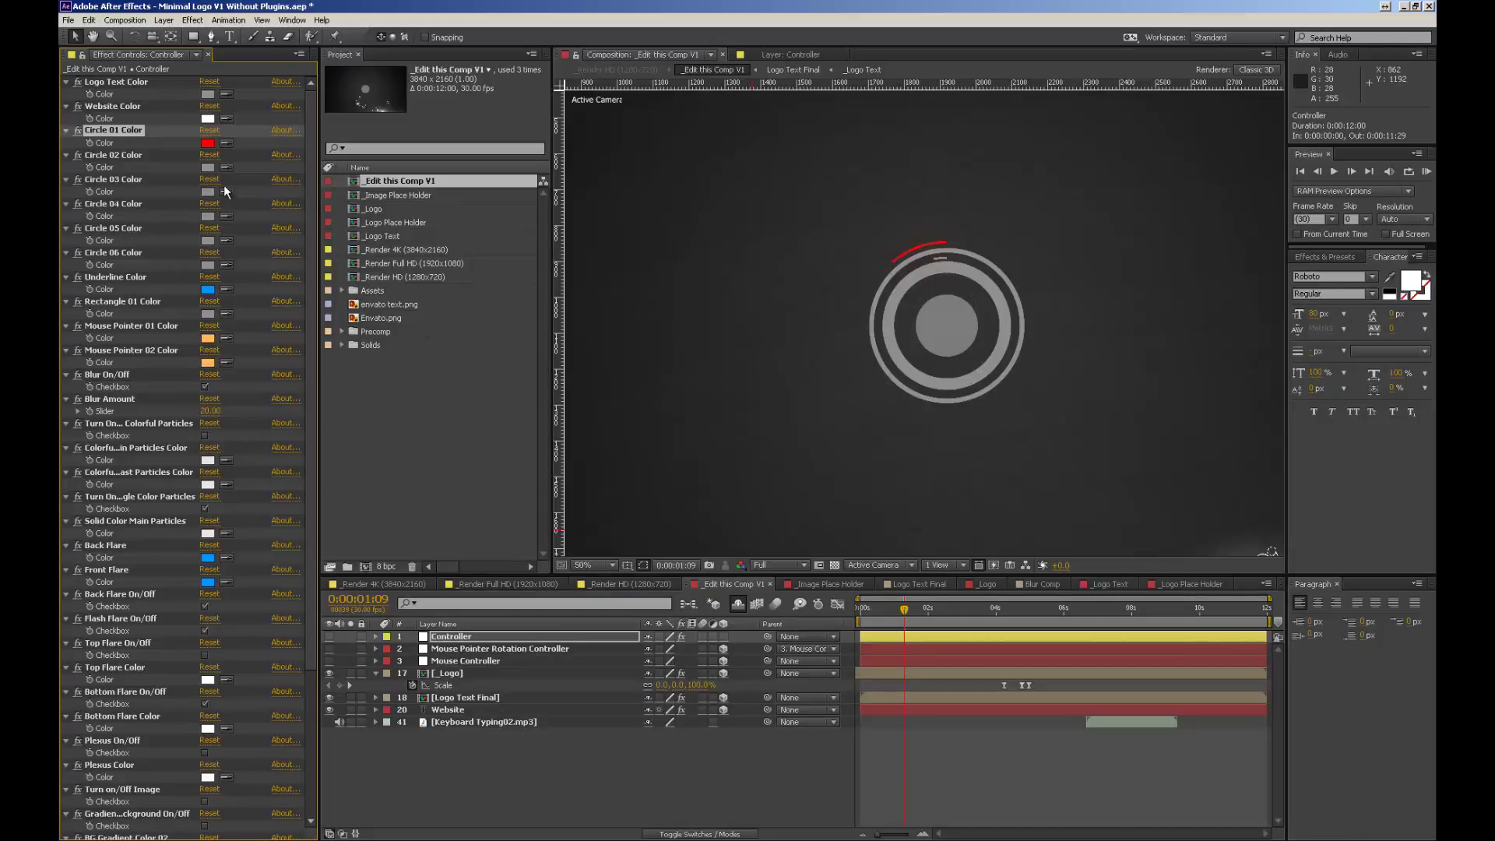
# Step: Set the Controller's Circle 02 Color to blue 0680E8
pyautogui.click(208, 168)
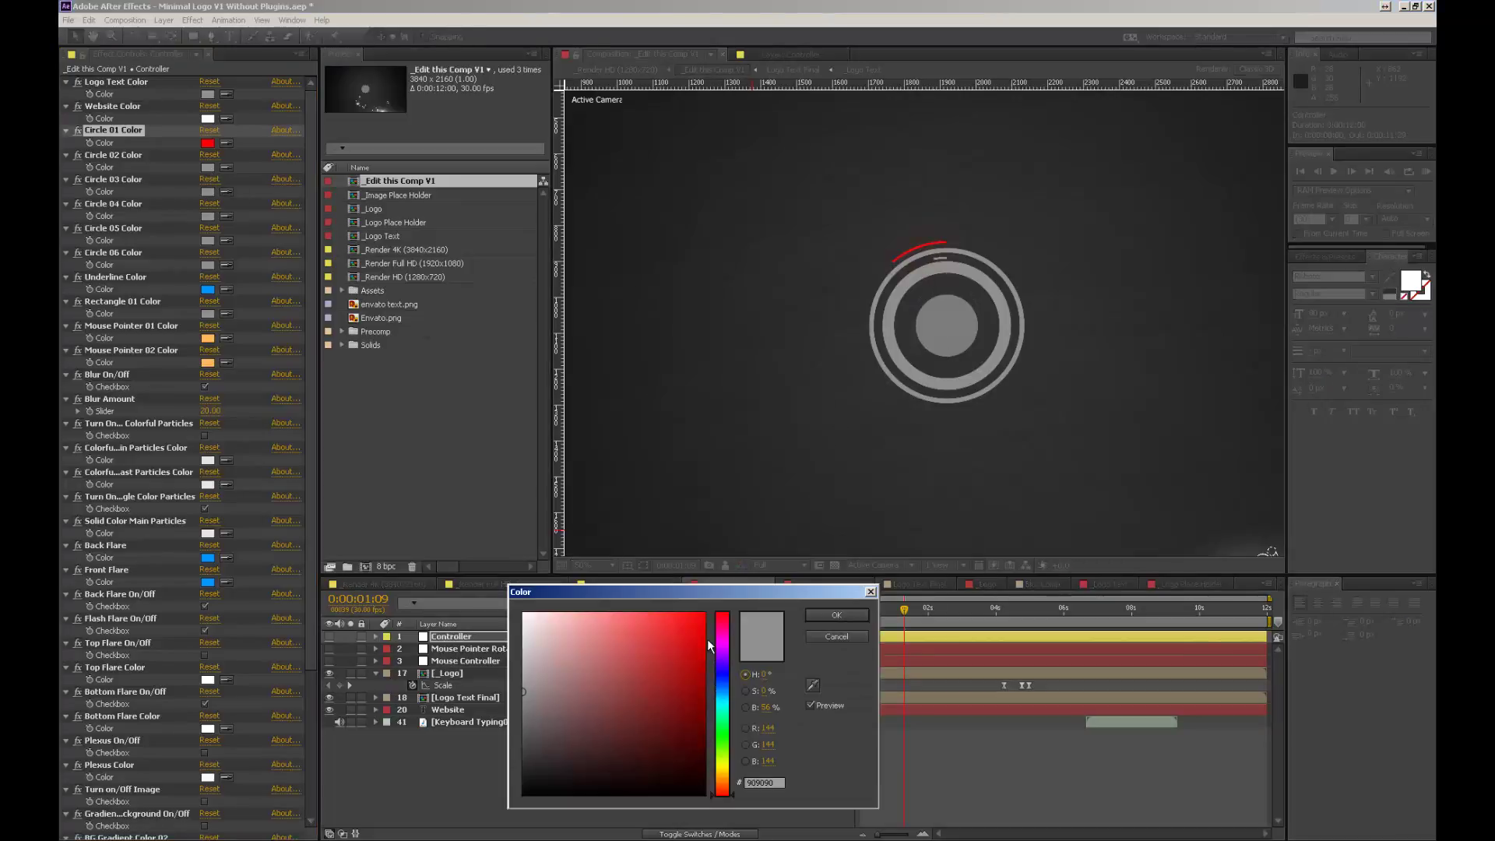
pyautogui.click(727, 690)
pyautogui.click(700, 629)
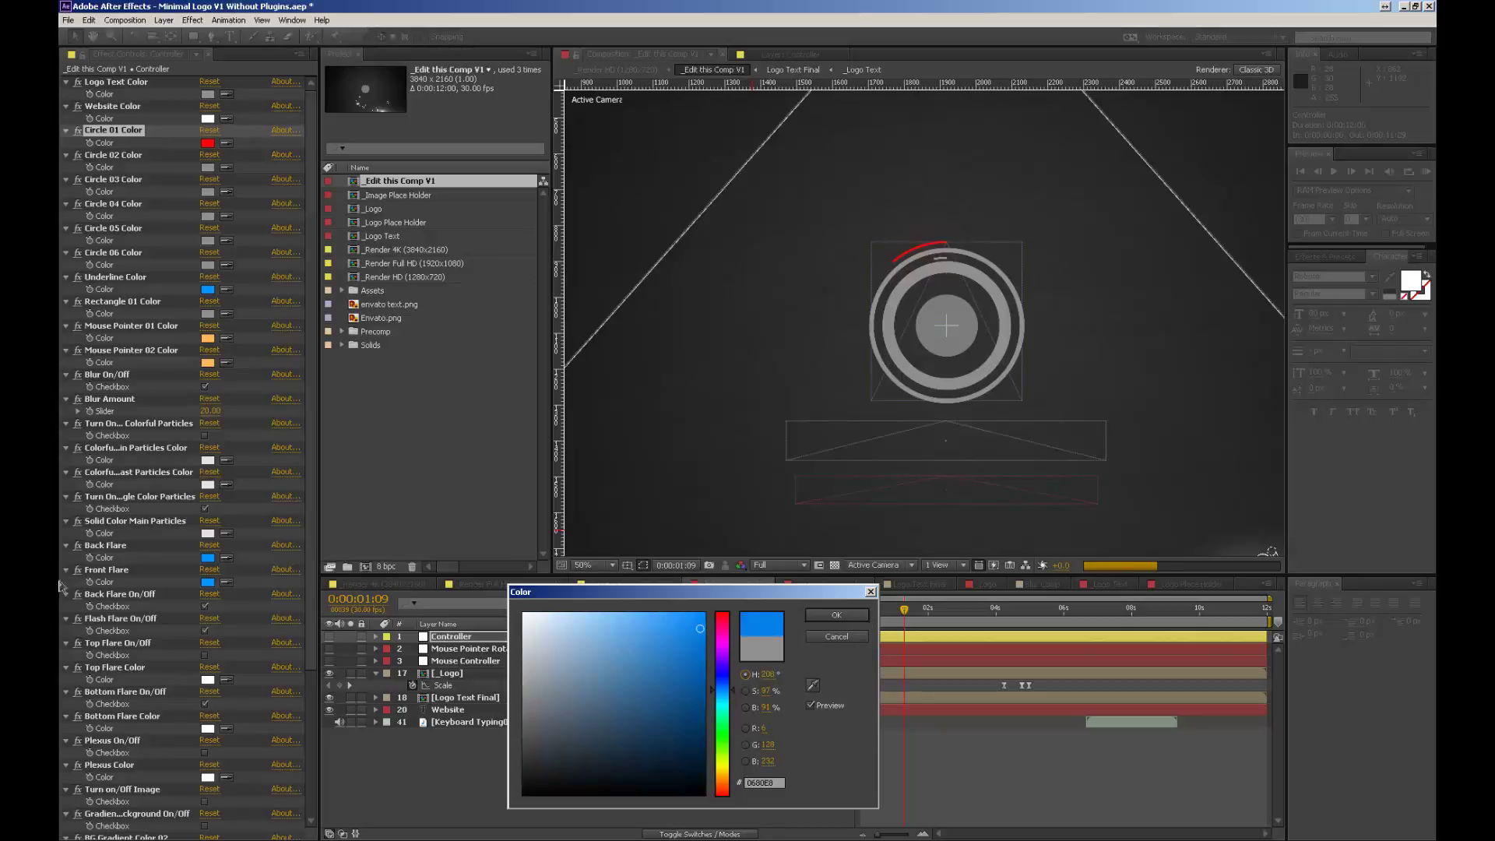
pyautogui.press('Return')
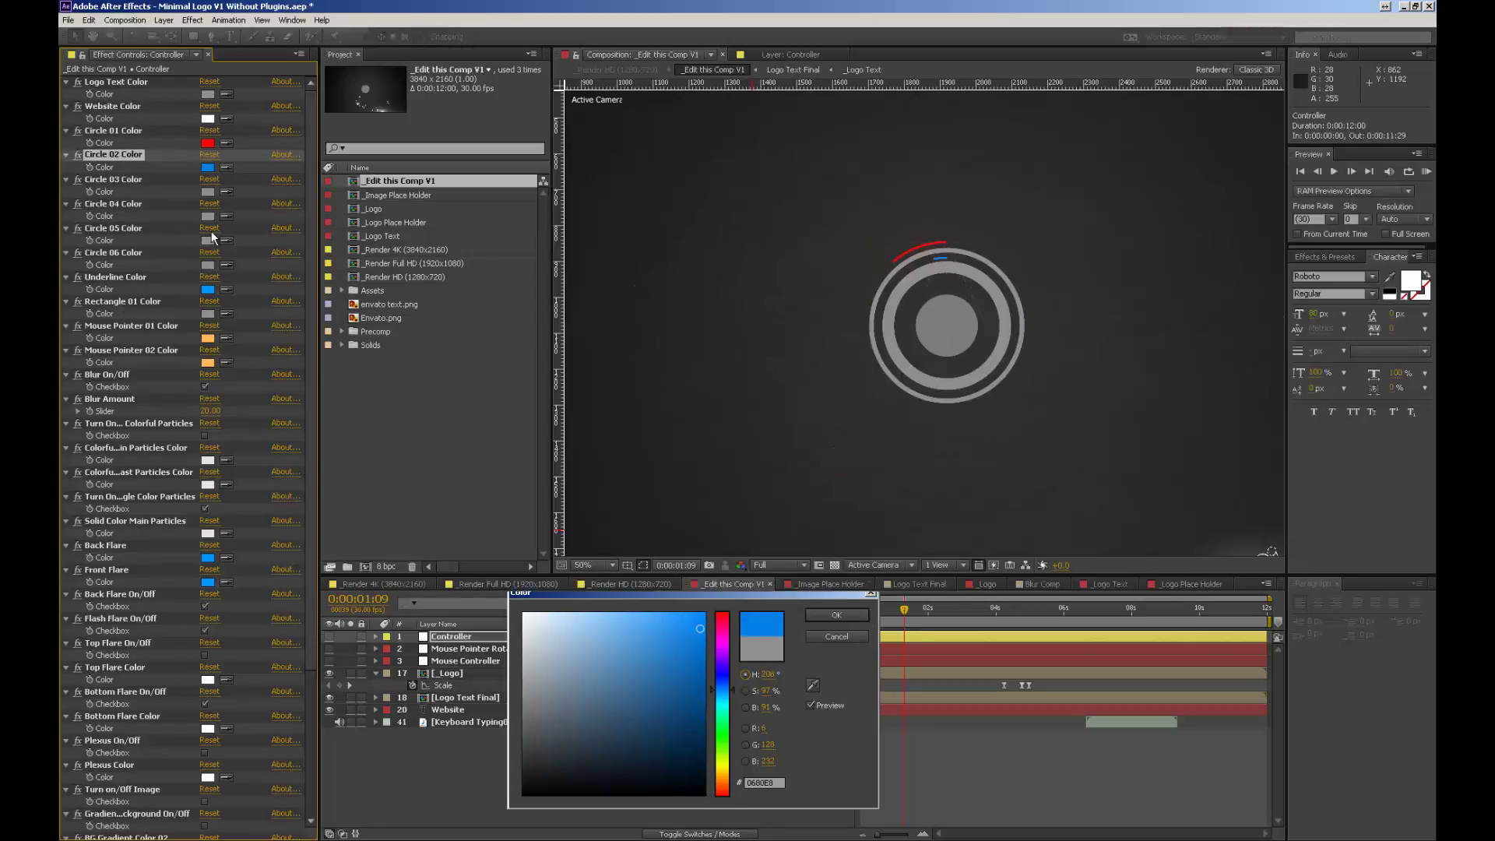
# Step: Set the Controller's Circle 03 Color to purple 9F29CB
pyautogui.click(208, 193)
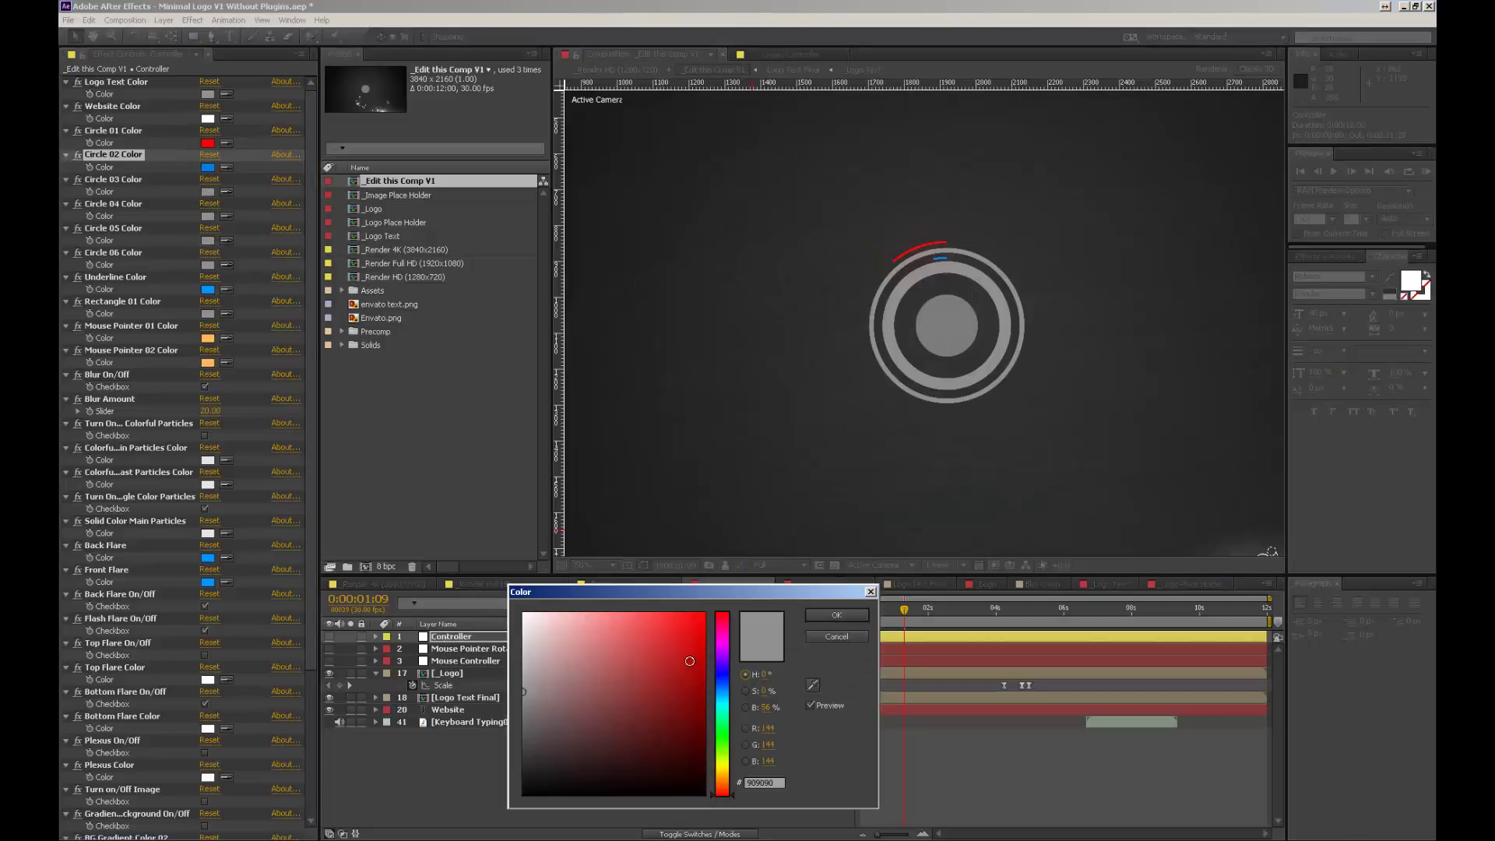
pyautogui.moveTo(722, 687); pyautogui.dragTo(714, 662)
pyautogui.click(669, 649)
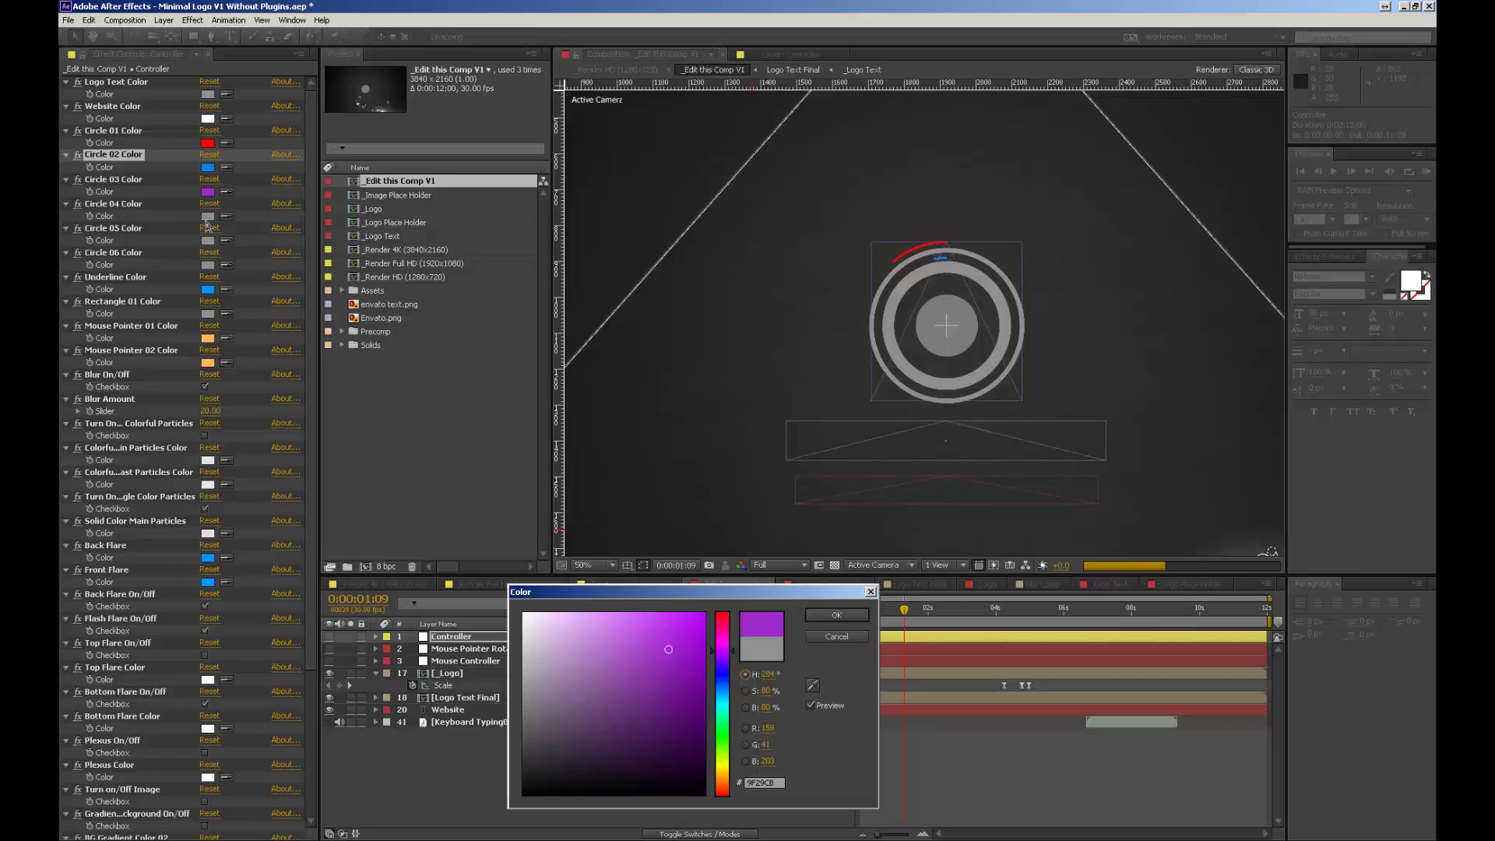
pyautogui.click(232, 177)
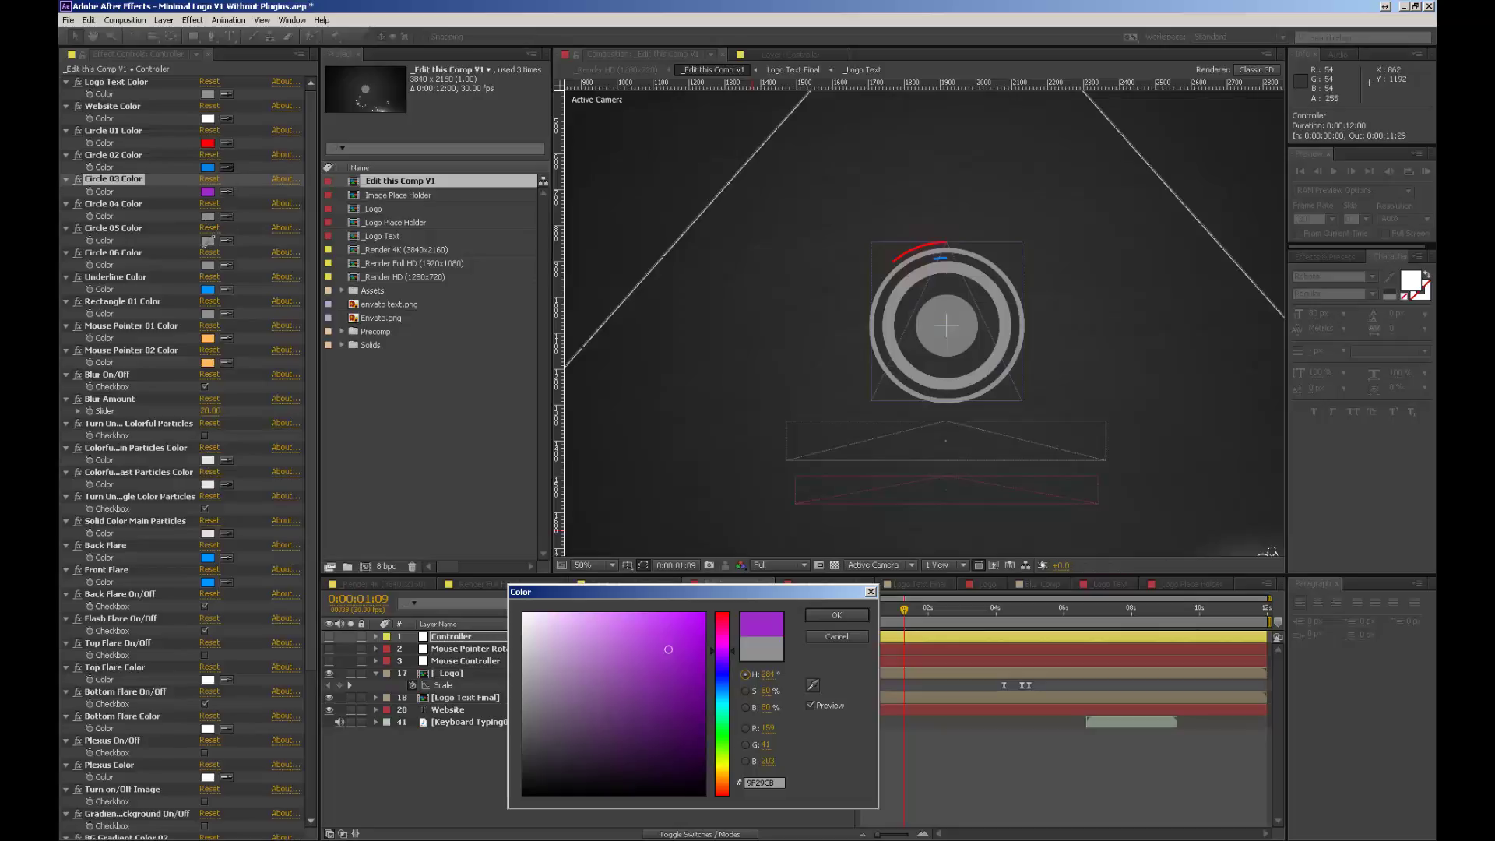
pyautogui.press('Return')
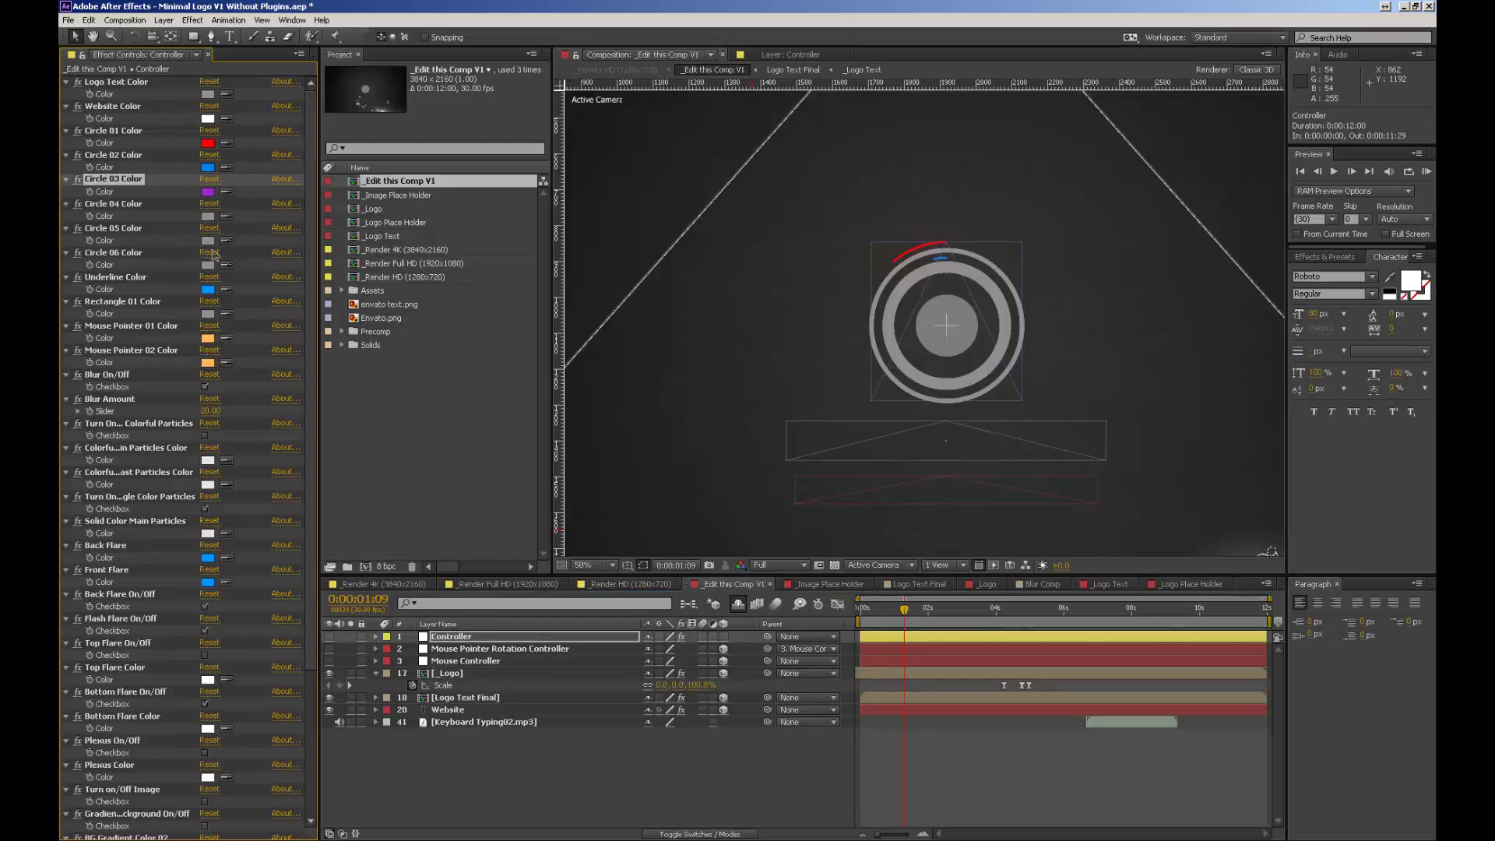
# Step: Sample the Circle 02 blue for Circle 04 Color and the Circle 01 red for Circle 06 Color
pyautogui.click(213, 166)
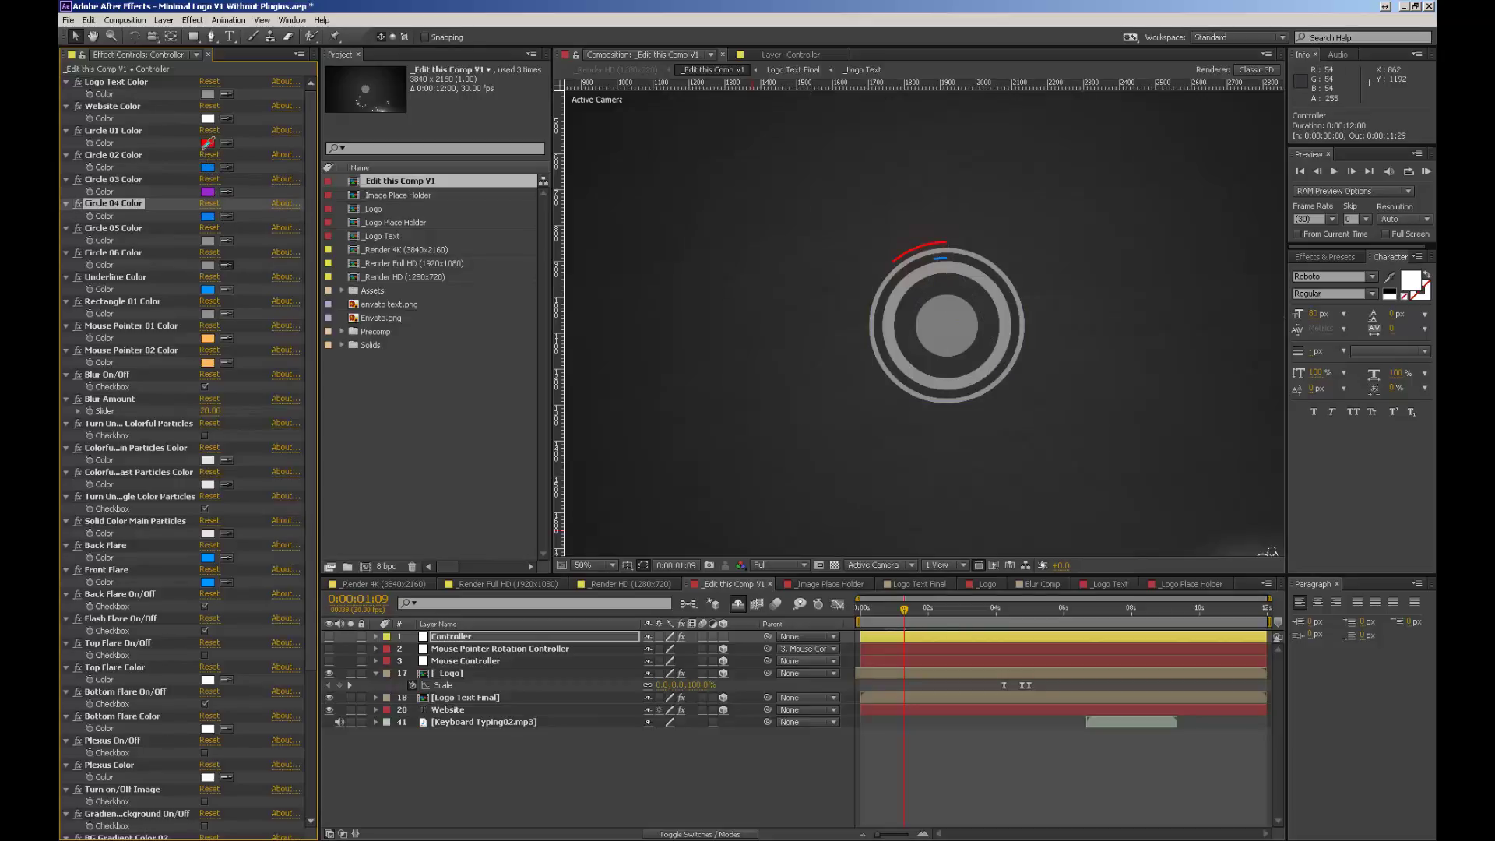
pyautogui.click(209, 145)
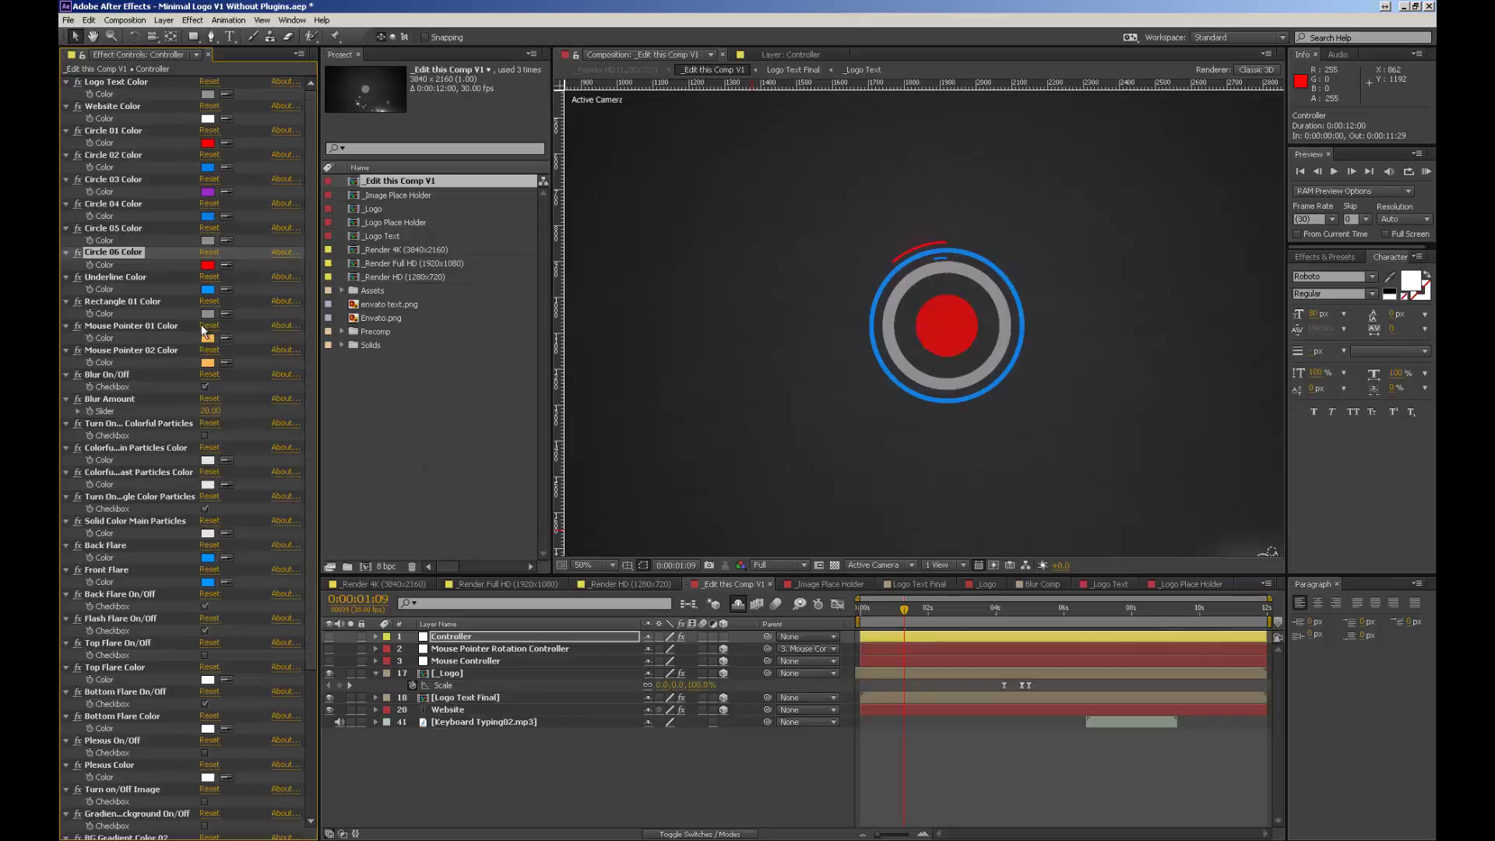
# Step: Select the Rectangle 01 Color effect and move to 0:00:01:17 with the whole composition in view
pyautogui.click(99, 303)
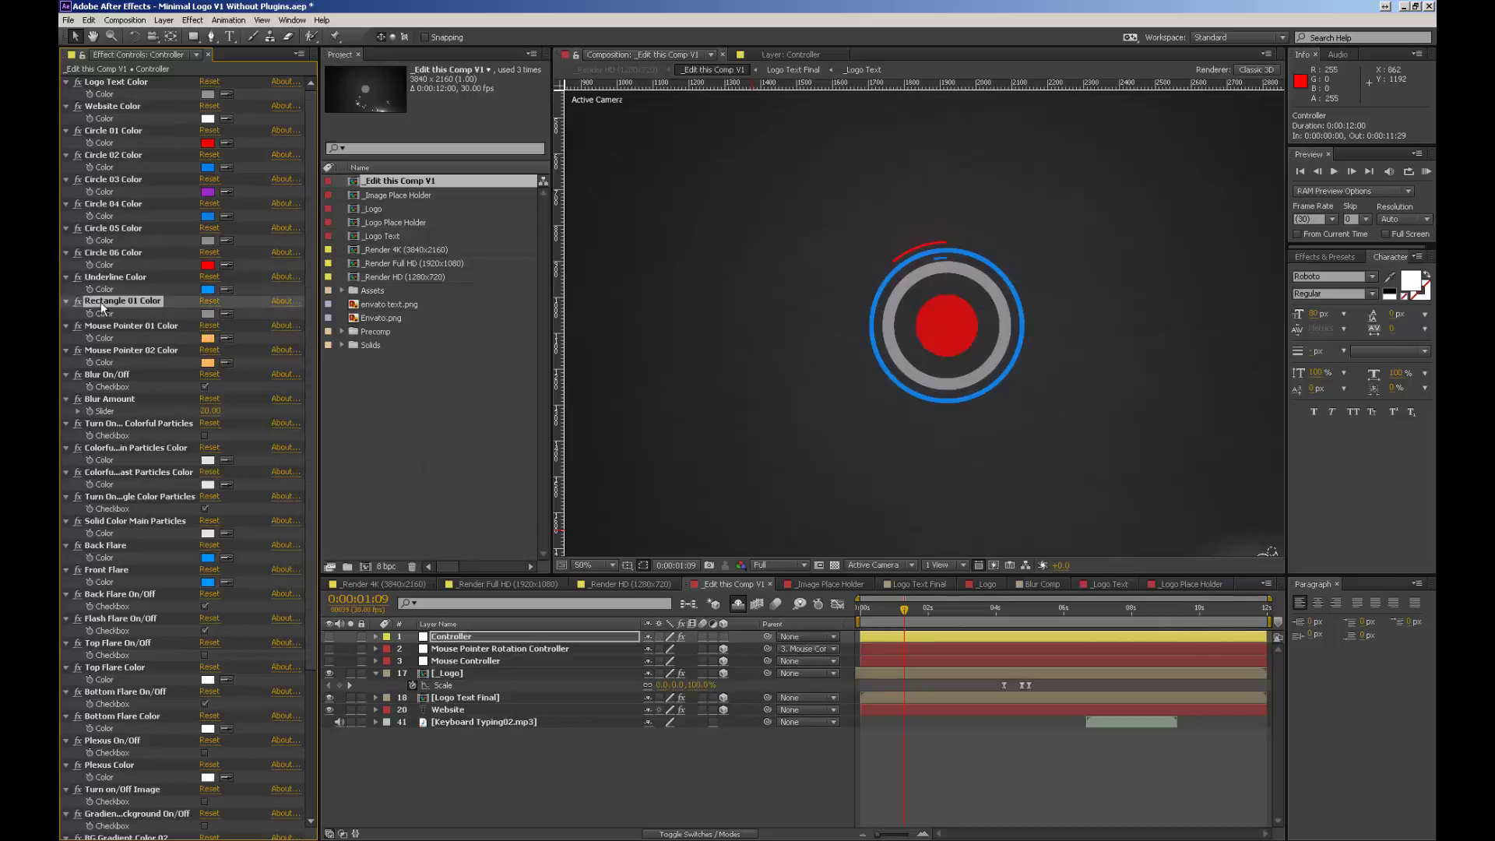
pyautogui.click(933, 612)
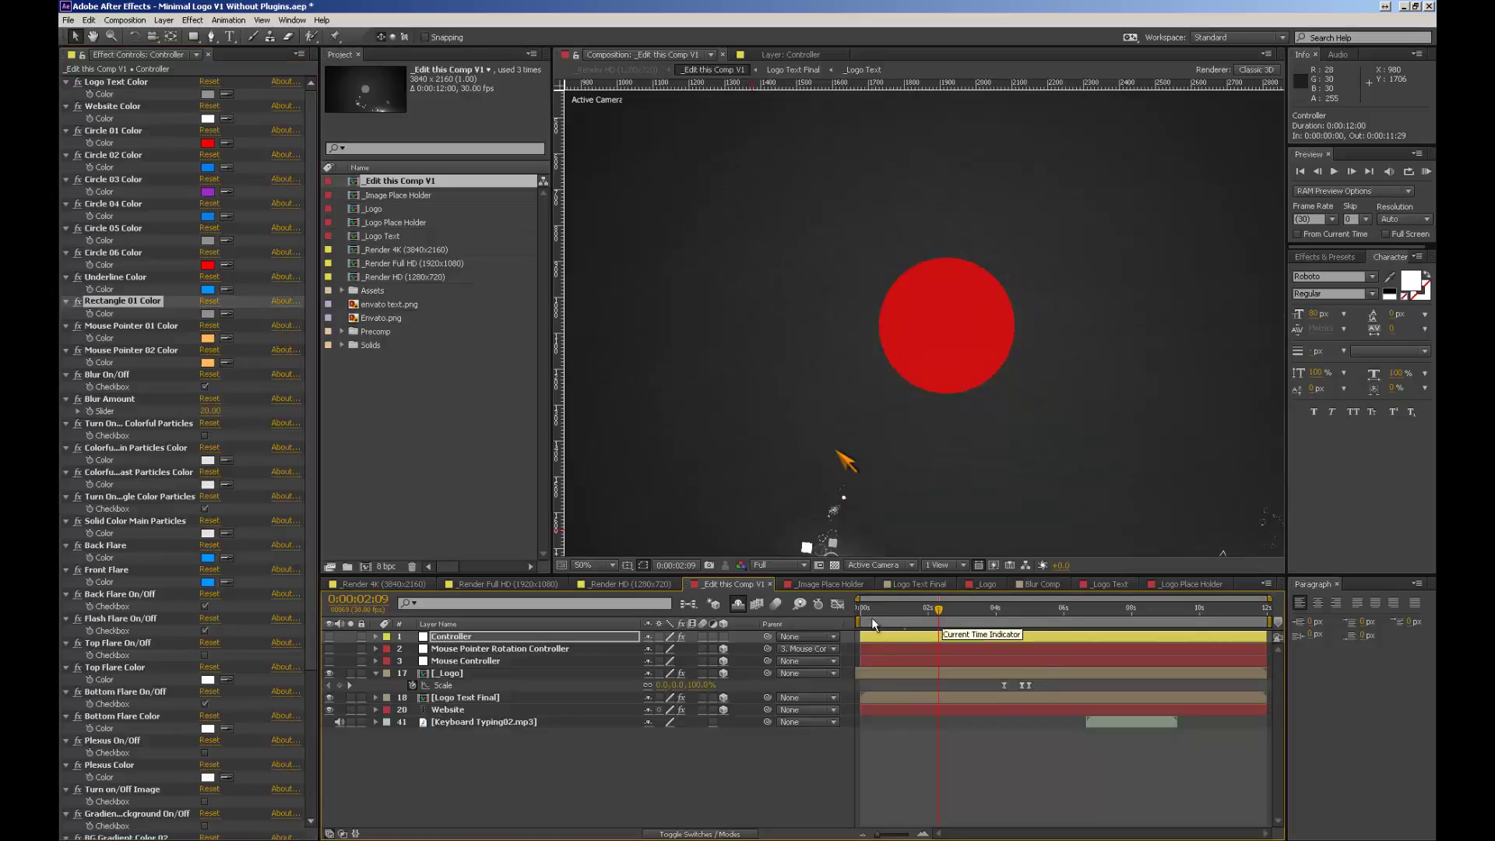
pyautogui.click(915, 623)
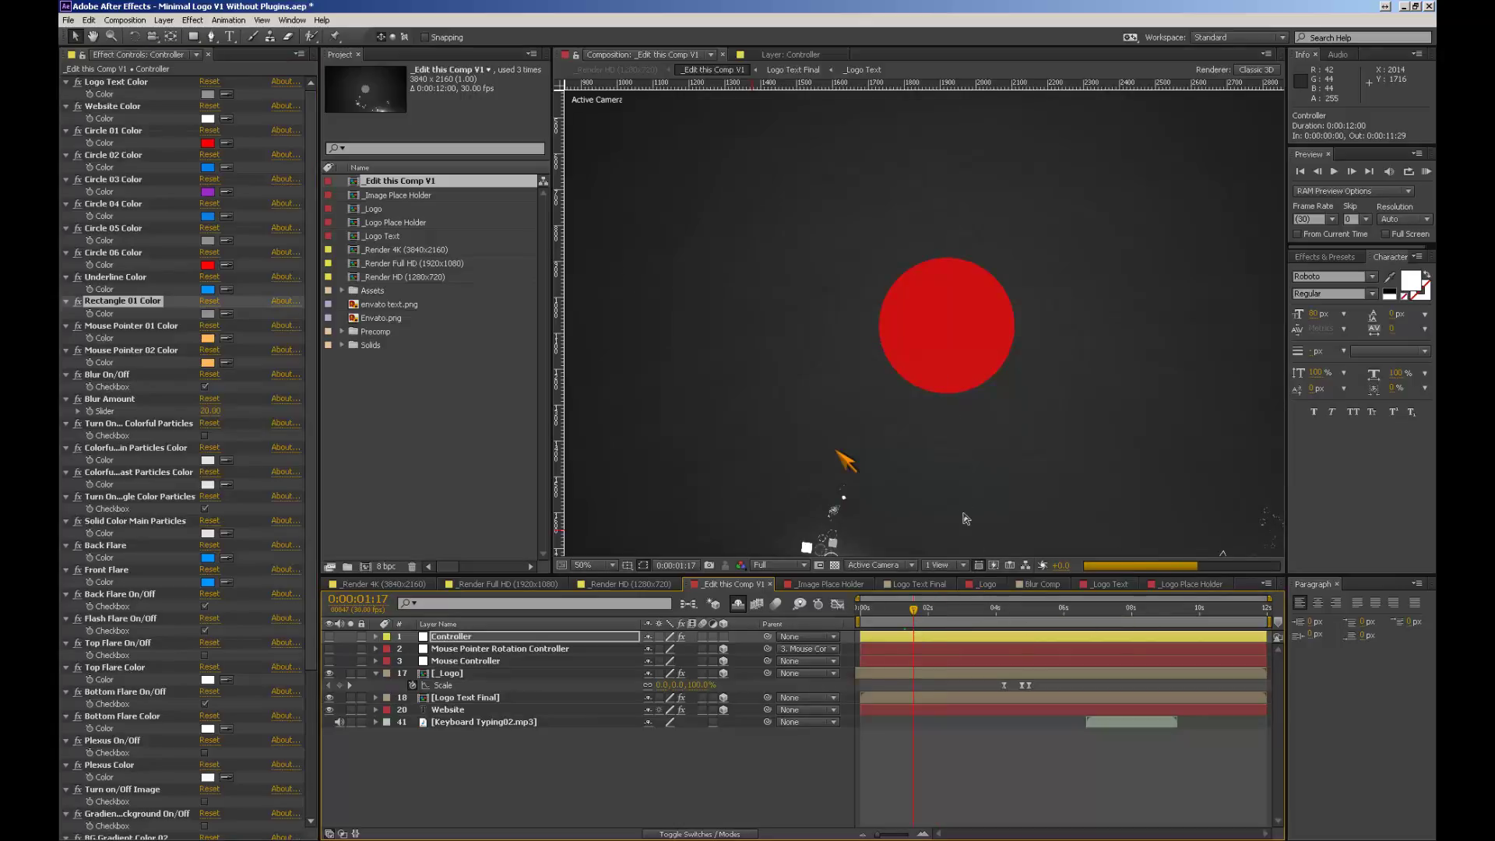
pyautogui.press(',')
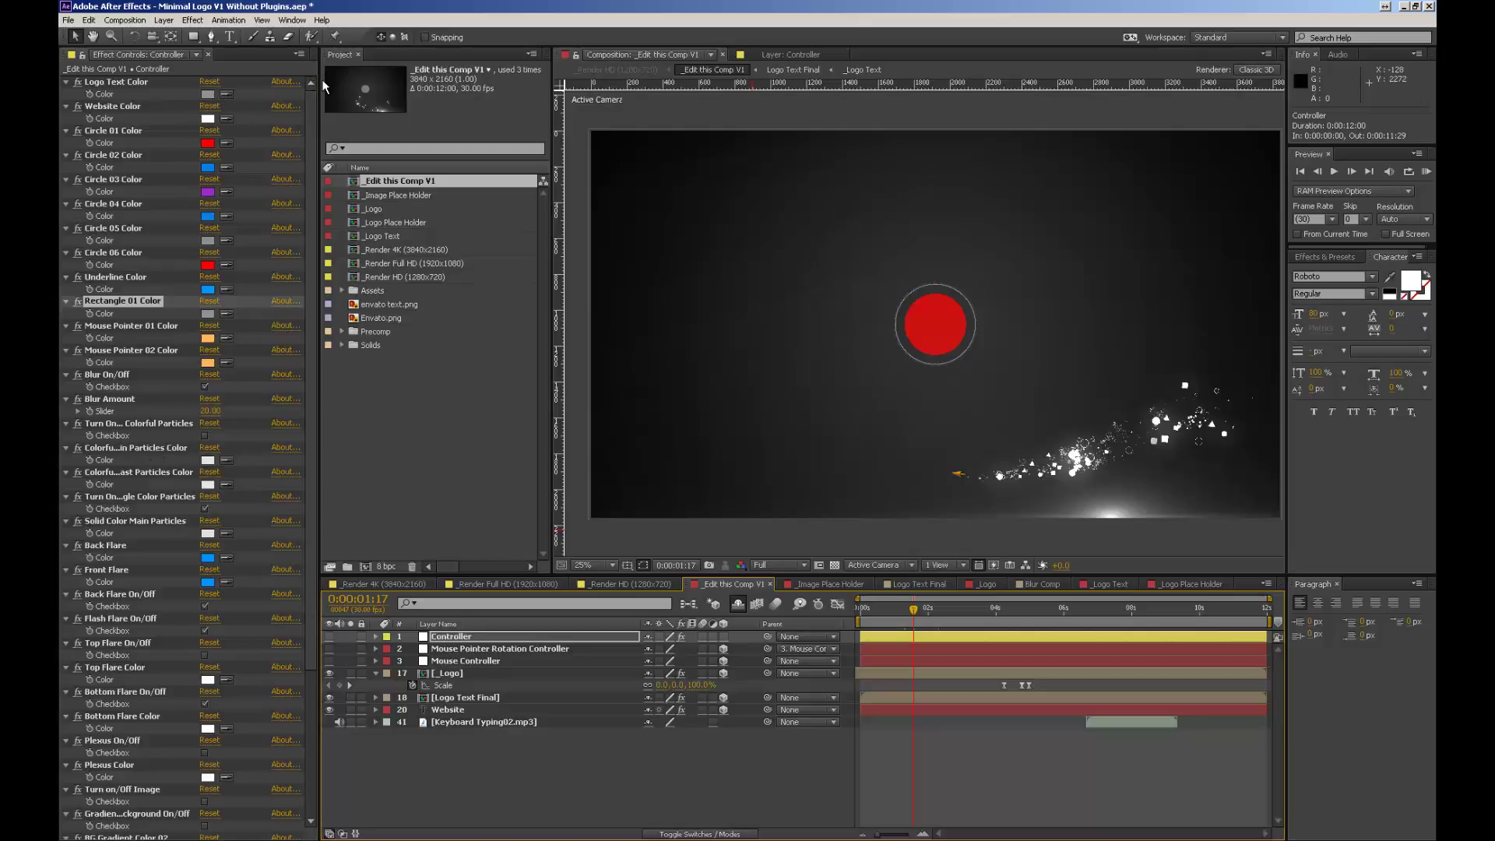
# Step: Turn on the colorful particles and turn off the single color particles on the Controller, with the full effect names readable
pyautogui.moveTo(320, 89); pyautogui.dragTo(398, 104)
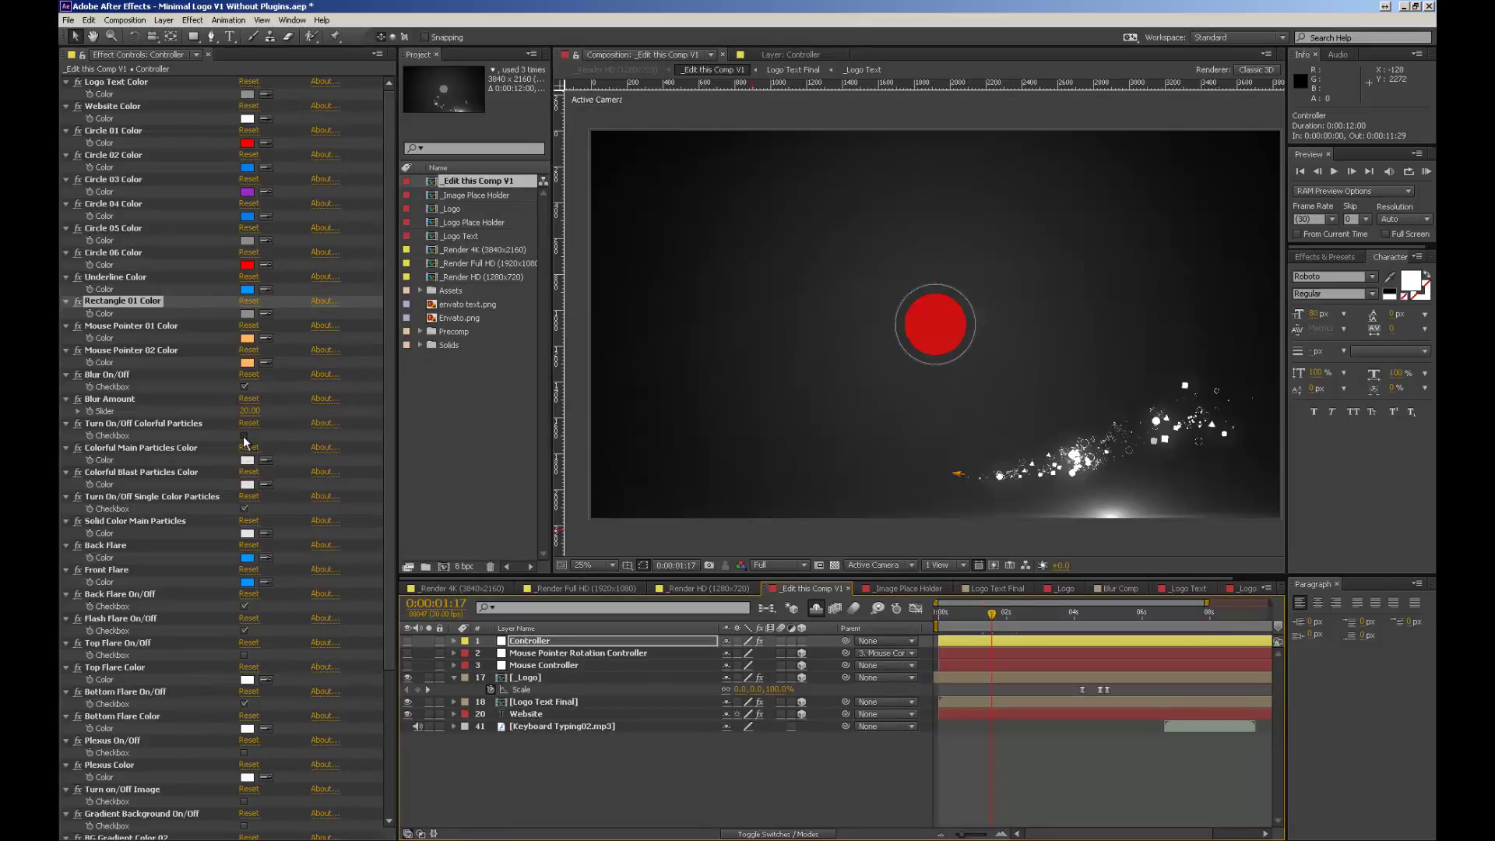
pyautogui.click(244, 436)
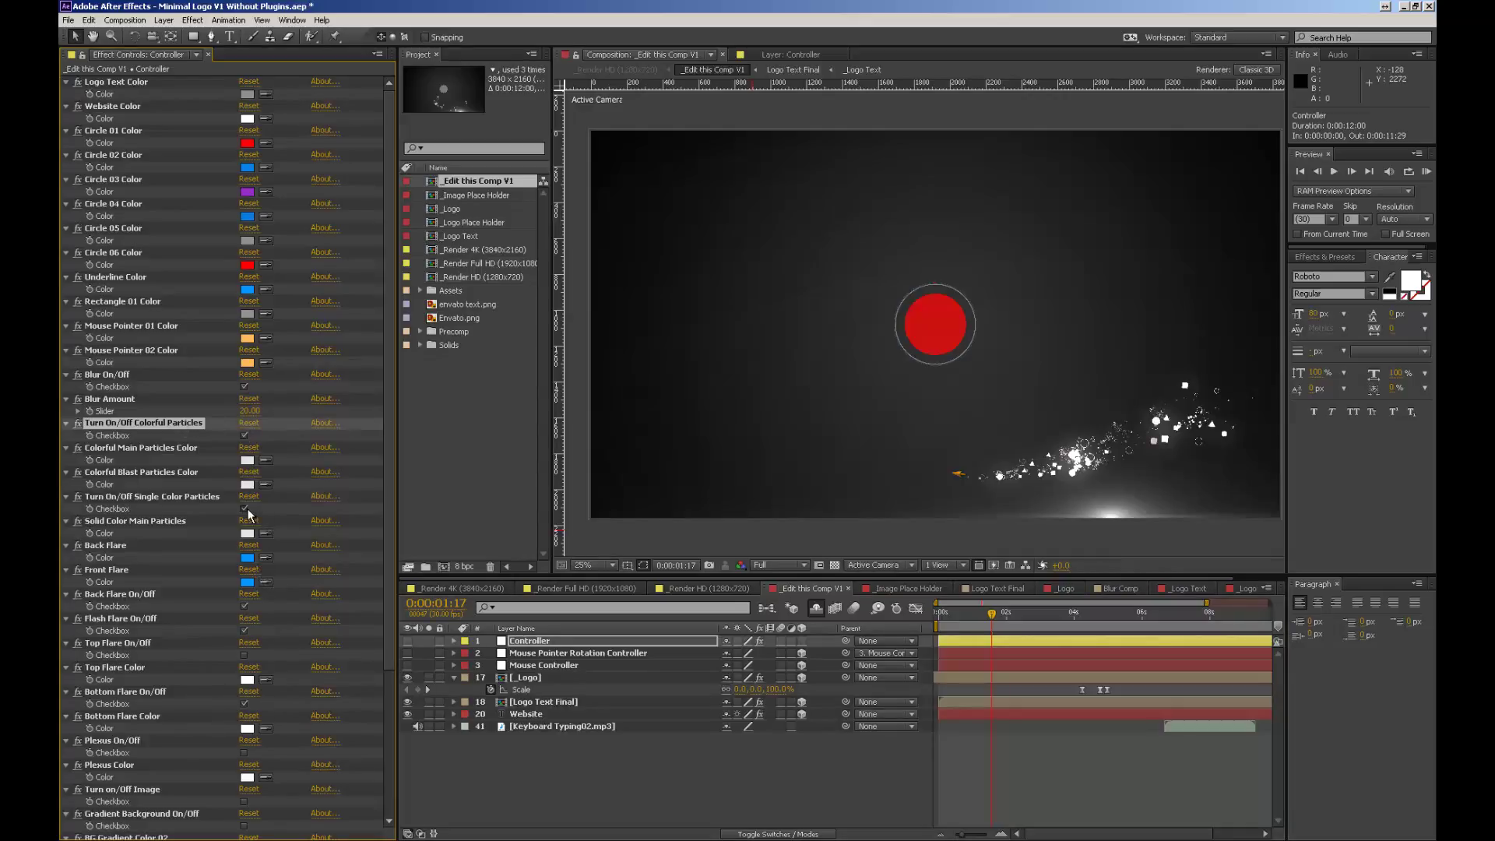
pyautogui.click(248, 513)
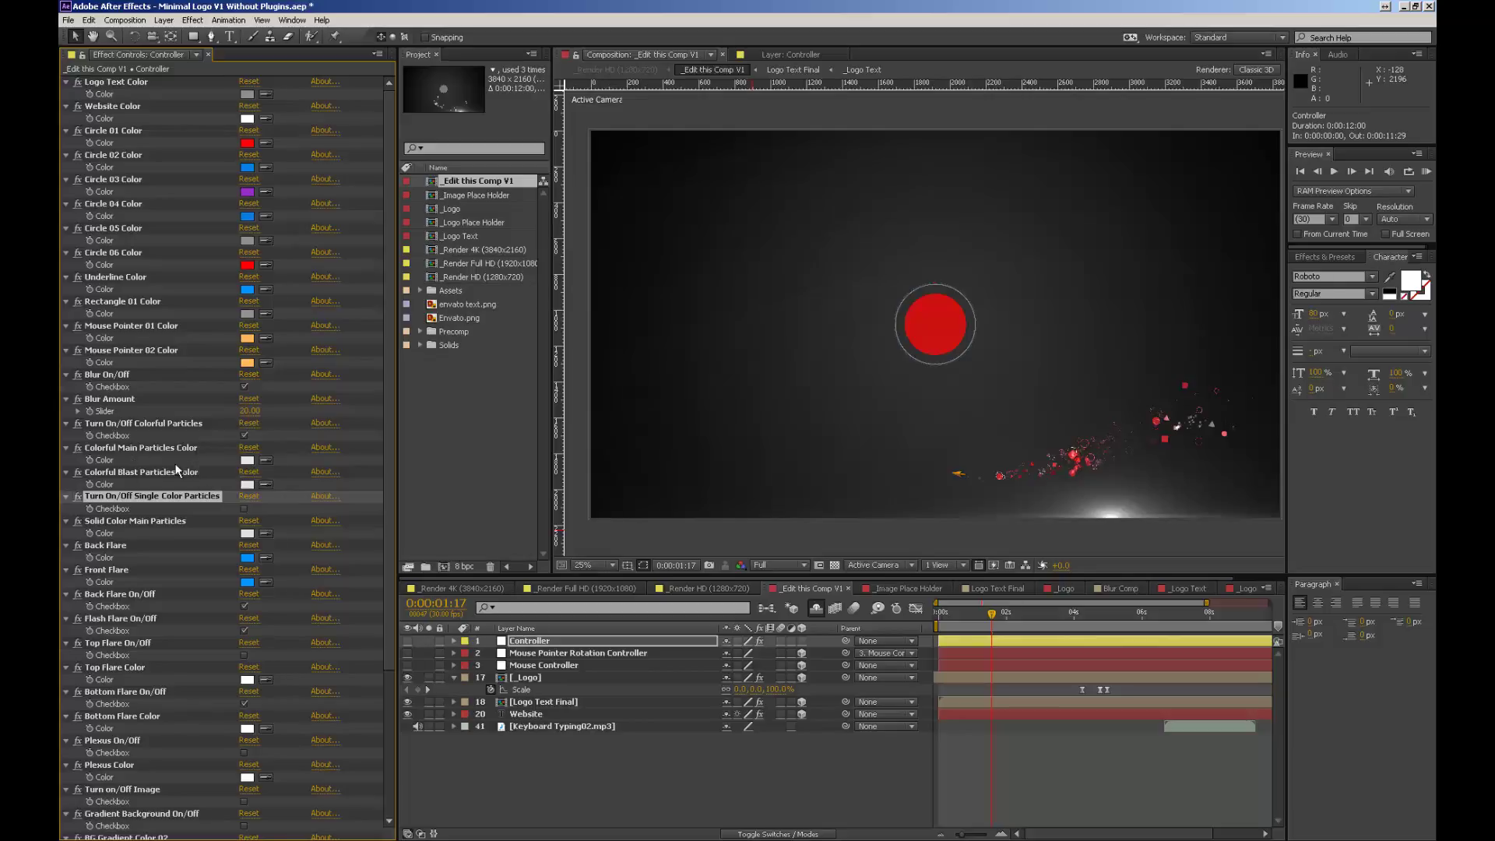
# Step: Set the Colorful Main Particles Color to blue 033DF9
pyautogui.click(143, 451)
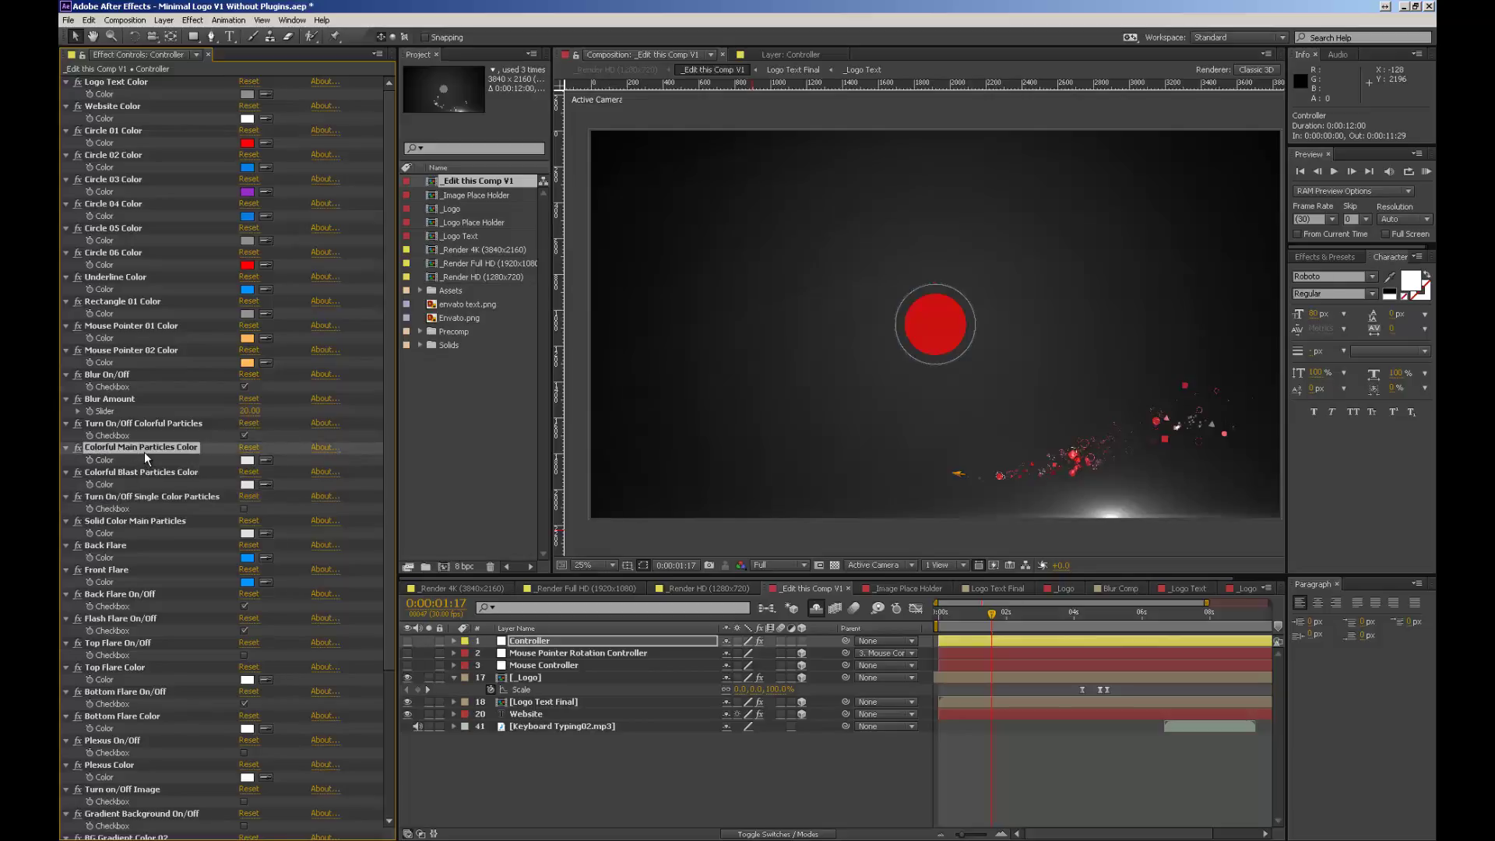
pyautogui.click(247, 460)
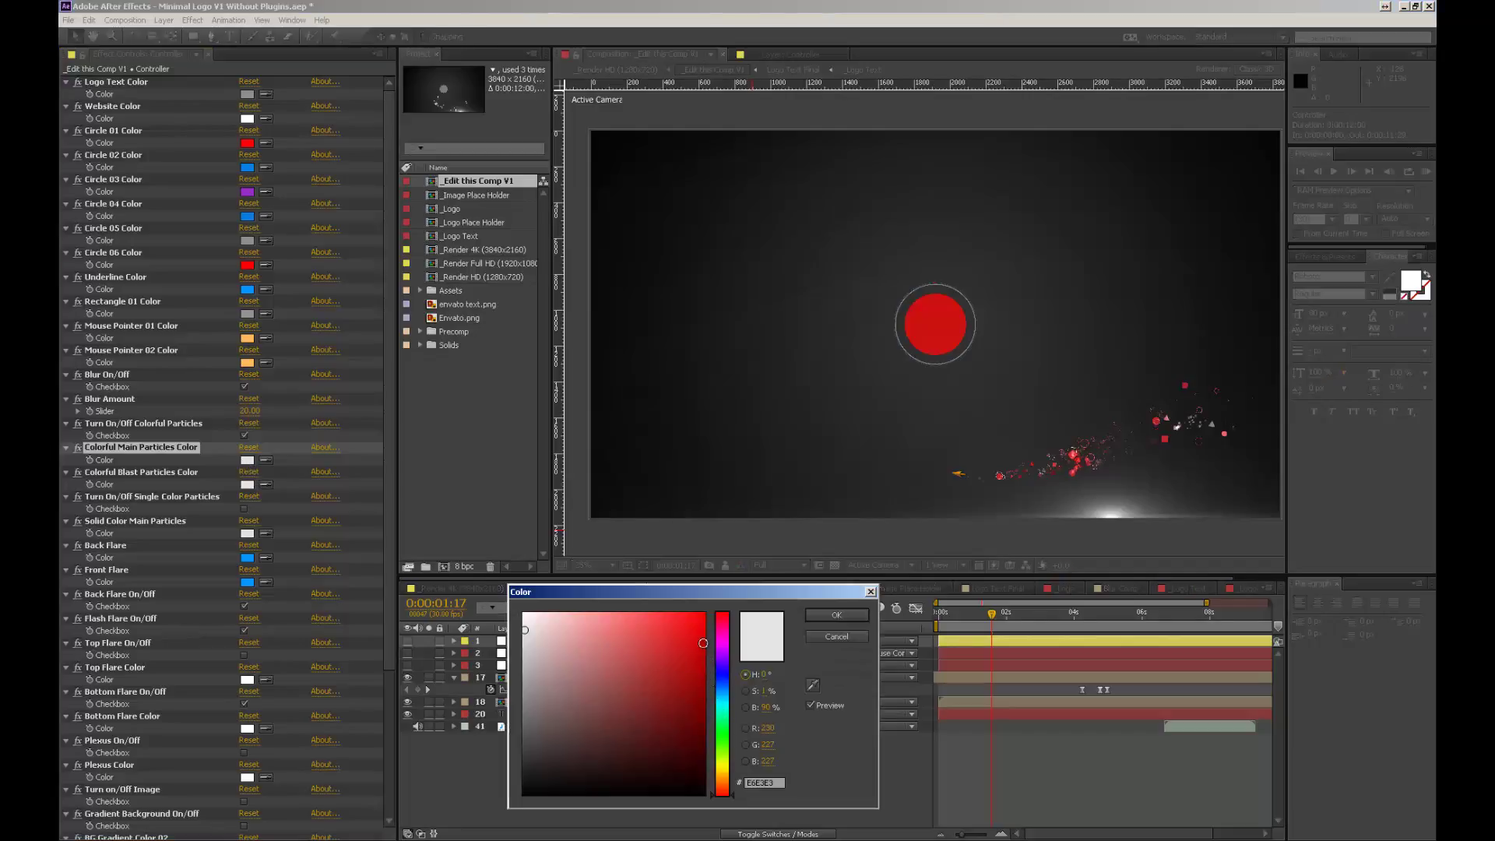
pyautogui.click(704, 618)
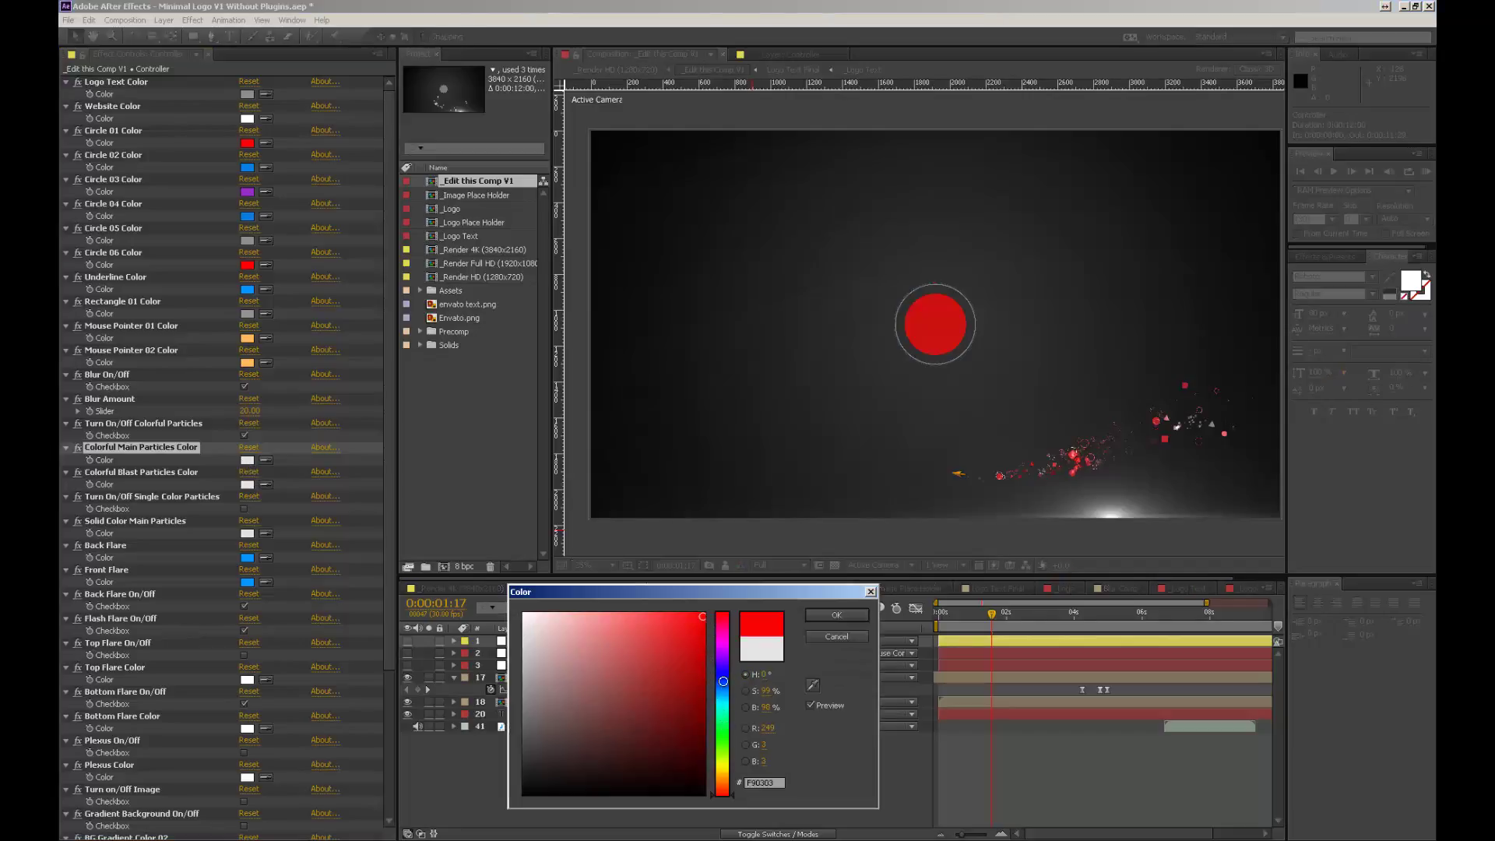
pyautogui.click(723, 681)
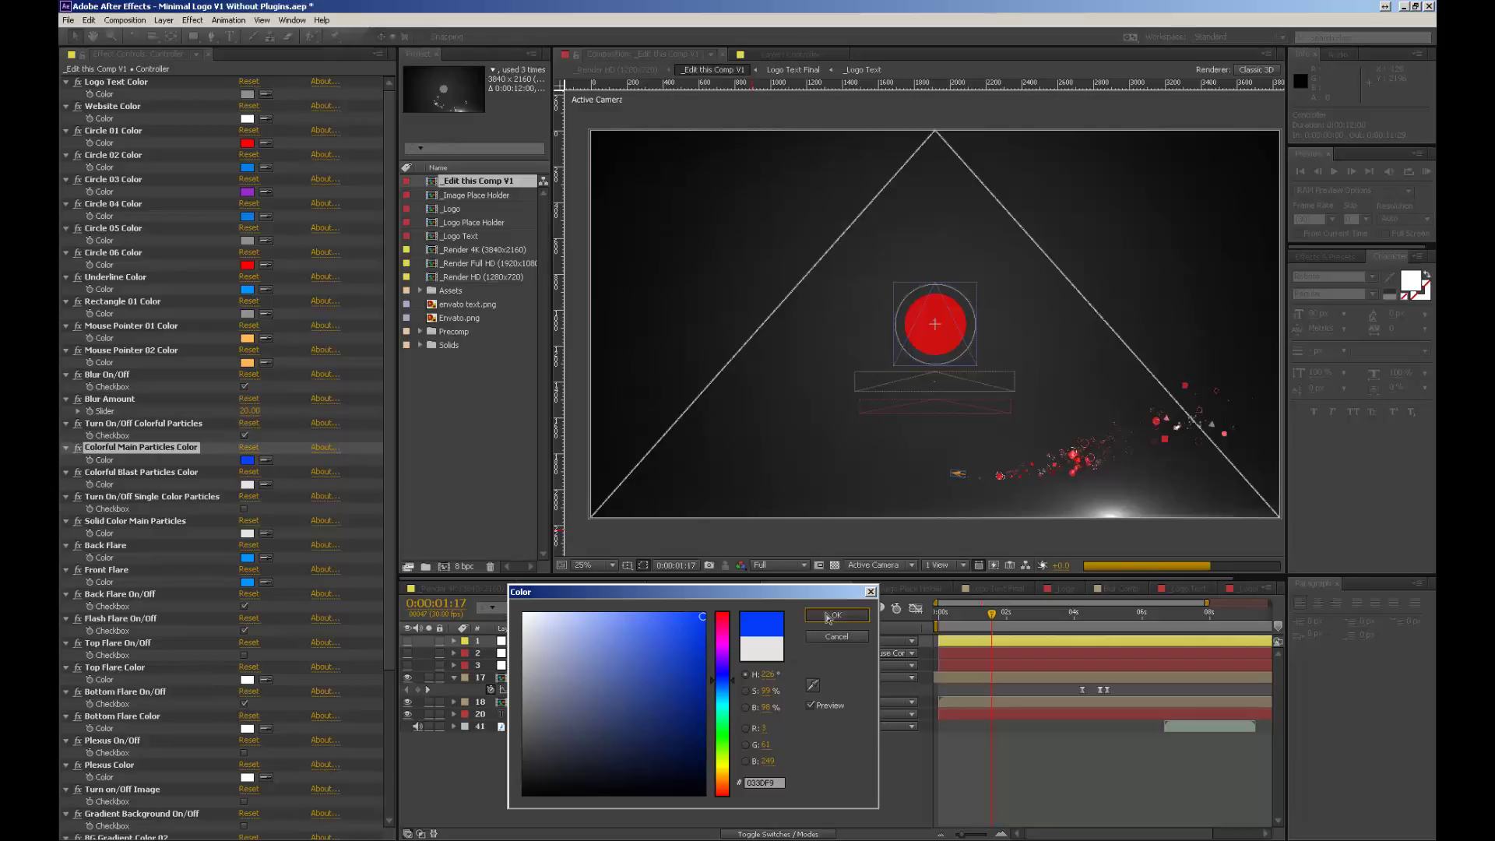
pyautogui.click(829, 616)
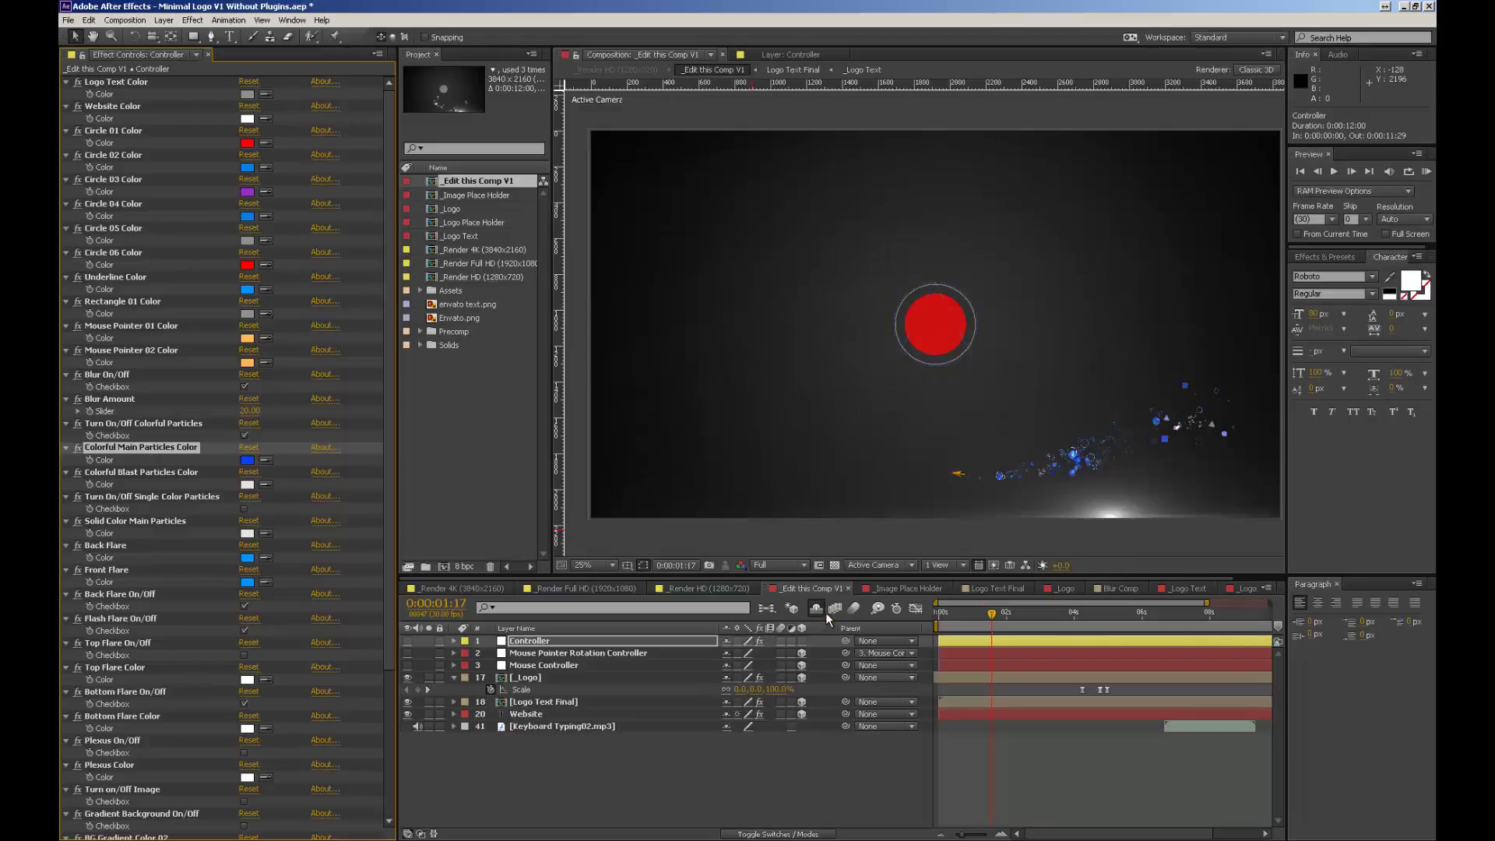
# Step: Set the Mouse Pointer 01 Color to purple C600FF and check the pointer up close in the composition
pyautogui.click(247, 338)
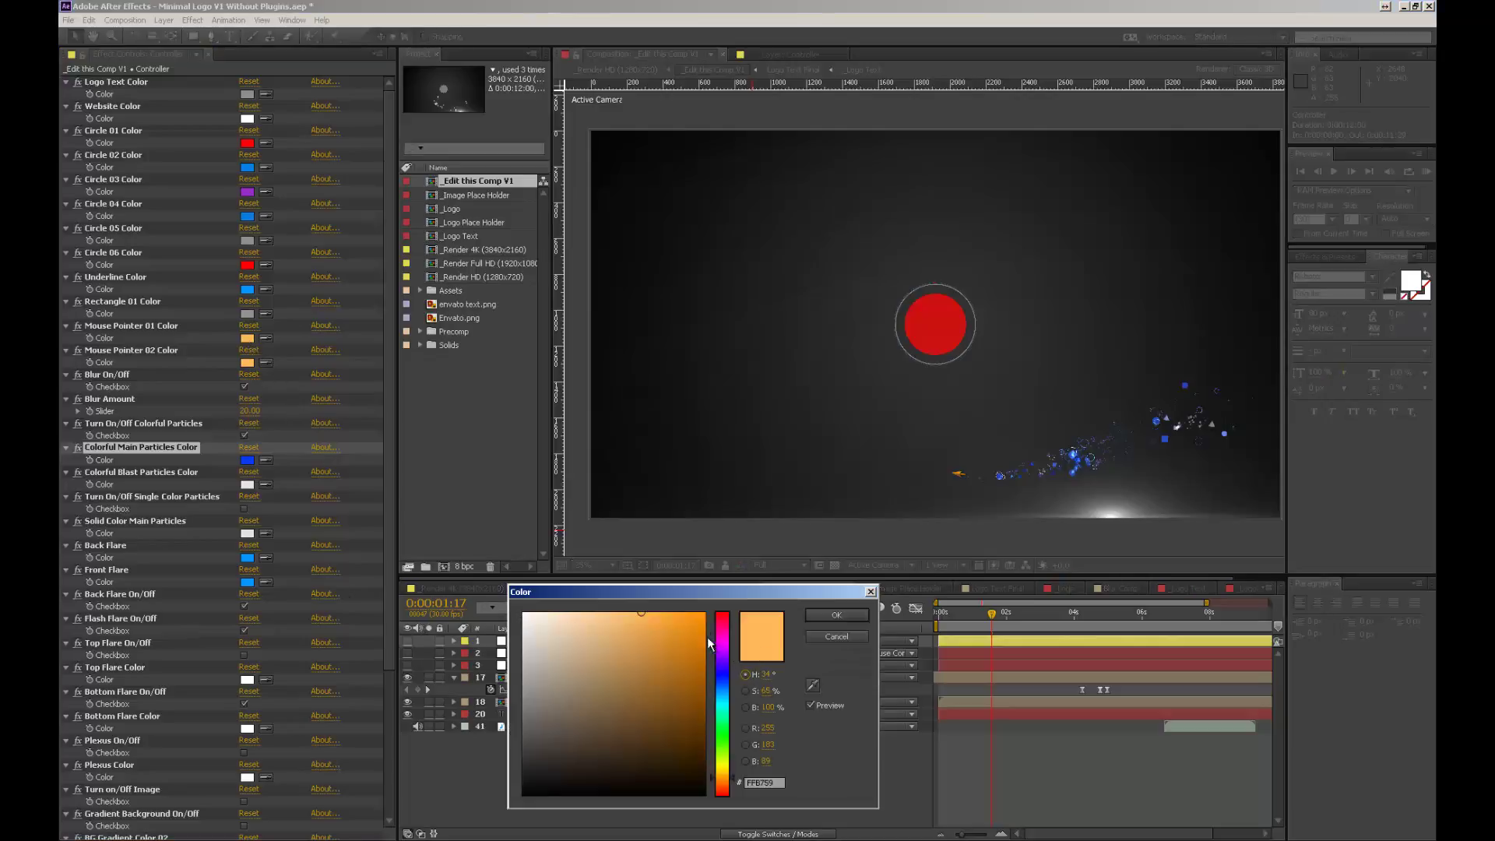
pyautogui.click(722, 674)
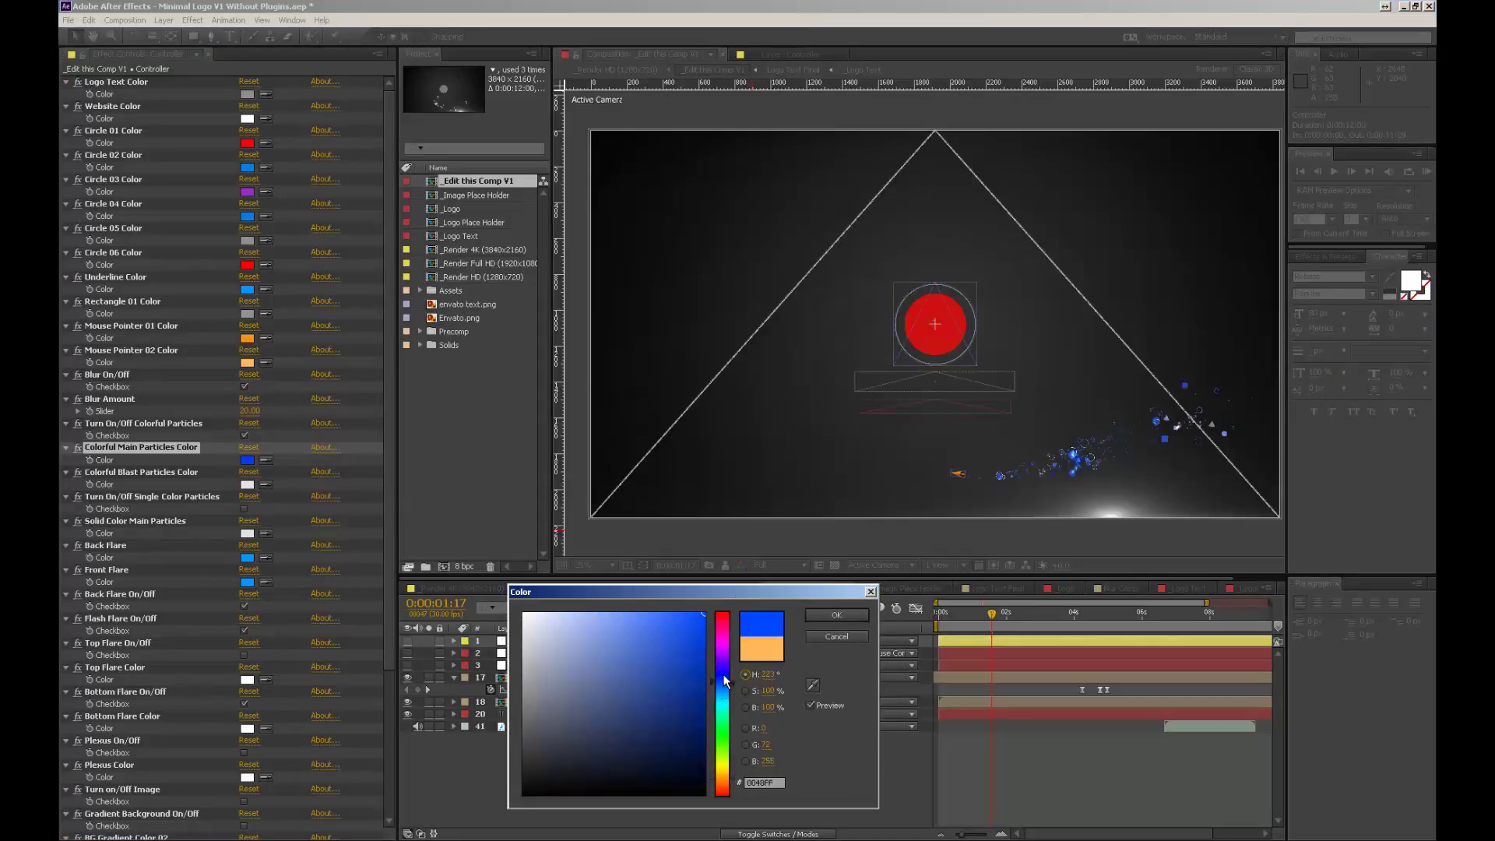
pyautogui.moveTo(722, 673); pyautogui.dragTo(724, 649)
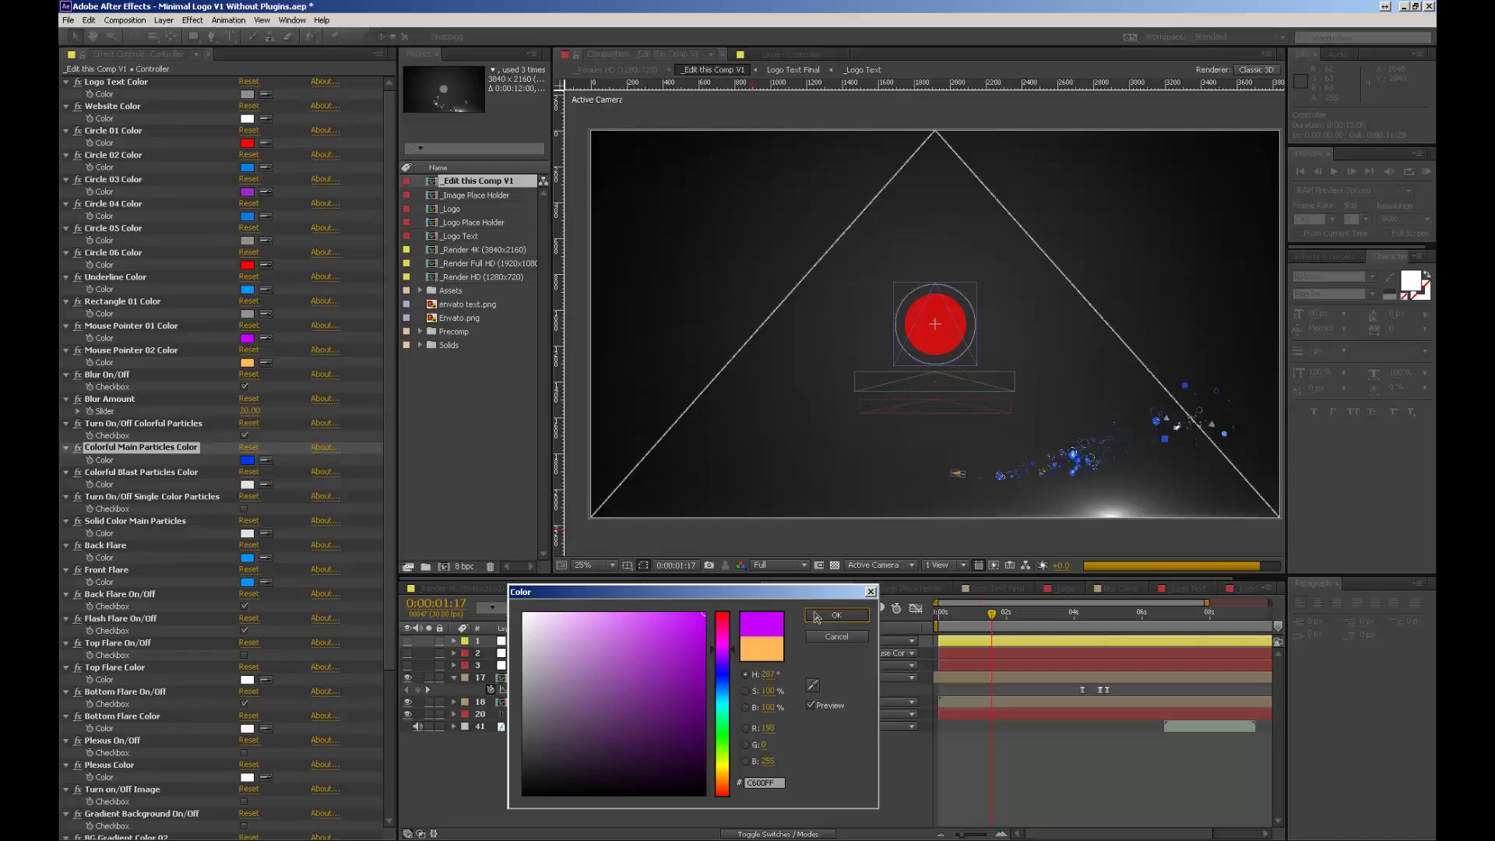
pyautogui.click(817, 617)
pyautogui.press('.')
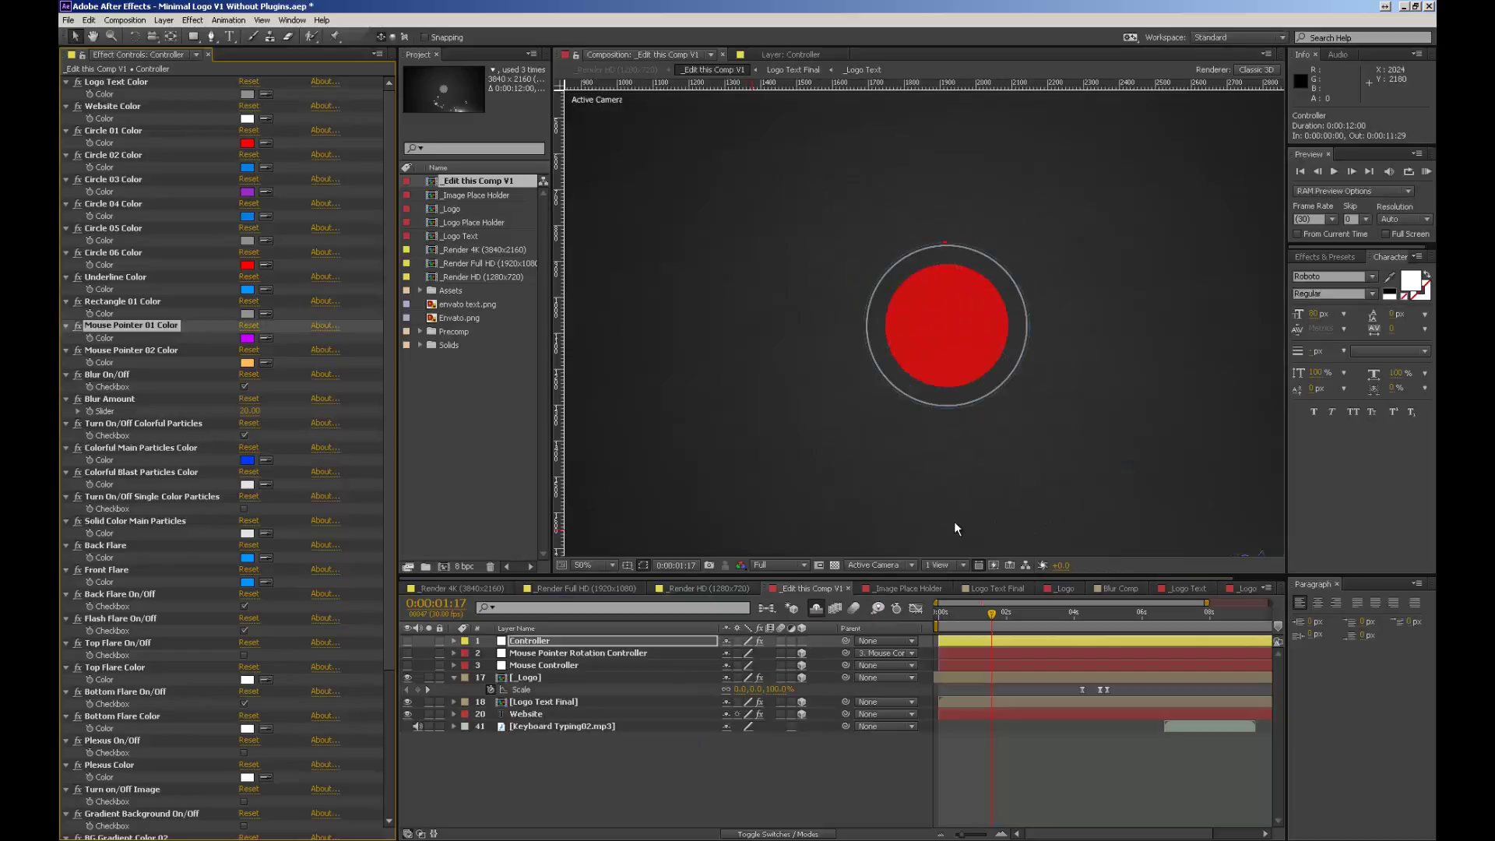
pyautogui.press('h')
pyautogui.moveTo(955, 460); pyautogui.dragTo(927, 291)
pyautogui.press('v')
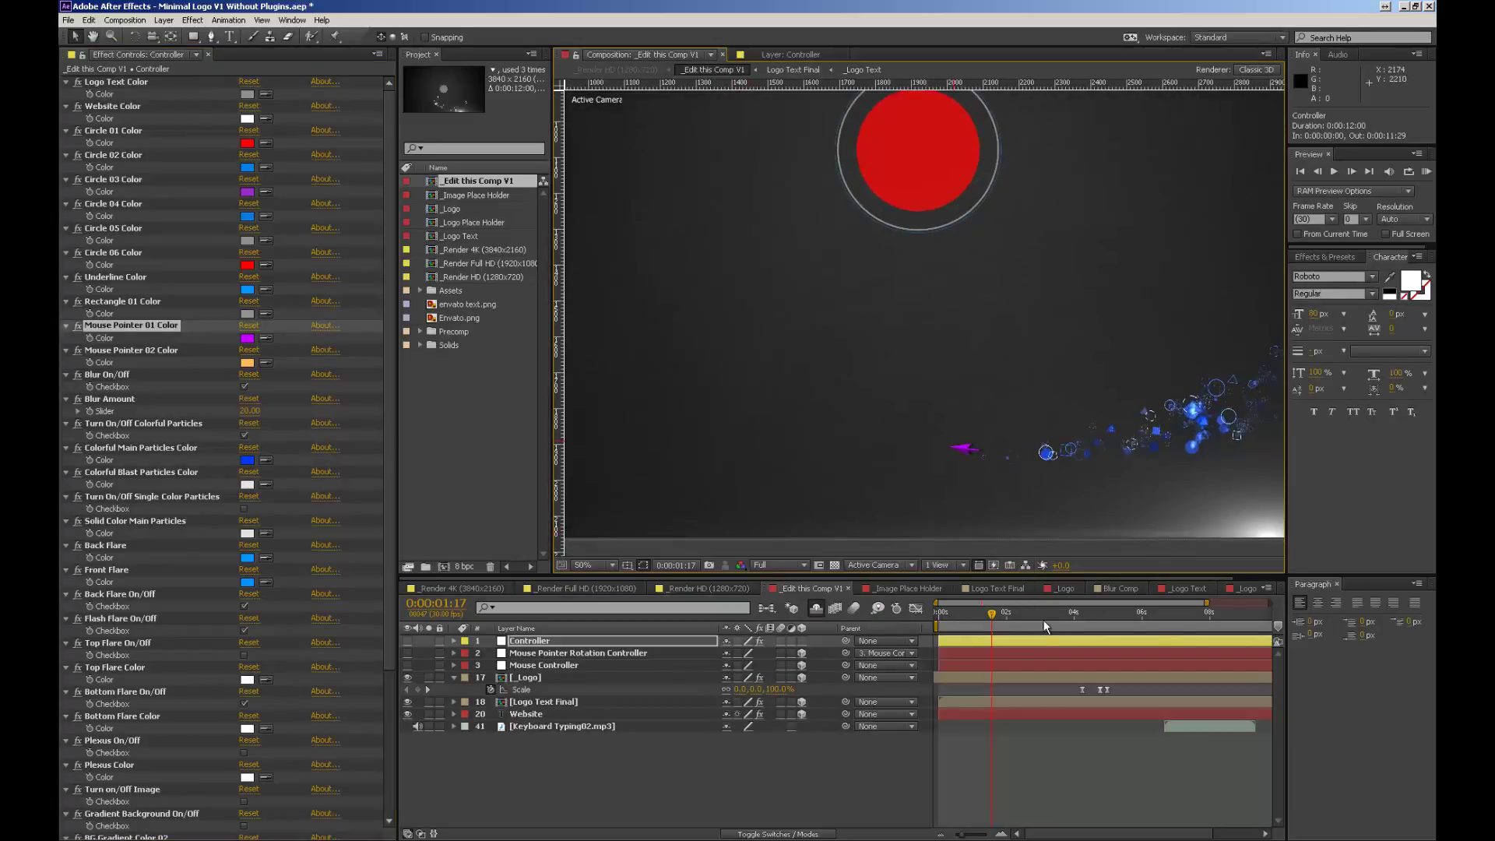
# Step: Check the pointer at several times up to 0:00:04:10, return to 0:00:03:01 and set the preview resolution to Half
pyautogui.click(1058, 615)
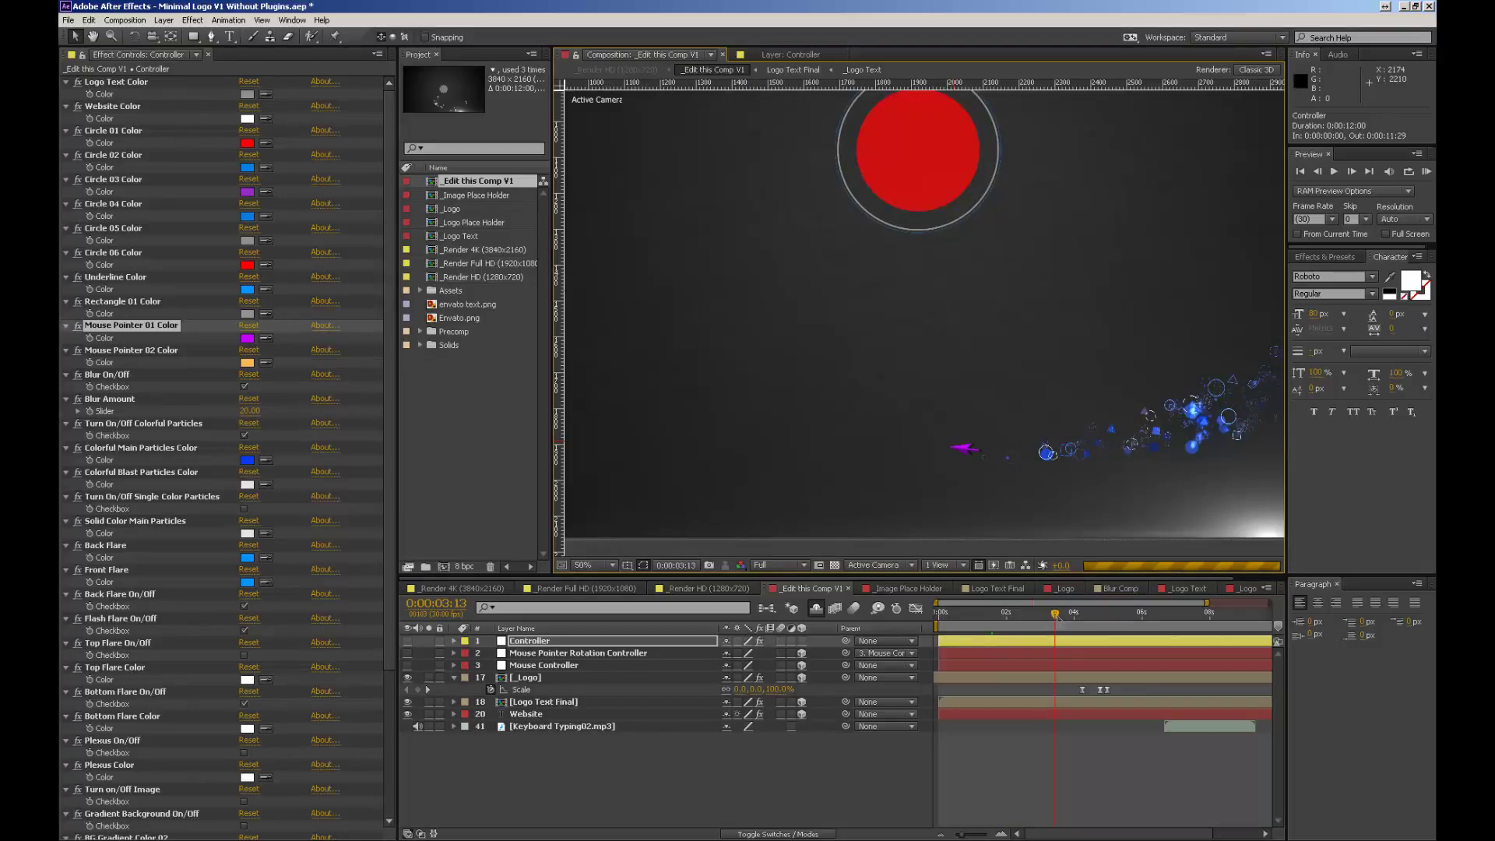
pyautogui.moveTo(1058, 615); pyautogui.dragTo(1084, 615)
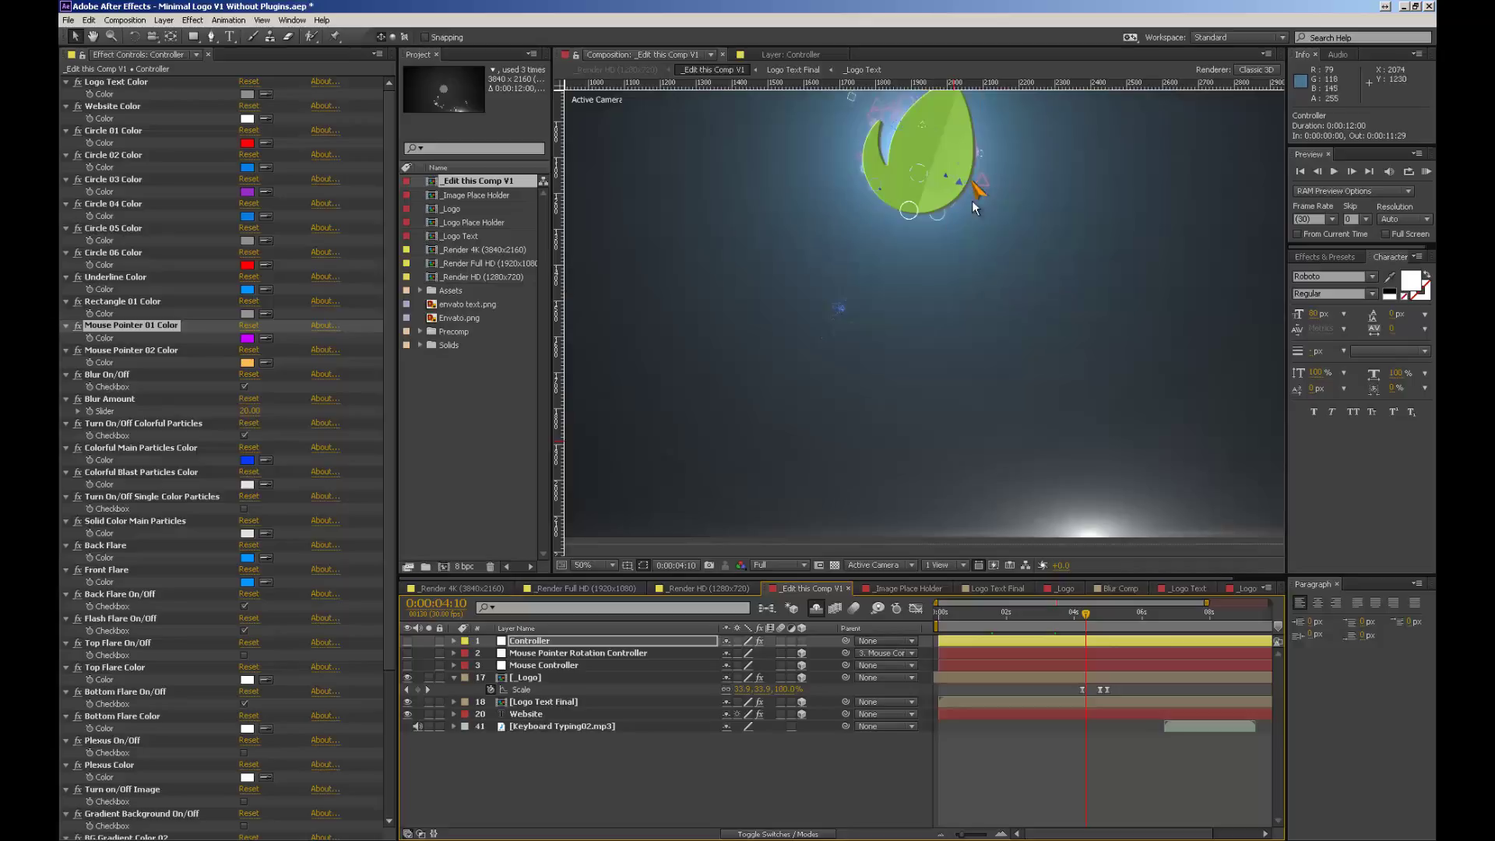
pyautogui.click(1042, 617)
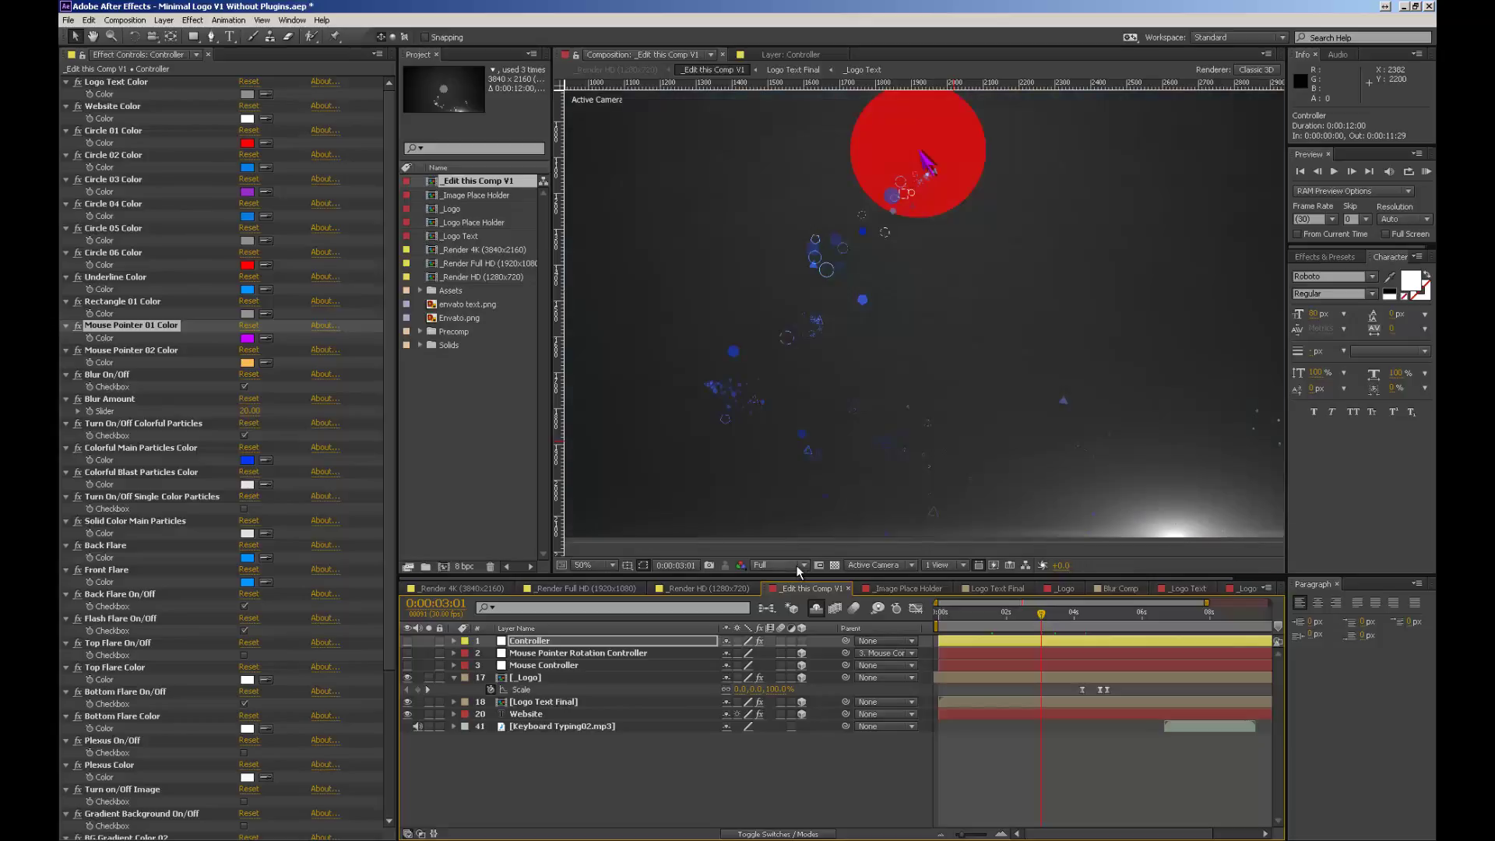
pyautogui.click(797, 566)
pyautogui.click(802, 612)
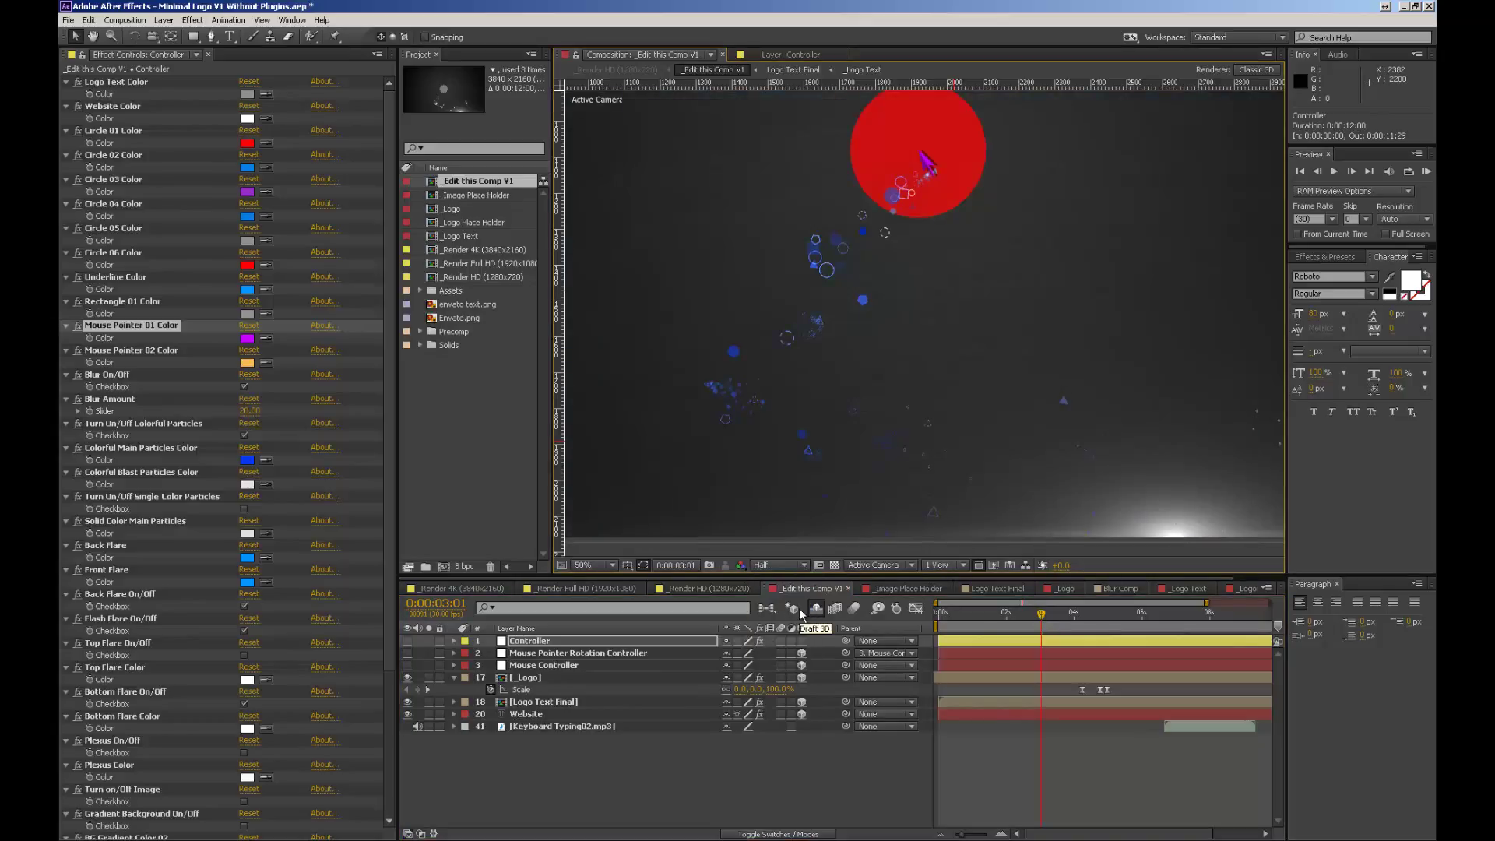
# Step: Set the Mouse Pointer 02 Color to green 6DFF59 while viewing the frame at 0:00:04:12
pyautogui.click(1087, 611)
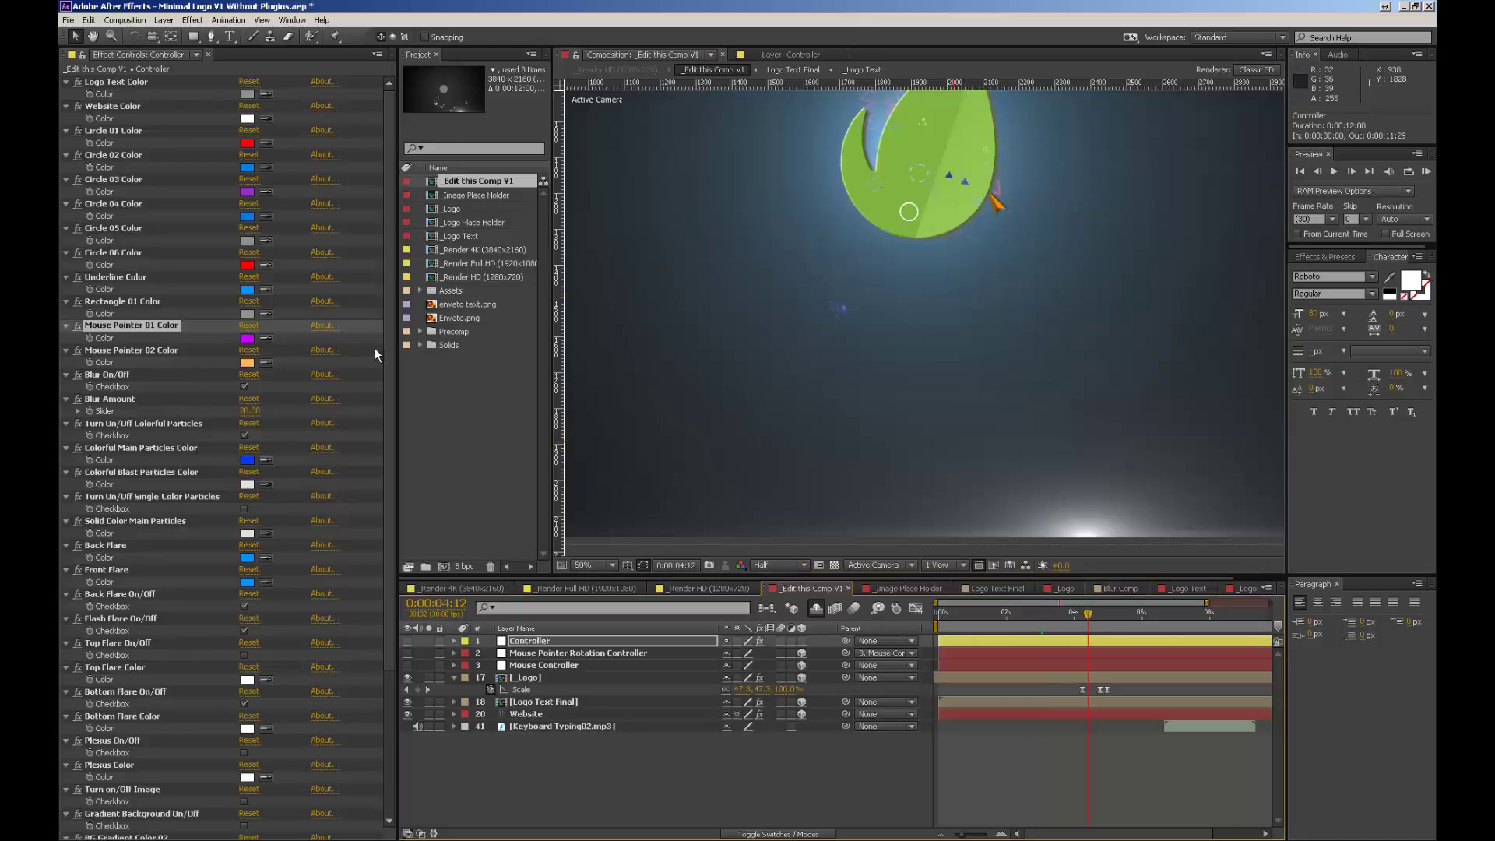
pyautogui.click(248, 363)
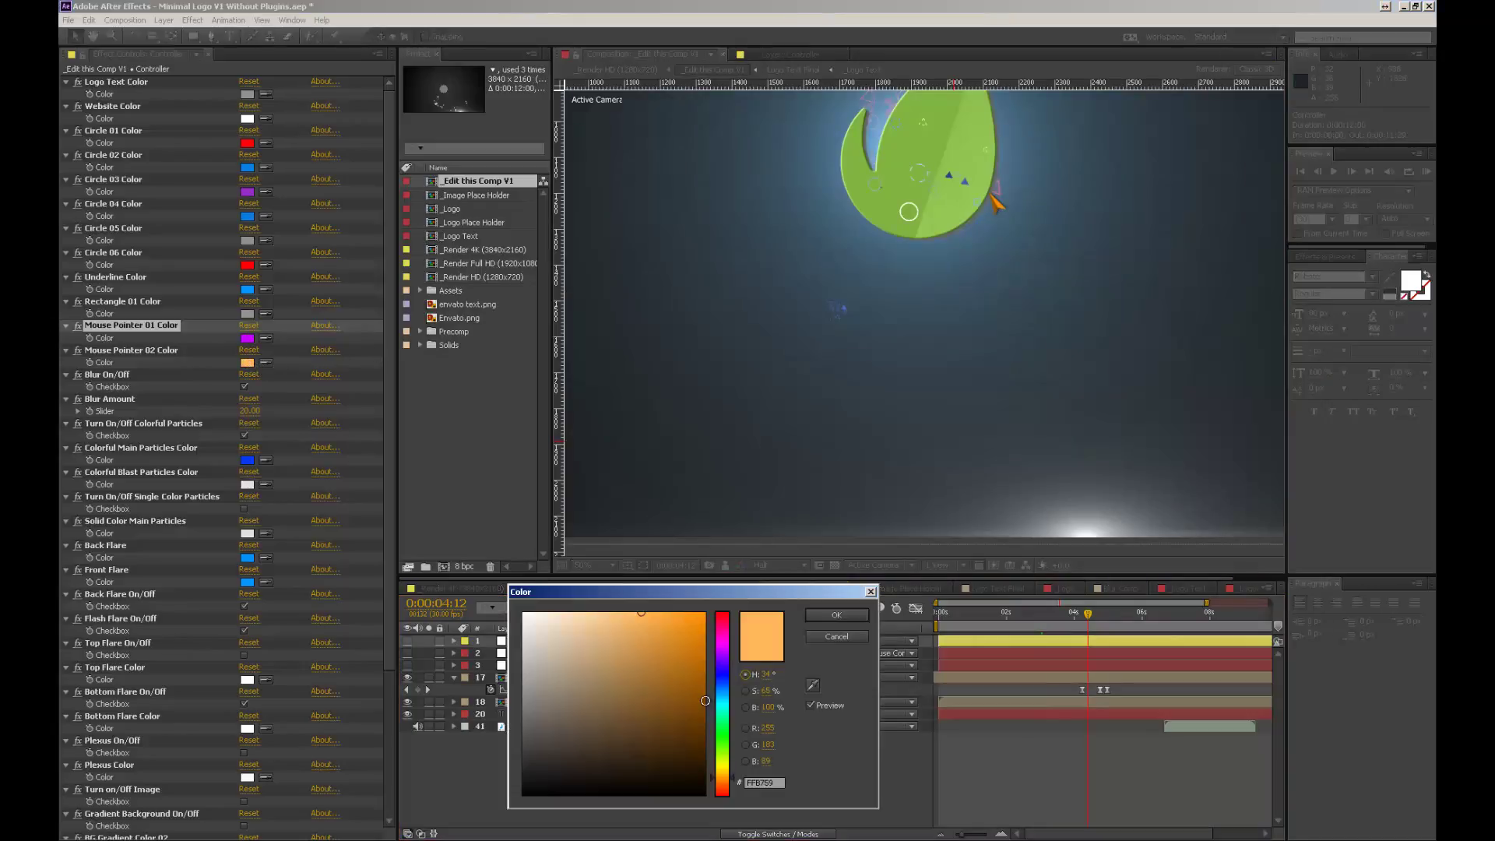
pyautogui.moveTo(731, 765); pyautogui.dragTo(730, 744)
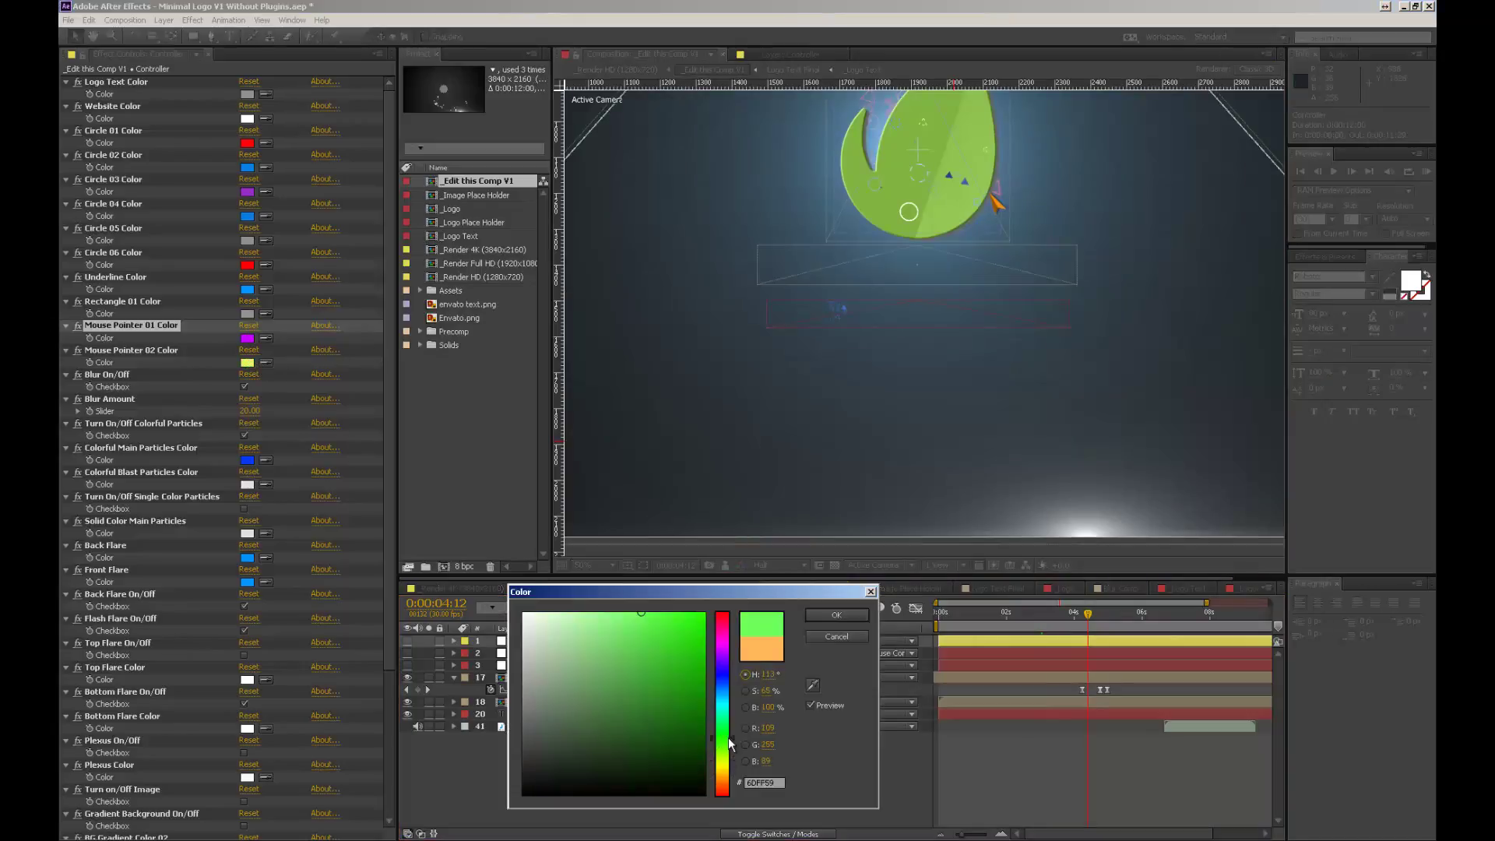
pyautogui.click(845, 616)
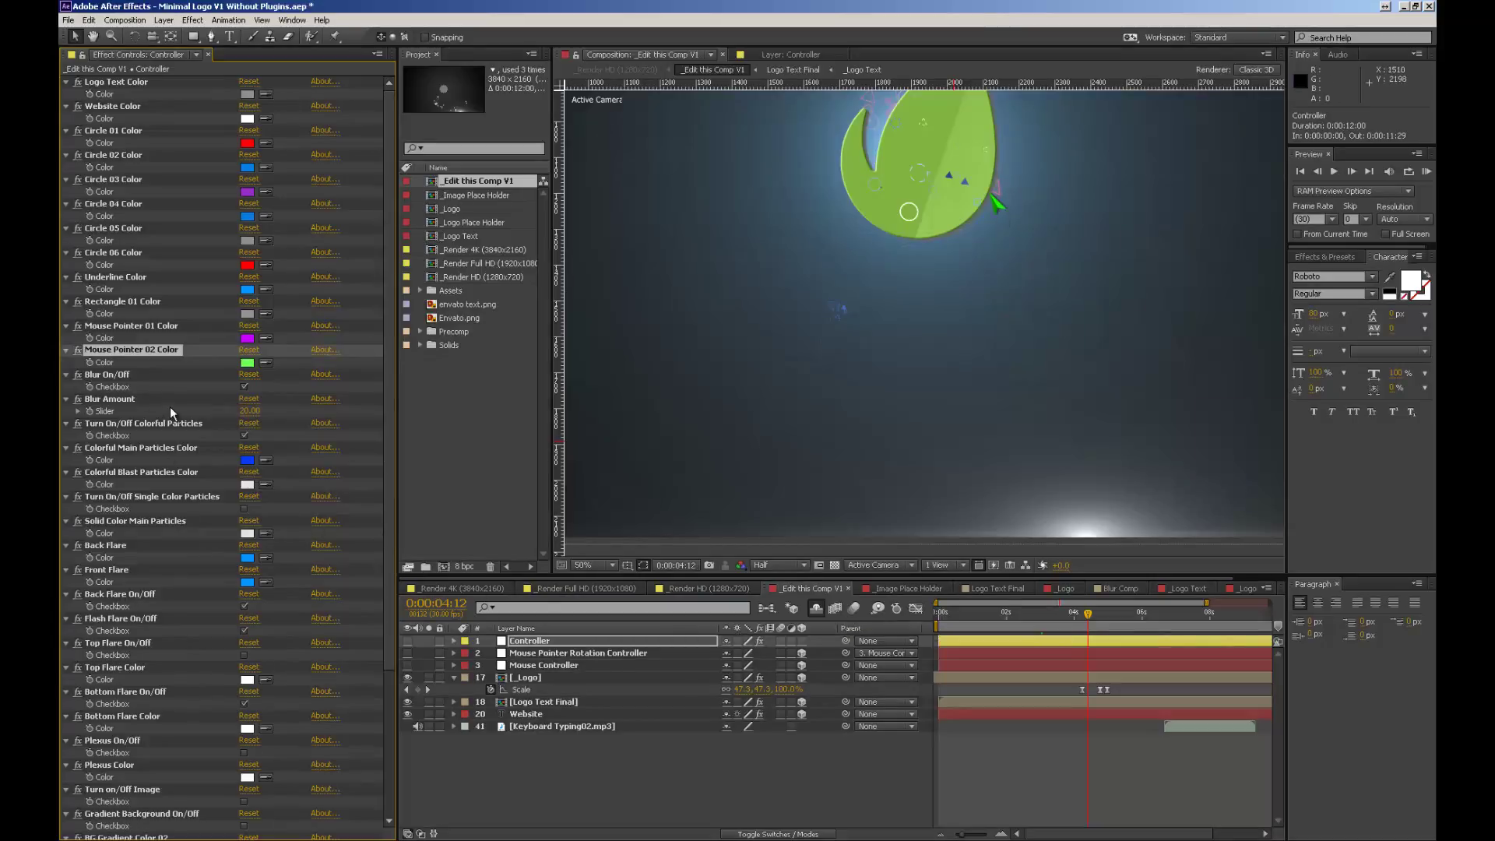
pyautogui.scroll(-4, 838, 447)
pyautogui.scroll(2, 1006, 395)
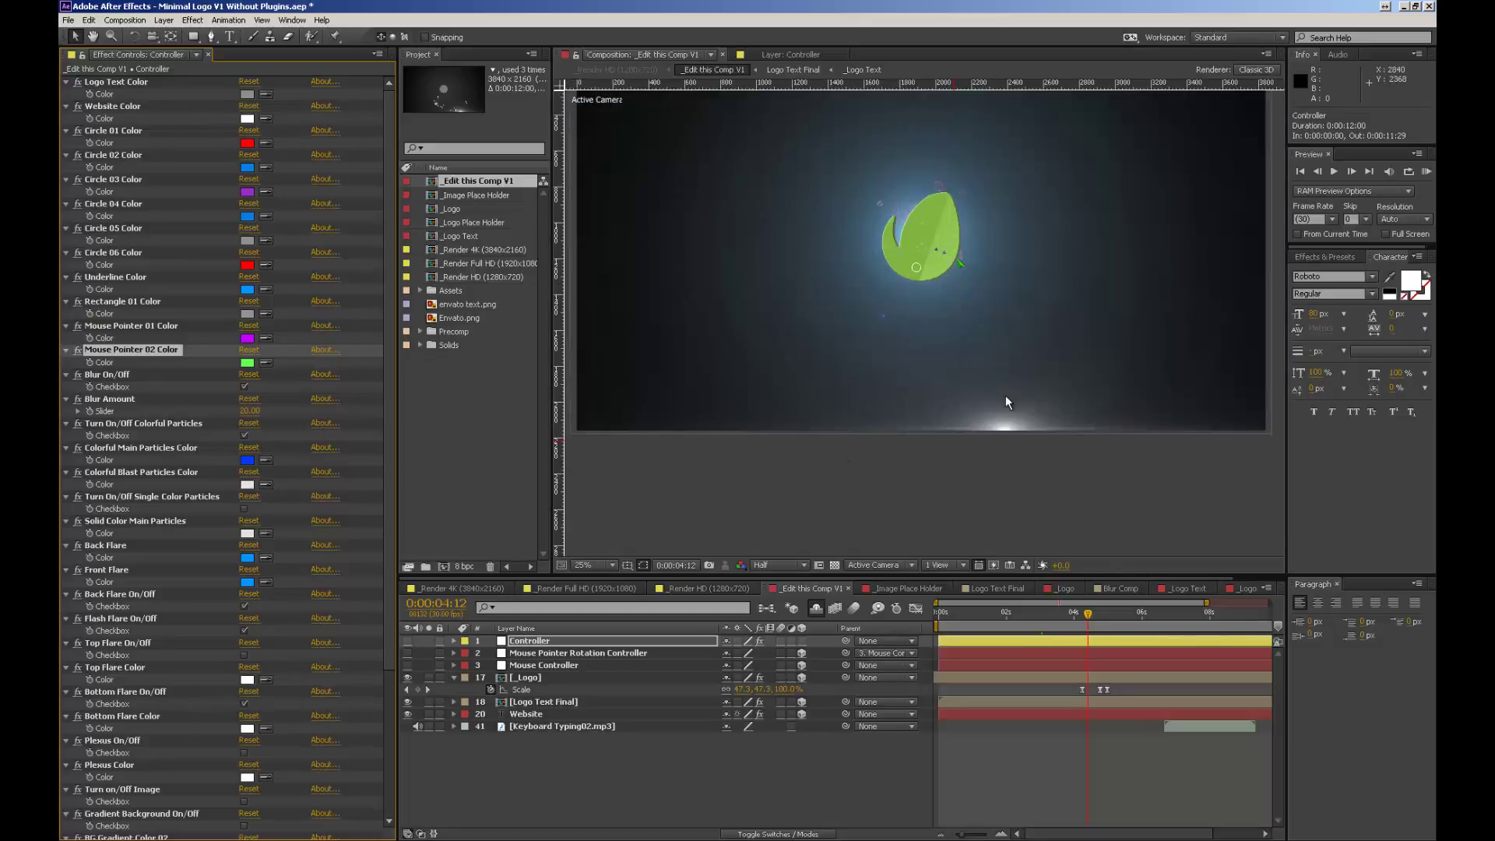
# Step: Turn on the cloth background and turn off the dark background on the Controller
pyautogui.click(611, 677)
pyautogui.scroll(-5, 322, 662)
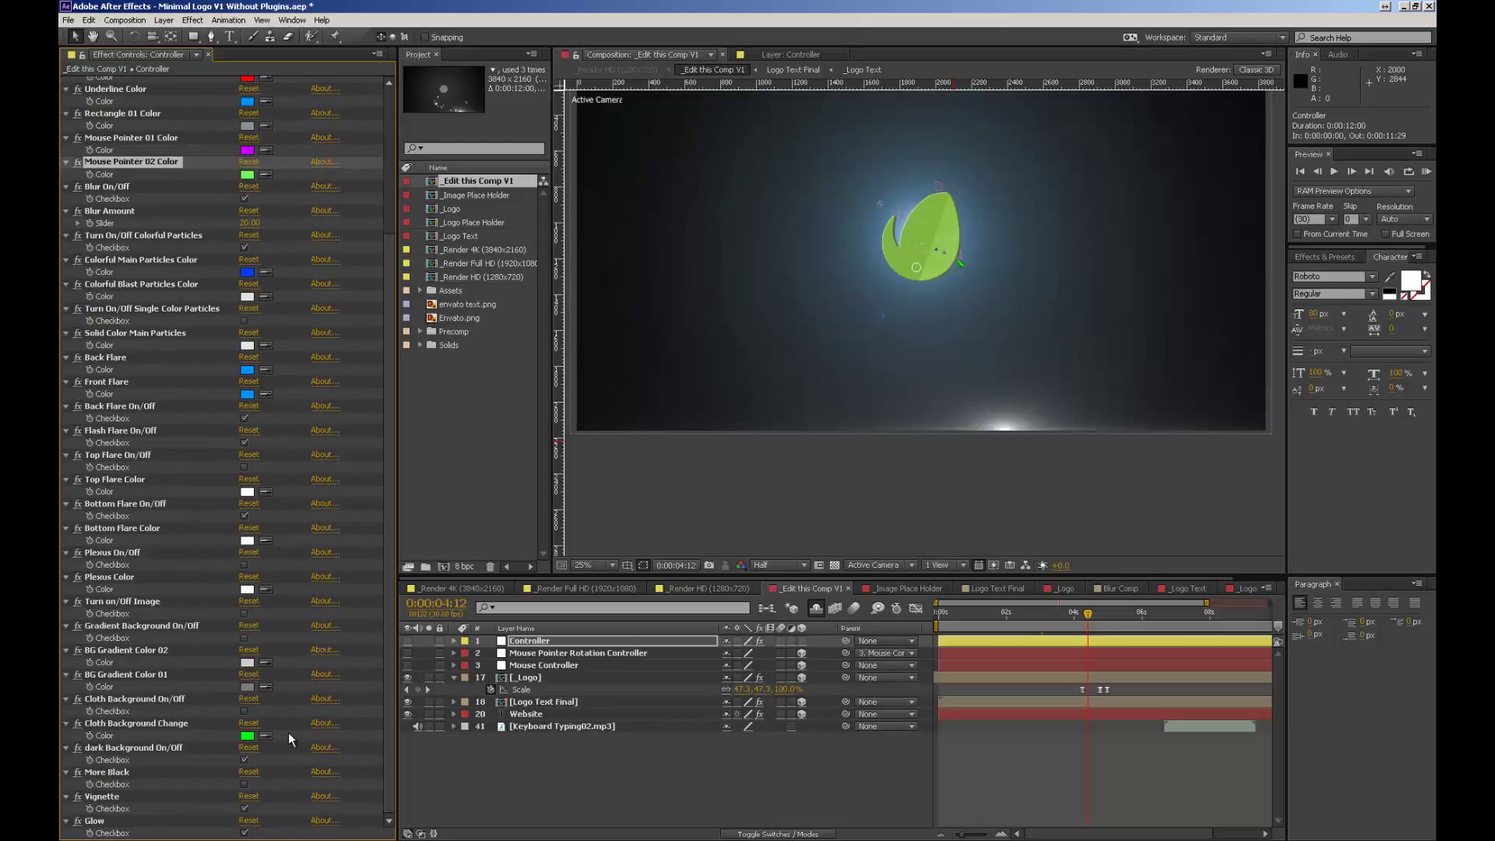
pyautogui.scroll(1, 264, 600)
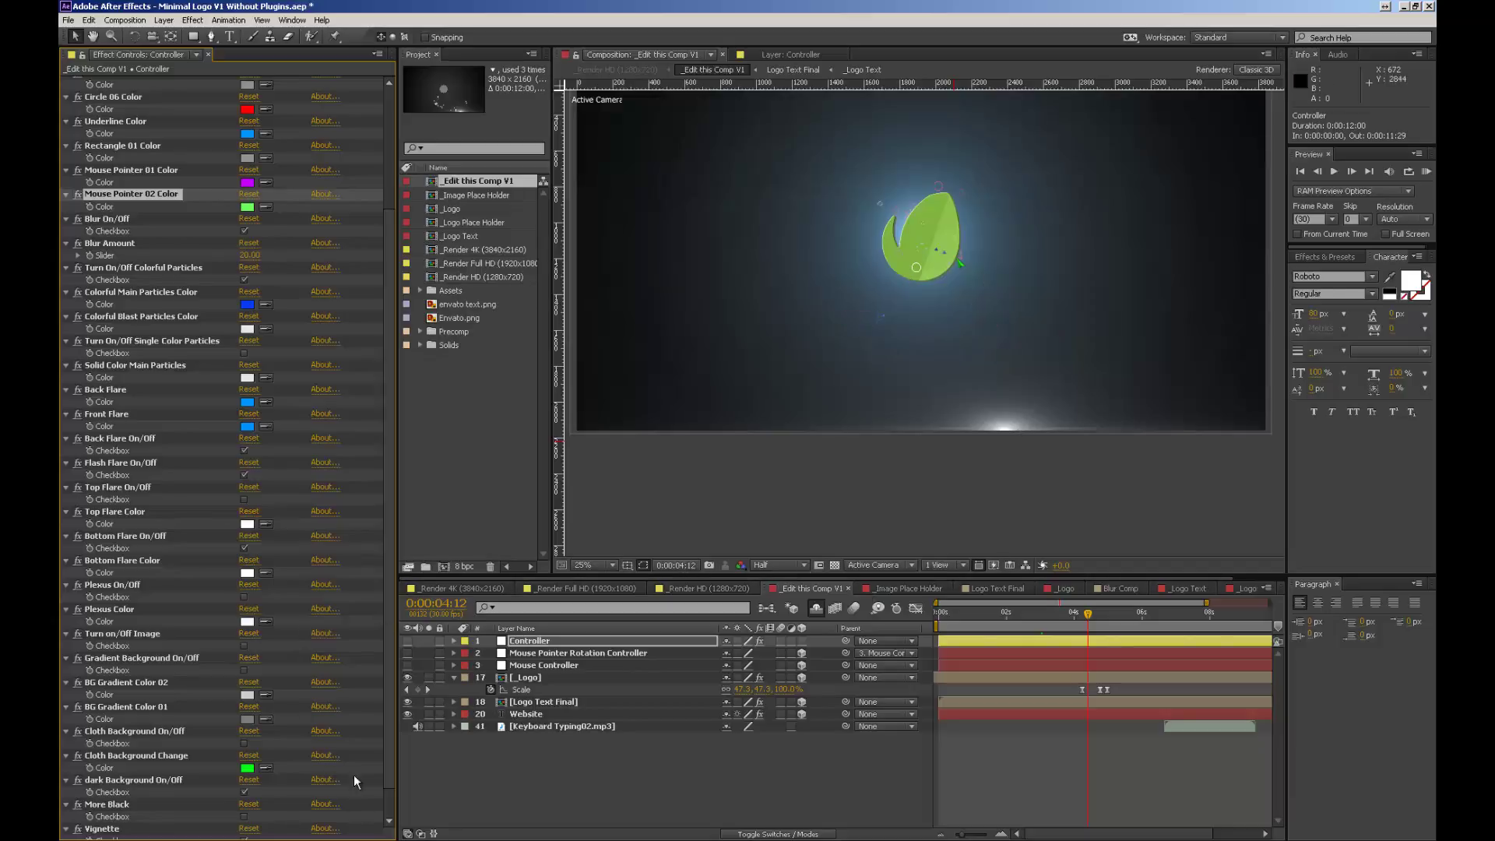
pyautogui.scroll(-1, 236, 770)
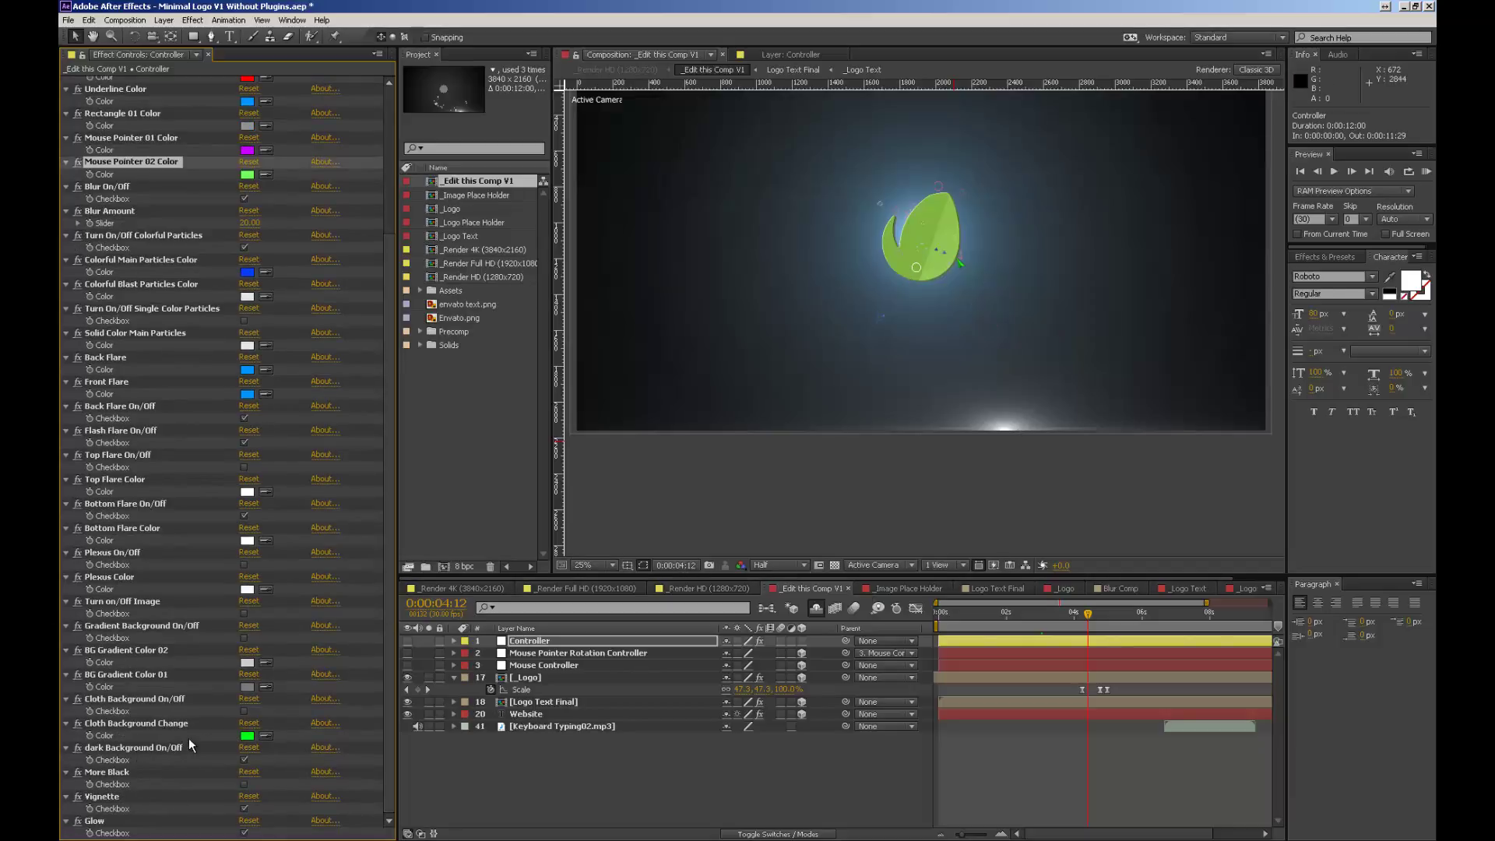
pyautogui.click(244, 712)
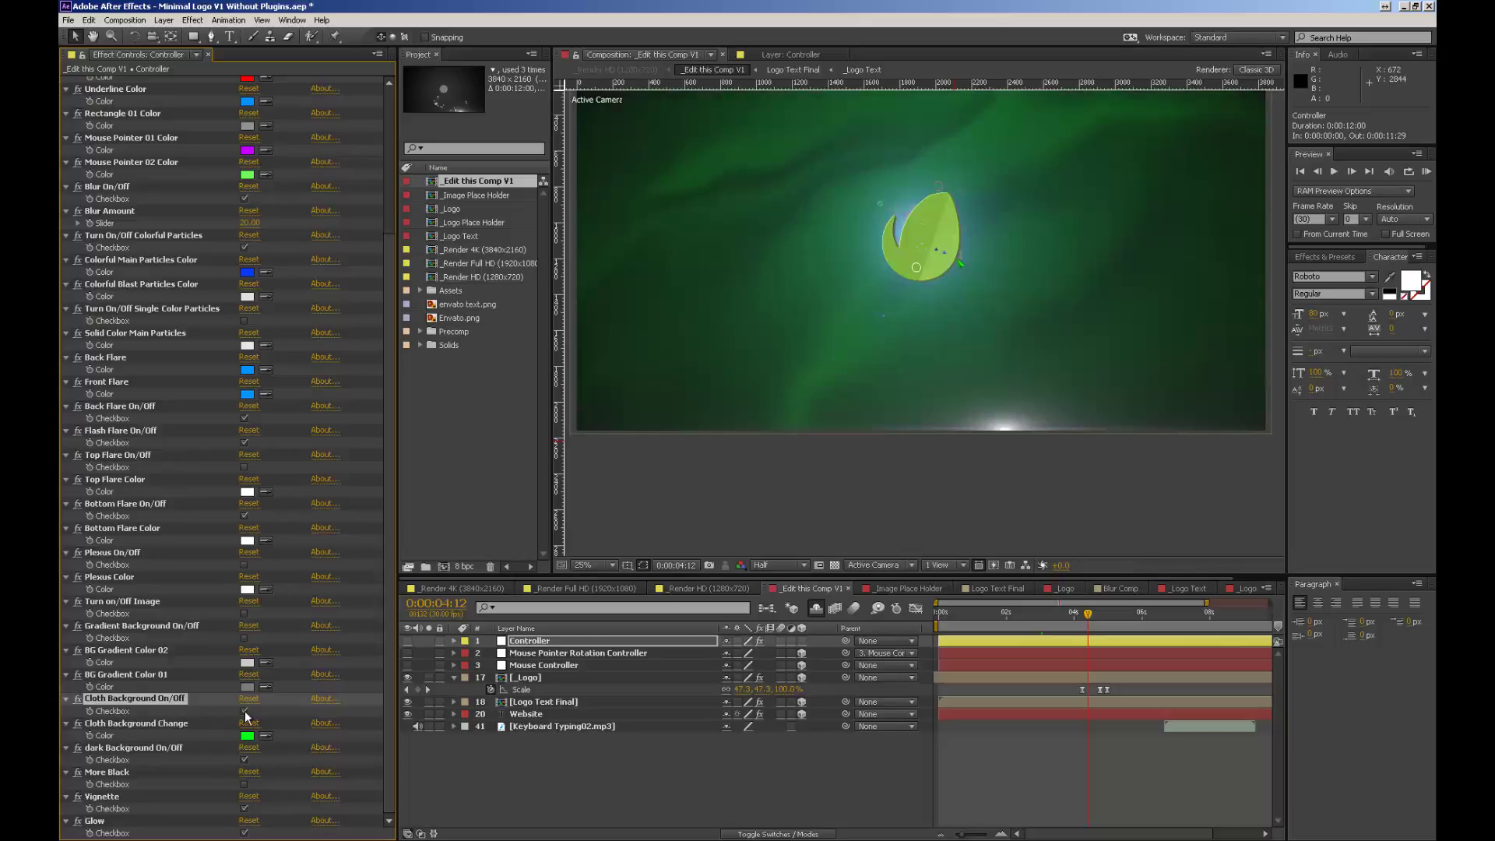
pyautogui.click(131, 748)
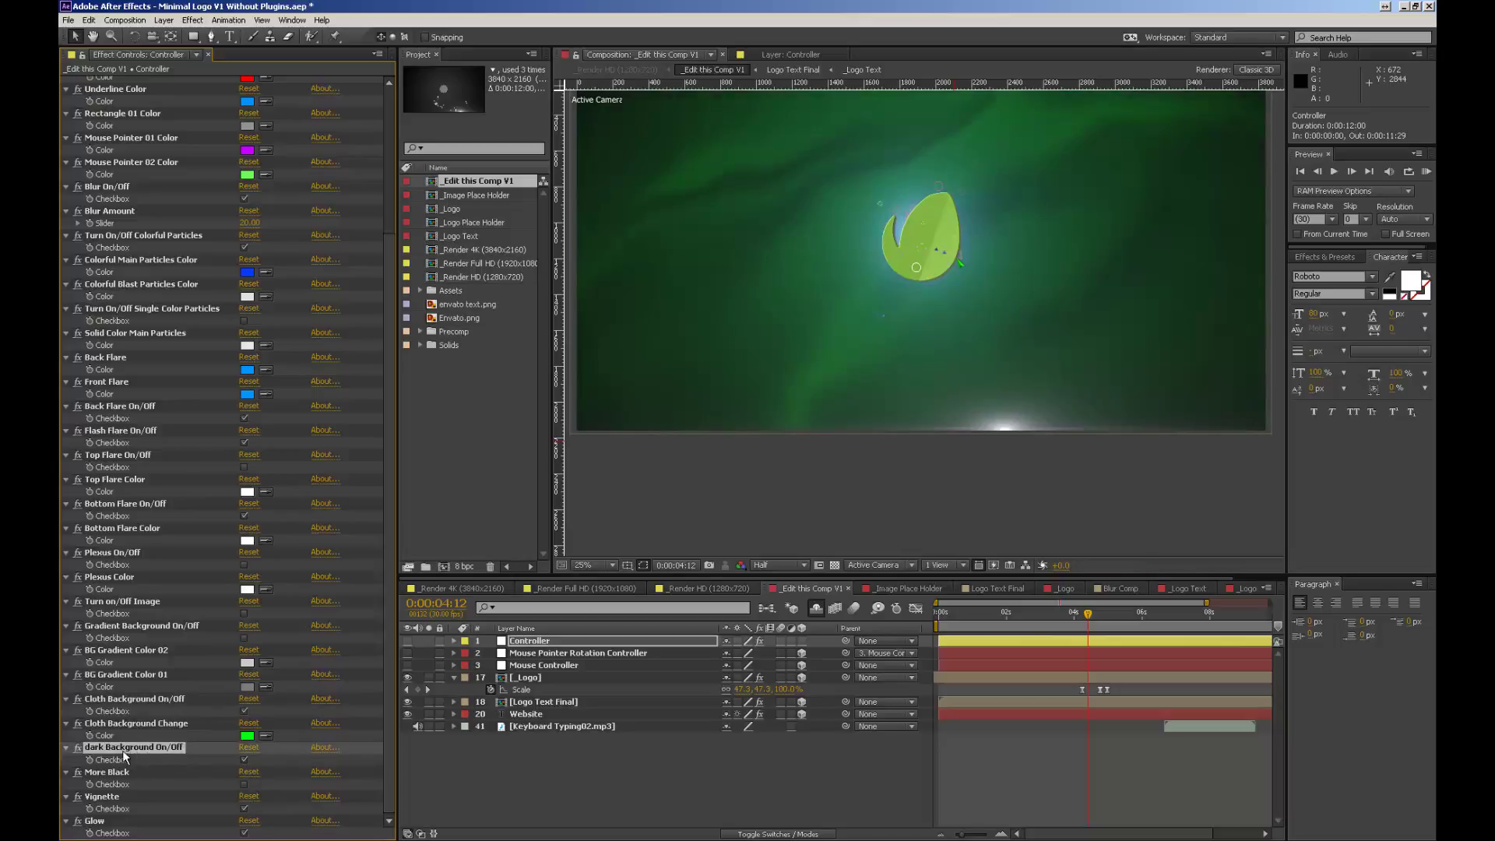
pyautogui.click(244, 760)
# Step: Turn on the gradient background and turn off the cloth background on the Controller
pyautogui.click(245, 639)
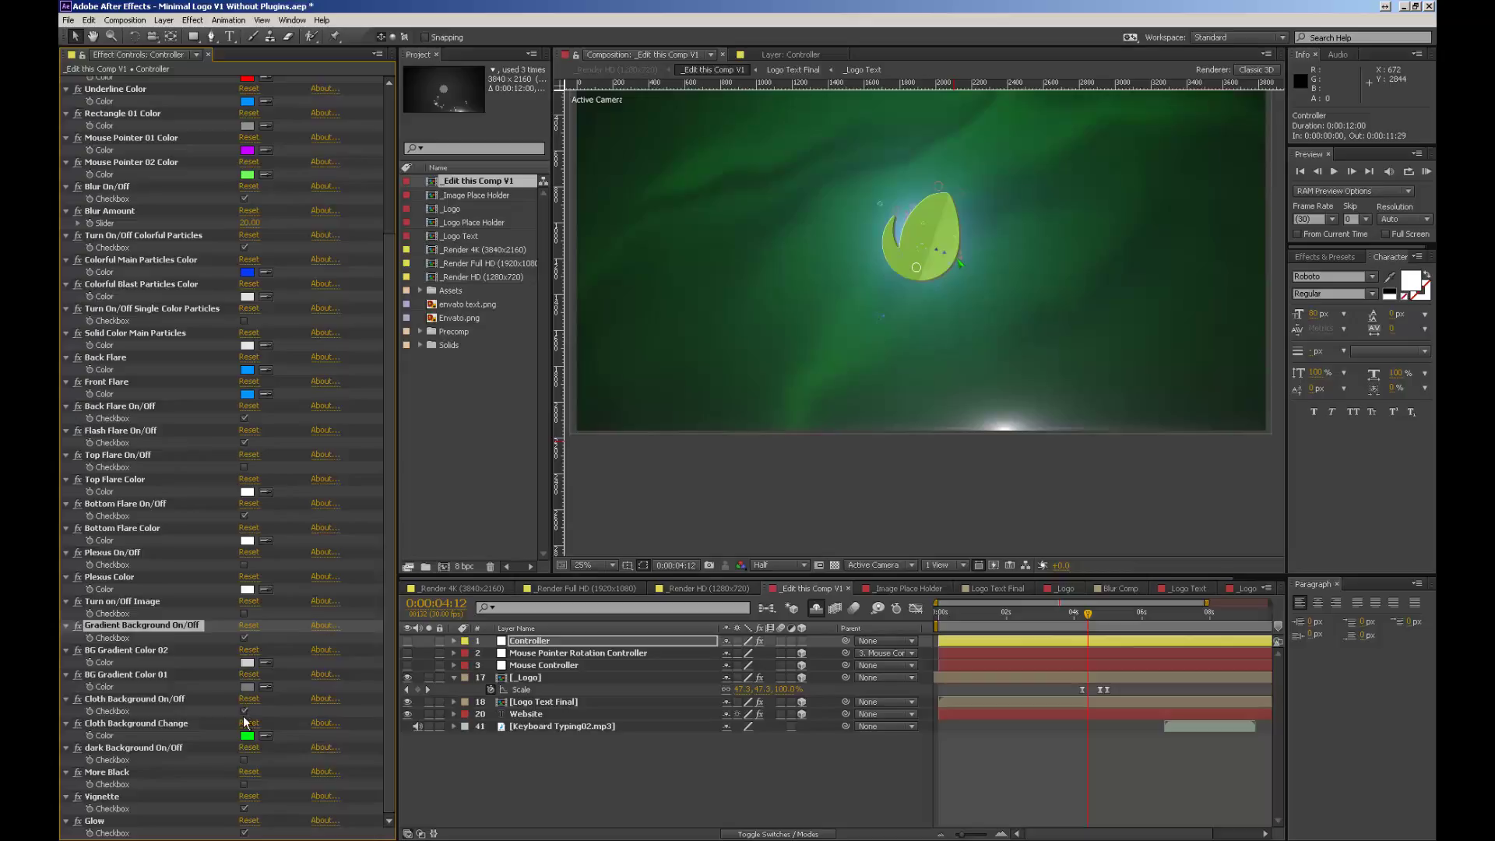
pyautogui.click(244, 711)
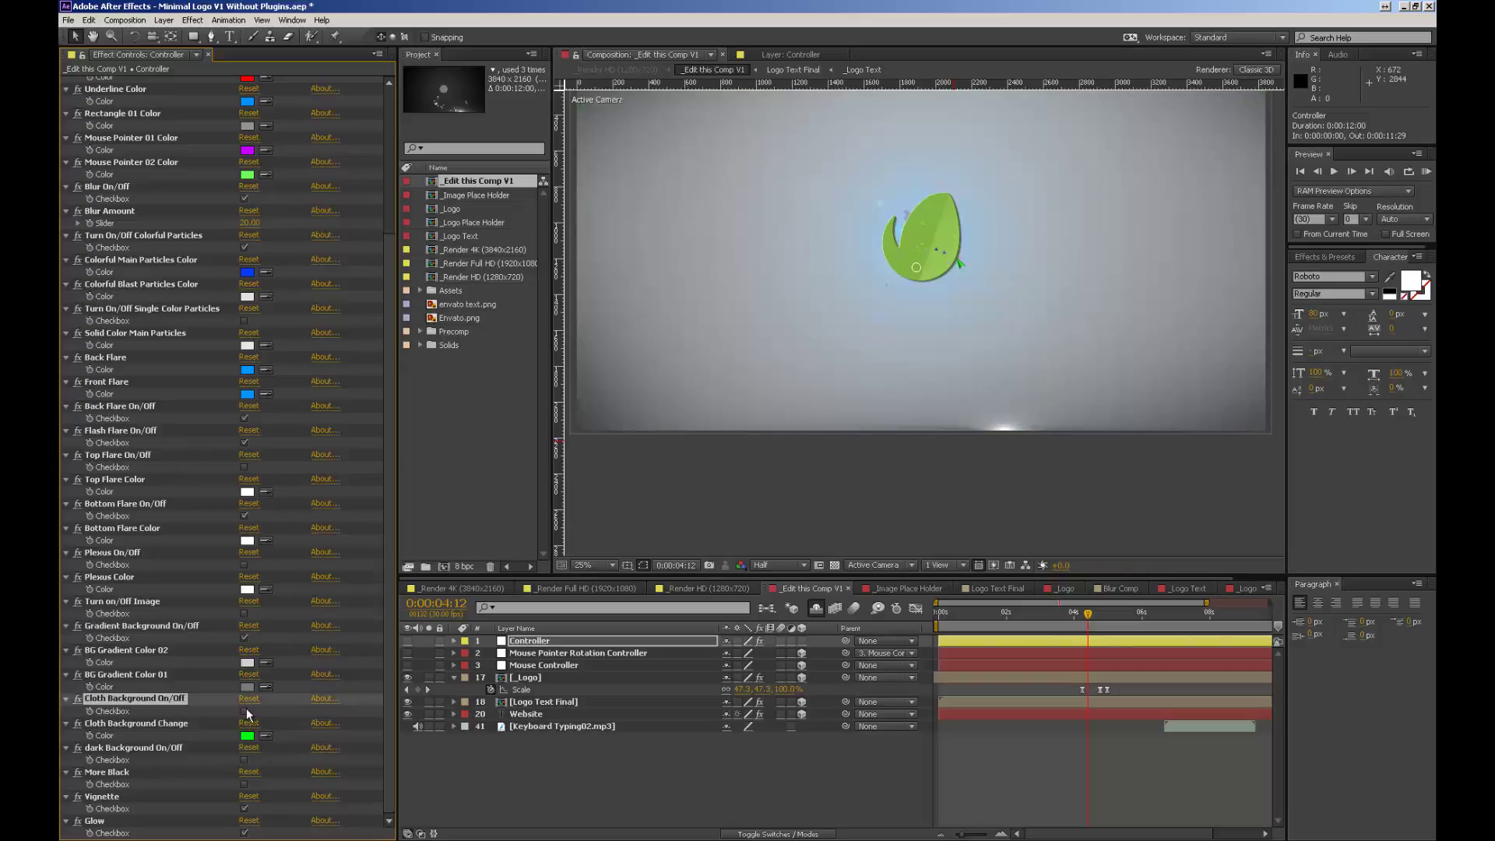
pyautogui.scroll(-1, 814, 469)
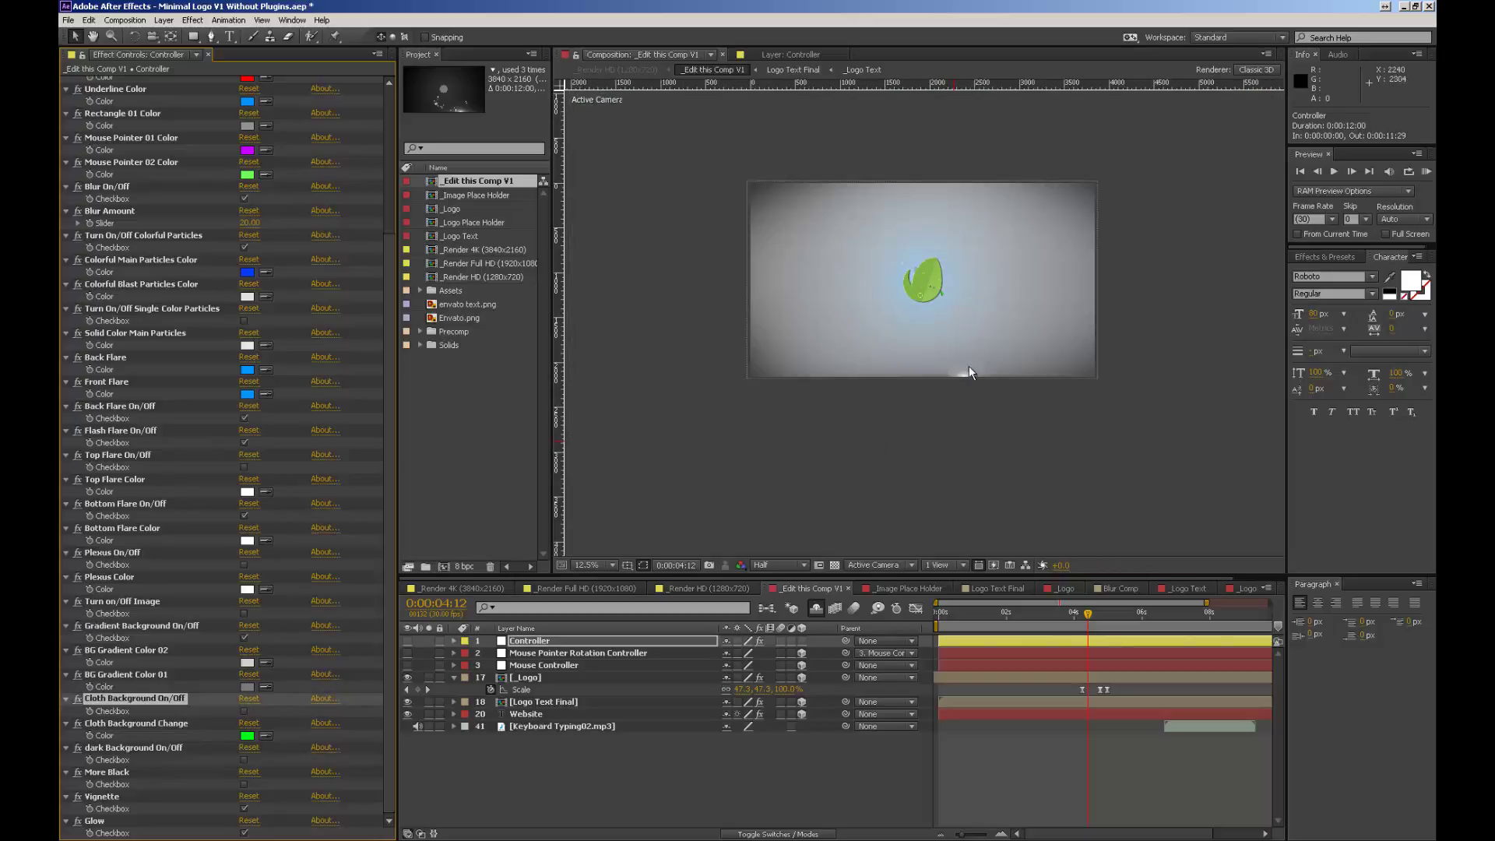
# Step: Turn on the background image and turn off the gradient background on the Controller
pyautogui.click(245, 613)
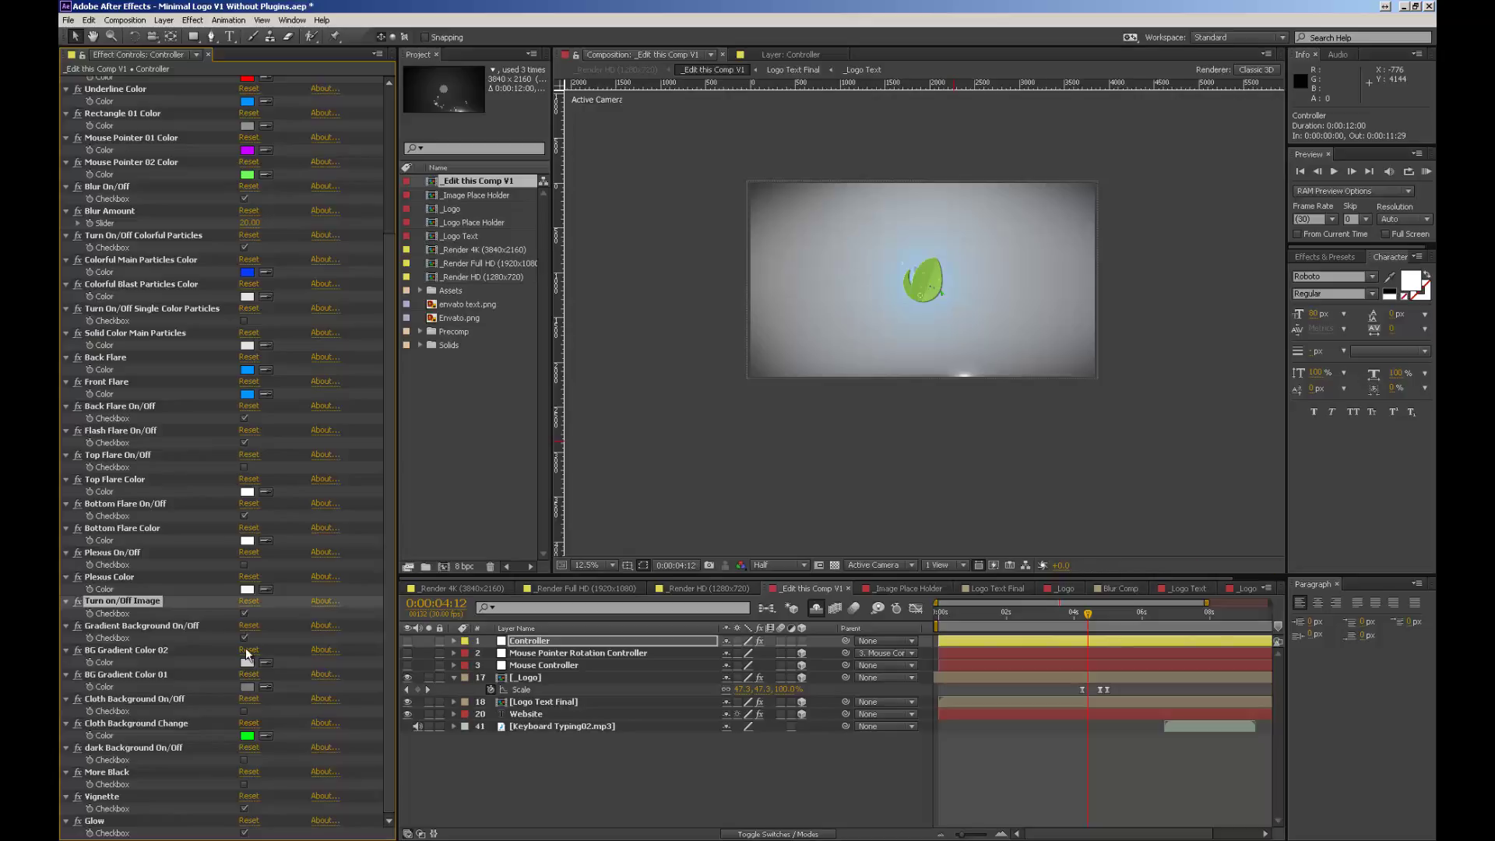
pyautogui.click(244, 638)
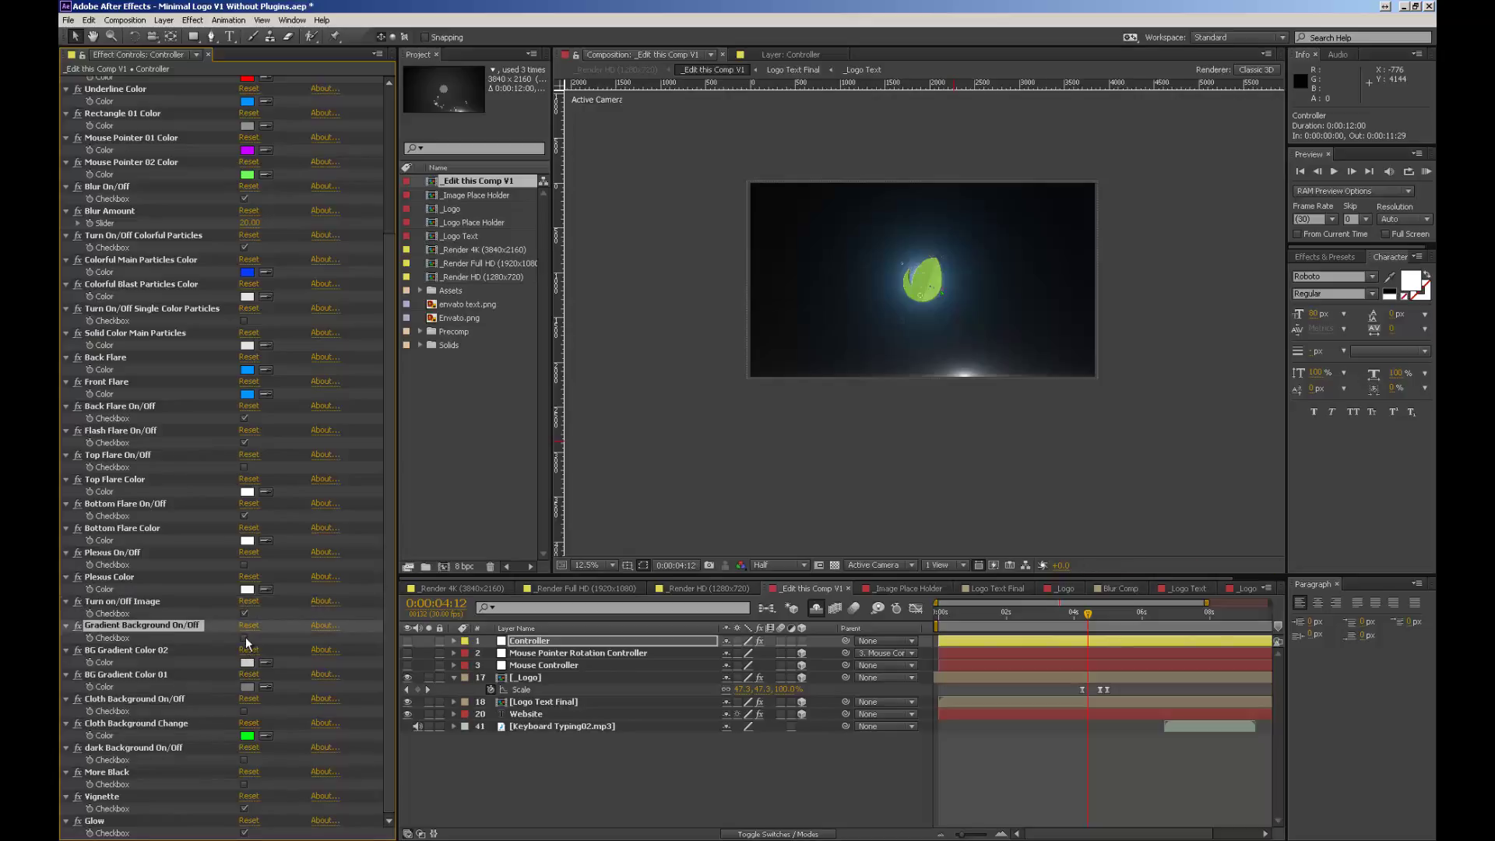
pyautogui.click(165, 600)
# Step: Import stock_2665.jpg from the Assets folder into the project
pyautogui.doubleClick(447, 391)
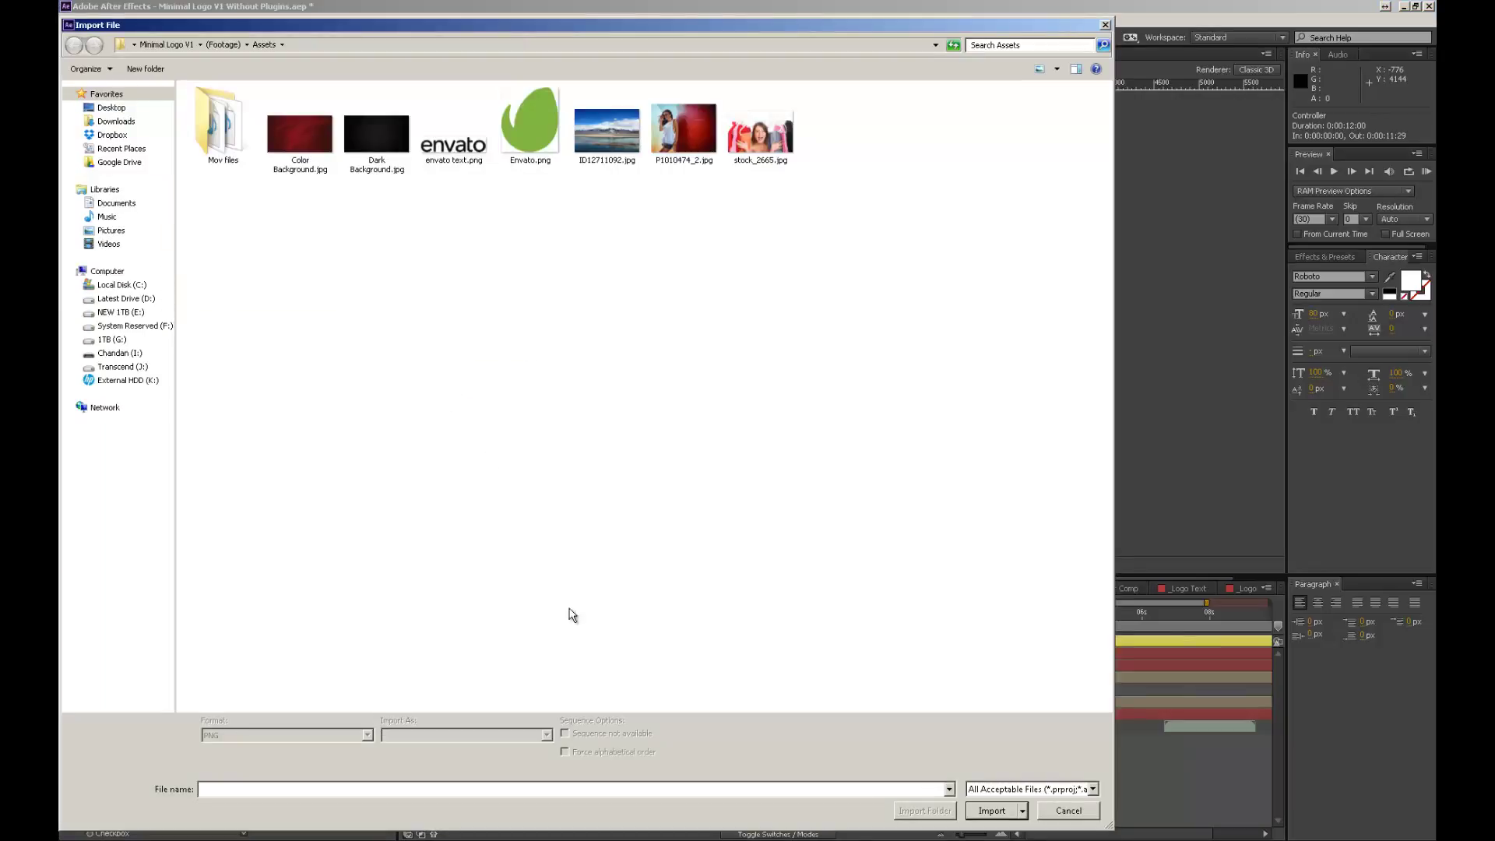
pyautogui.click(760, 138)
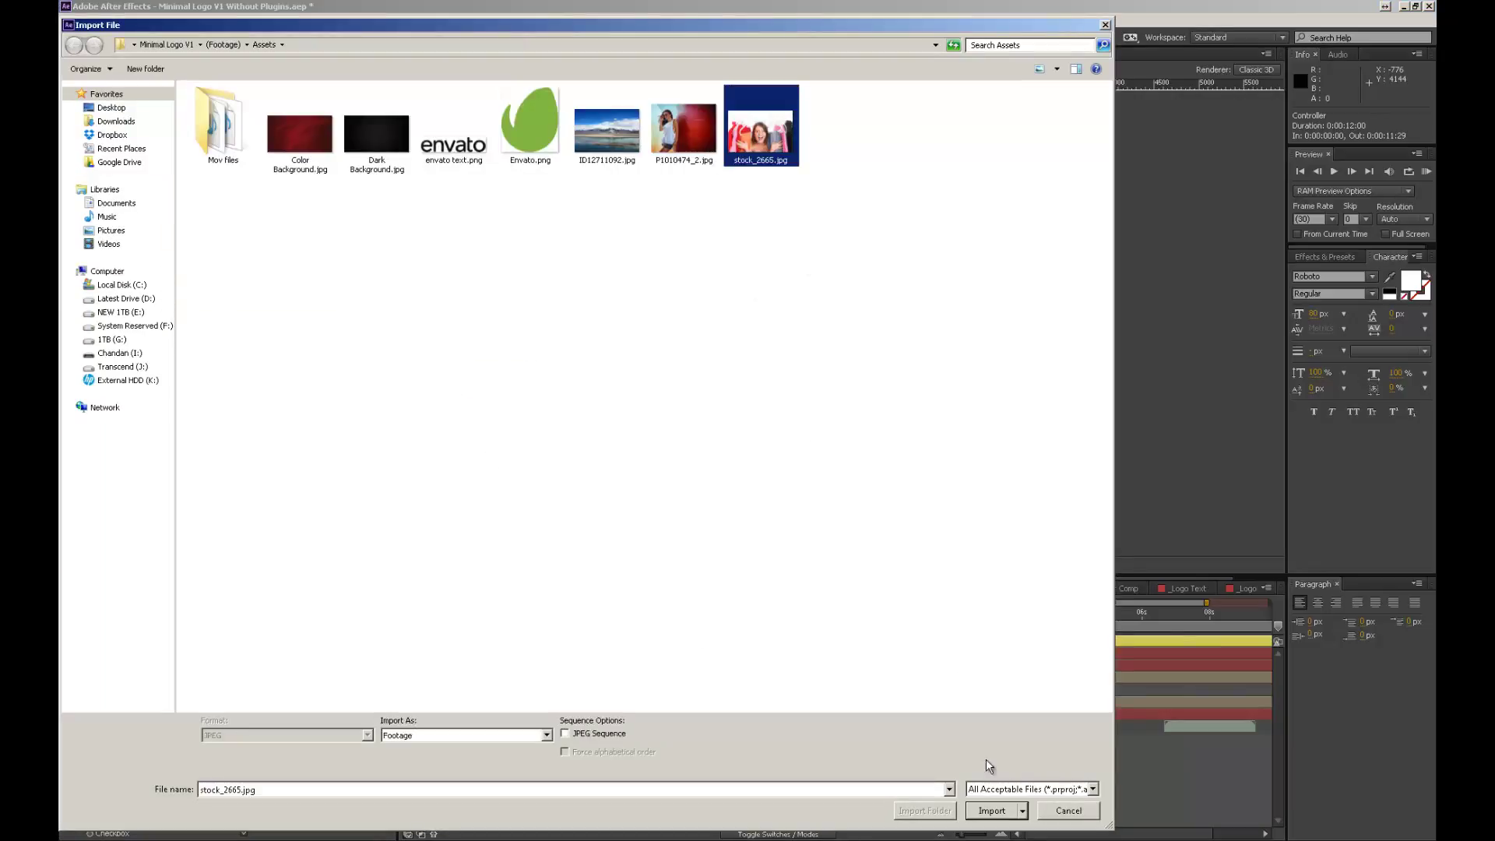
pyautogui.click(994, 809)
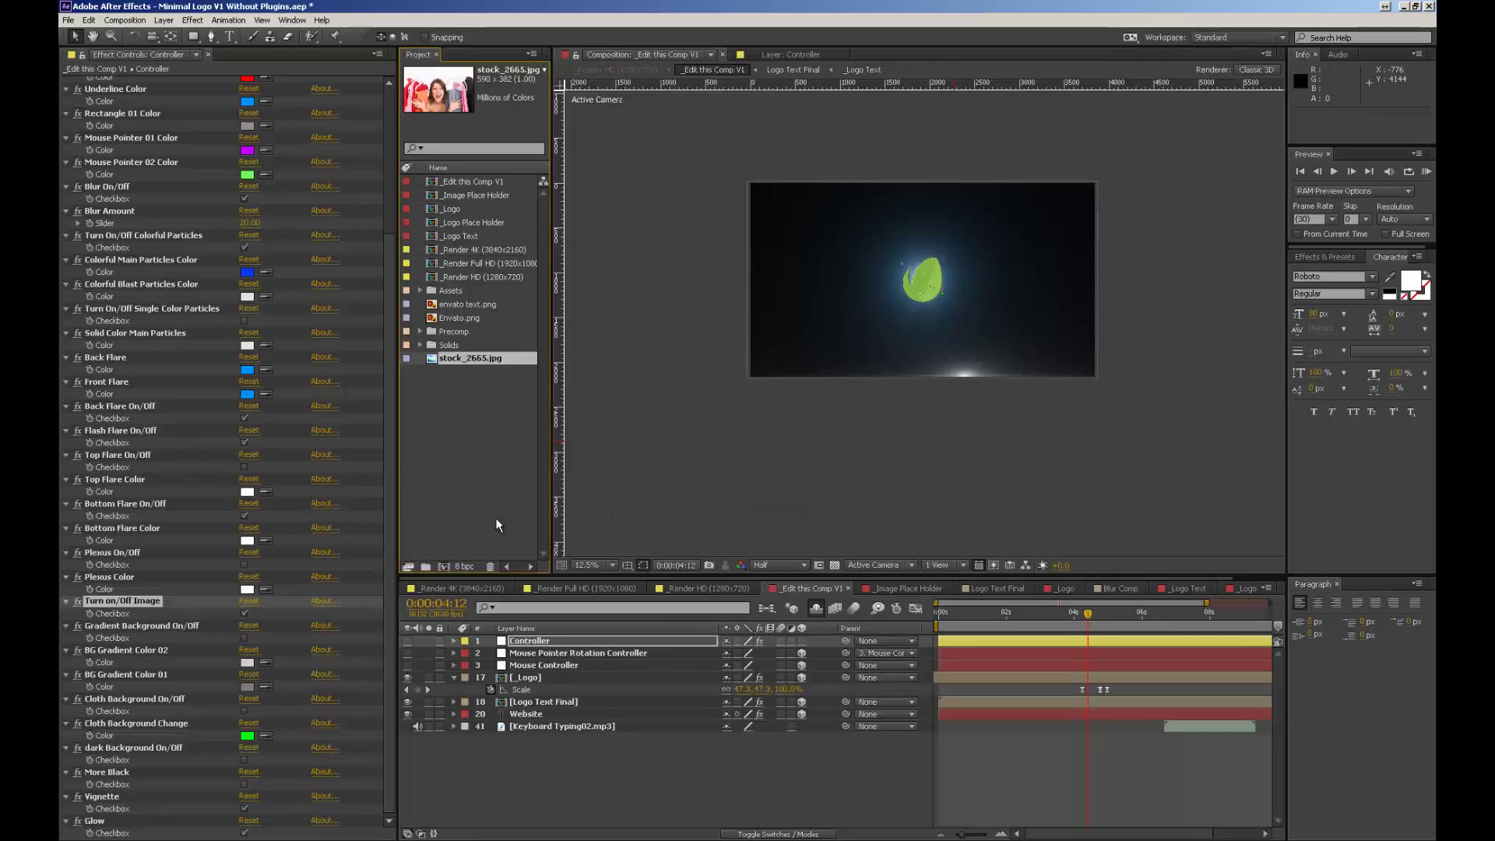
pyautogui.click(447, 360)
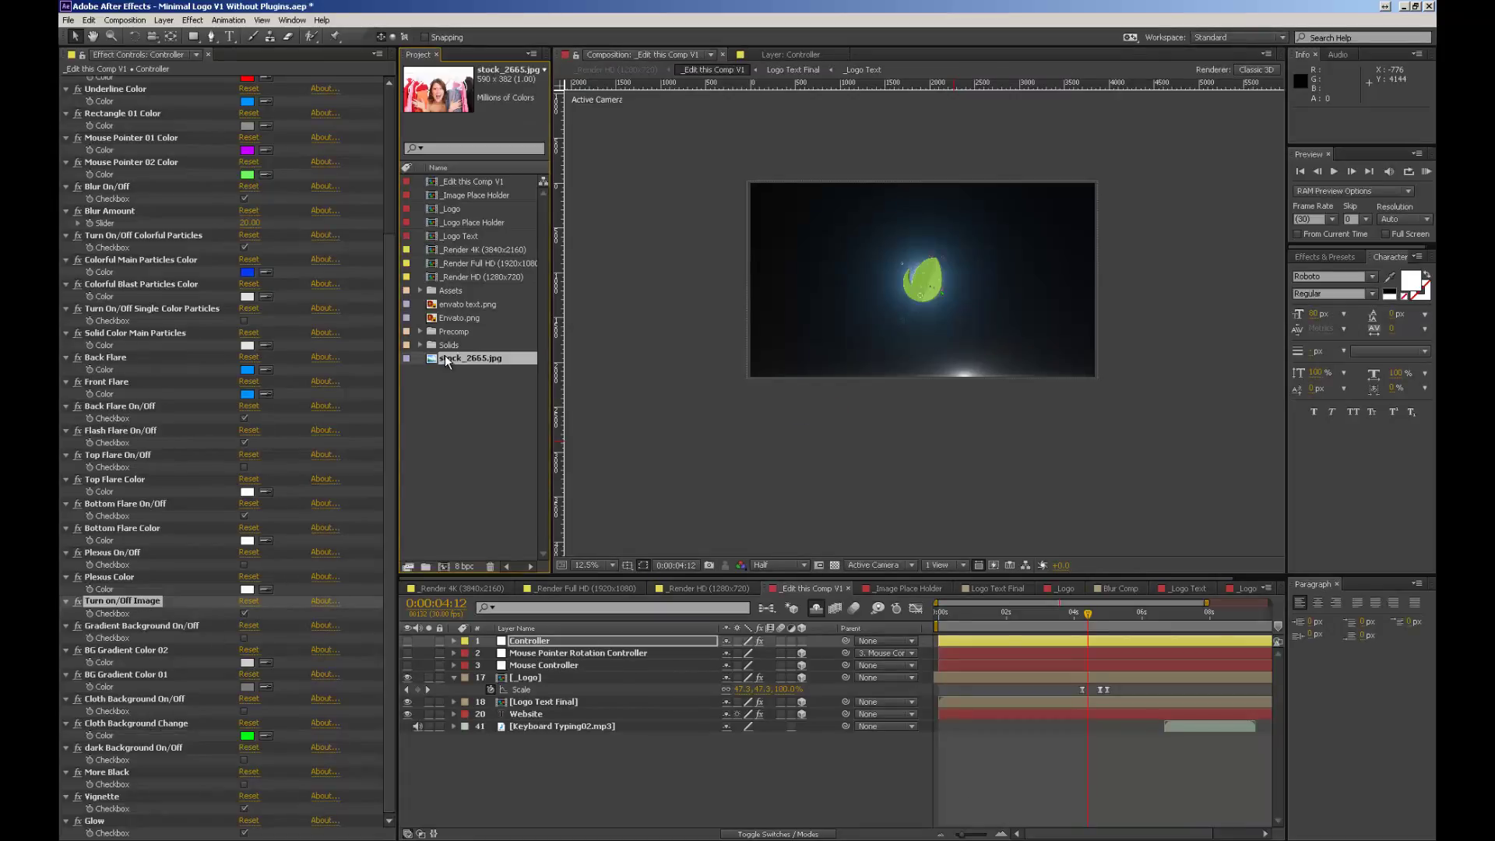
# Step: Place stock_2665.jpg at the center of the _Image Place Holder composition and fit it to the composition width
pyautogui.doubleClick(474, 194)
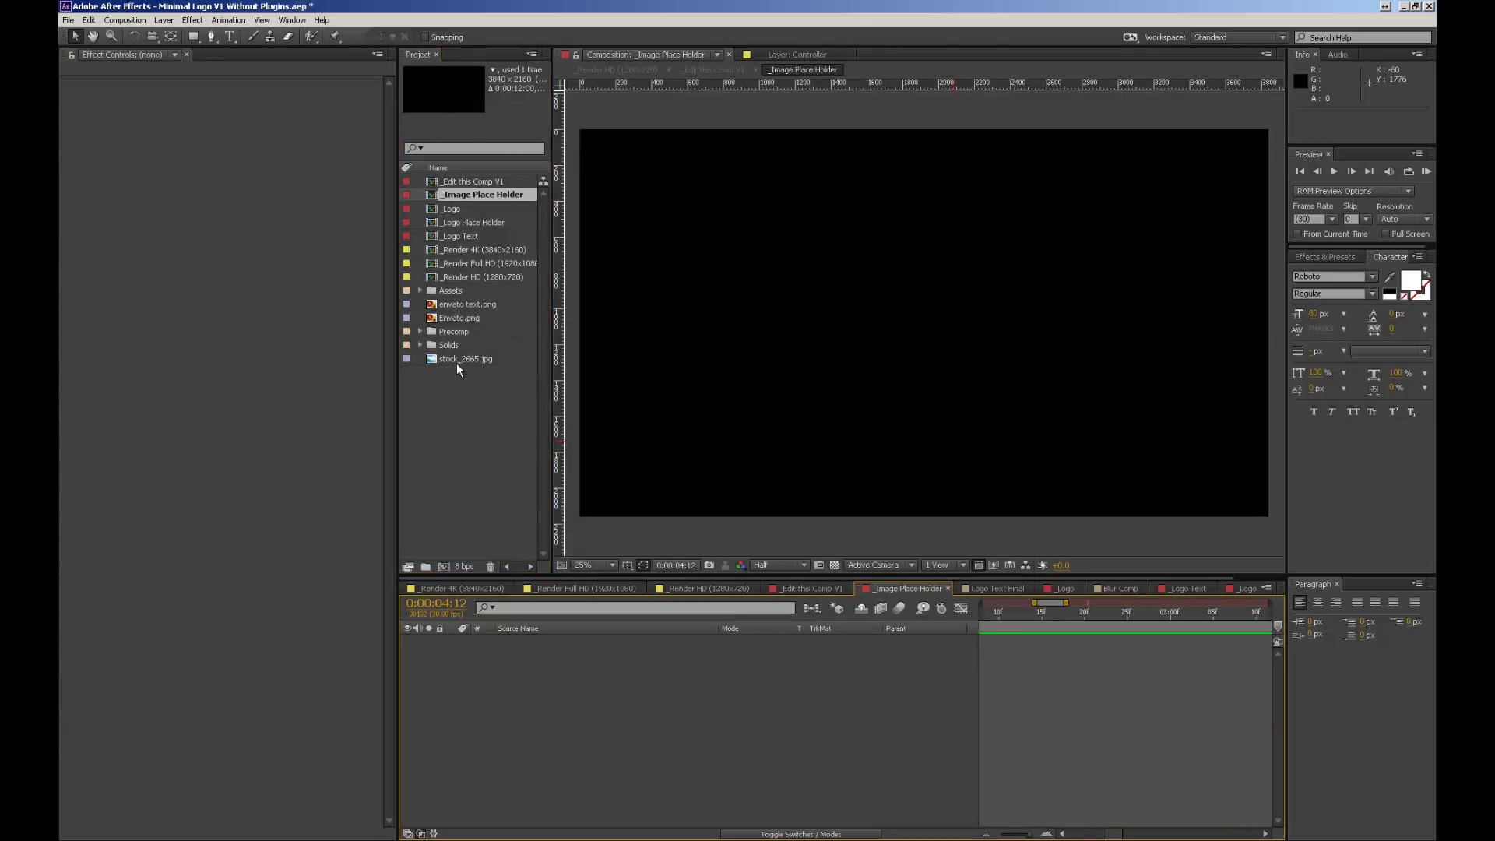
pyautogui.moveTo(457, 362); pyautogui.dragTo(929, 322)
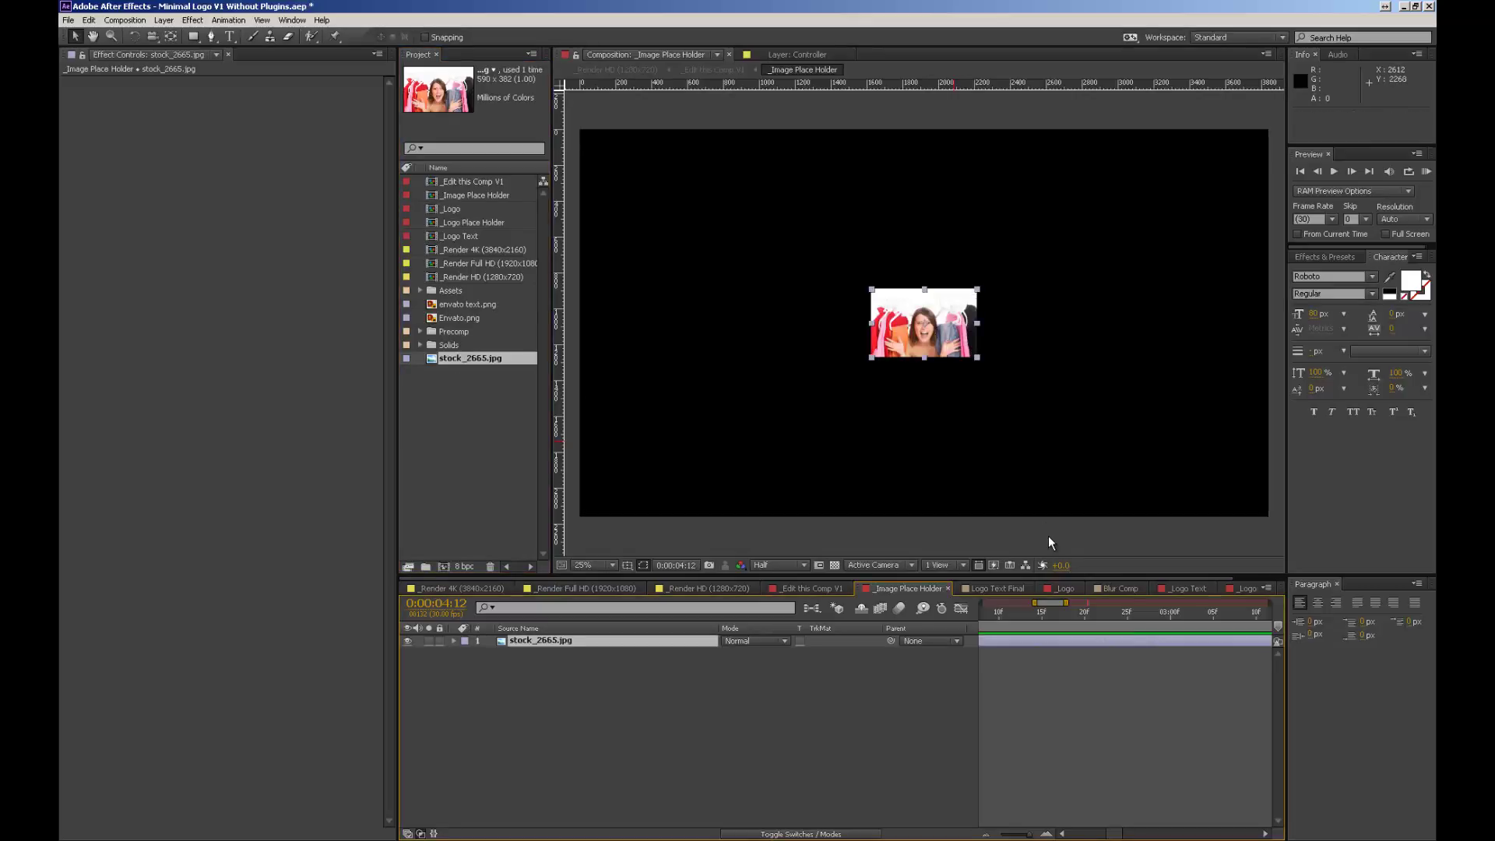
pyautogui.hotkey('ctrl', 'alt', 'shift', 'h')
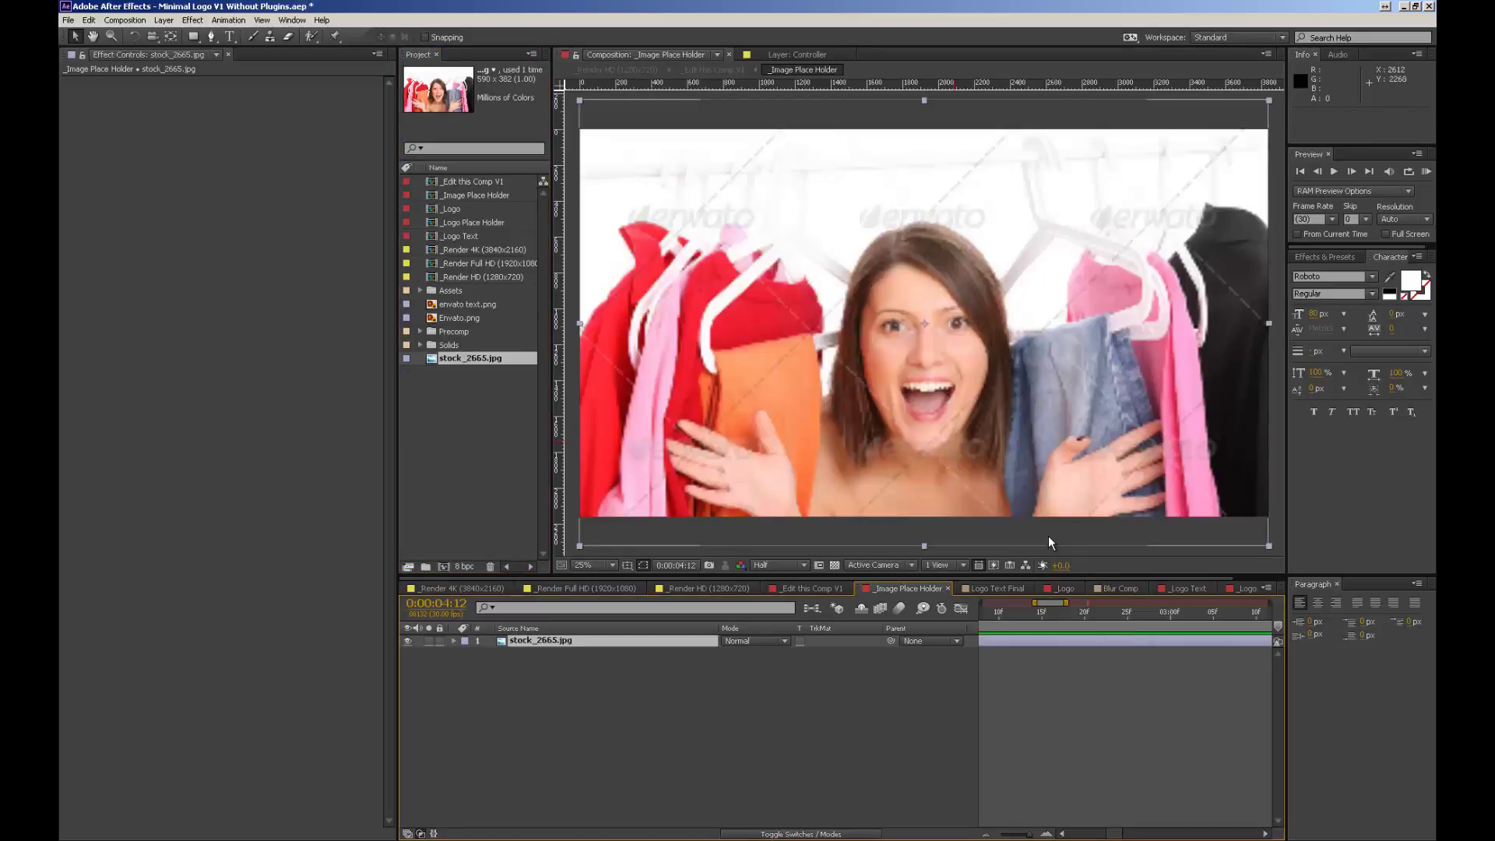
# Step: Check the image background in the _Render HD (1280x720) composition and return to _Edit this Comp V1
pyautogui.click(745, 583)
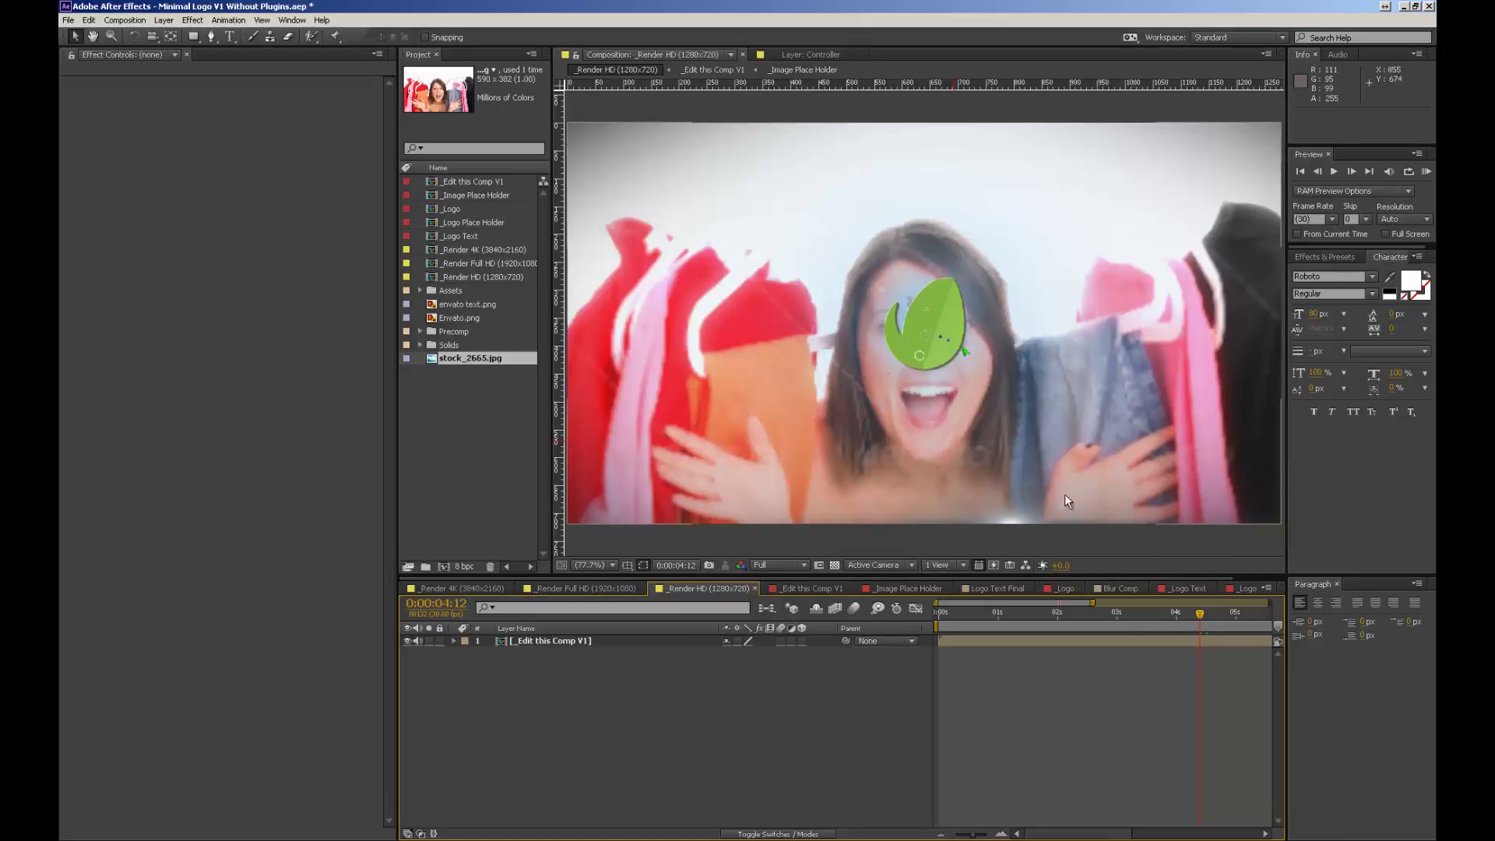
pyautogui.scroll(1, 1063, 494)
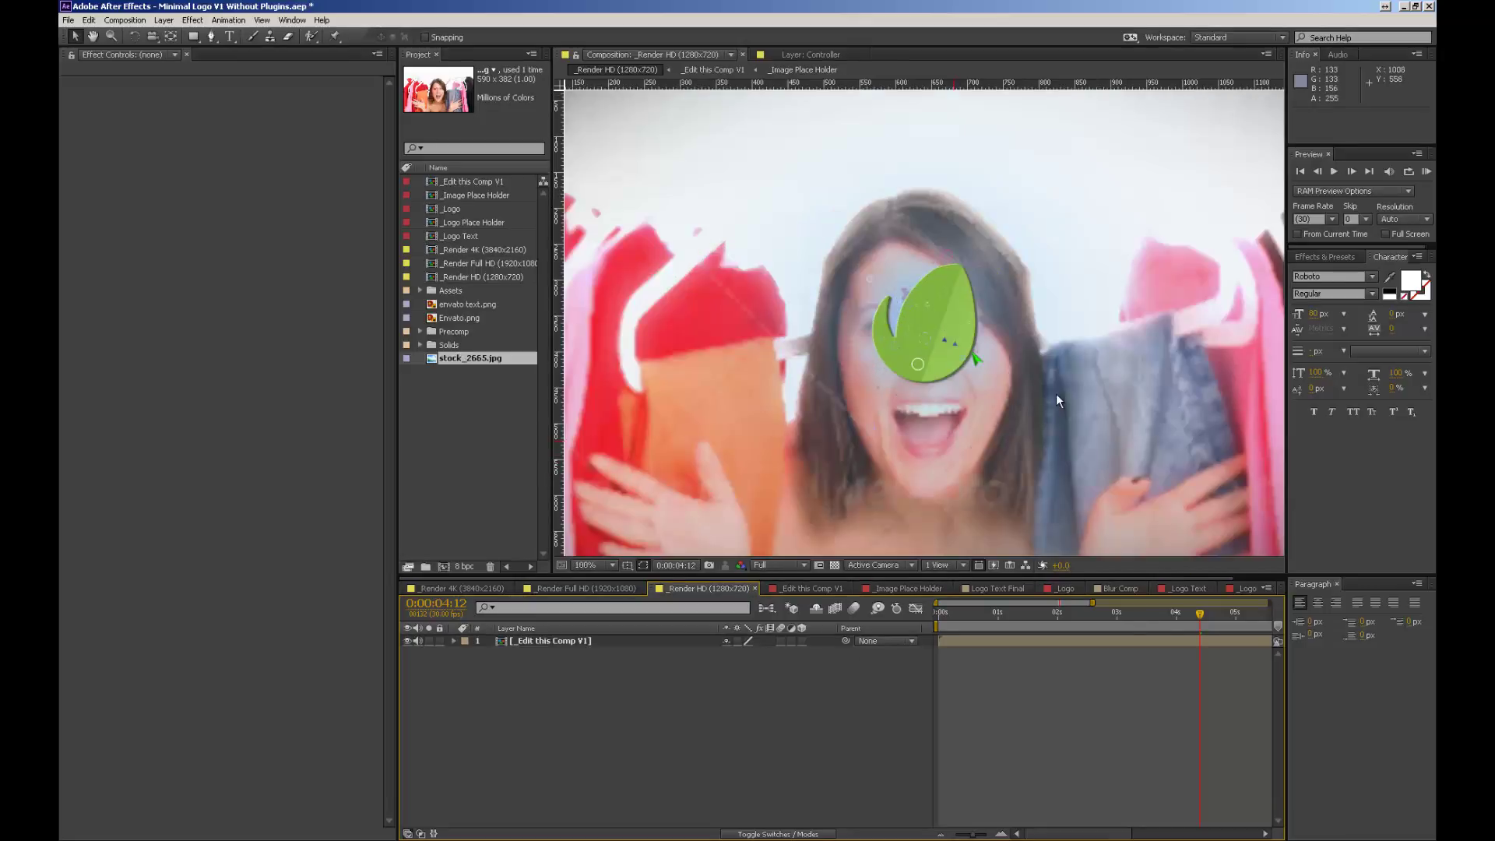
pyautogui.scroll(-2, 1056, 394)
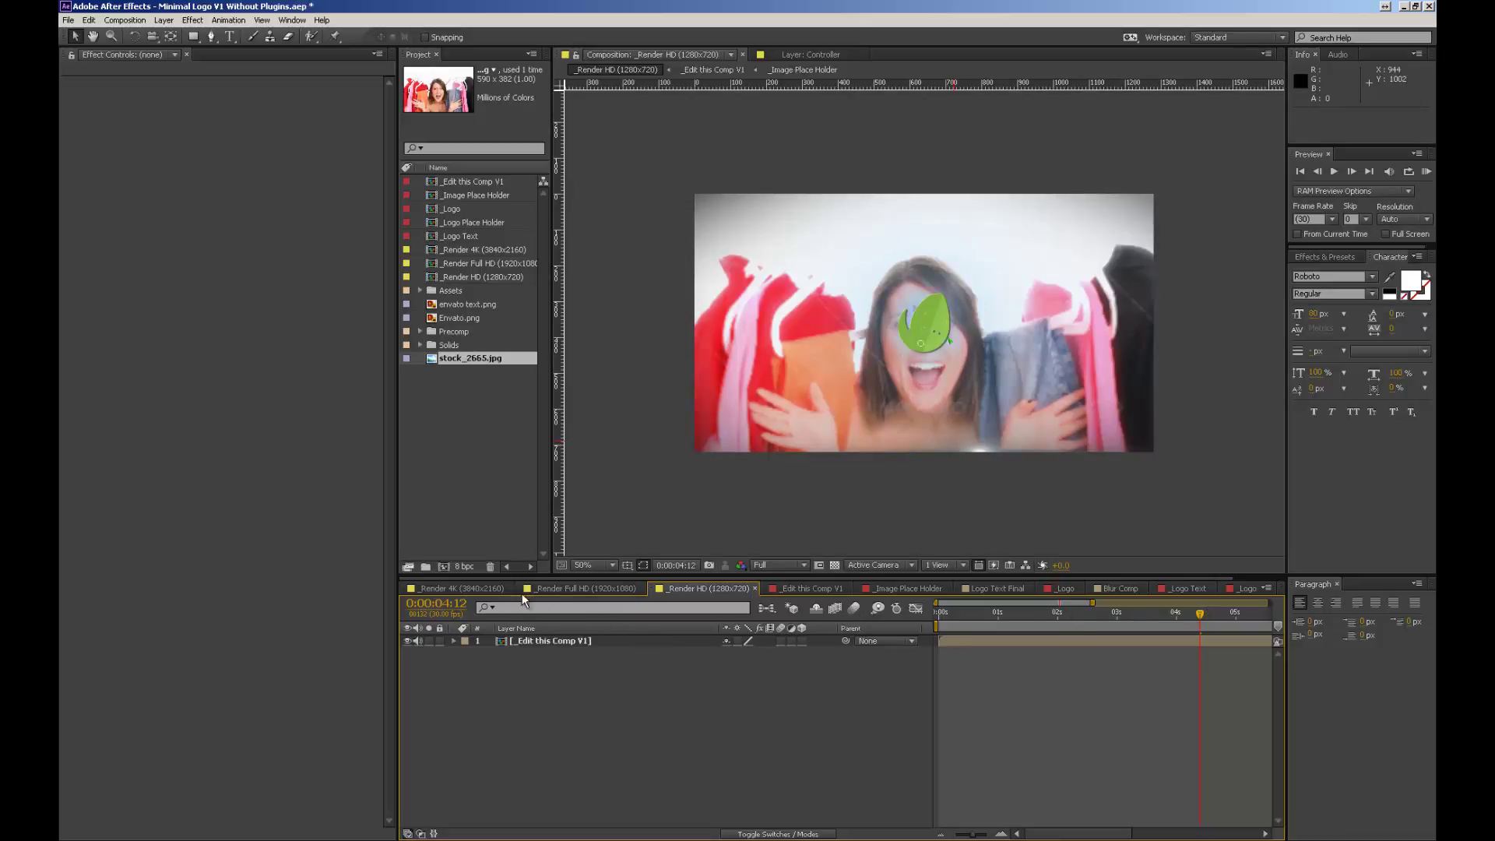
pyautogui.click(813, 589)
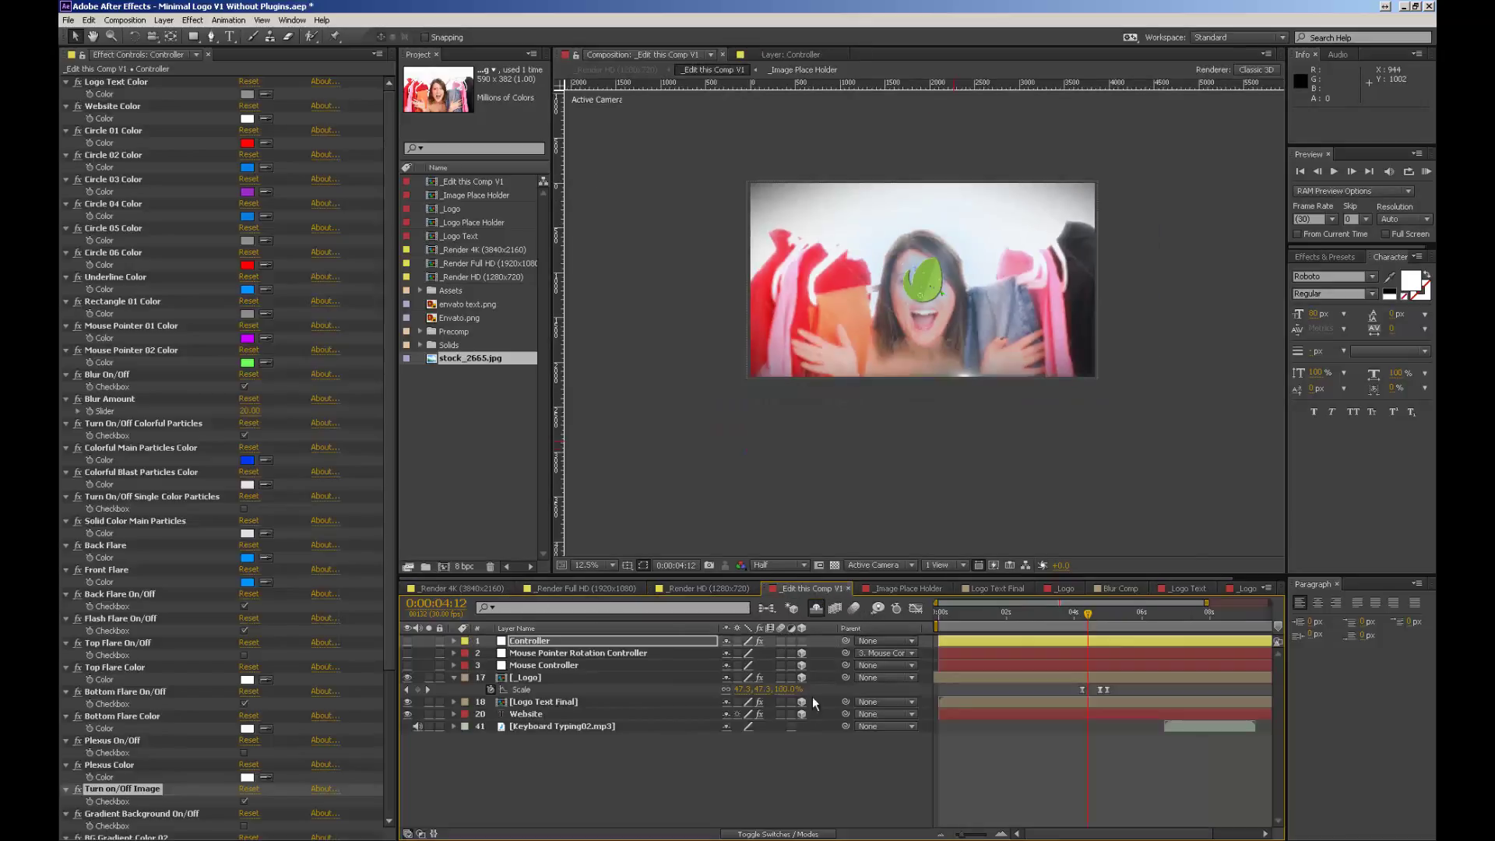
# Step: Try the dark background in place of the image on the Controller, undo it and turn the image back on
pyautogui.click(244, 802)
pyautogui.scroll(-3, 338, 702)
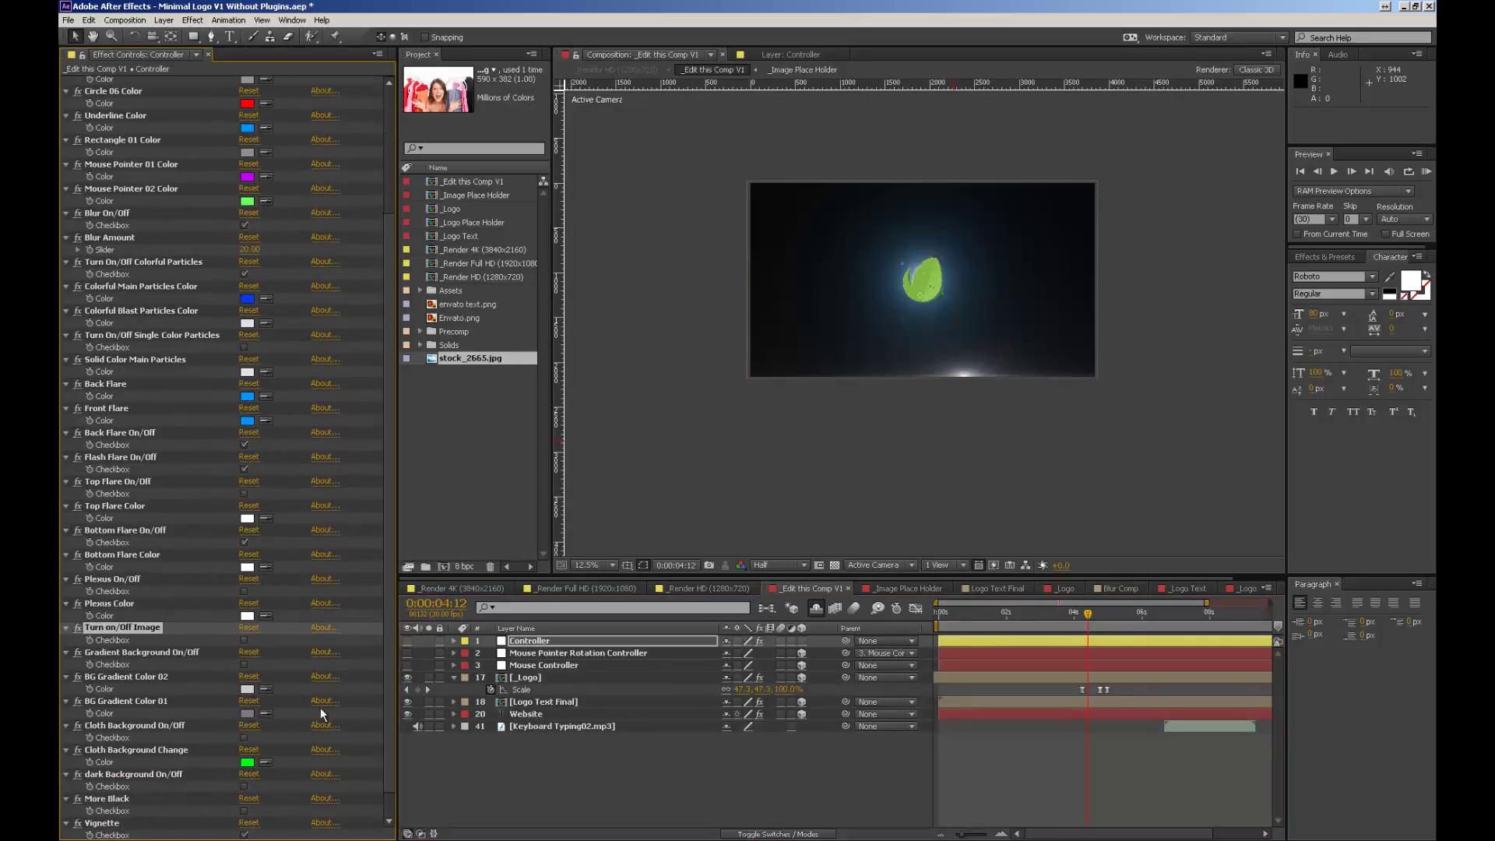
pyautogui.click(243, 787)
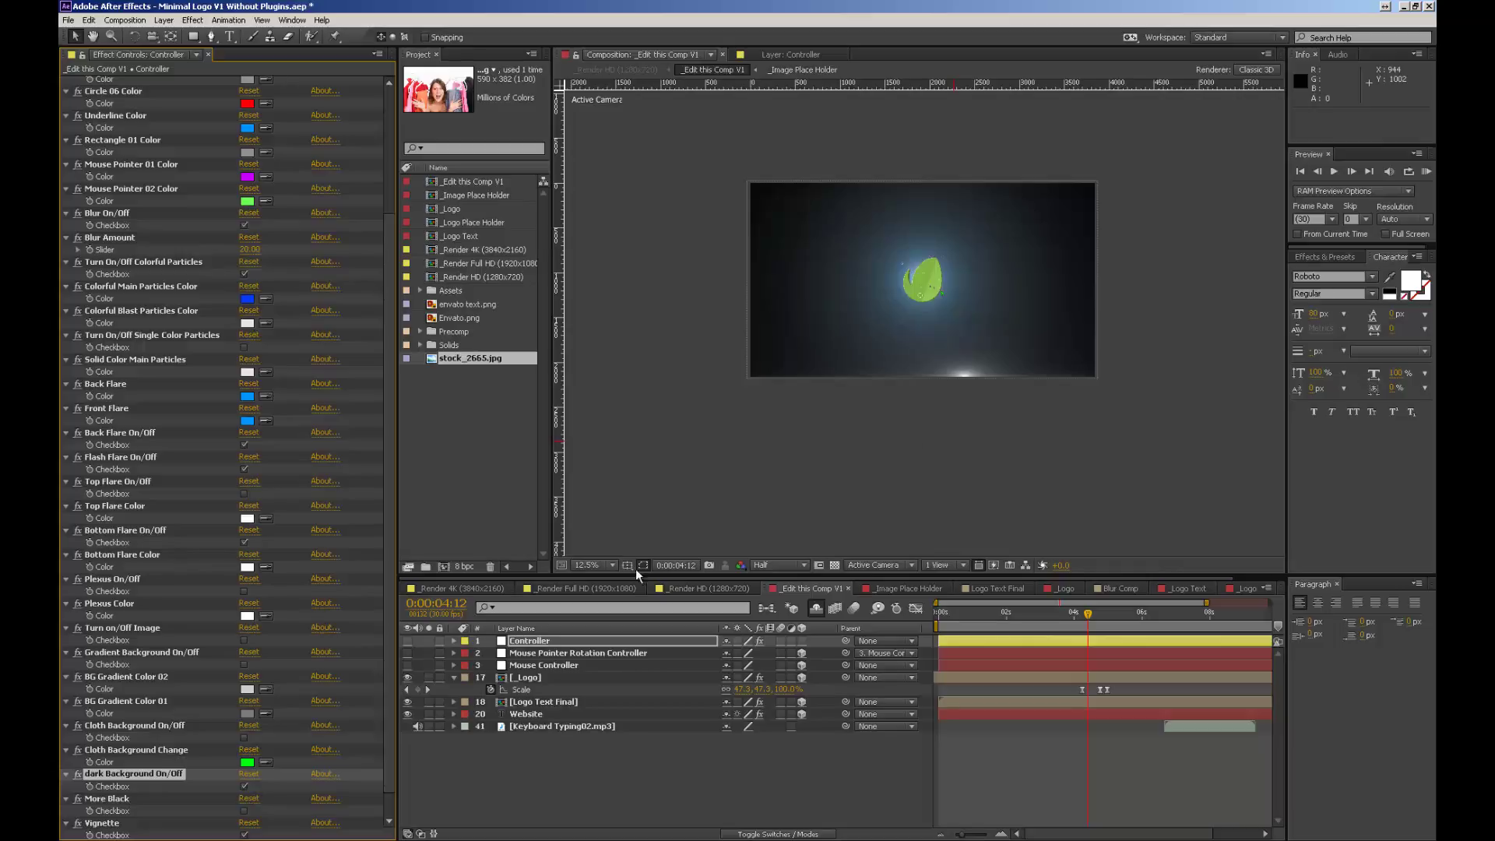
pyautogui.press('.')
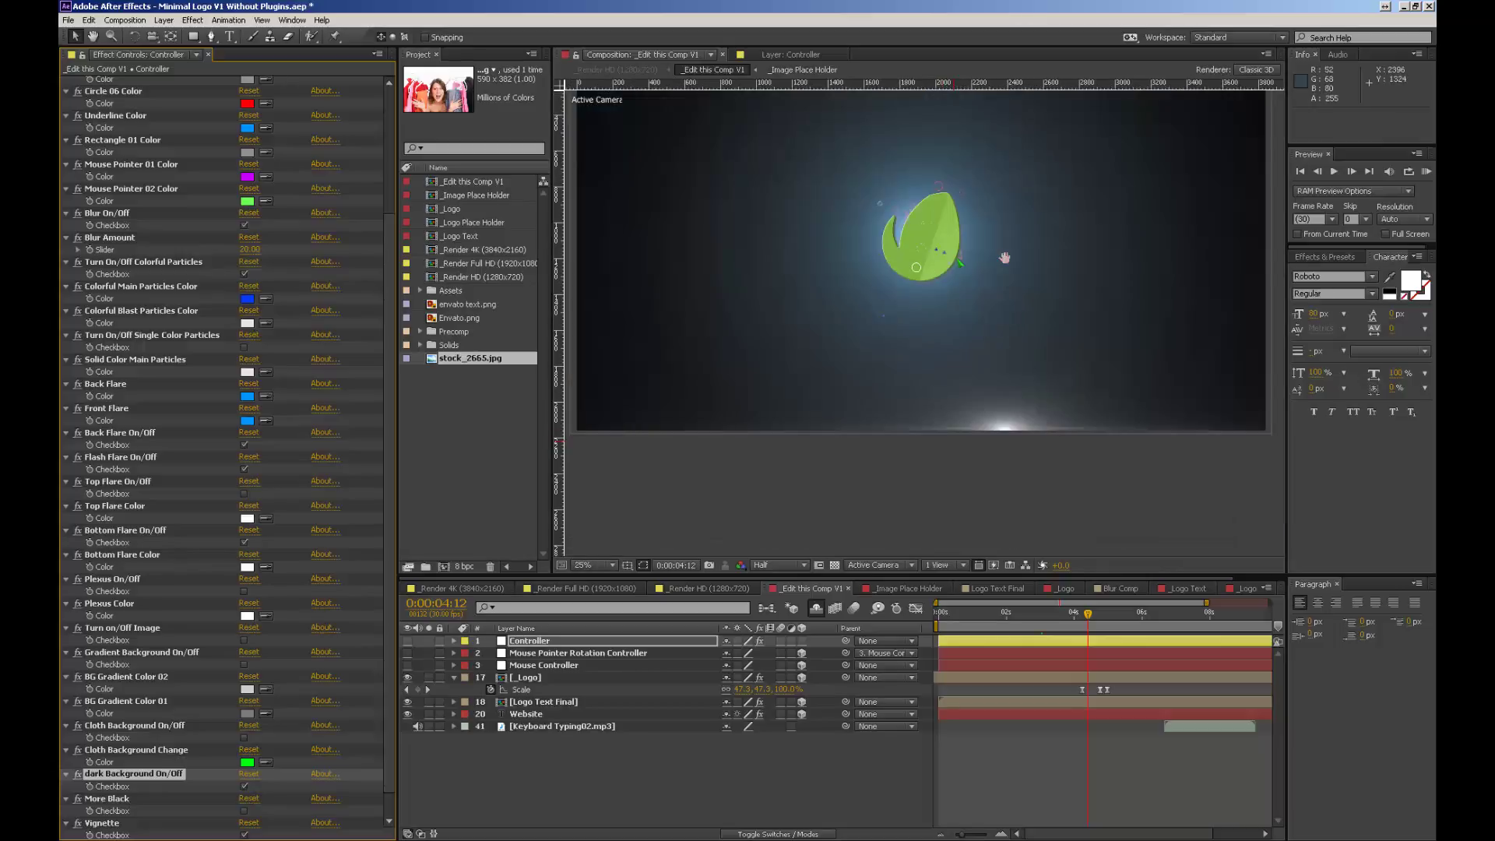
pyautogui.moveTo(855, 281); pyautogui.dragTo(861, 373)
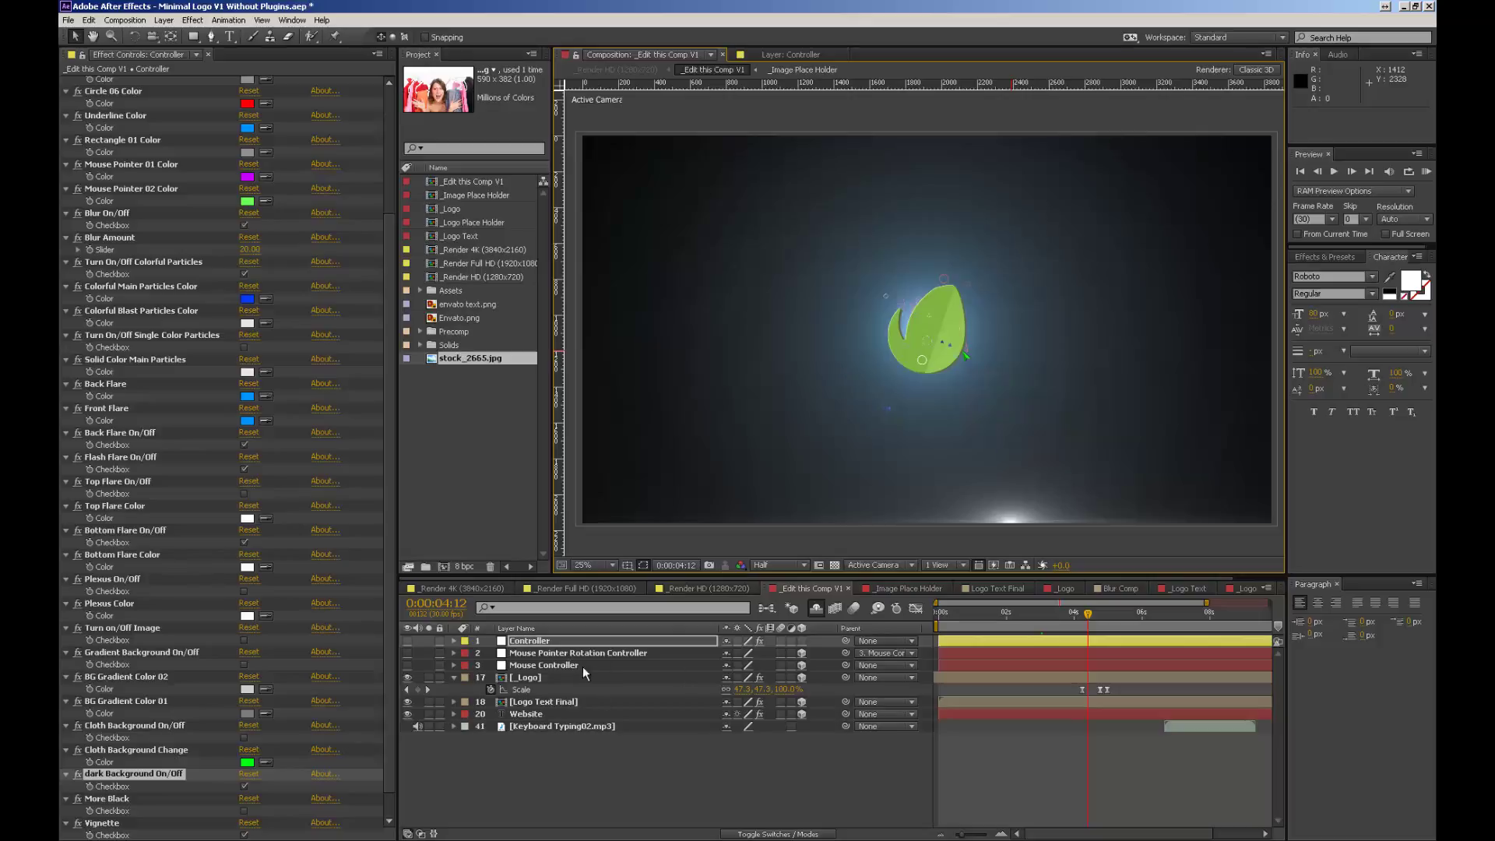
pyautogui.hotkey('ctrl', 'z')
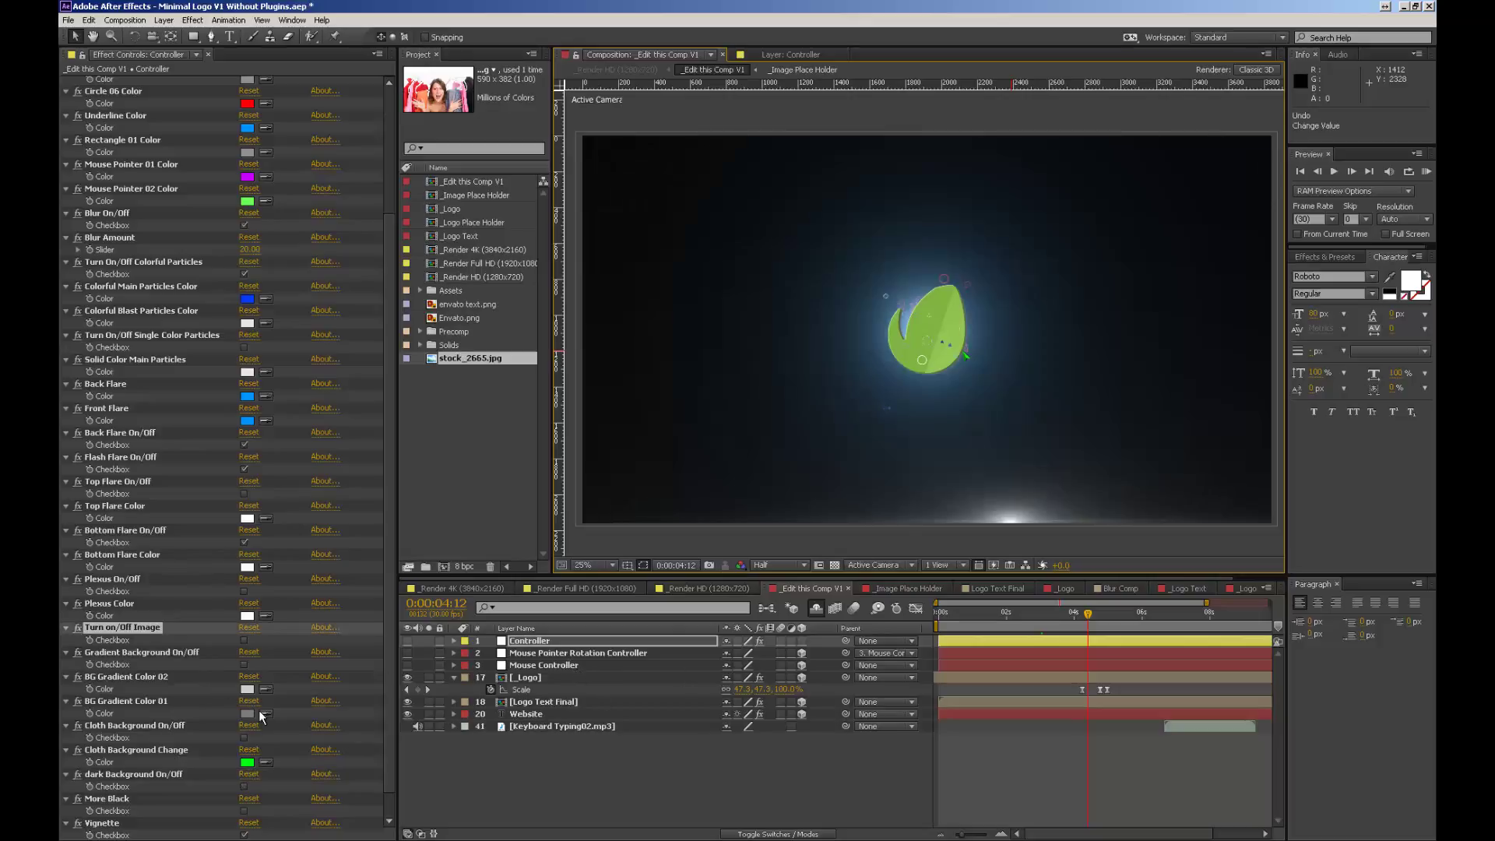
pyautogui.click(245, 640)
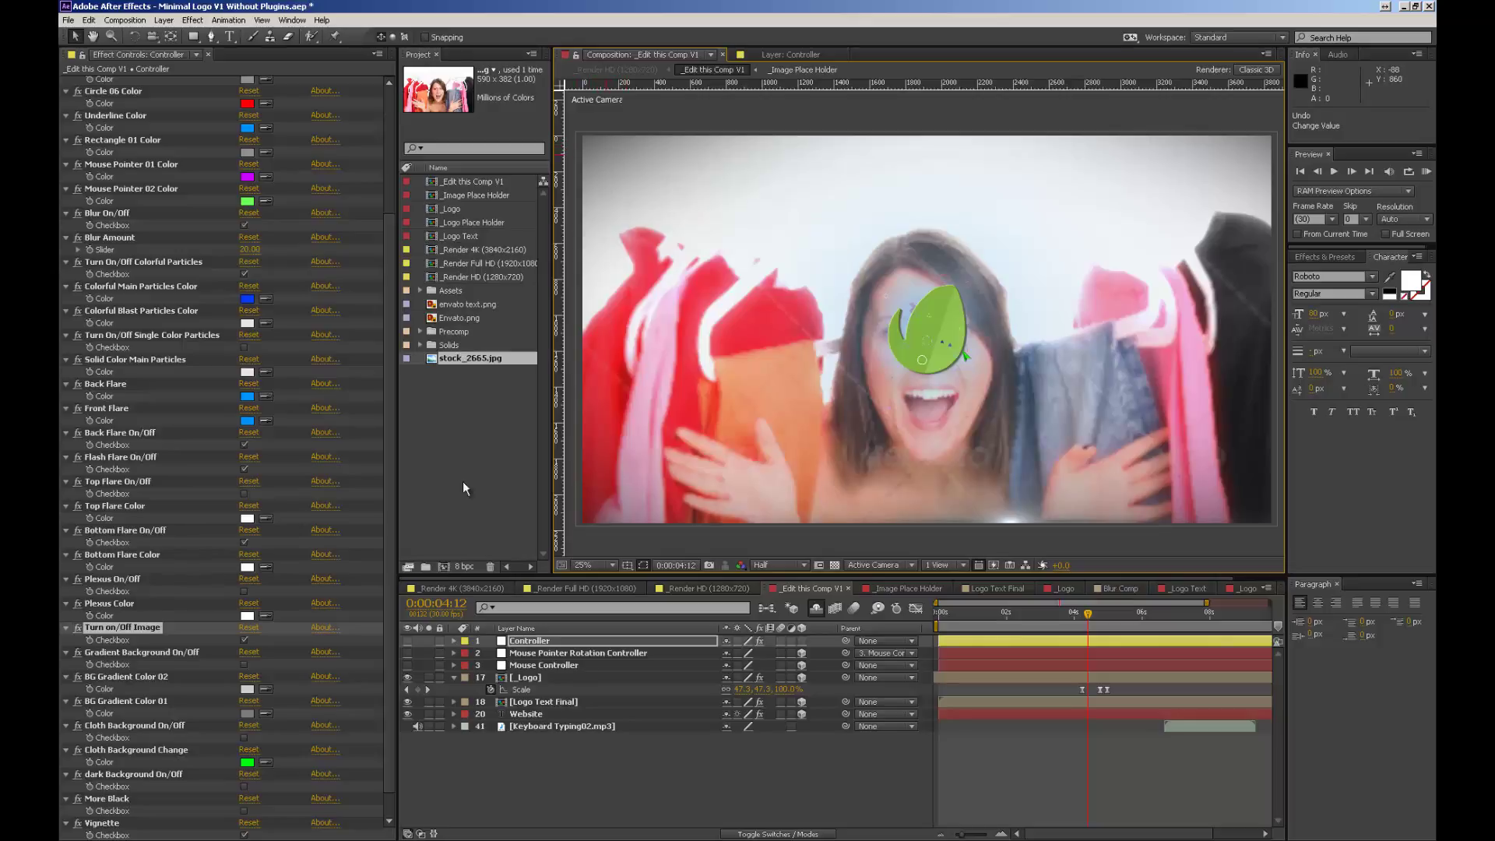
# Step: Turn off the Vignette effect on the Controller
pyautogui.scroll(3, 157, 563)
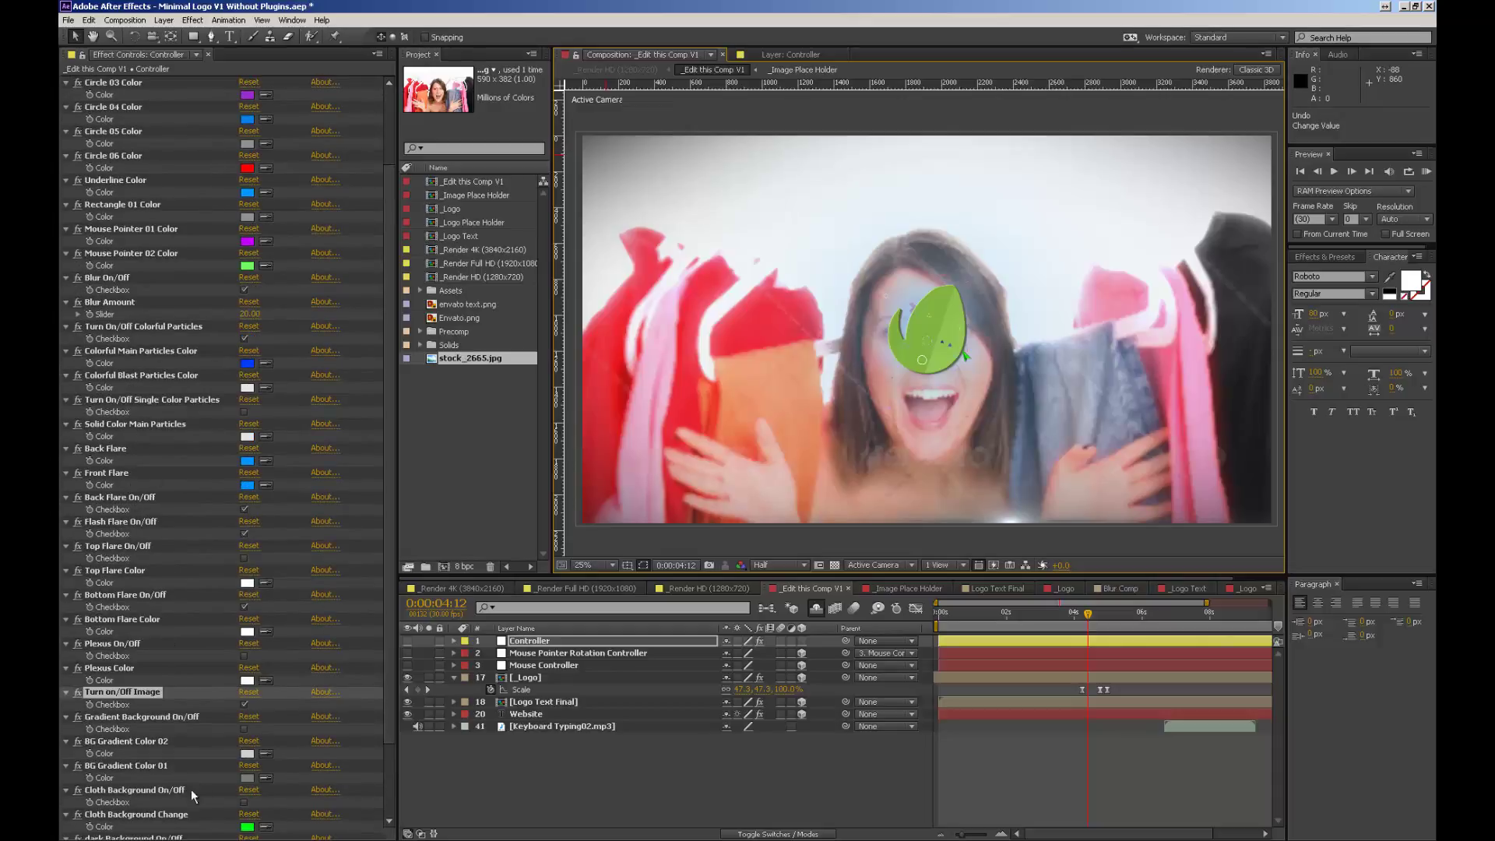
pyautogui.scroll(-4, 187, 788)
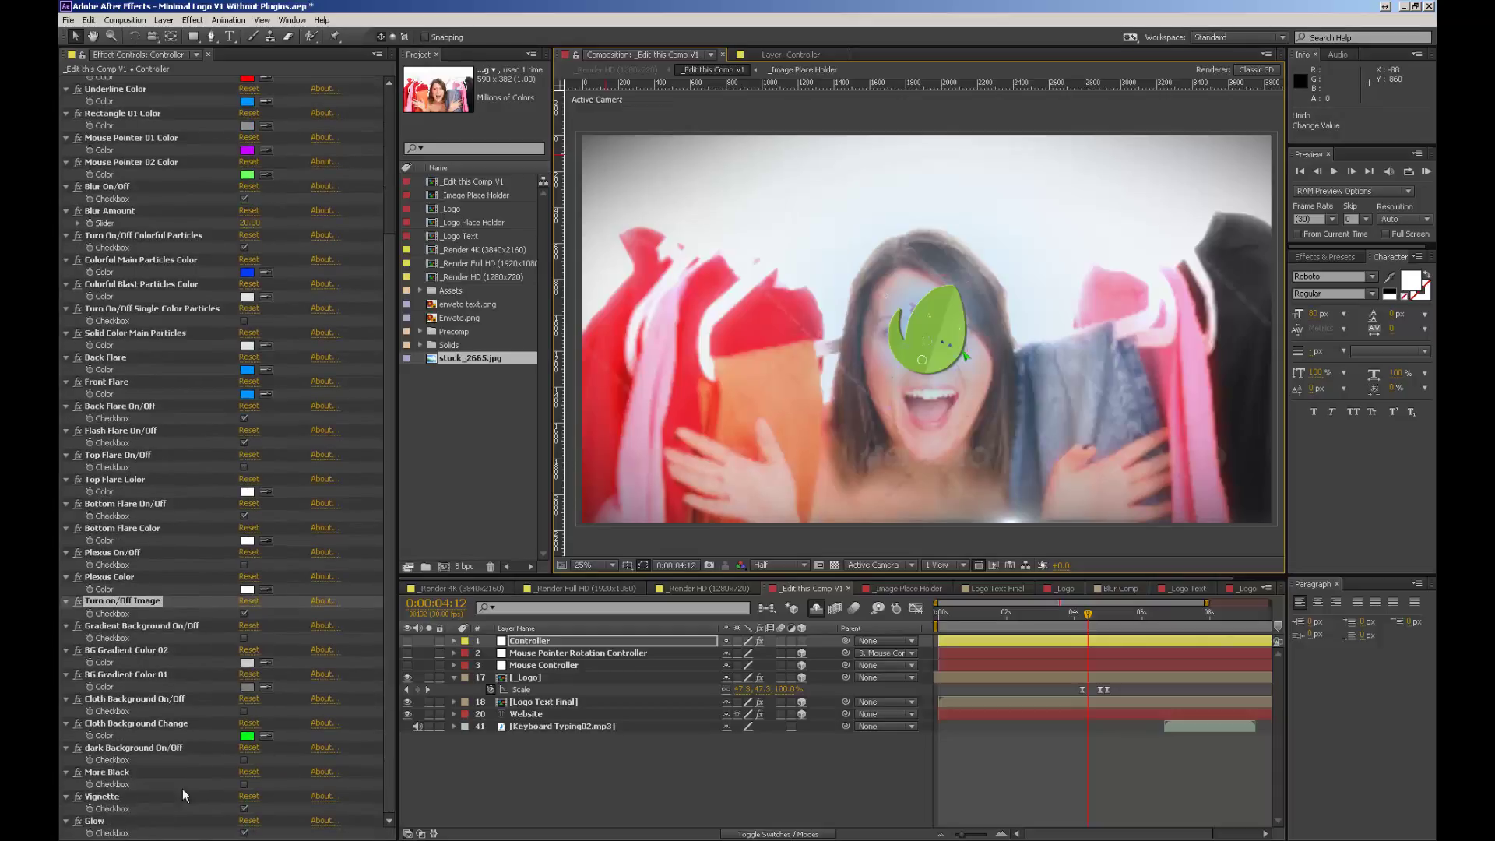
pyautogui.click(245, 810)
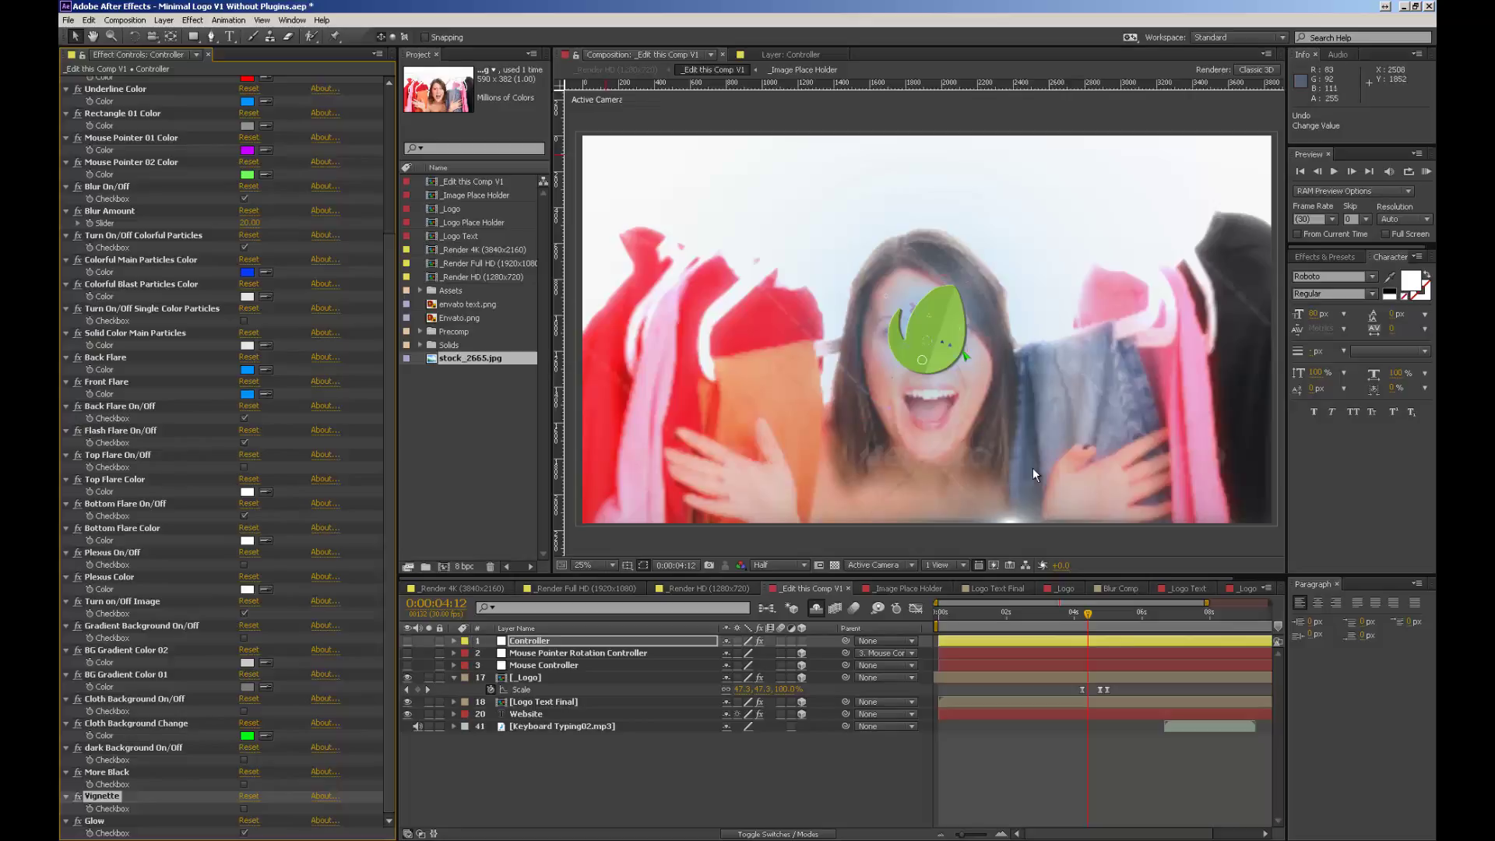
# Step: Try the scene without blur by turning off Blur On/Off on the Controller, then turn it back on
pyautogui.scroll(3, 216, 546)
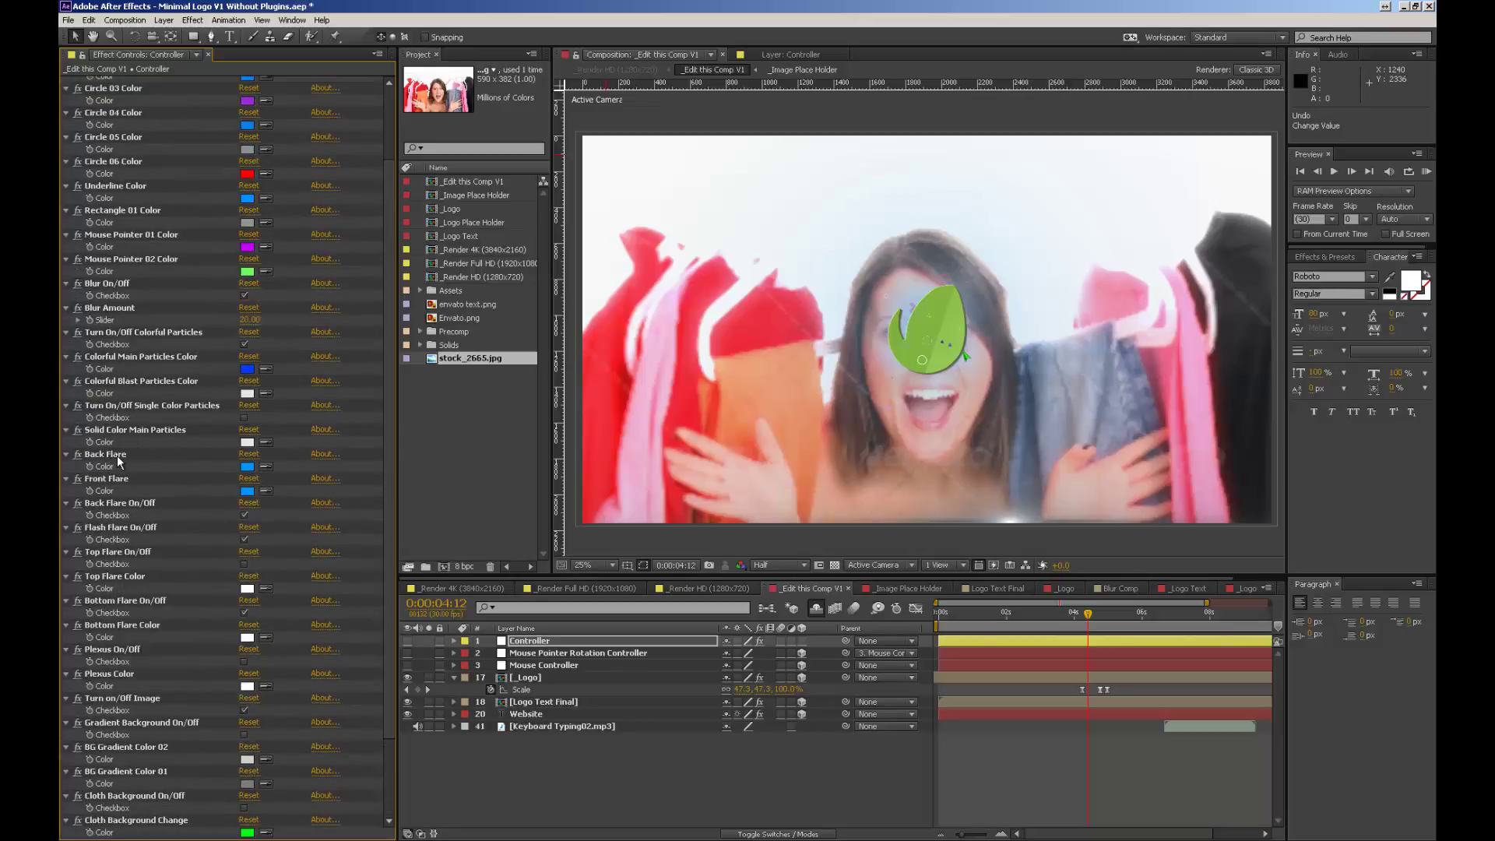
pyautogui.scroll(3, 144, 386)
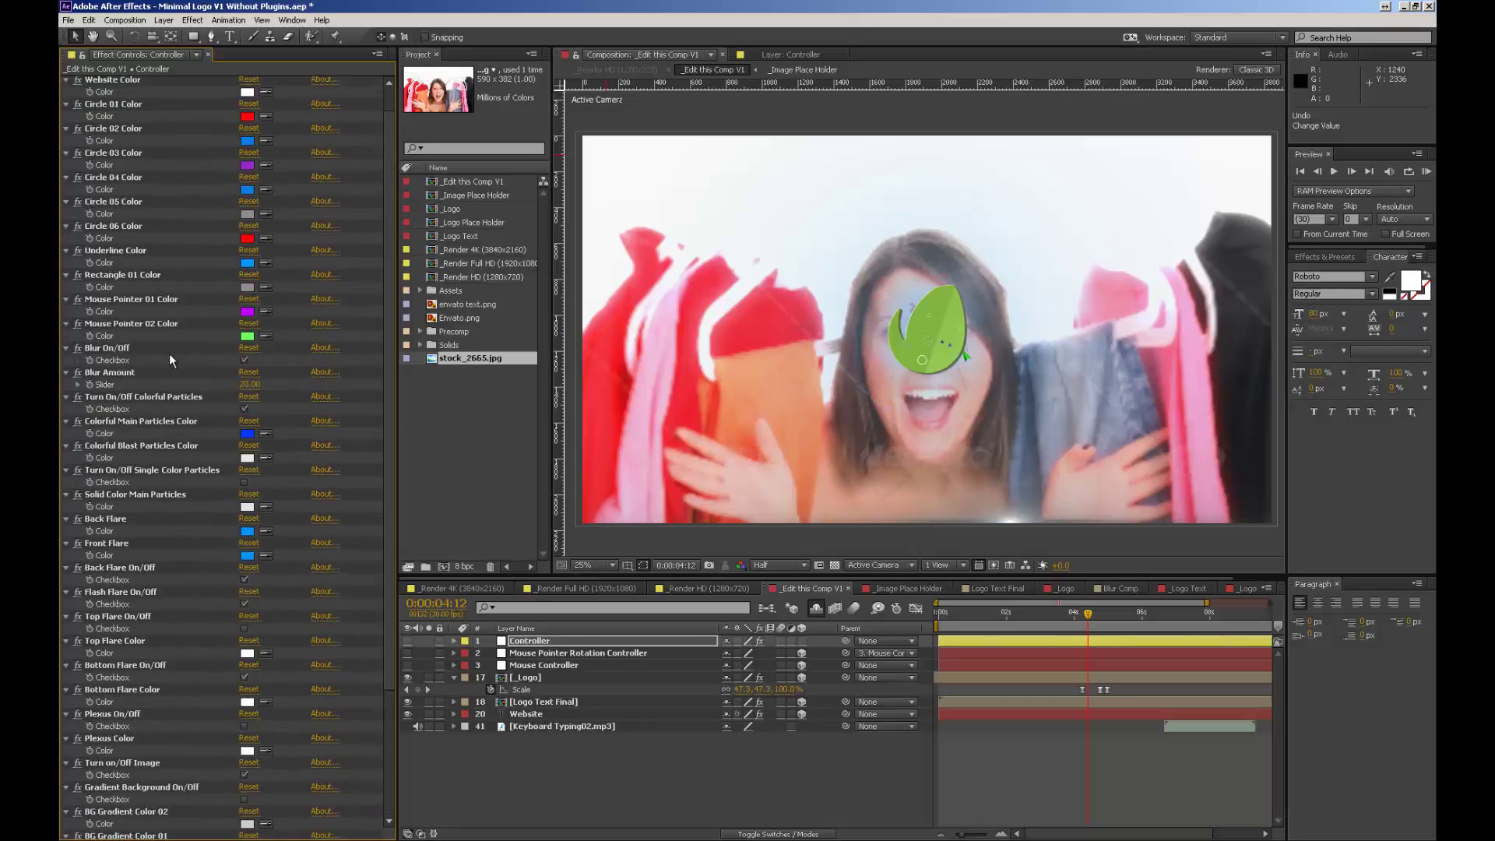
pyautogui.click(107, 349)
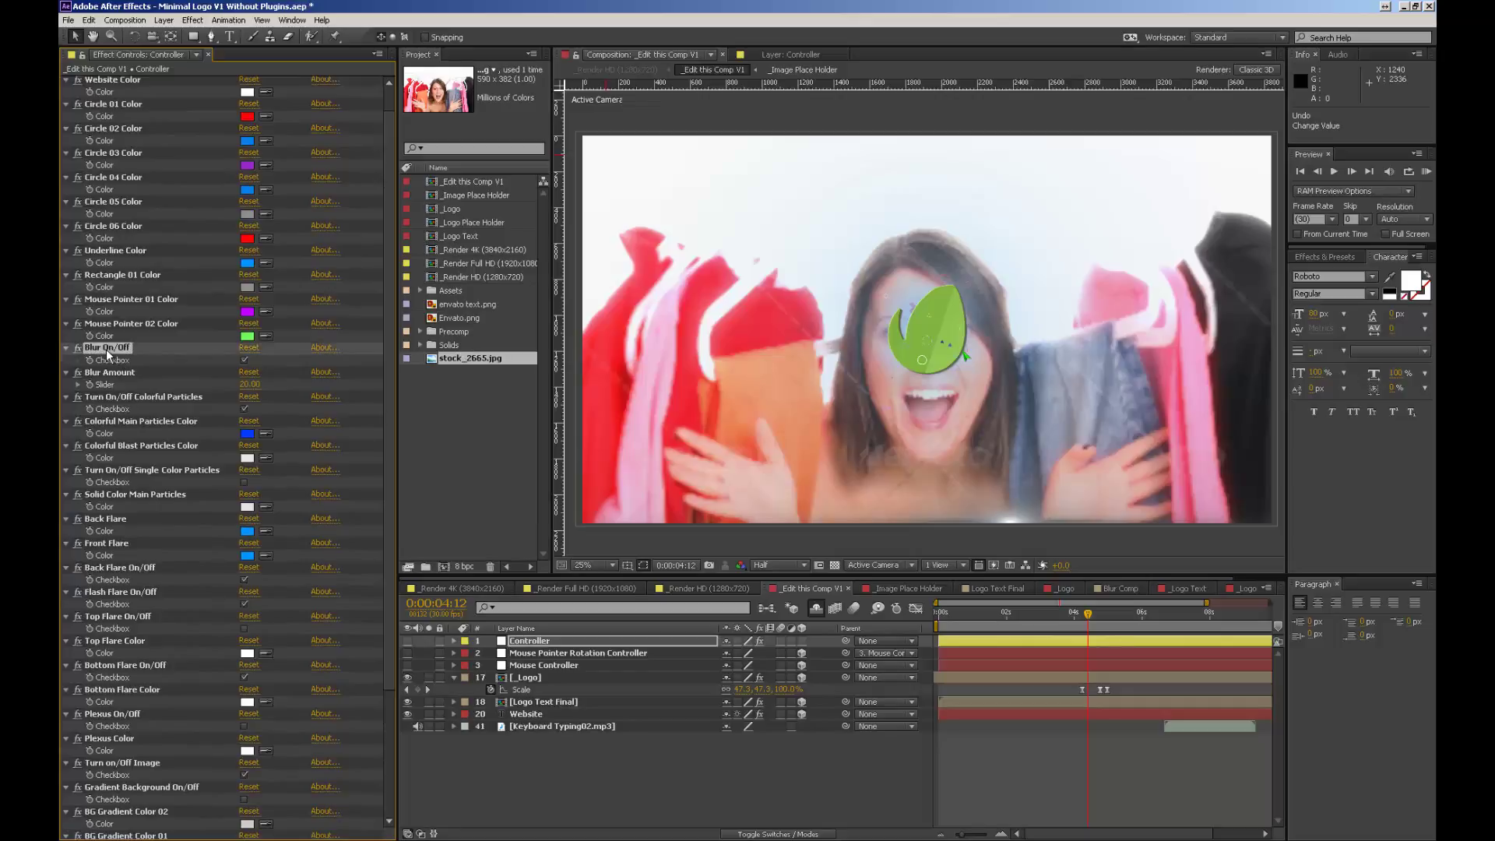
pyautogui.click(244, 362)
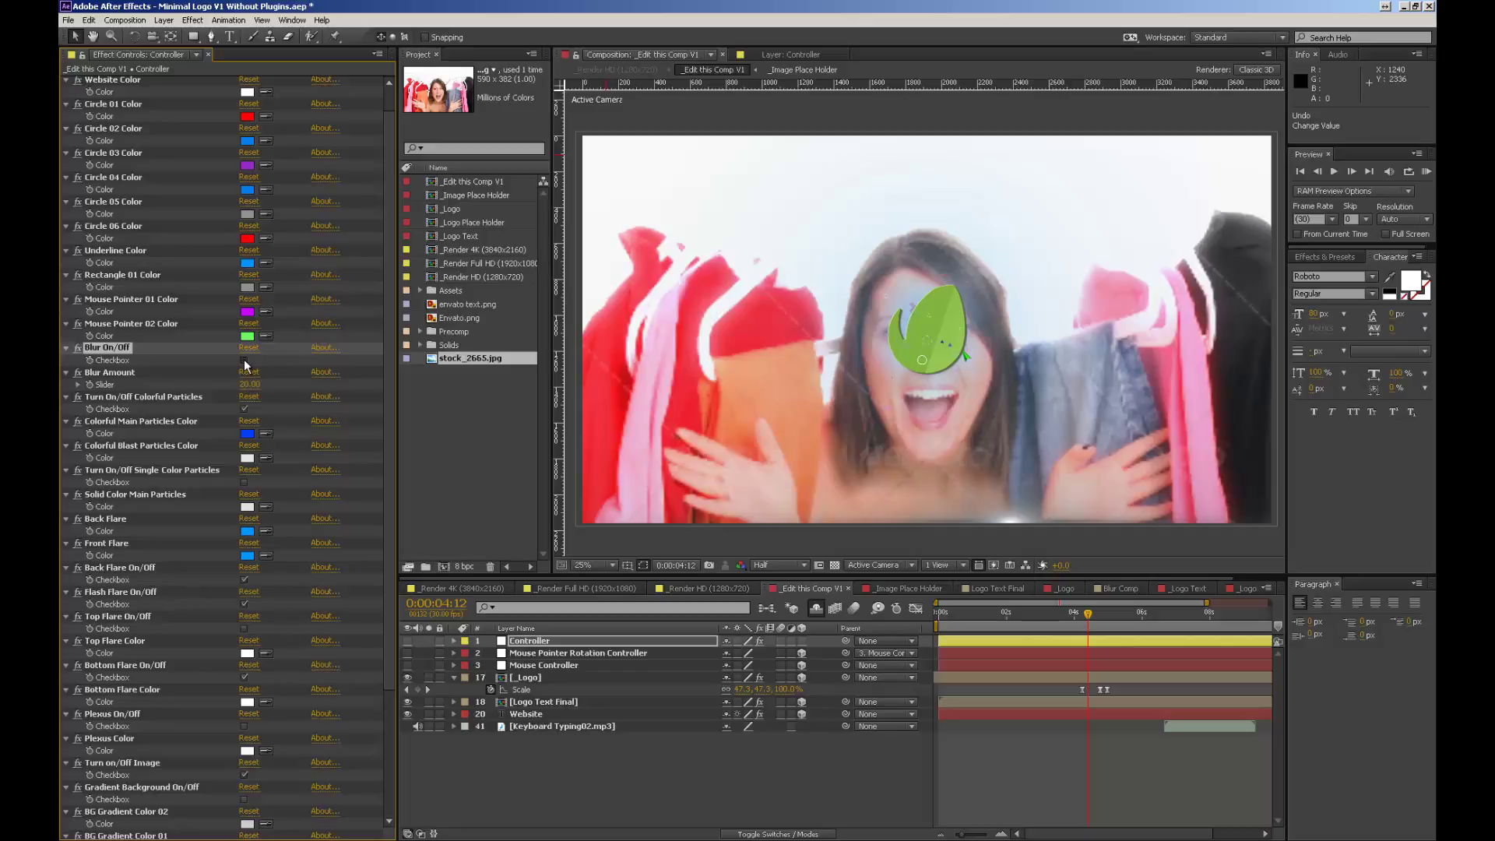
pyautogui.click(244, 360)
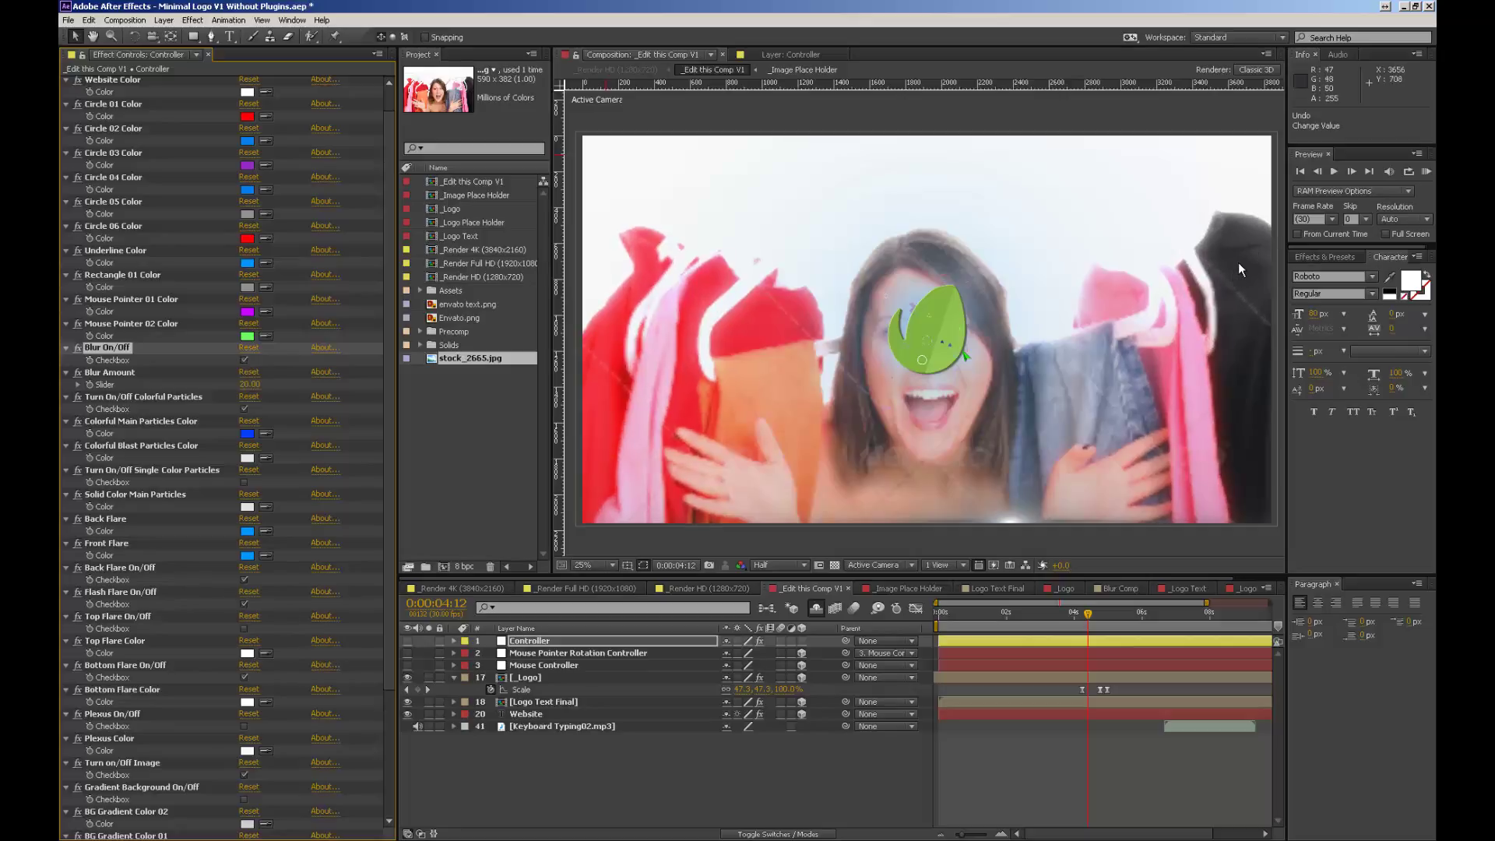
pyautogui.click(244, 361)
pyautogui.click(244, 361)
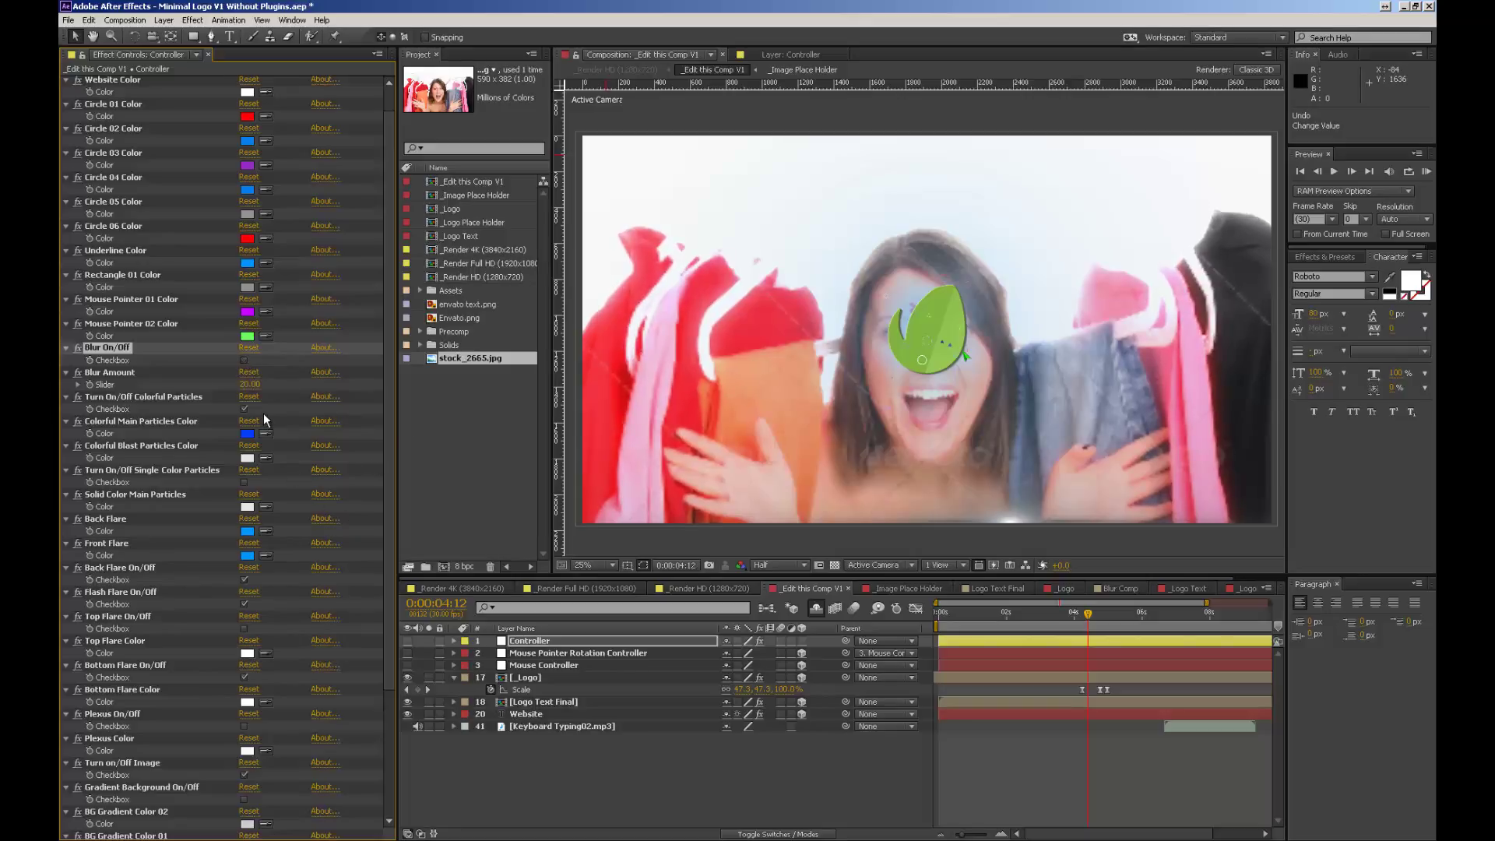
pyautogui.click(245, 360)
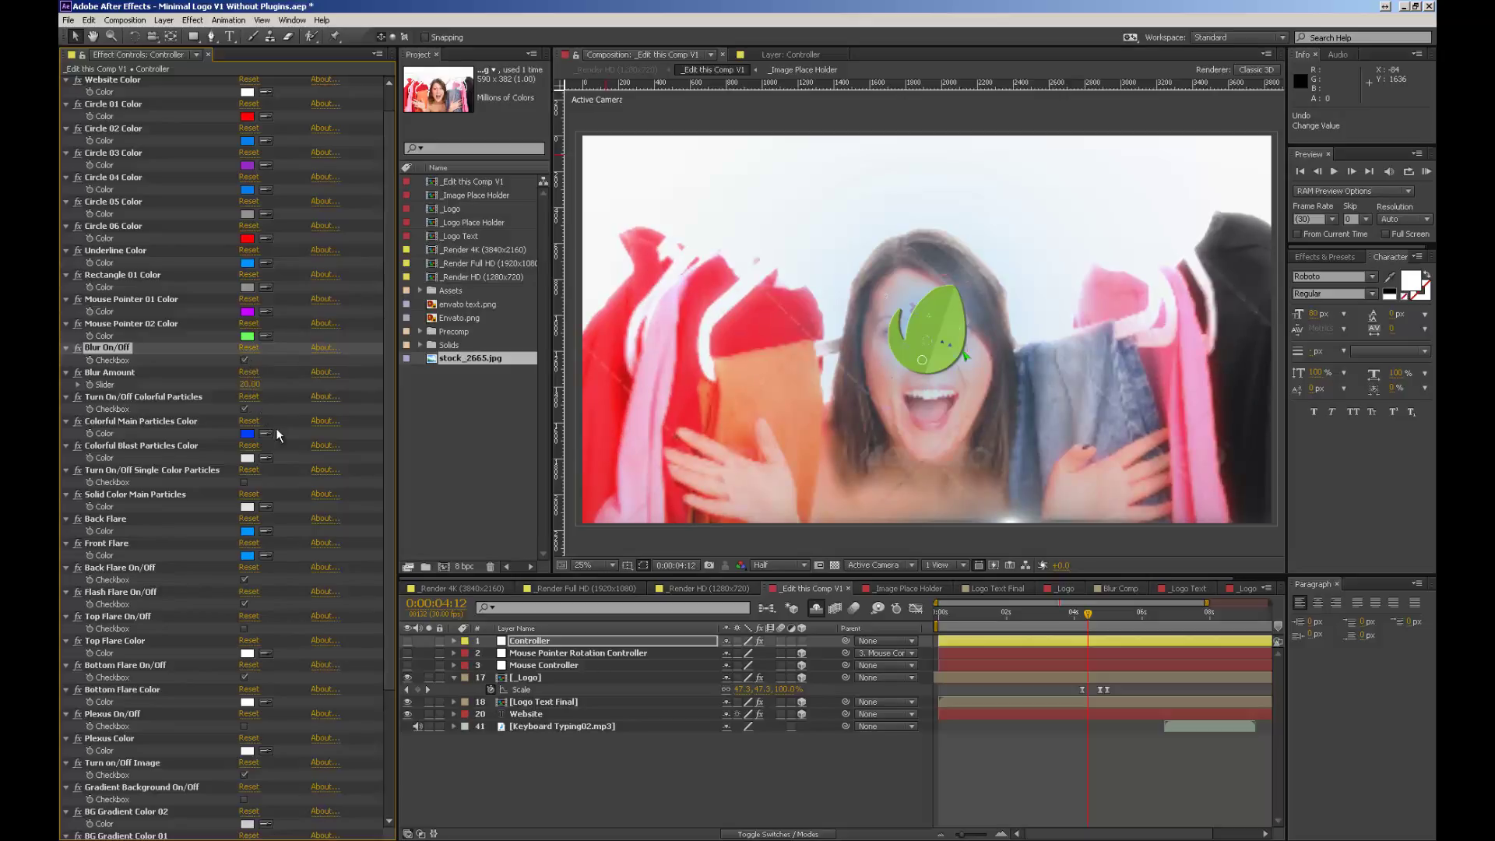
# Step: Try Blur Amount values of 50 and 10 on the Controller and set it back to 20
pyautogui.click(251, 385)
pyautogui.write('50')
pyautogui.press('Return')
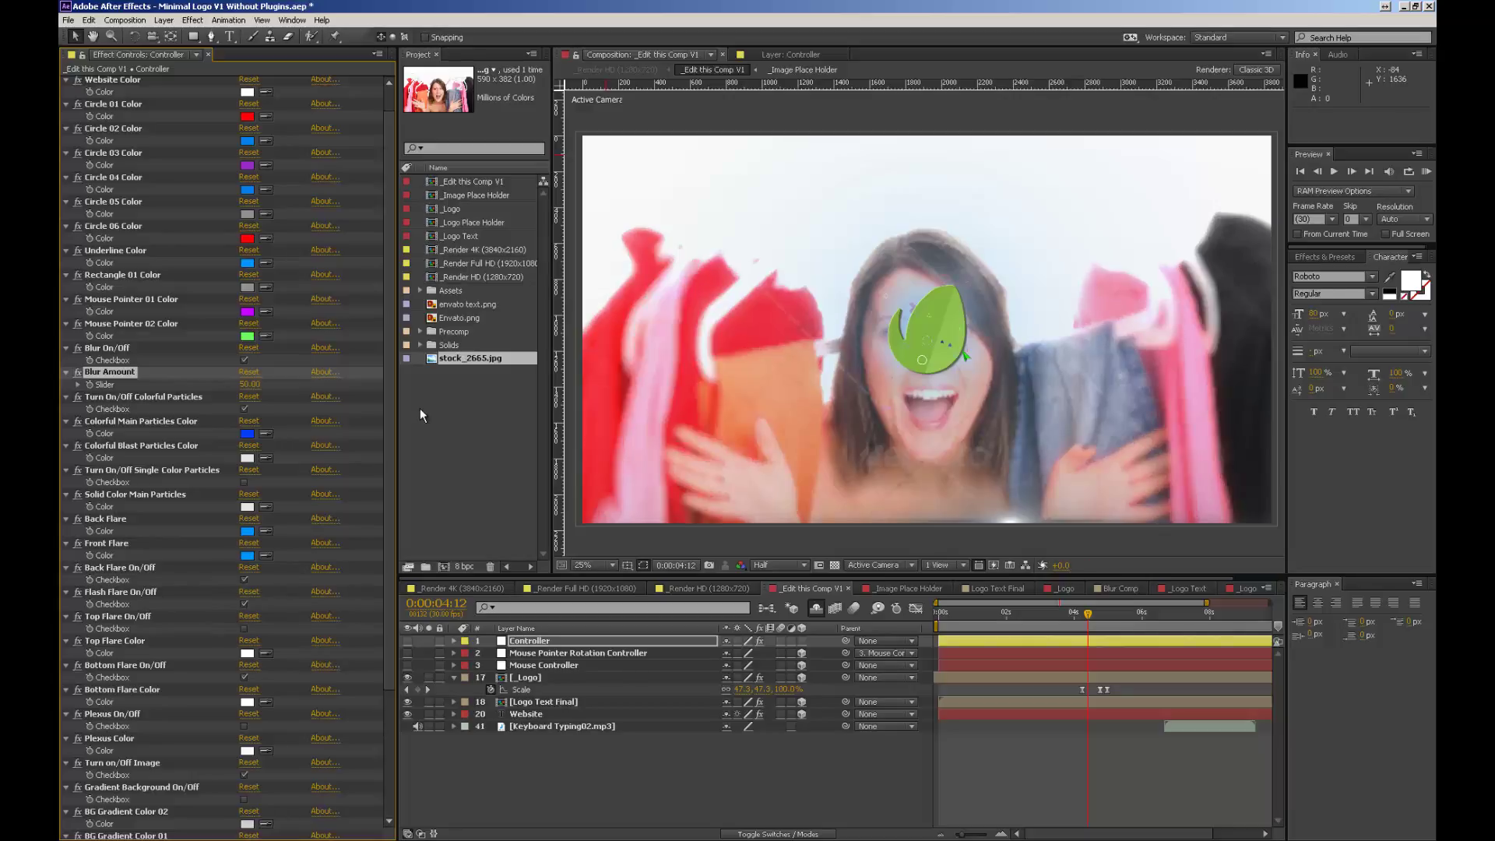
pyautogui.click(251, 385)
pyautogui.write('10')
pyautogui.press('Return')
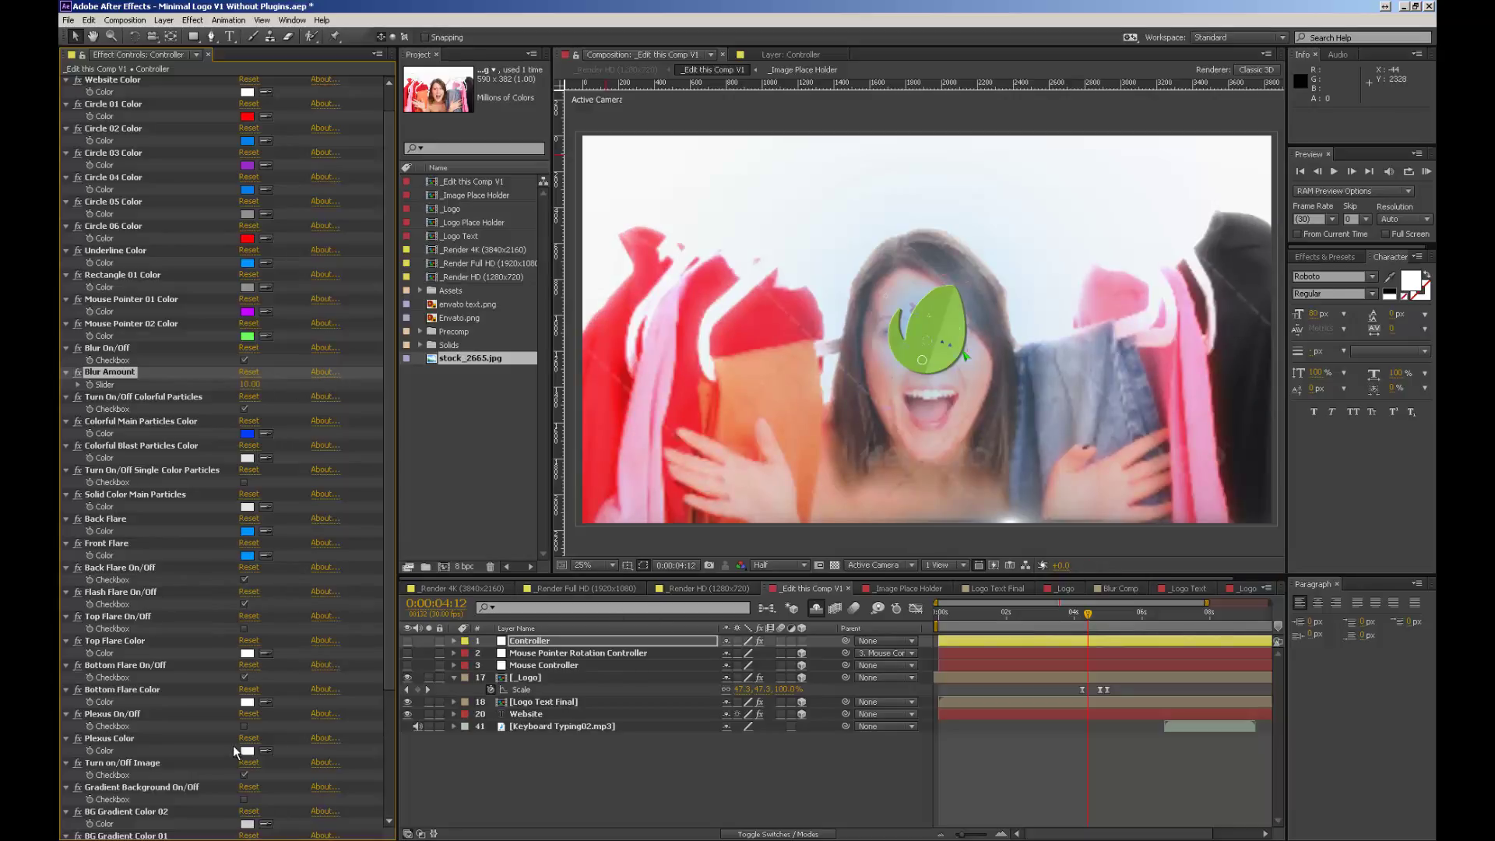
pyautogui.click(251, 384)
pyautogui.write('20')
pyautogui.press('Return')
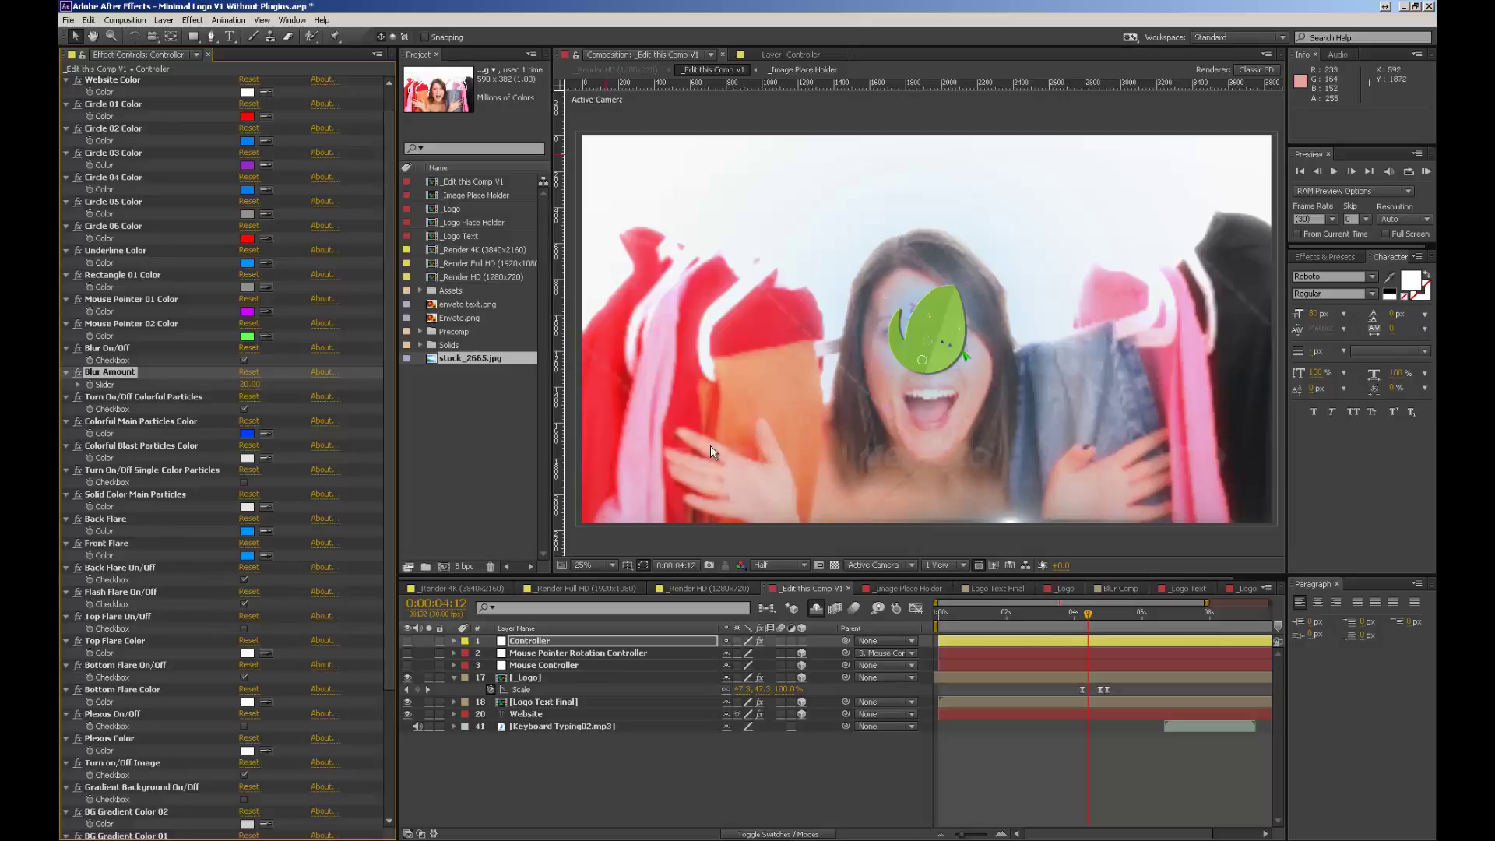
# Step: Step through the animation from 0:00:02:10 to 0:00:04:08 and examine the flare and particles around the logo
pyautogui.click(1018, 617)
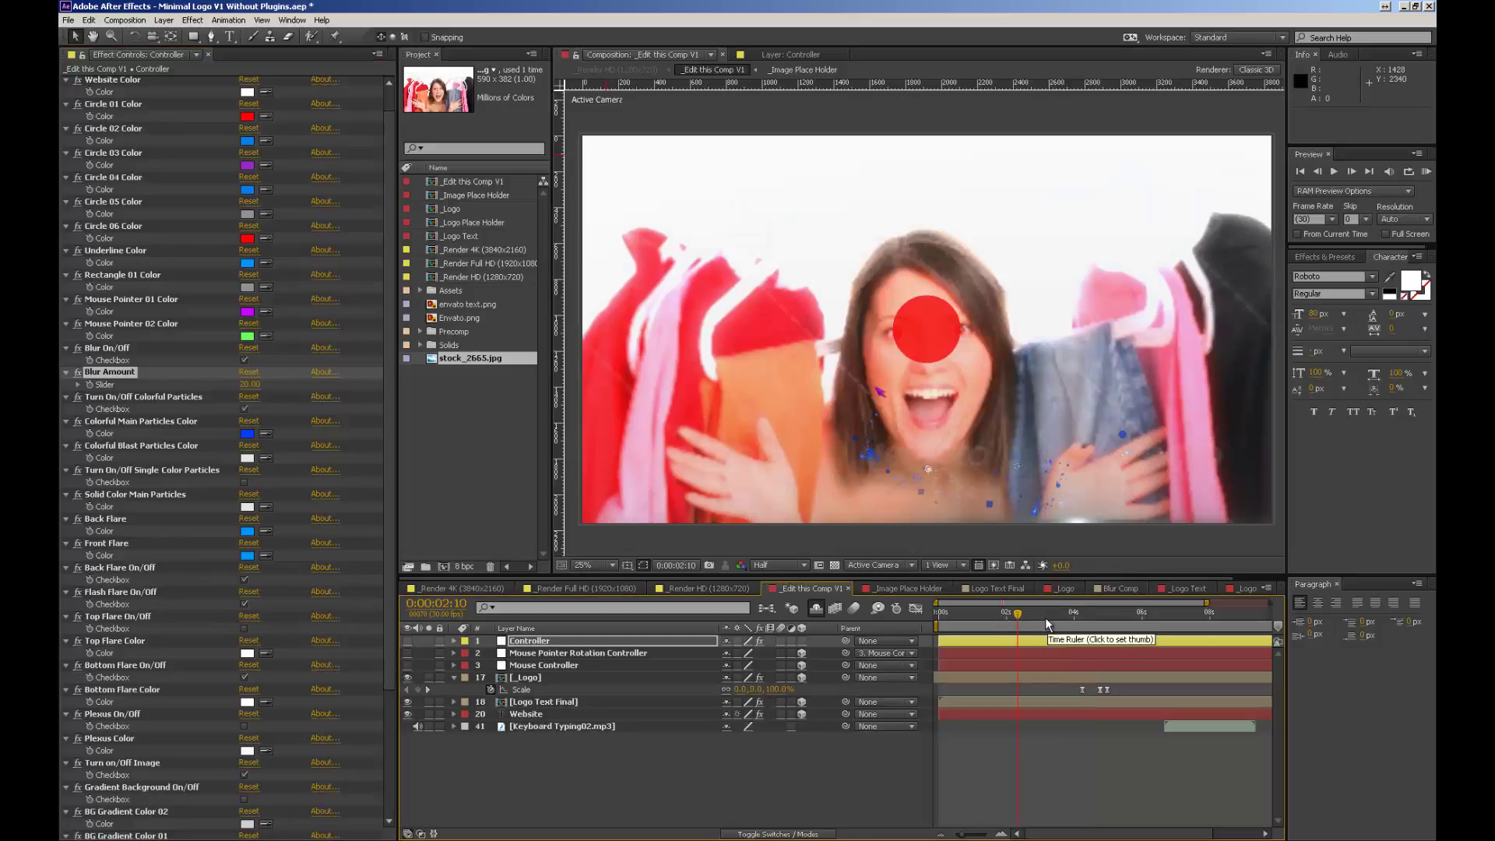
pyautogui.click(1045, 616)
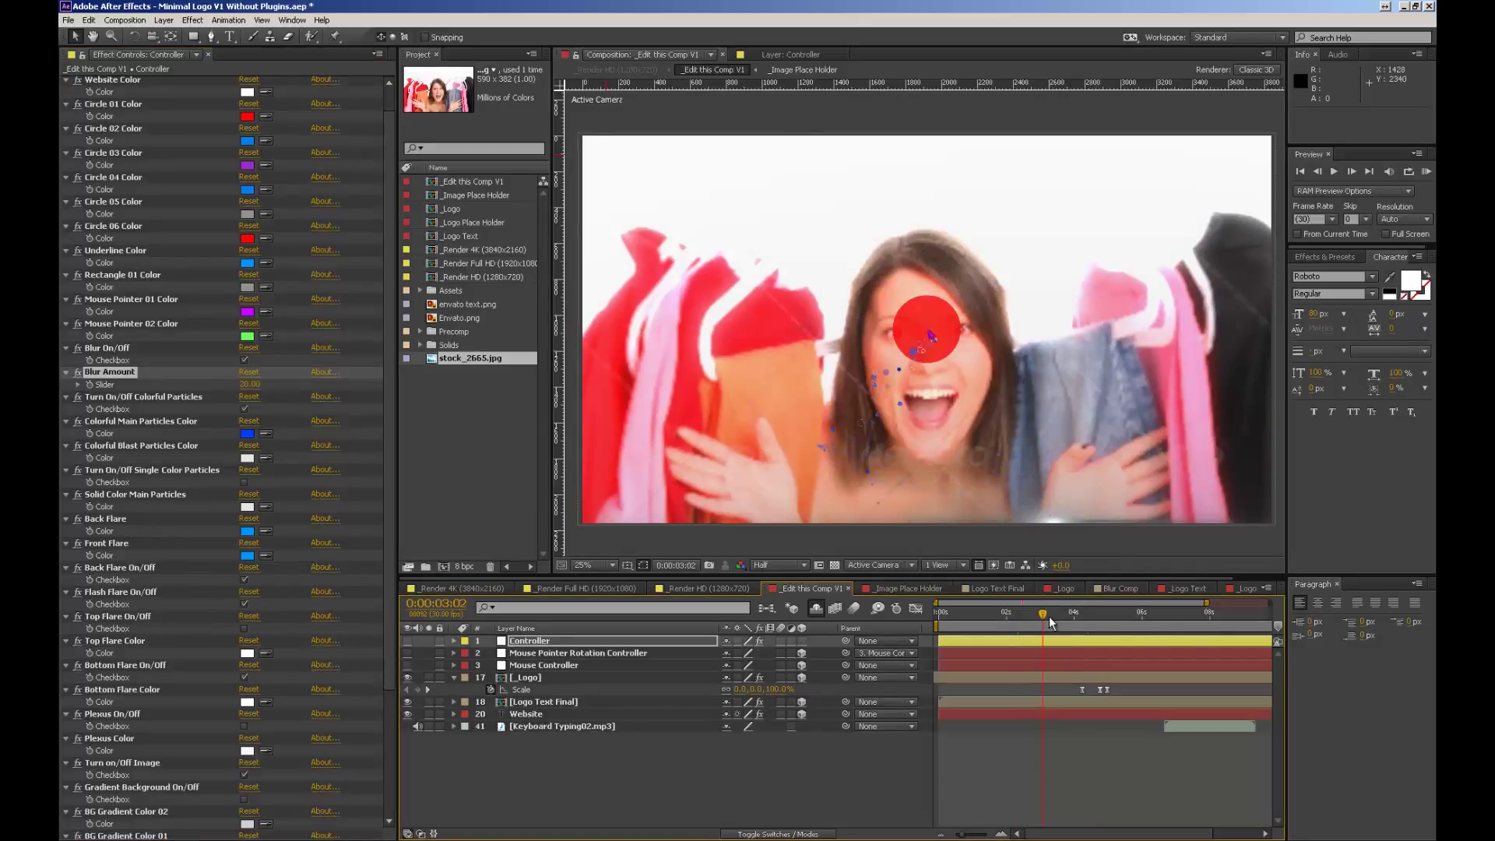
pyautogui.click(1060, 619)
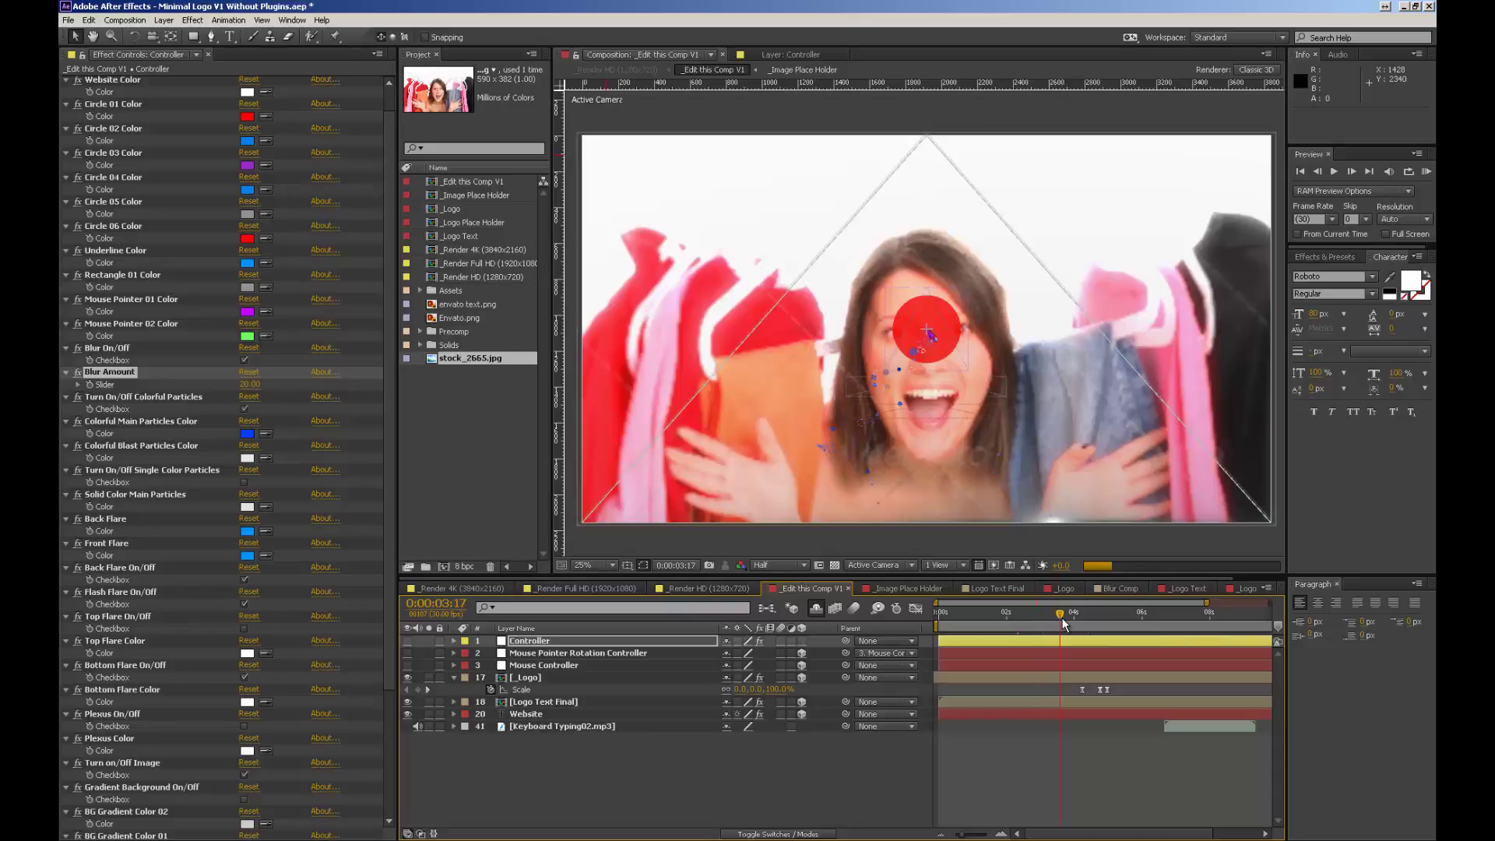
pyautogui.click(1084, 617)
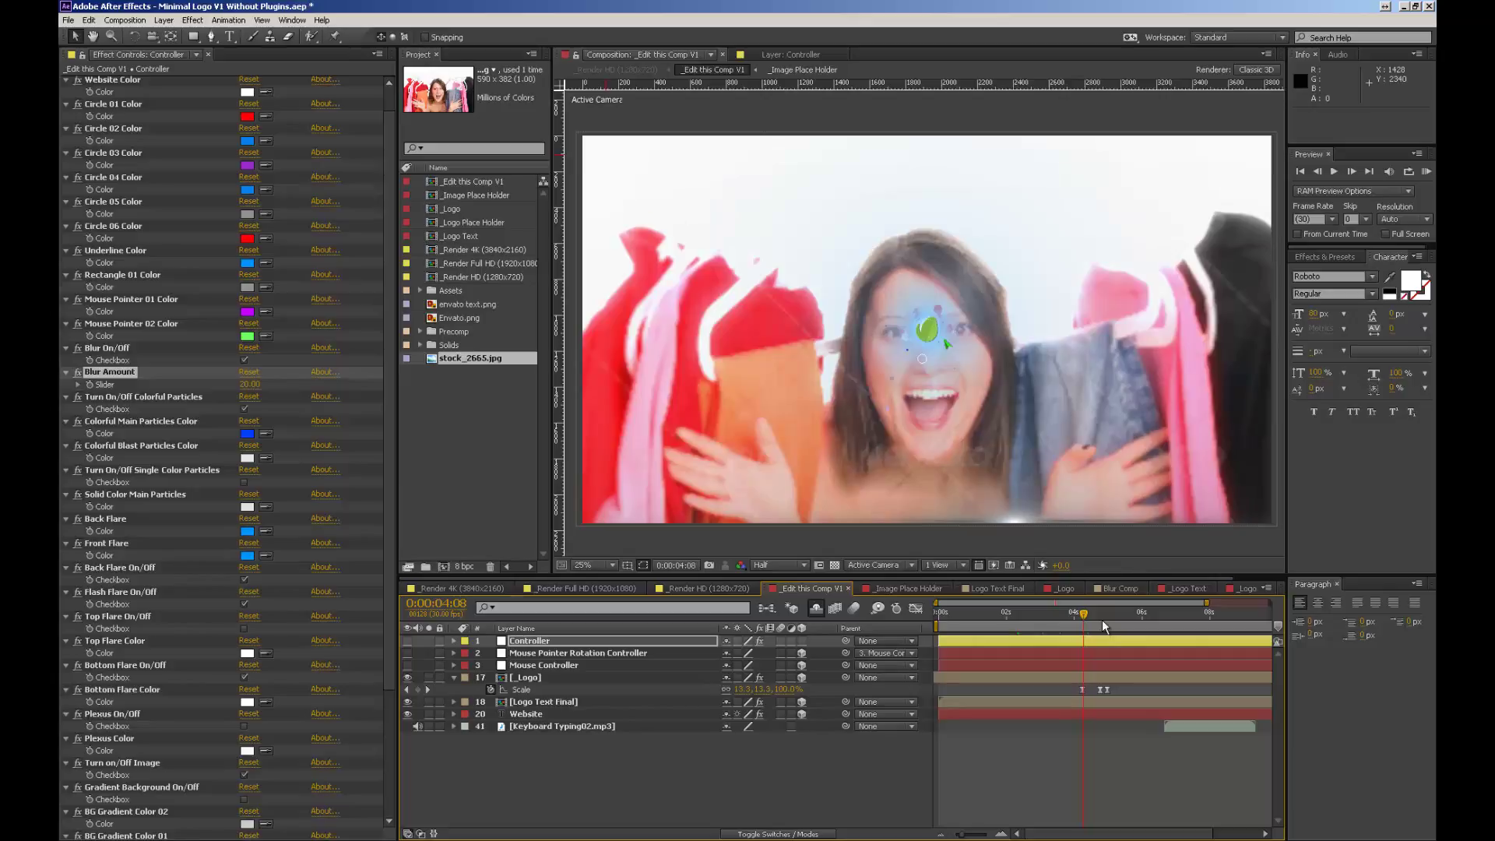
pyautogui.scroll(2, 915, 330)
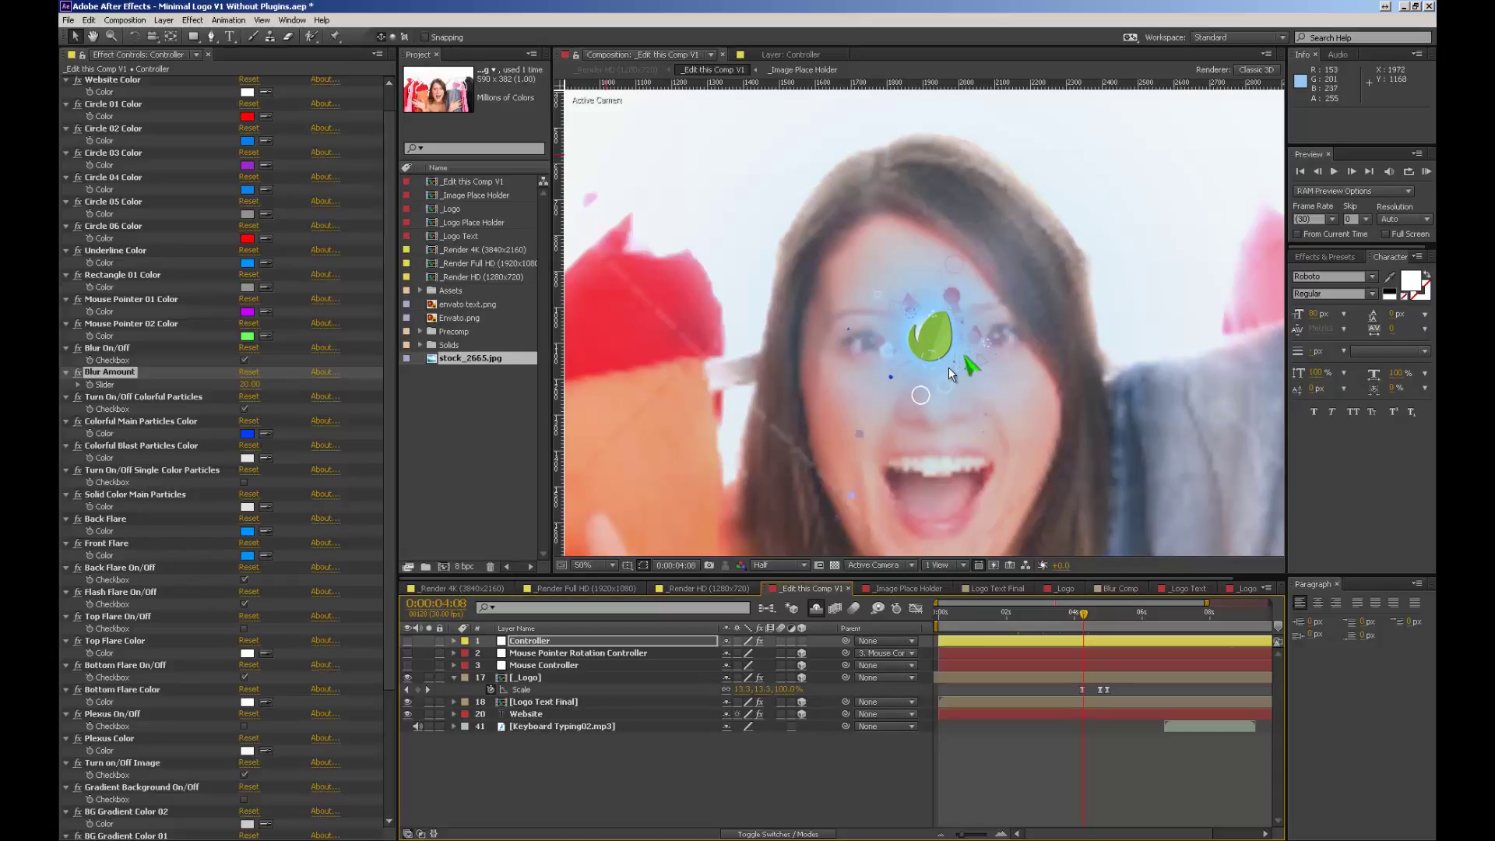
# Step: Set the Back Flare color to red on the Controller and turn off Back Flare On/Off
pyautogui.click(249, 531)
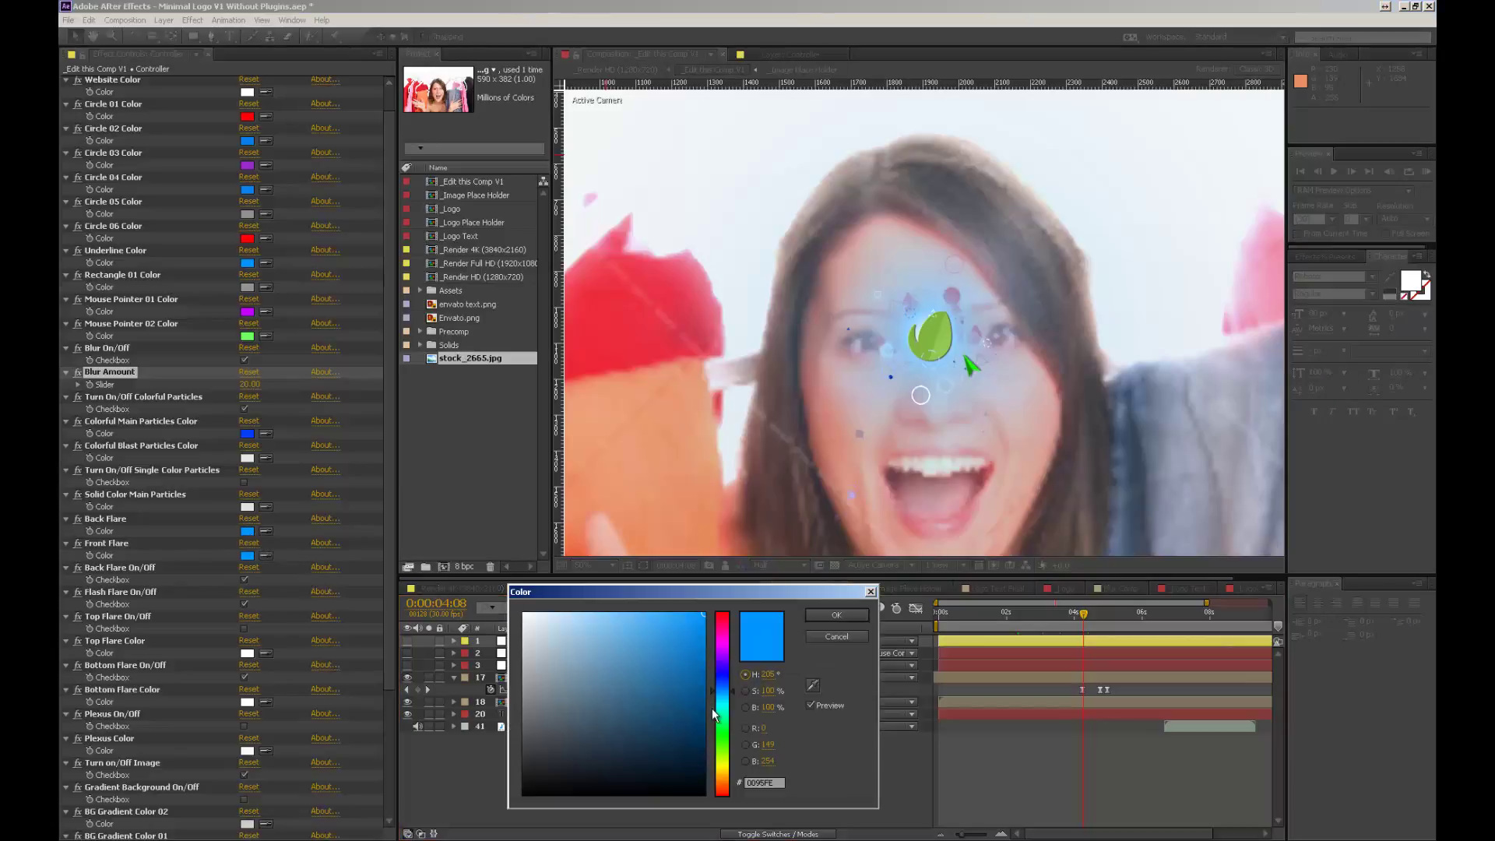
pyautogui.moveTo(713, 715); pyautogui.dragTo(722, 794)
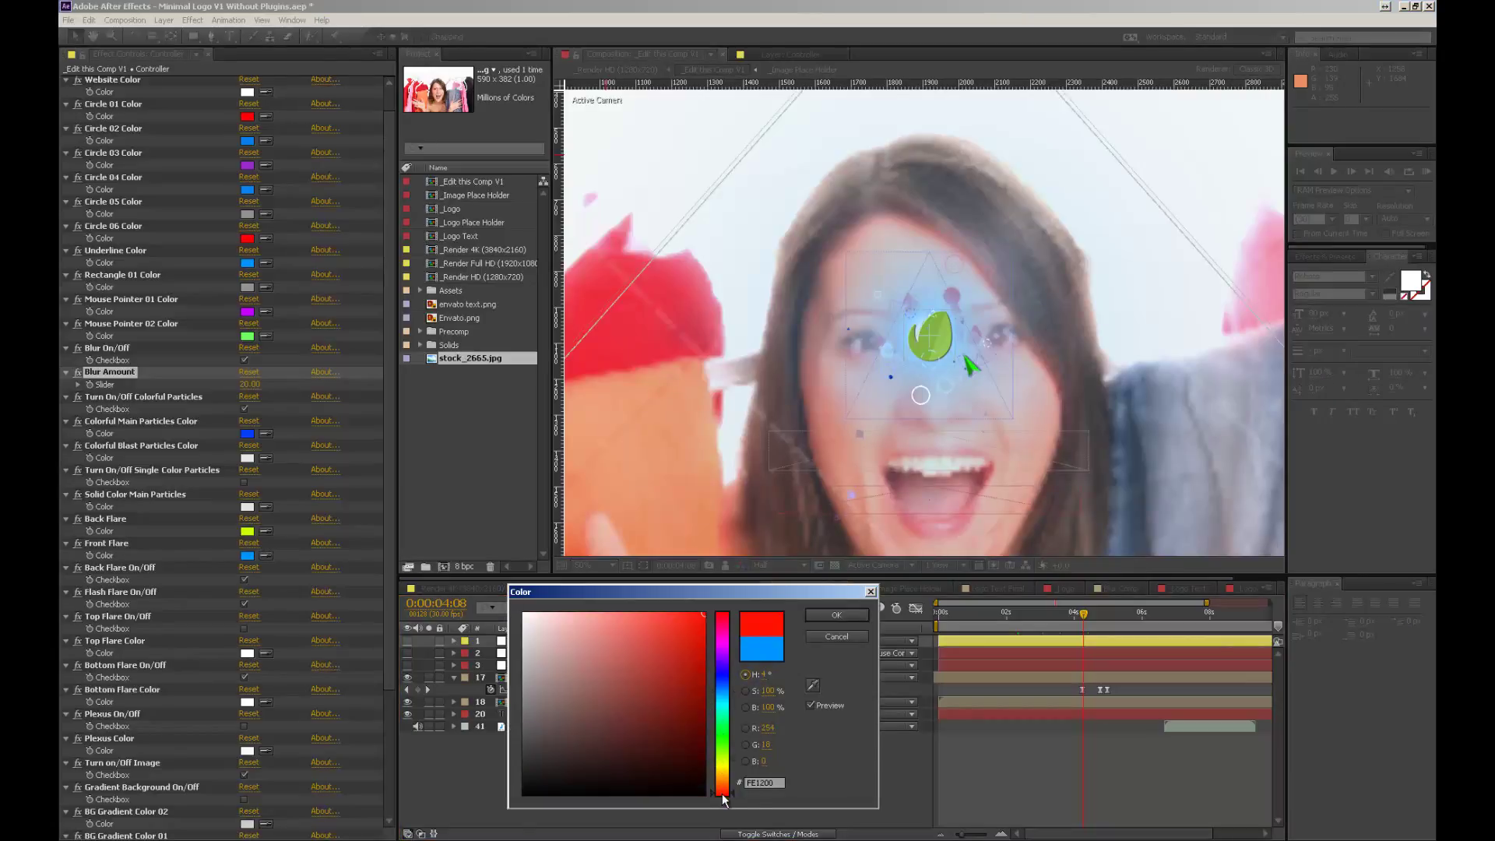
pyautogui.click(835, 615)
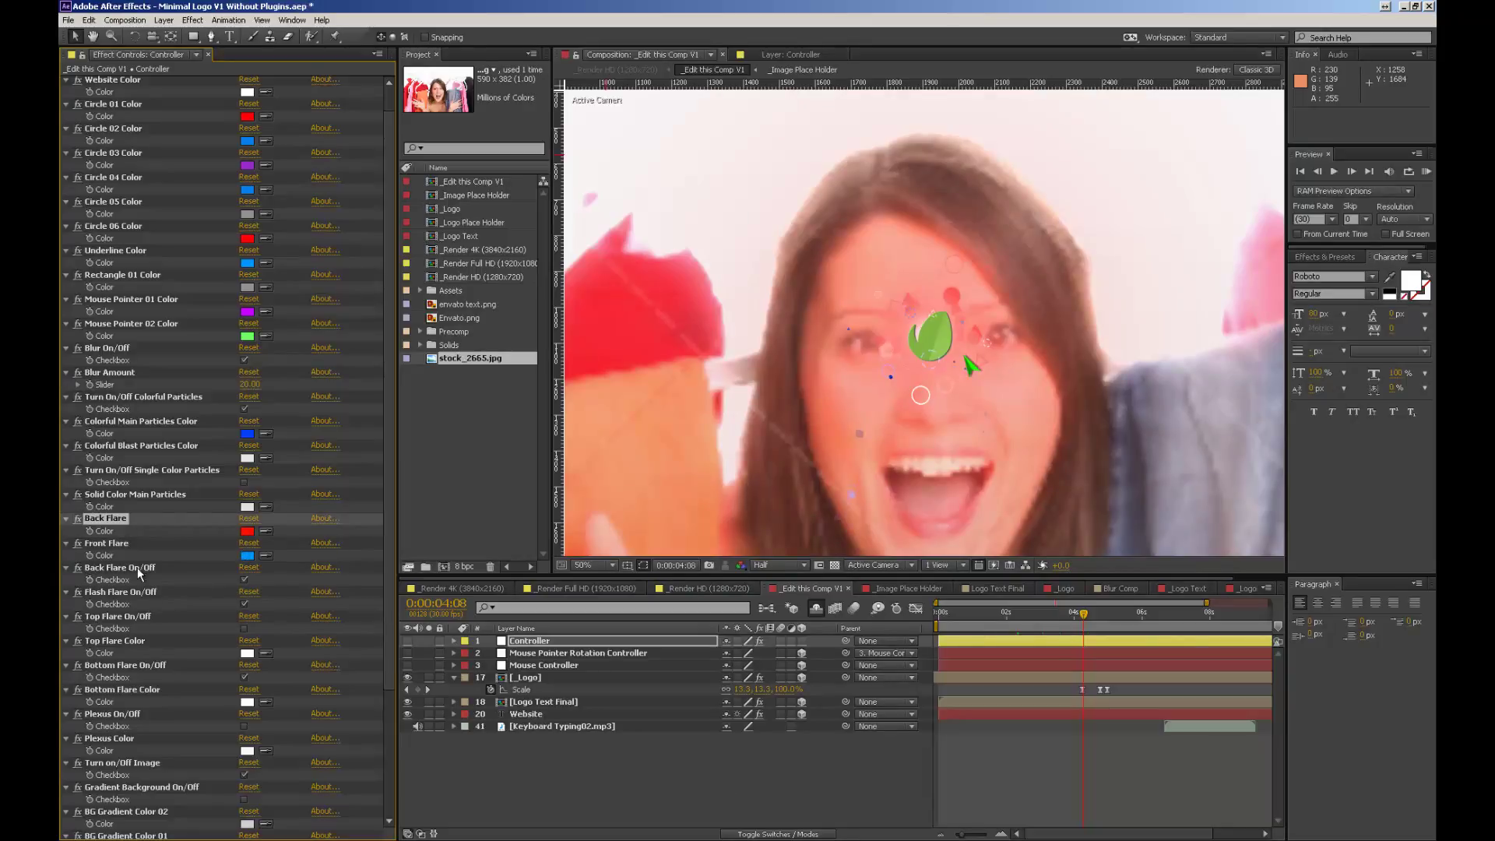
pyautogui.click(113, 544)
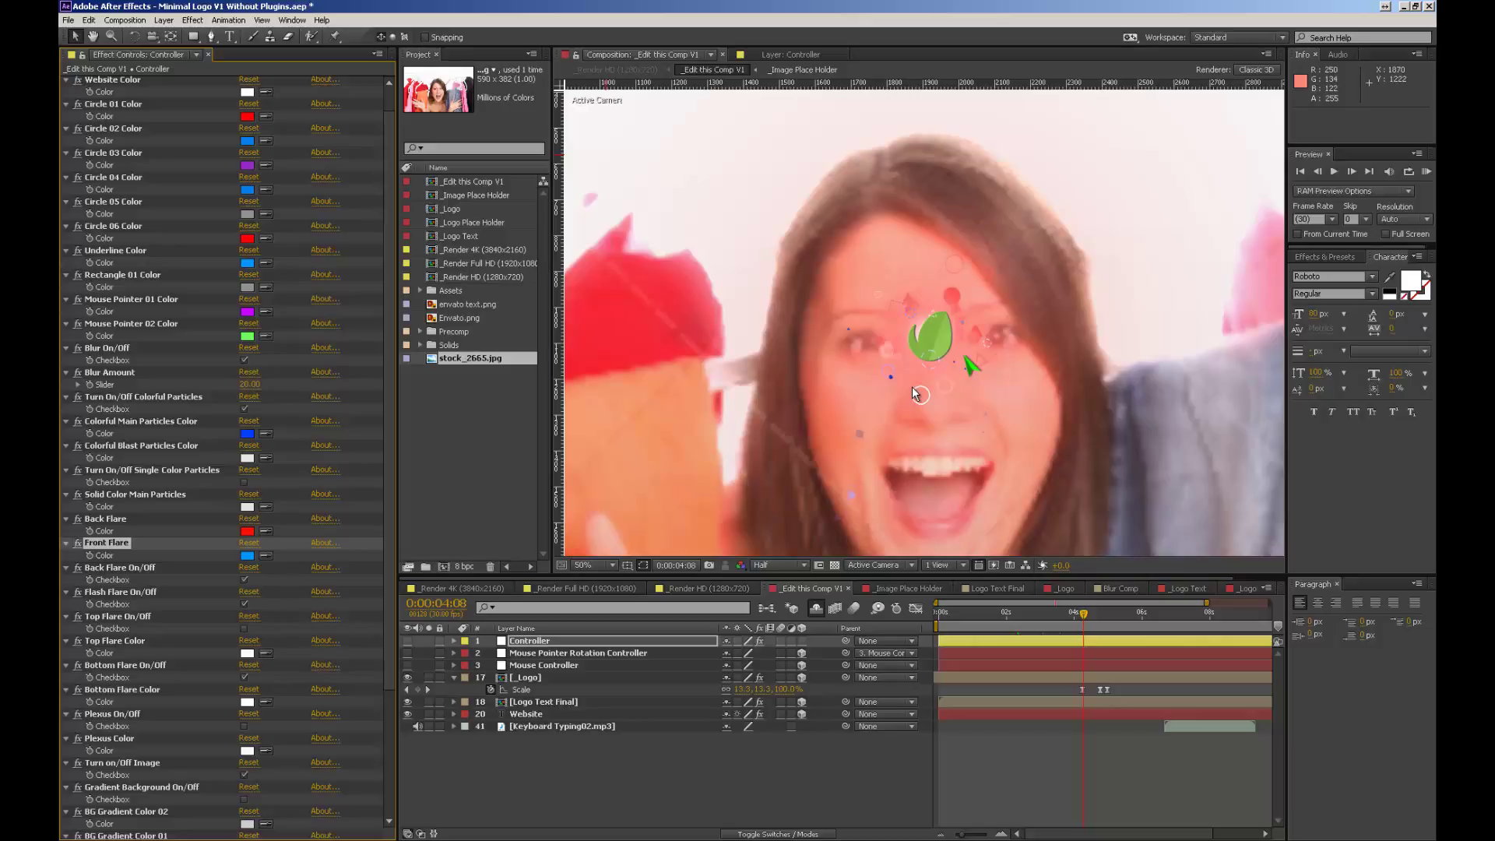
pyautogui.click(244, 581)
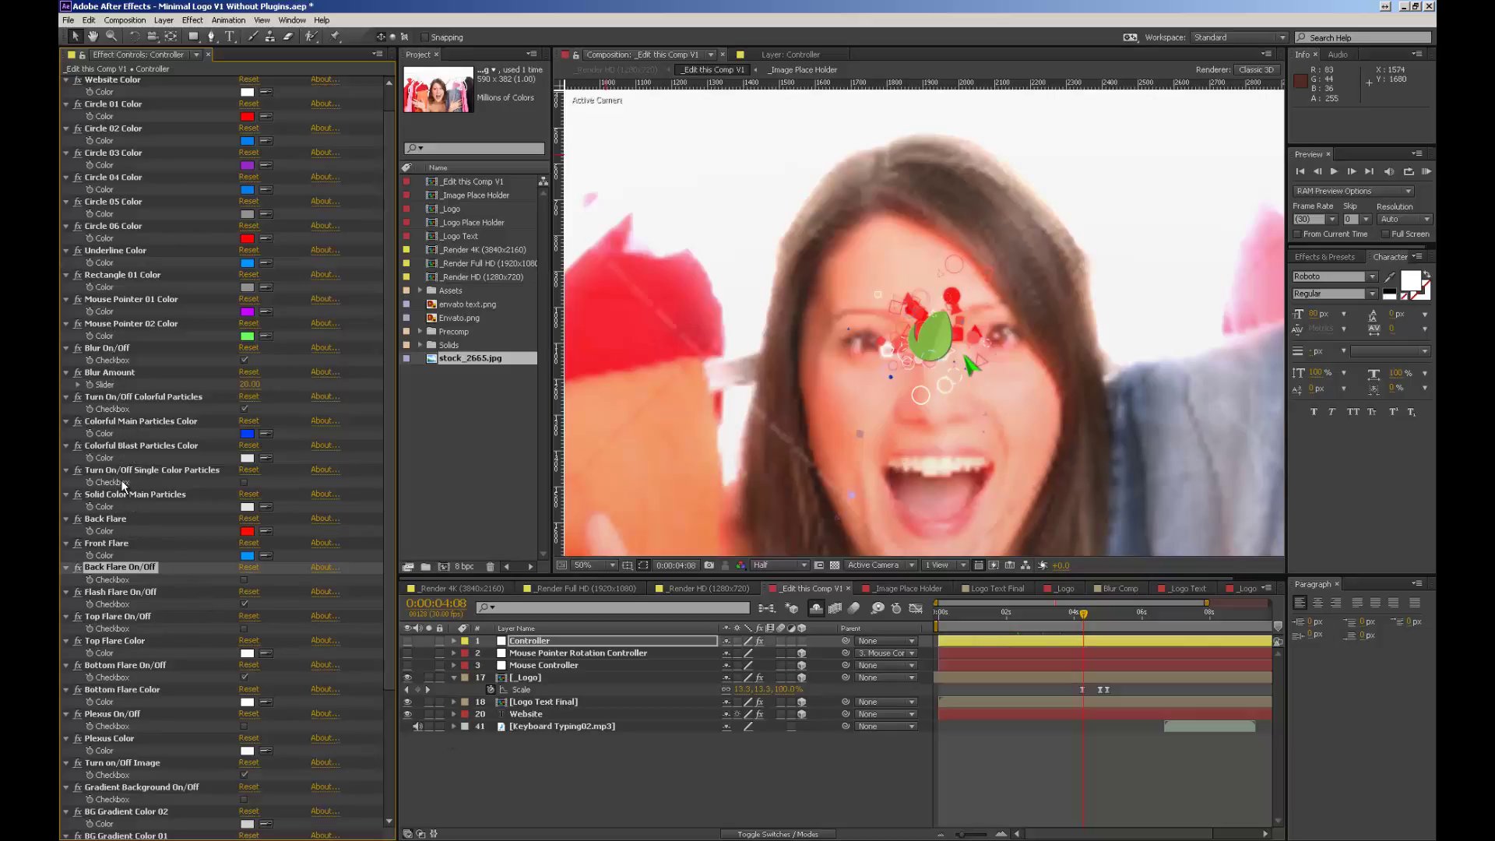
# Step: Set the Colorful Blast Particles Color on the Controller to bright green (00FF6C)
pyautogui.click(119, 446)
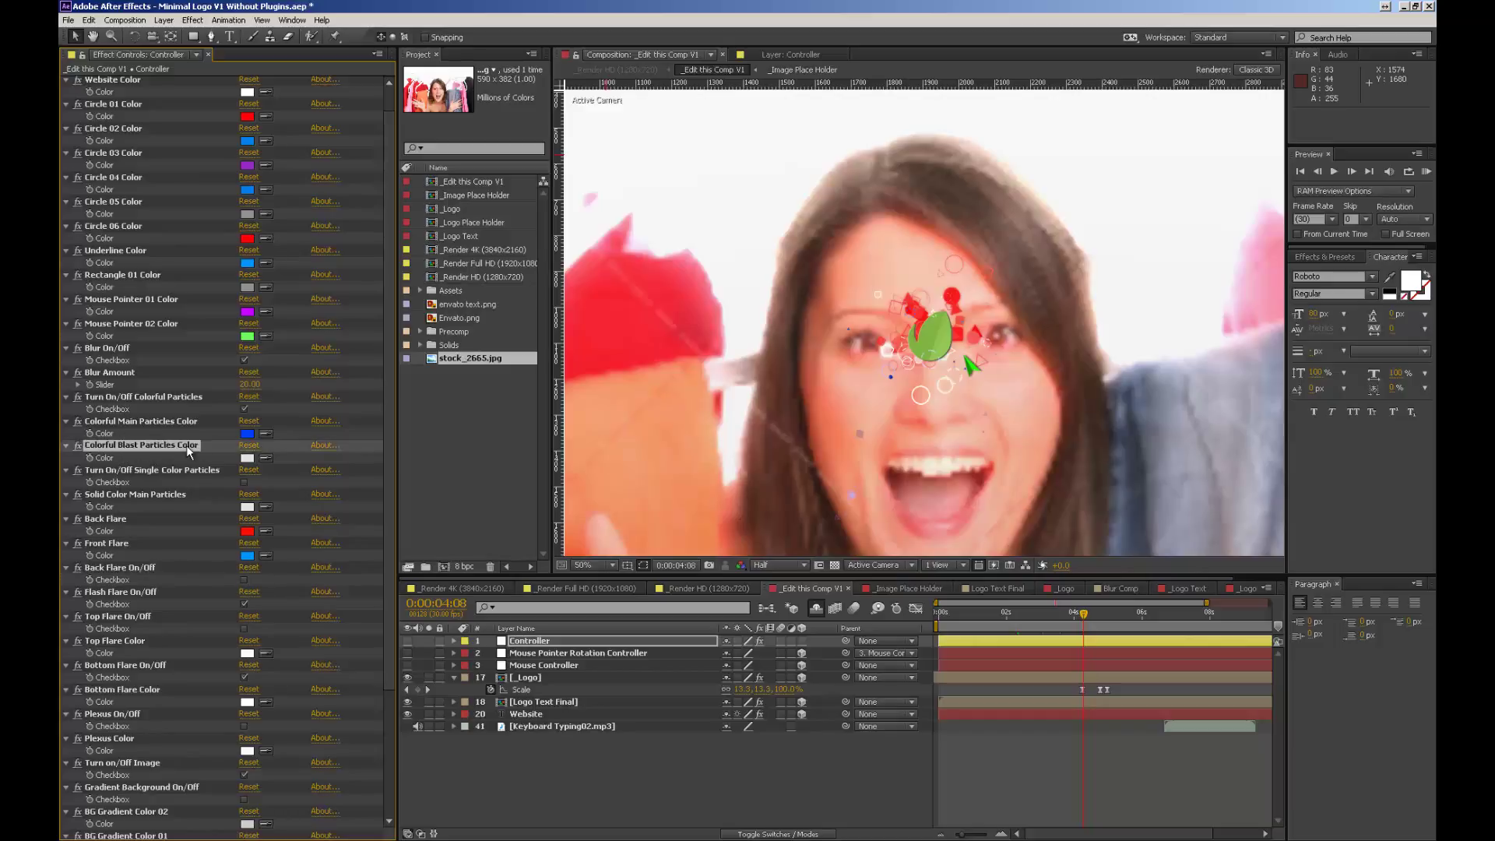
pyautogui.click(247, 458)
pyautogui.moveTo(677, 623); pyautogui.dragTo(704, 613)
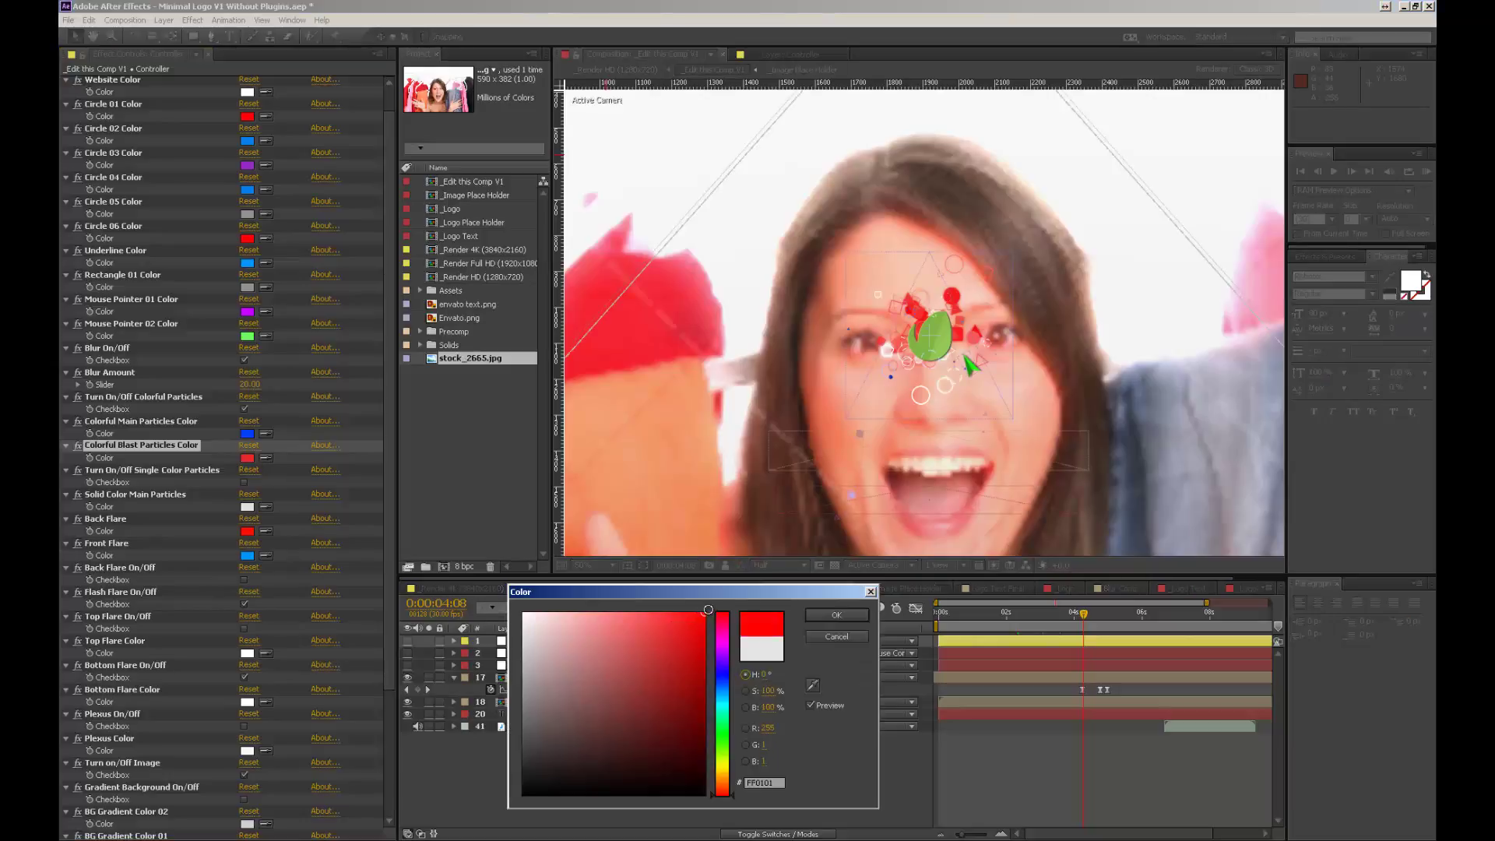
pyautogui.moveTo(723, 676); pyautogui.dragTo(726, 701)
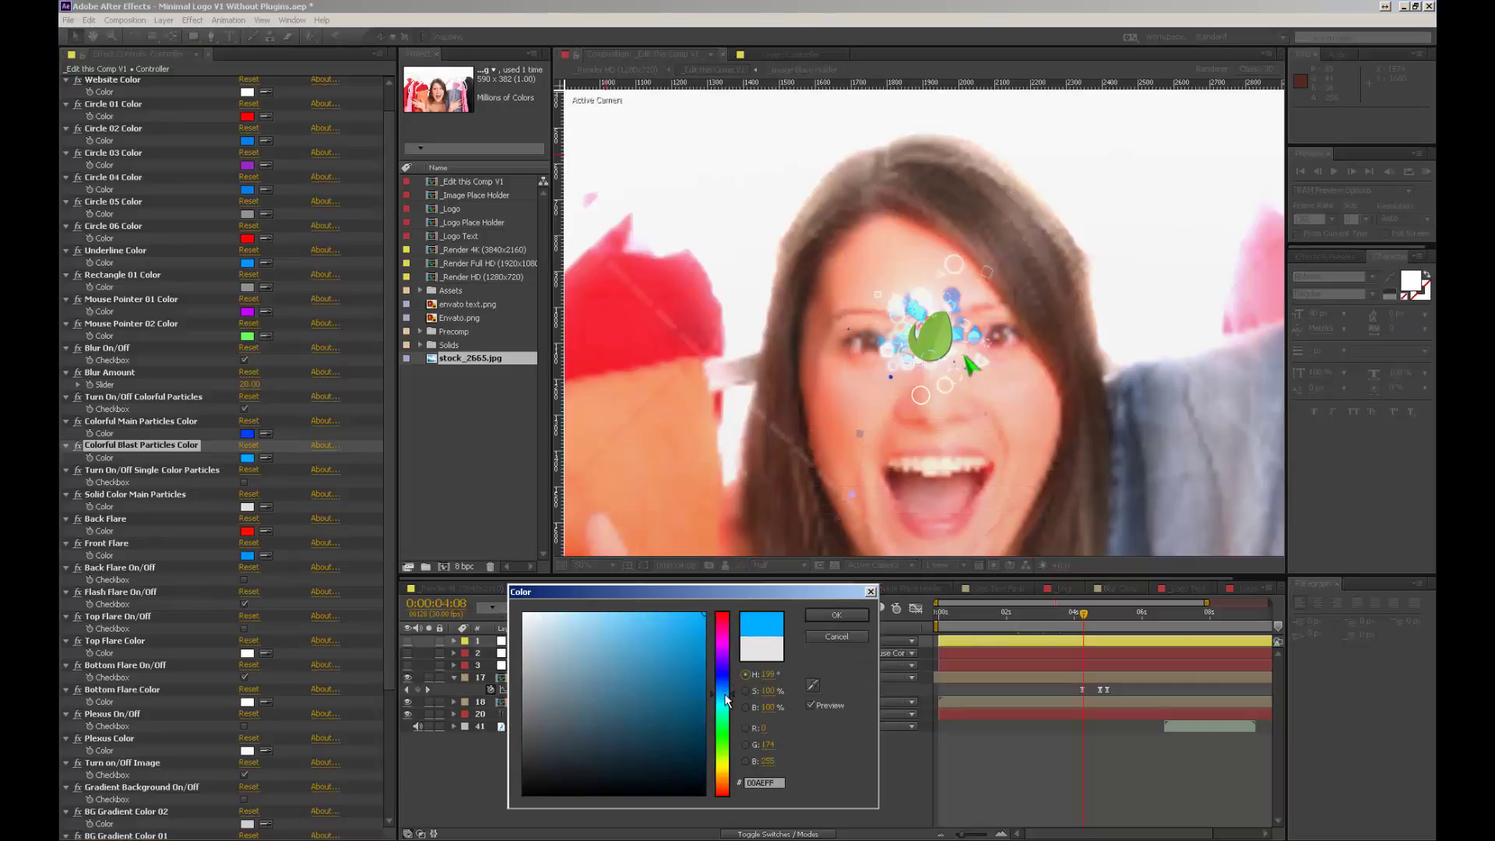
pyautogui.moveTo(725, 699); pyautogui.dragTo(732, 745)
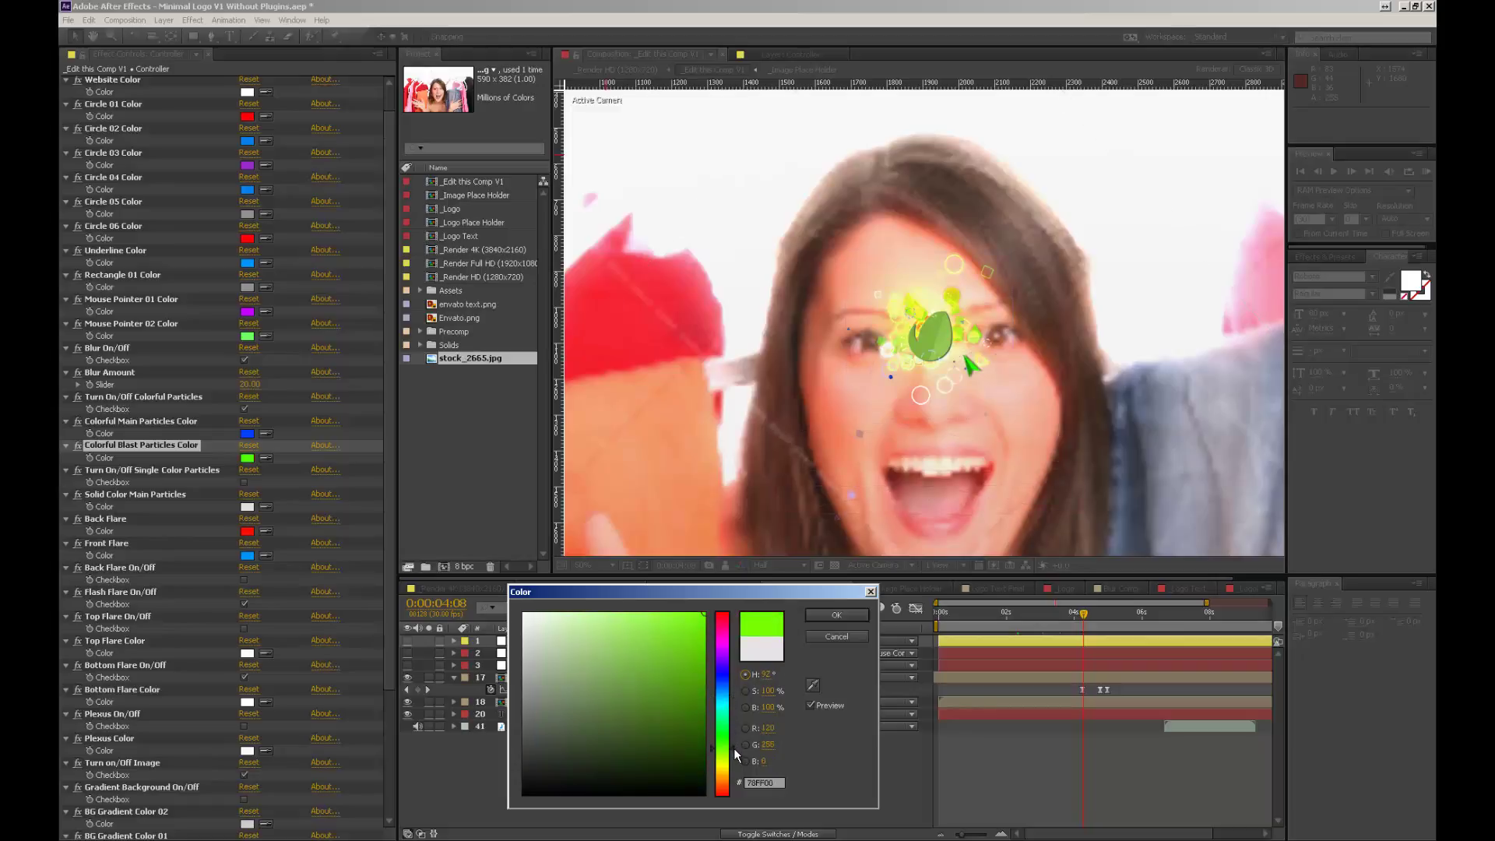
pyautogui.click(729, 726)
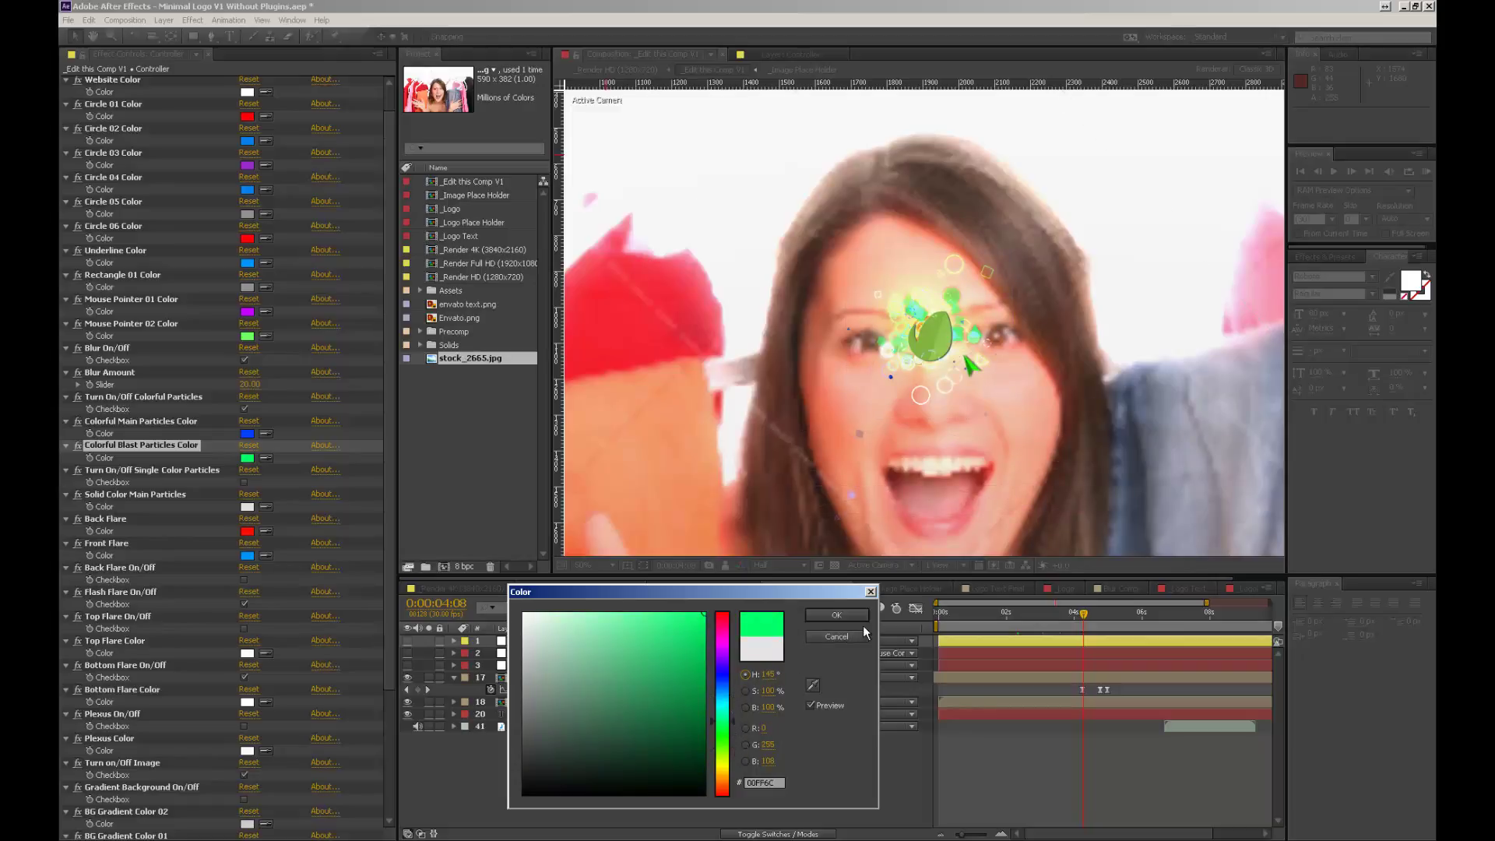
pyautogui.click(837, 615)
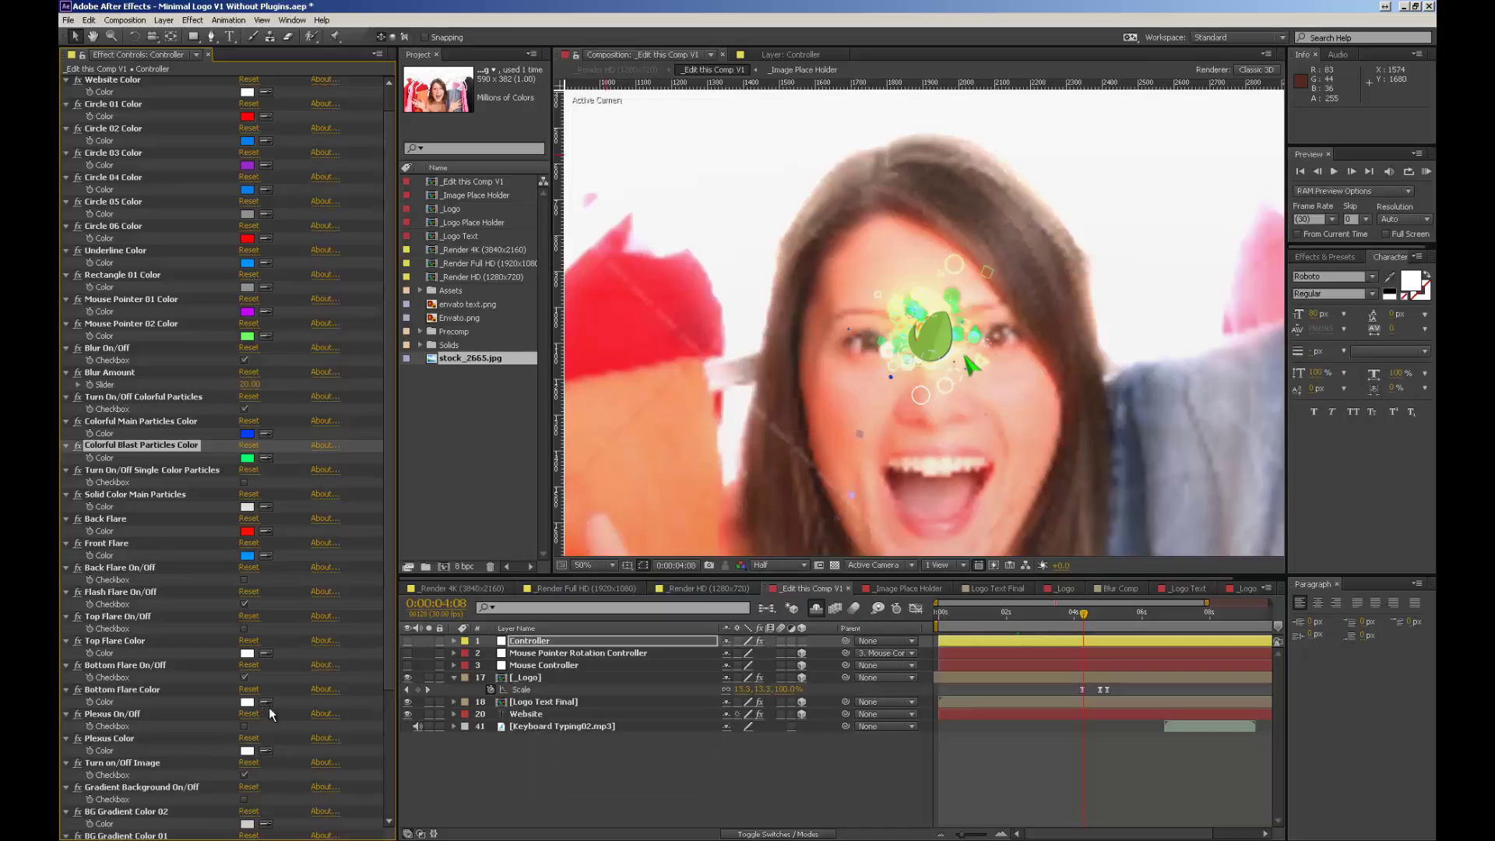
# Step: Turn on the dark background and turn off the image on the Controller
pyautogui.scroll(2, 288, 666)
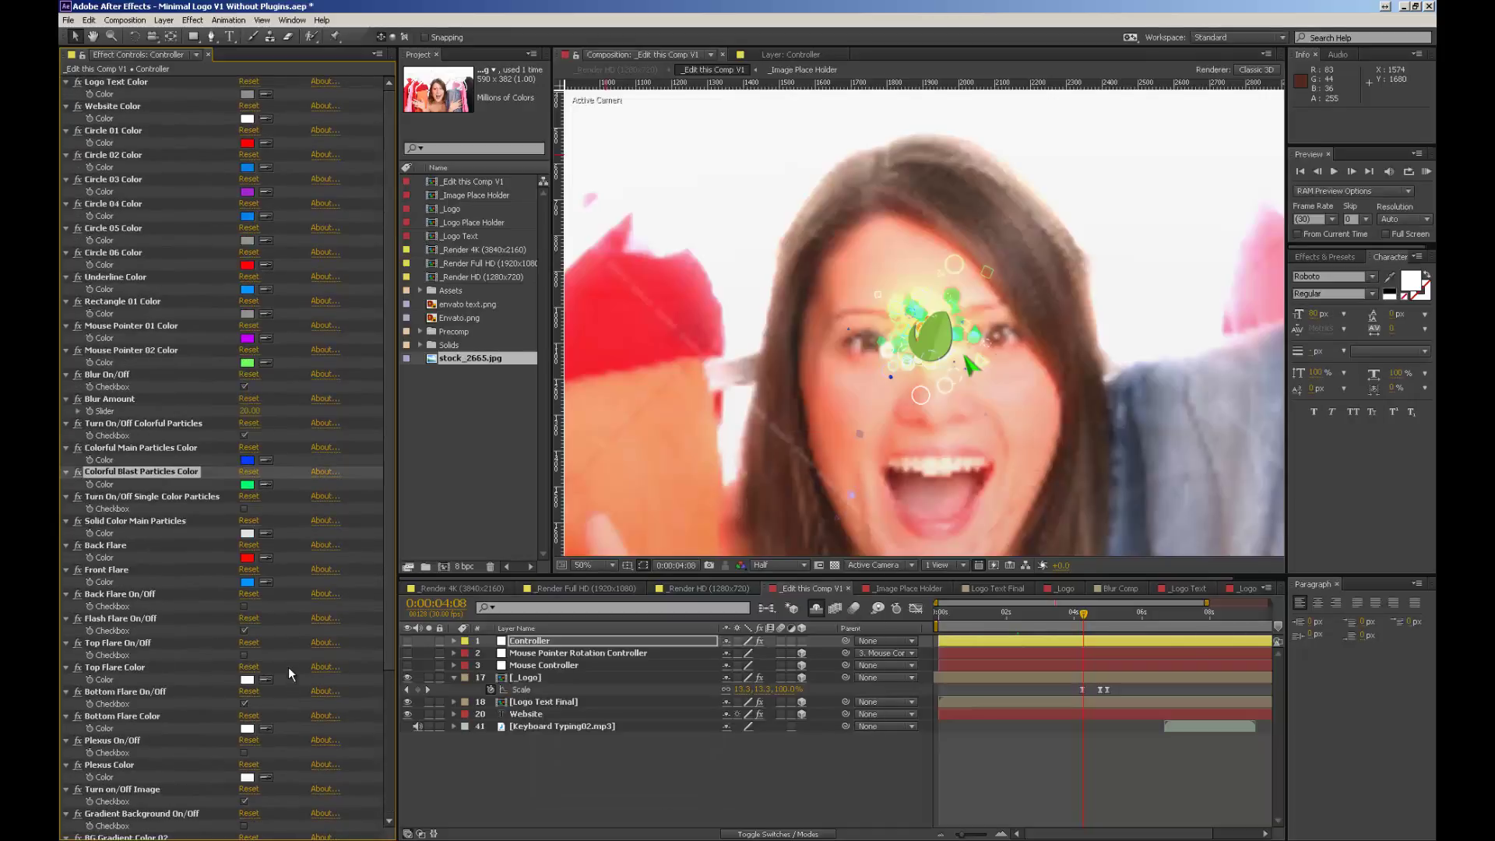
pyautogui.scroll(-5, 288, 666)
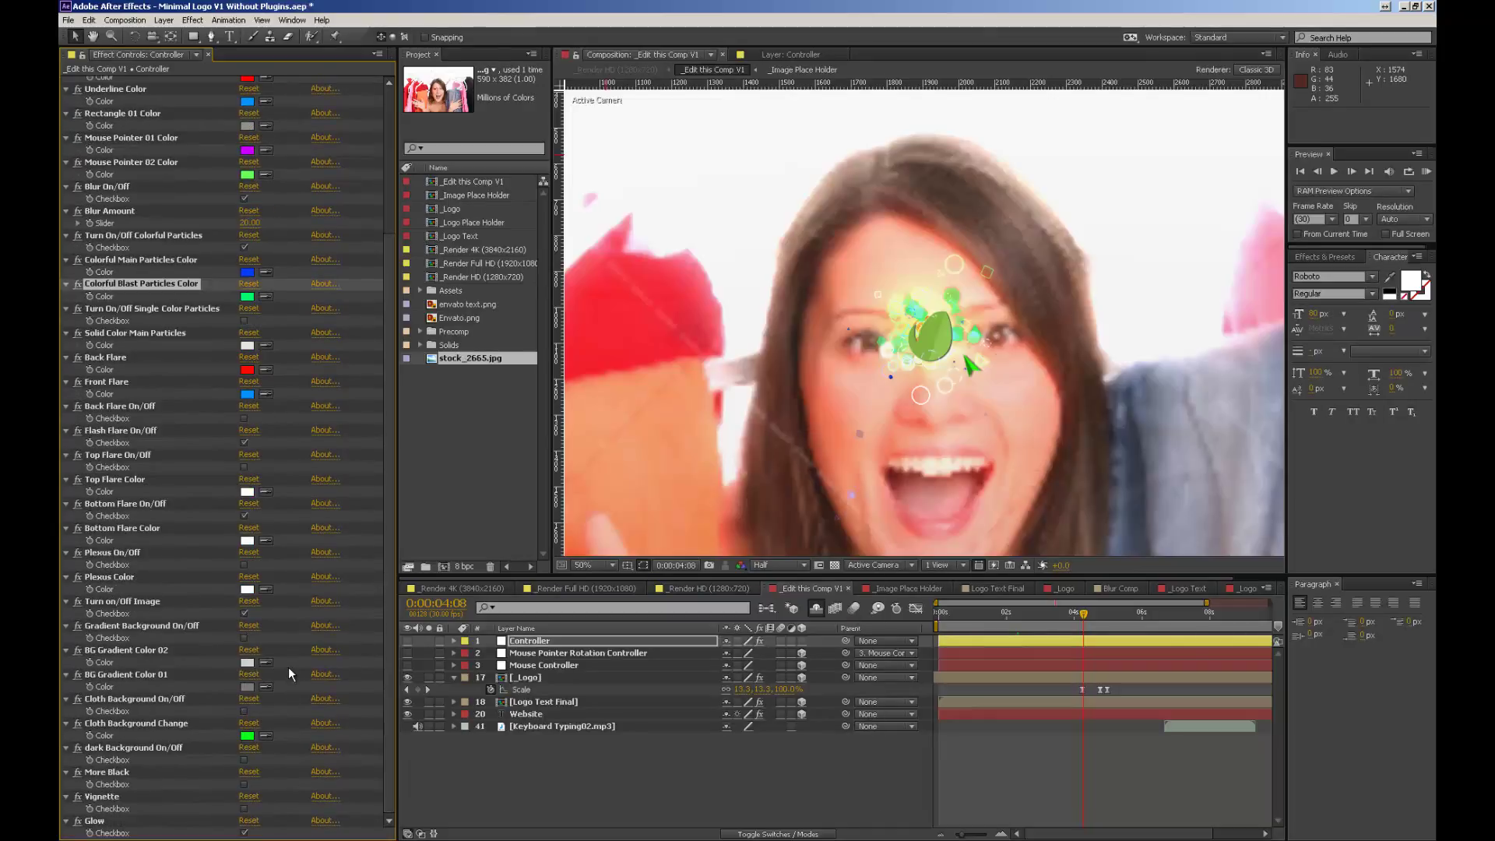
pyautogui.click(245, 760)
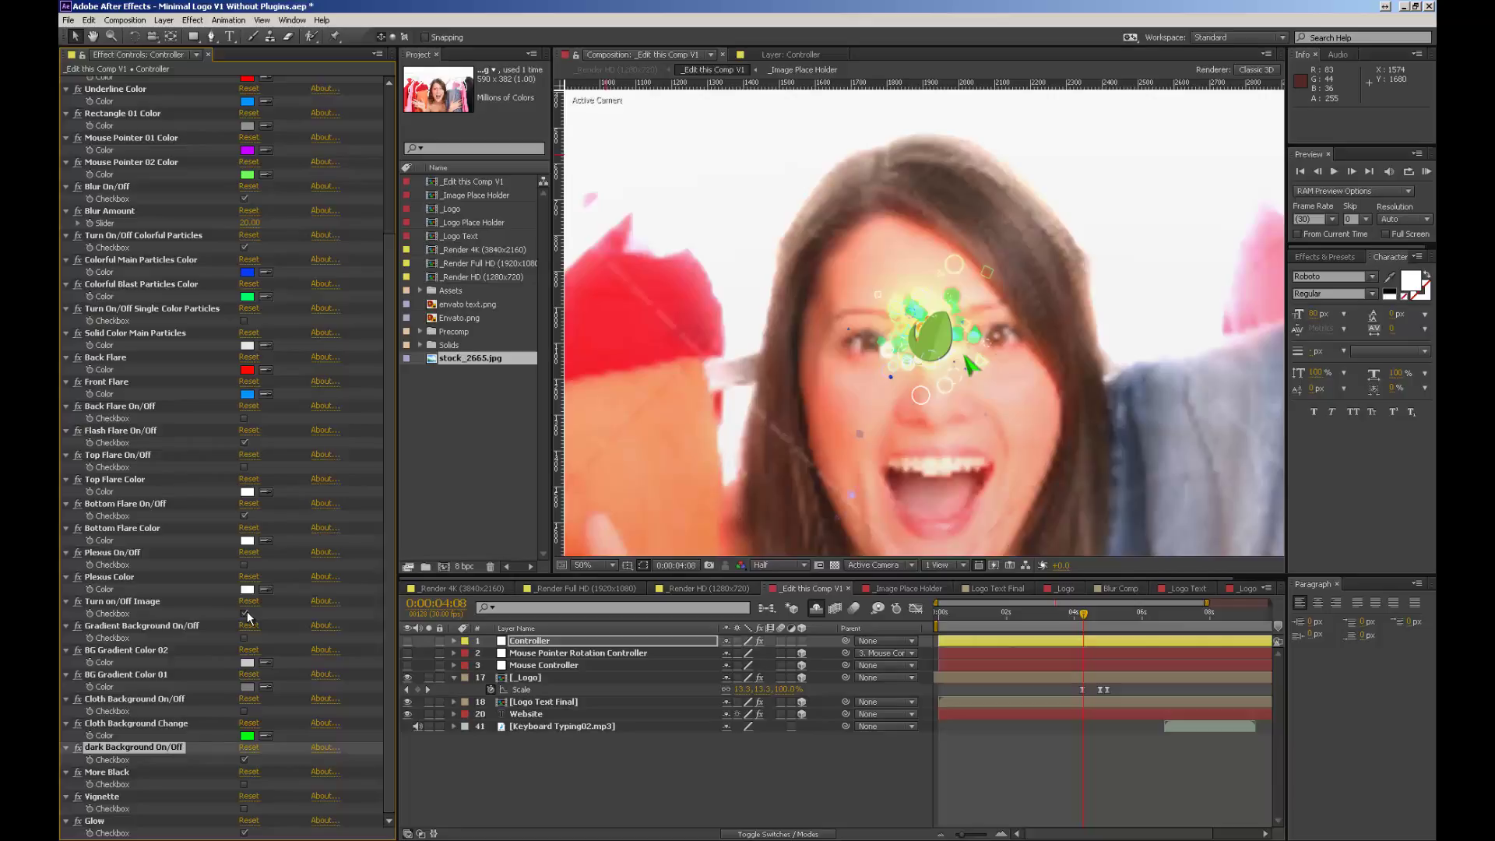
pyautogui.click(247, 614)
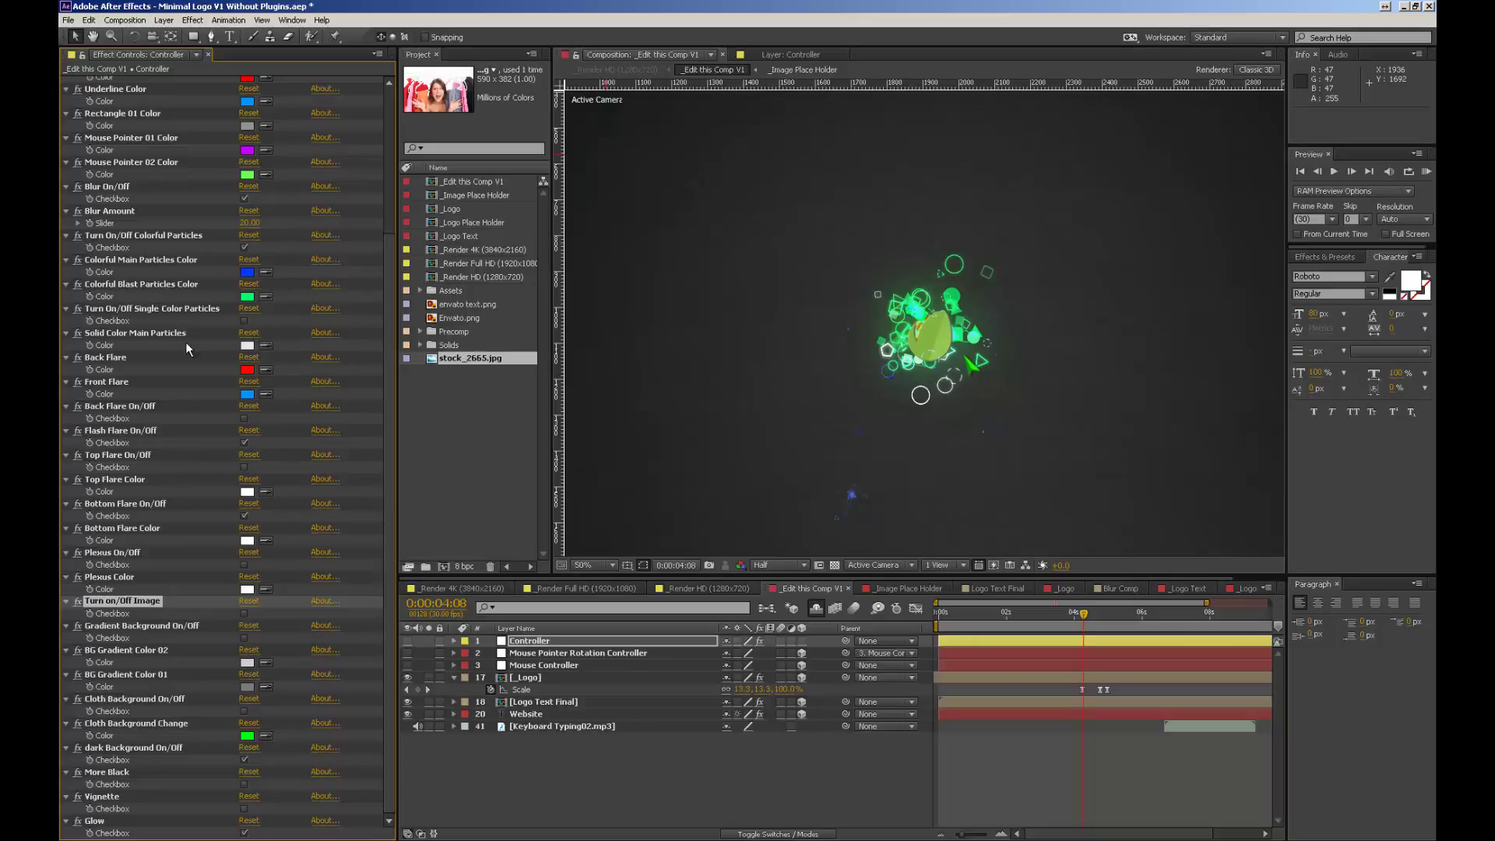
# Step: Compare the Colorful Main and Colorful Blast particle colors against the dark background at 0:00:04:29 and 0:00:05:22
pyautogui.click(148, 283)
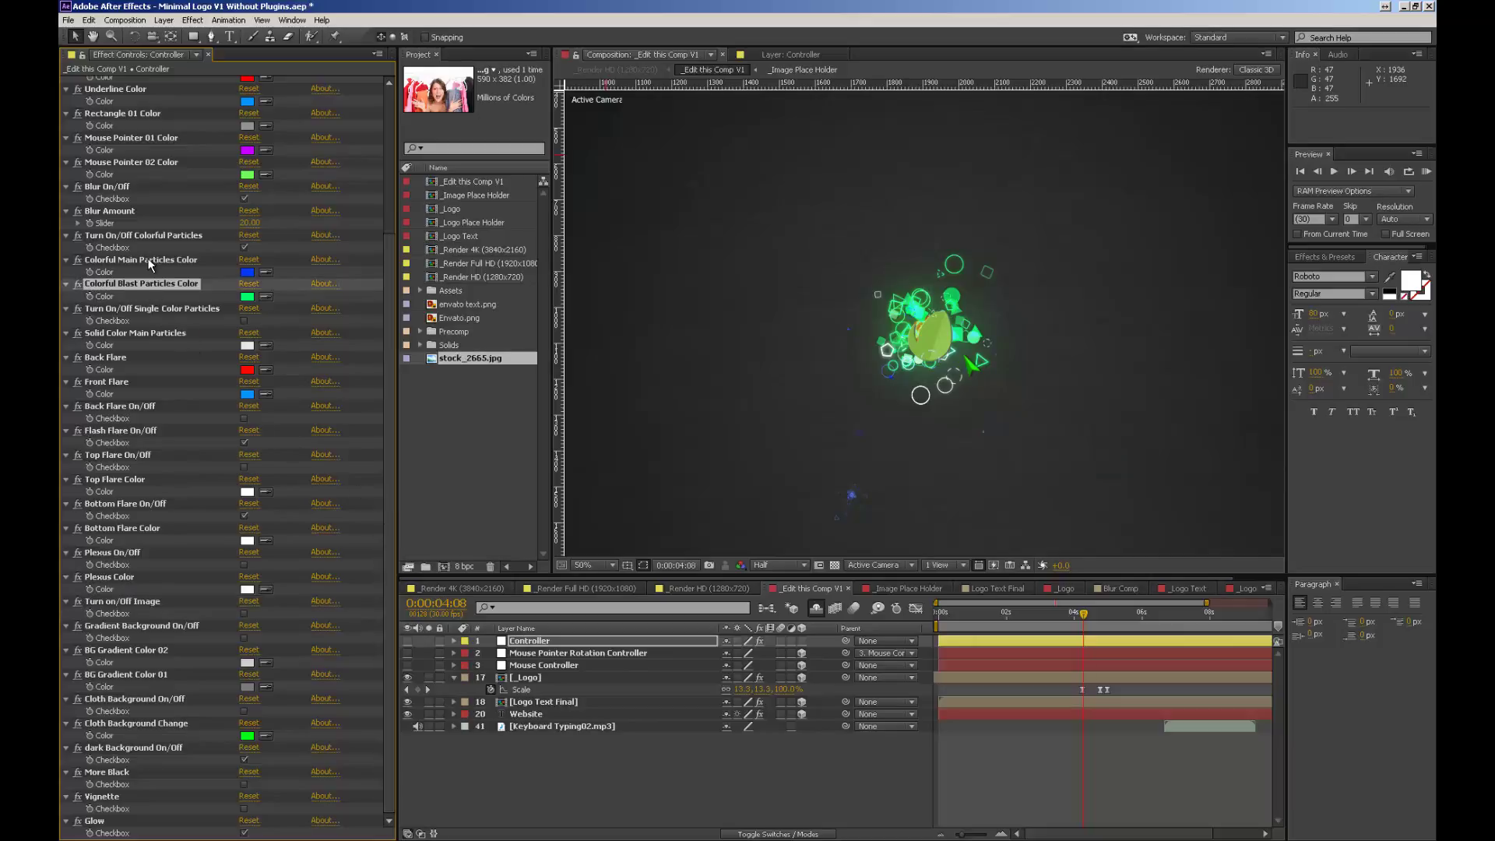
pyautogui.click(147, 259)
pyautogui.click(147, 279)
pyautogui.click(148, 259)
pyautogui.click(147, 282)
pyautogui.click(155, 260)
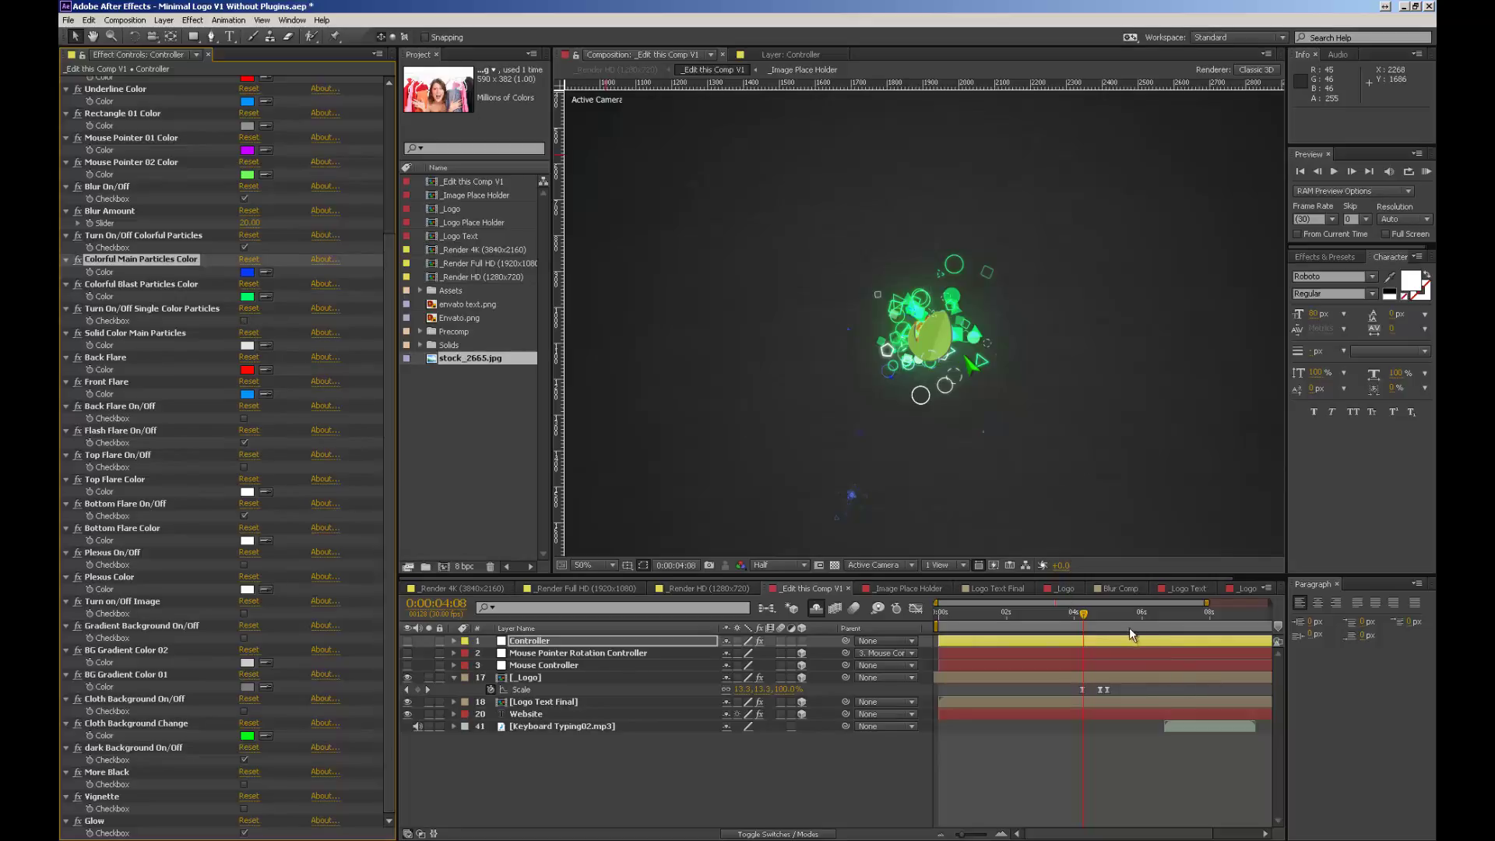
pyautogui.click(1106, 617)
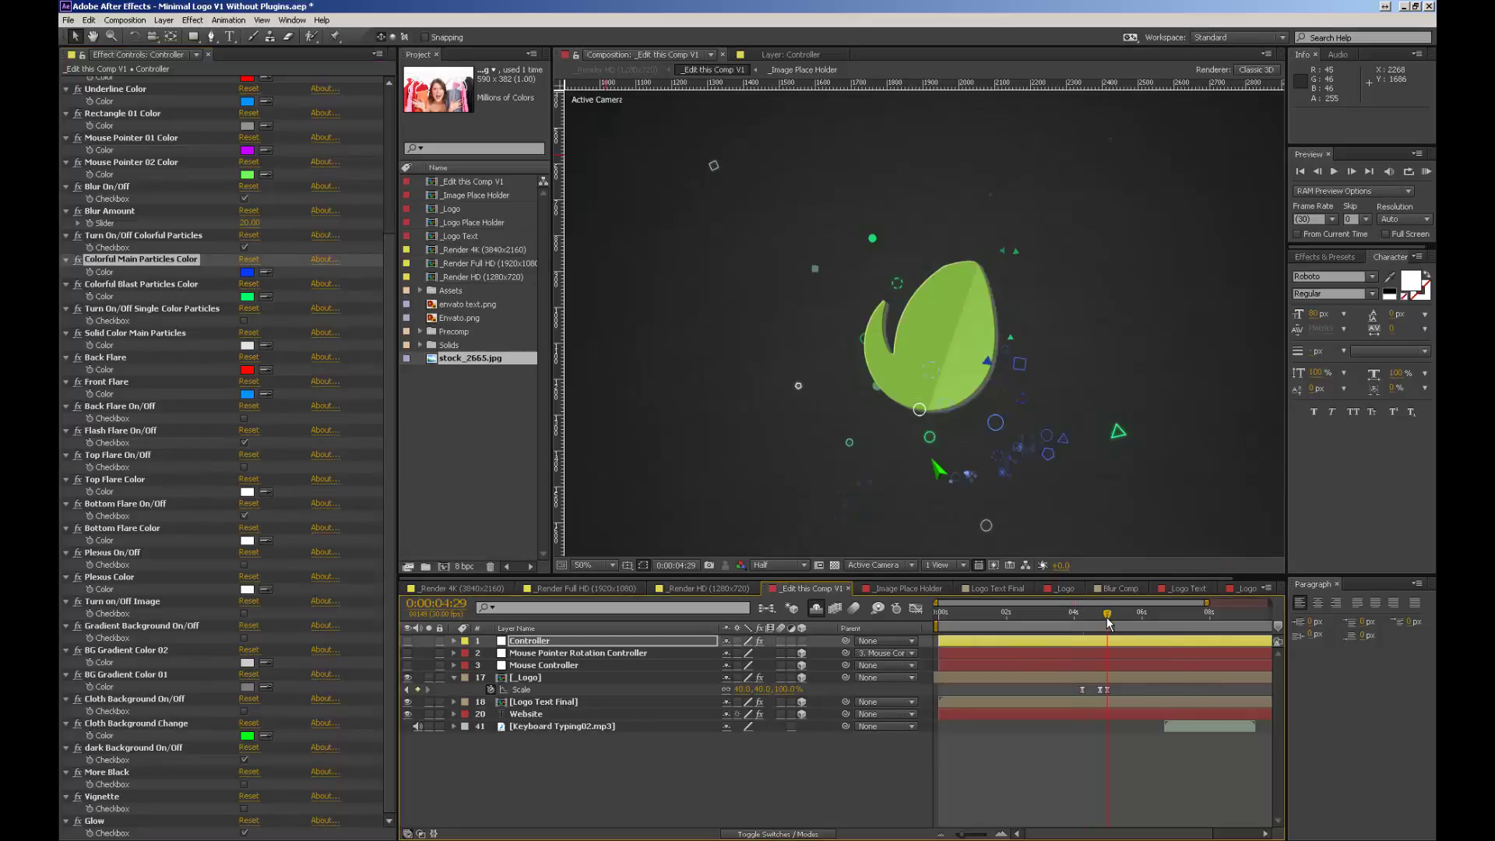
pyautogui.moveTo(1109, 623); pyautogui.dragTo(1136, 619)
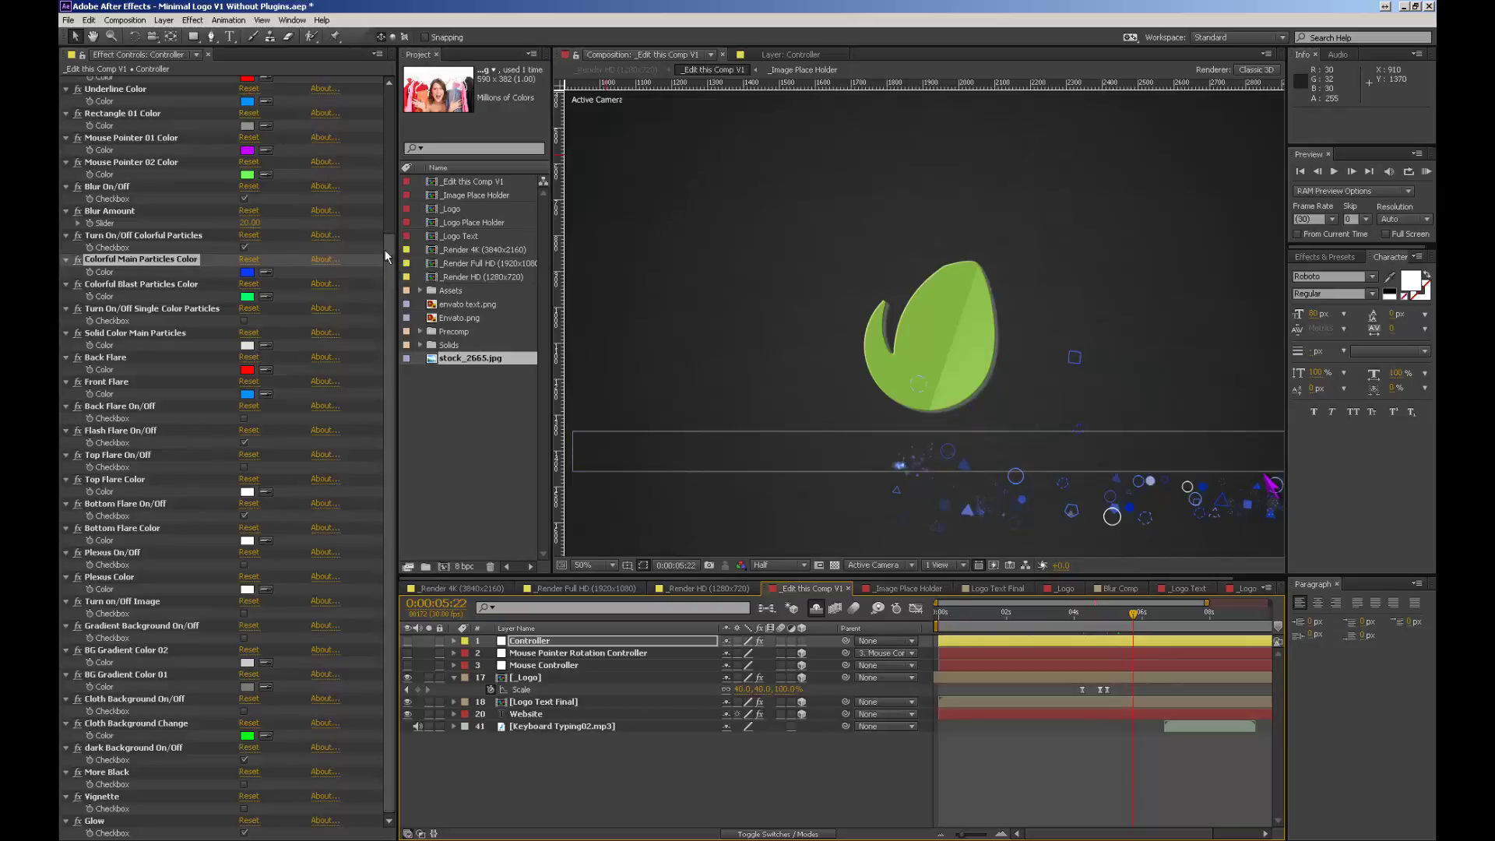
pyautogui.scroll(5, 363, 192)
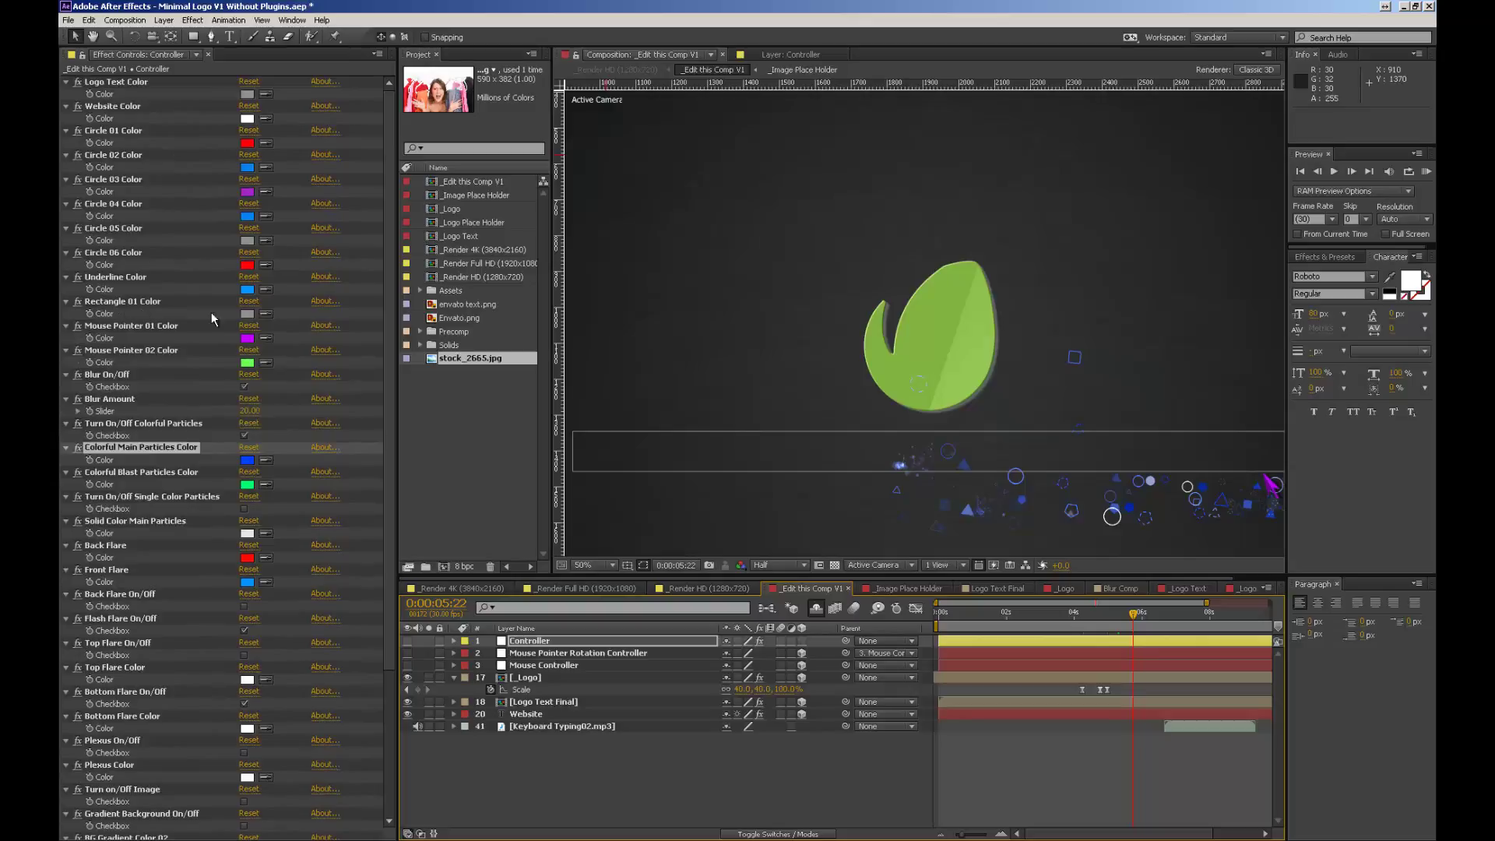
# Step: Set the Rectangle 01 Color on the Controller to red (FF0000)
pyautogui.click(247, 313)
pyautogui.click(675, 636)
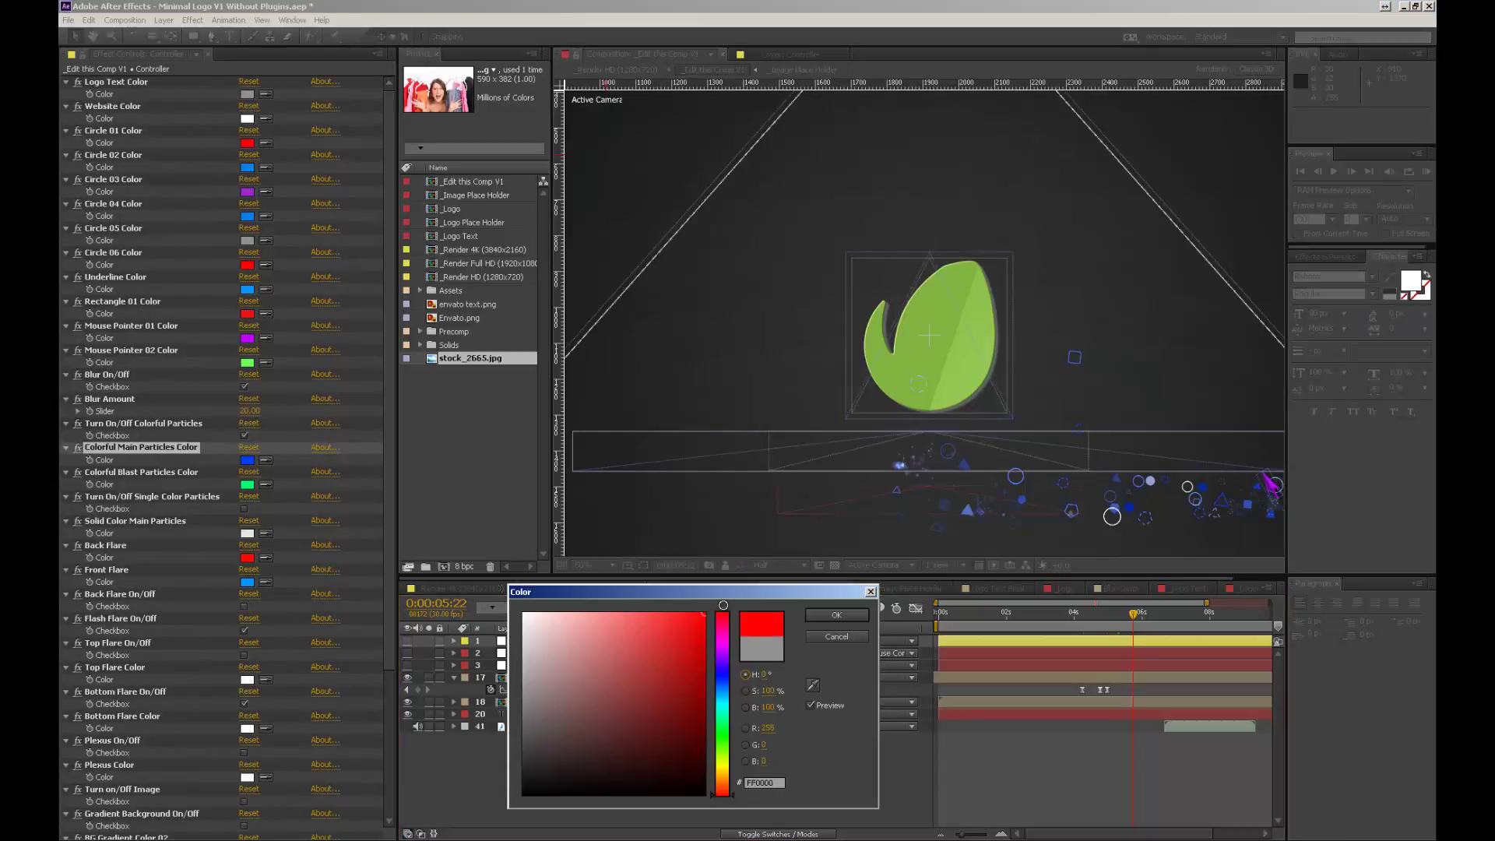
pyautogui.click(837, 615)
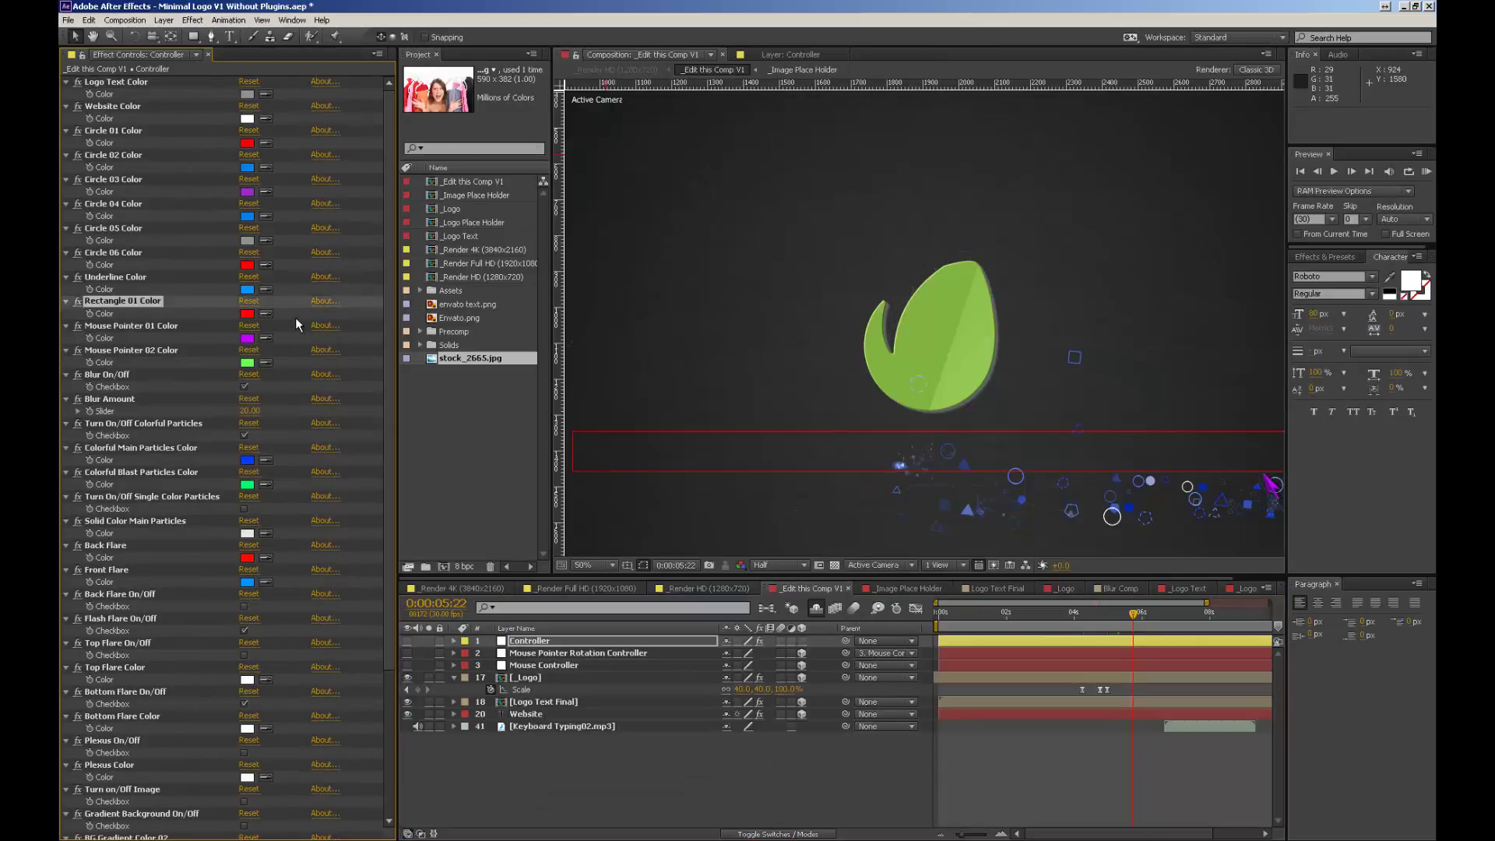
# Step: Set the Rectangle 01 Color on the Controller to blue
pyautogui.click(246, 314)
pyautogui.moveTo(723, 693); pyautogui.dragTo(725, 683)
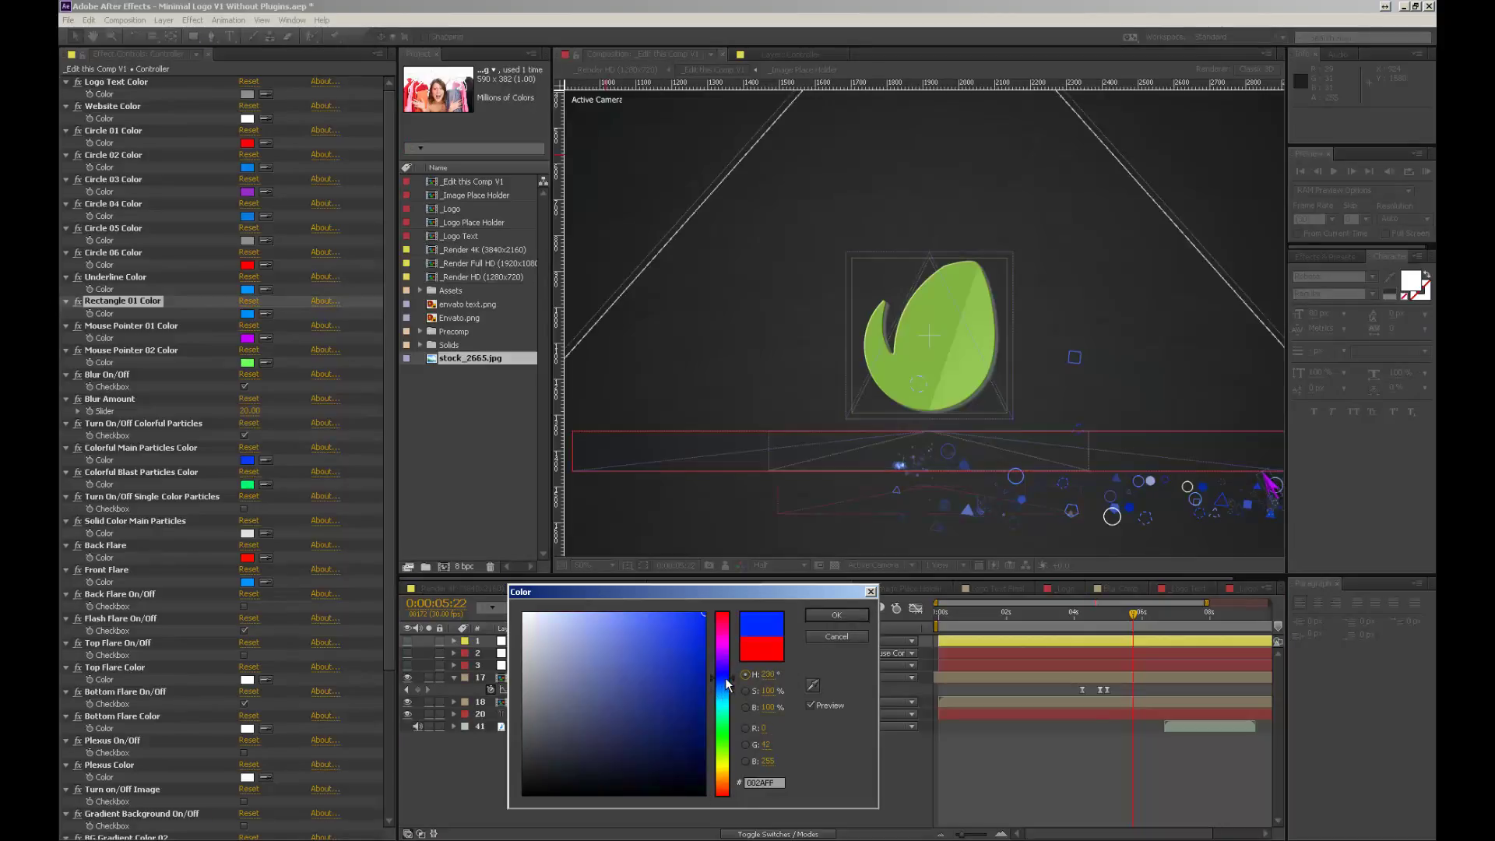
pyautogui.click(836, 615)
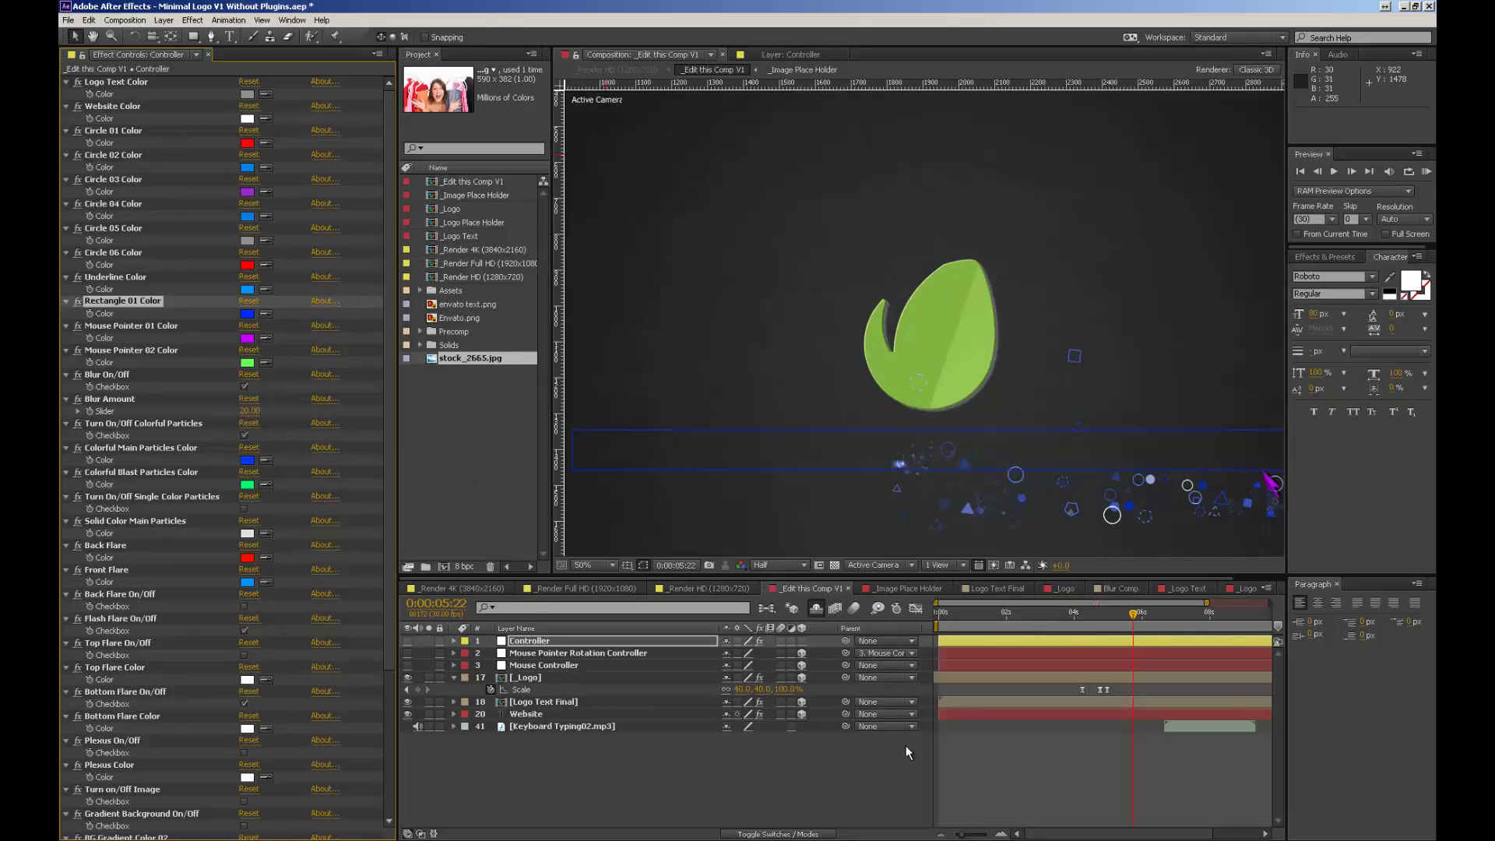
# Step: Go to 0:00:06:16 and set the Logo Text Color on the Controller to red
pyautogui.click(1161, 622)
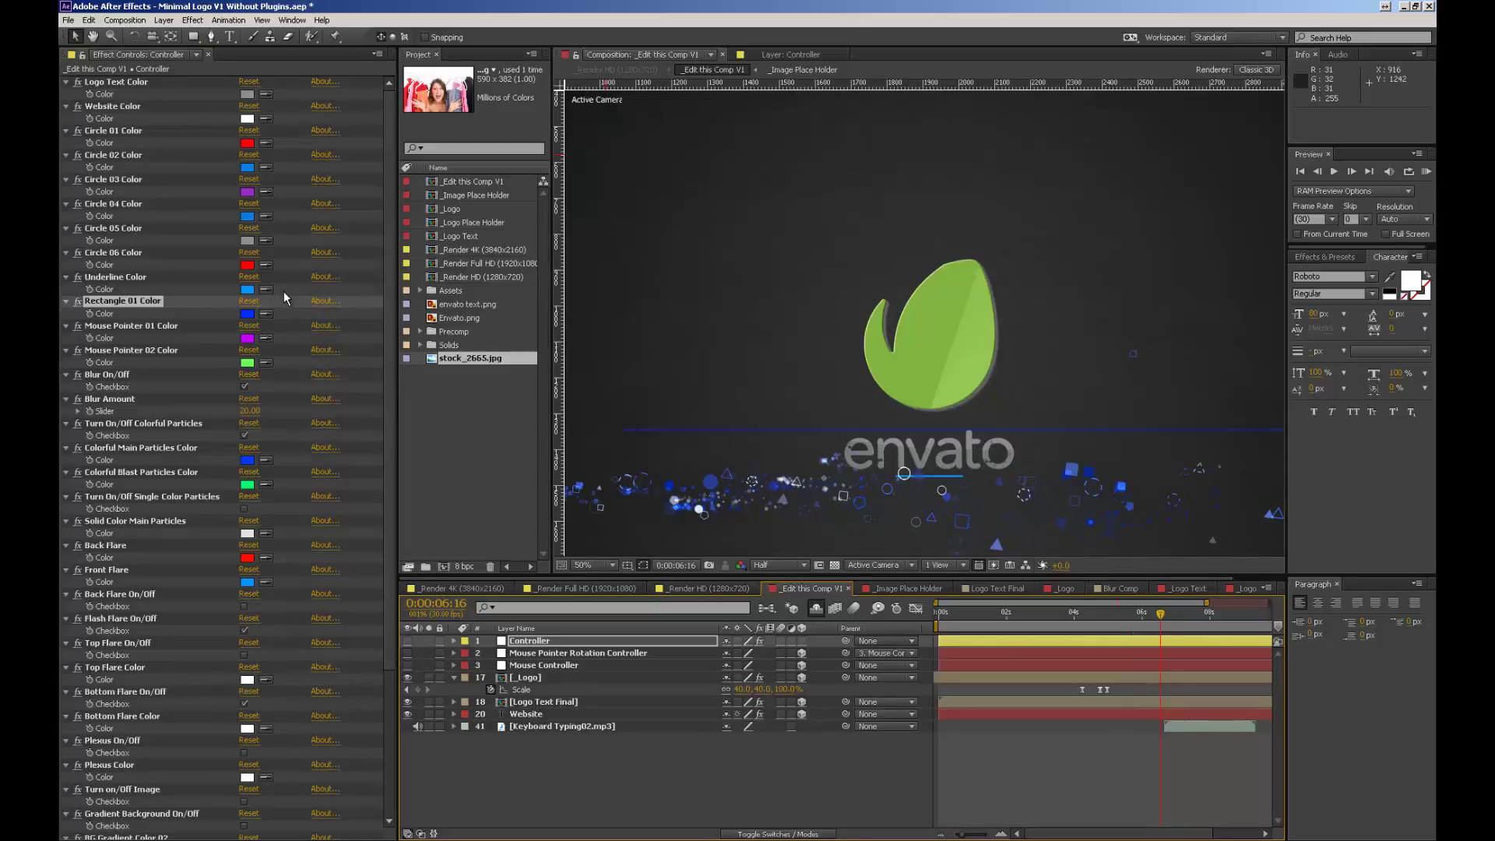
pyautogui.click(248, 94)
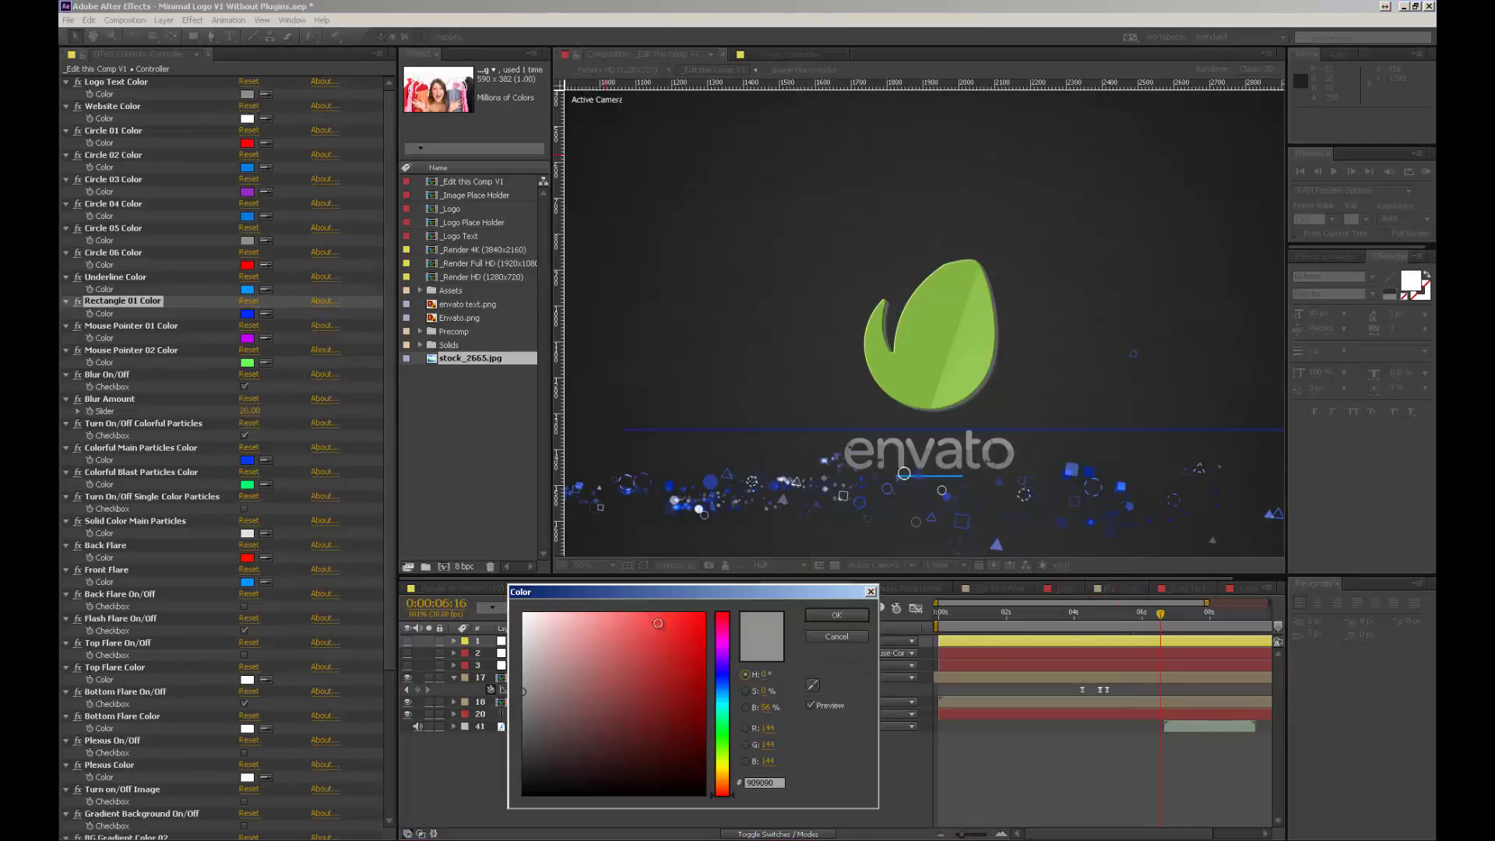
pyautogui.moveTo(679, 634)
pyautogui.mouseDown()
pyautogui.moveTo(704, 615)
pyautogui.moveTo(732, 711)
pyautogui.moveTo(732, 794)
pyautogui.mouseUp()
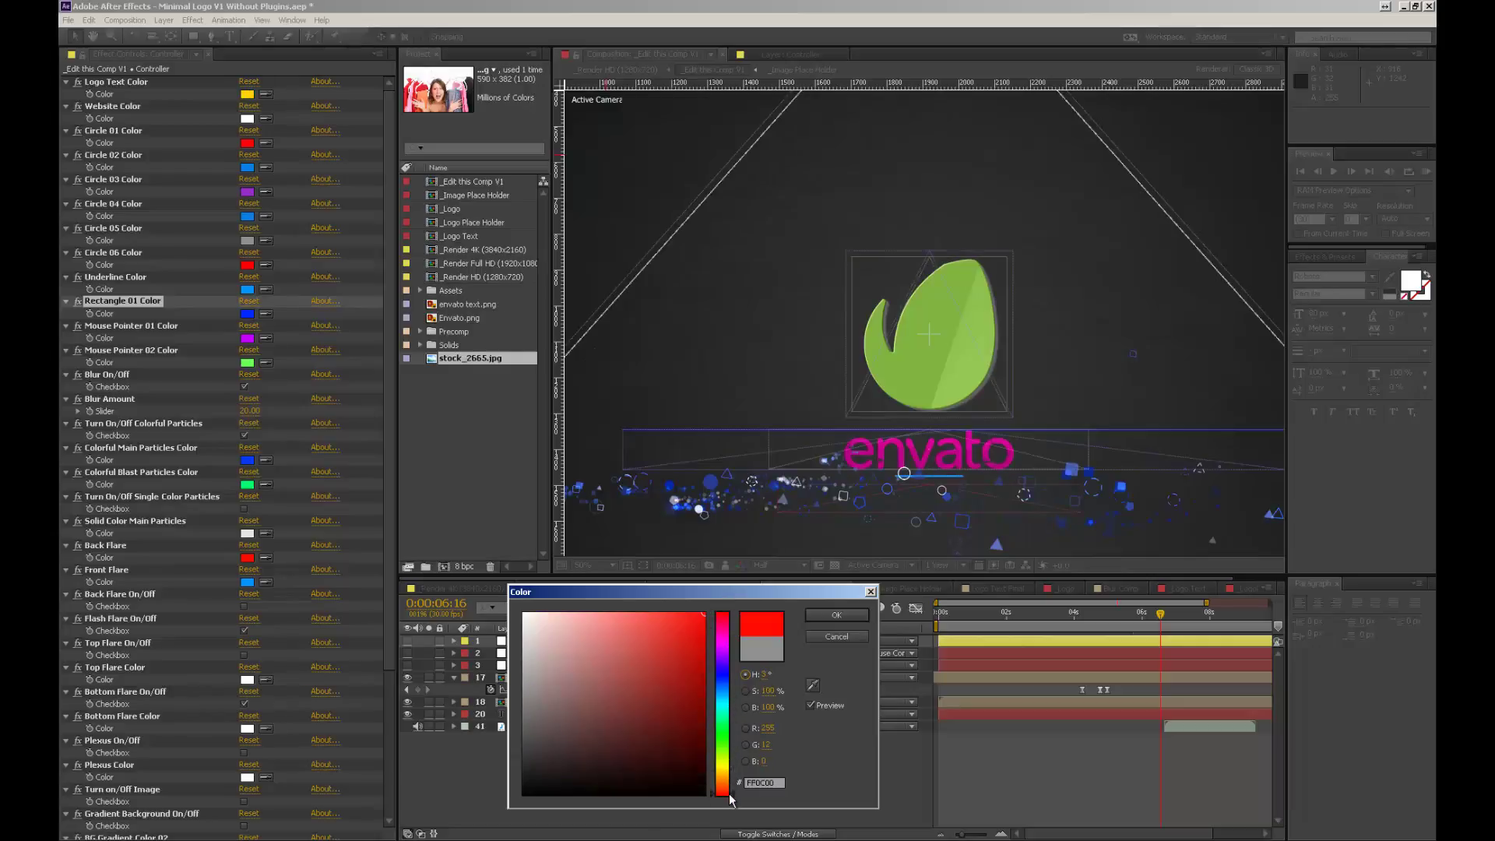
pyautogui.click(836, 616)
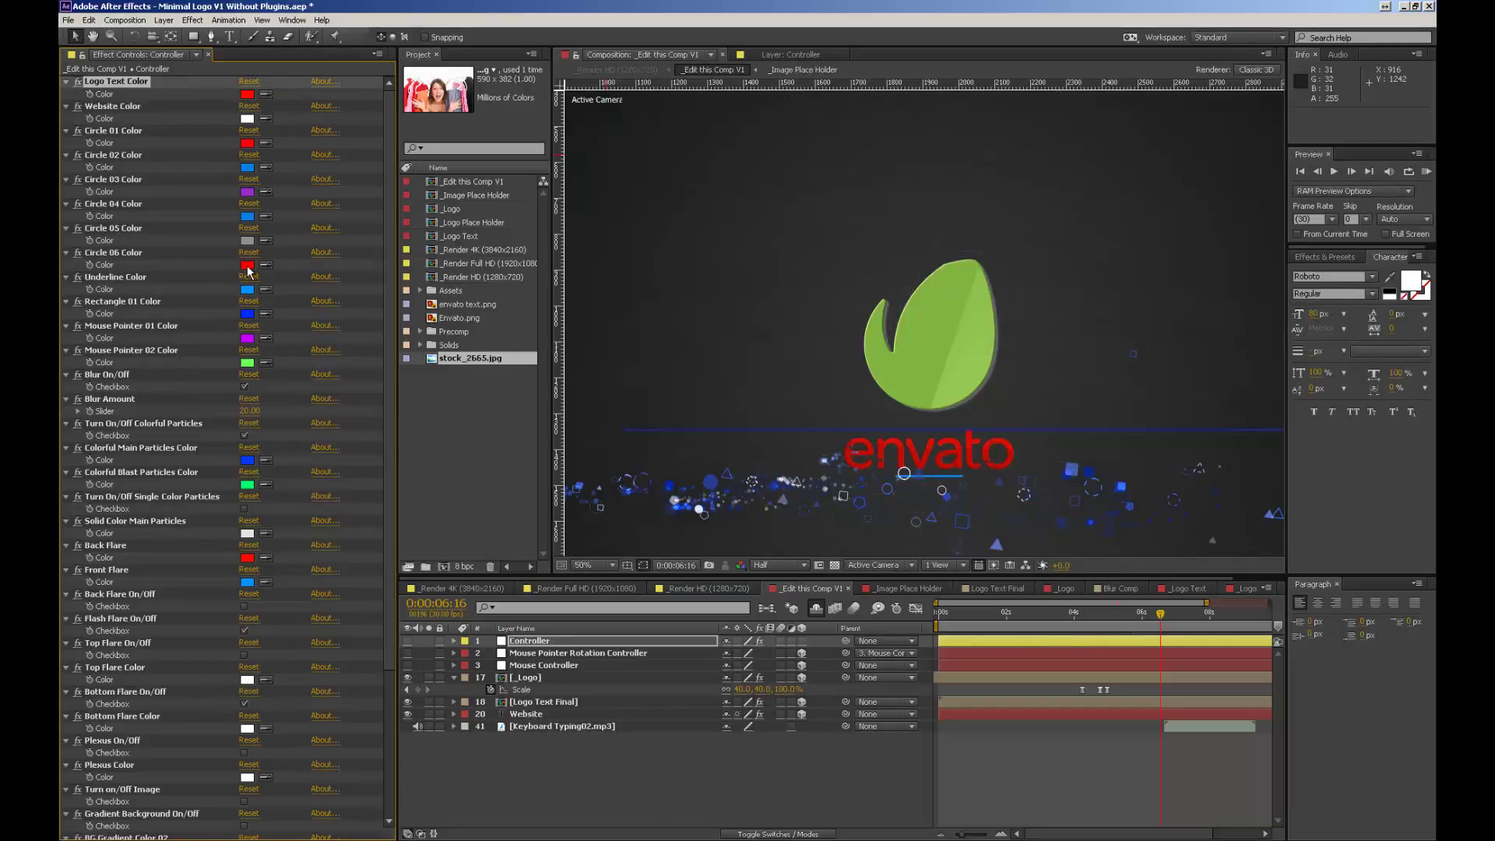
# Step: Try magenta for the Logo Text Color, and settle on bright green (2AFF00)
pyautogui.click(248, 94)
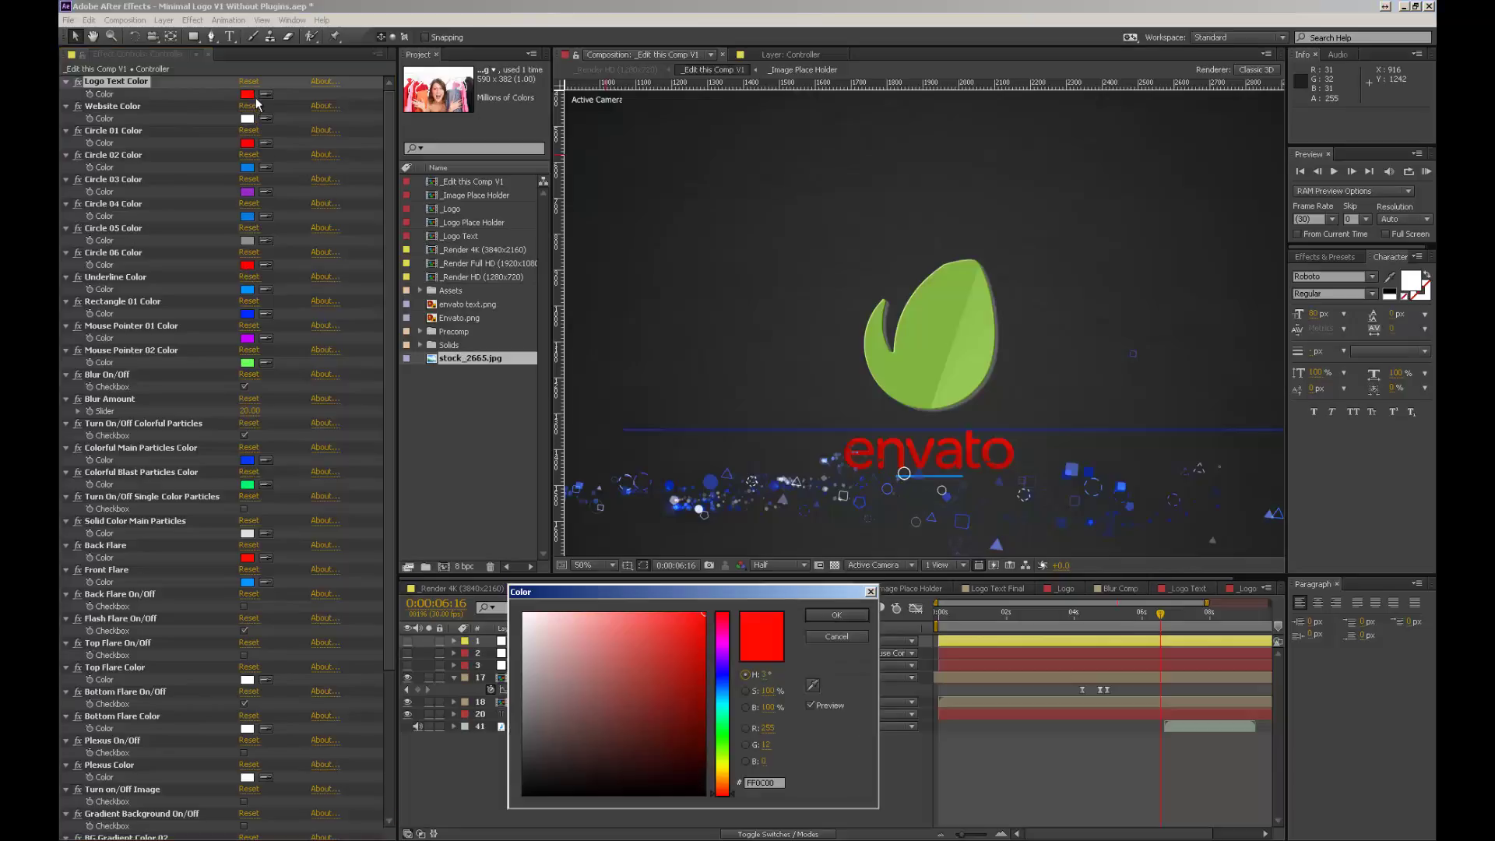
pyautogui.click(725, 702)
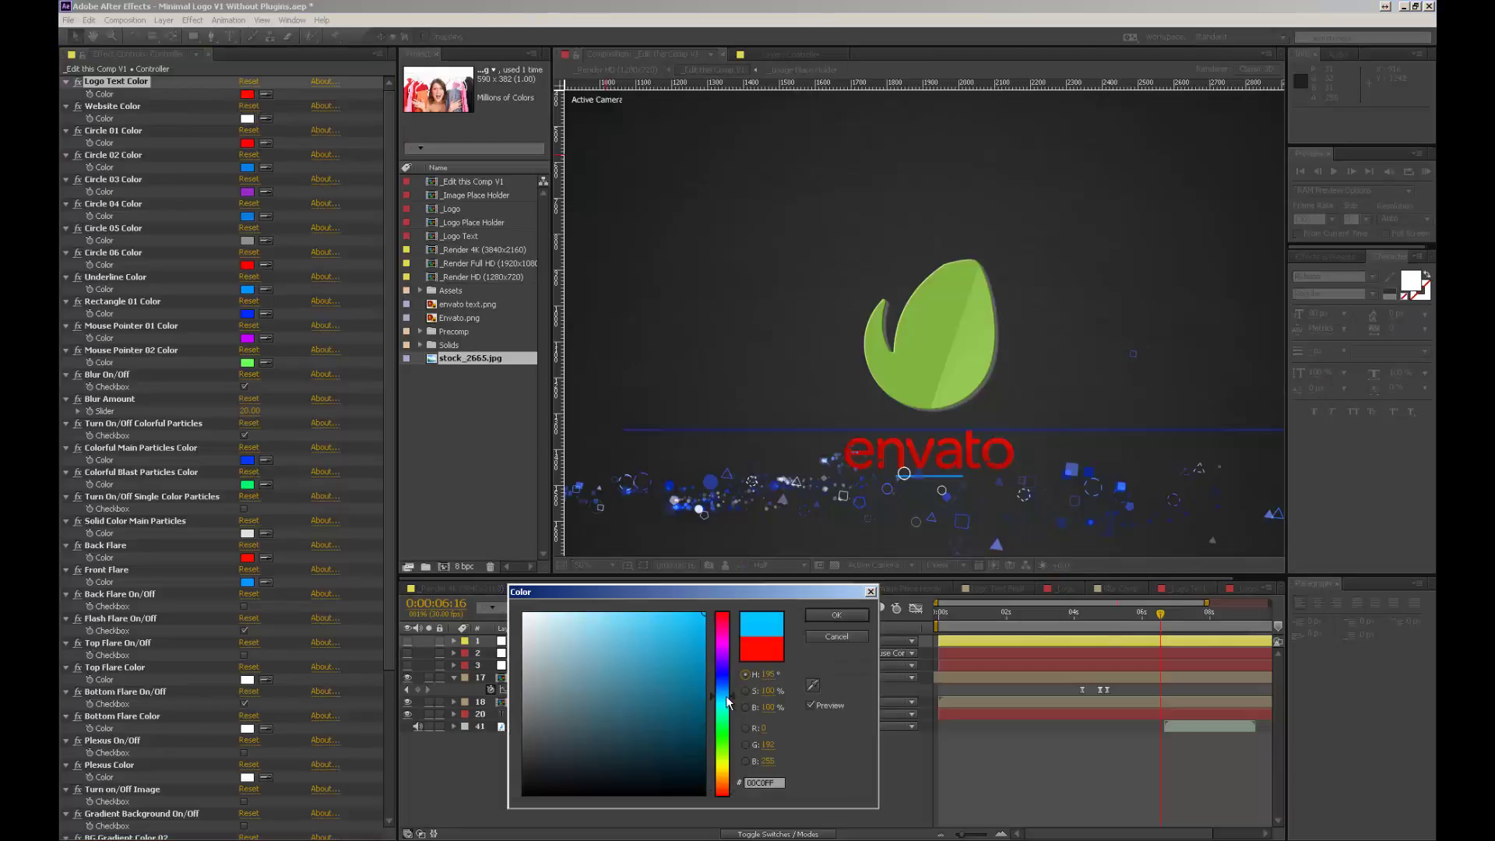
pyautogui.click(720, 651)
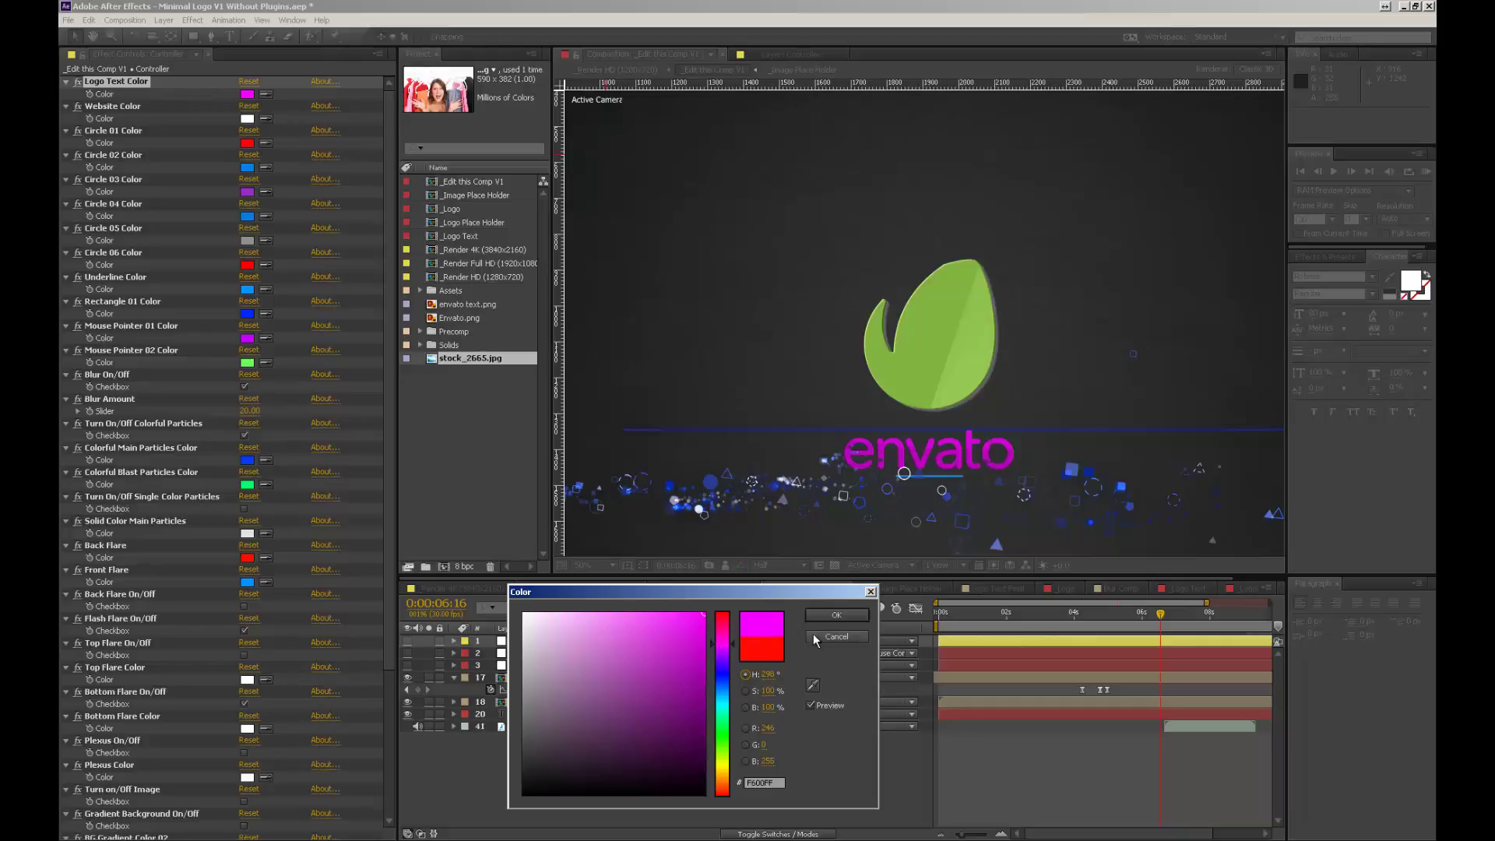
pyautogui.click(724, 739)
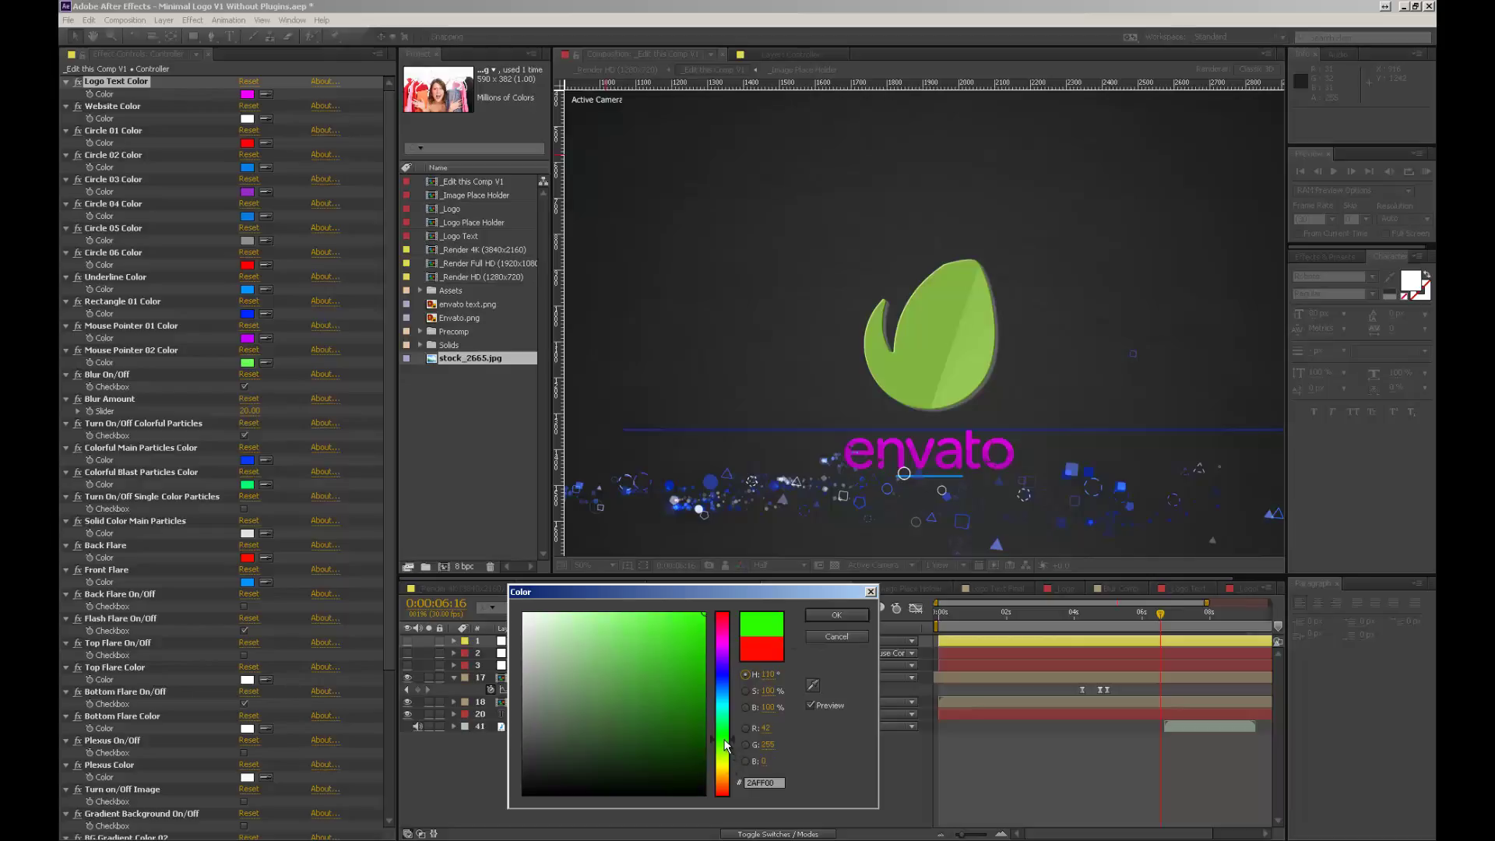
pyautogui.click(826, 615)
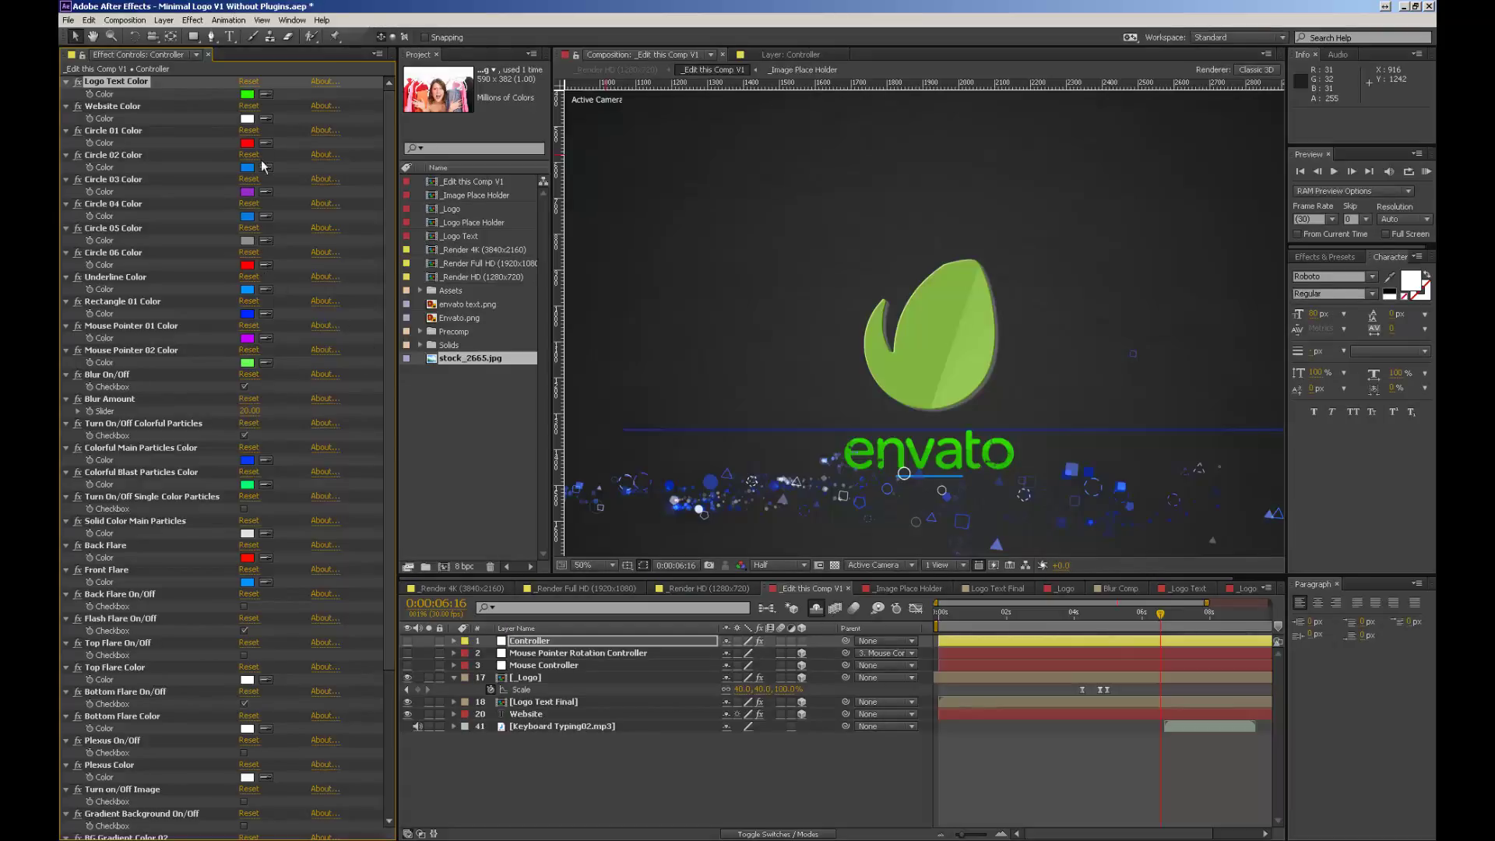
# Step: Go to 0:00:09:00 and set the Website Color on the Controller to bright green
pyautogui.moveTo(1169, 623); pyautogui.dragTo(1221, 618)
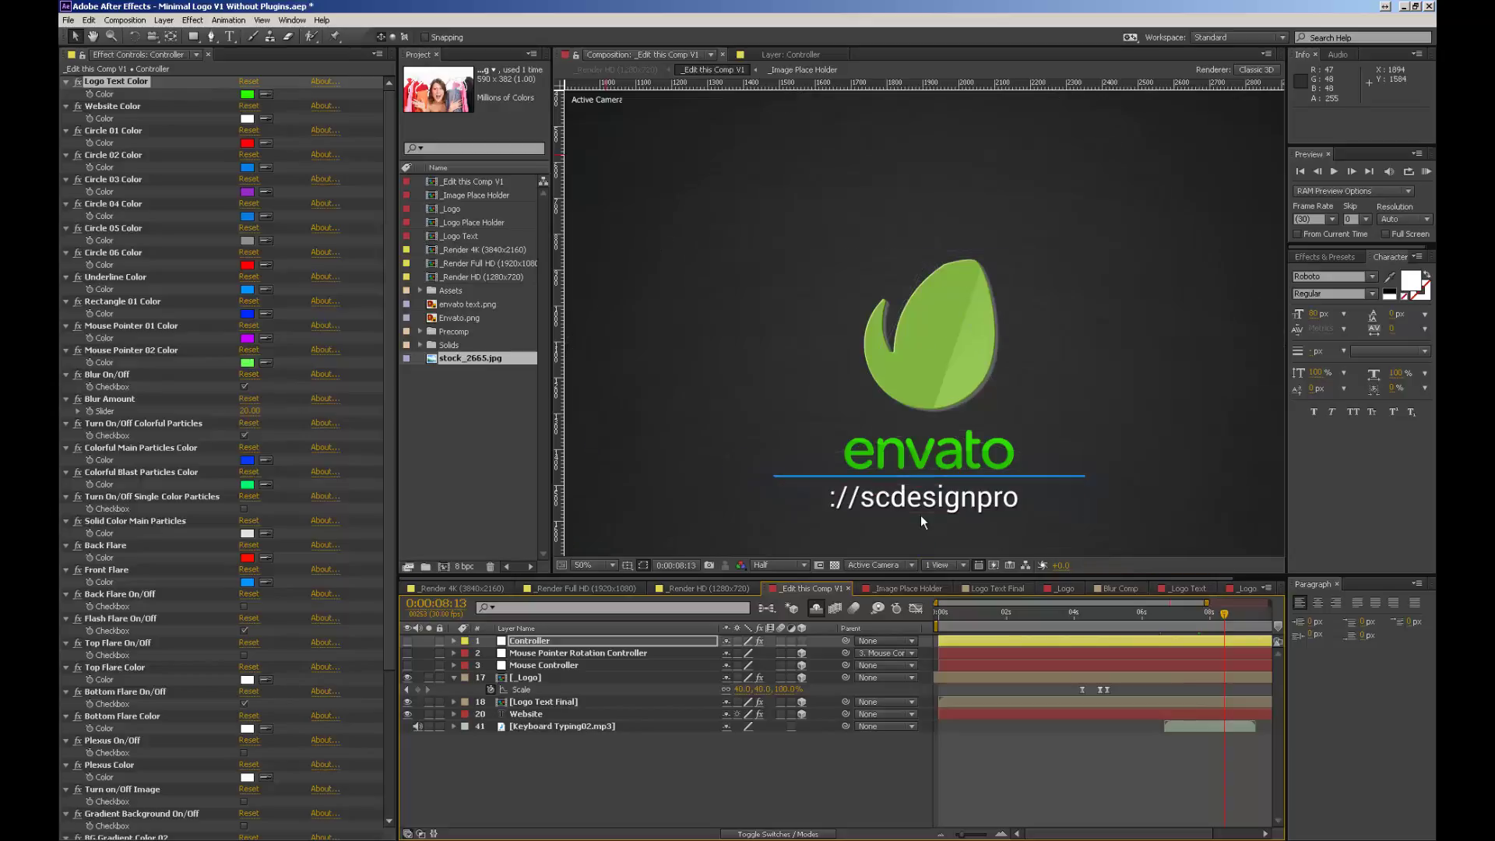
pyautogui.moveTo(1223, 624); pyautogui.dragTo(1244, 623)
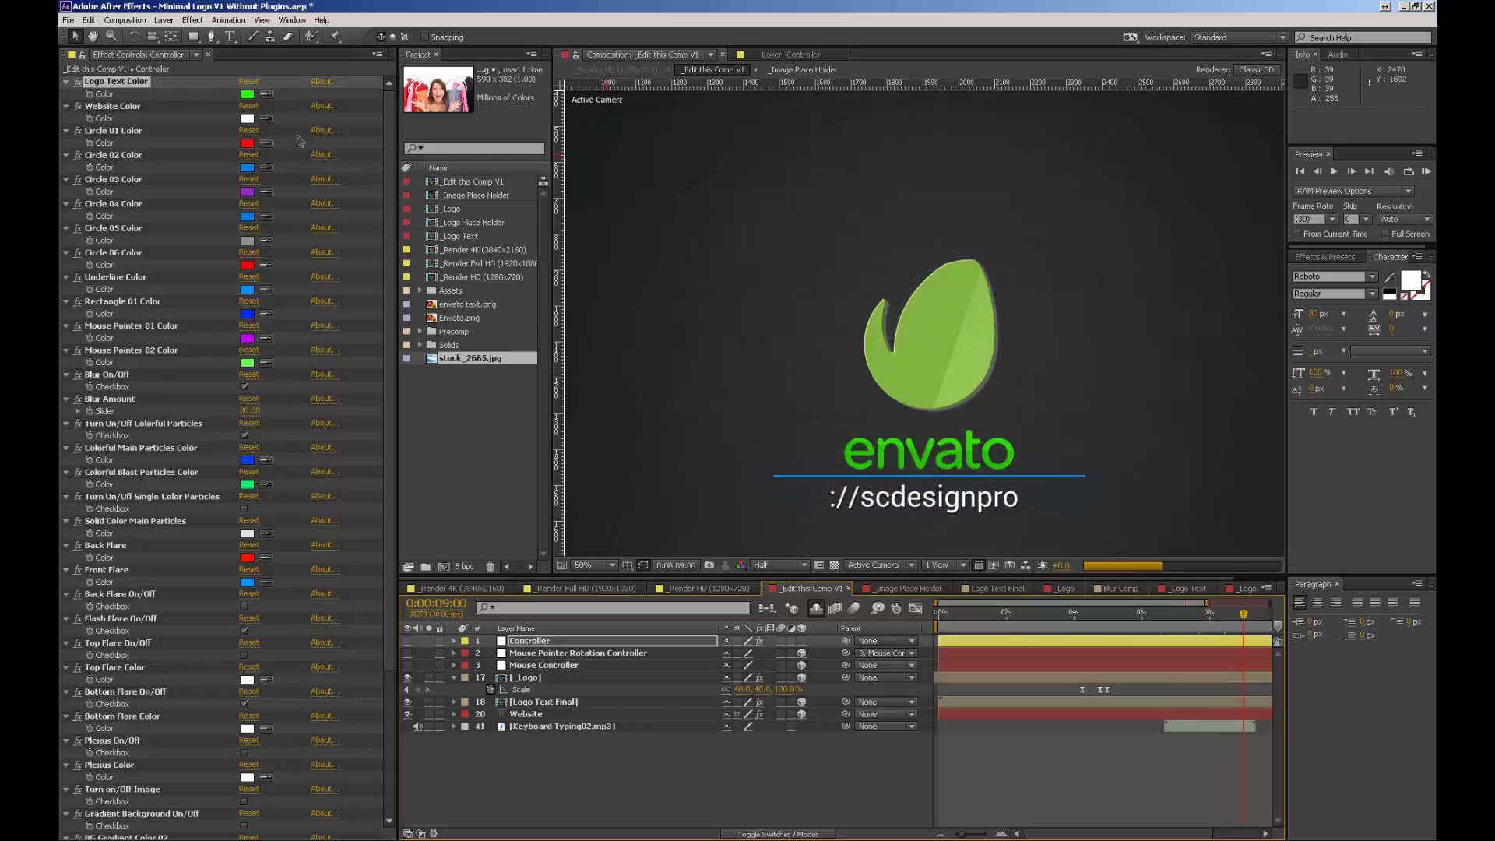
pyautogui.click(247, 118)
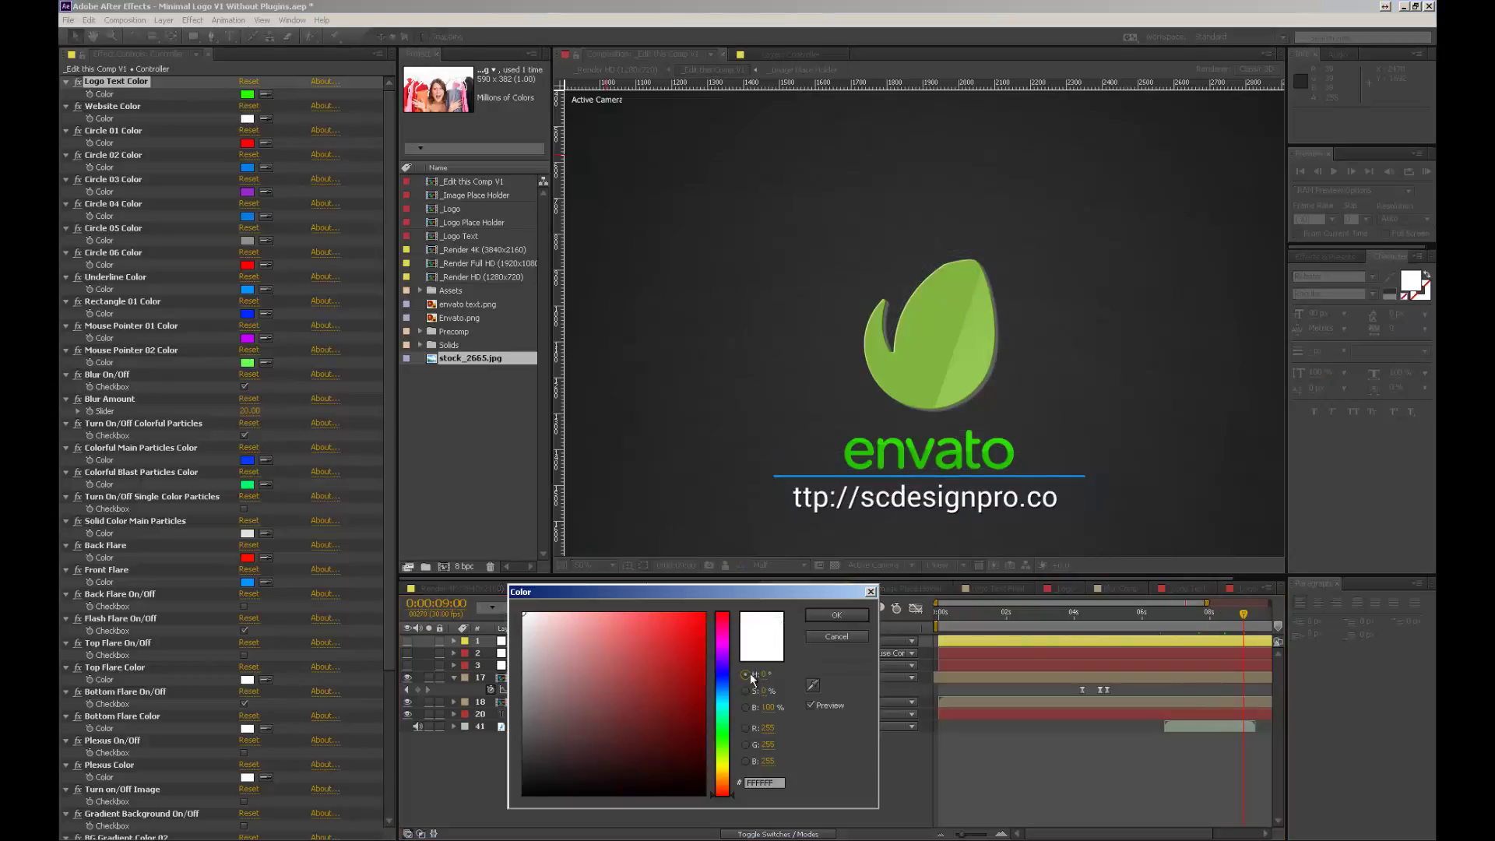
pyautogui.click(723, 731)
pyautogui.click(700, 632)
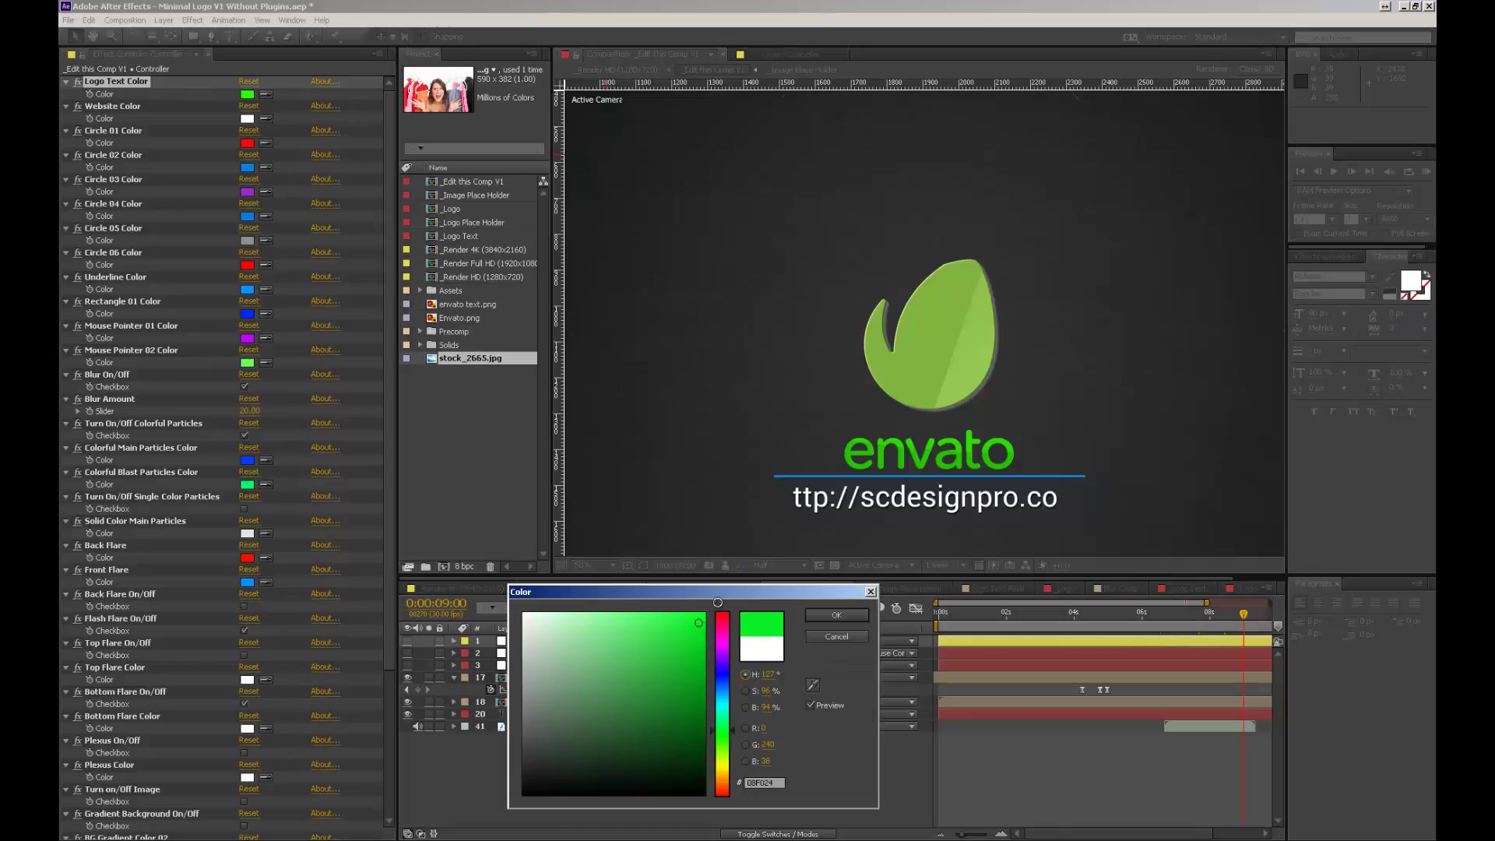
pyautogui.click(836, 614)
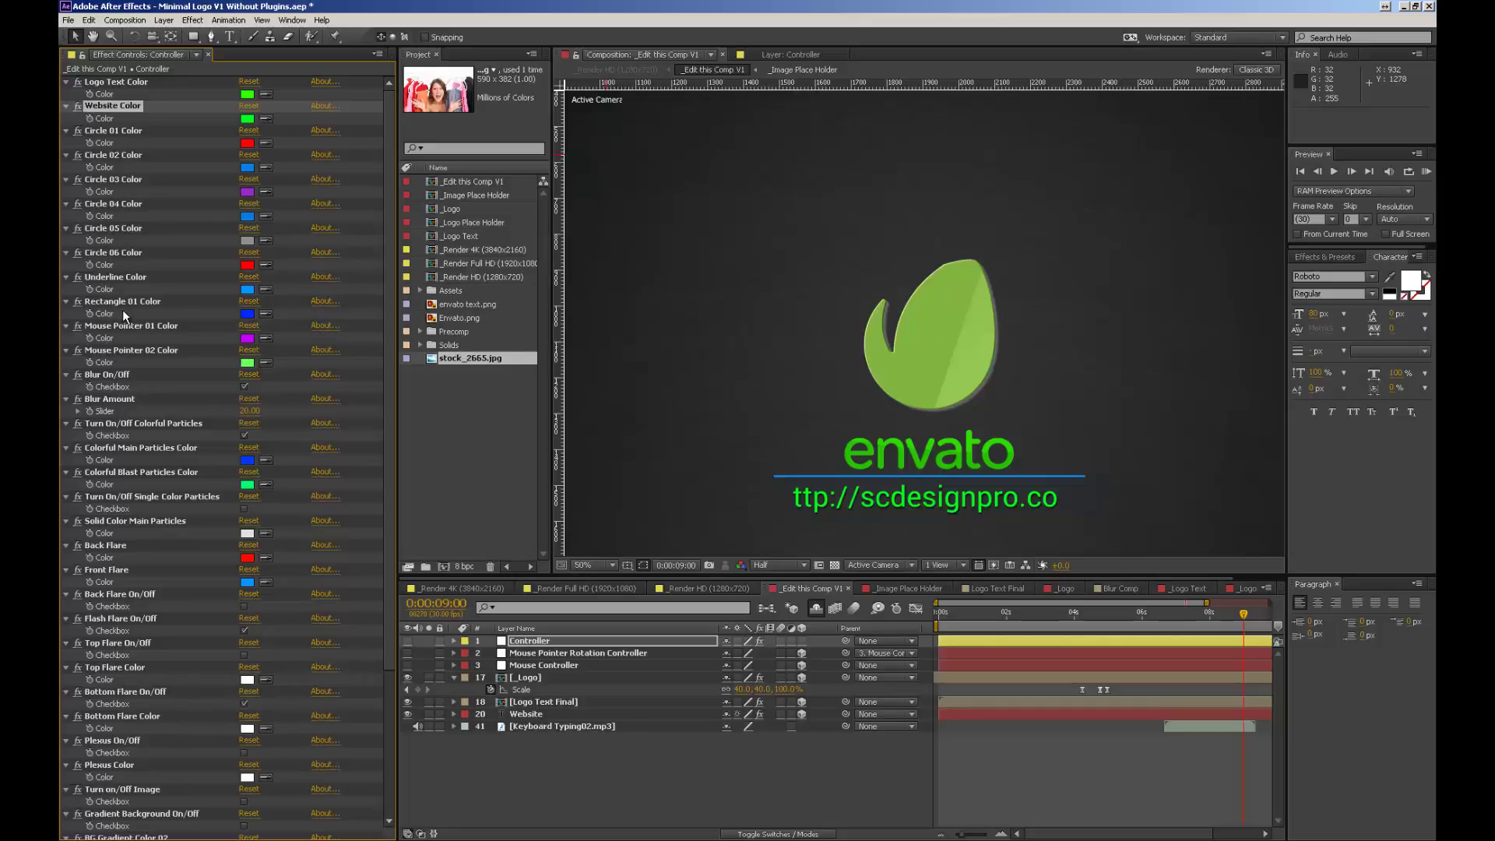
# Step: Set the Underline Color on the Controller to bright green (30FE00)
pyautogui.click(120, 279)
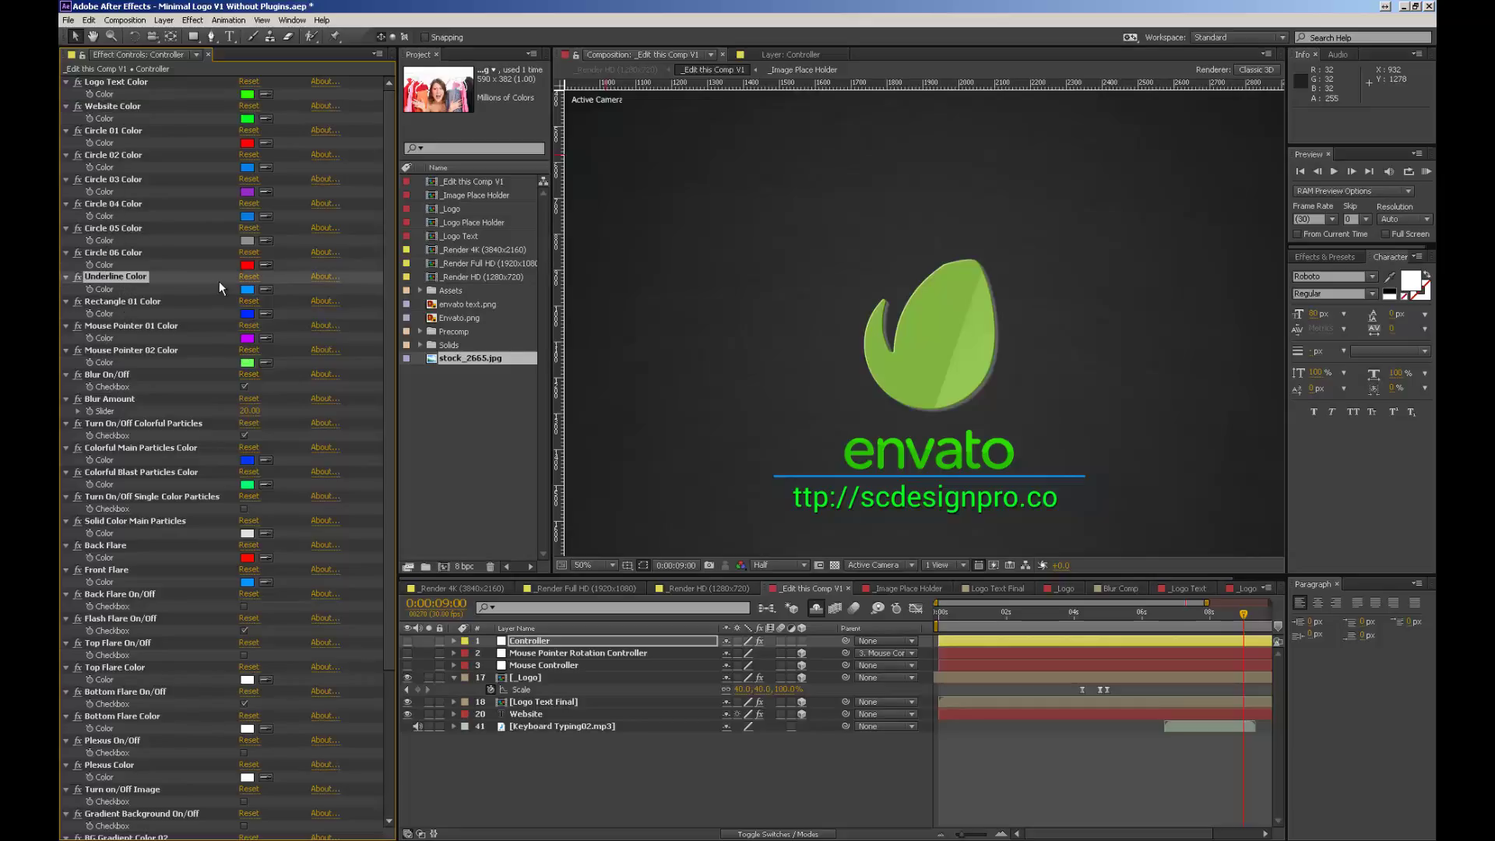
pyautogui.click(246, 292)
pyautogui.moveTo(726, 705); pyautogui.dragTo(728, 749)
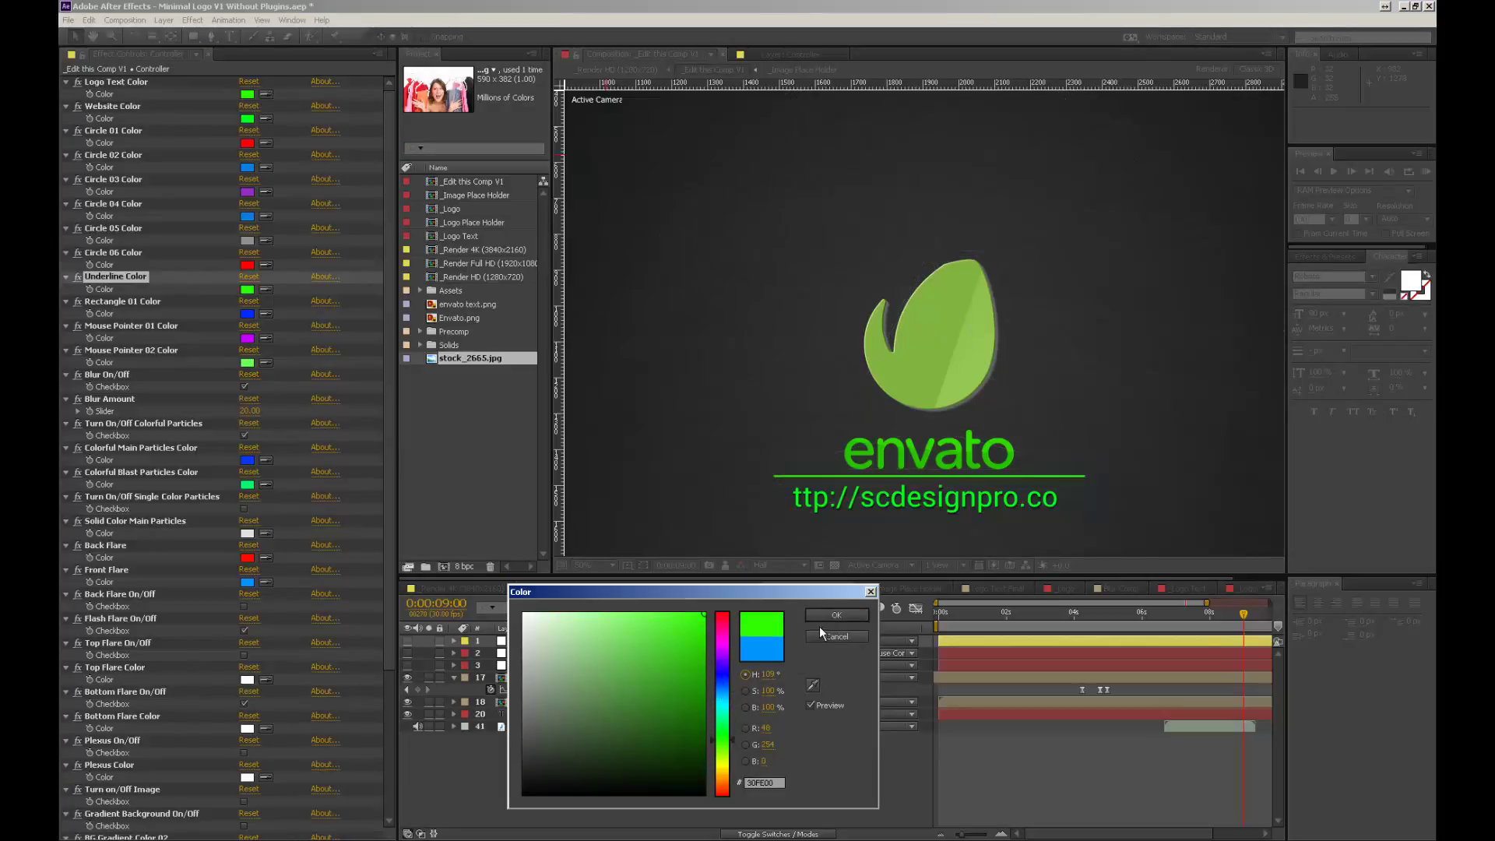
pyautogui.click(851, 615)
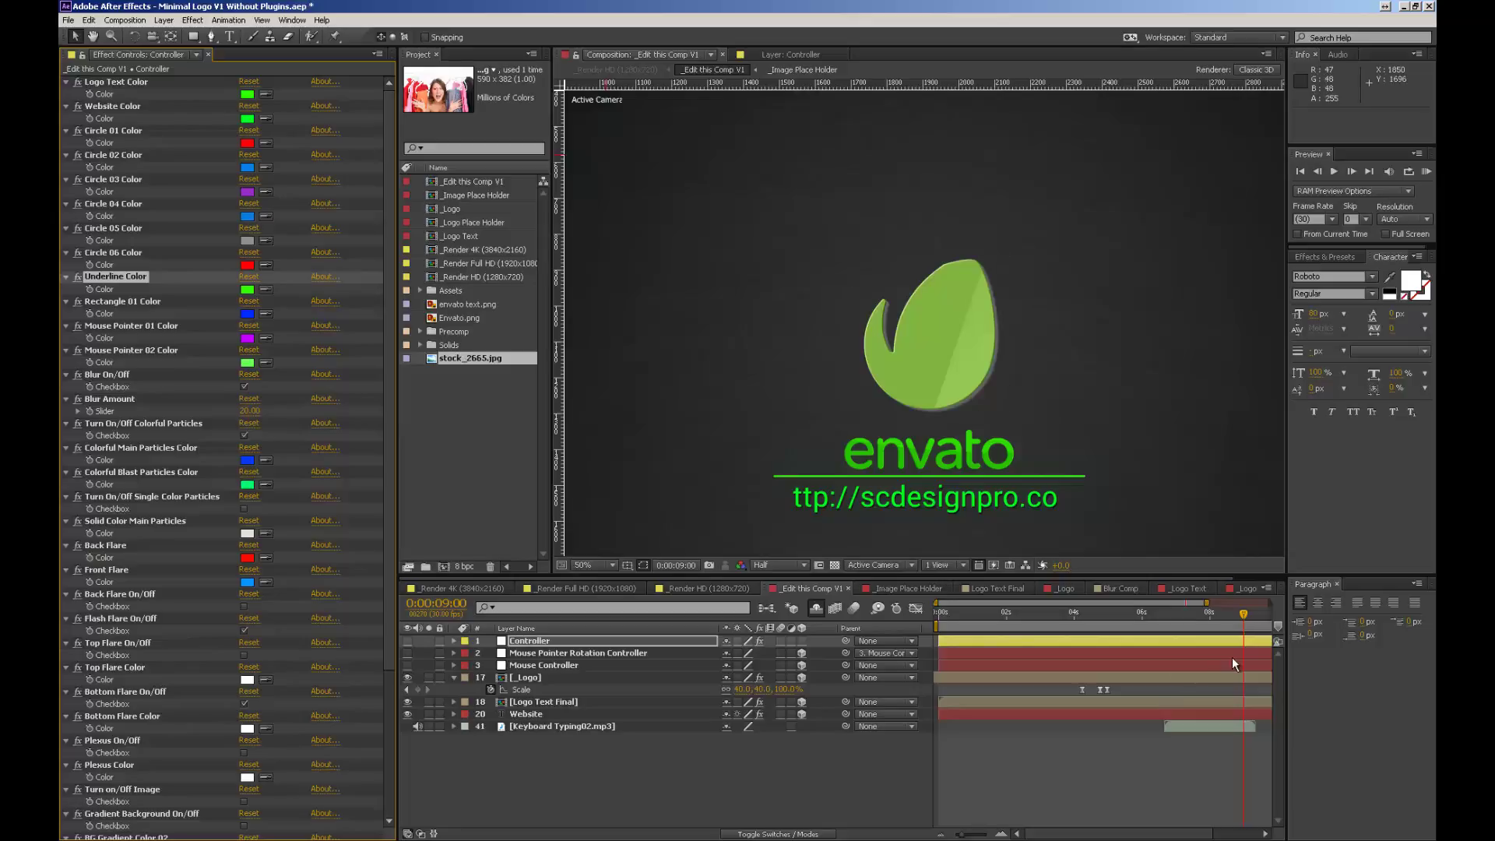
# Step: Go to 0:00:10:04 and set the Front Flare color by sampling the green of the envato text
pyautogui.press('-')
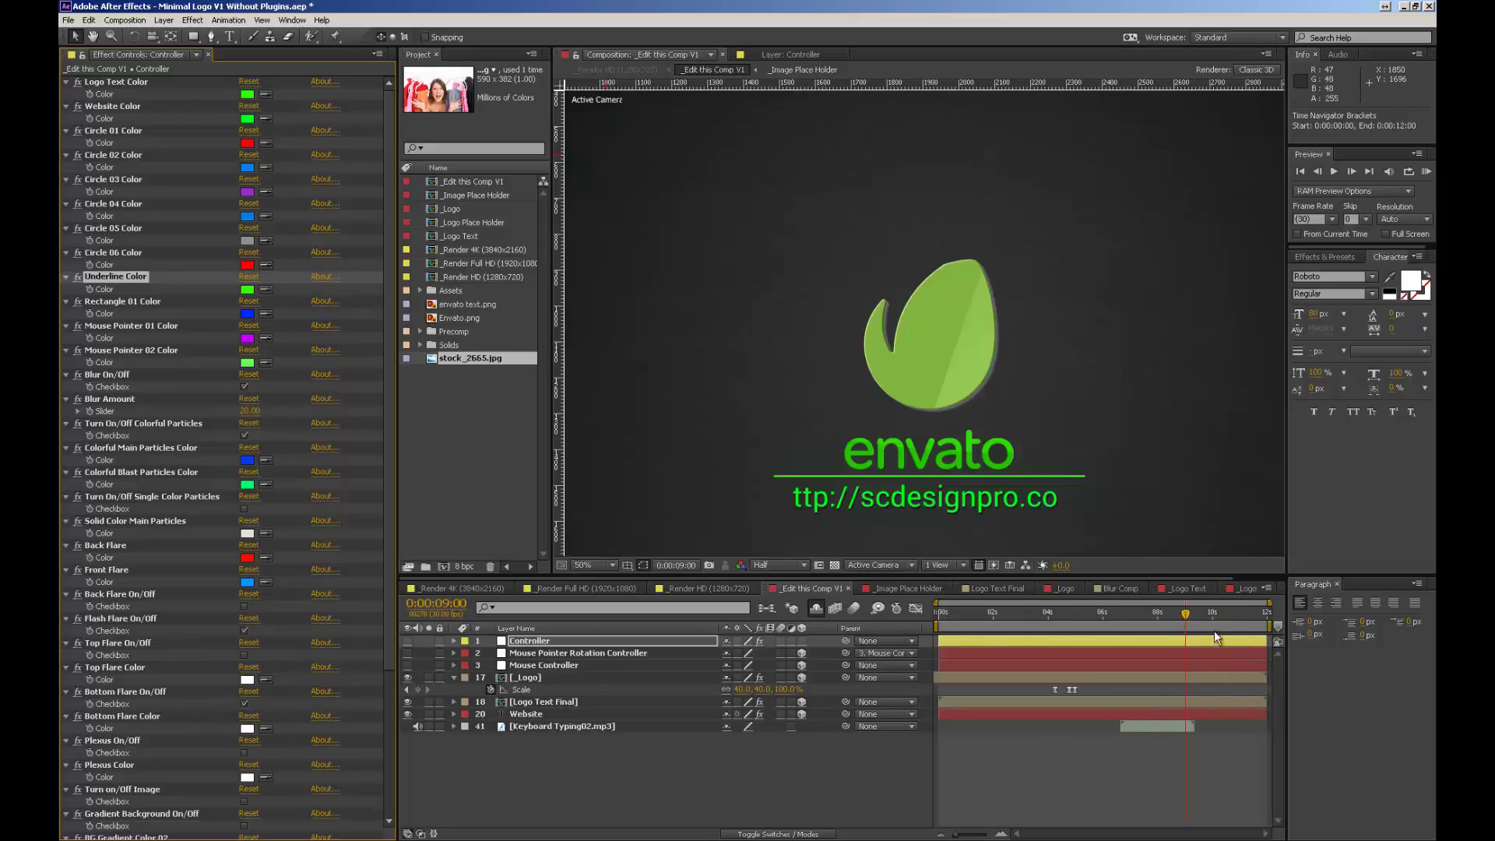
pyautogui.click(1208, 619)
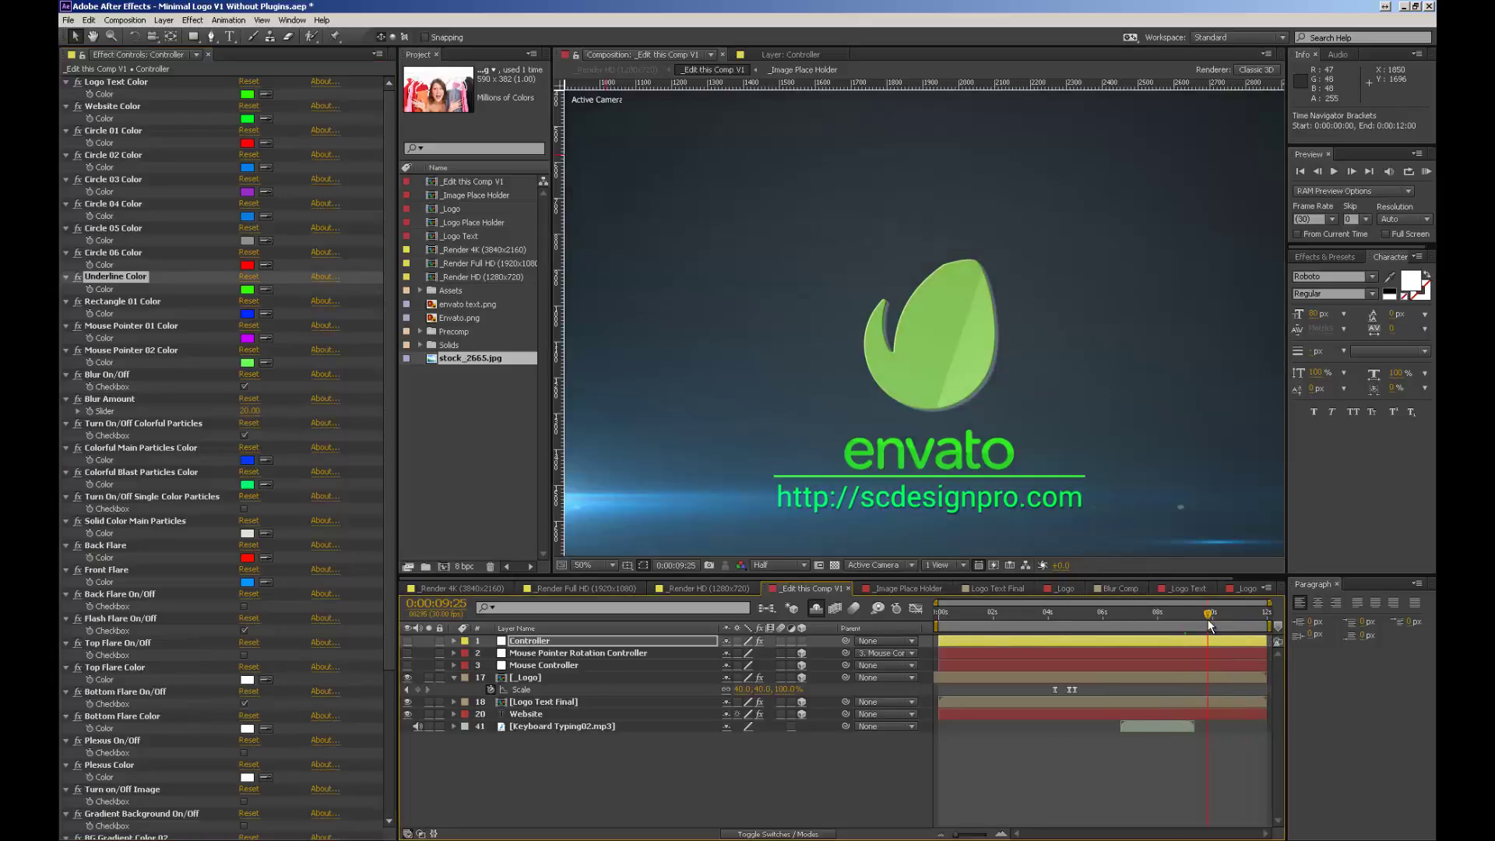
pyautogui.moveTo(1208, 619)
pyautogui.mouseDown()
pyautogui.moveTo(1229, 623)
pyautogui.moveTo(1216, 619)
pyautogui.mouseUp()
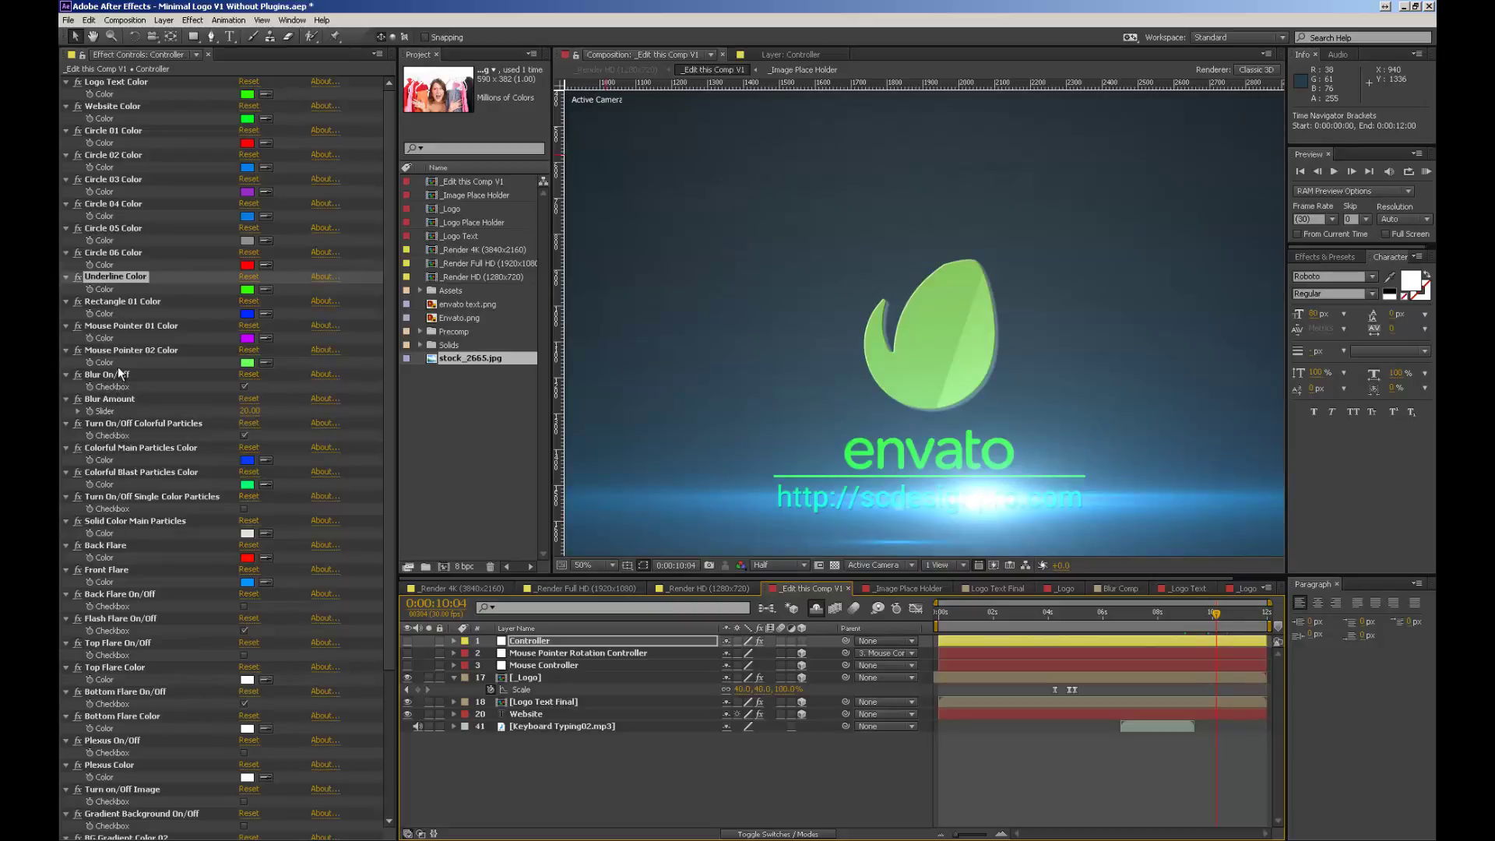
pyautogui.click(110, 568)
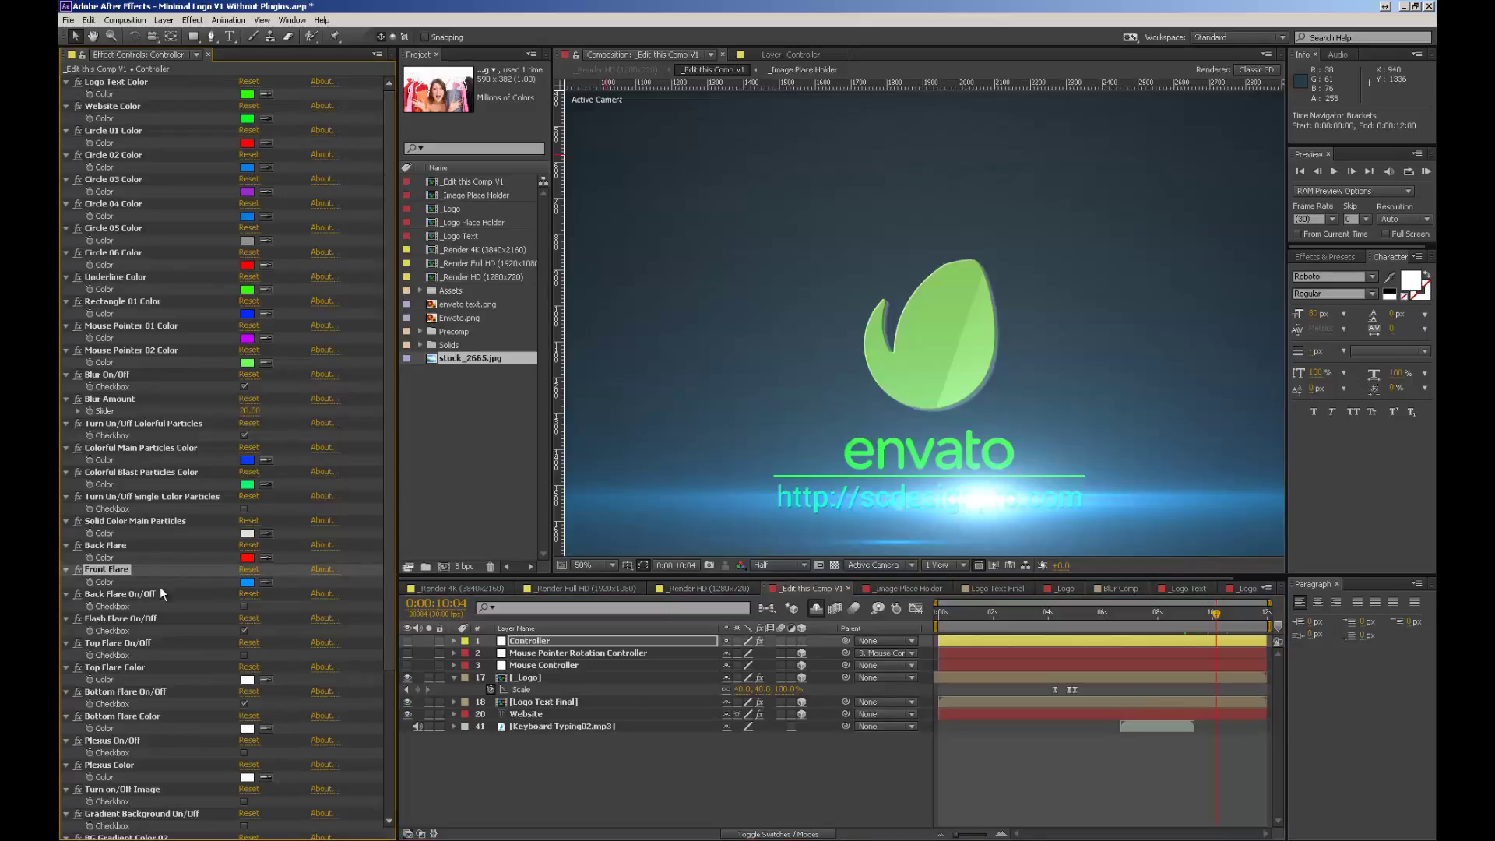
pyautogui.click(266, 581)
pyautogui.click(851, 446)
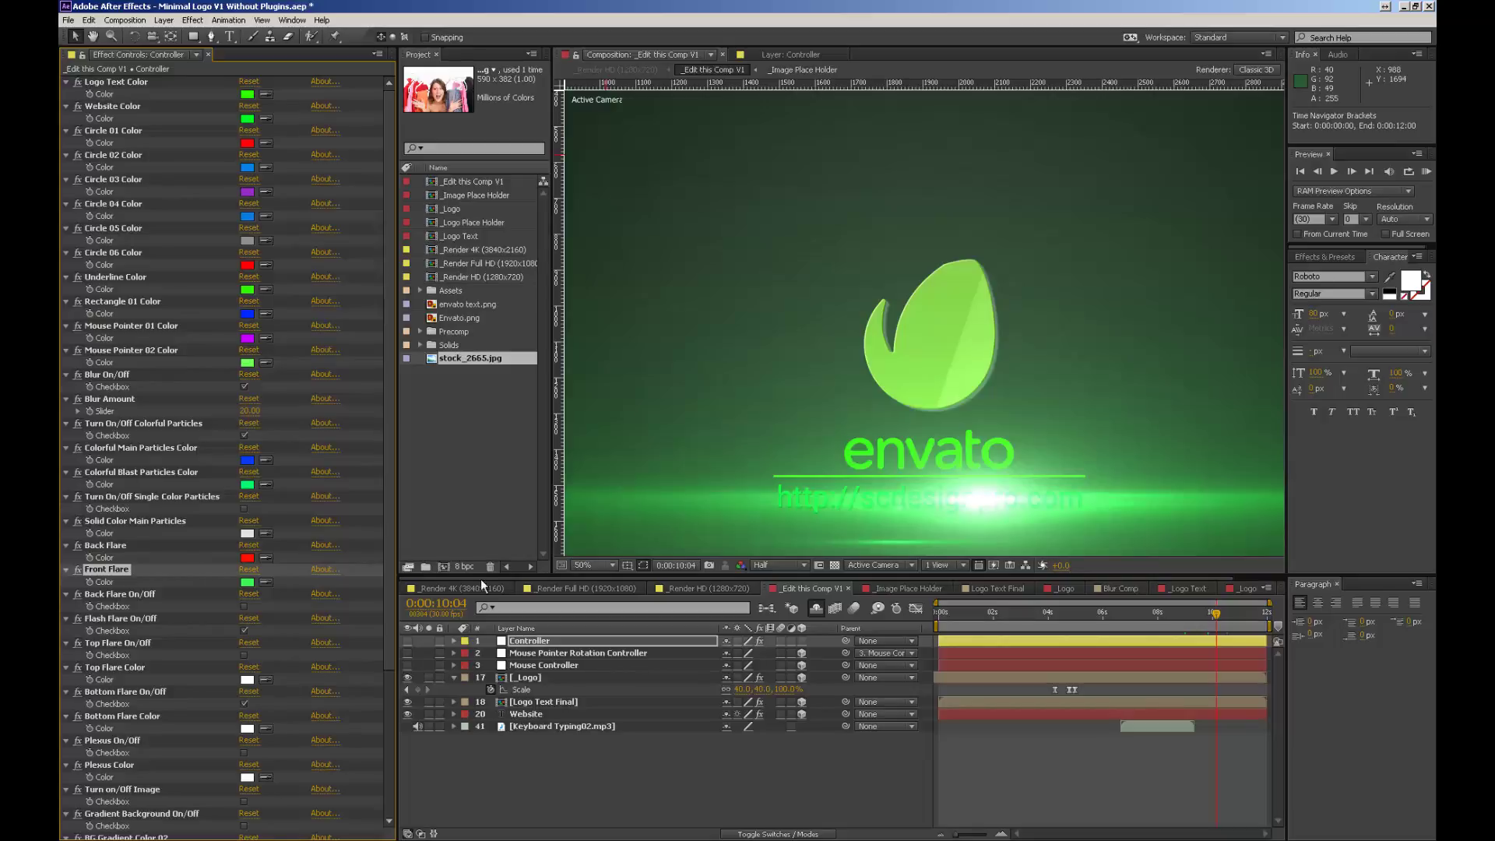
# Step: Set the Front Flare color on the Controller to pink
pyautogui.click(249, 583)
pyautogui.moveTo(734, 695); pyautogui.dragTo(737, 626)
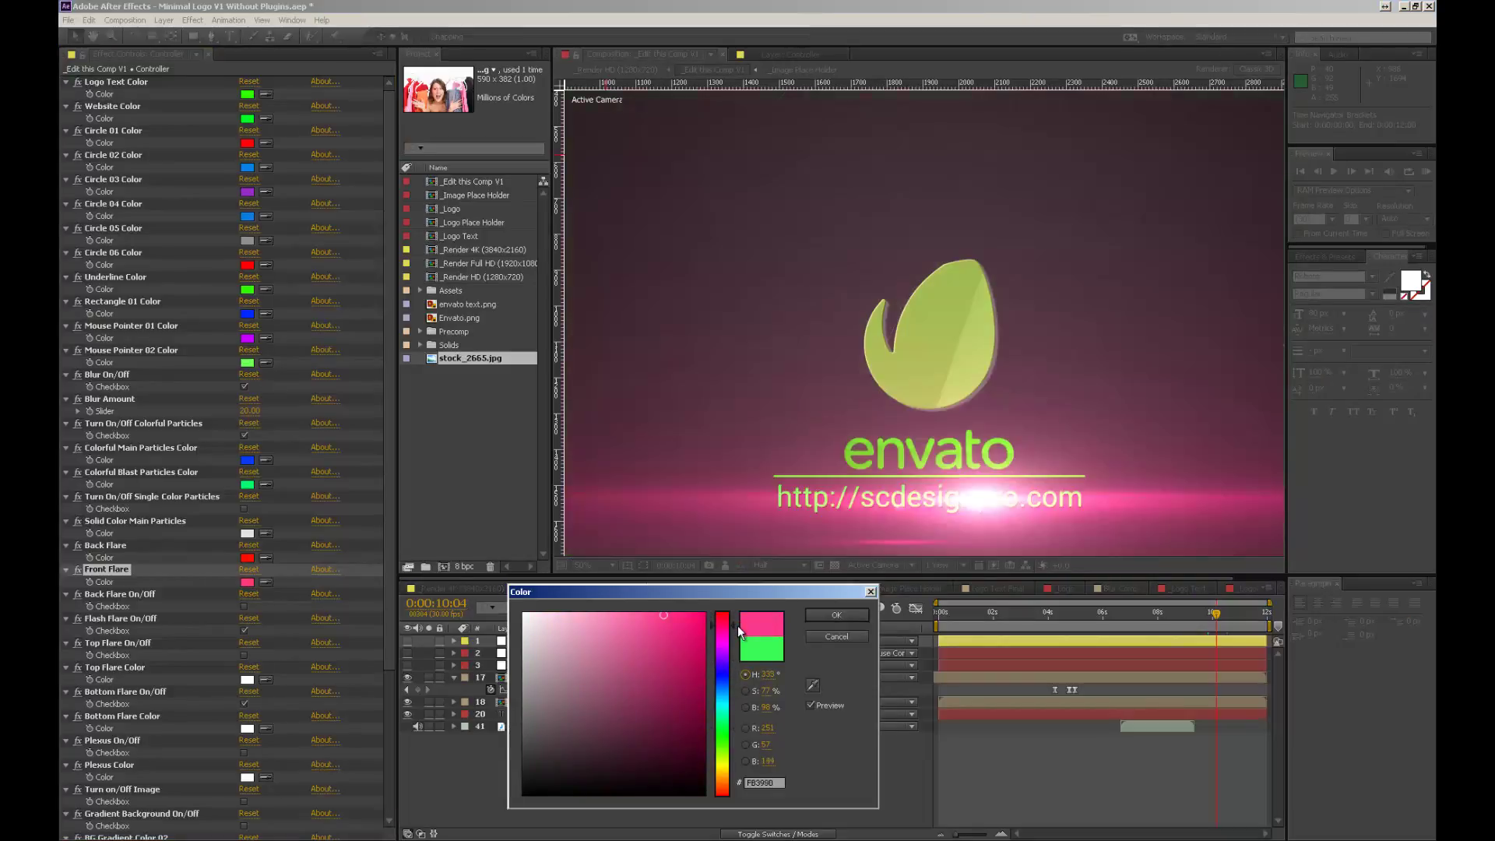
pyautogui.click(826, 615)
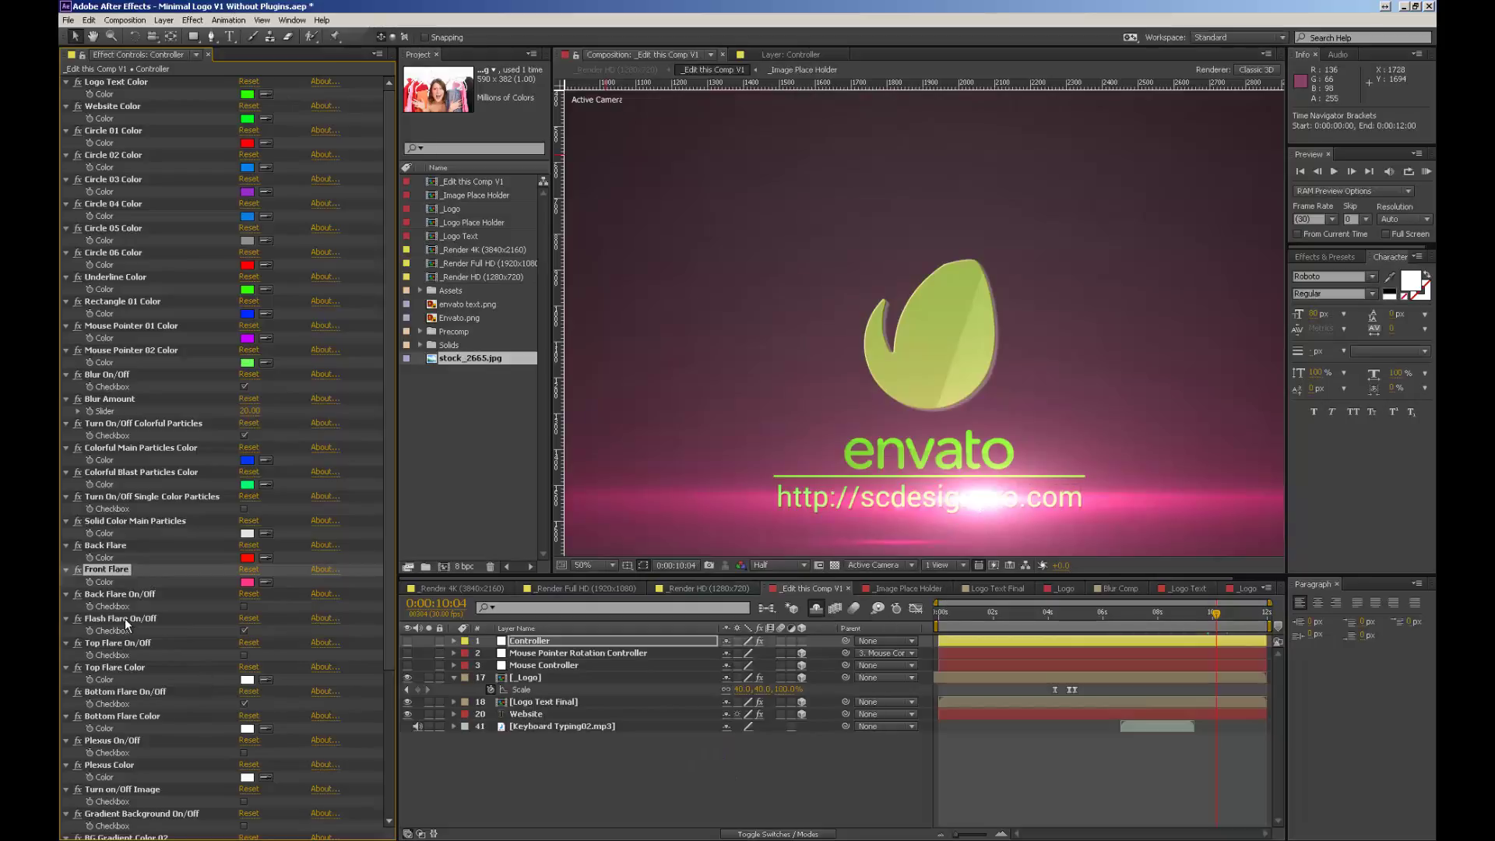
# Step: Turn on Back Flare On/Off on the Controller and keep Flash Flare On/Off enabled
pyautogui.click(244, 606)
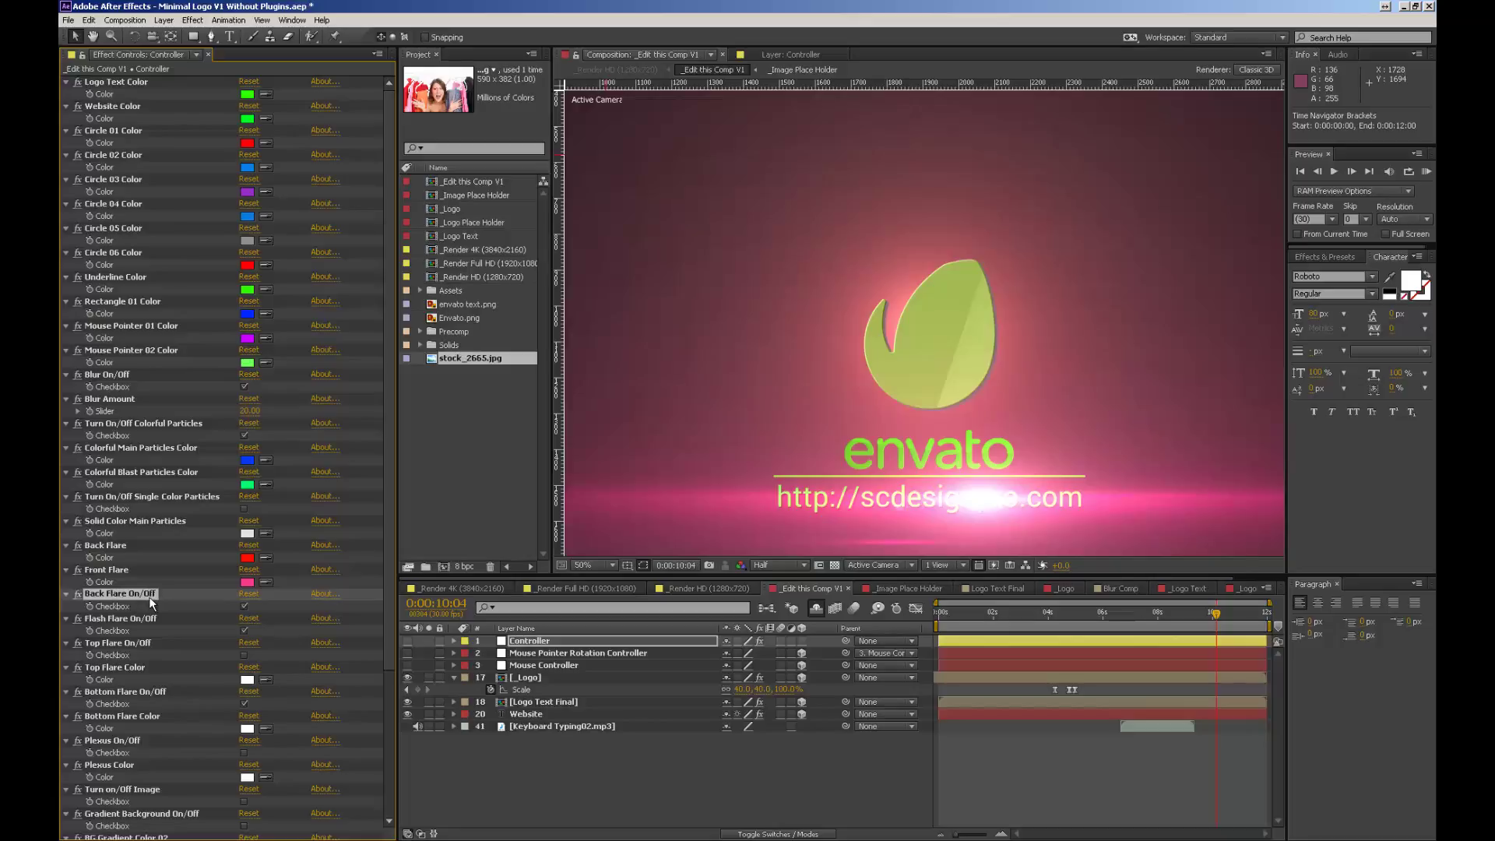
pyautogui.scroll(-4, 215, 597)
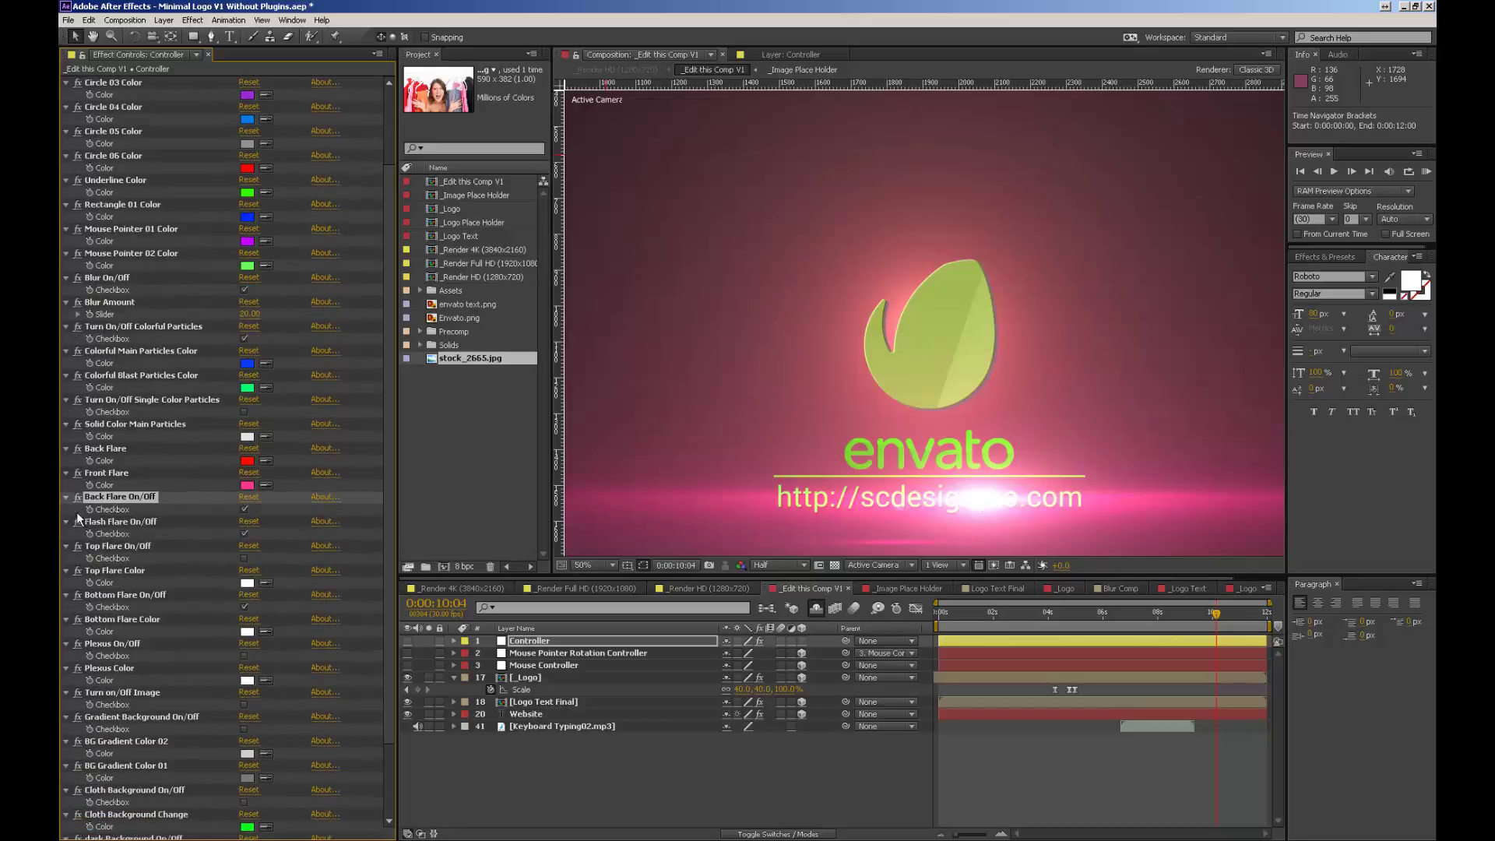
pyautogui.click(245, 533)
pyautogui.scroll(-2, 913, 428)
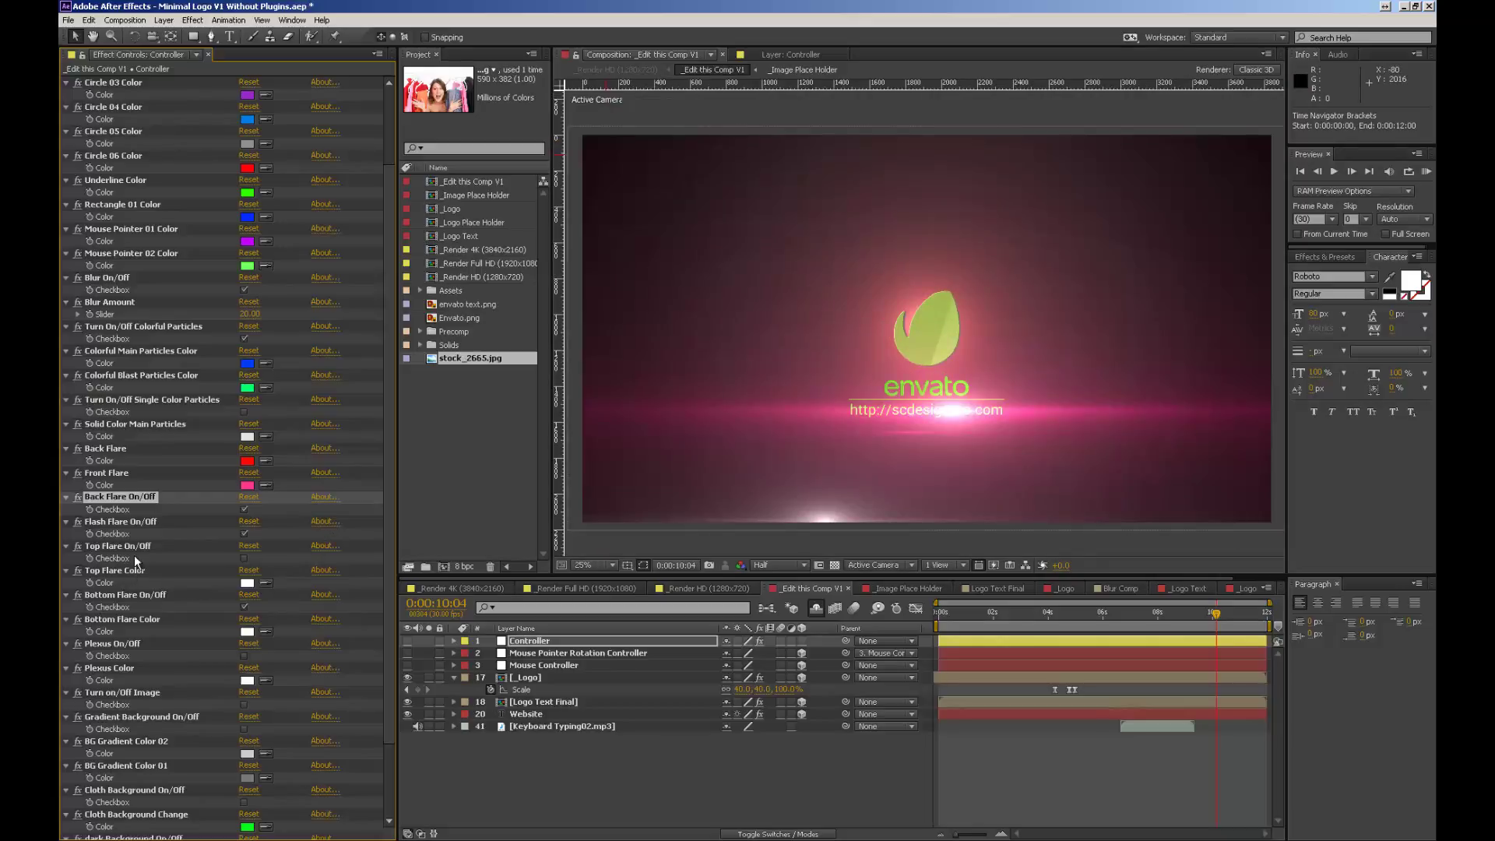
# Step: Turn on Top Flare On/Off on the Controller
pyautogui.click(109, 548)
pyautogui.click(109, 571)
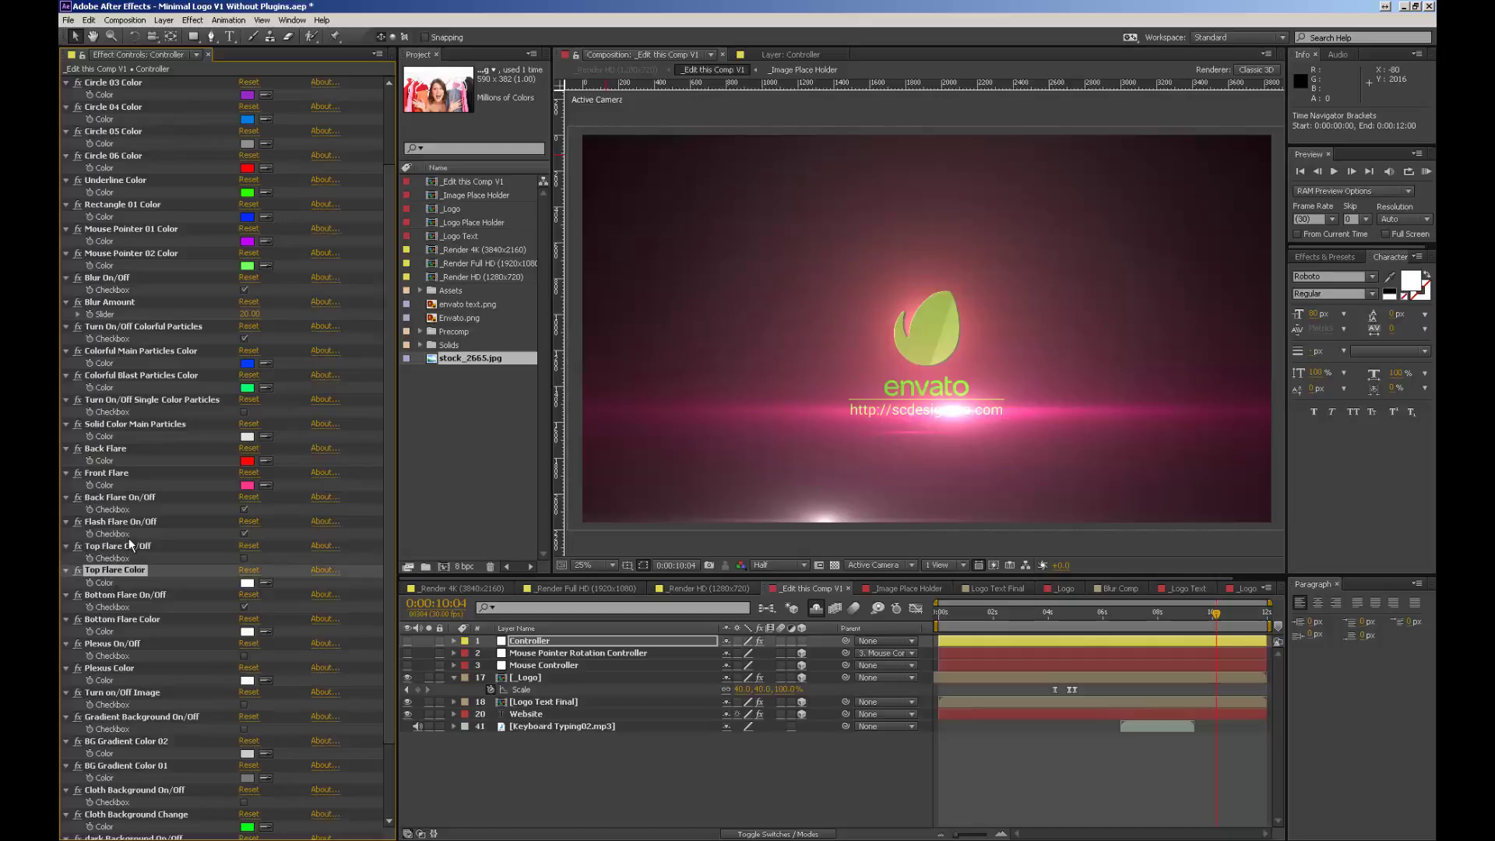
pyautogui.click(138, 556)
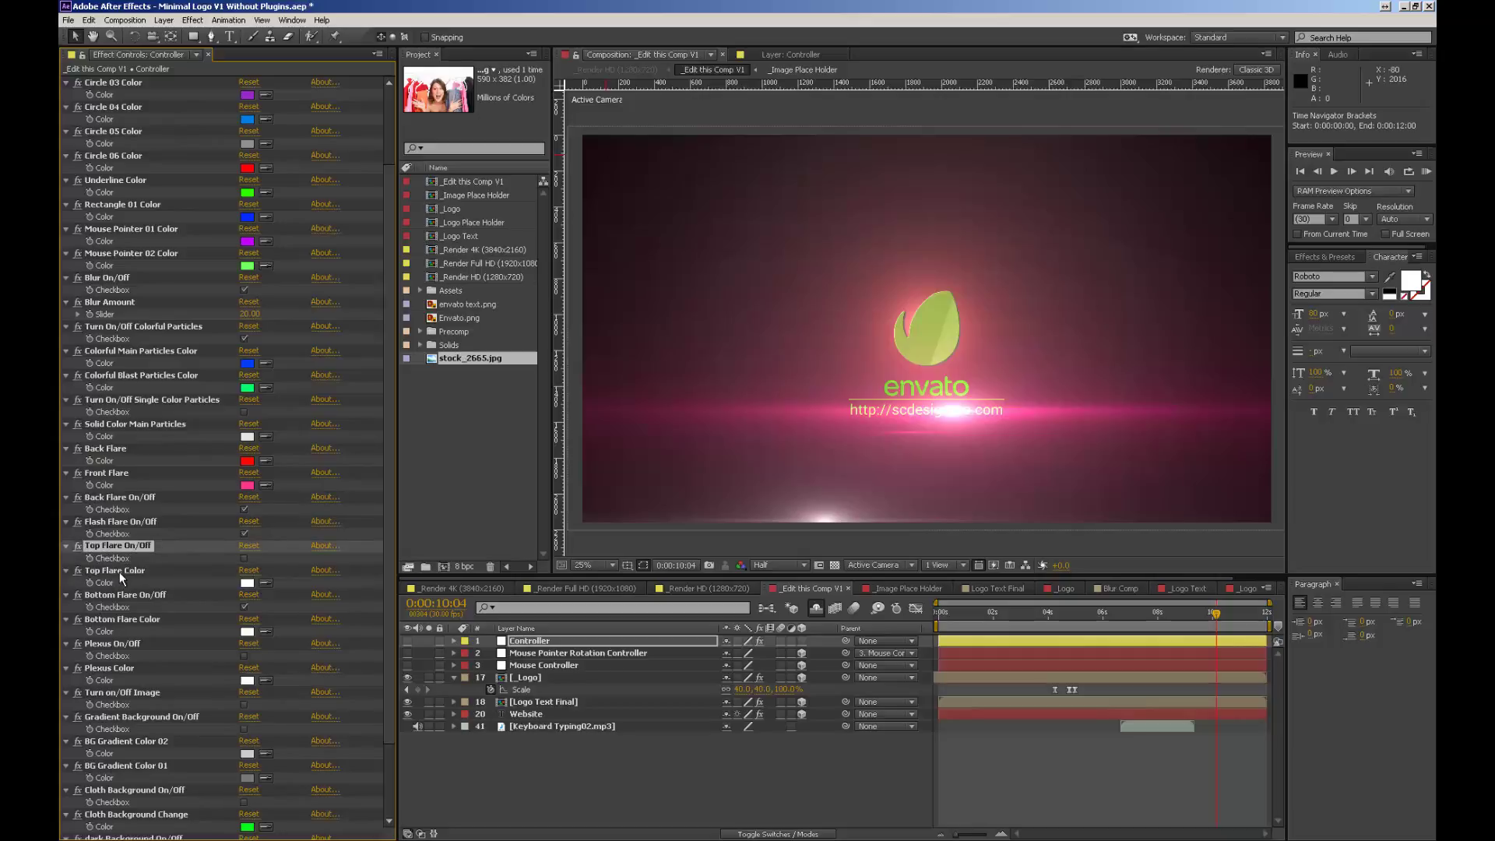
pyautogui.click(245, 559)
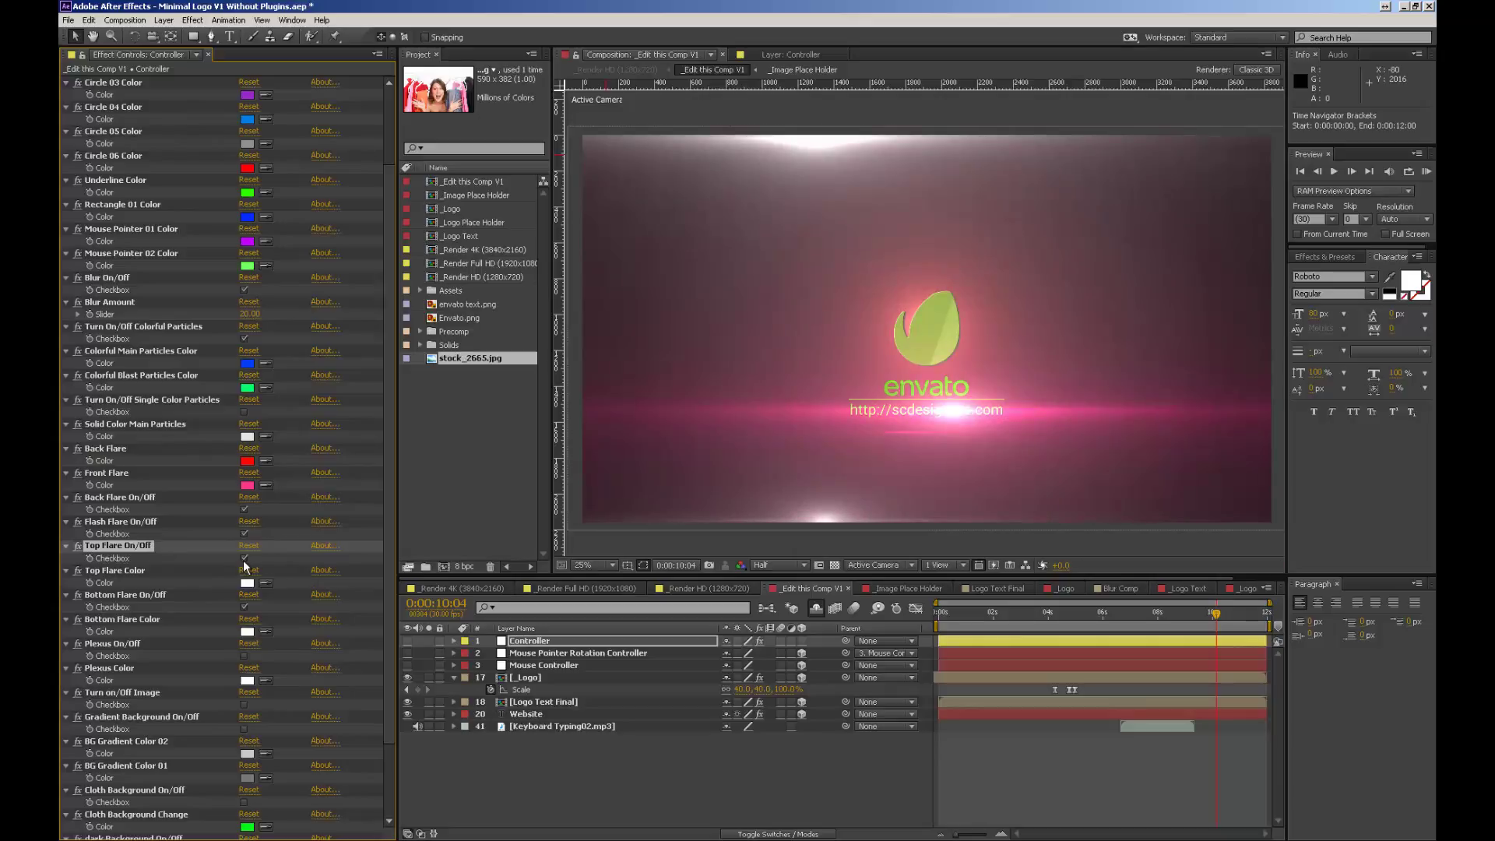
# Step: Try yellow for the Top Flare Color on the Controller, and settle on blue
pyautogui.click(247, 582)
pyautogui.click(675, 640)
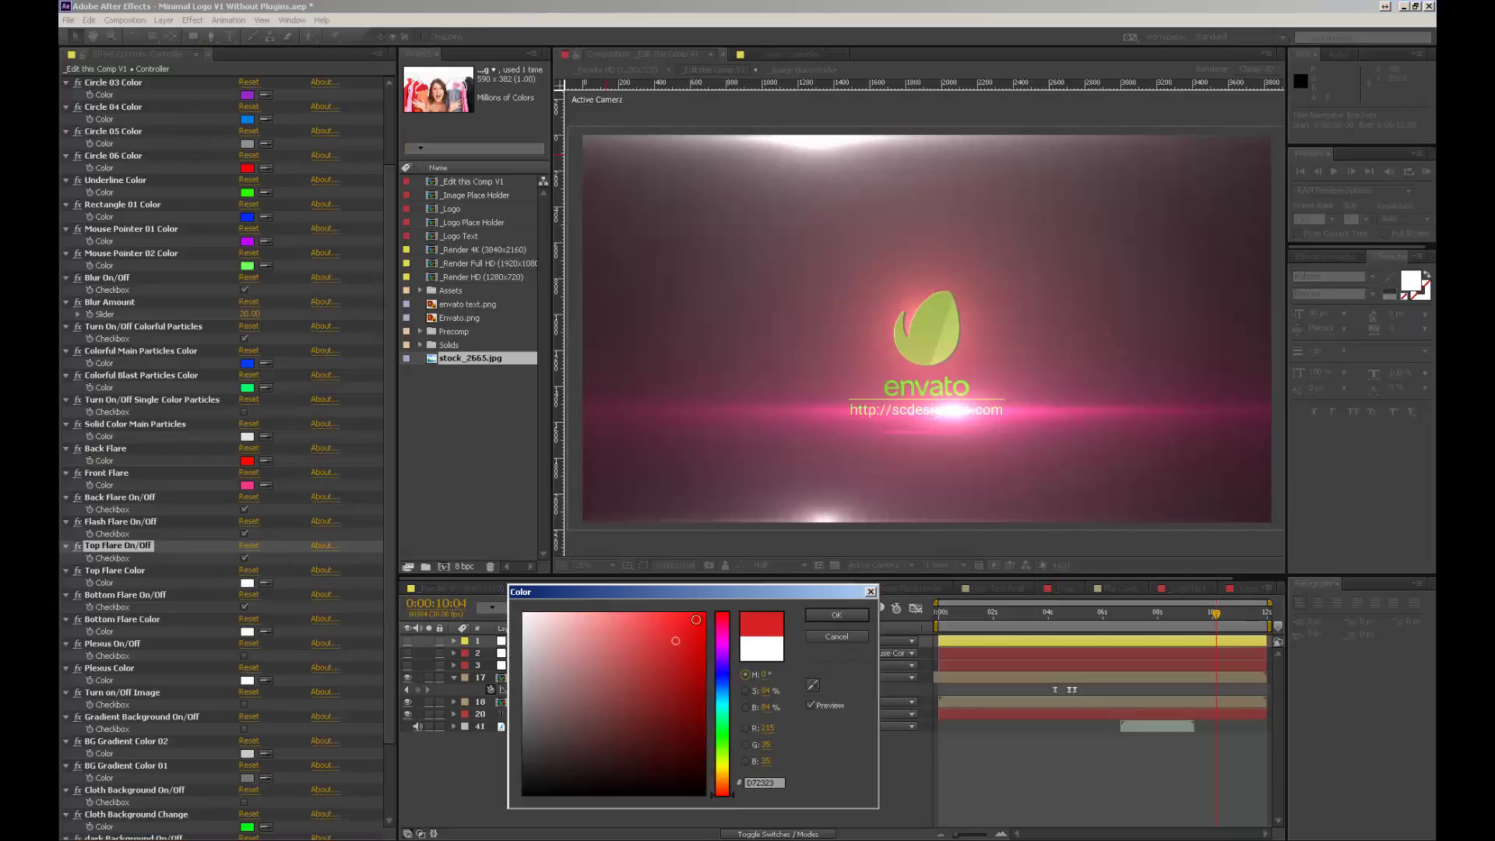
pyautogui.moveTo(696, 620); pyautogui.dragTo(718, 597)
pyautogui.moveTo(734, 657); pyautogui.dragTo(734, 765)
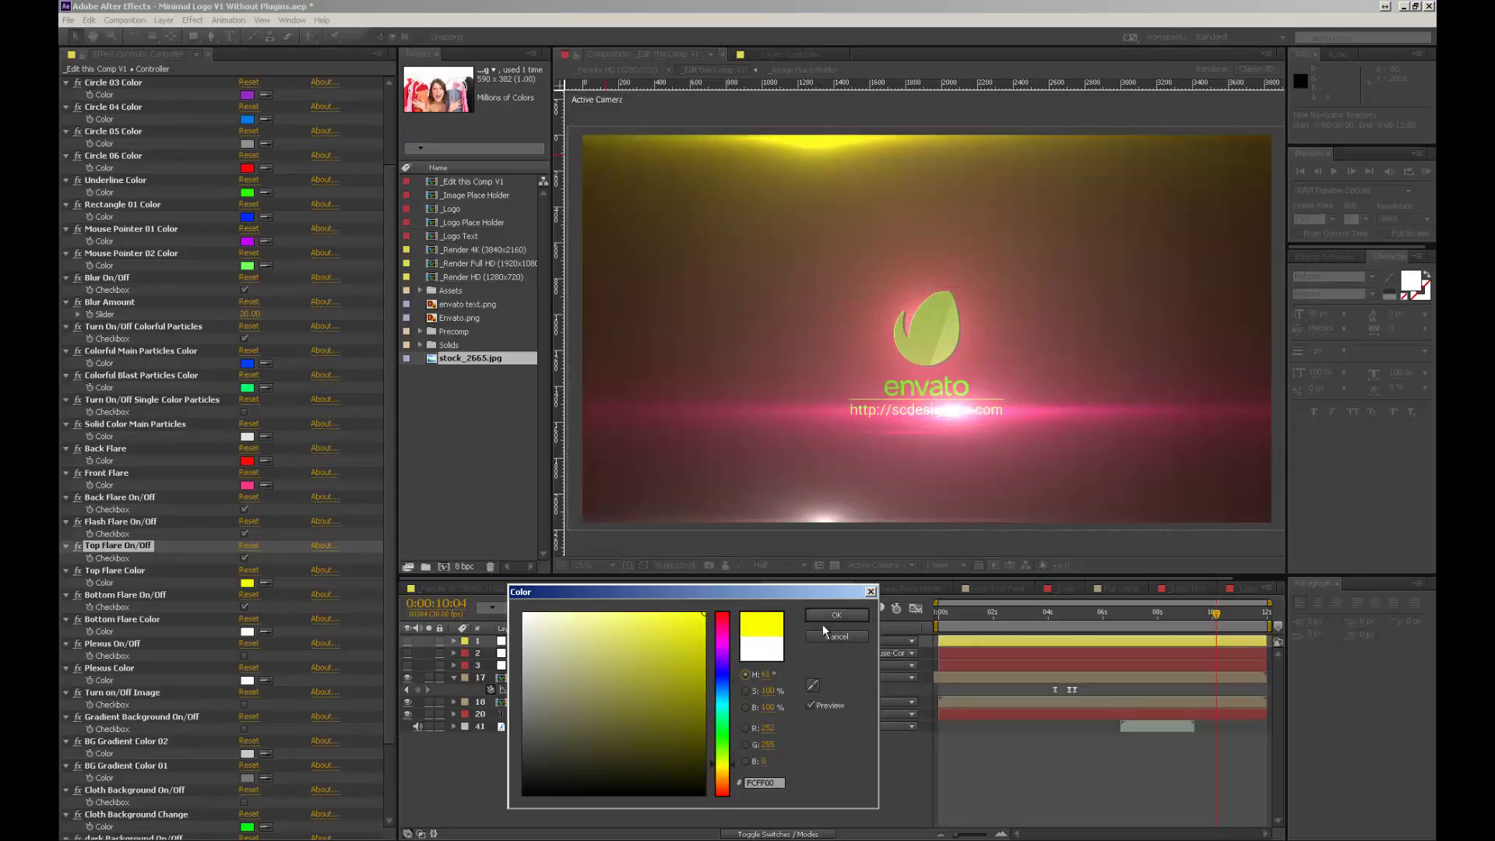
pyautogui.click(721, 649)
pyautogui.click(727, 675)
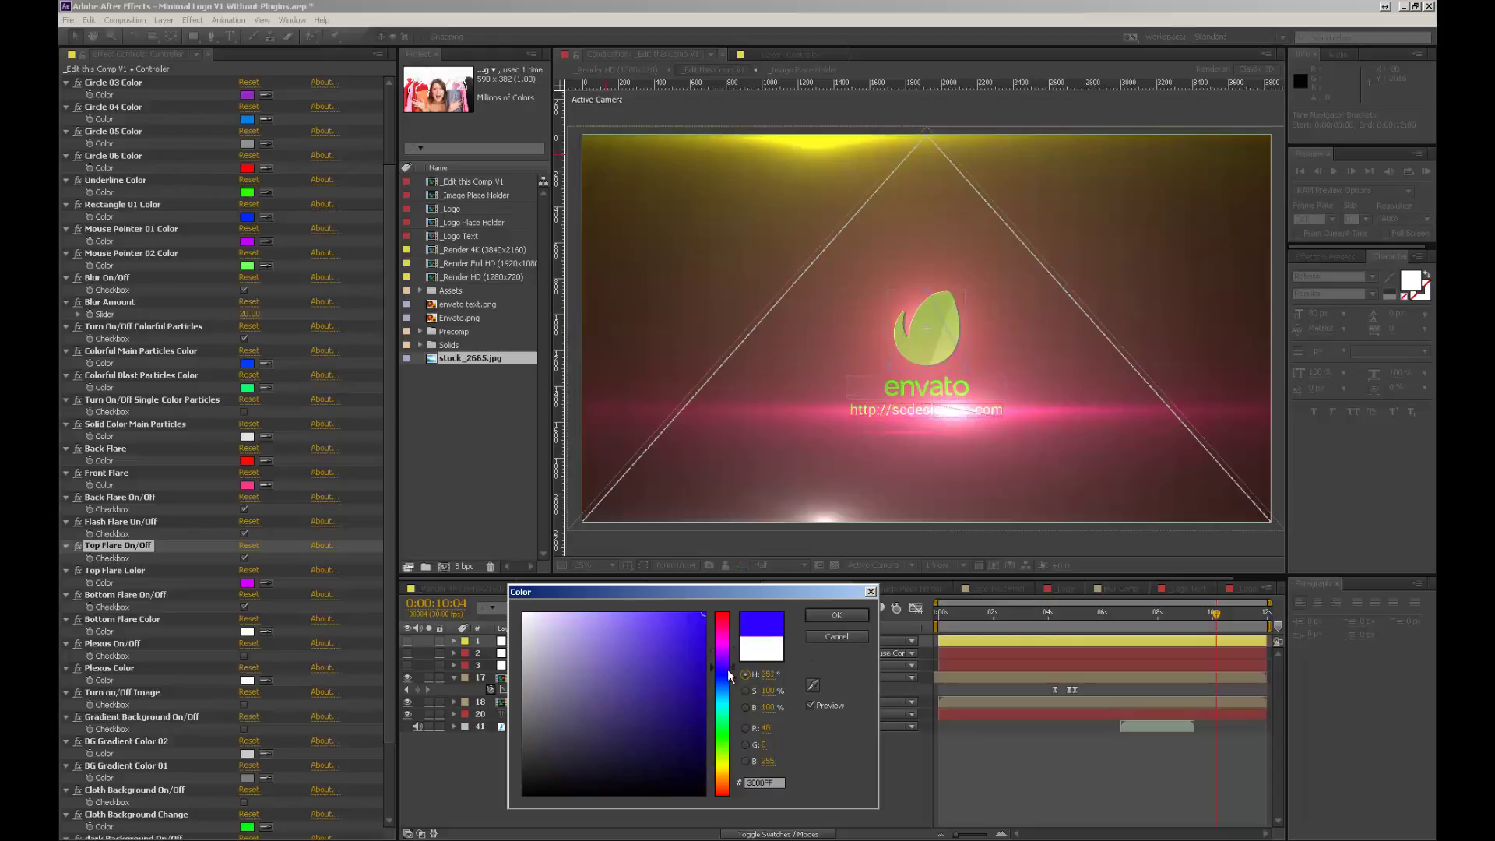
pyautogui.click(857, 615)
# Step: Open the Bottom Flare Color on the Controller for editing
pyautogui.click(136, 620)
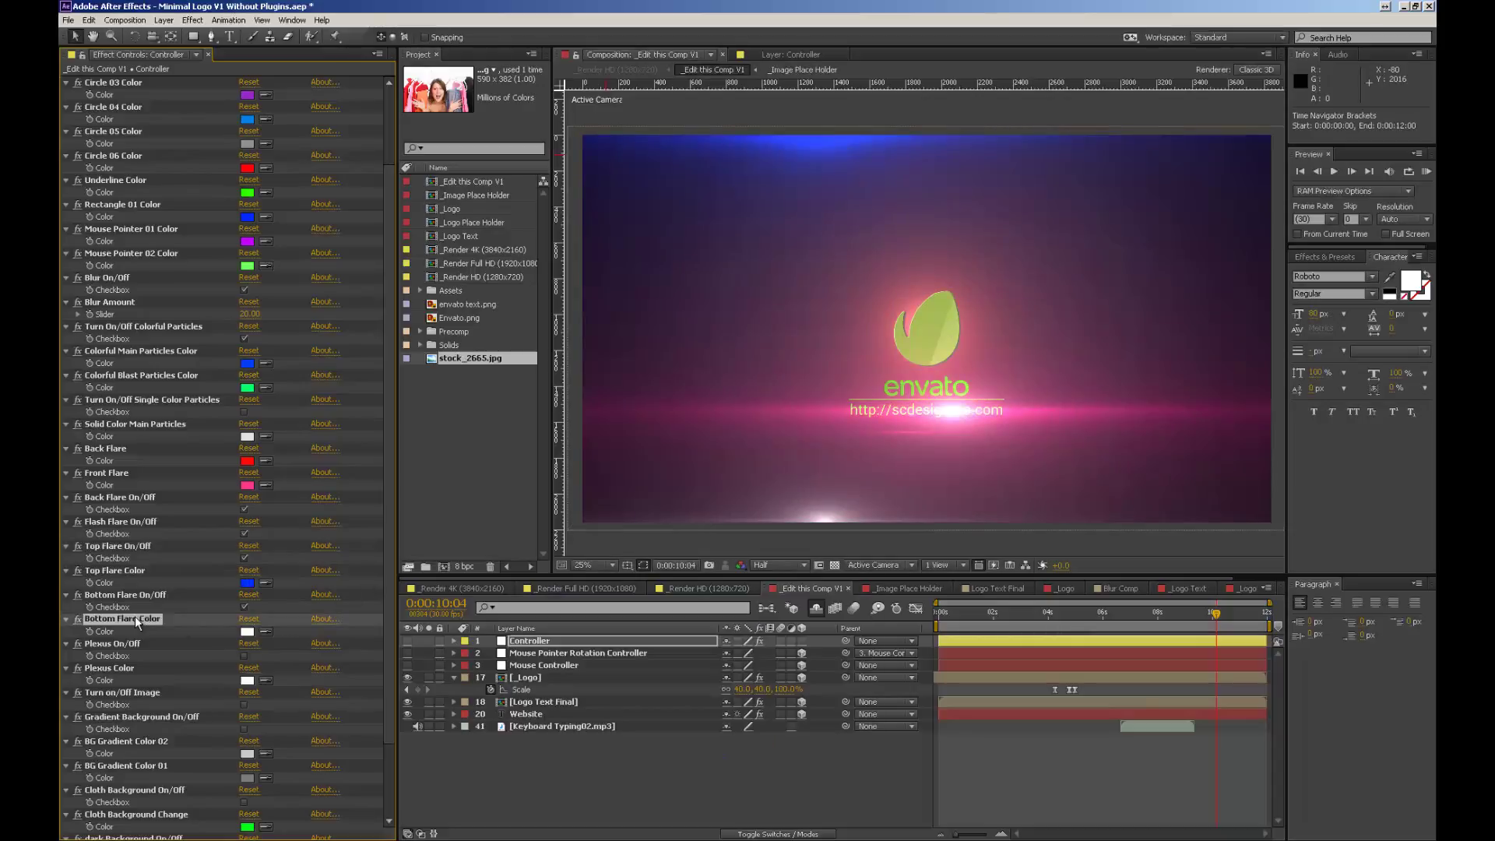
pyautogui.click(248, 633)
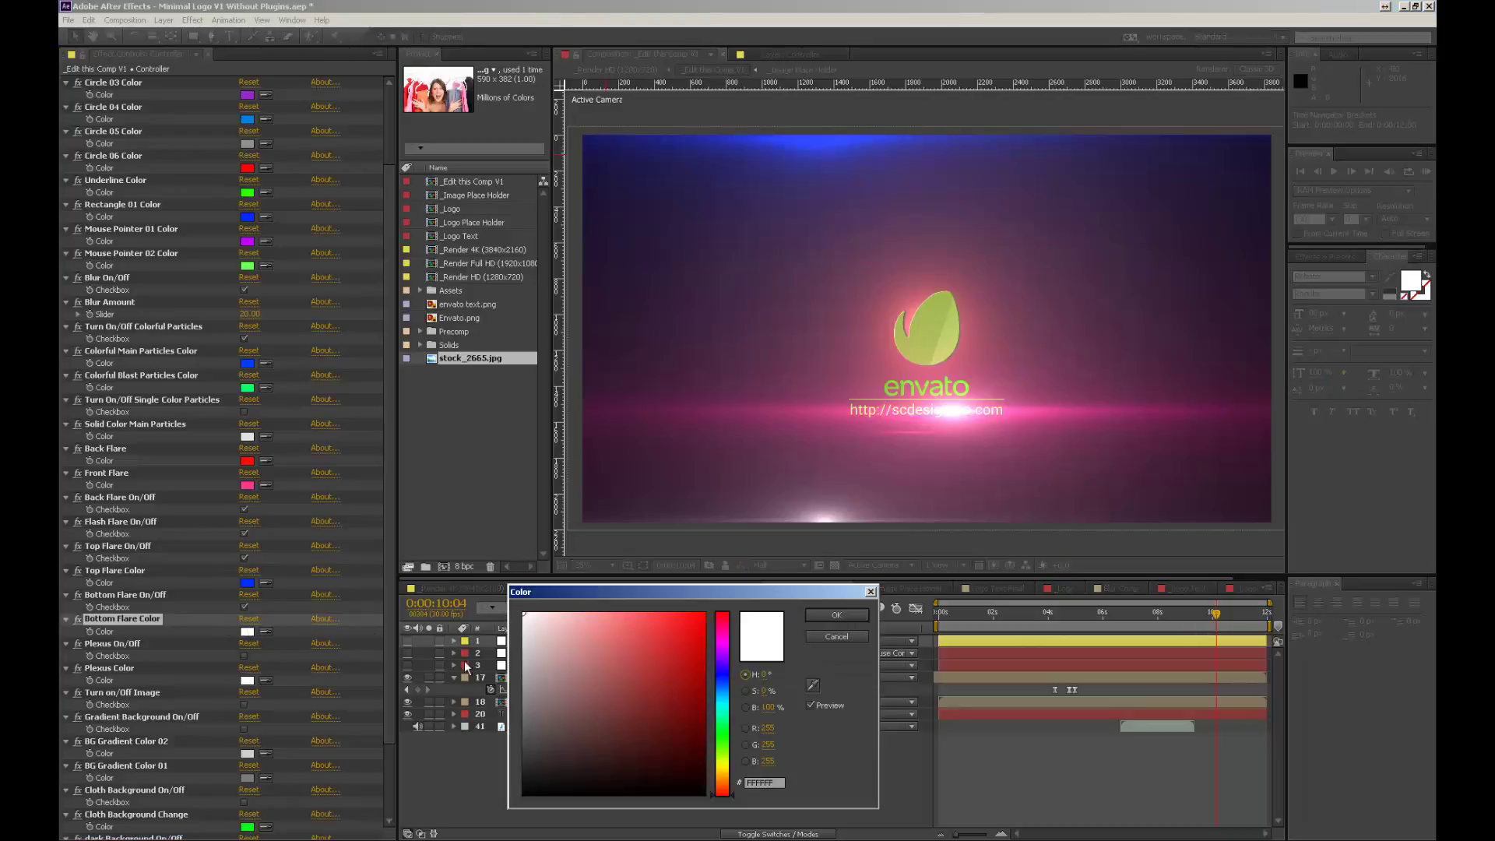
# Step: Change the Bottom Flare Color of the Controller layer to a light blue, 3B77FF
pyautogui.moveTo(725, 656); pyautogui.dragTo(663, 600)
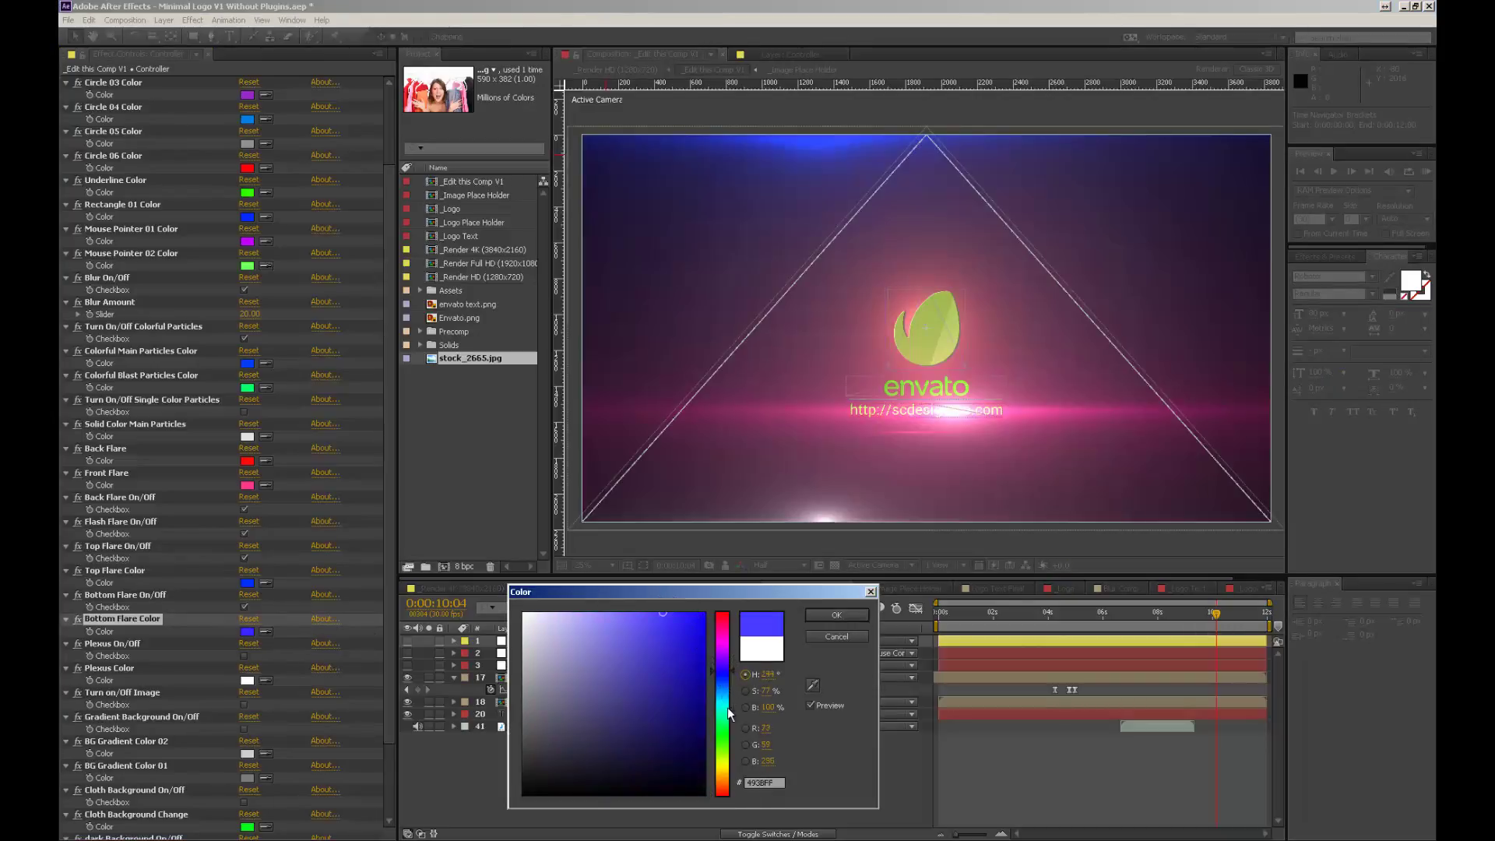
pyautogui.moveTo(730, 713); pyautogui.dragTo(732, 685)
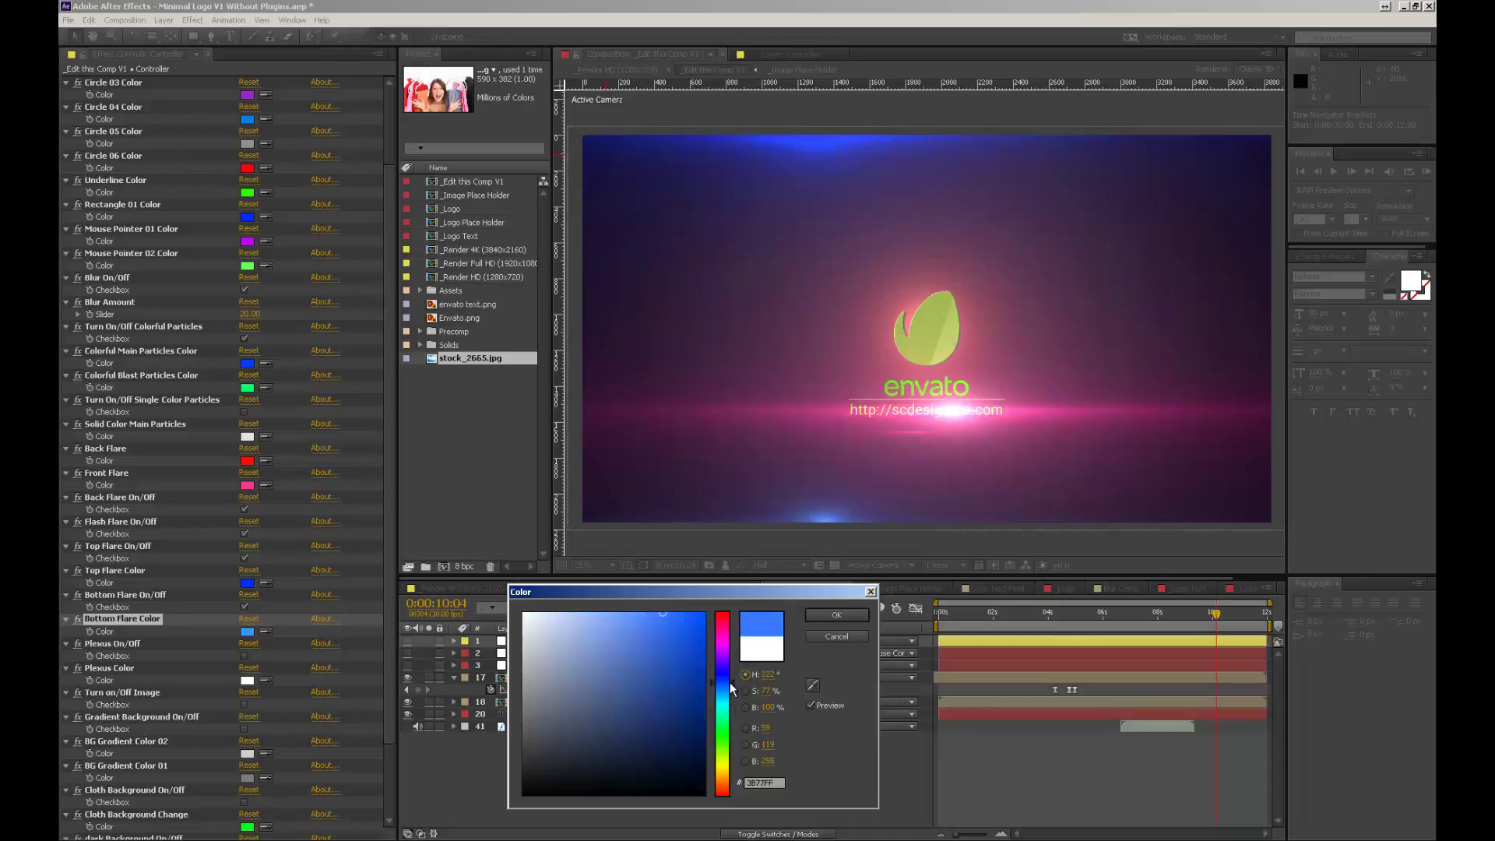
pyautogui.click(836, 615)
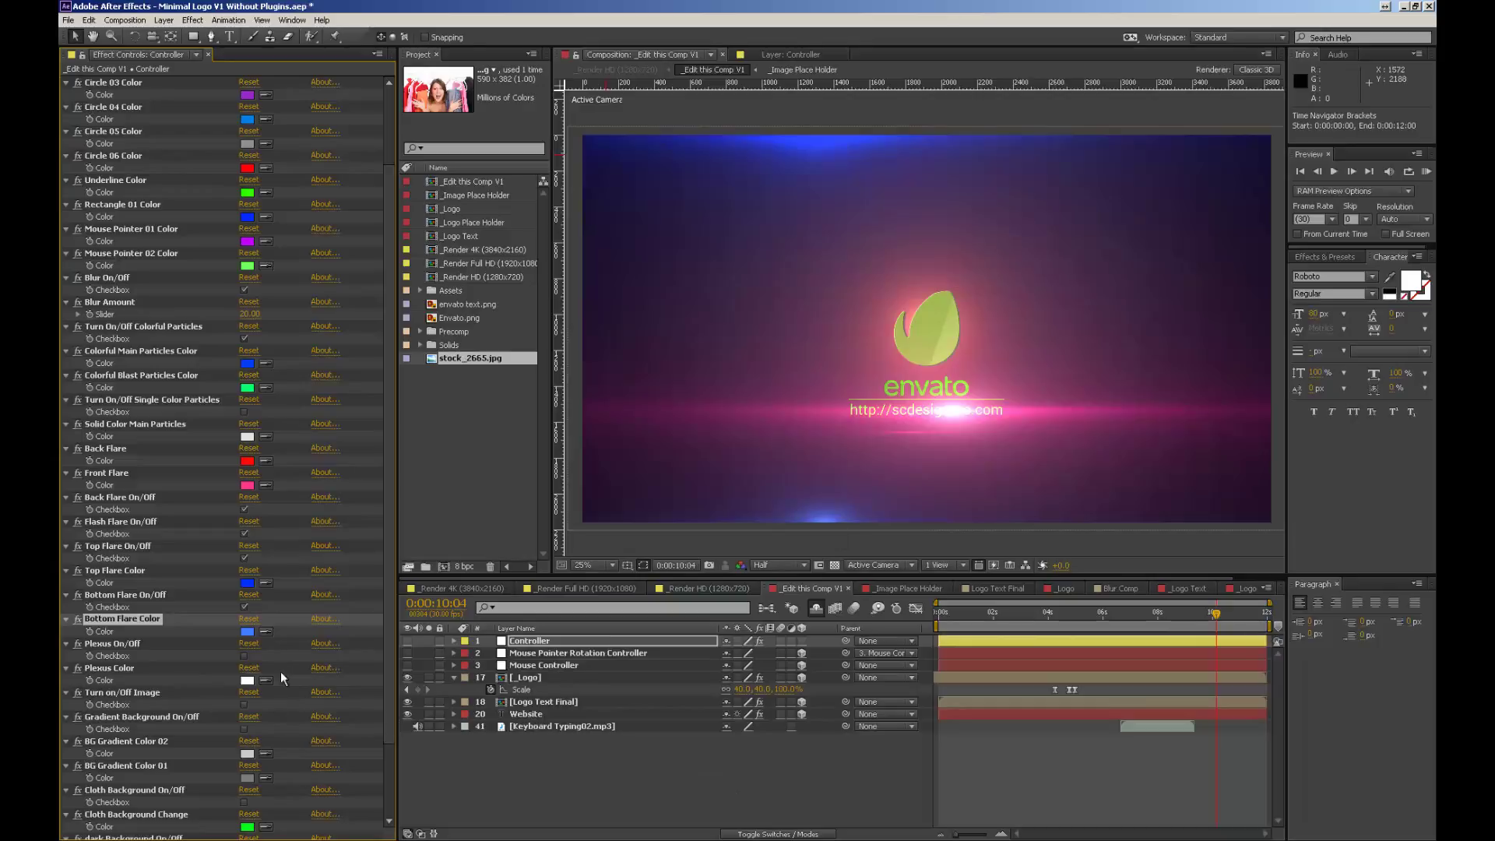
# Step: Turn on the Plexus effect and check the composition at several frames near the end, stopping at 0:00:10:19
pyautogui.click(124, 645)
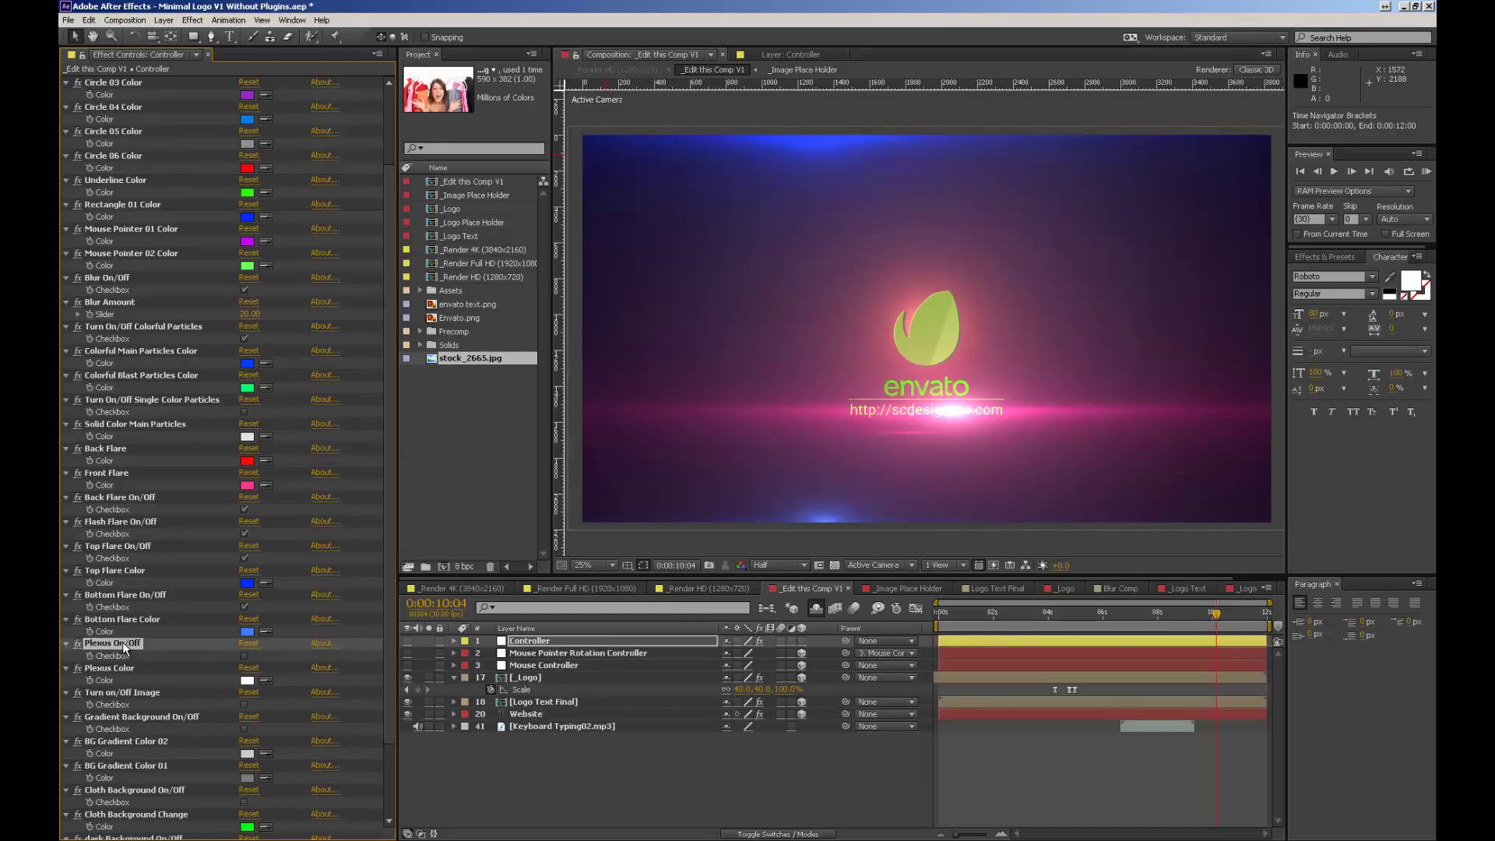
pyautogui.click(245, 657)
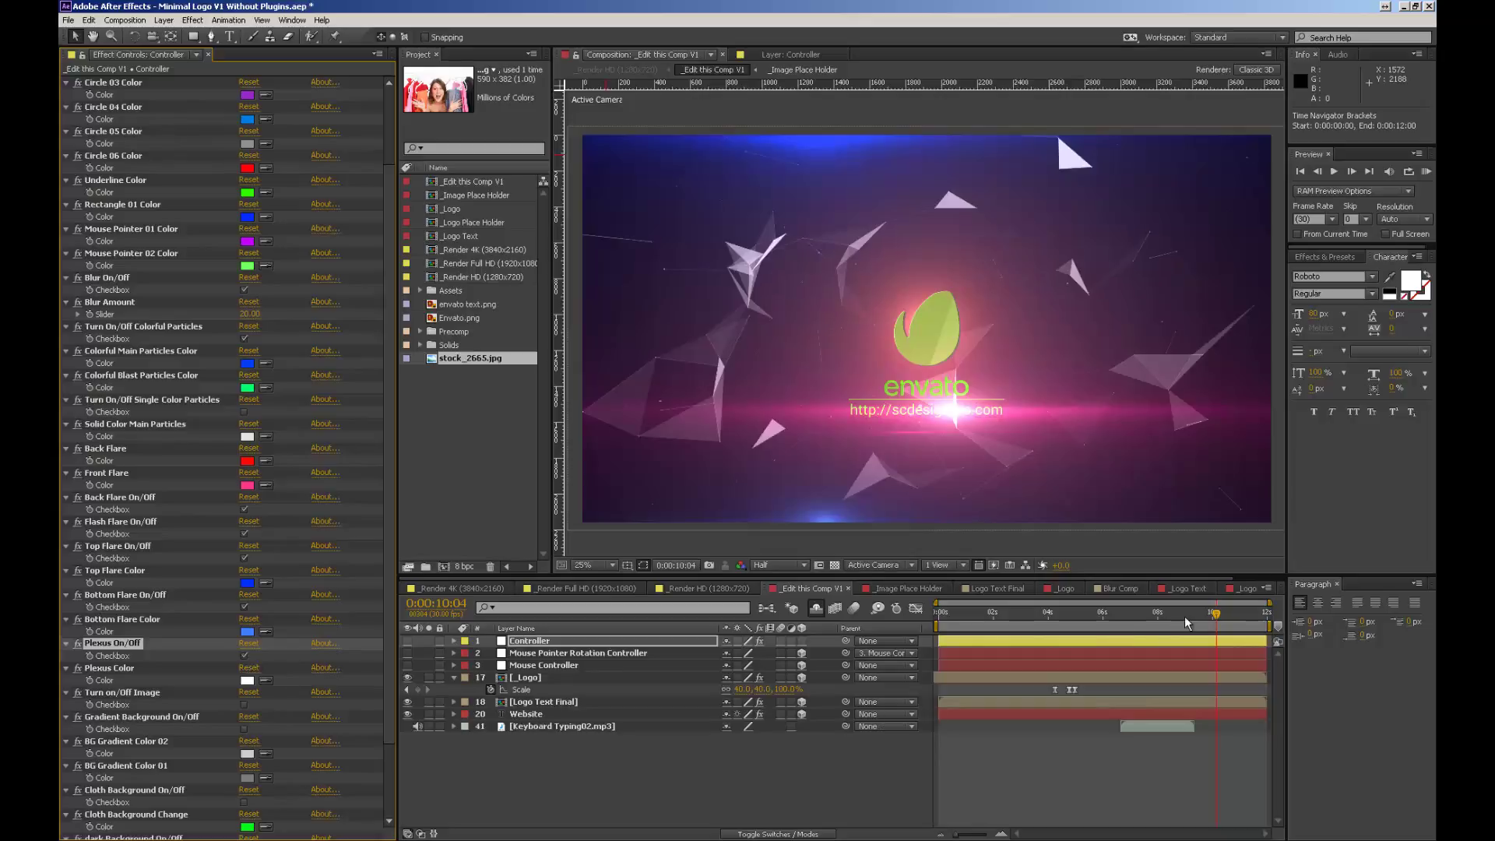
pyautogui.click(1240, 626)
pyautogui.click(1245, 623)
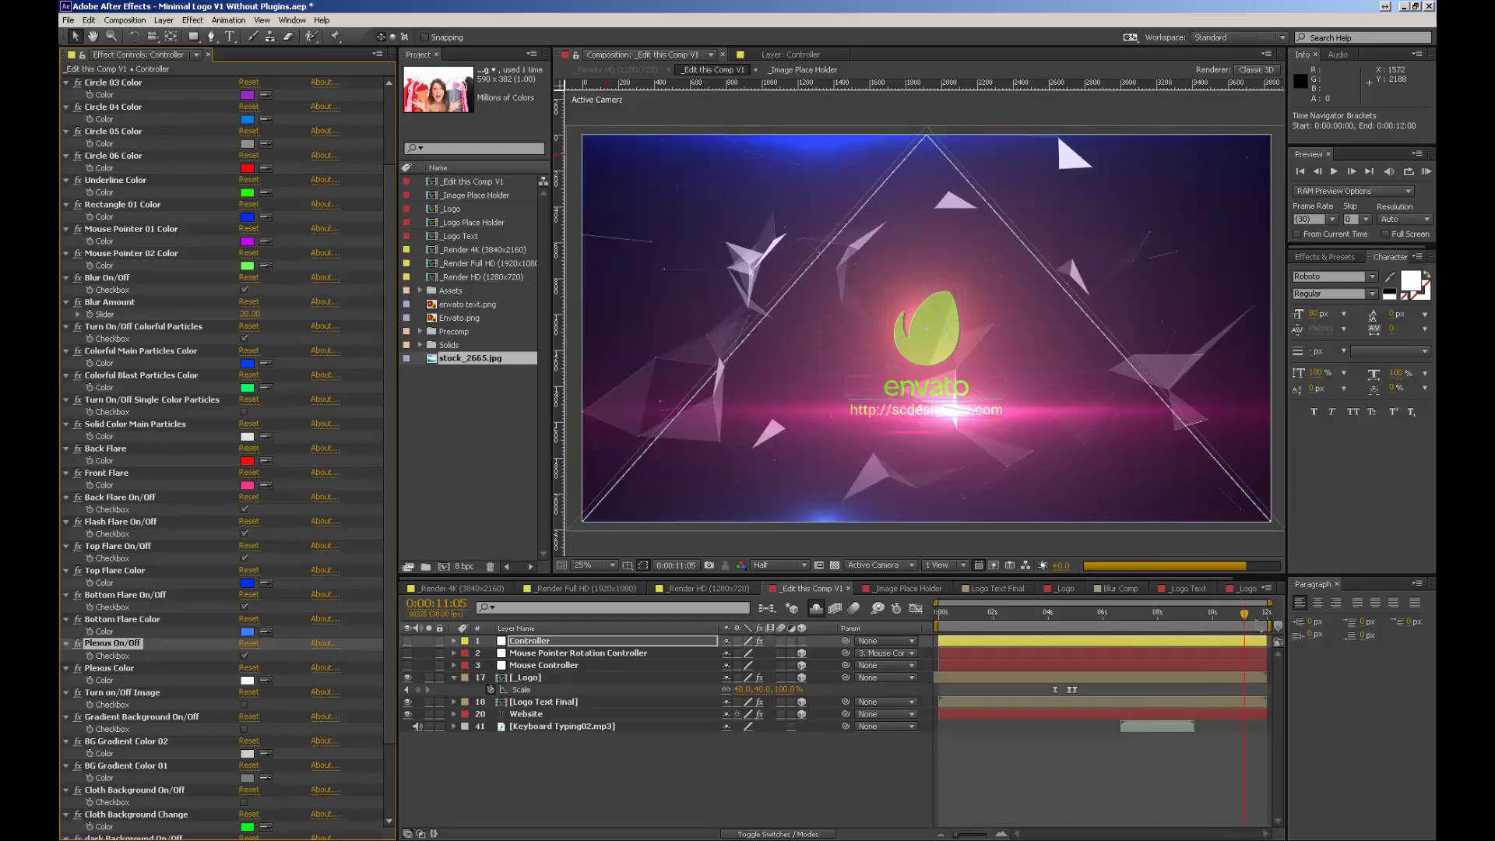
pyautogui.click(1257, 622)
pyautogui.click(1231, 619)
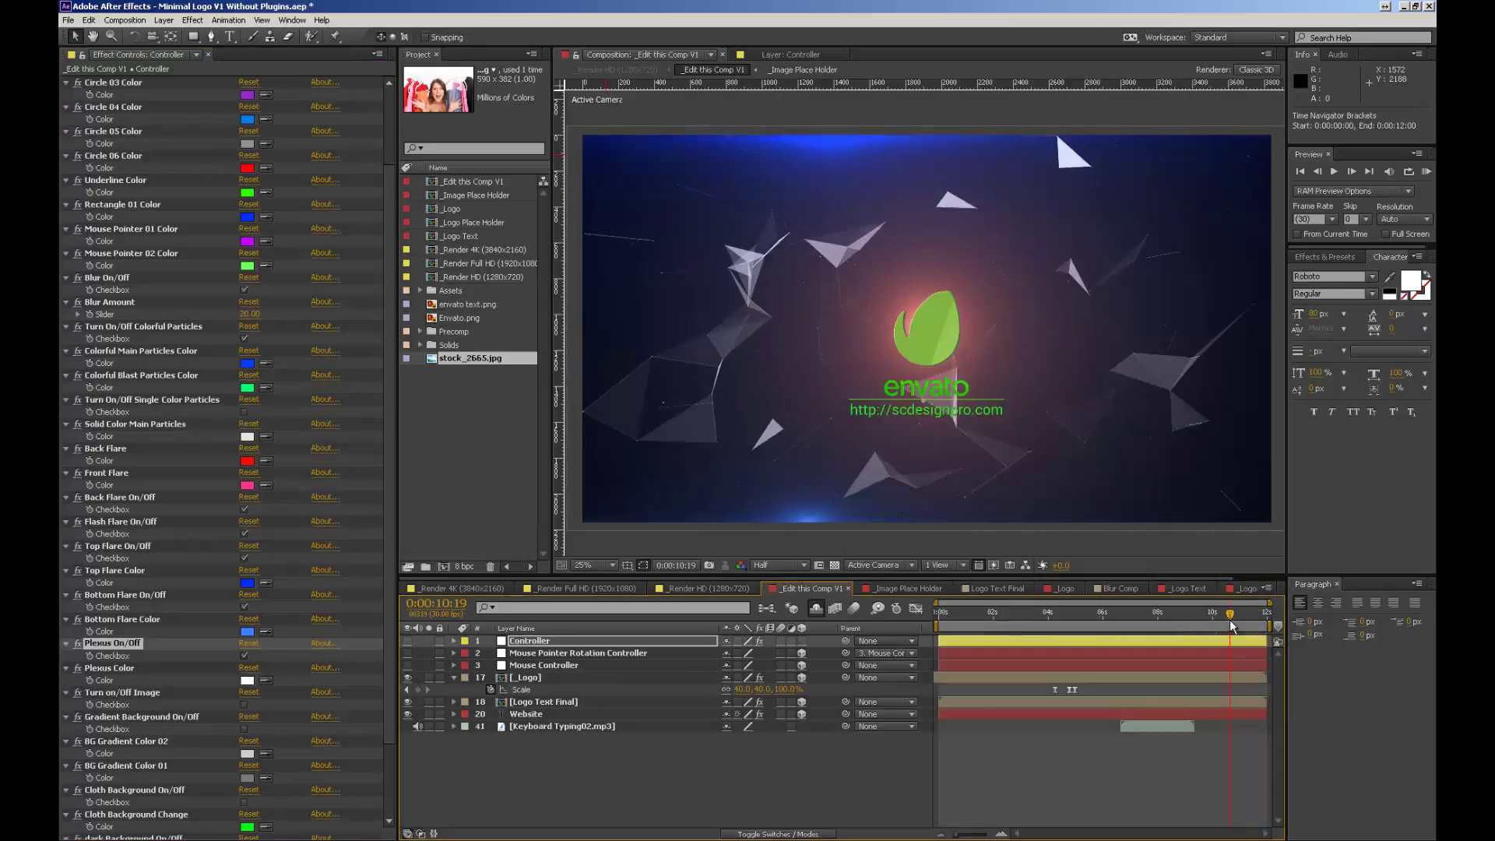
# Step: Turn on the gradient background and turn off the dark background in the Controller's effects
pyautogui.click(148, 691)
pyautogui.scroll(-1, 170, 709)
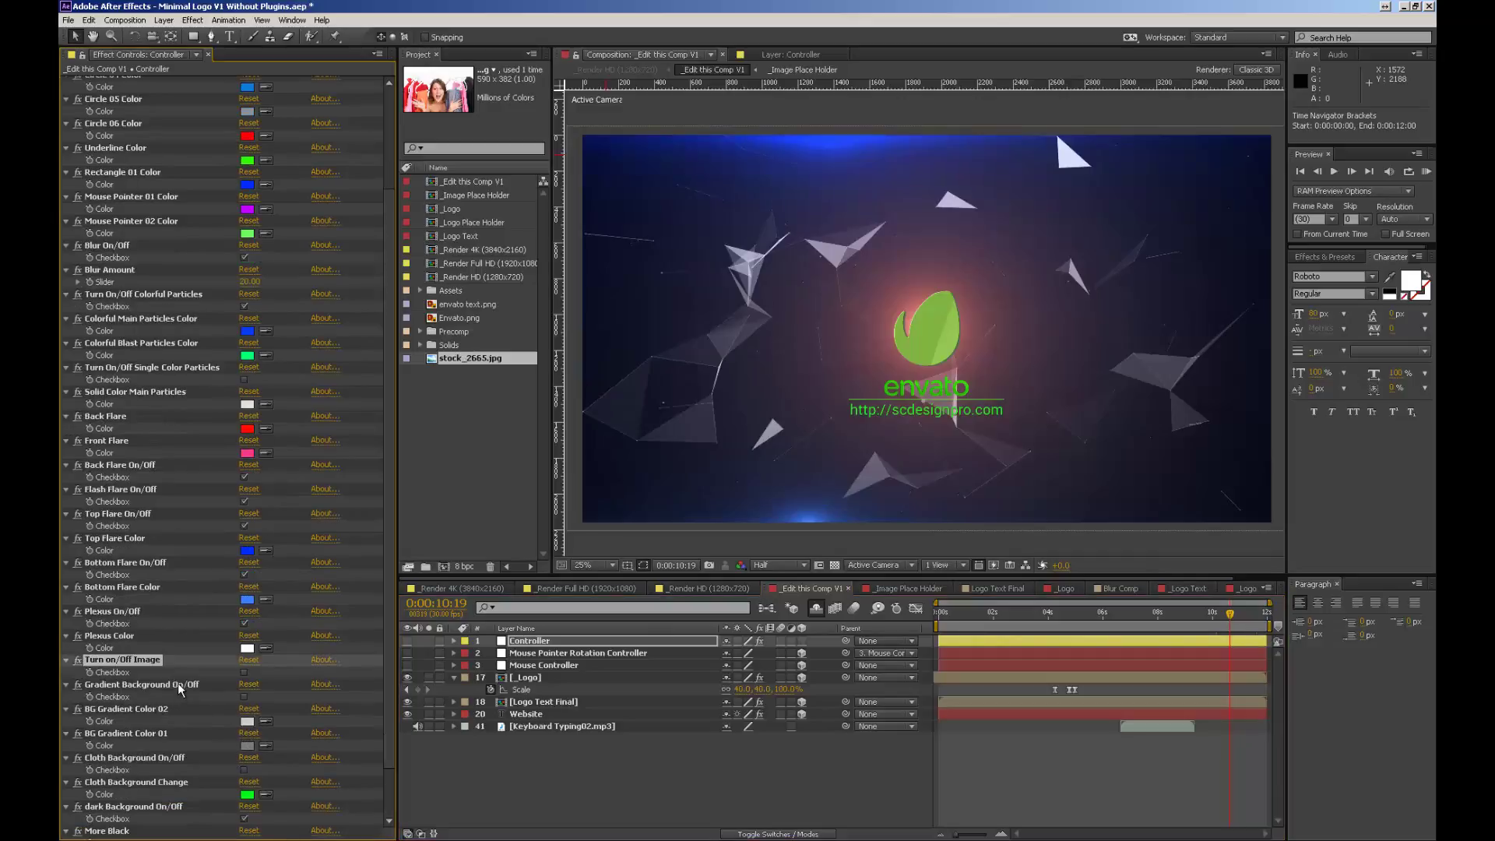
pyautogui.click(177, 684)
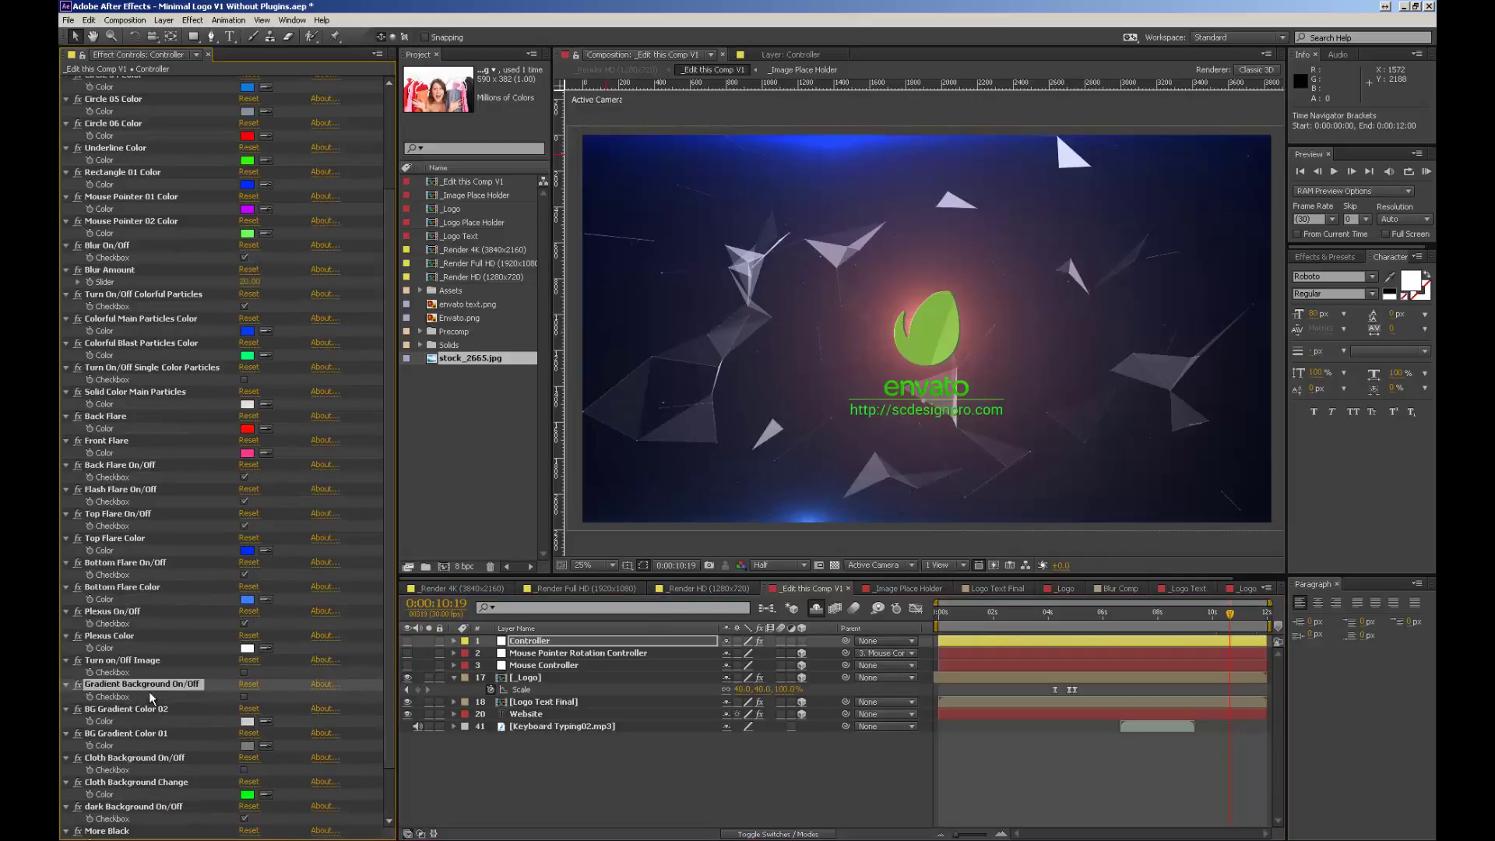
pyautogui.click(244, 696)
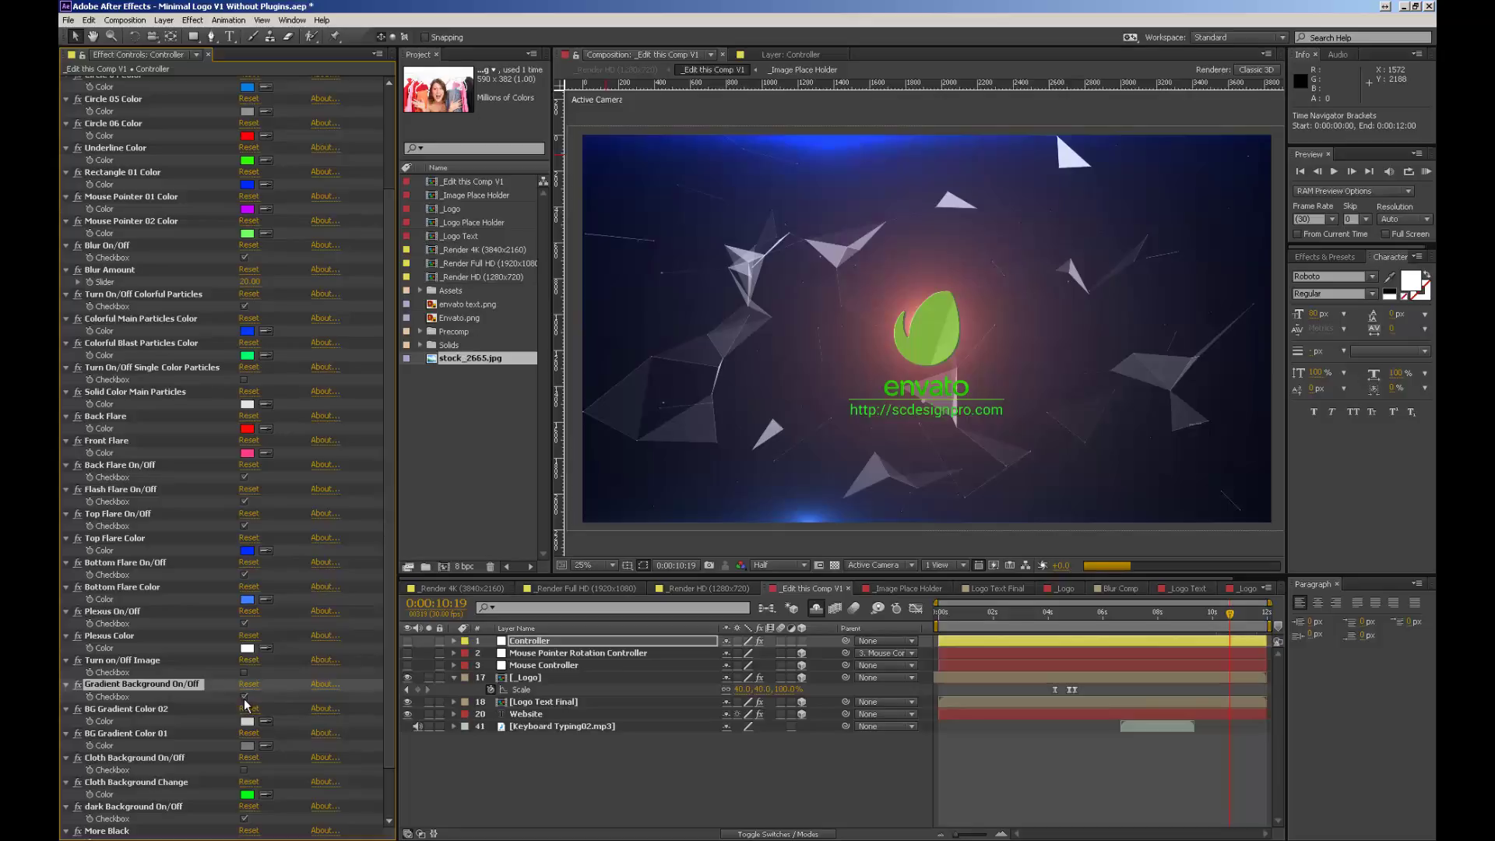
pyautogui.scroll(-3, 266, 723)
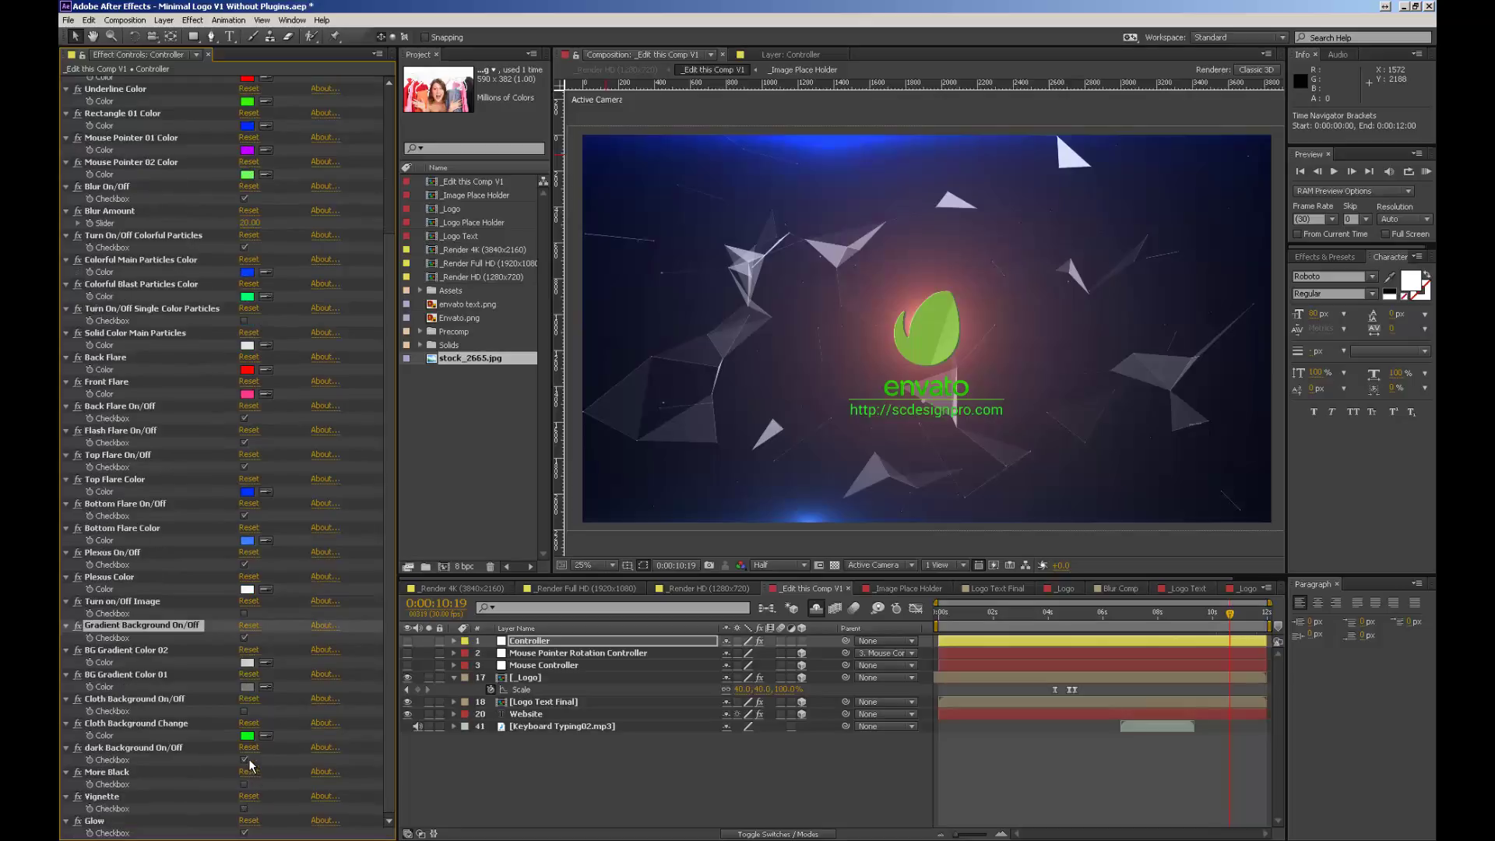
pyautogui.click(245, 760)
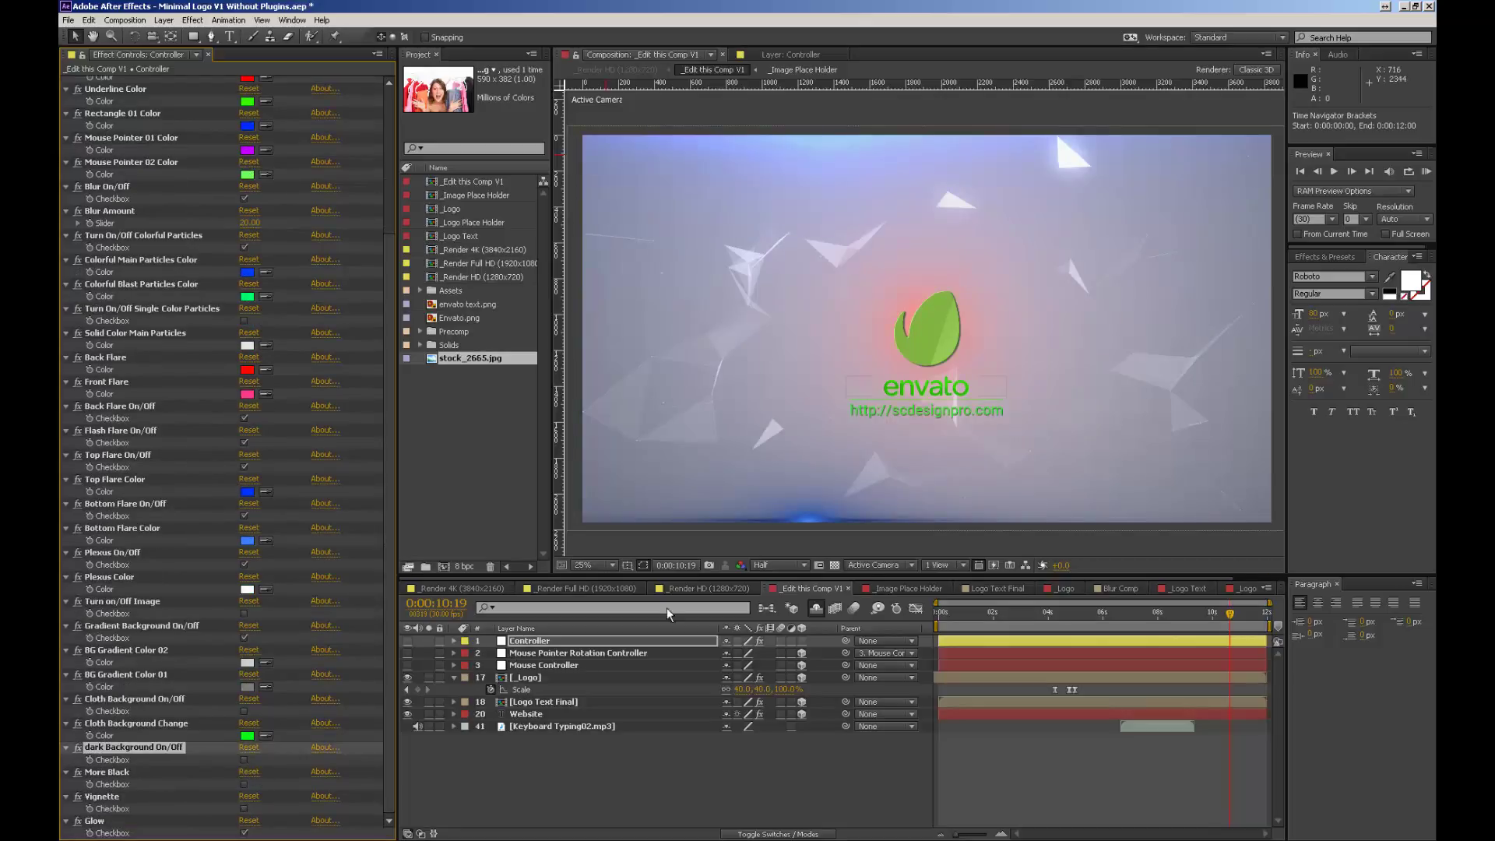
# Step: Turn off the back, top and bottom flares in the Controller's effects, leaving the flash flare on
pyautogui.scroll(9, 287, 653)
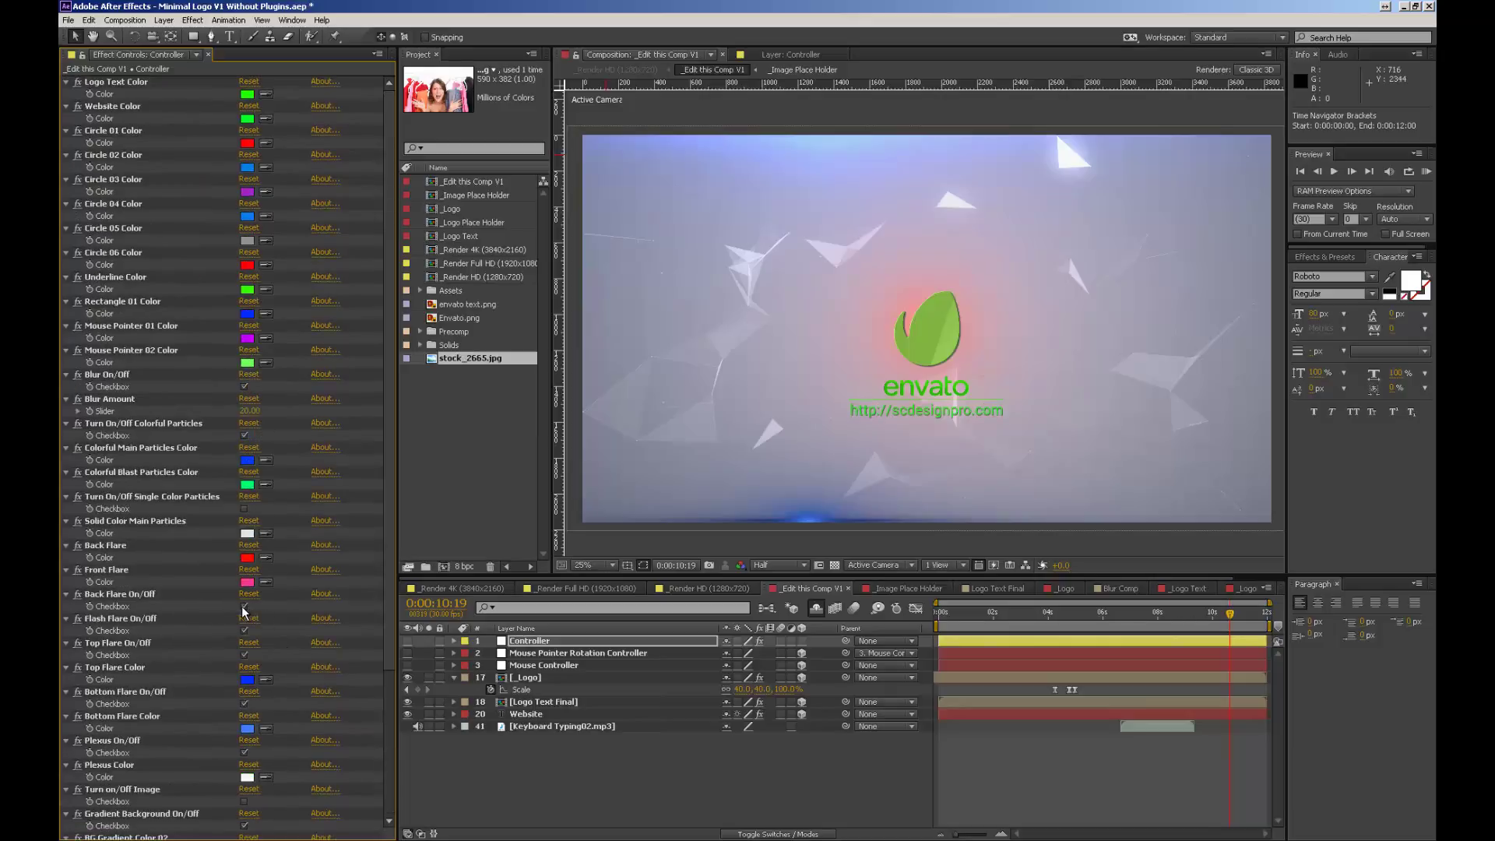
pyautogui.click(244, 606)
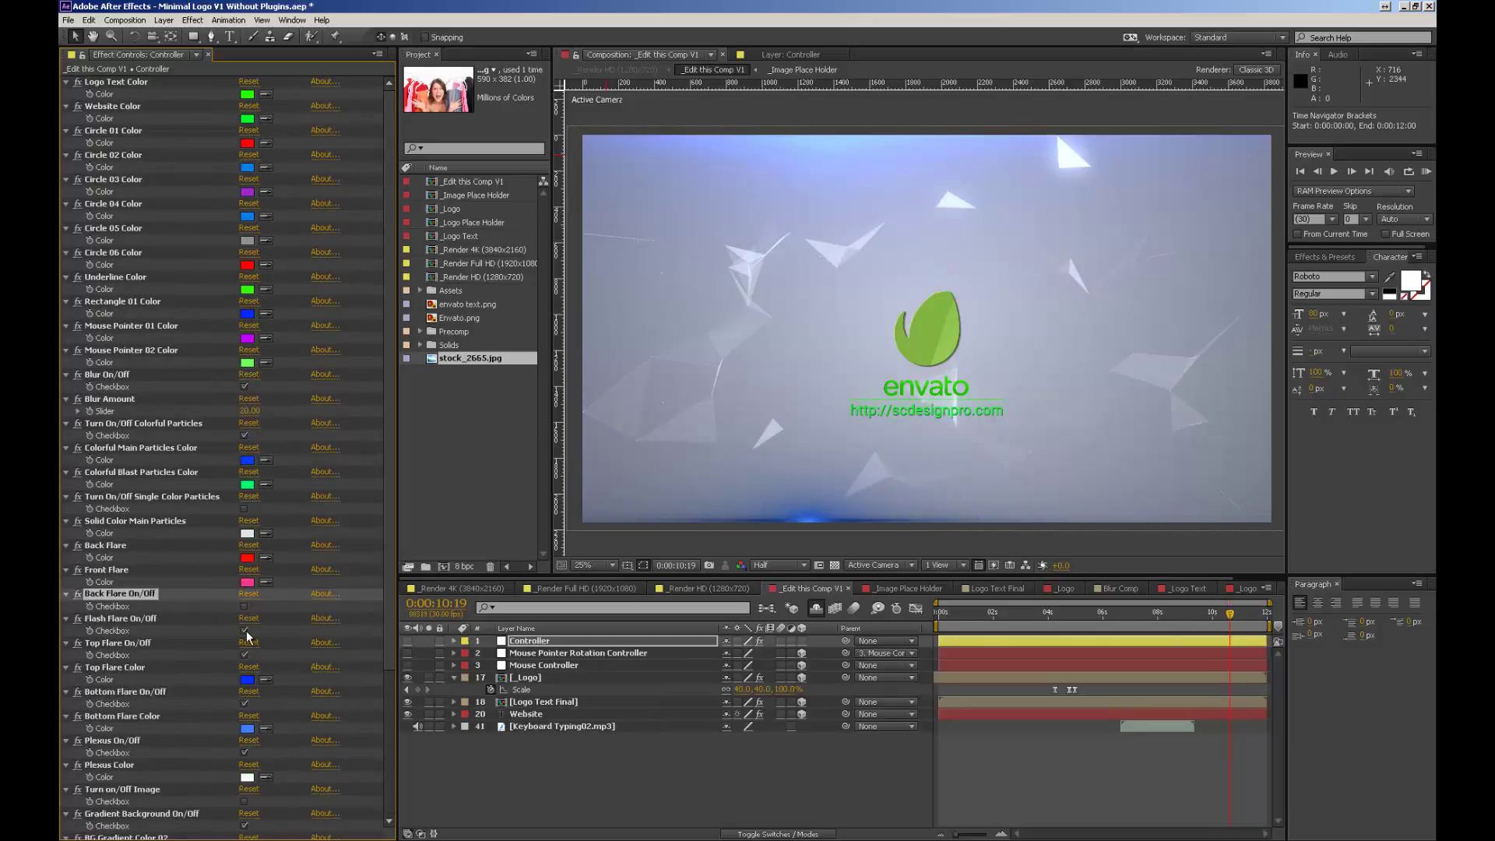
pyautogui.click(245, 631)
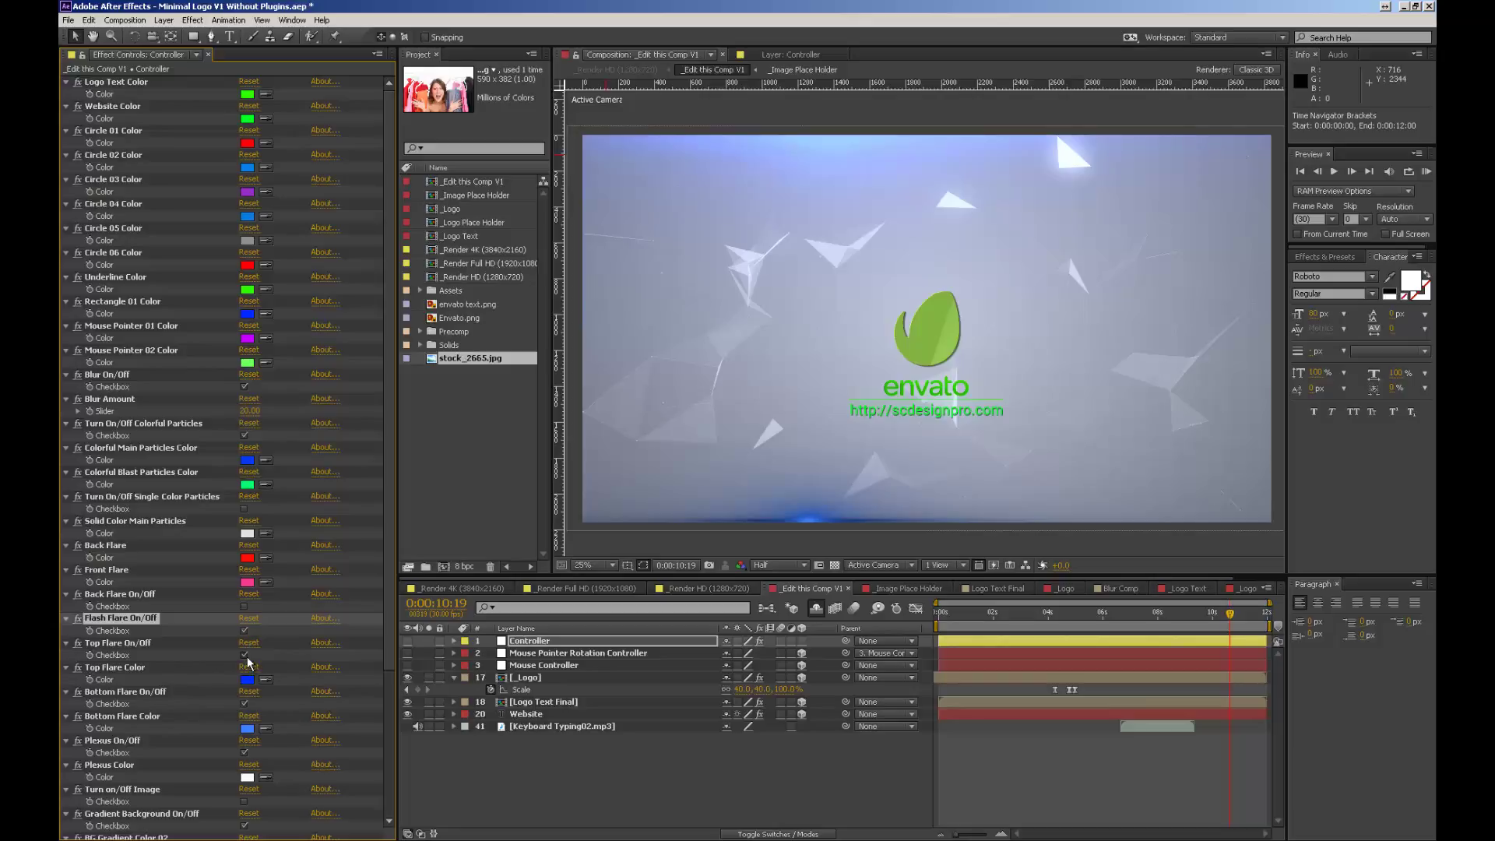
pyautogui.click(245, 656)
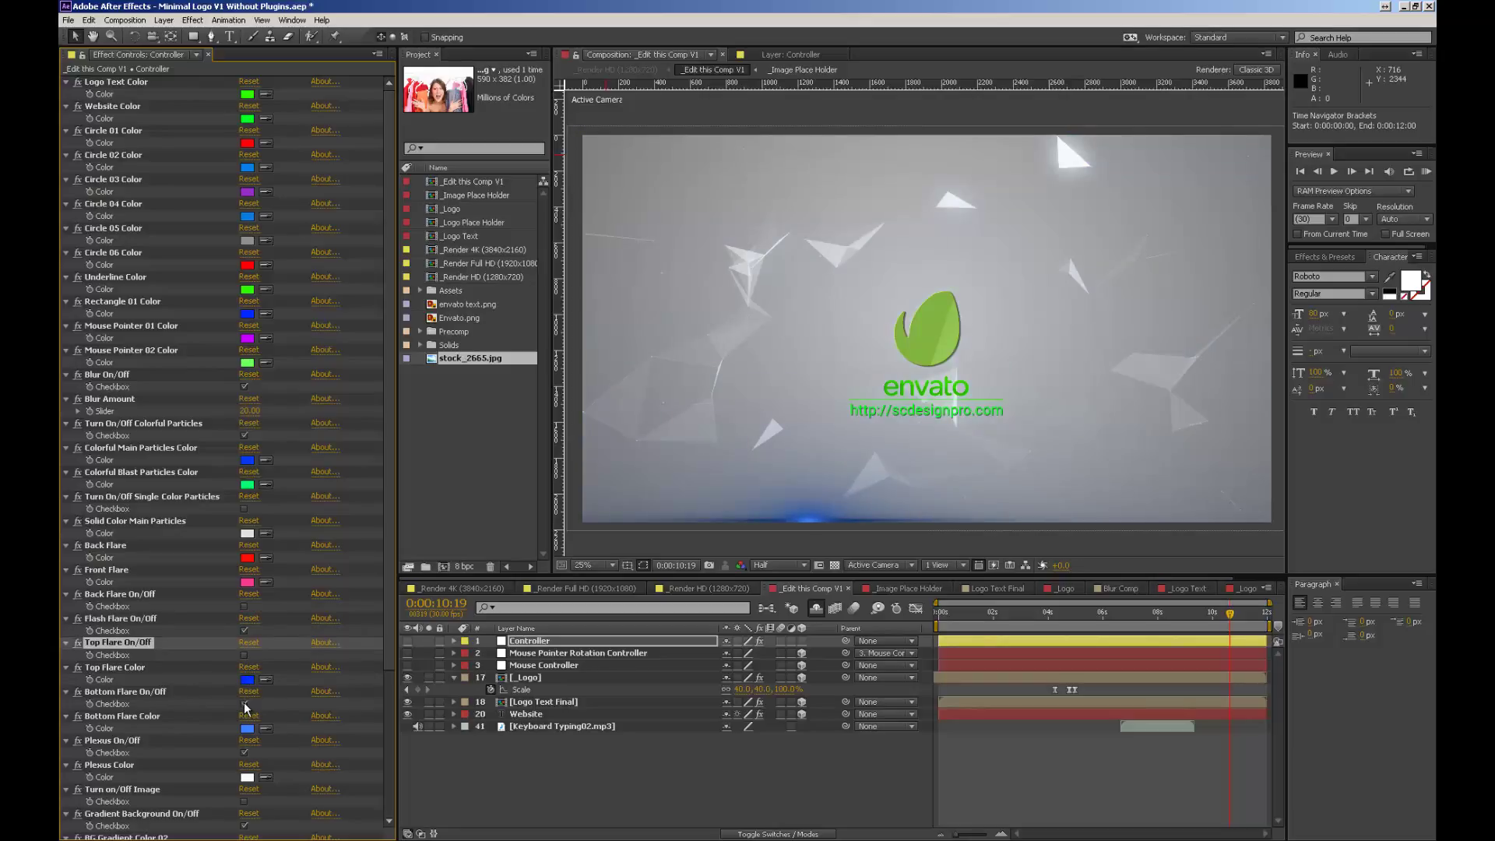
pyautogui.click(246, 705)
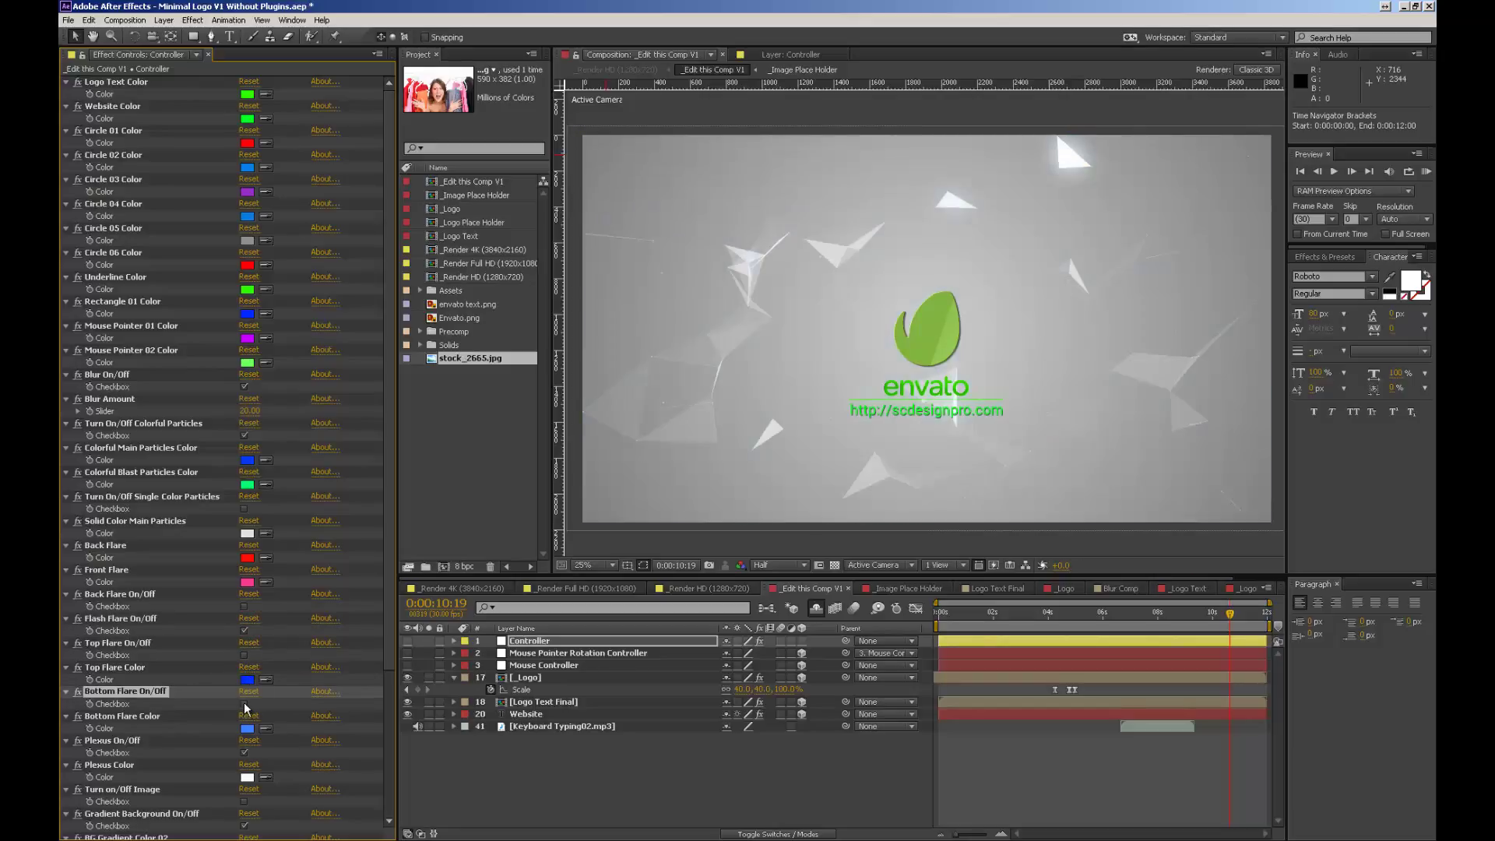
# Step: Check the composition with the flares off at several frames, stopping at 0:00:10:00
pyautogui.click(1256, 617)
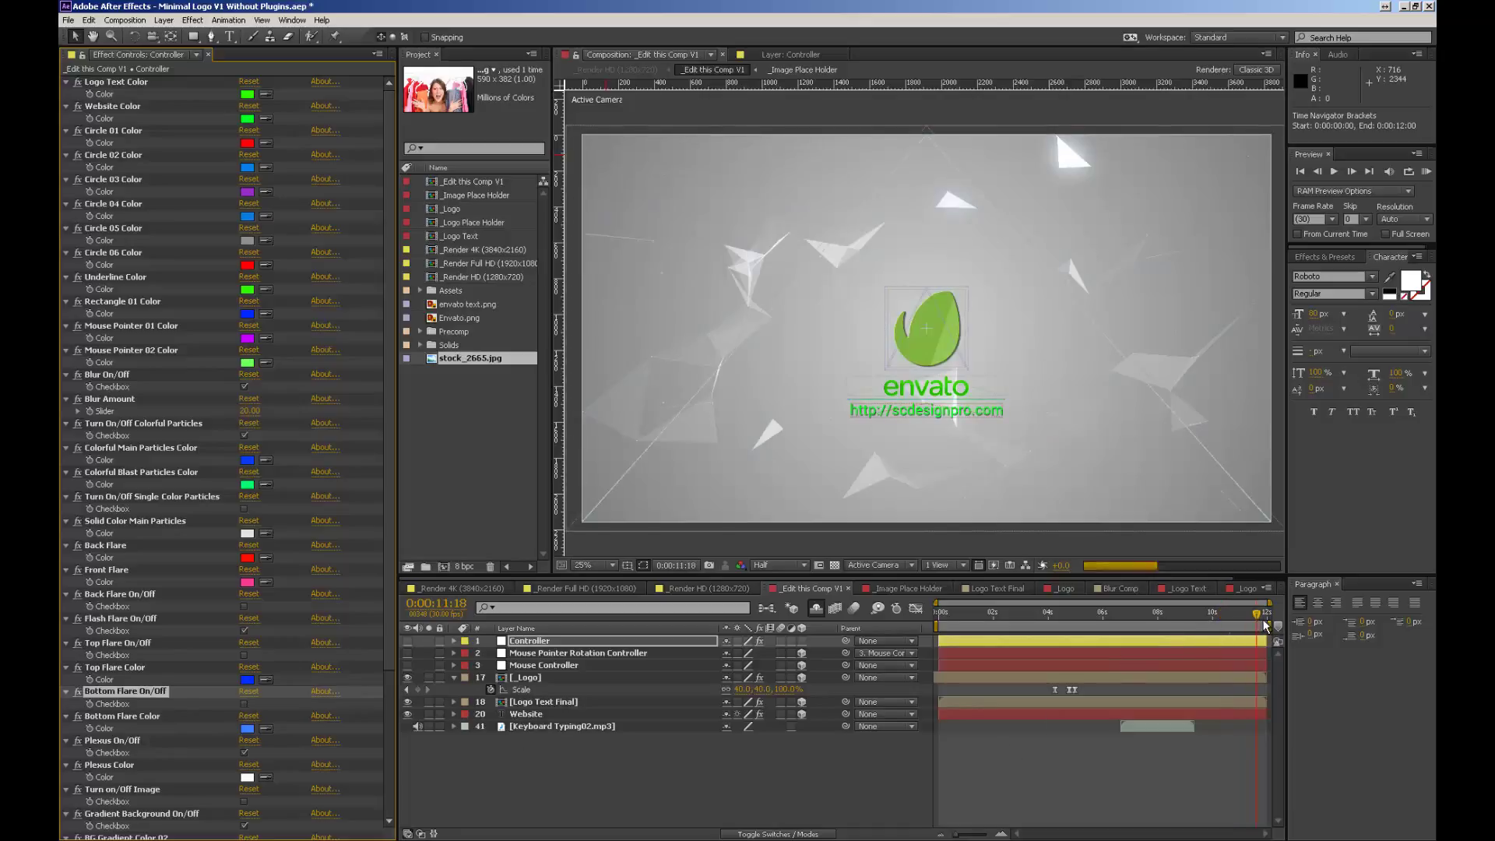
pyautogui.click(1166, 628)
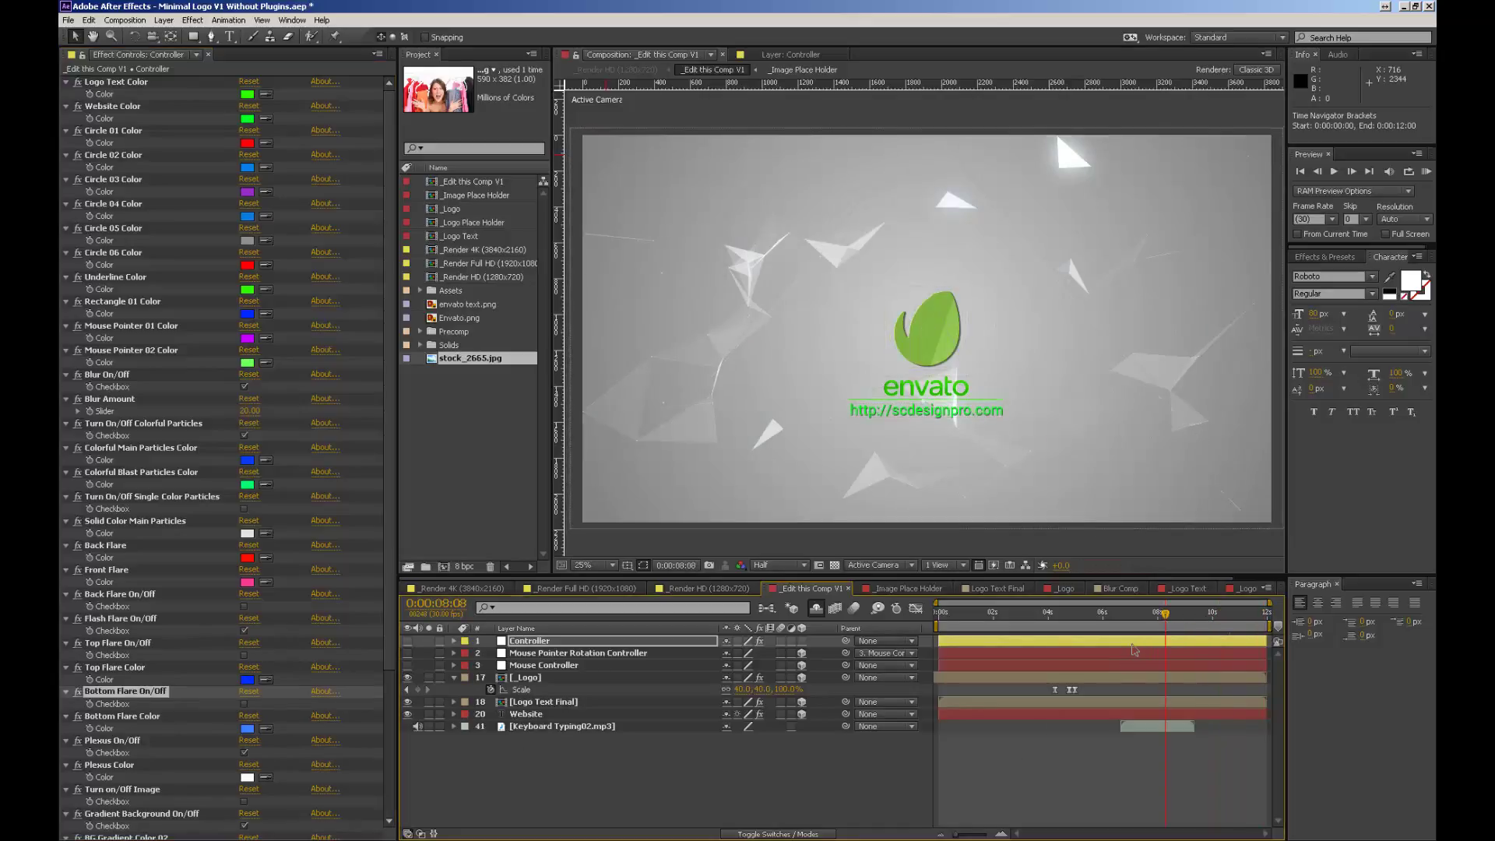
pyautogui.moveTo(1166, 617); pyautogui.dragTo(1212, 617)
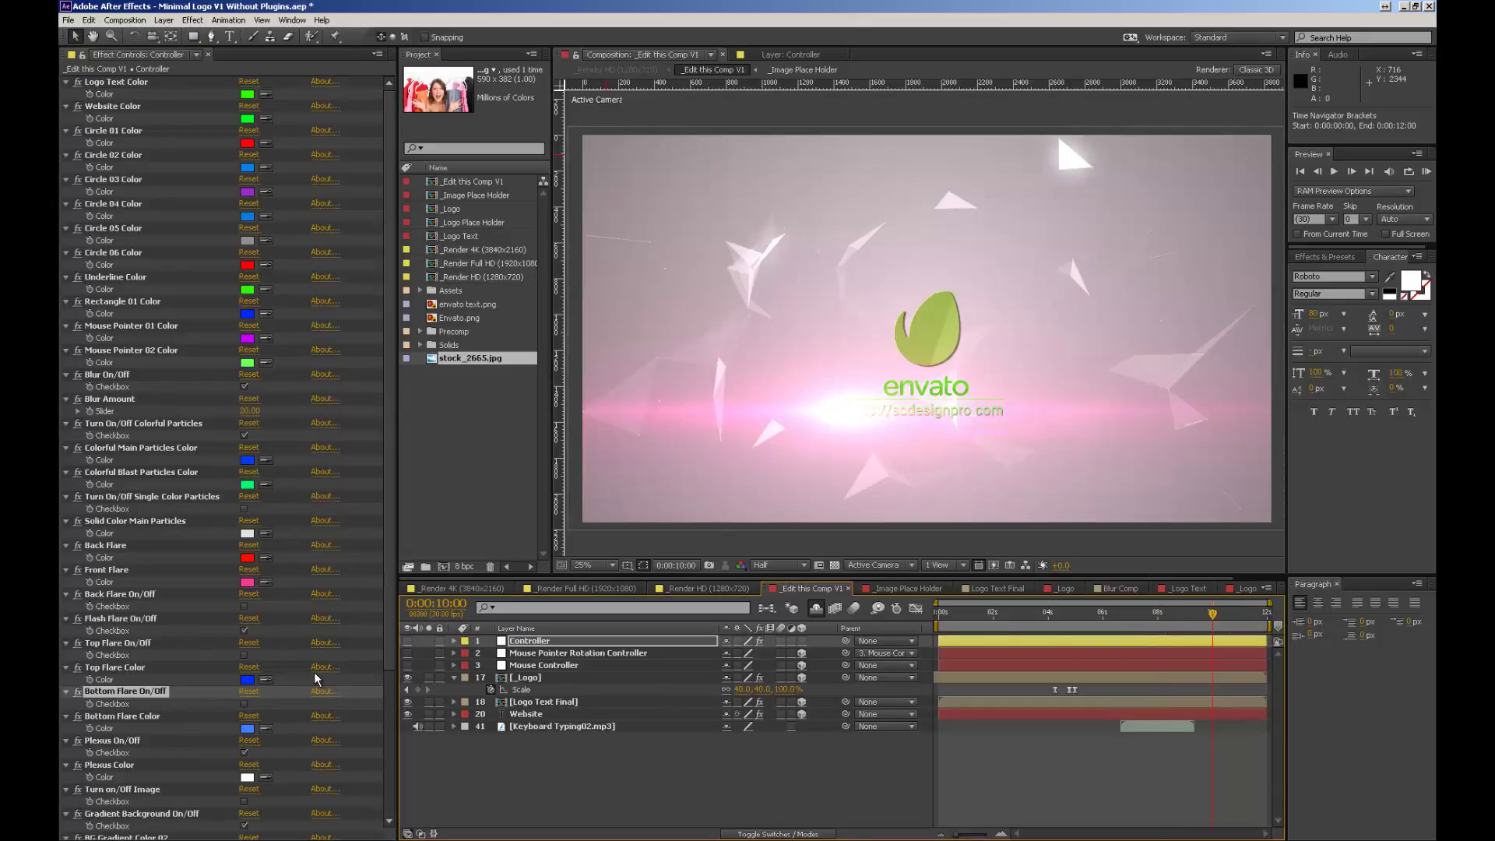
# Step: Try switching the Controller's Glow, Vignette and More Black options on and off
pyautogui.scroll(-4, 315, 679)
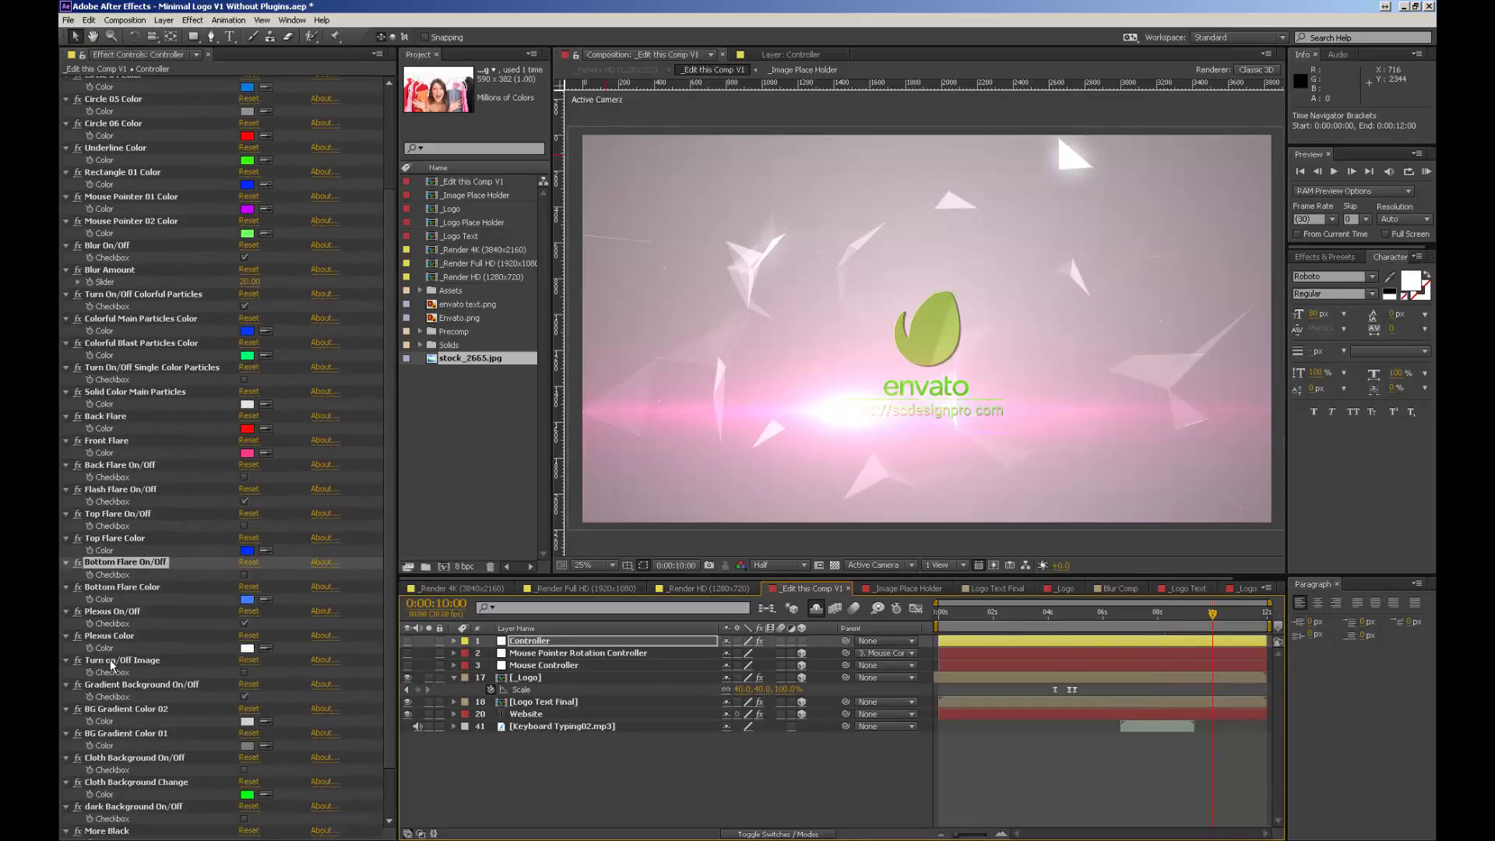
pyautogui.scroll(-2, 125, 802)
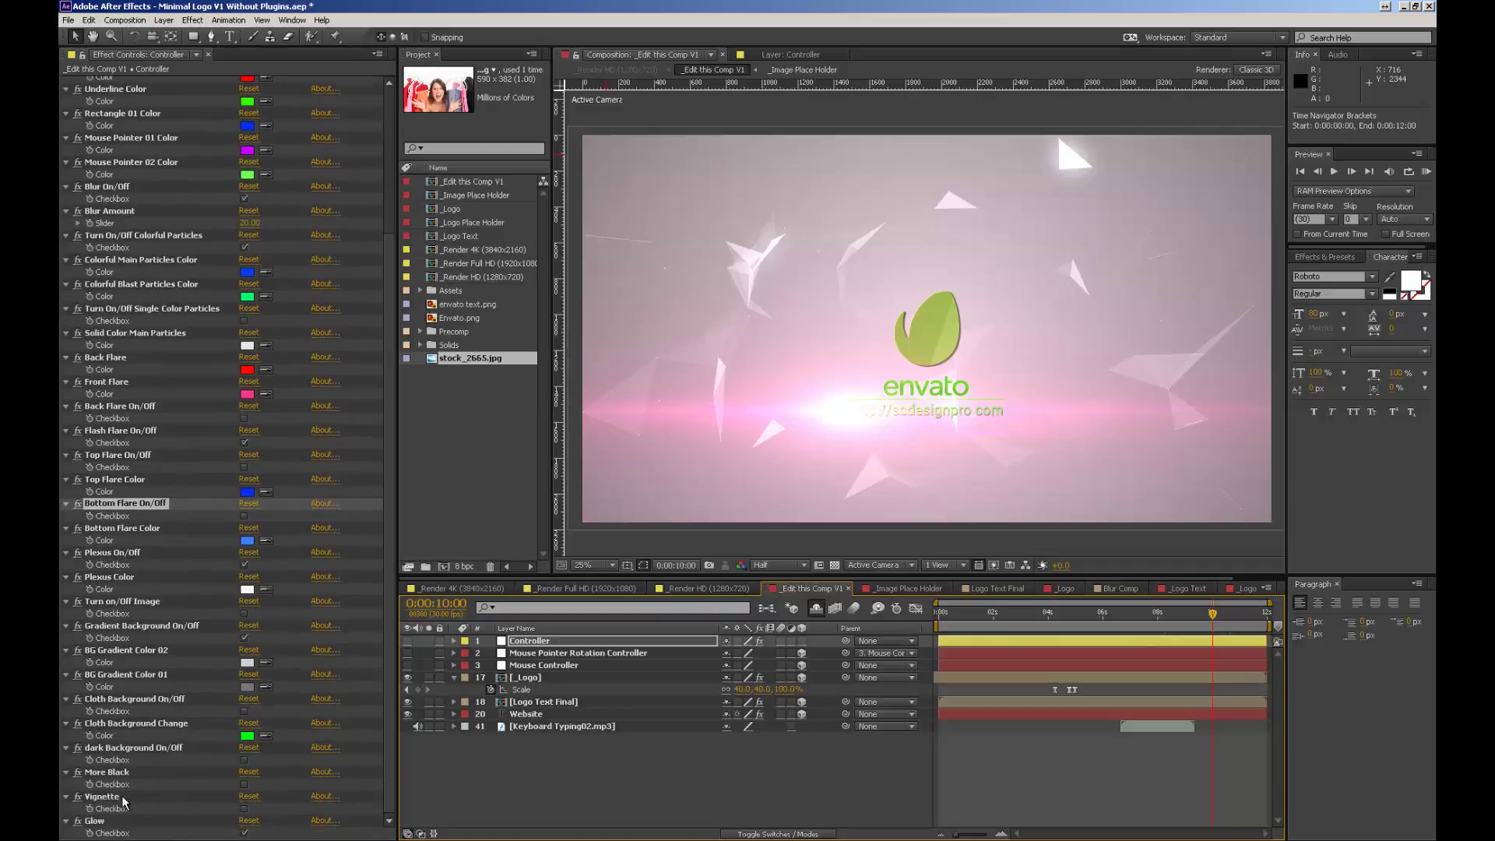
pyautogui.click(244, 833)
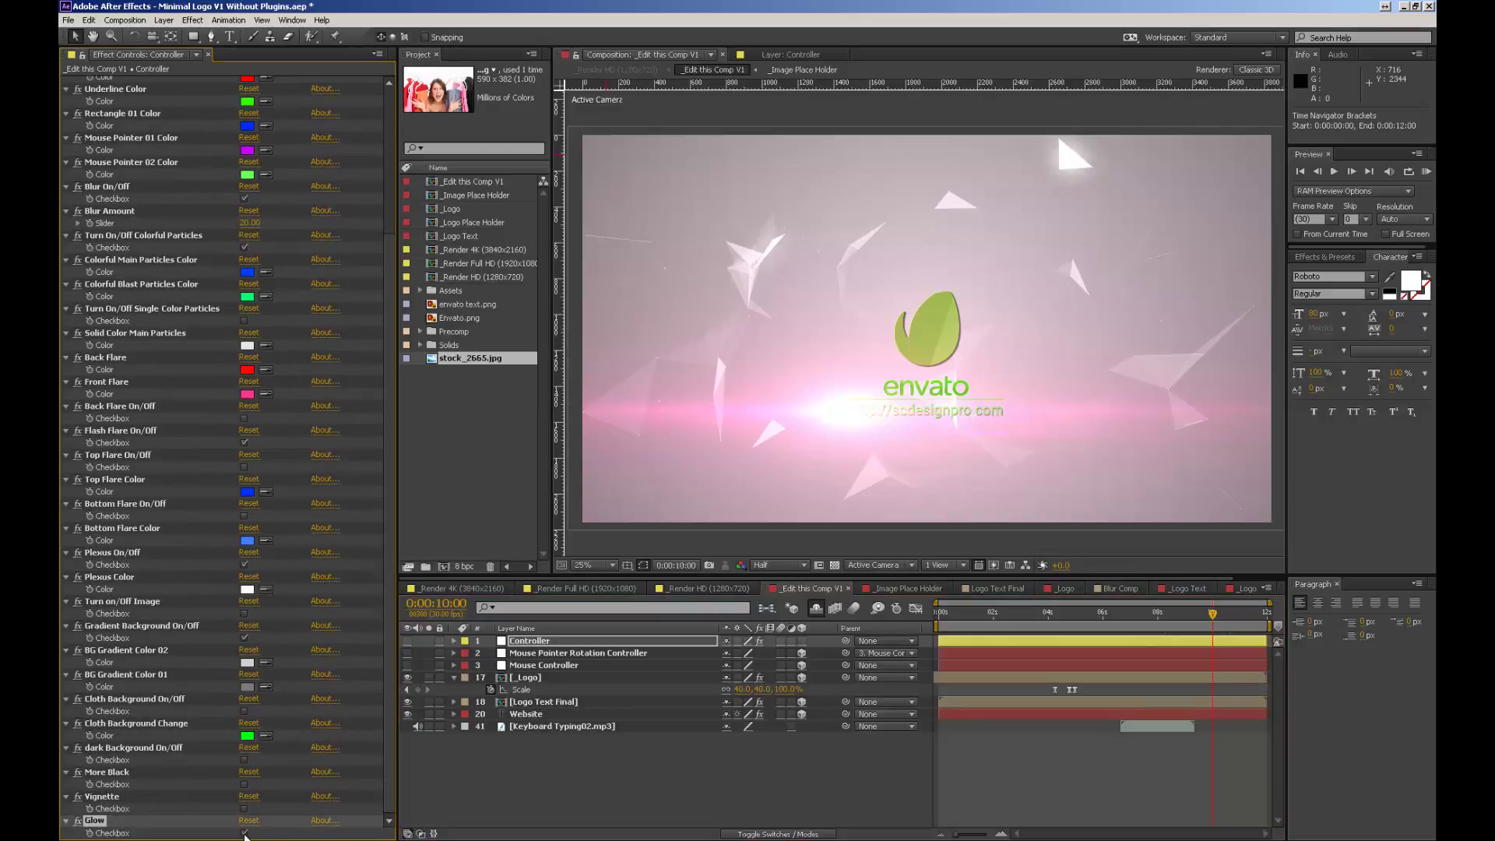
pyautogui.click(244, 833)
pyautogui.click(244, 809)
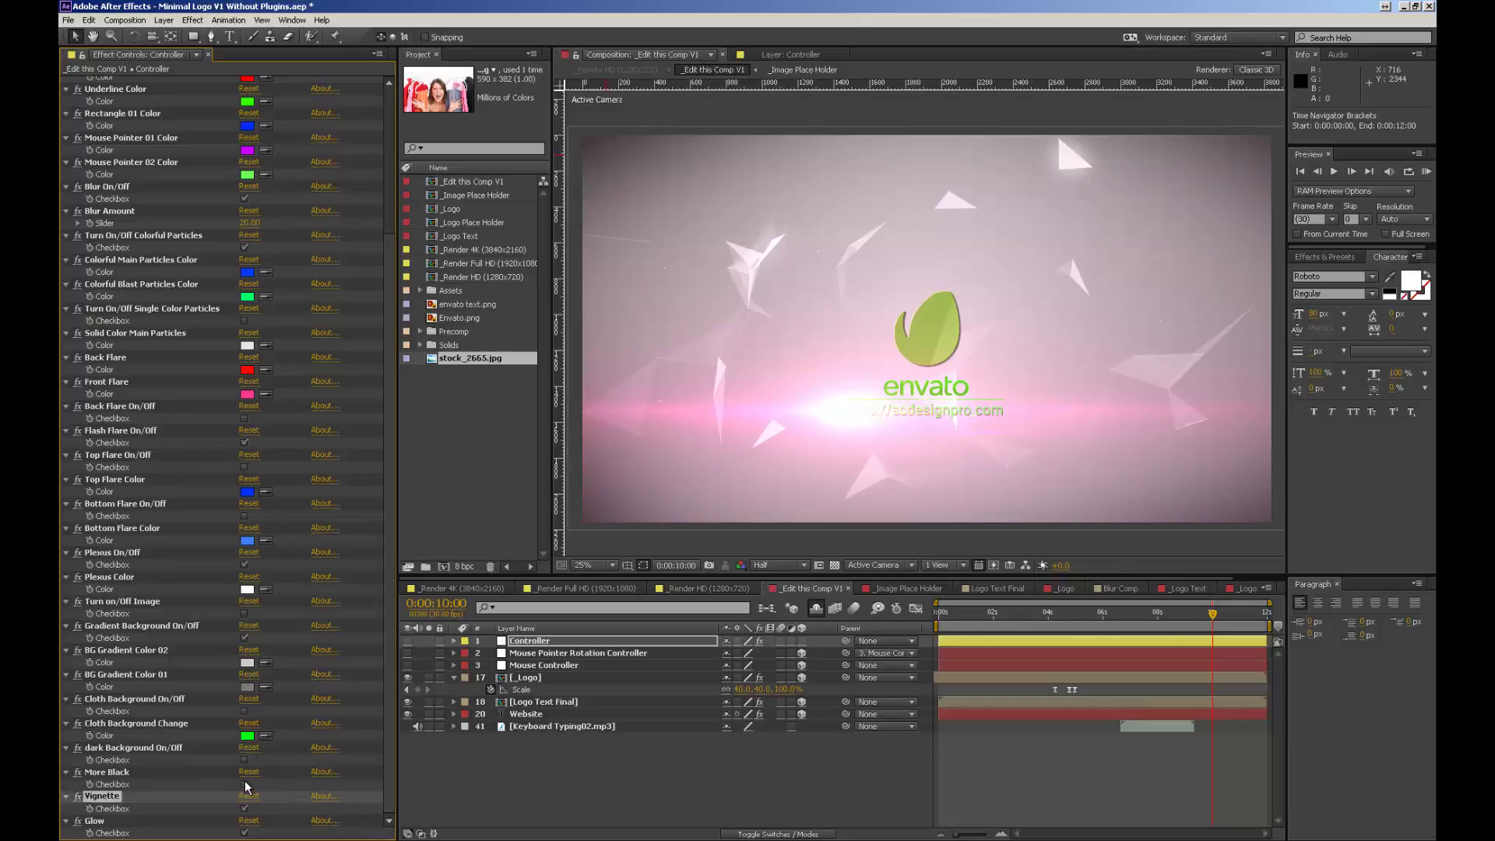
pyautogui.click(245, 785)
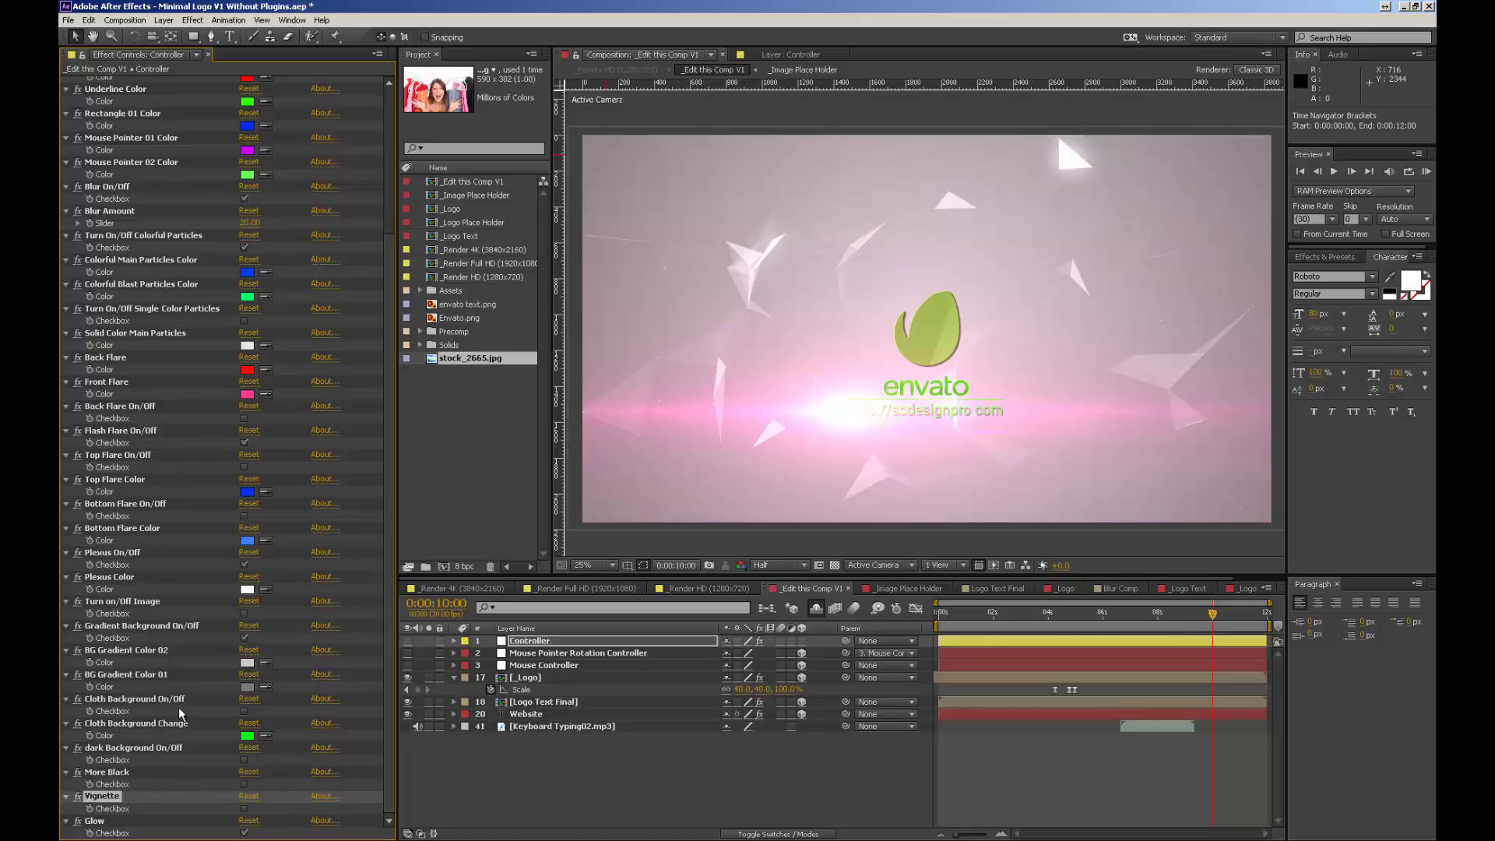
# Step: Review the Controller's effects one by one, from Cloth Background Change up to Solid Color Main Particles
pyautogui.click(153, 723)
pyautogui.click(150, 699)
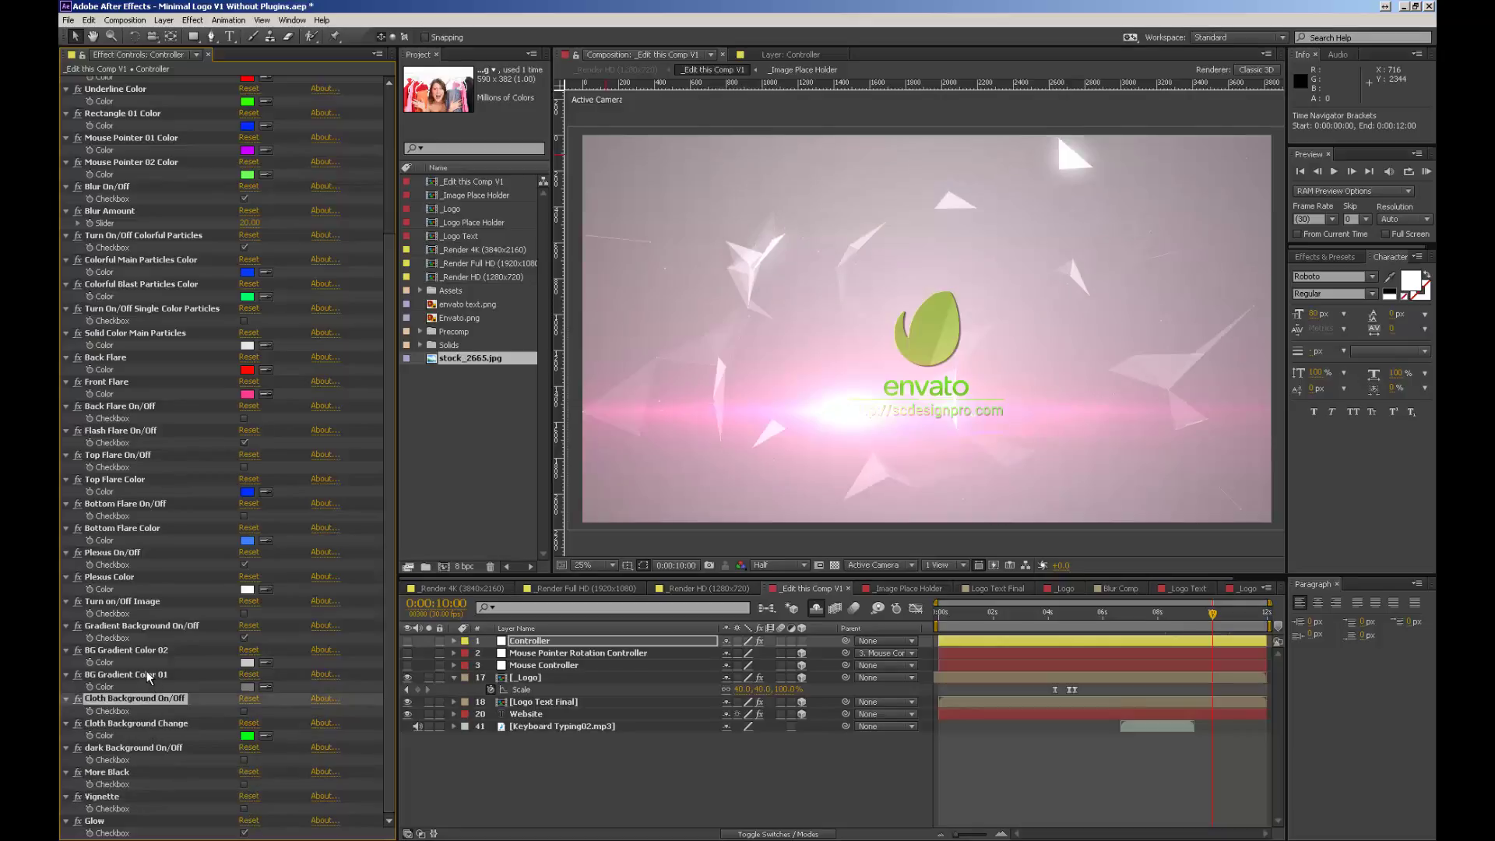
pyautogui.click(148, 674)
pyautogui.click(148, 650)
pyautogui.click(148, 627)
pyautogui.click(144, 602)
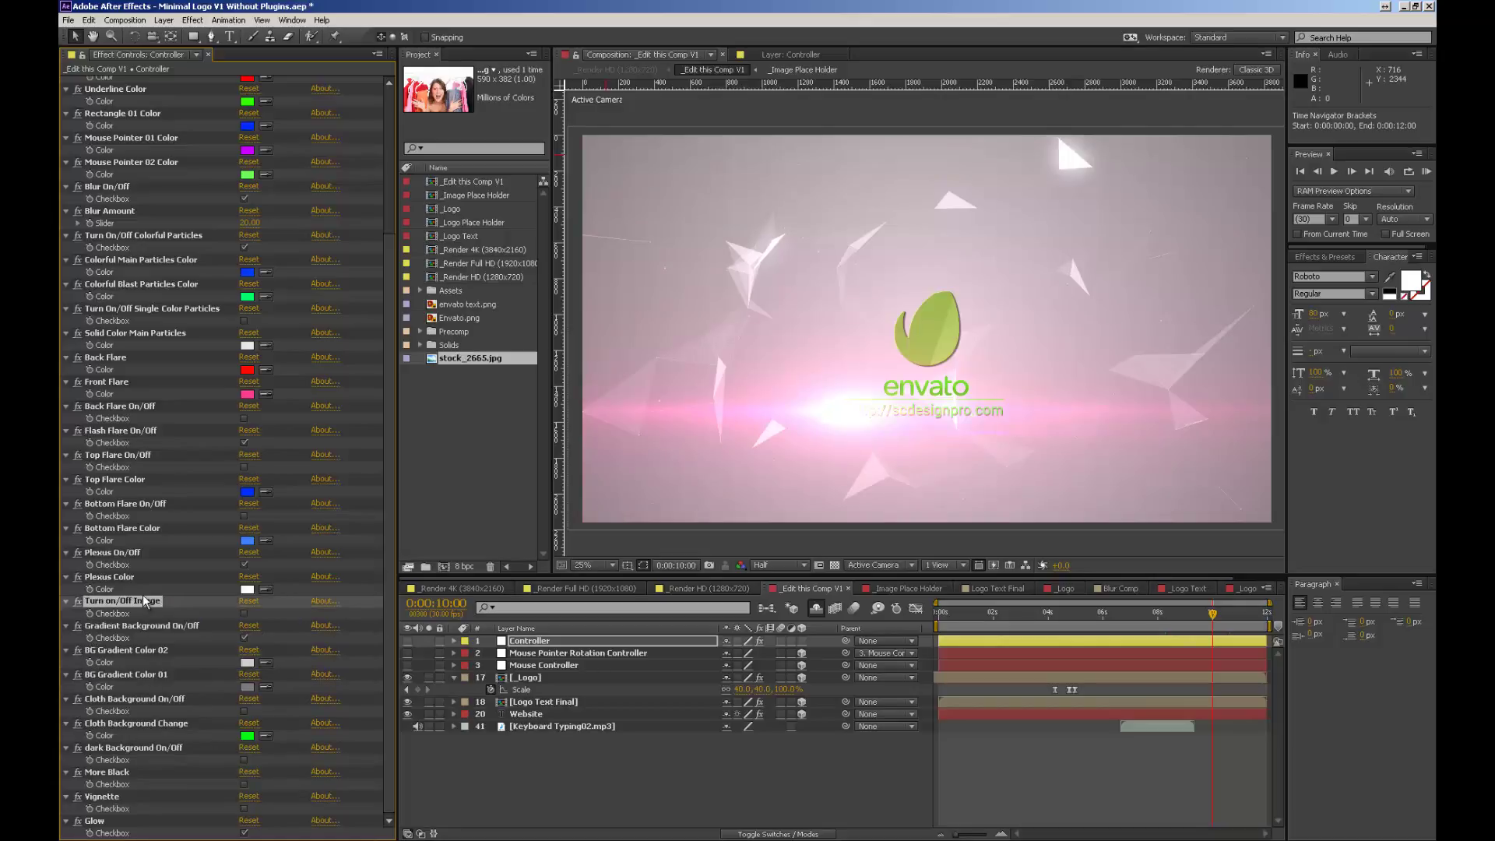
pyautogui.click(137, 578)
pyautogui.click(133, 553)
pyautogui.click(132, 529)
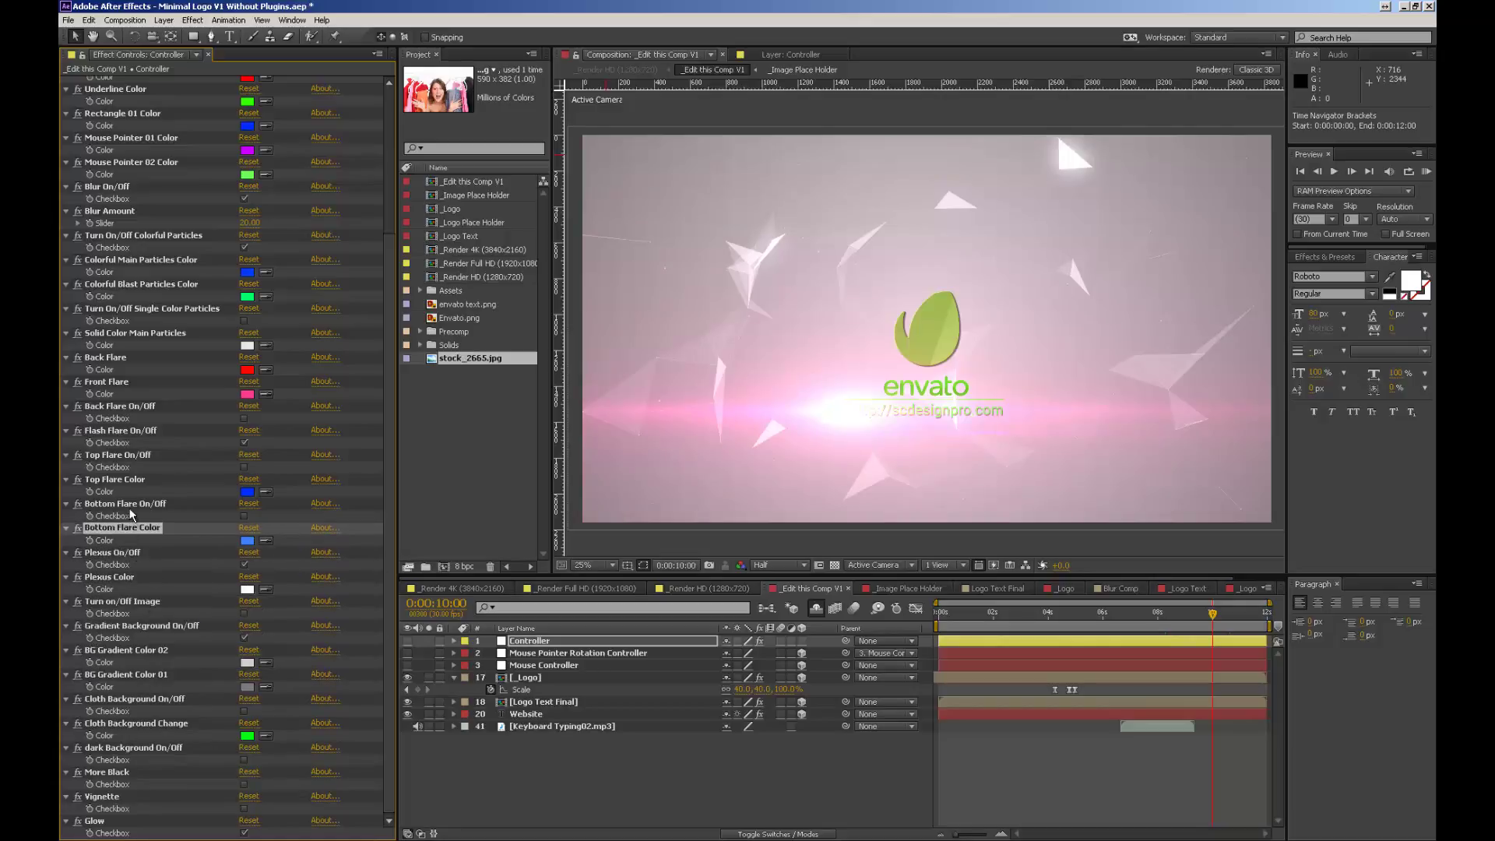
pyautogui.click(130, 504)
pyautogui.click(129, 480)
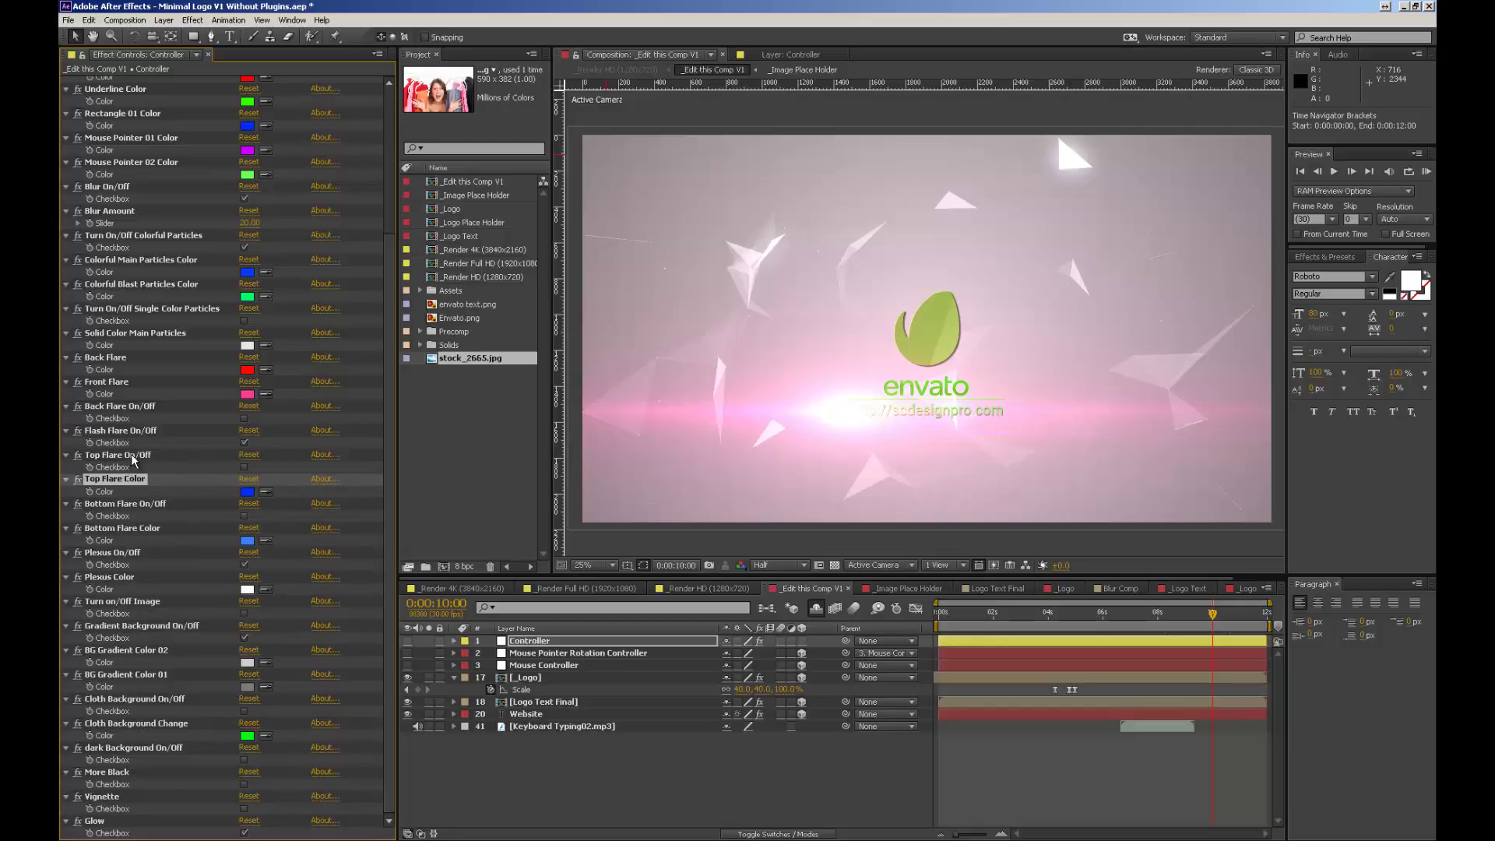
pyautogui.click(134, 456)
pyautogui.click(123, 433)
pyautogui.click(127, 406)
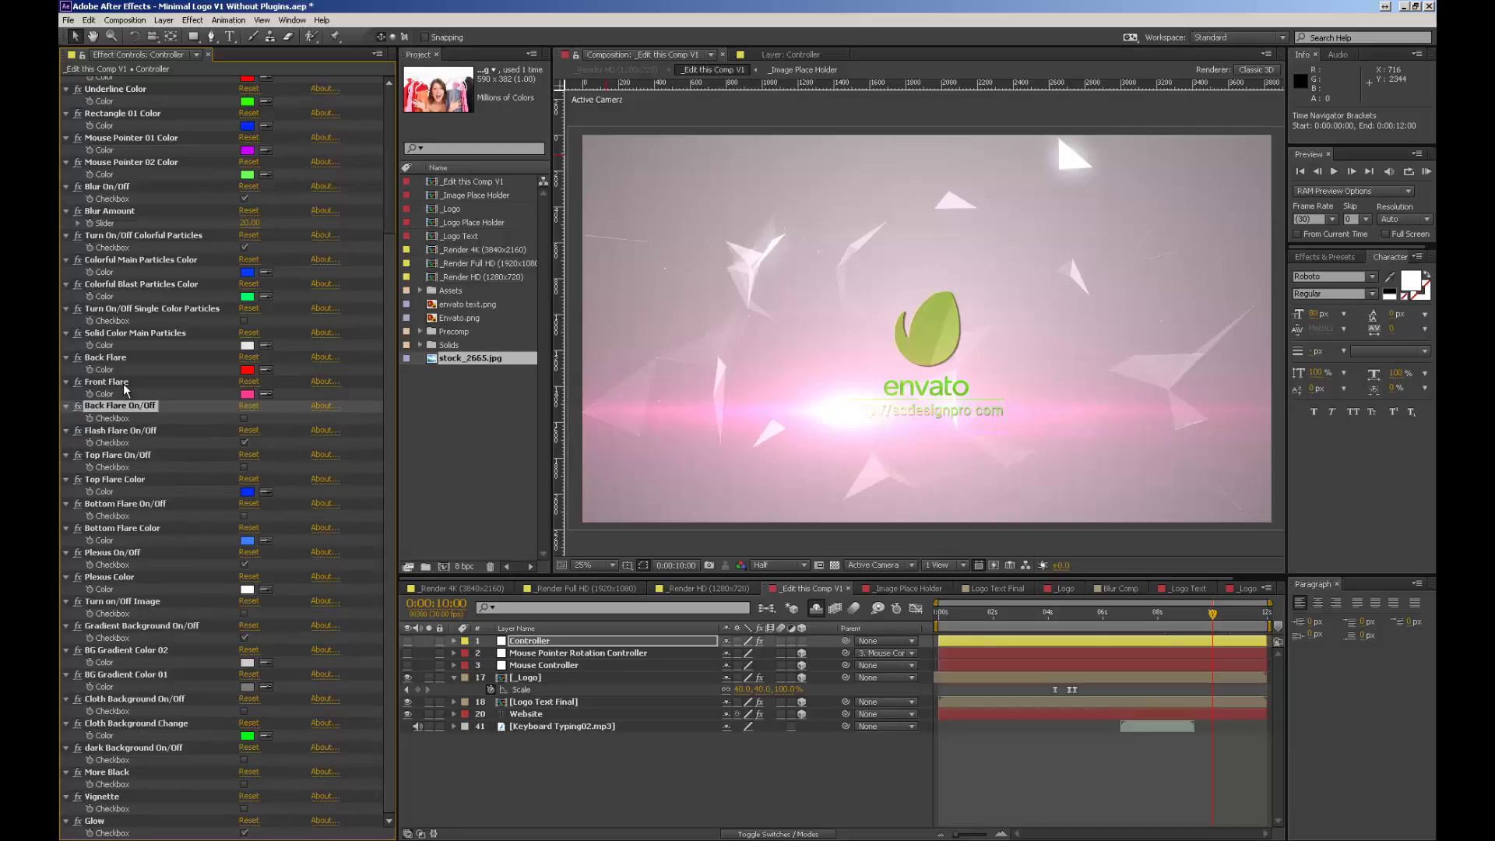
pyautogui.click(127, 383)
pyautogui.click(127, 359)
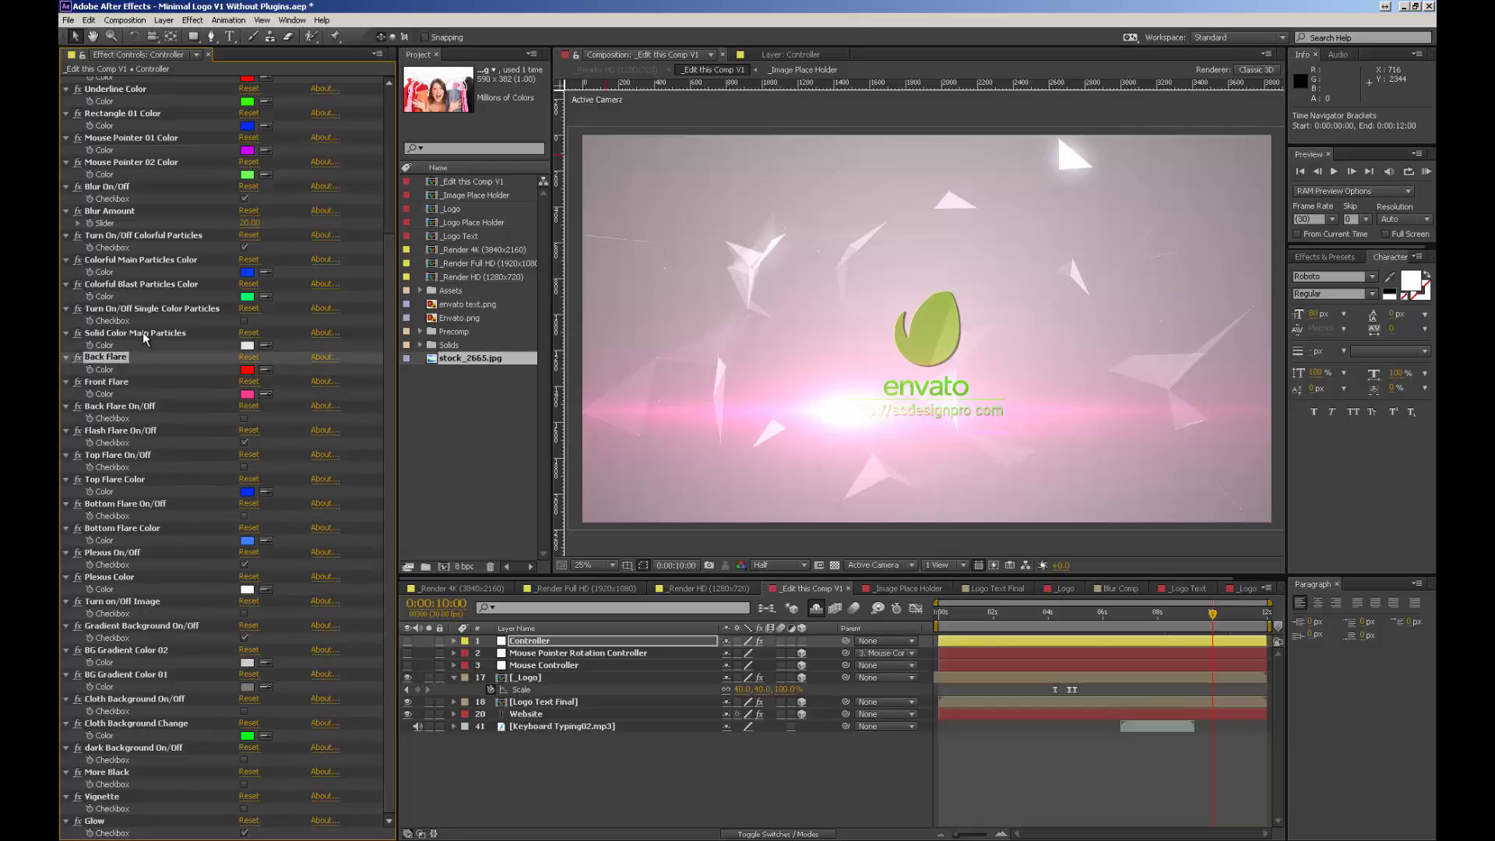
pyautogui.click(142, 331)
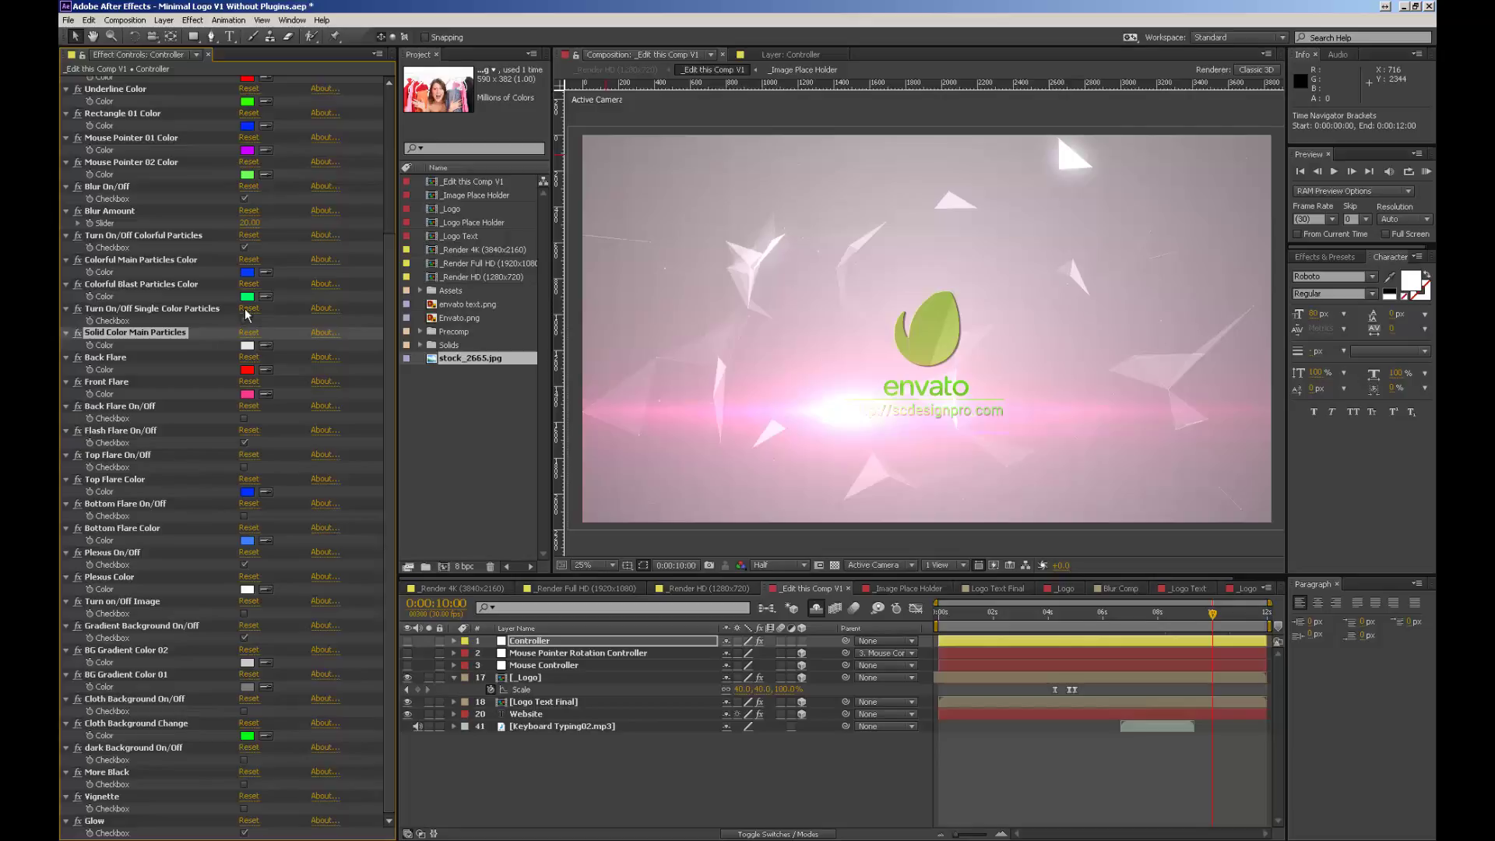
# Step: Turn off the colorful particles and check the circle section of the animation, stopping at 0:00:02:01
pyautogui.click(245, 248)
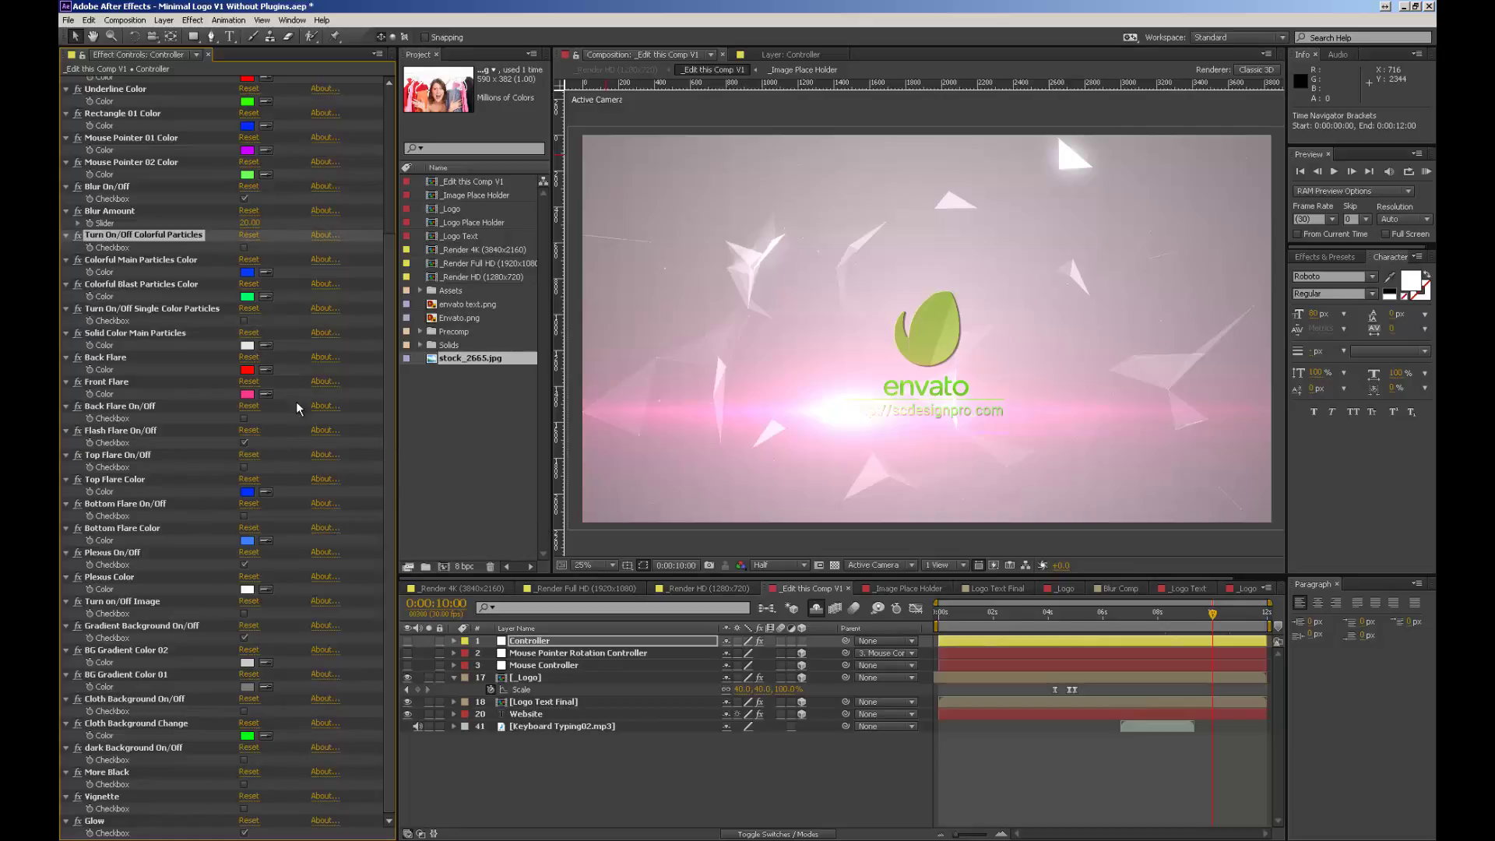
pyautogui.click(1019, 615)
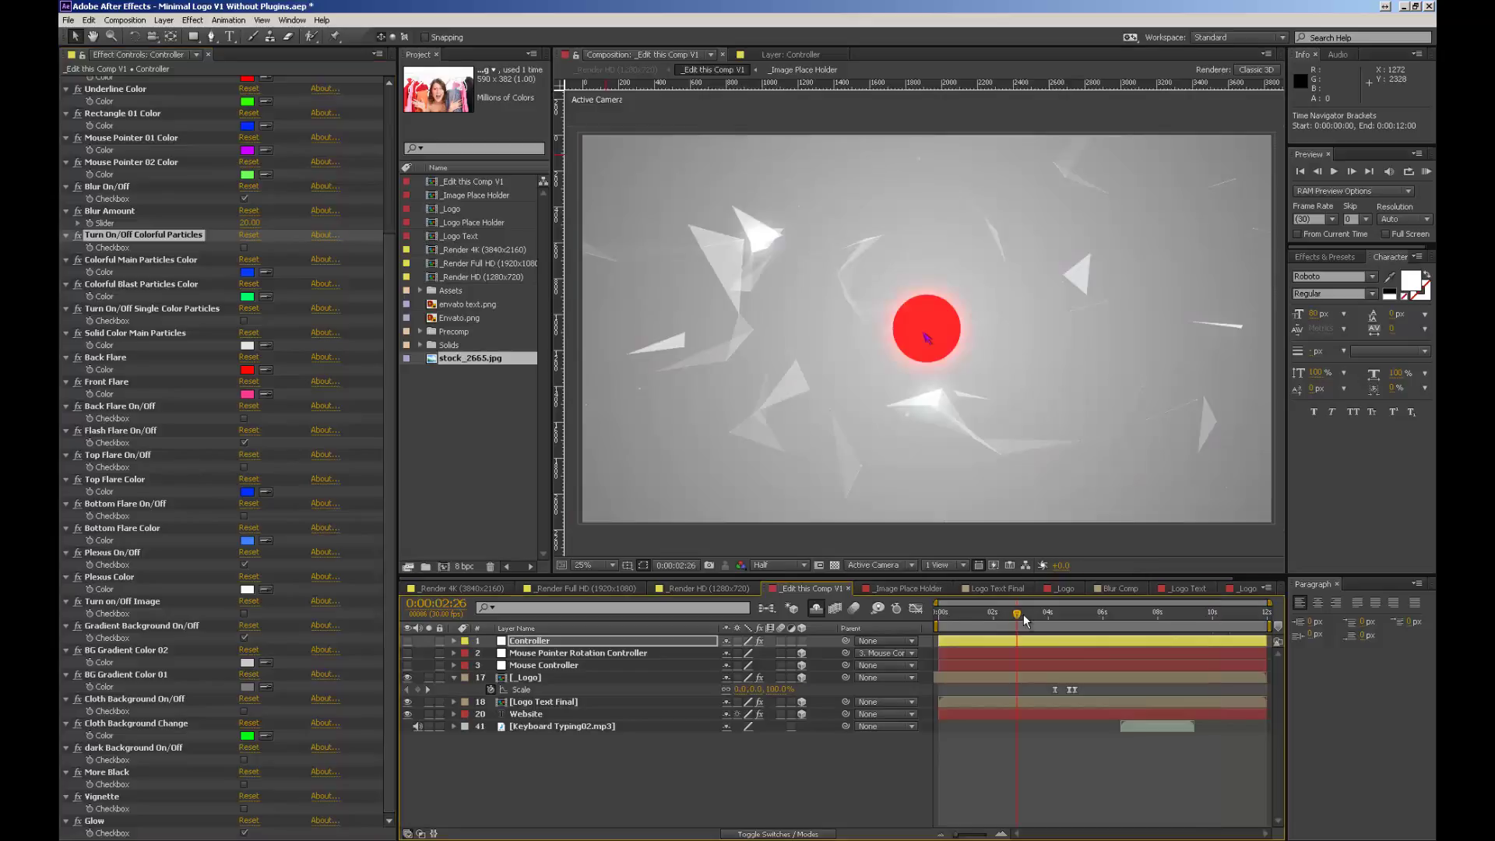
pyautogui.moveTo(1025, 620)
pyautogui.mouseDown()
pyautogui.moveTo(1087, 617)
pyautogui.moveTo(996, 627)
pyautogui.mouseUp()
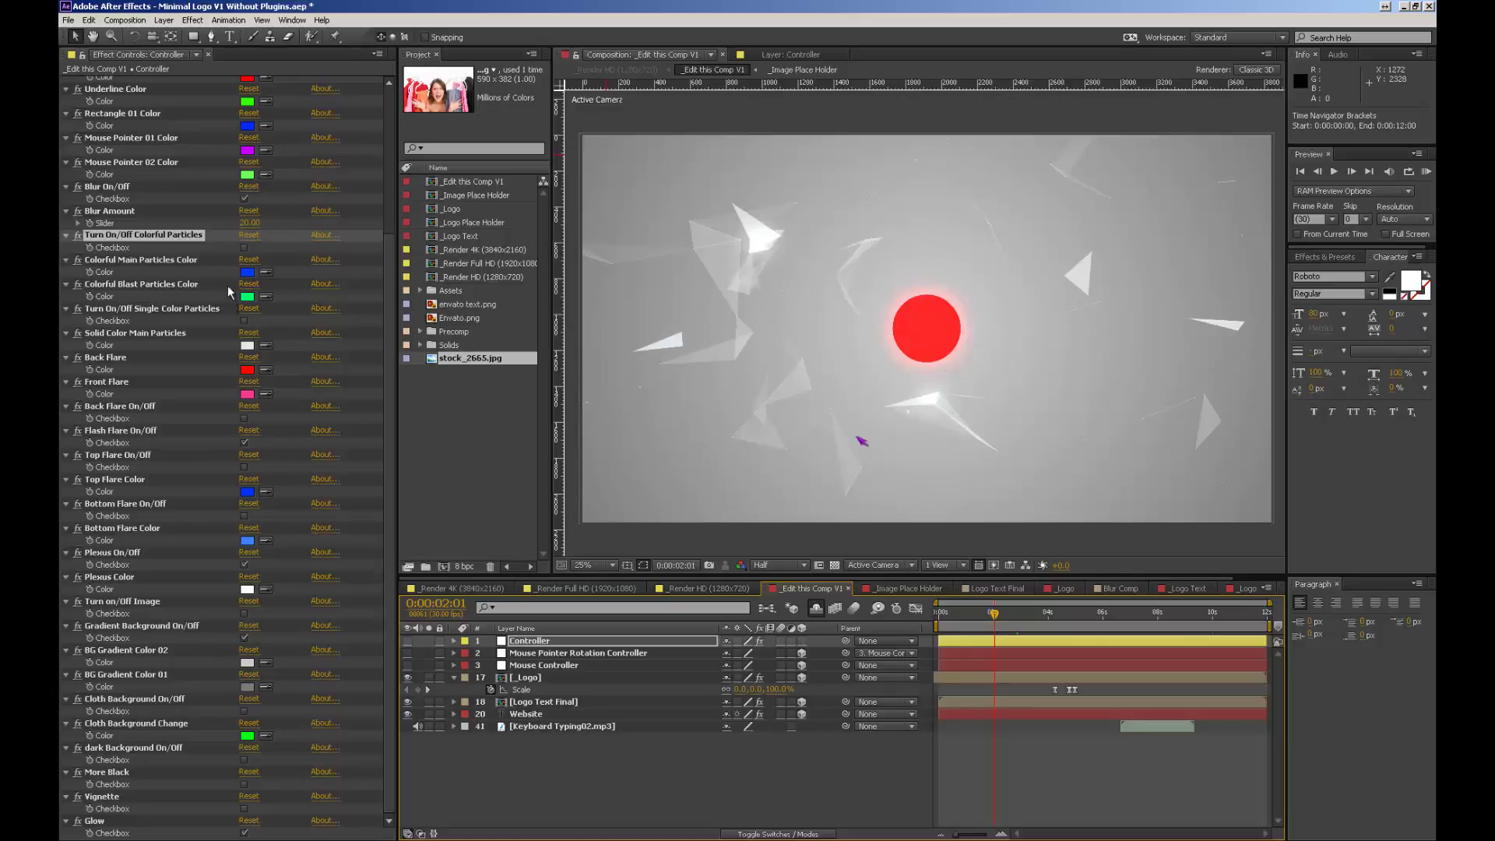
# Step: Preview the colorful particles, leave them switched off and turn on the single color particles
pyautogui.click(245, 248)
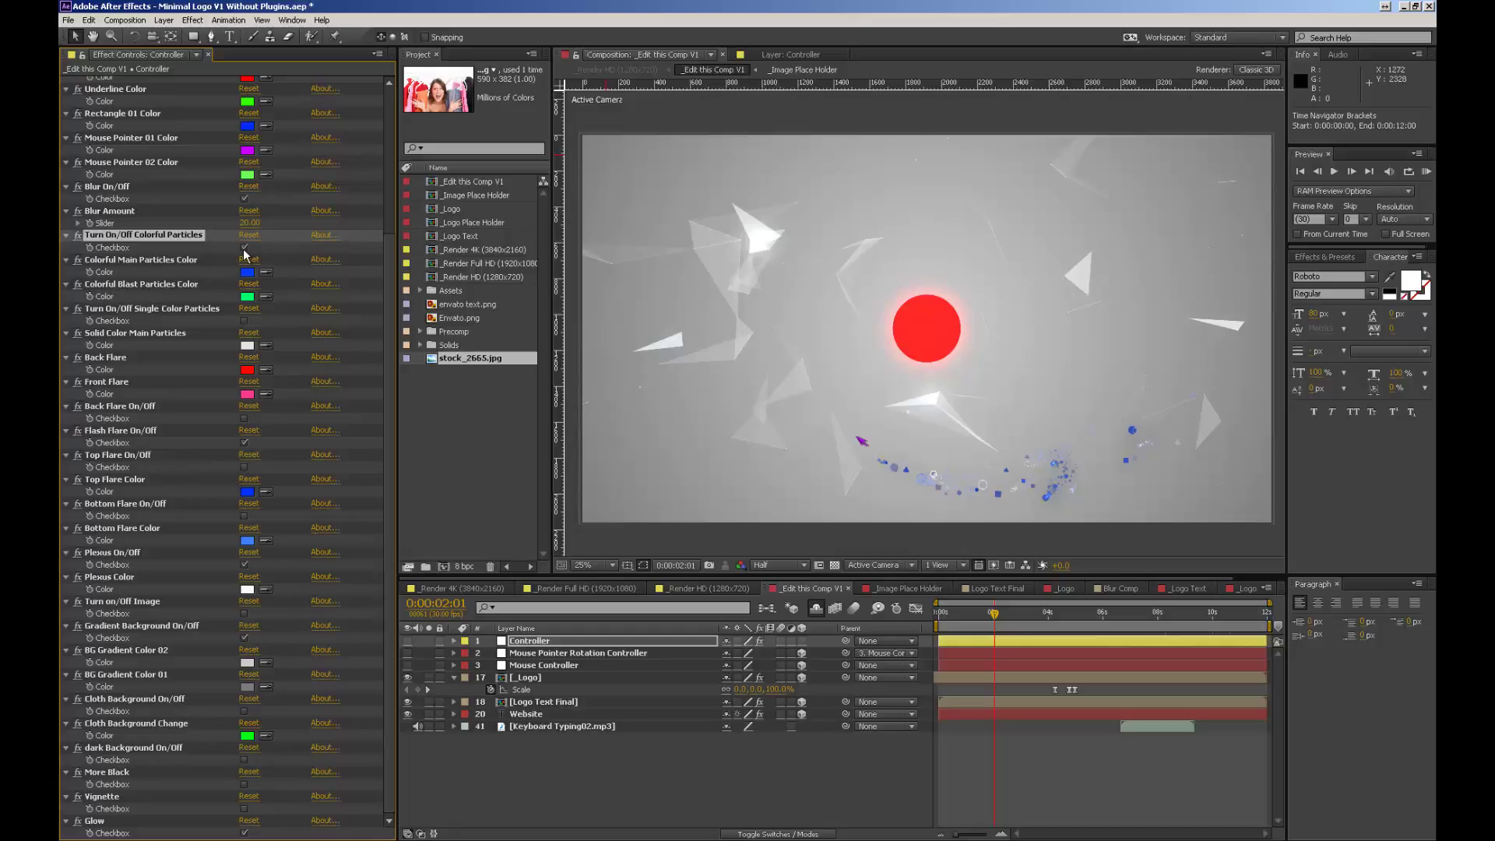
pyautogui.click(245, 249)
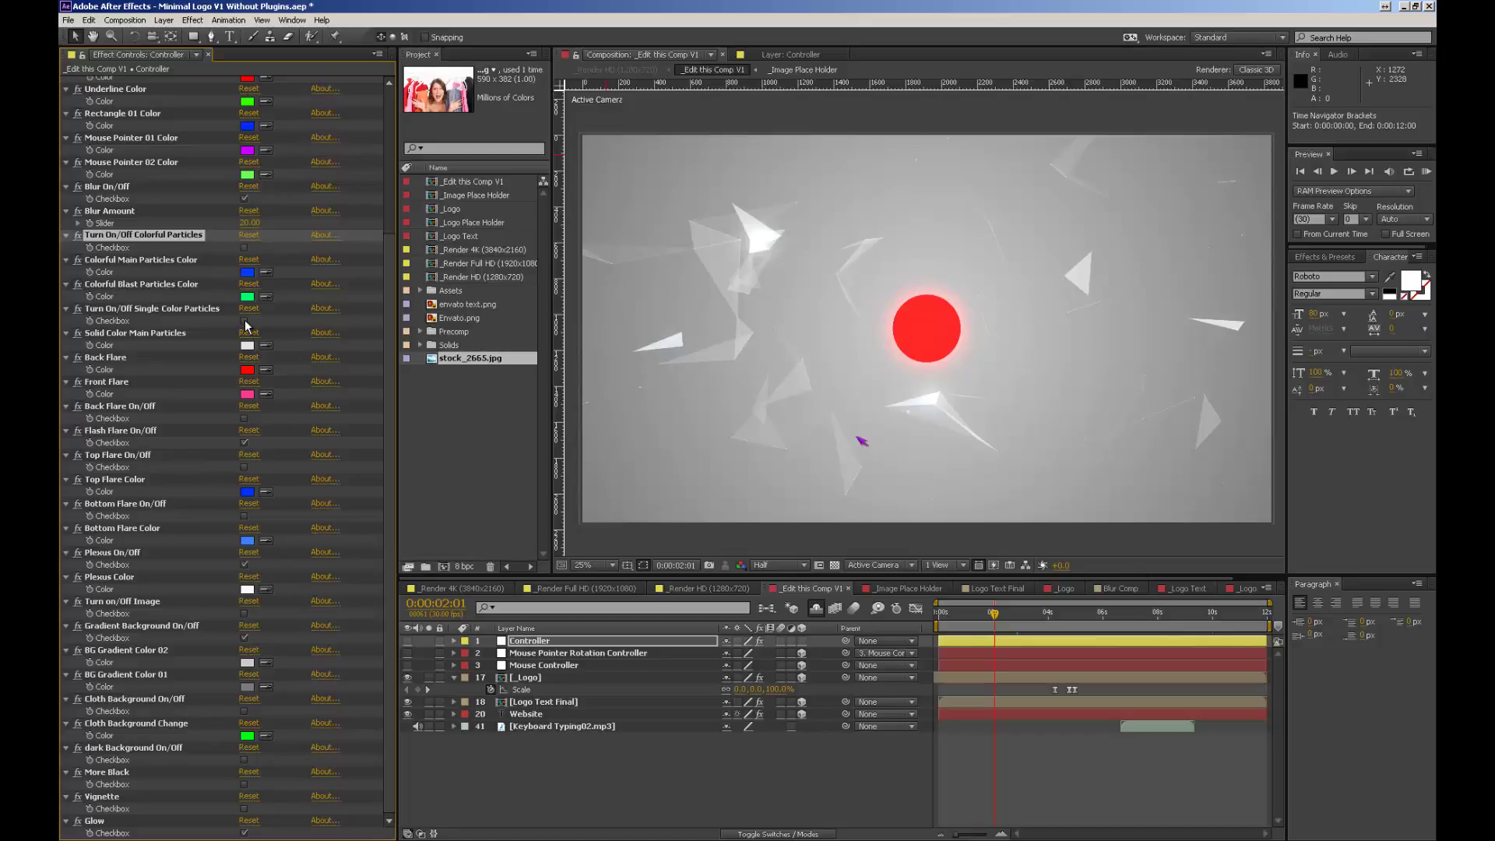
pyautogui.click(245, 321)
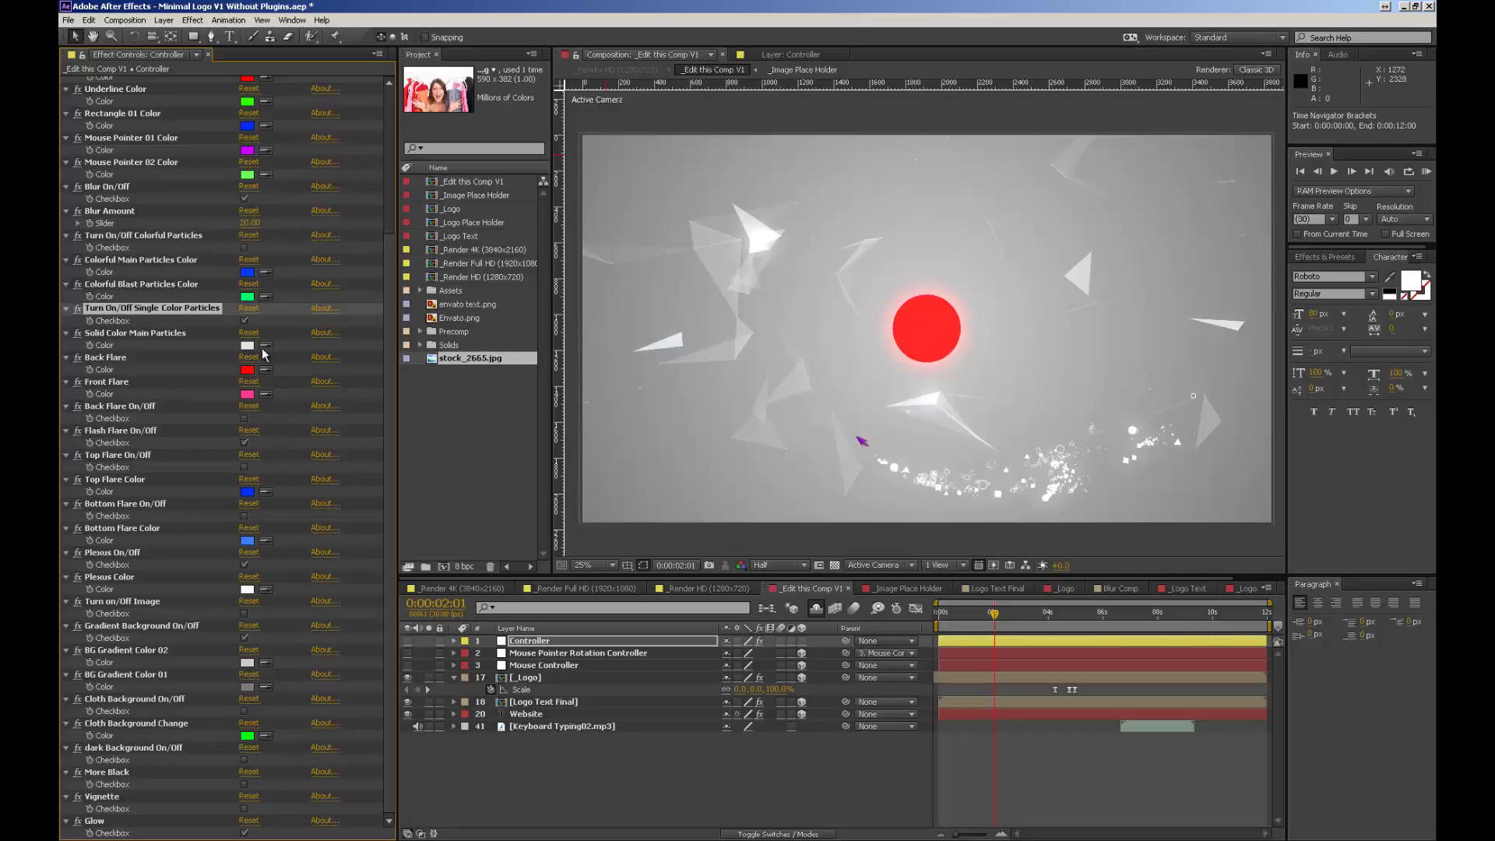
# Step: Try a blue and a dark gray (5F5F5F) color for the Controller's Solid Color Main Particles
pyautogui.click(248, 345)
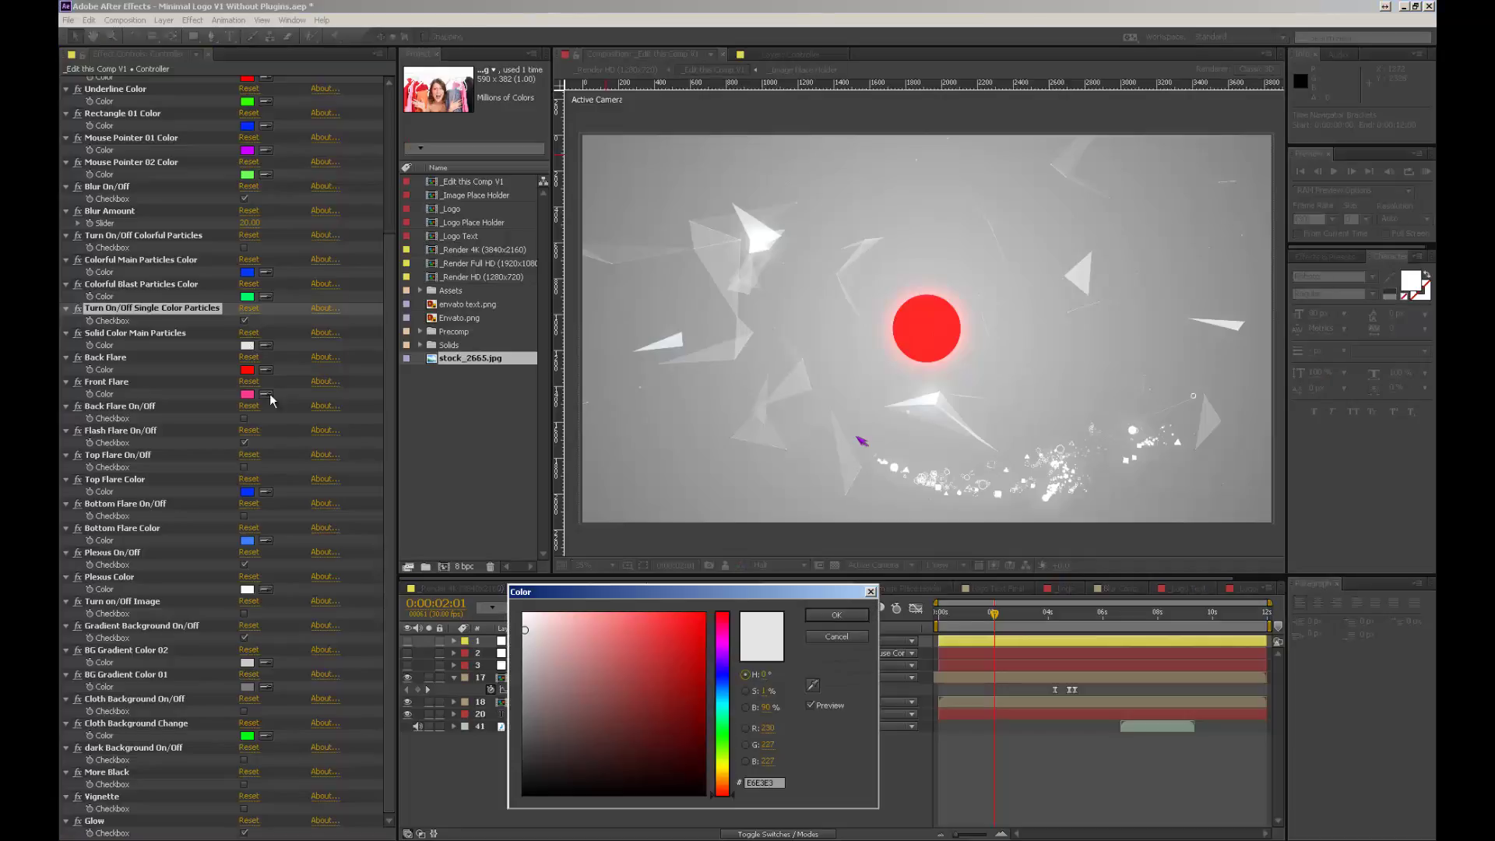
pyautogui.moveTo(684, 621); pyautogui.dragTo(707, 611)
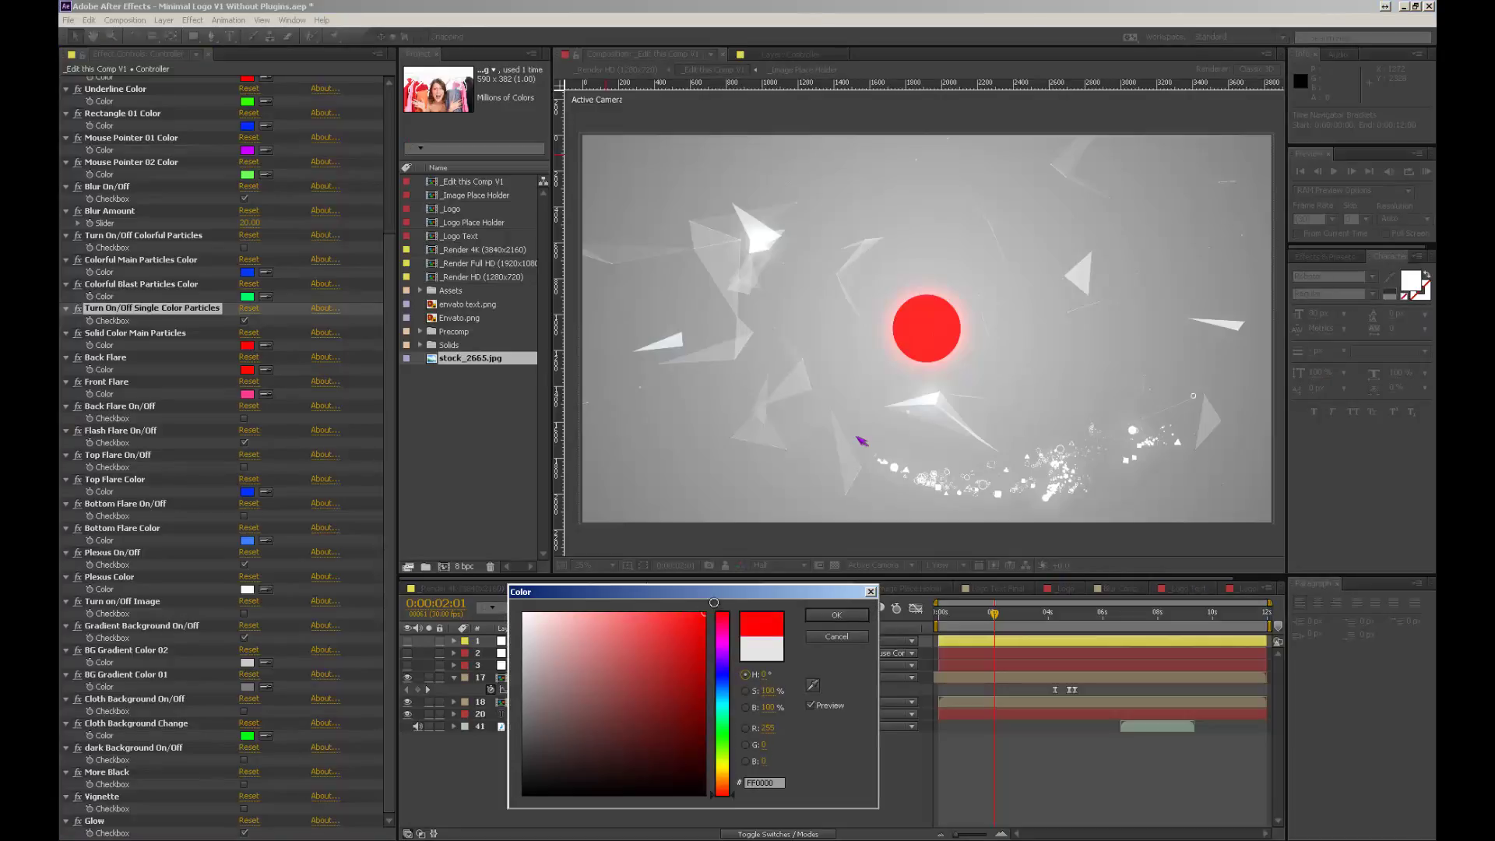
pyautogui.click(723, 683)
pyautogui.click(836, 615)
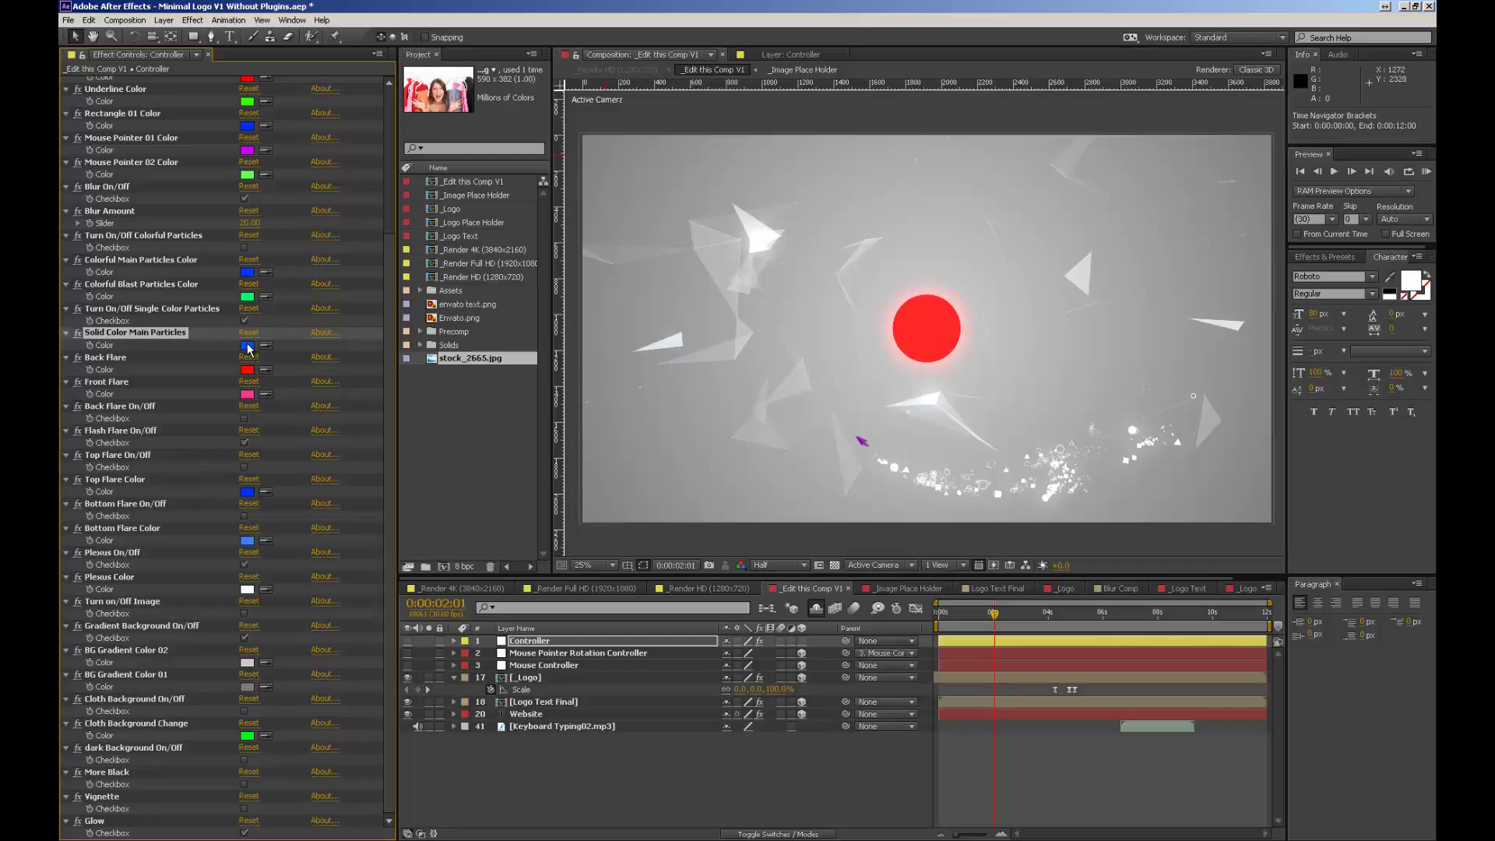
pyautogui.click(248, 348)
pyautogui.moveTo(589, 682); pyautogui.dragTo(465, 731)
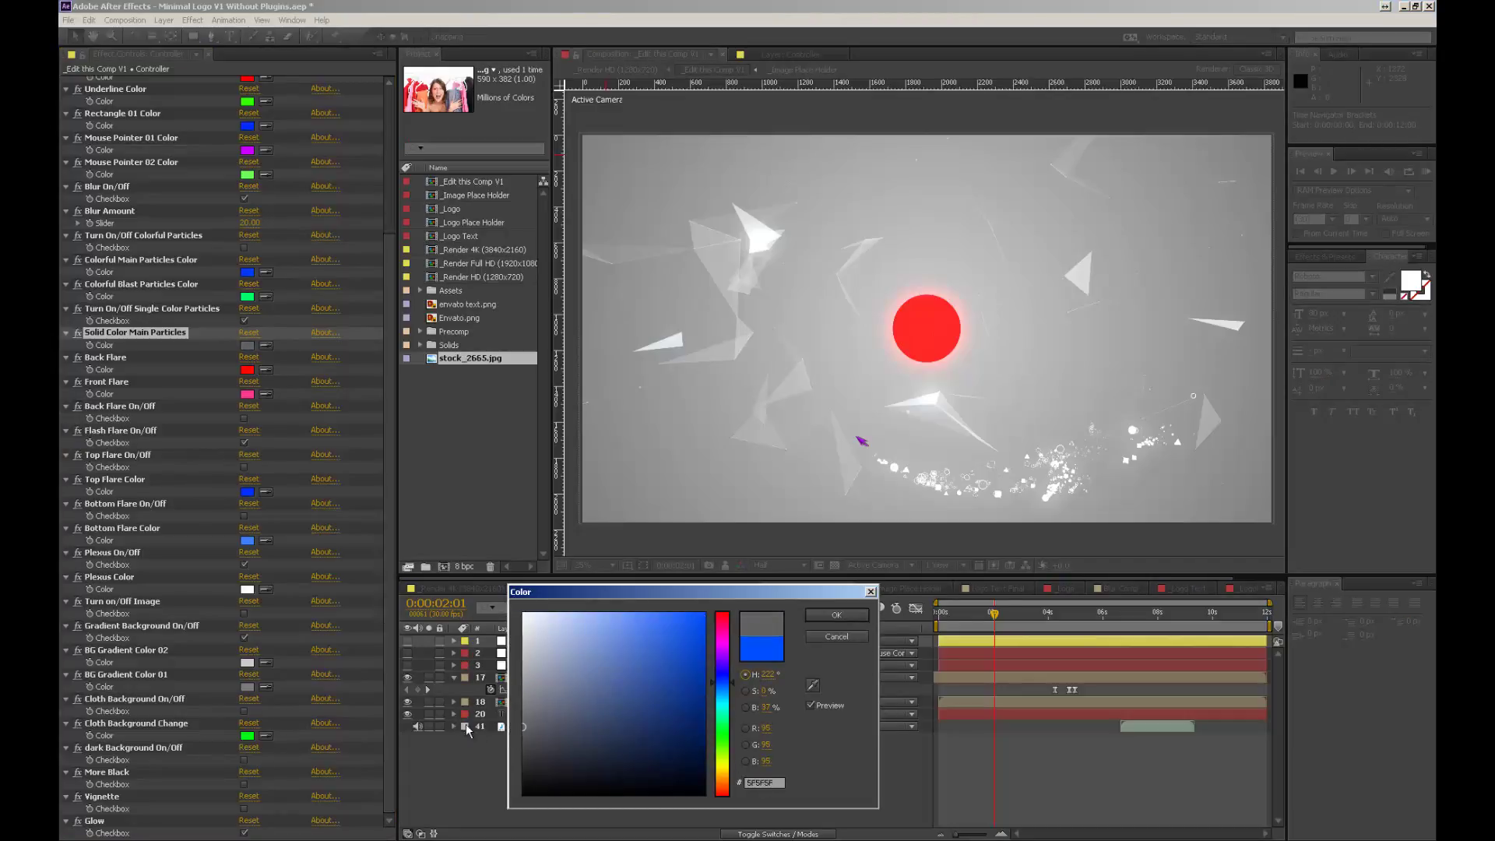
pyautogui.click(837, 615)
# Step: Show the hidden layers, solo the first Solid Color Main Particles.mov layer and display its effects
pyautogui.click(575, 727)
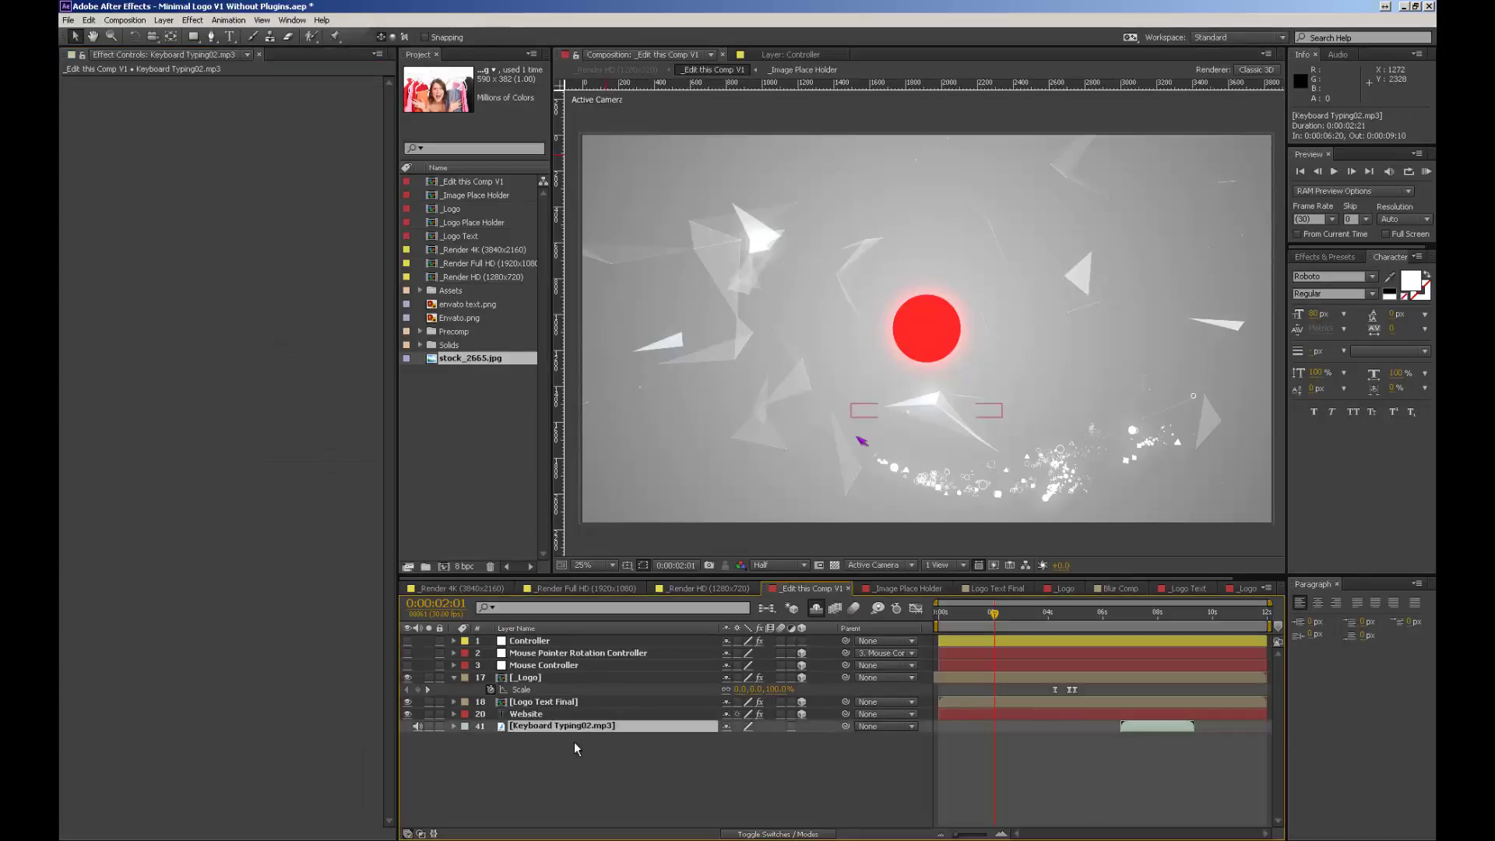
pyautogui.click(564, 641)
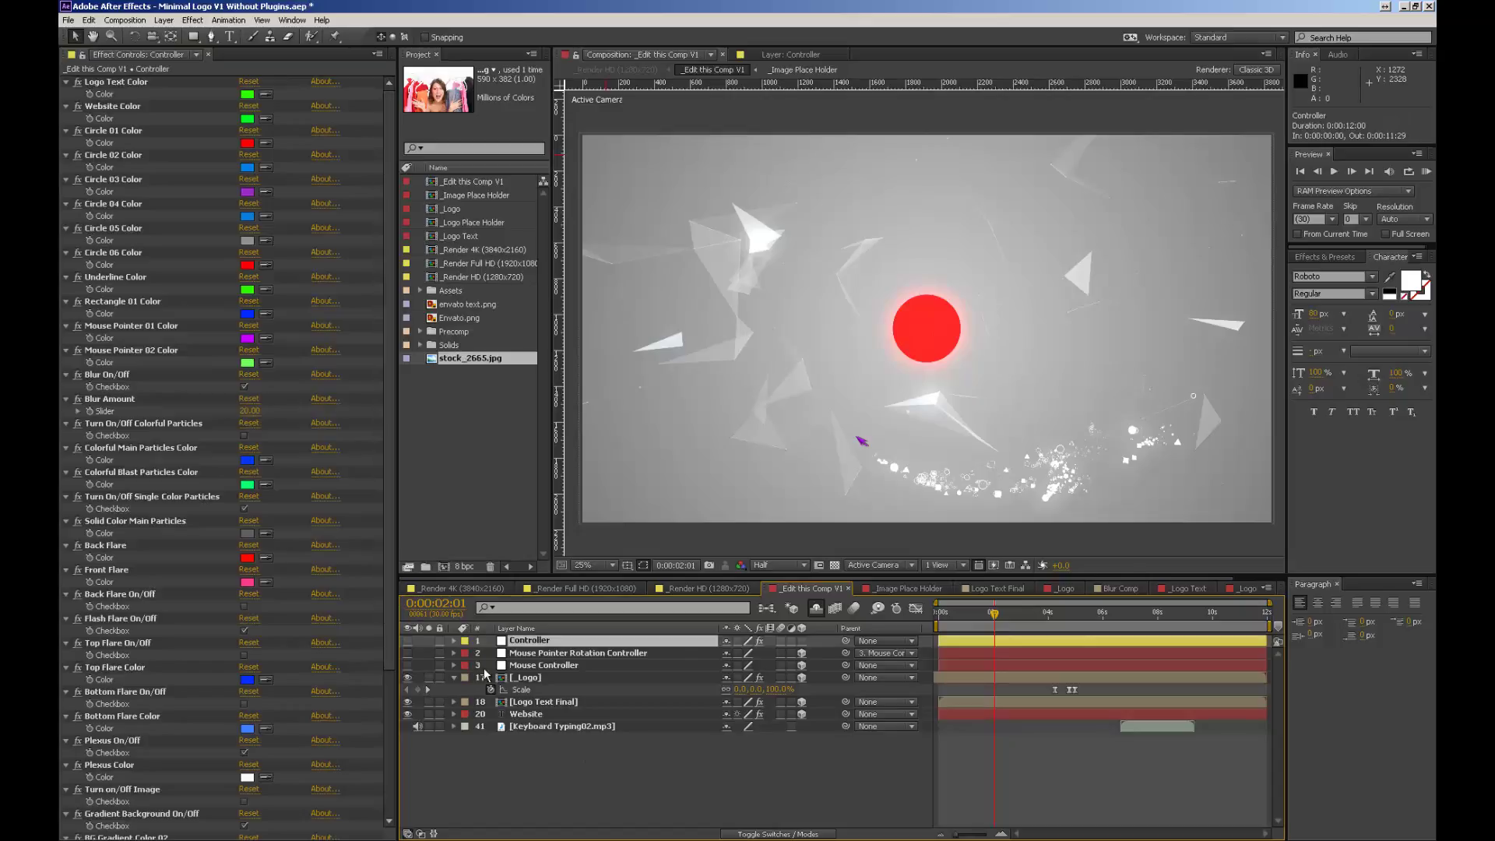
pyautogui.click(816, 609)
pyautogui.scroll(-5, 657, 746)
pyautogui.scroll(3, 657, 746)
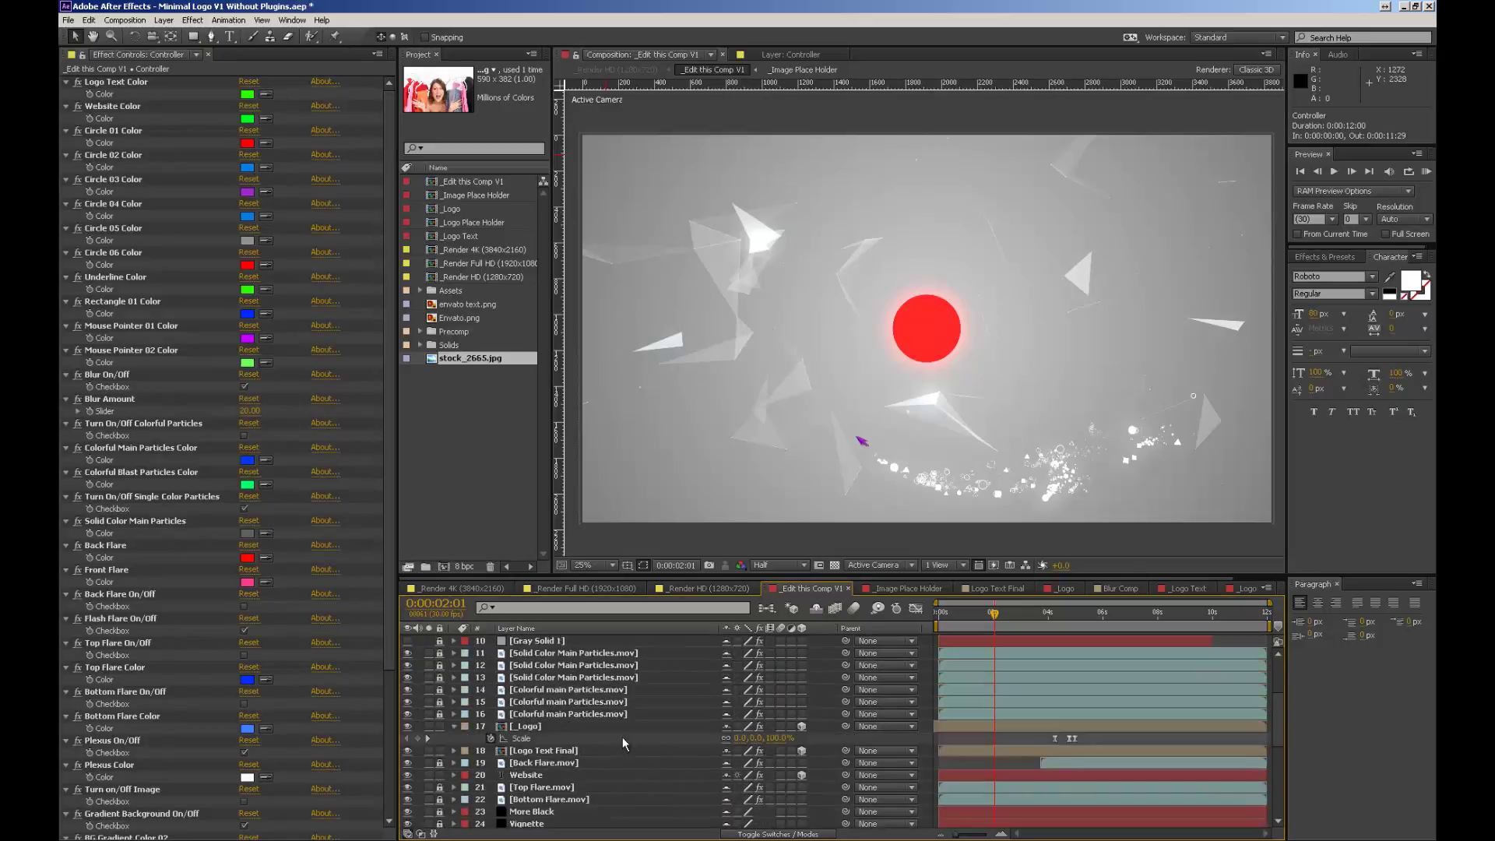
pyautogui.click(428, 653)
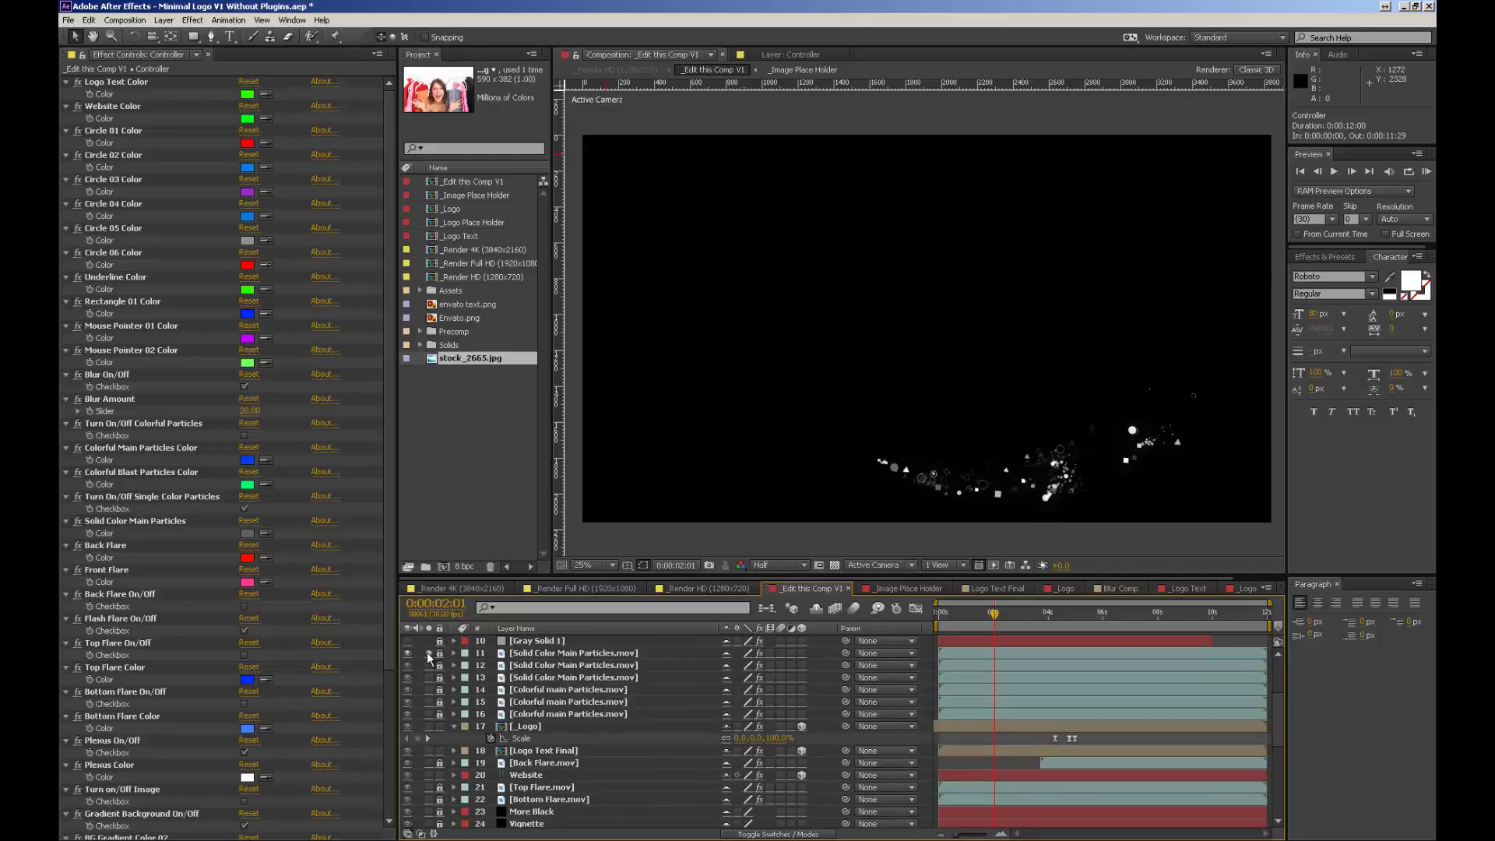
pyautogui.click(544, 656)
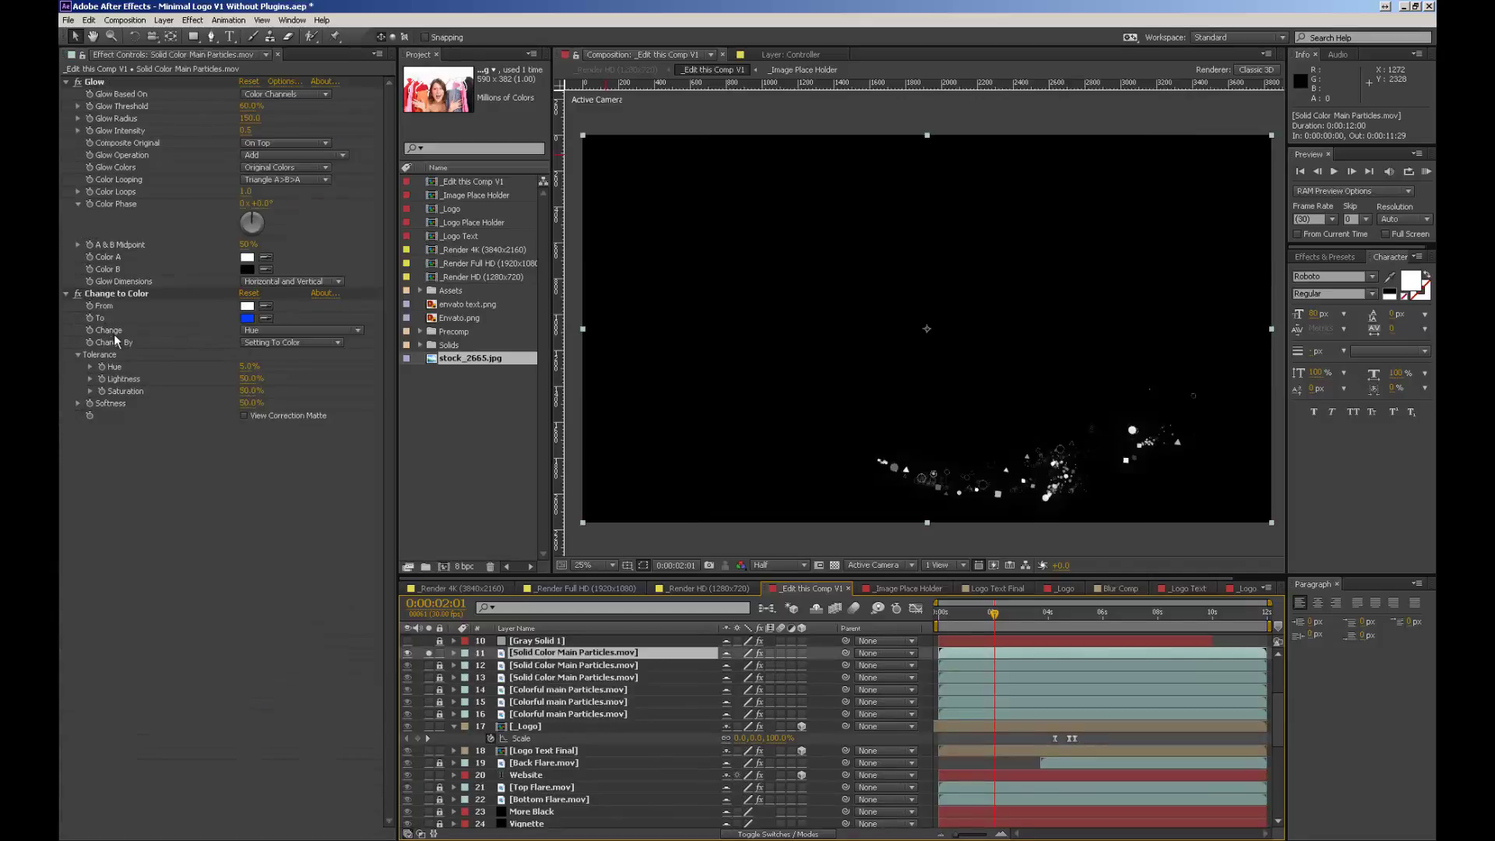
# Step: Set the Controller's Solid Color Main Particles to red (FF0000) and check the particles at 0:00:03:29
pyautogui.scroll(5, 559, 679)
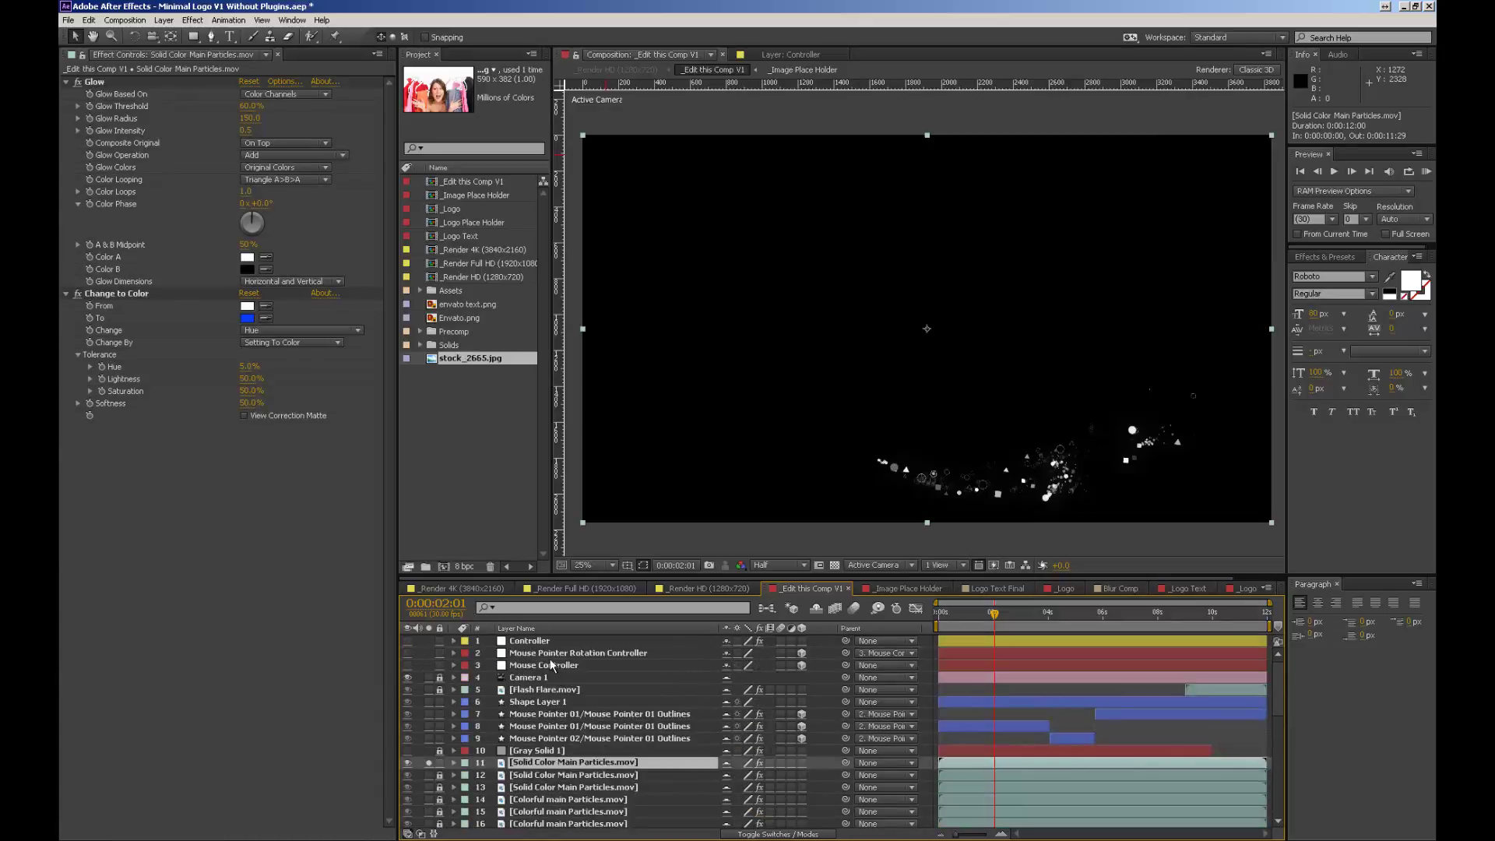
pyautogui.click(547, 642)
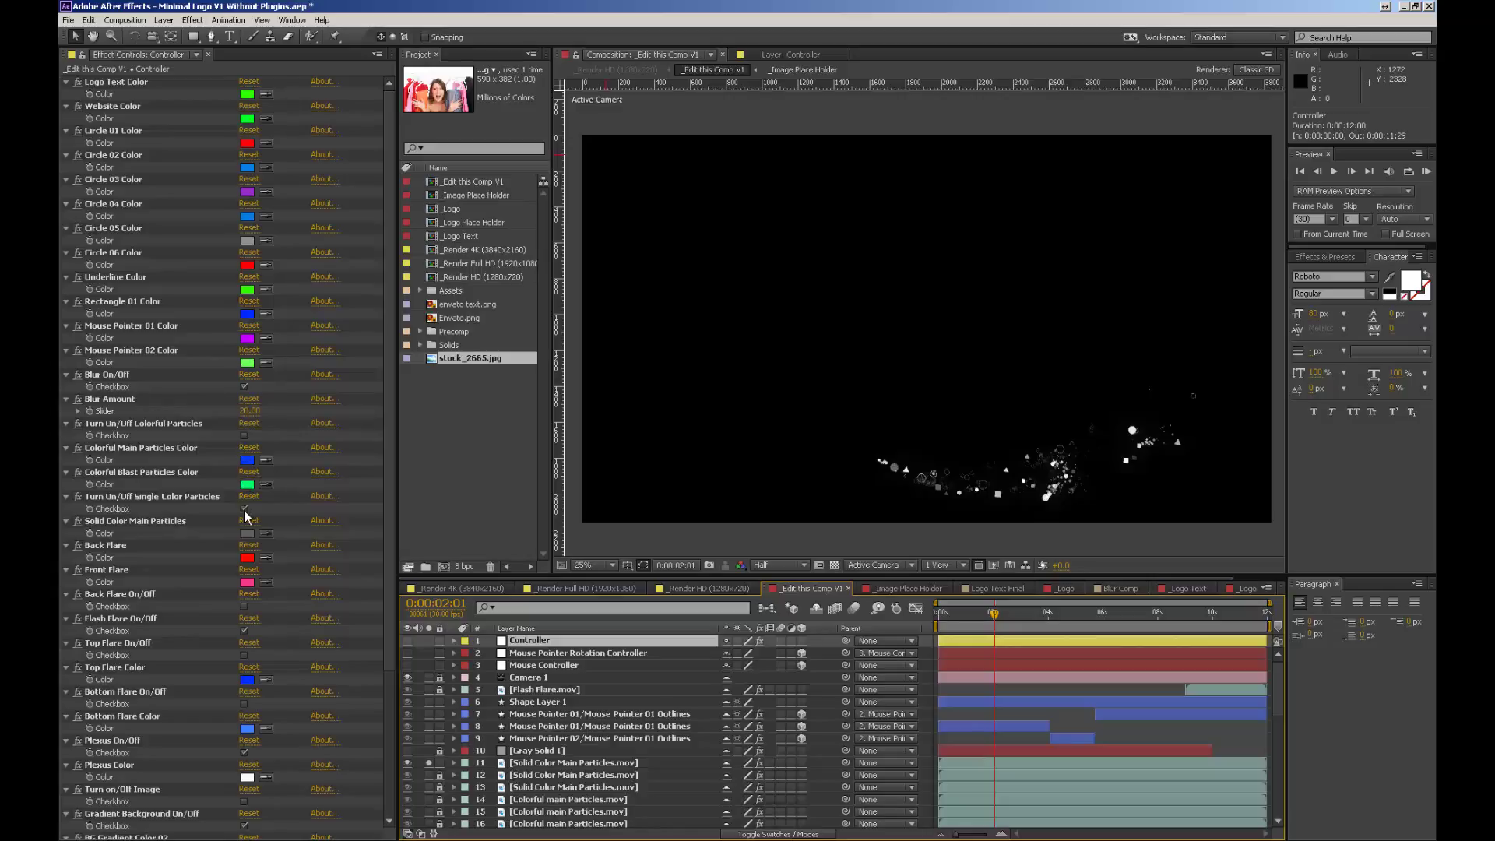
pyautogui.click(247, 535)
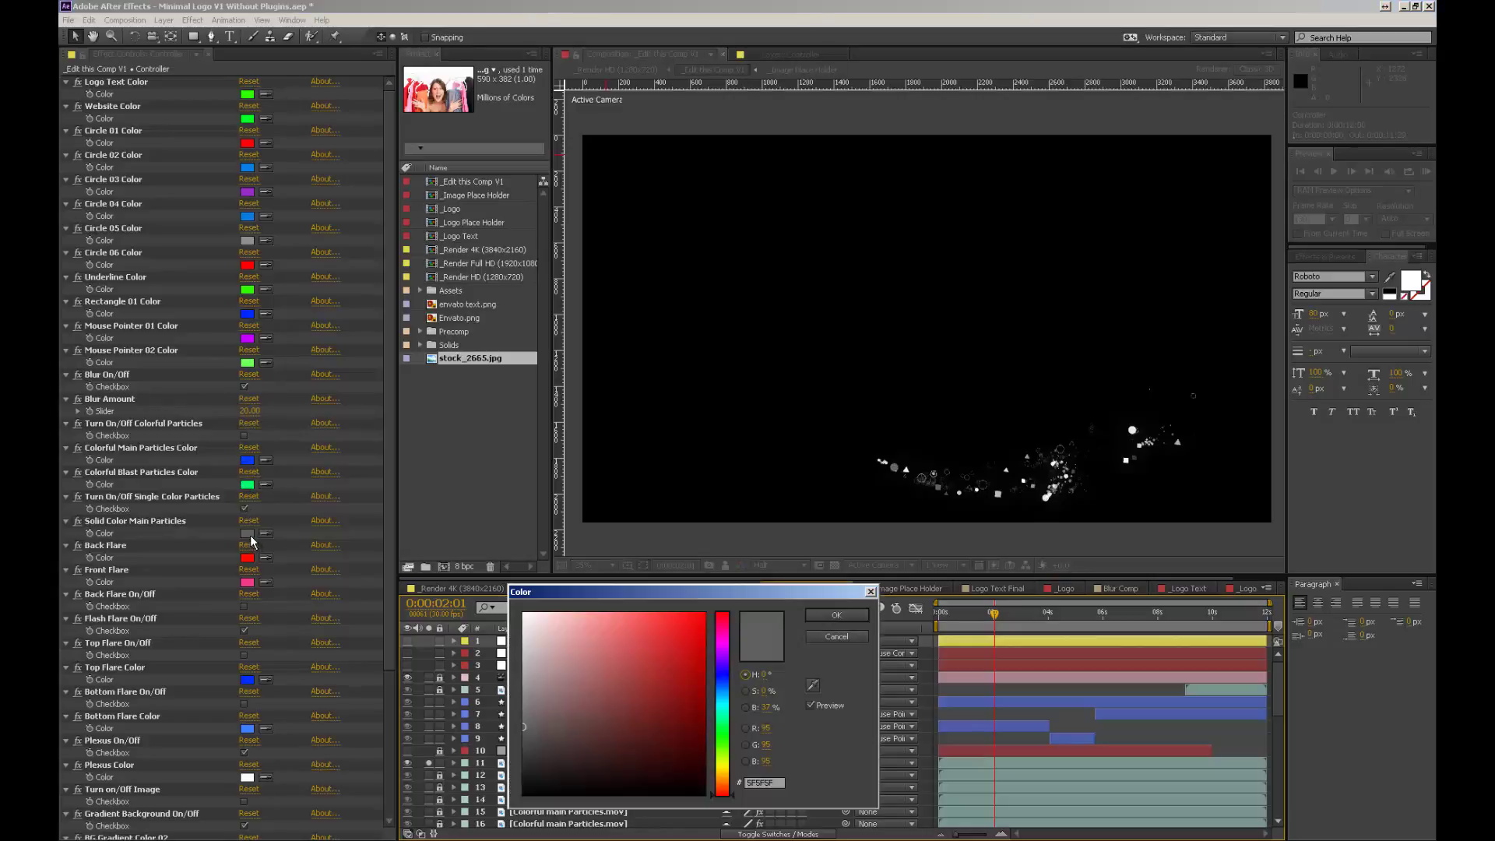
pyautogui.moveTo(689, 713); pyautogui.dragTo(716, 598)
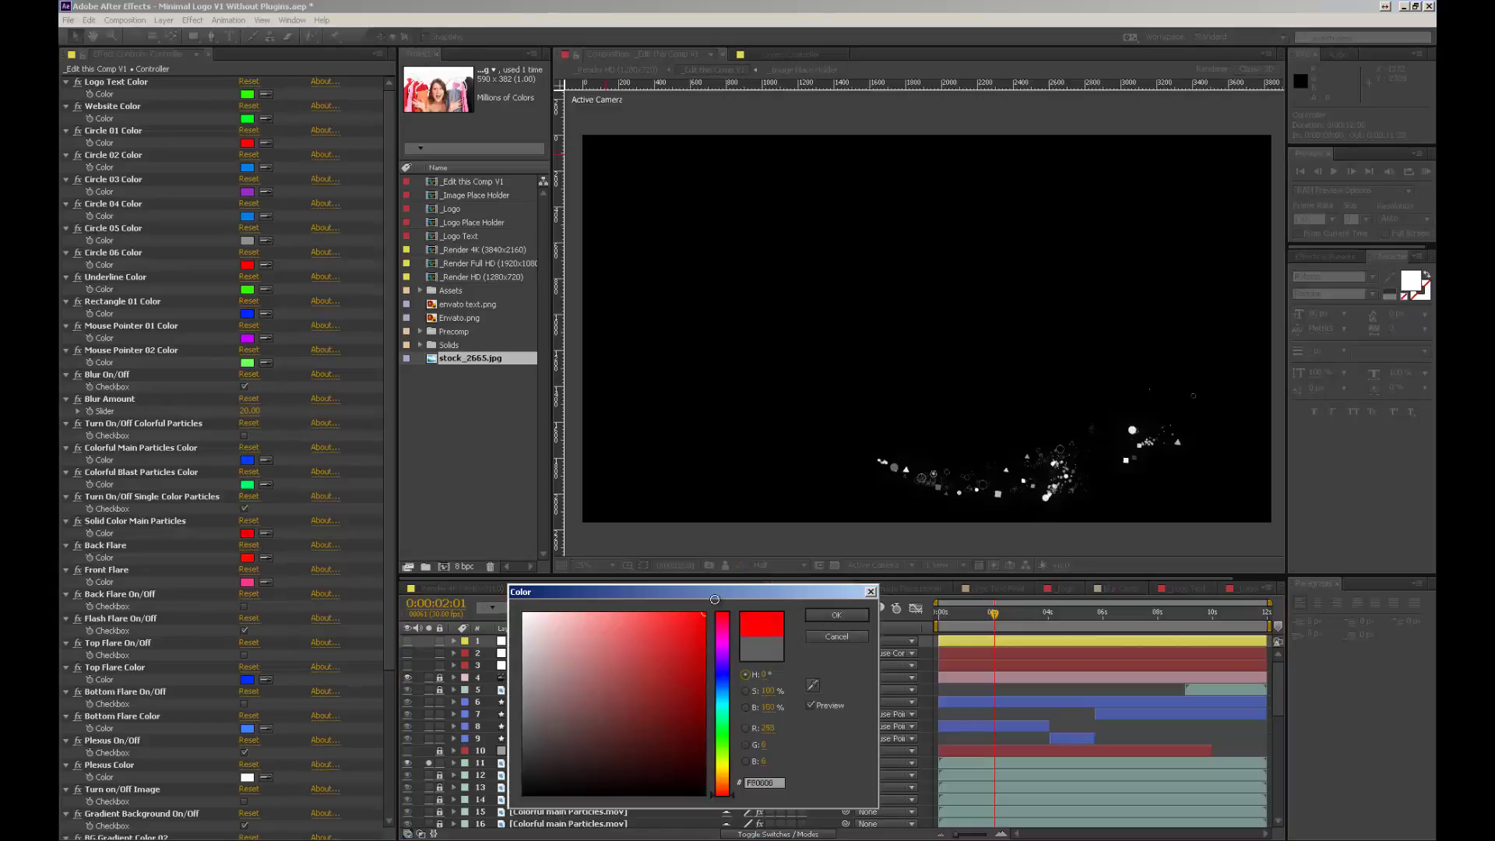
pyautogui.click(857, 619)
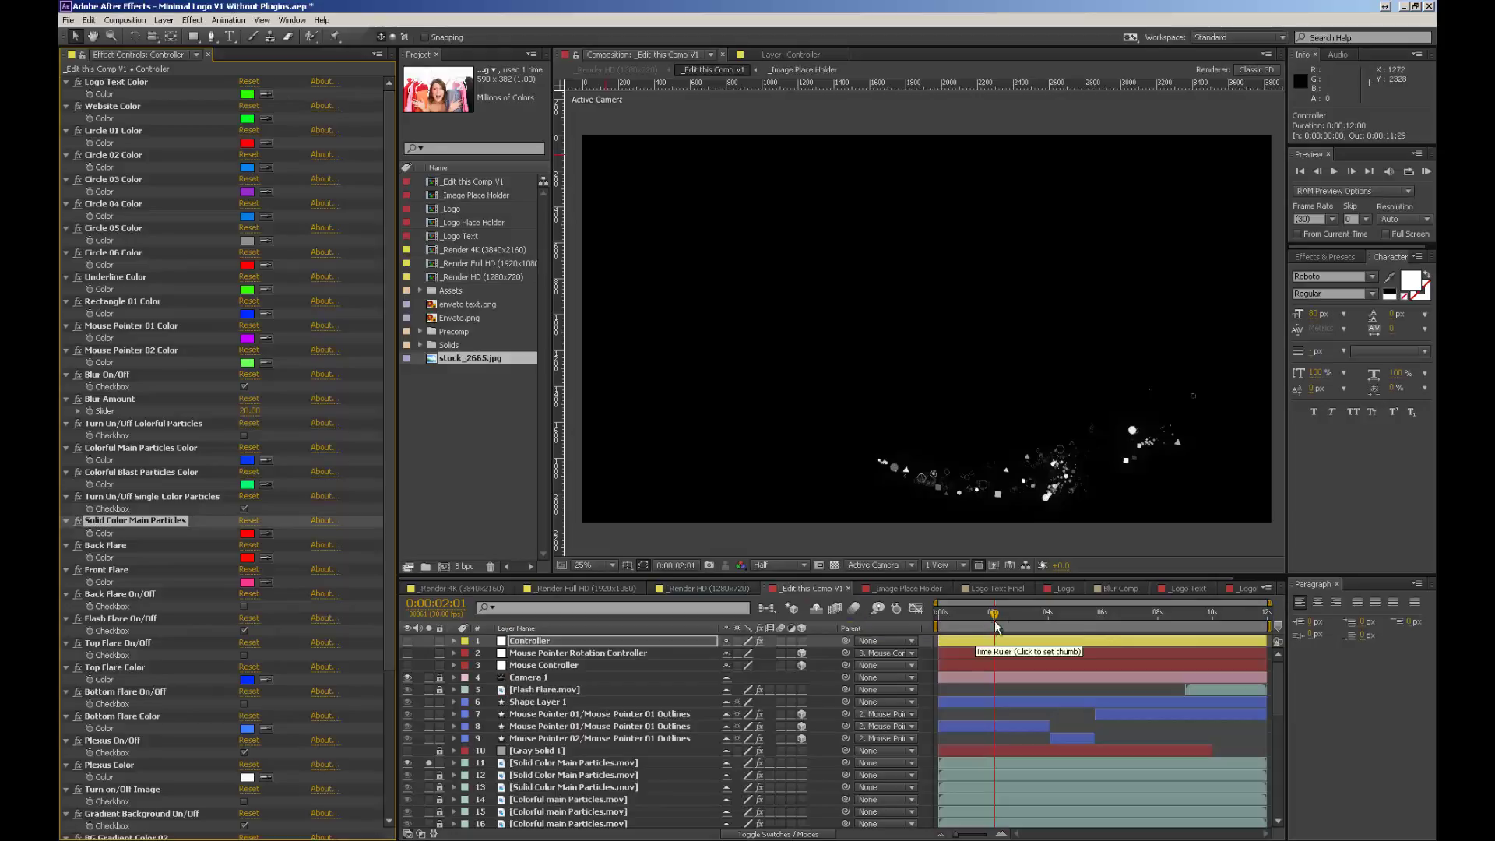
pyautogui.click(1012, 621)
pyautogui.moveTo(1032, 622)
pyautogui.mouseDown()
pyautogui.moveTo(1090, 622)
pyautogui.moveTo(1047, 622)
pyautogui.mouseUp()
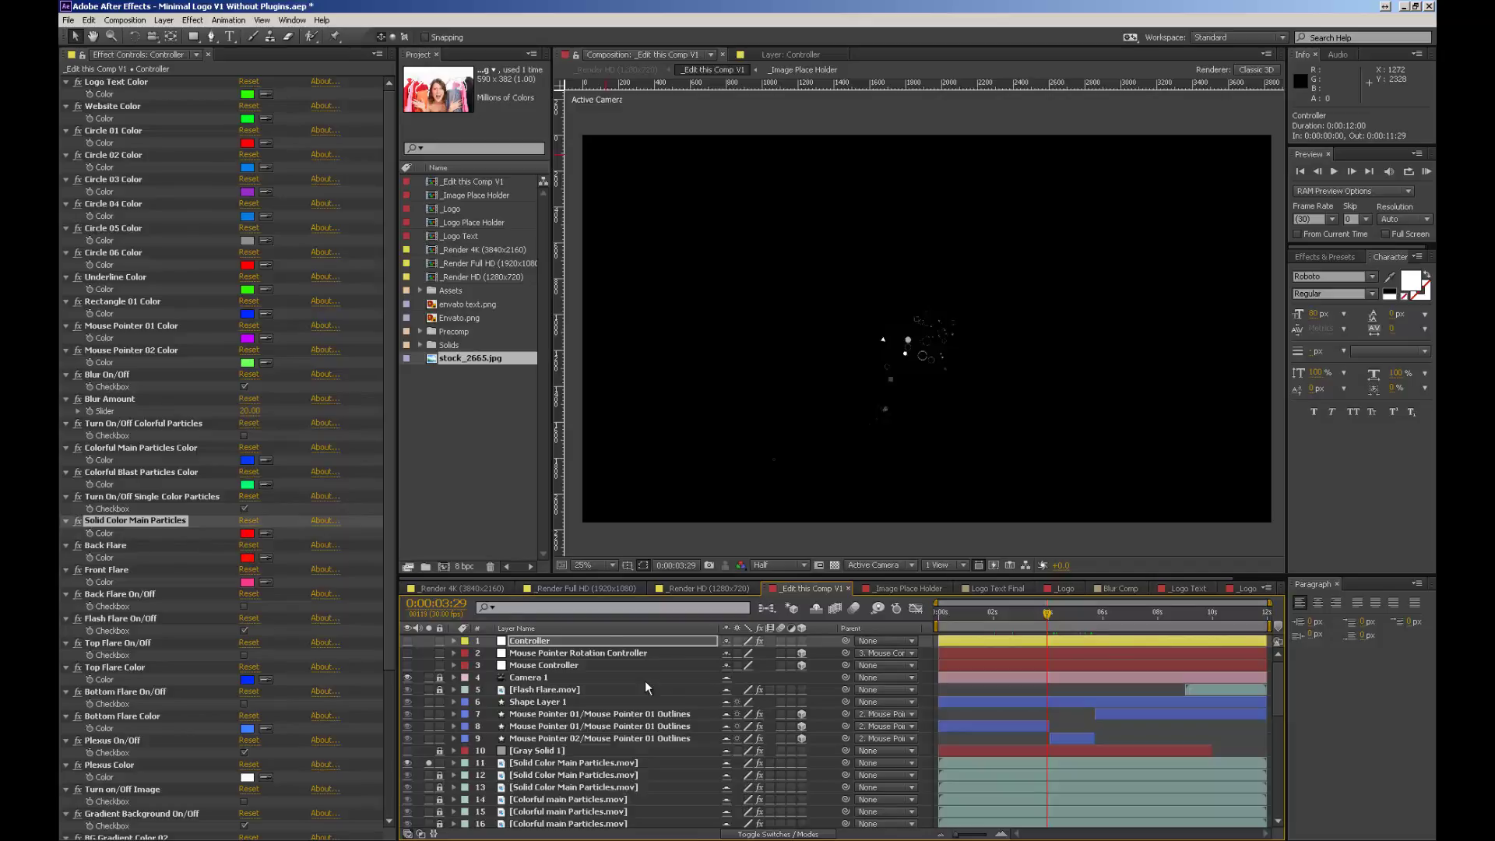
# Step: Reveal the expressions of the soloed Solid Color Main Particles.mov layer and compare them with the Controller's effects
pyautogui.click(533, 714)
pyautogui.click(546, 678)
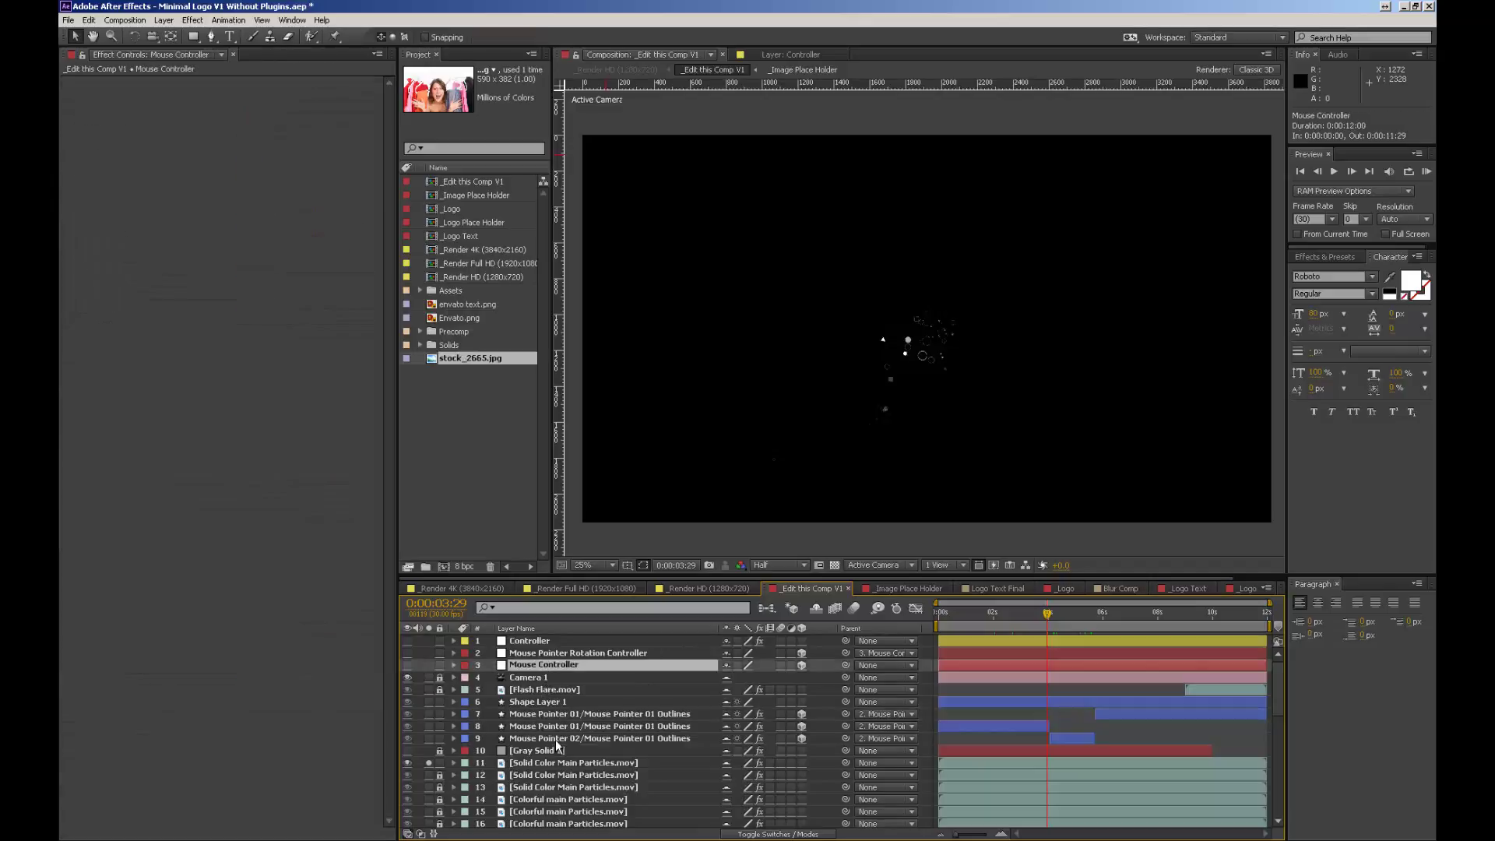
pyautogui.click(559, 763)
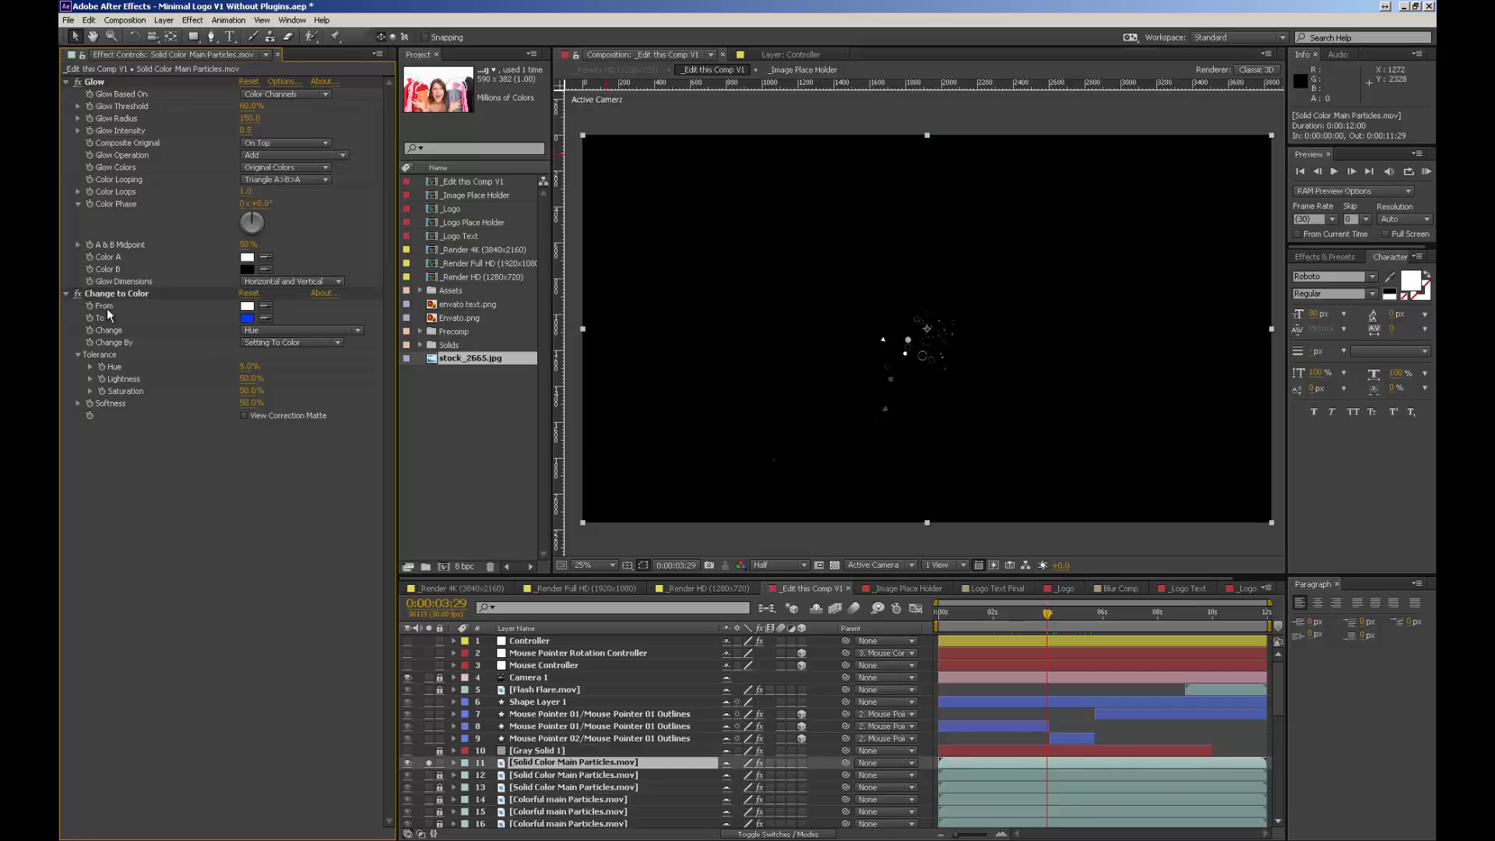
pyautogui.press('e')
pyautogui.press('e')
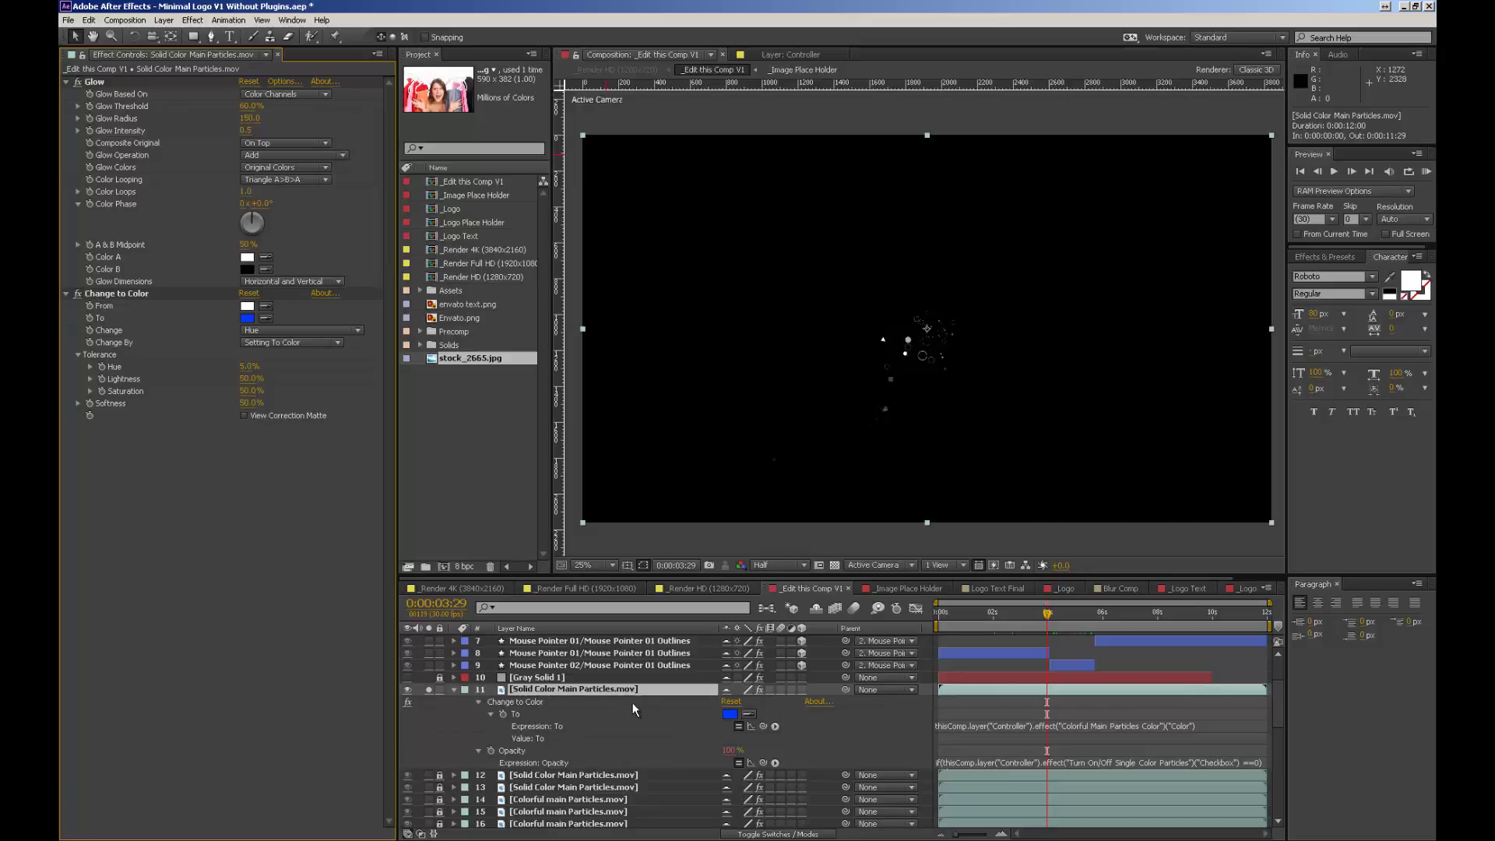
pyautogui.scroll(3, 547, 661)
pyautogui.click(545, 642)
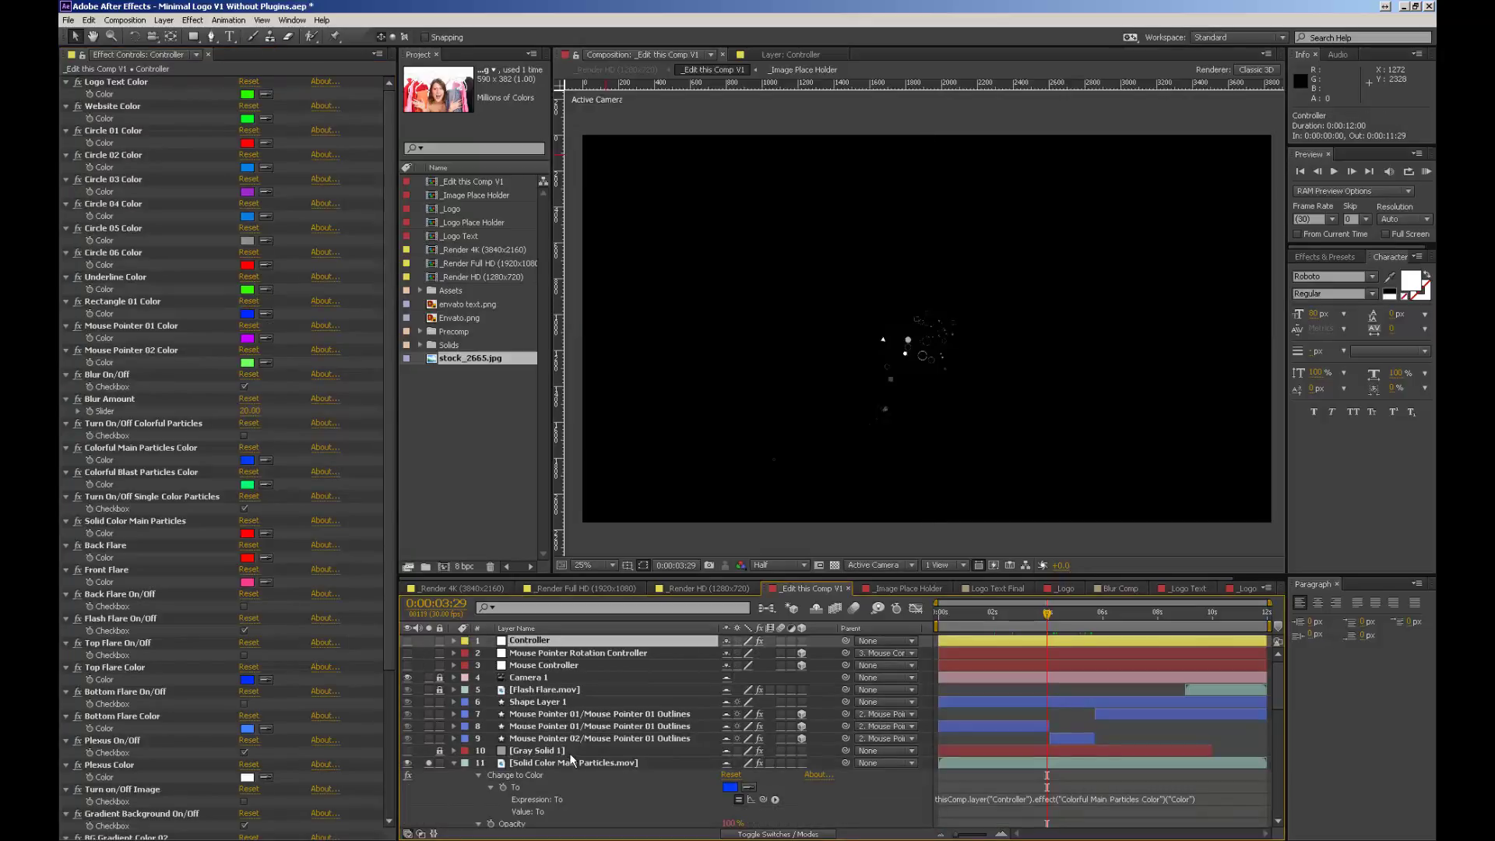
pyautogui.scroll(-3, 569, 758)
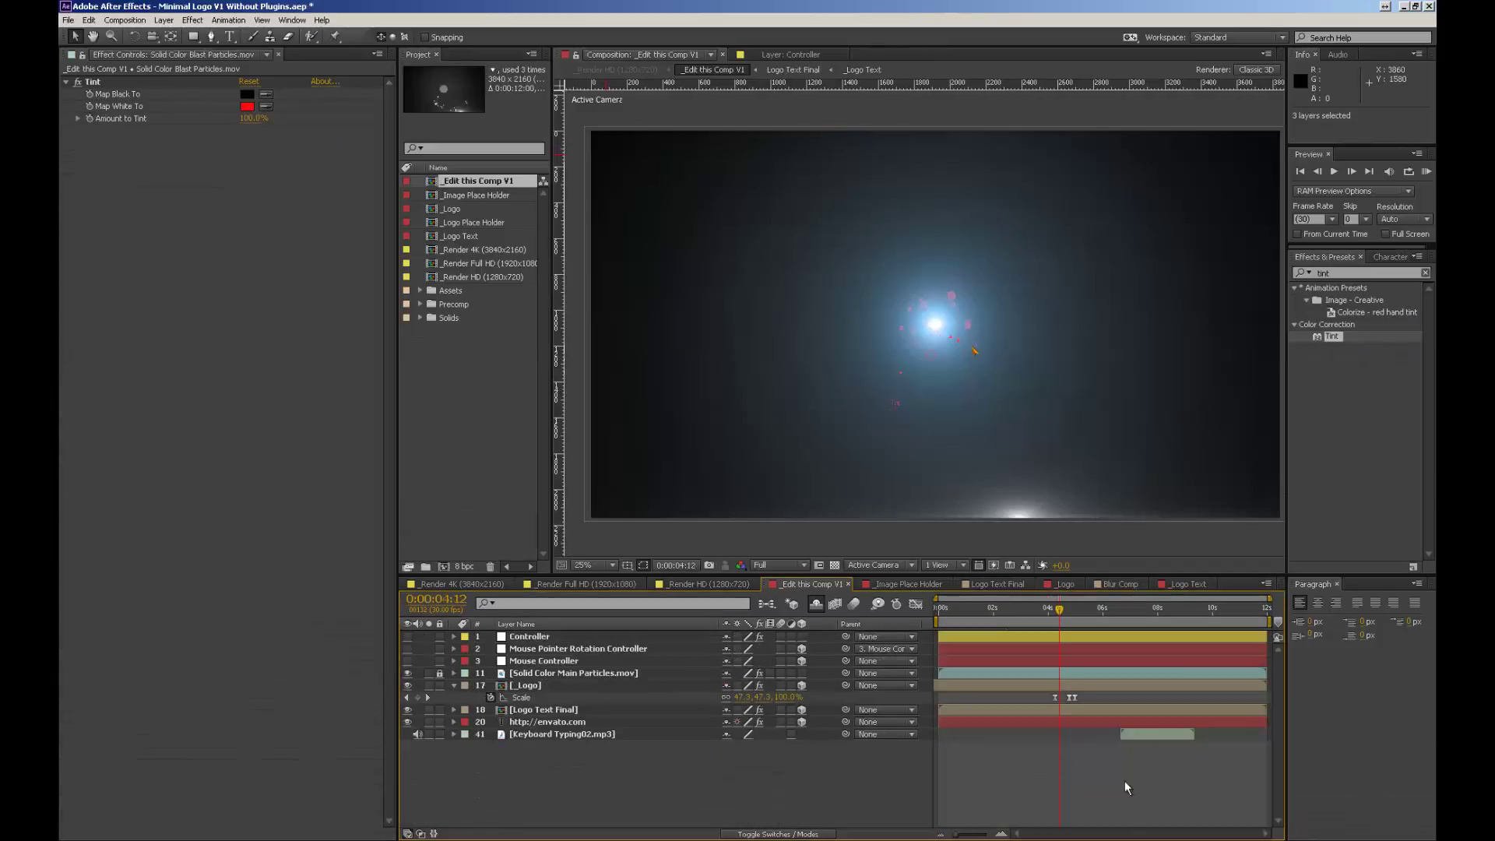
# Step: Set the Controller's Solid Color Main Particles to near-white (F7EAEA) and move the current time to 0:00:03:23
pyautogui.click(538, 637)
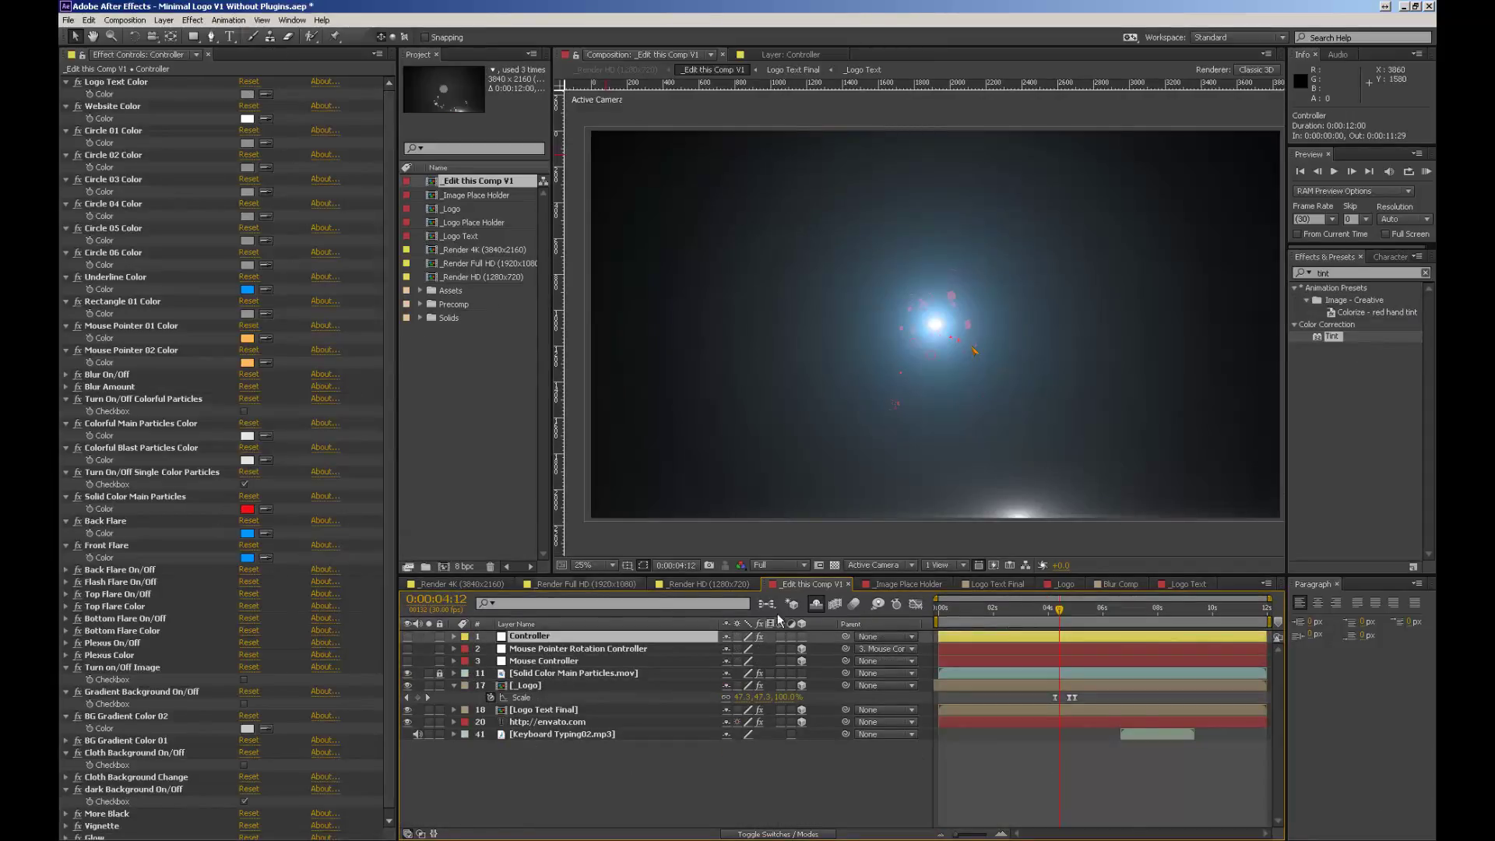
pyautogui.click(1042, 612)
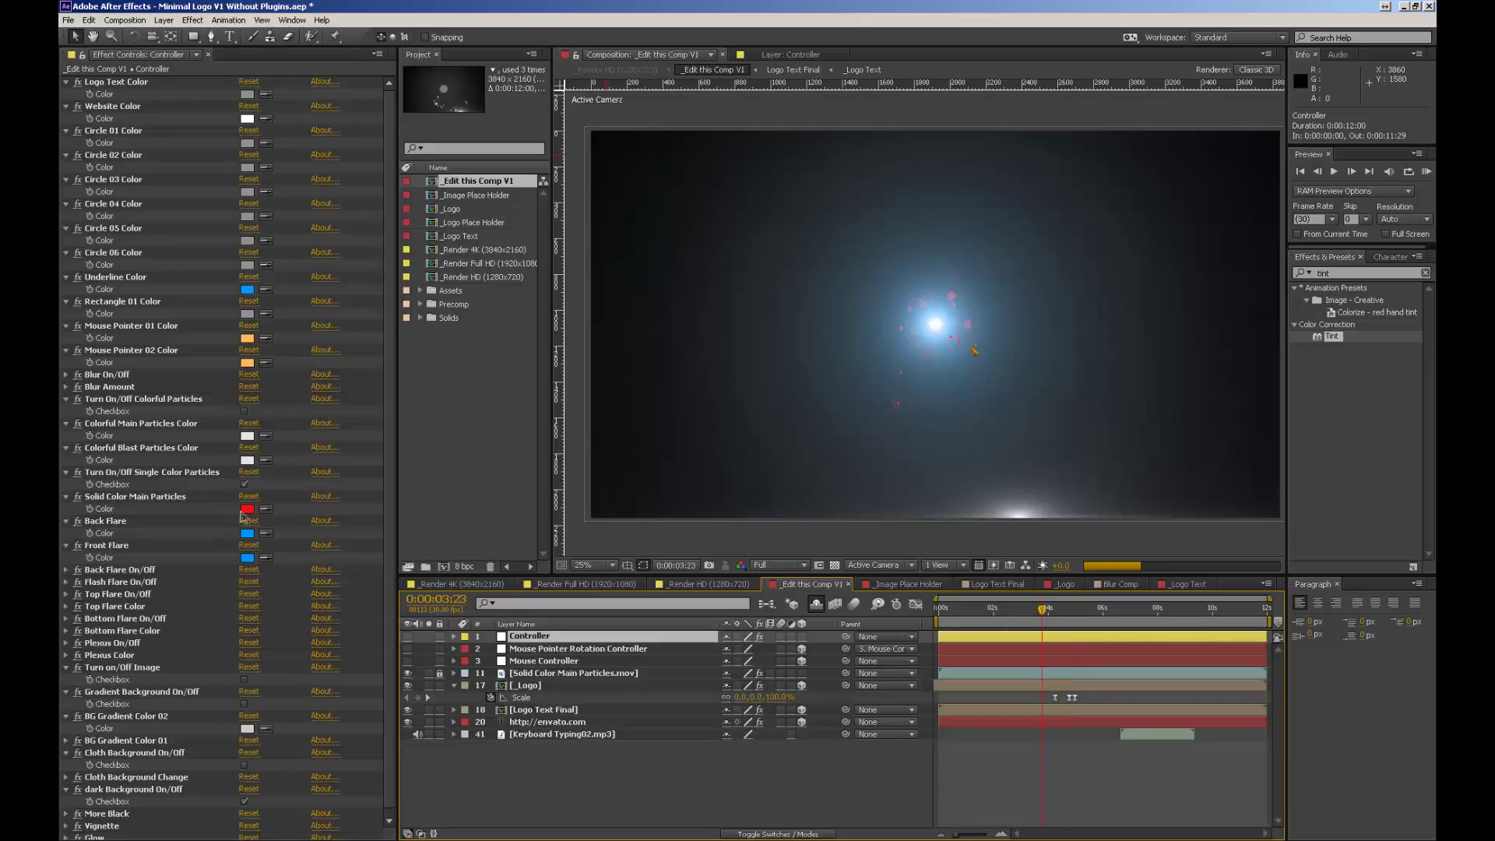
pyautogui.click(247, 508)
pyautogui.click(582, 638)
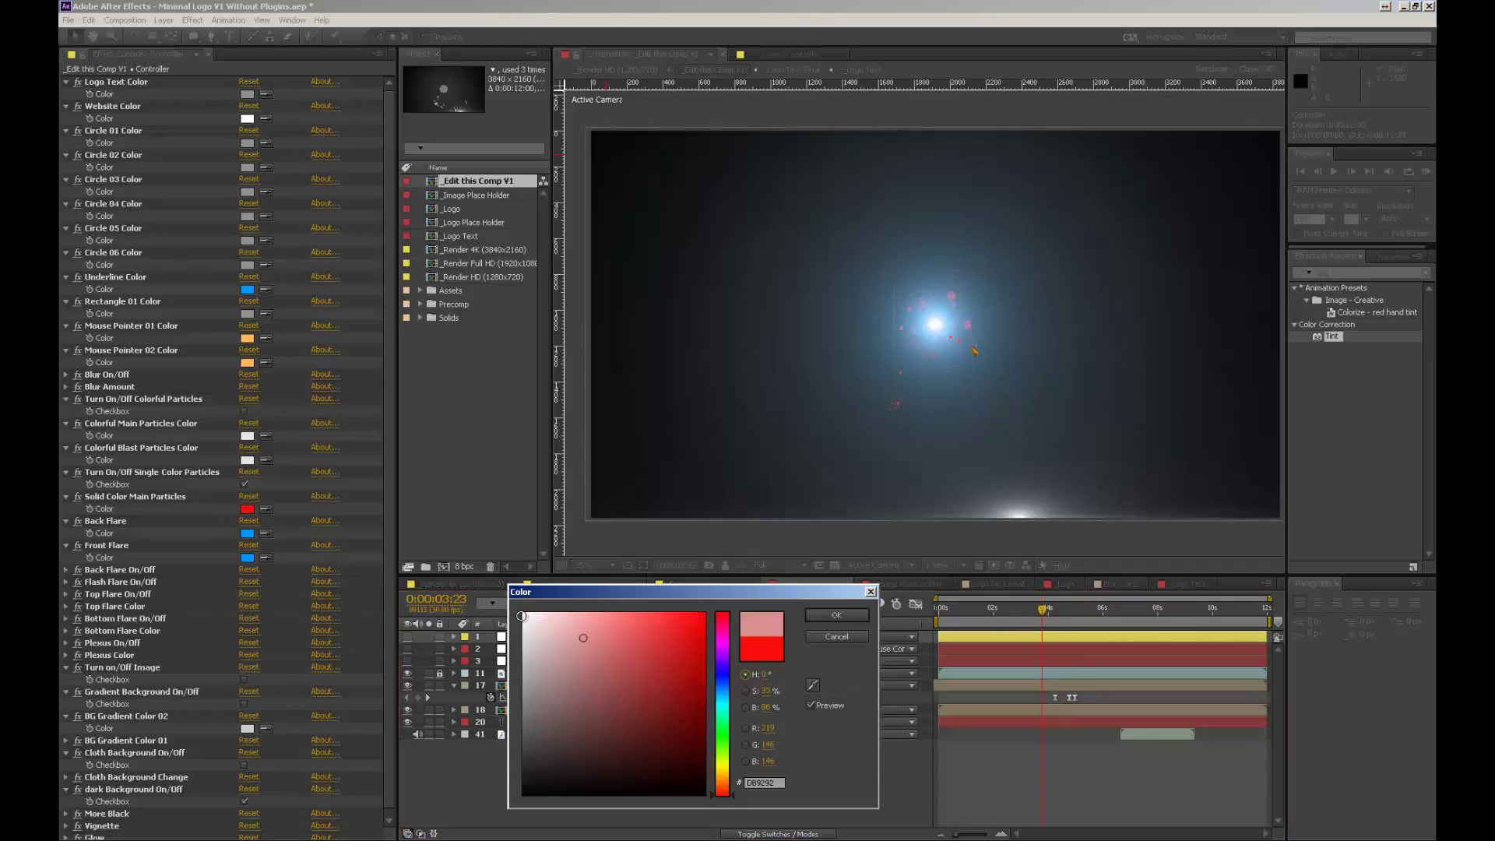
pyautogui.moveTo(580, 623); pyautogui.dragTo(532, 617)
pyautogui.click(830, 619)
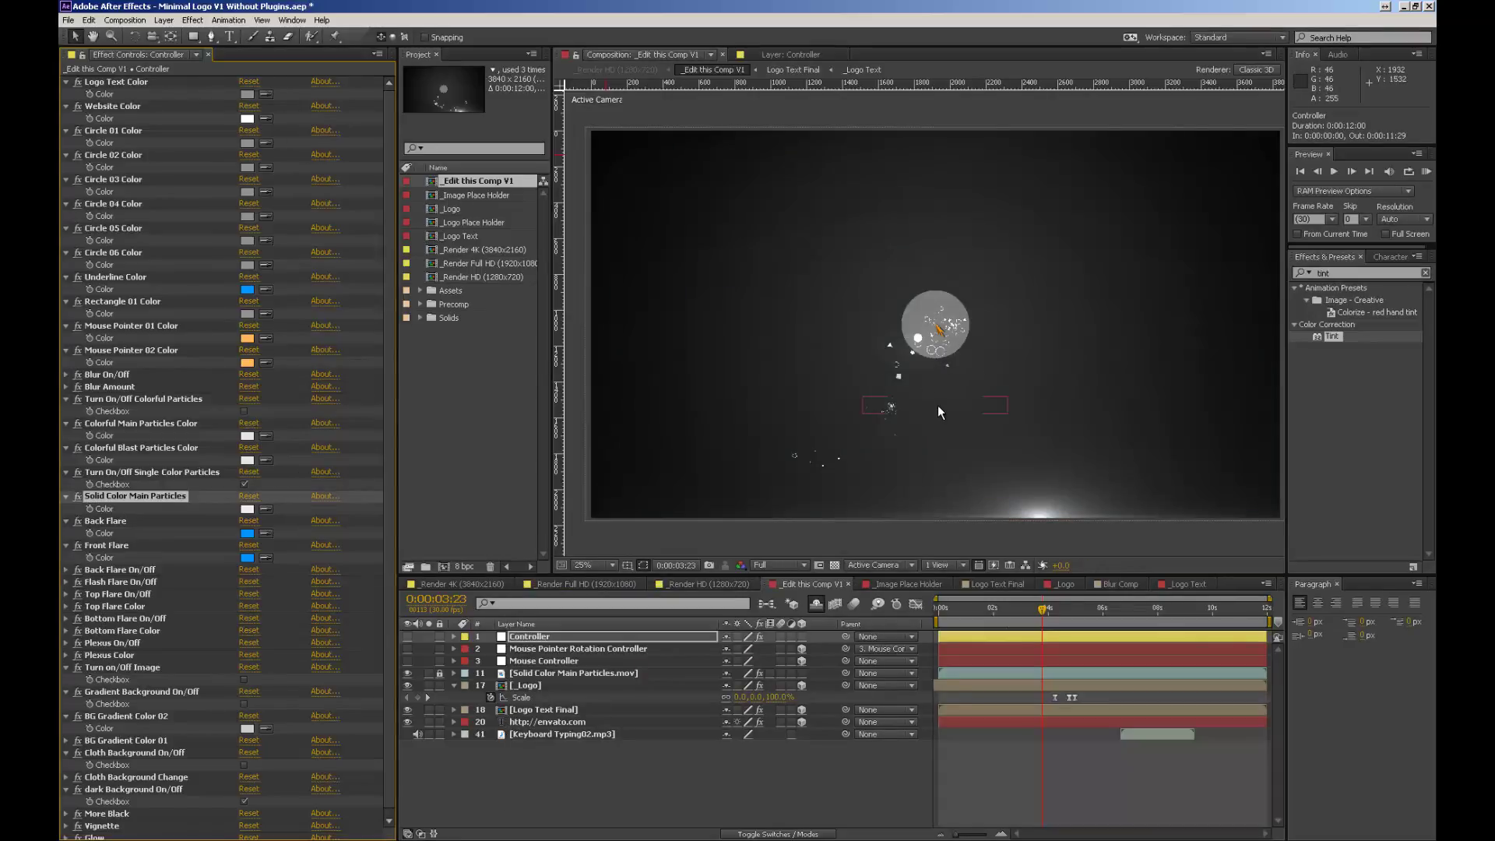
# Step: Change the Solid Color Main Particles color to blue (061CF5) in a closer view of the circle
pyautogui.press('.')
pyautogui.click(247, 509)
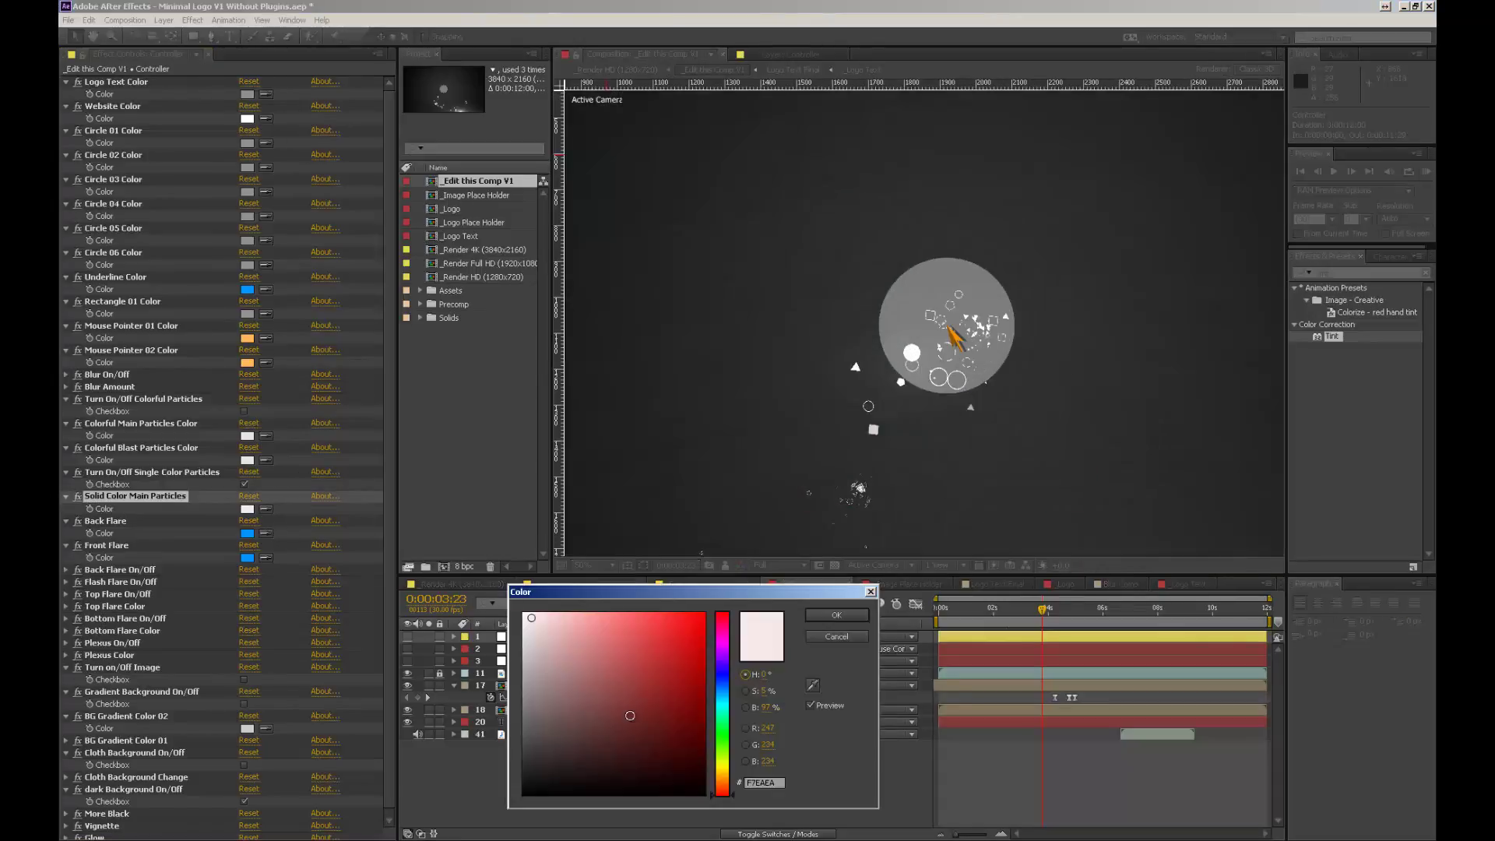
pyautogui.click(723, 675)
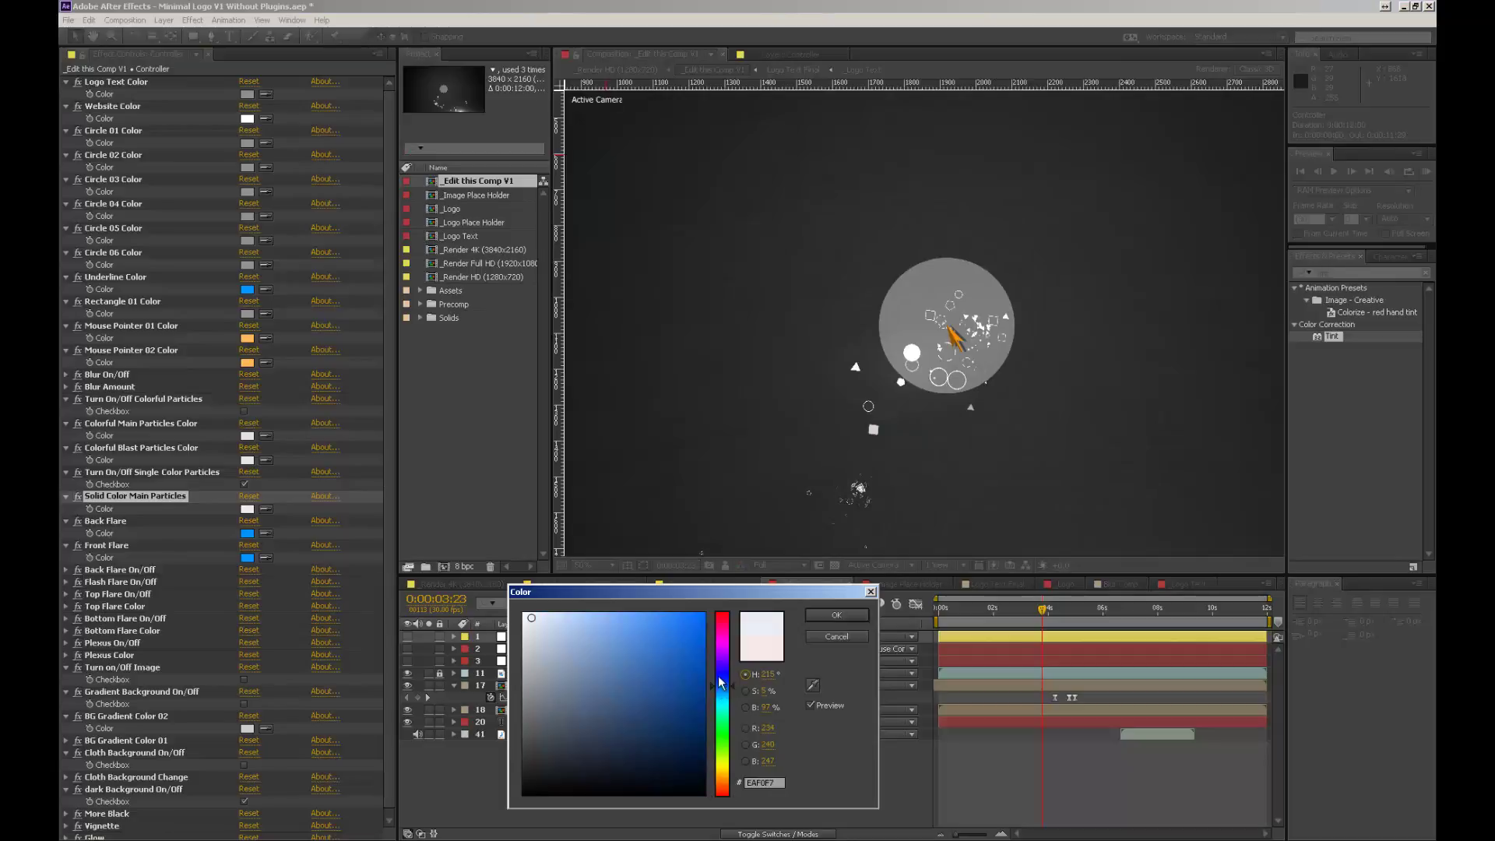
pyautogui.click(701, 619)
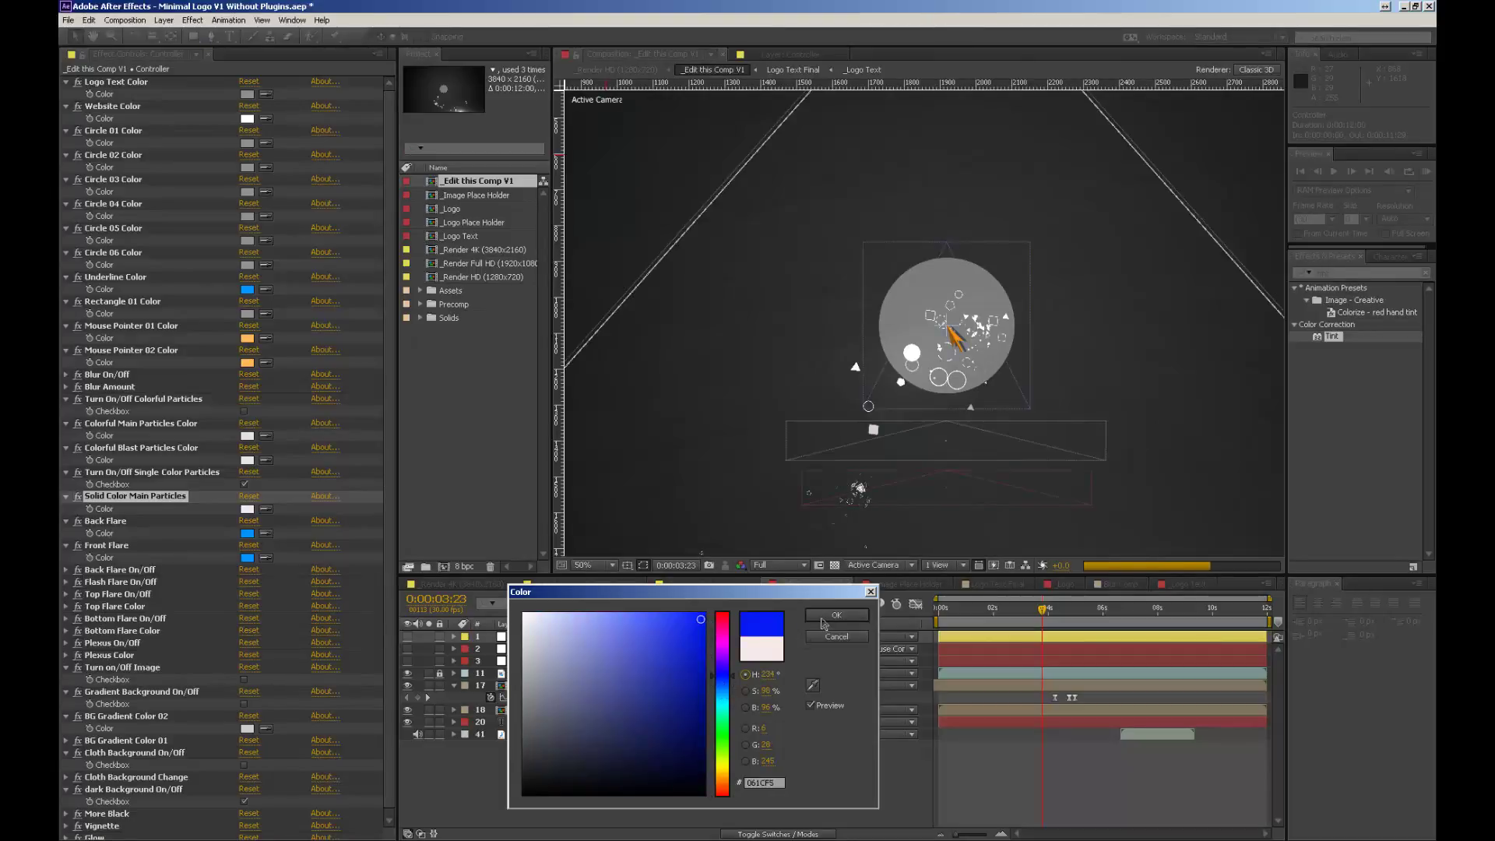
pyautogui.click(822, 619)
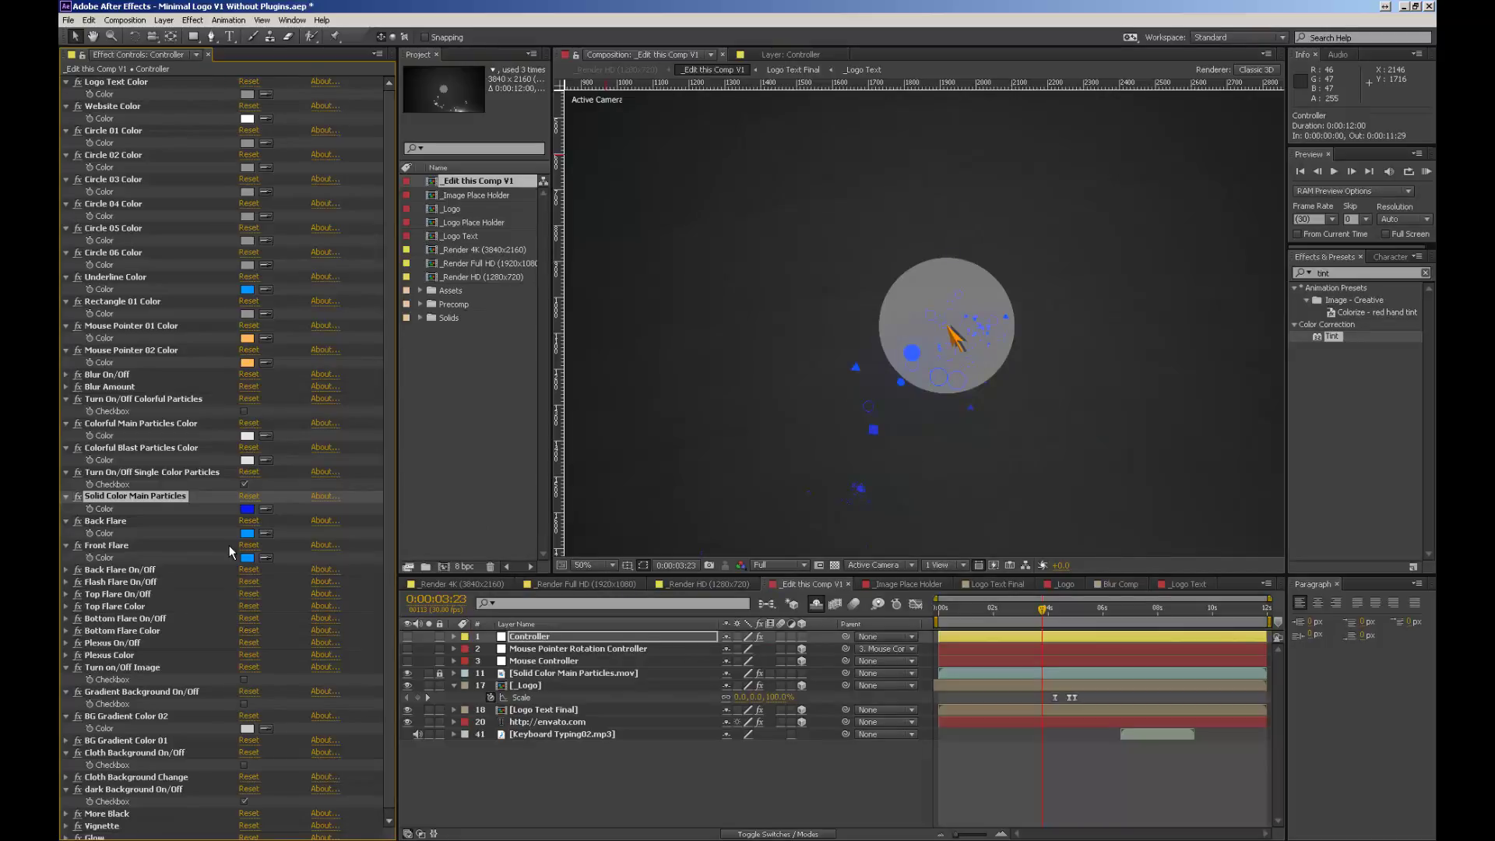
# Step: Switch from single color to colorful particles and set the Colorful Main Particles Color to red (FA0505)
pyautogui.click(245, 411)
pyautogui.click(244, 486)
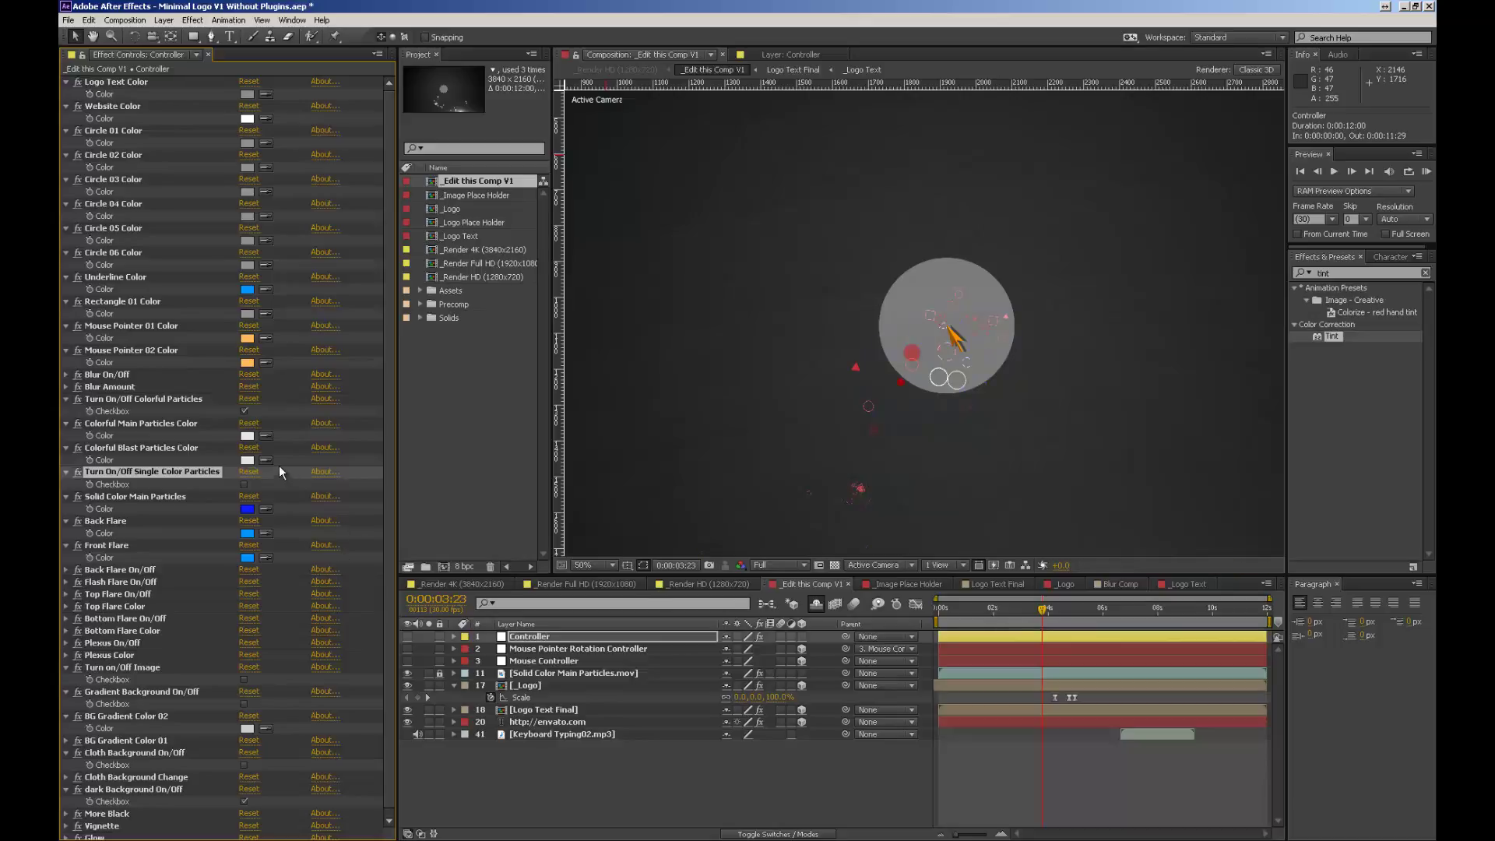
pyautogui.click(247, 436)
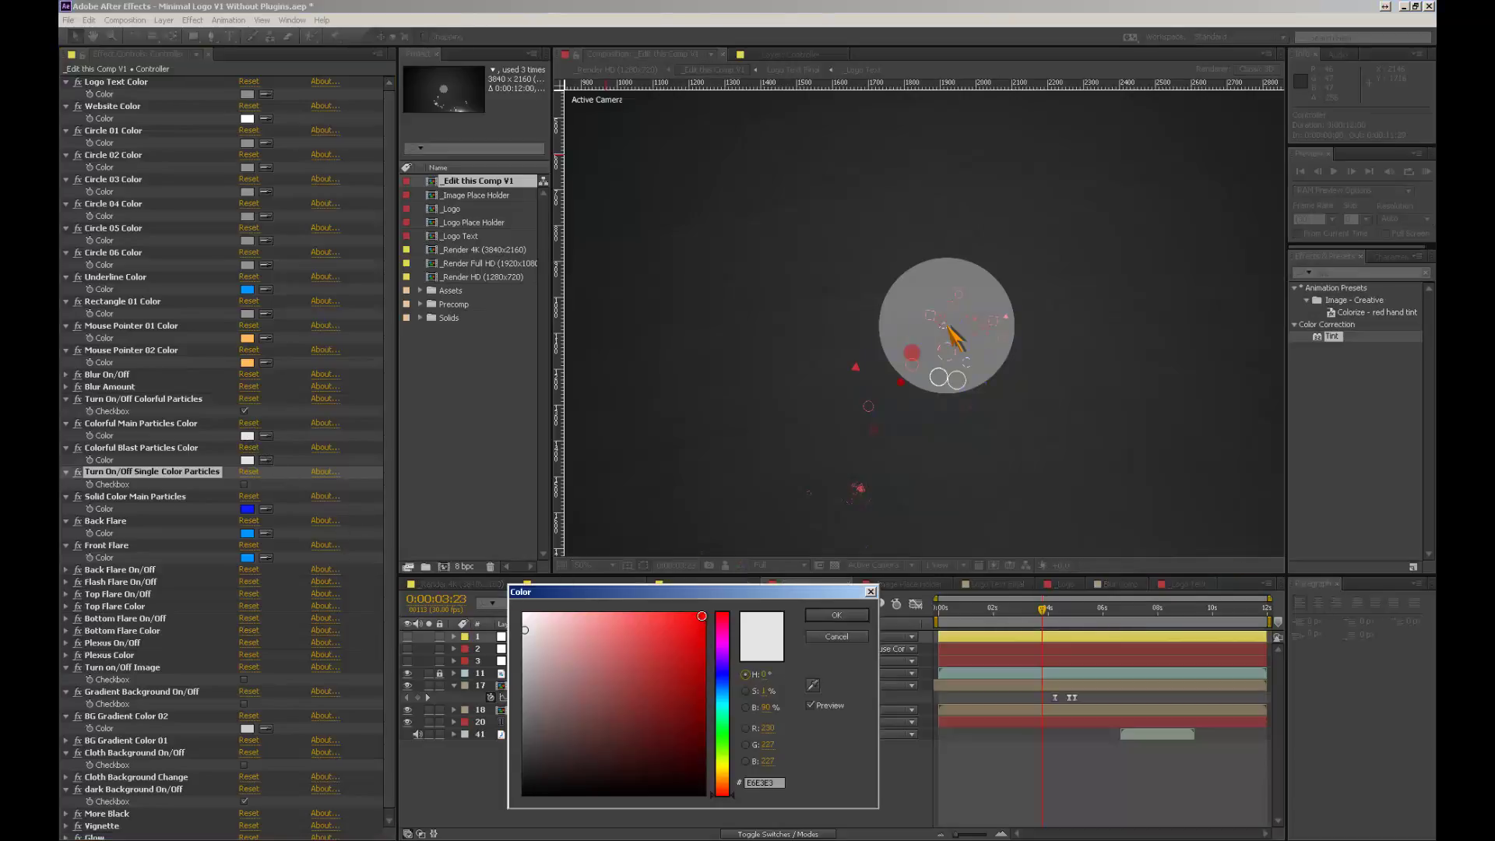
pyautogui.click(702, 616)
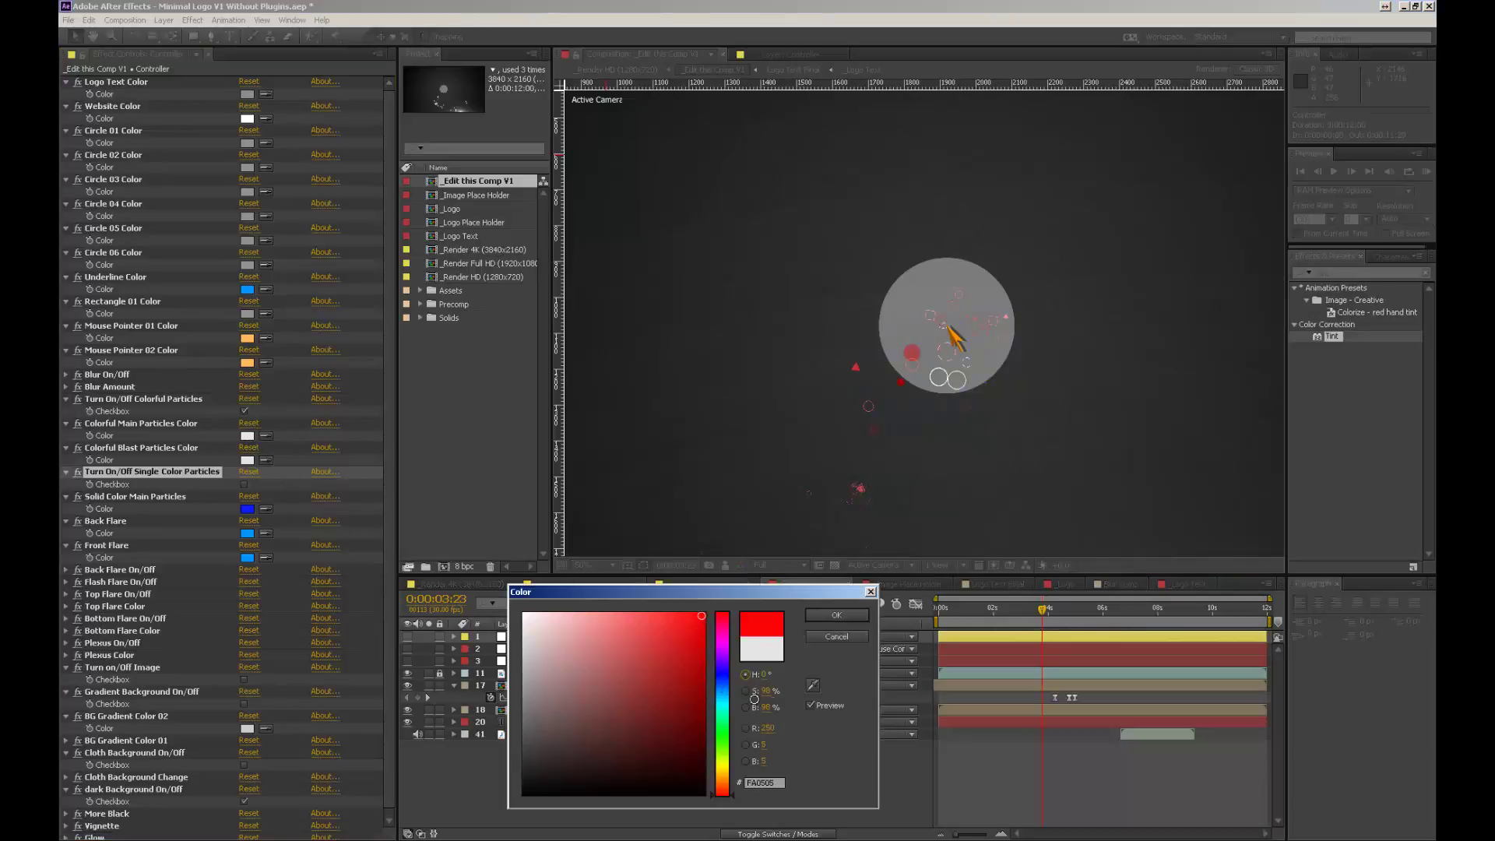
pyautogui.click(844, 620)
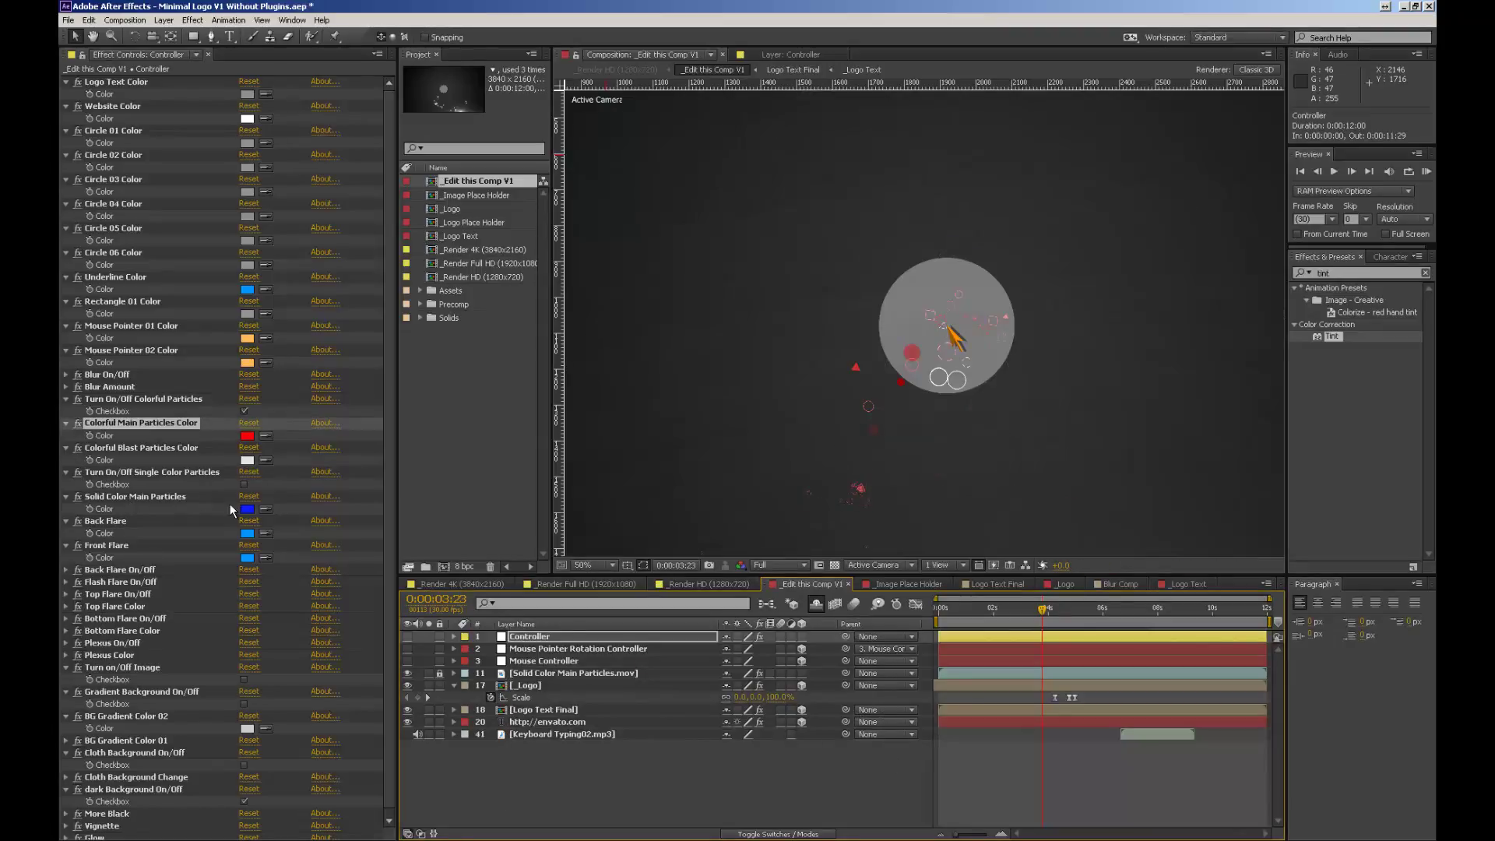
# Step: Set the Controller's Colorful Blast Particles Color to blue (0D48EF) and move the current time to 0:00:04:18
pyautogui.click(248, 460)
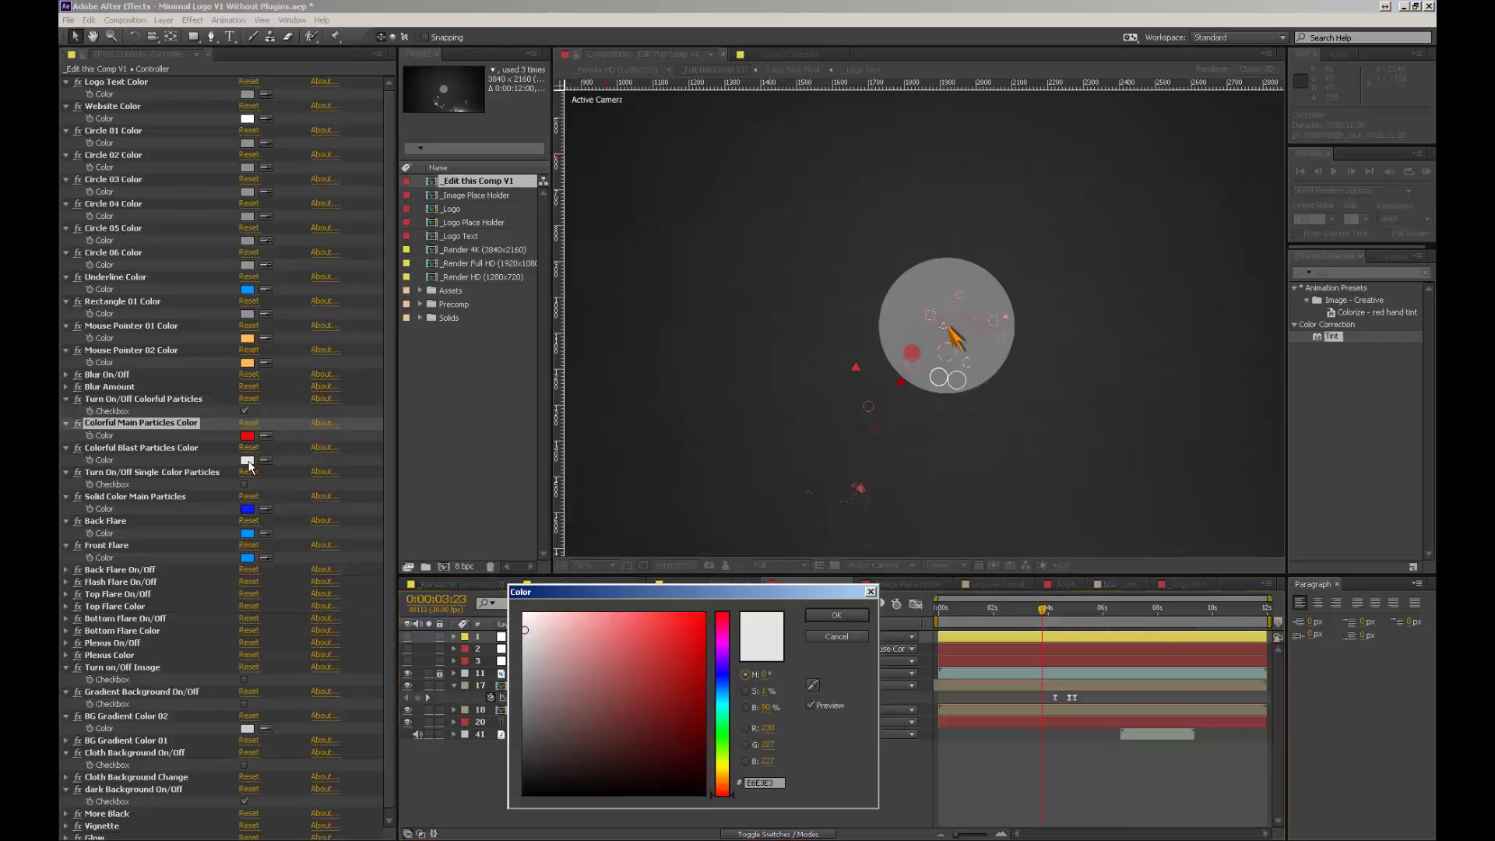
pyautogui.click(727, 681)
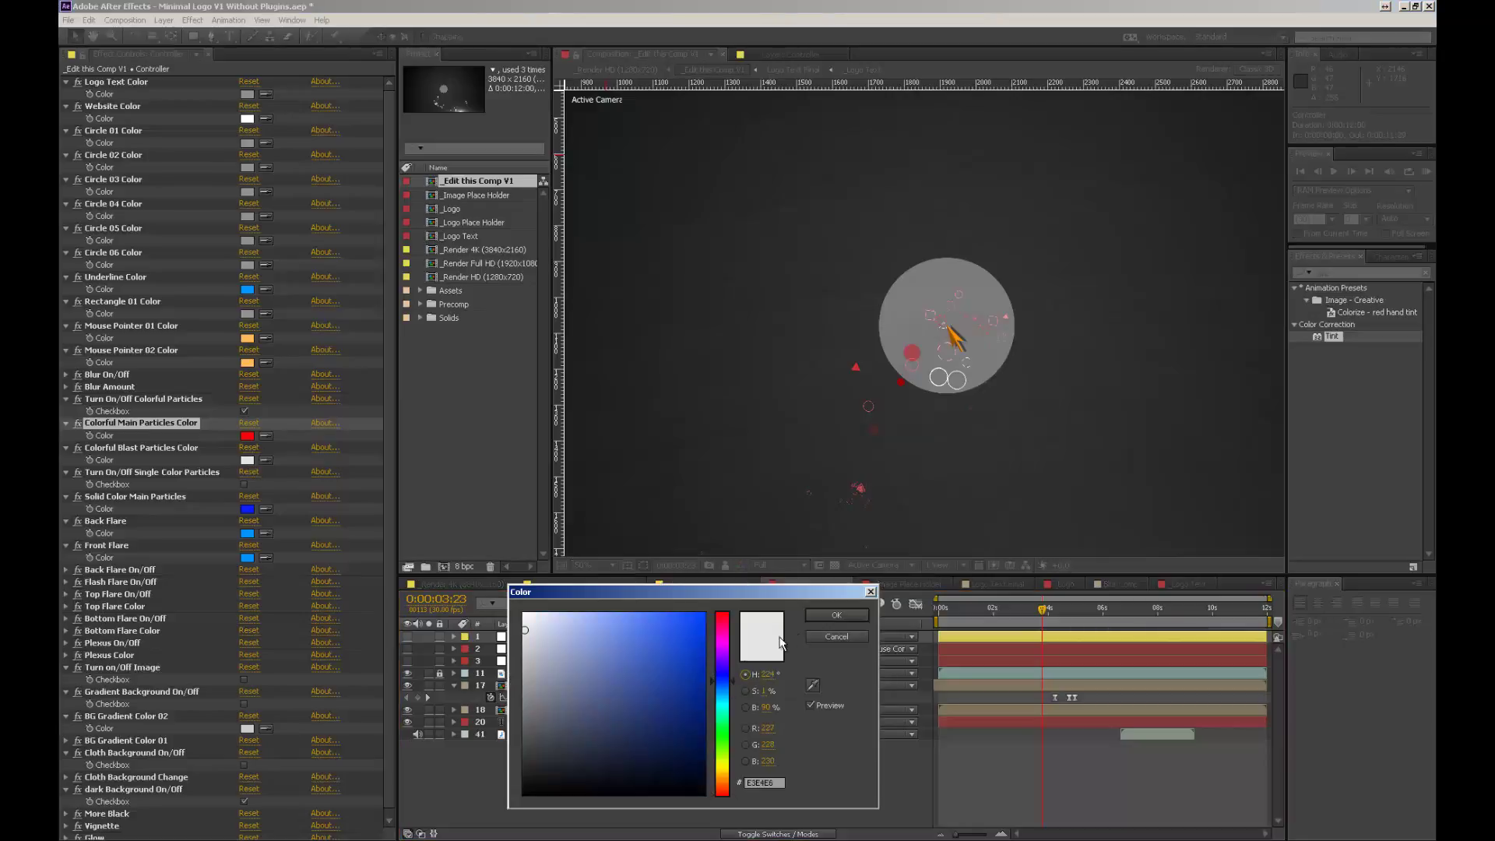
pyautogui.click(695, 623)
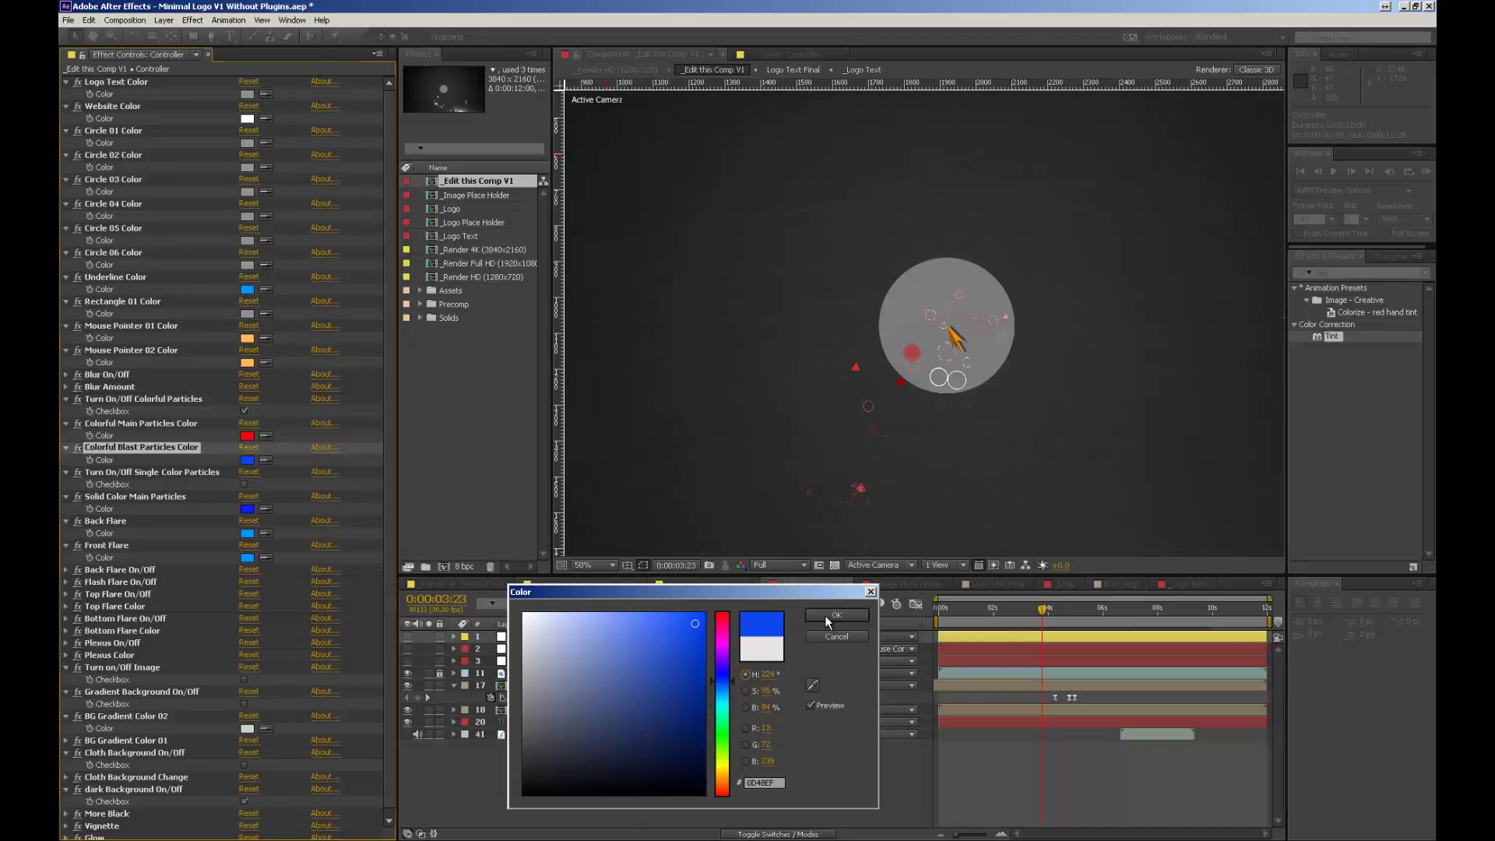
pyautogui.click(826, 617)
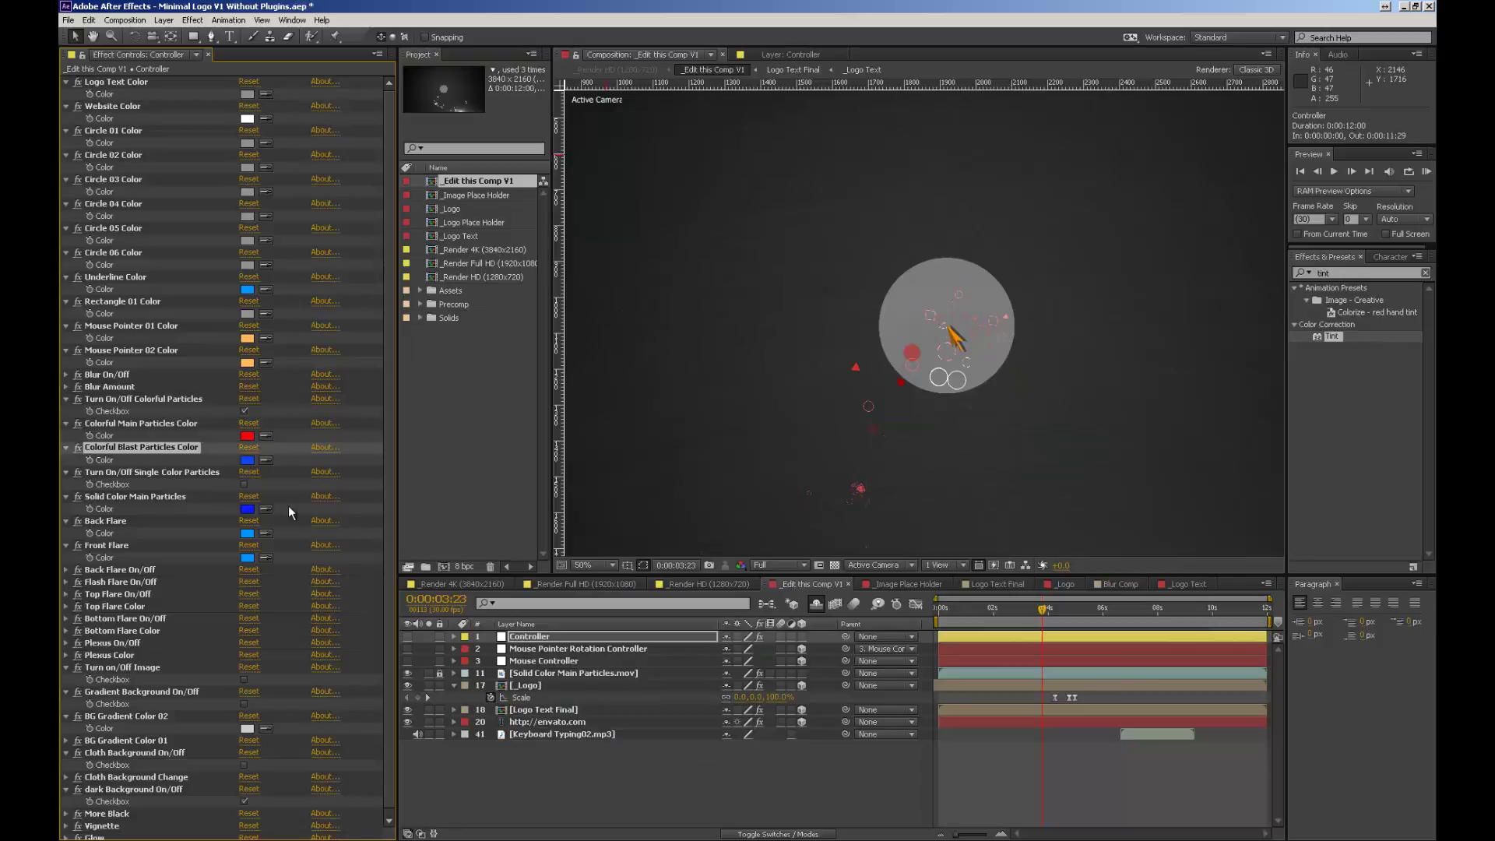
pyautogui.click(151, 471)
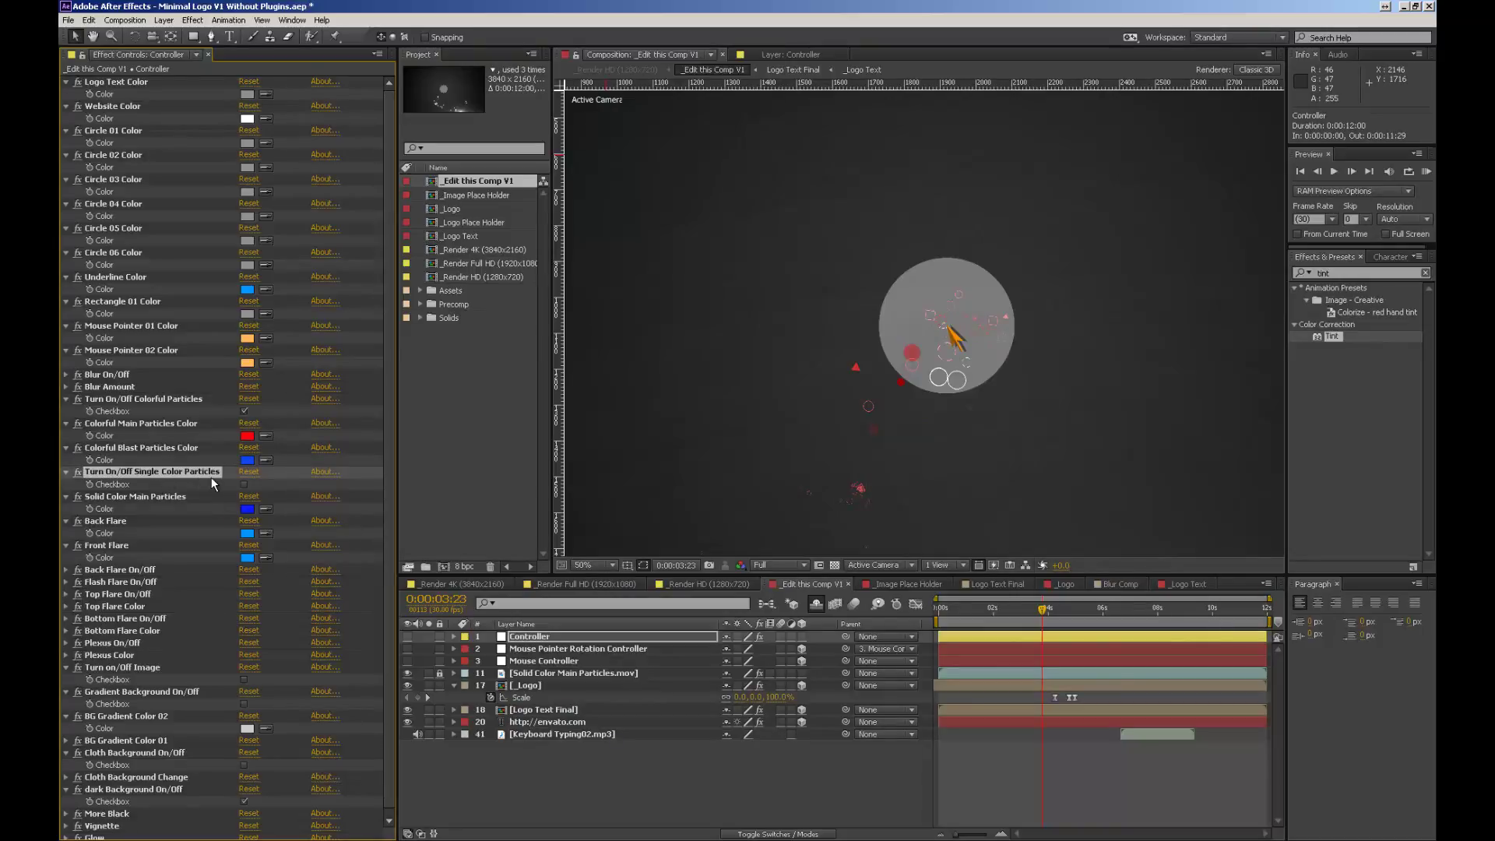
pyautogui.click(1064, 611)
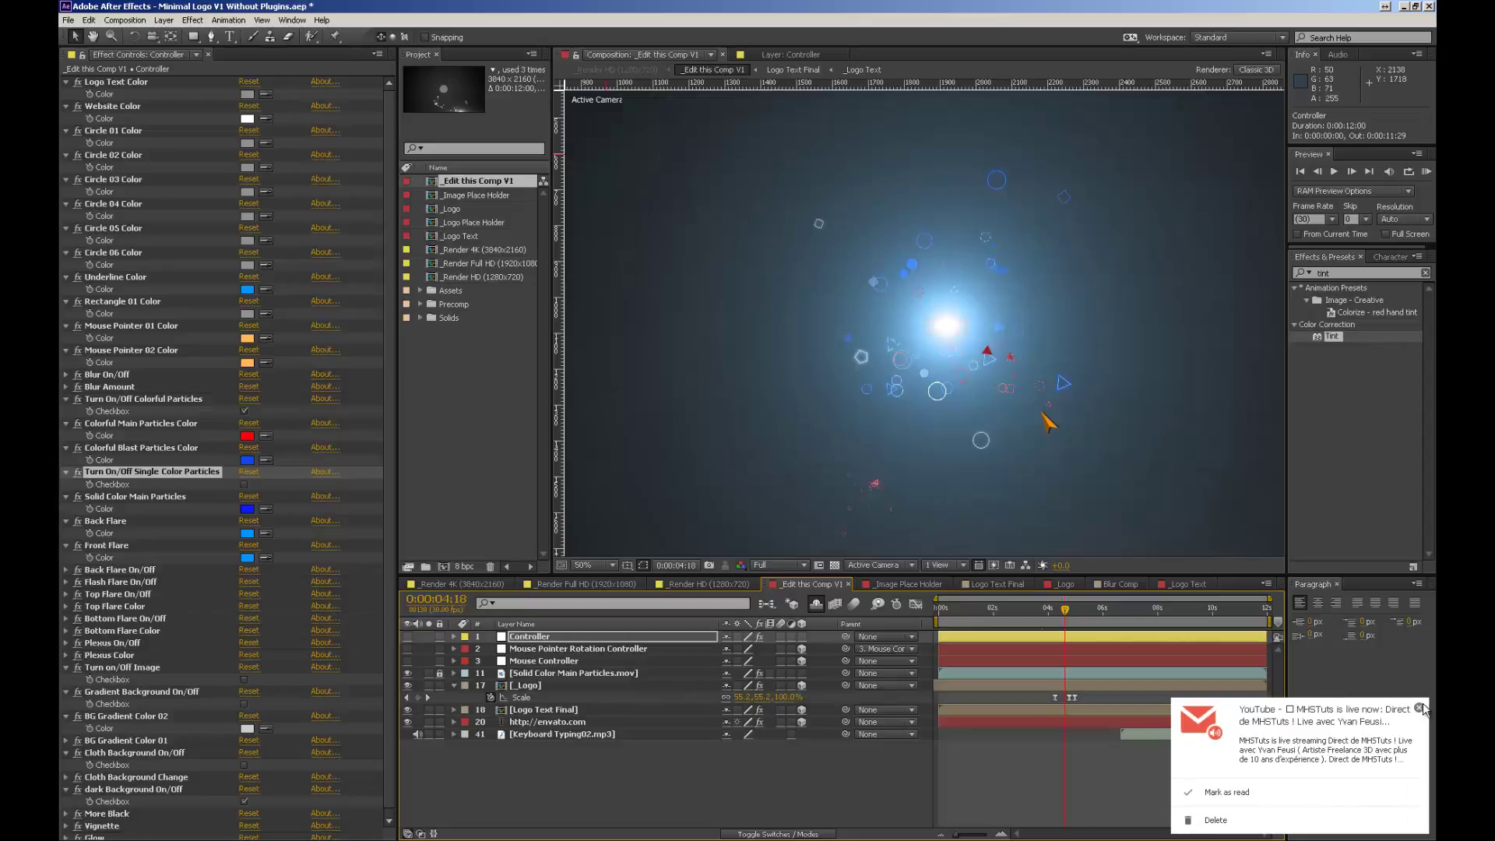
# Step: View the frame in the HD, 4K and Full HD render compositions and return to _Edit this Comp V1
pyautogui.click(686, 584)
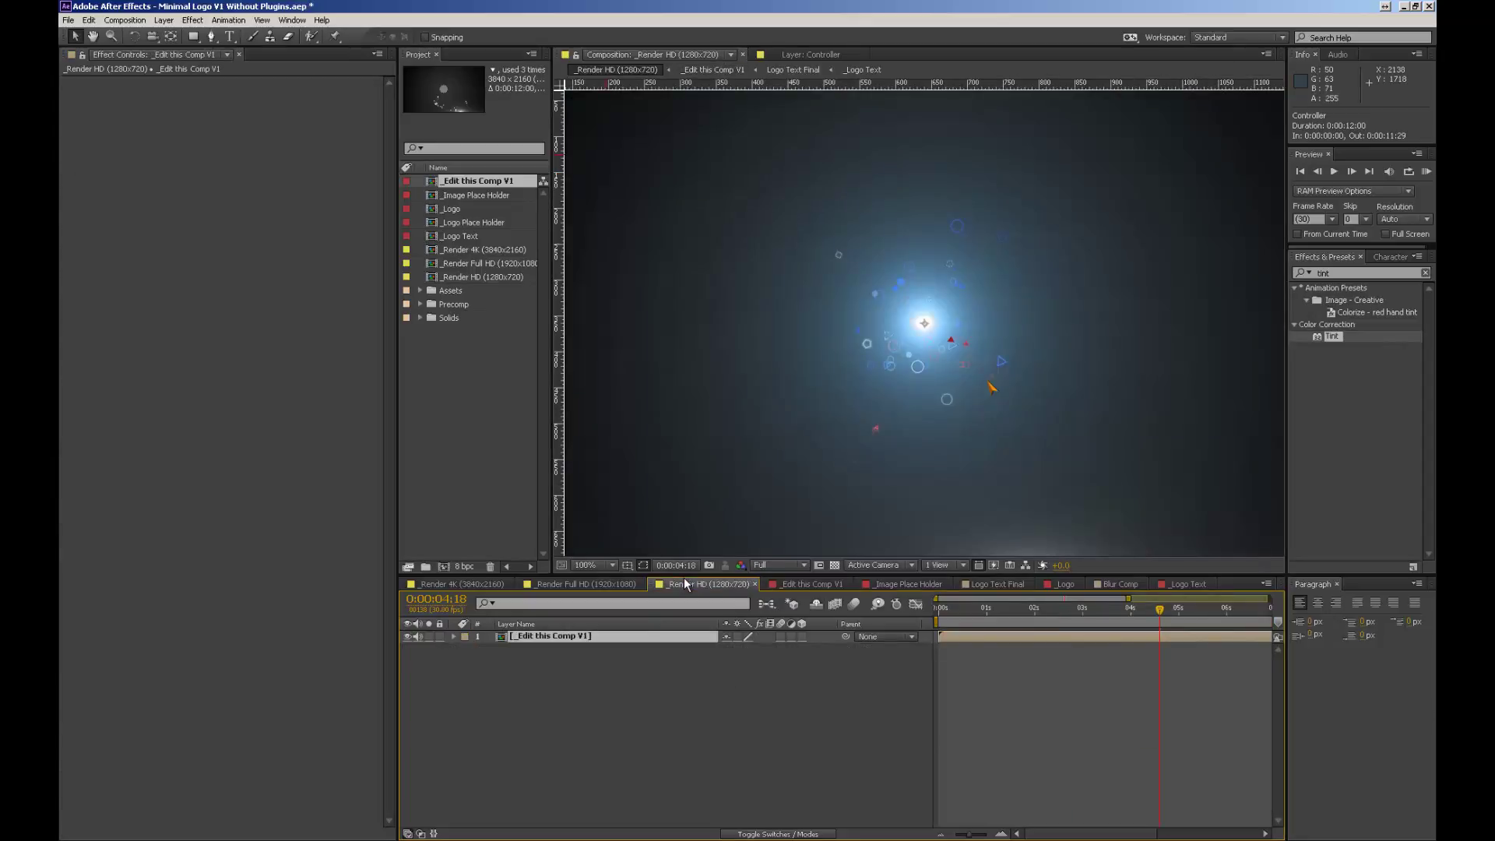
pyautogui.click(460, 584)
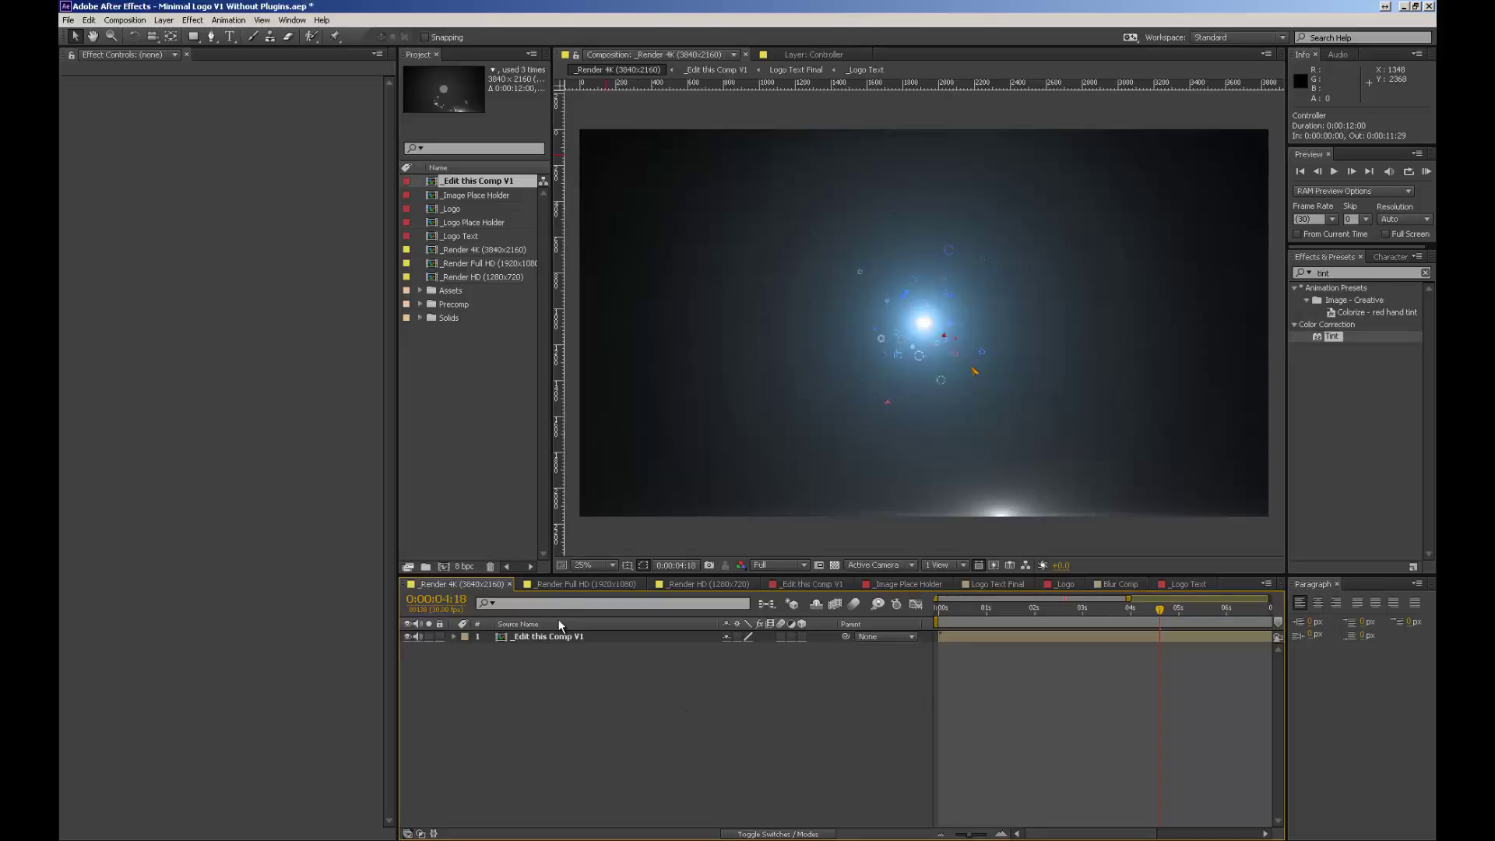
pyautogui.click(584, 584)
pyautogui.click(728, 588)
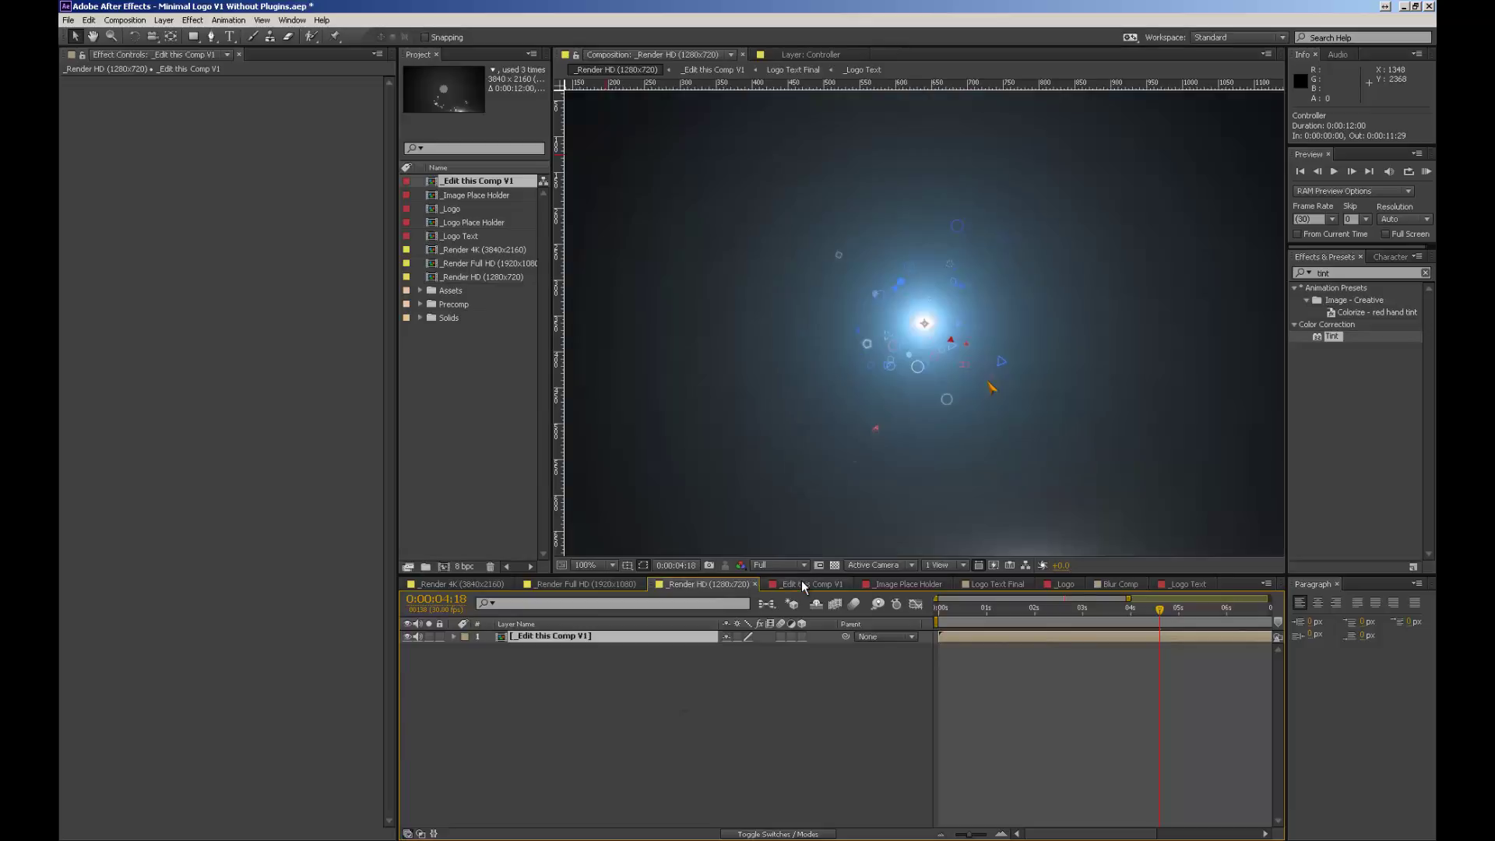
pyautogui.click(803, 585)
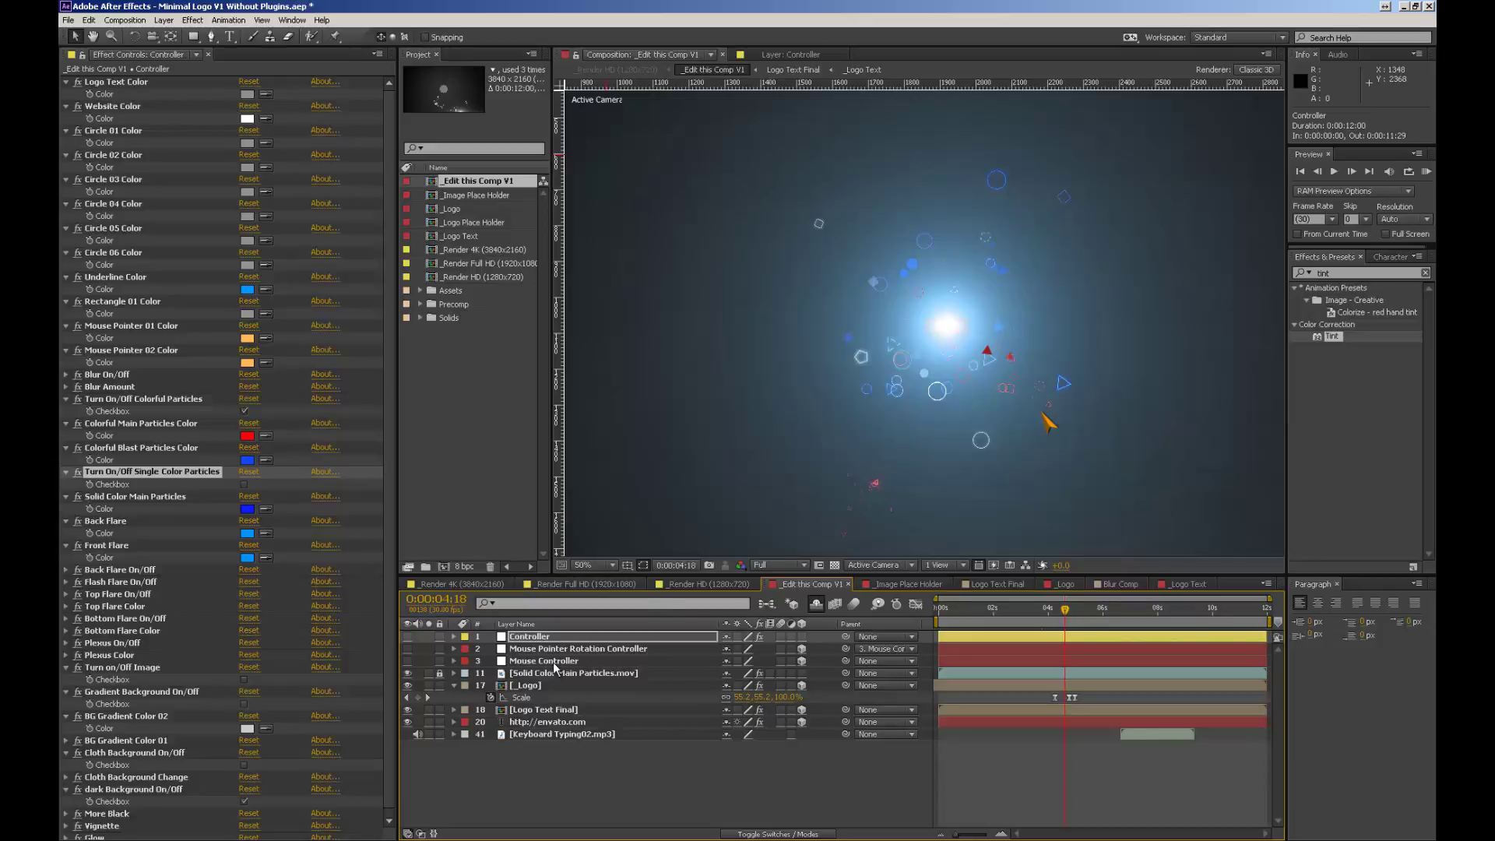
# Step: Move the current time of _Edit this Comp V1 to 0:00:08:12 with no layer selected
pyautogui.scroll(-1, 251, 689)
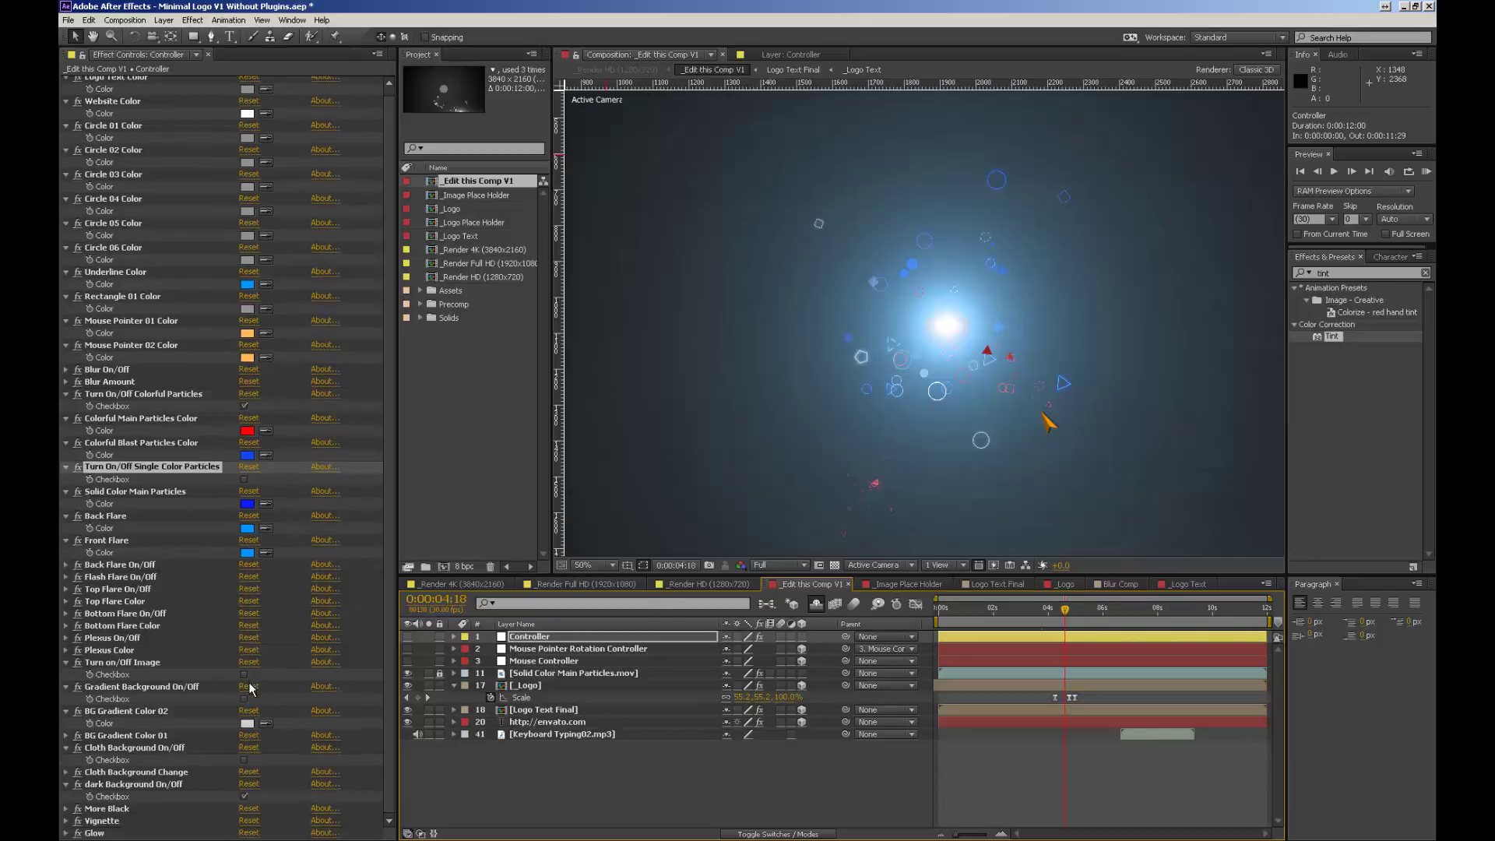
pyautogui.scroll(1, 251, 688)
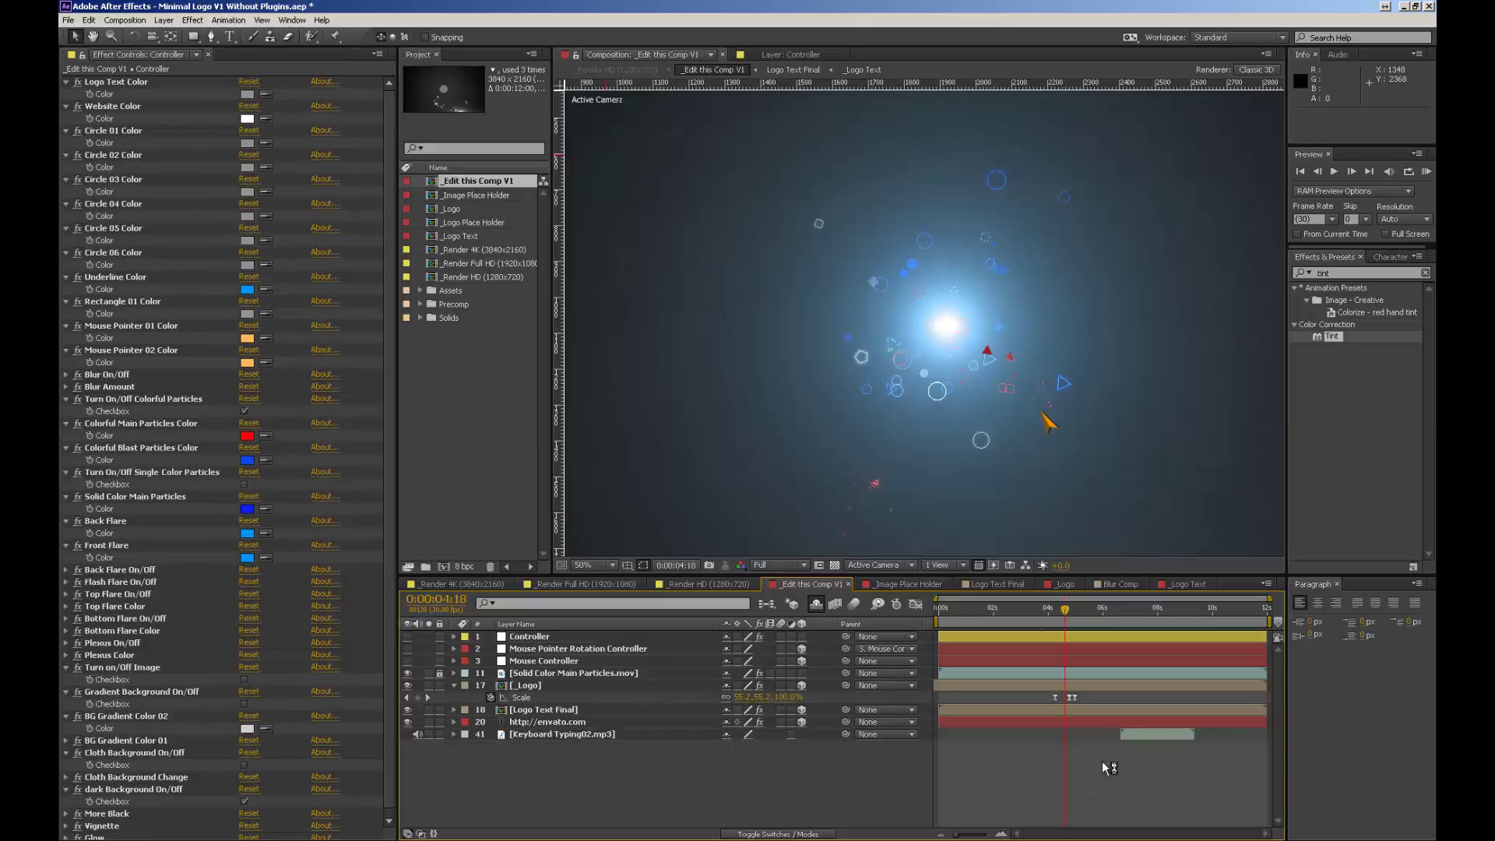
pyautogui.click(995, 615)
pyautogui.moveTo(995, 620); pyautogui.dragTo(1169, 615)
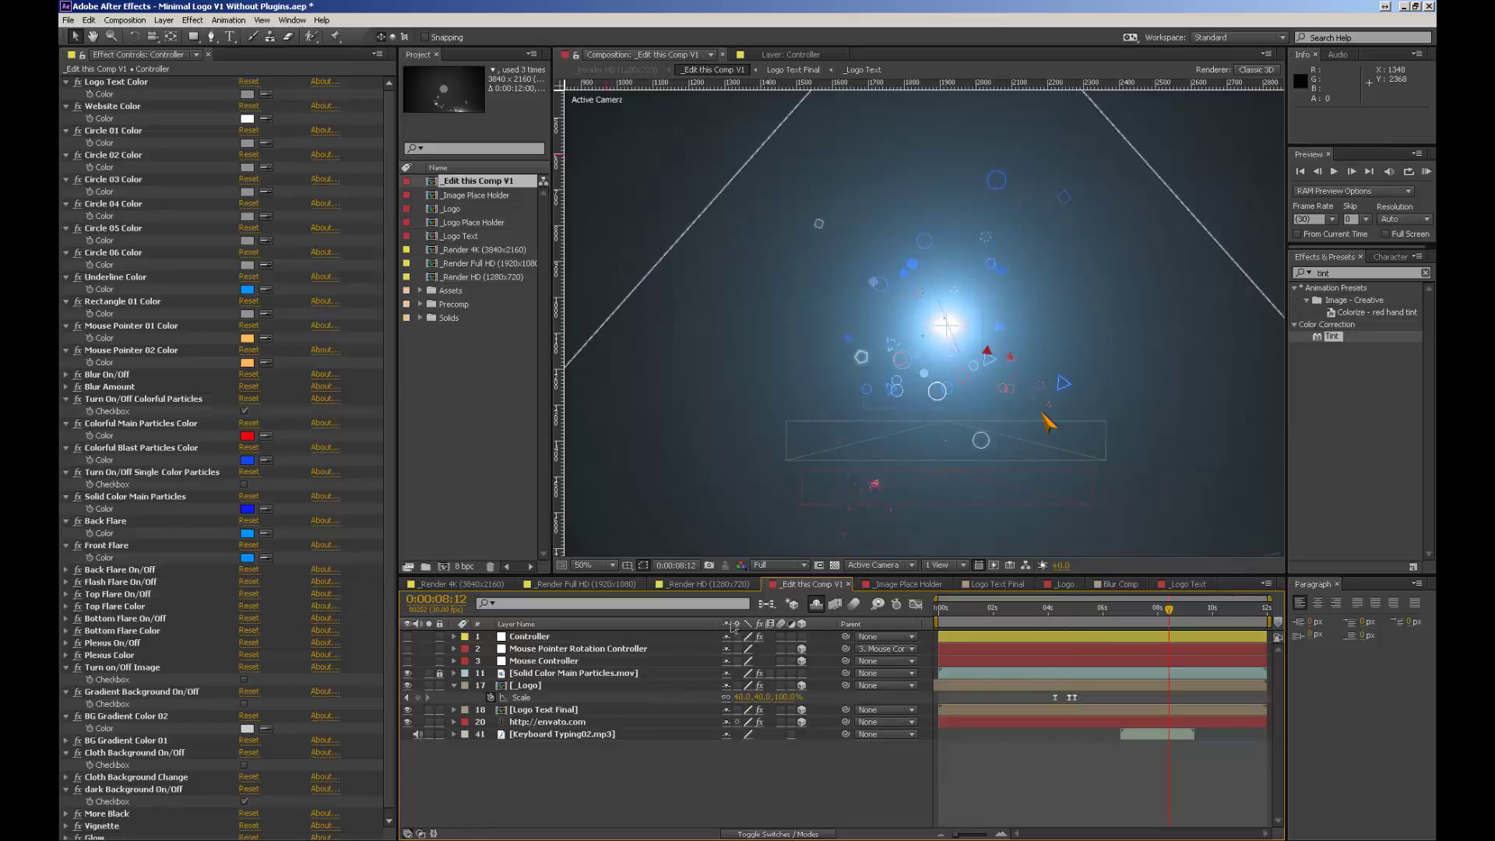
# Step: Look into the _Logo and _Logo Text compositions and close the Blur Comp timeline
pyautogui.click(1051, 584)
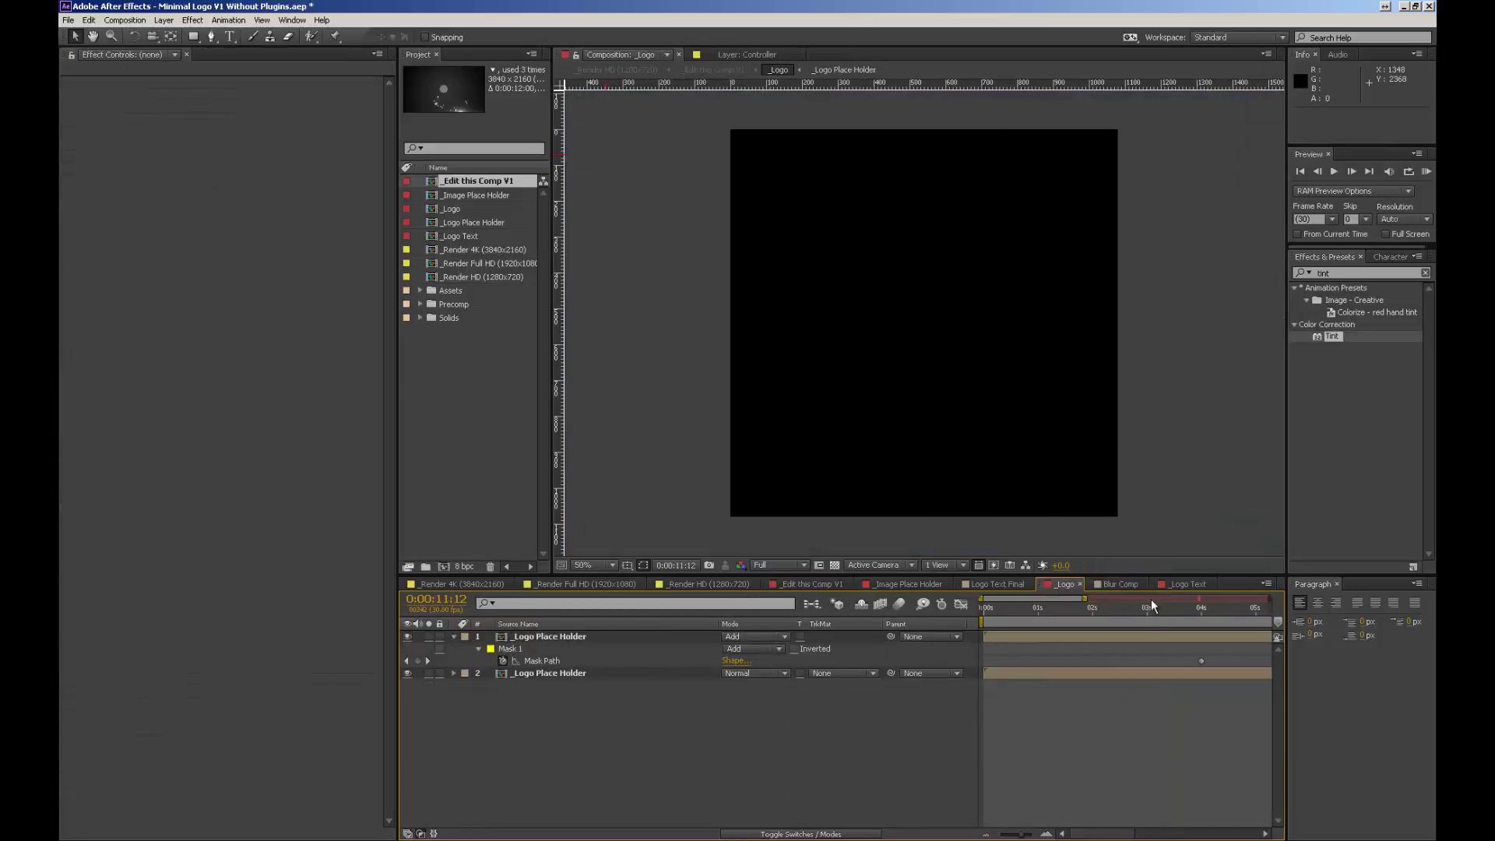
pyautogui.click(1122, 583)
pyautogui.click(1185, 583)
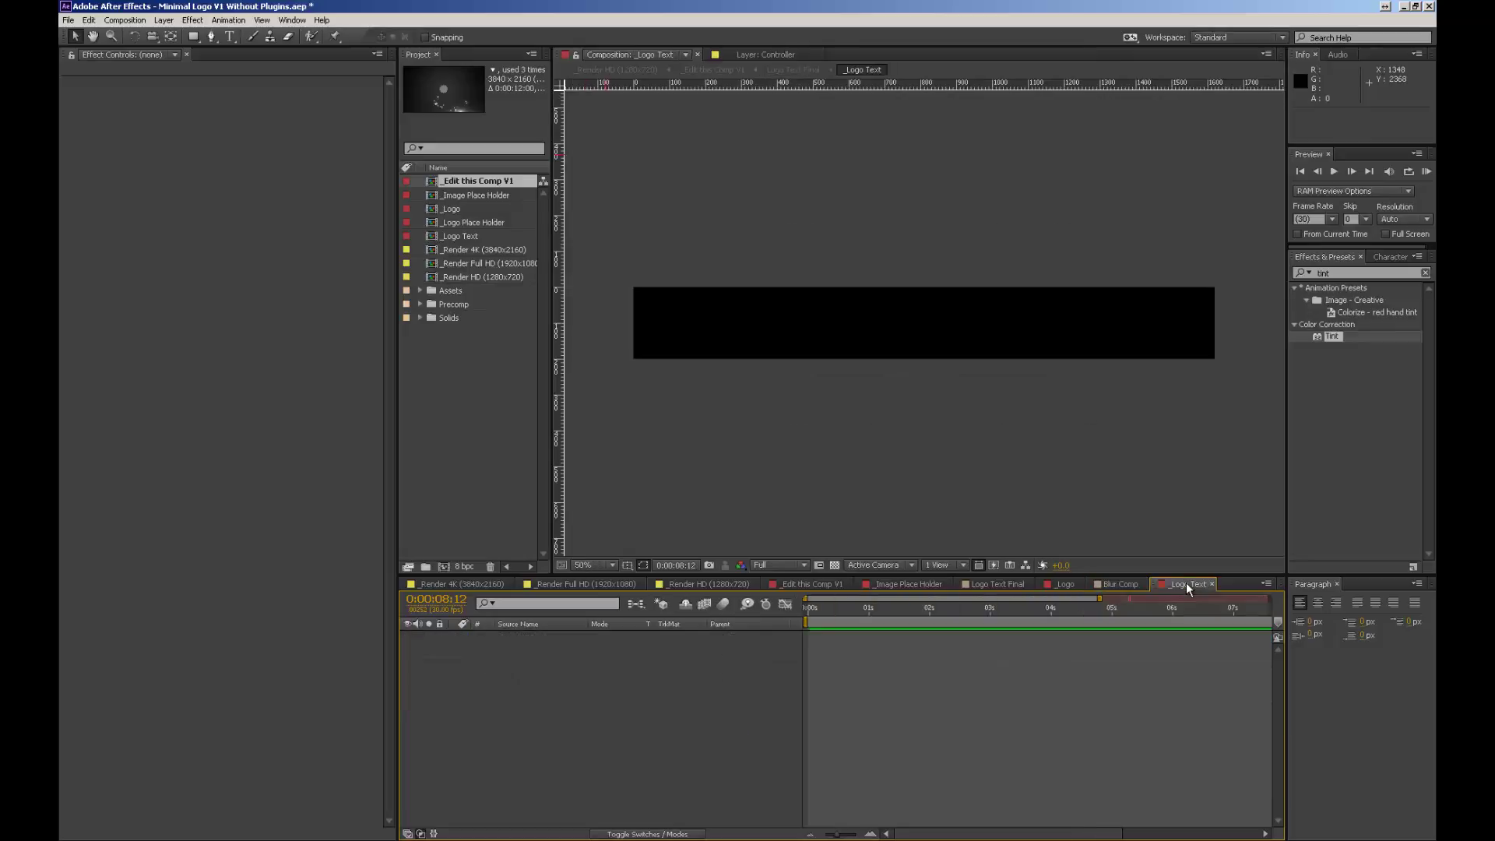
pyautogui.click(1120, 584)
pyautogui.click(1143, 584)
# Step: Go back through the open compositions from _Logo to _Render 4K (3840x2160)
pyautogui.click(1059, 584)
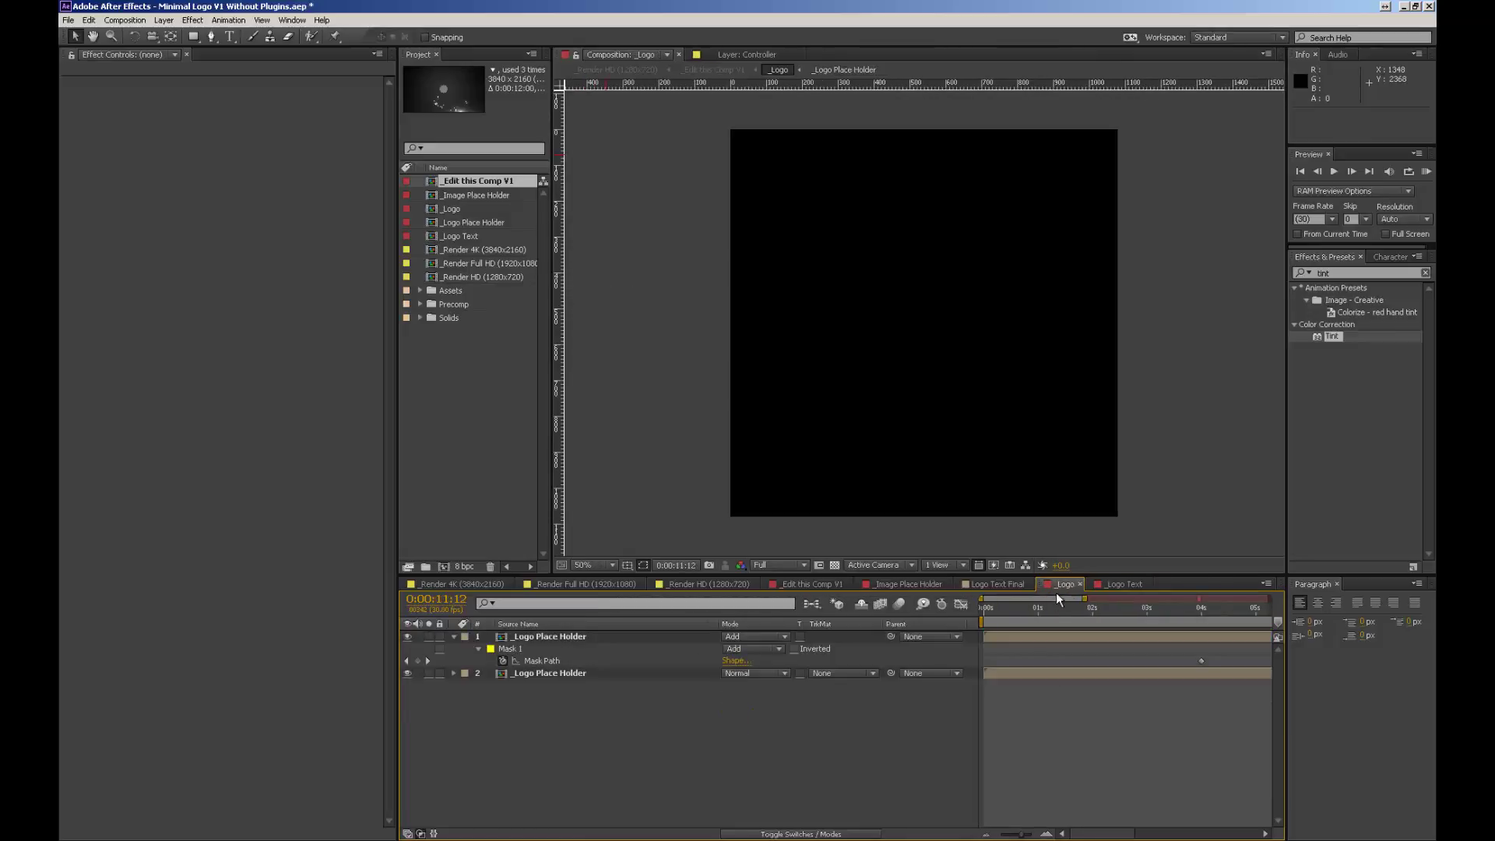
pyautogui.click(999, 584)
pyautogui.click(907, 584)
pyautogui.click(812, 584)
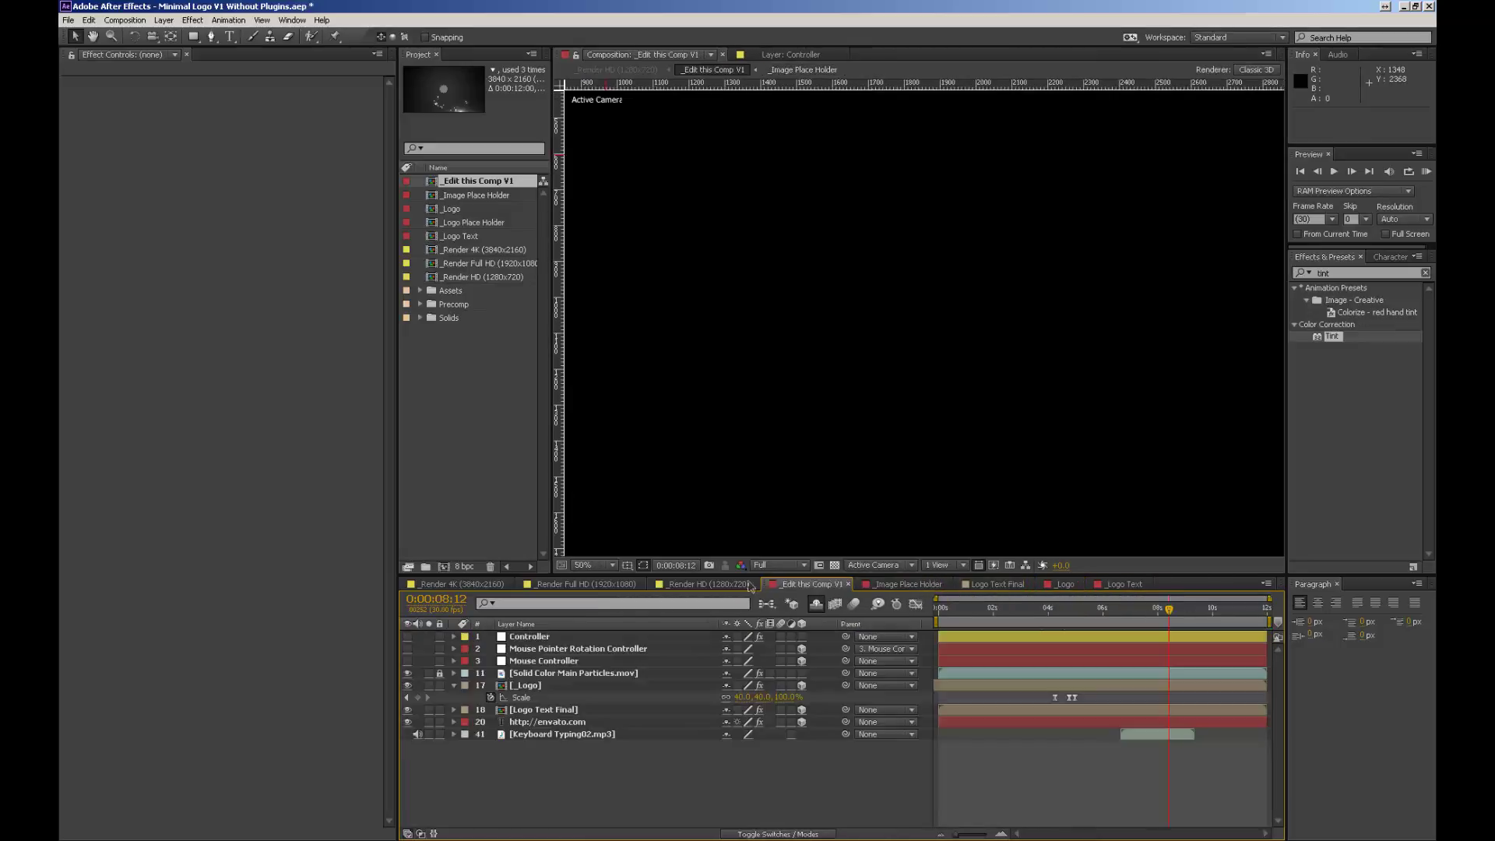
pyautogui.click(677, 584)
pyautogui.click(591, 584)
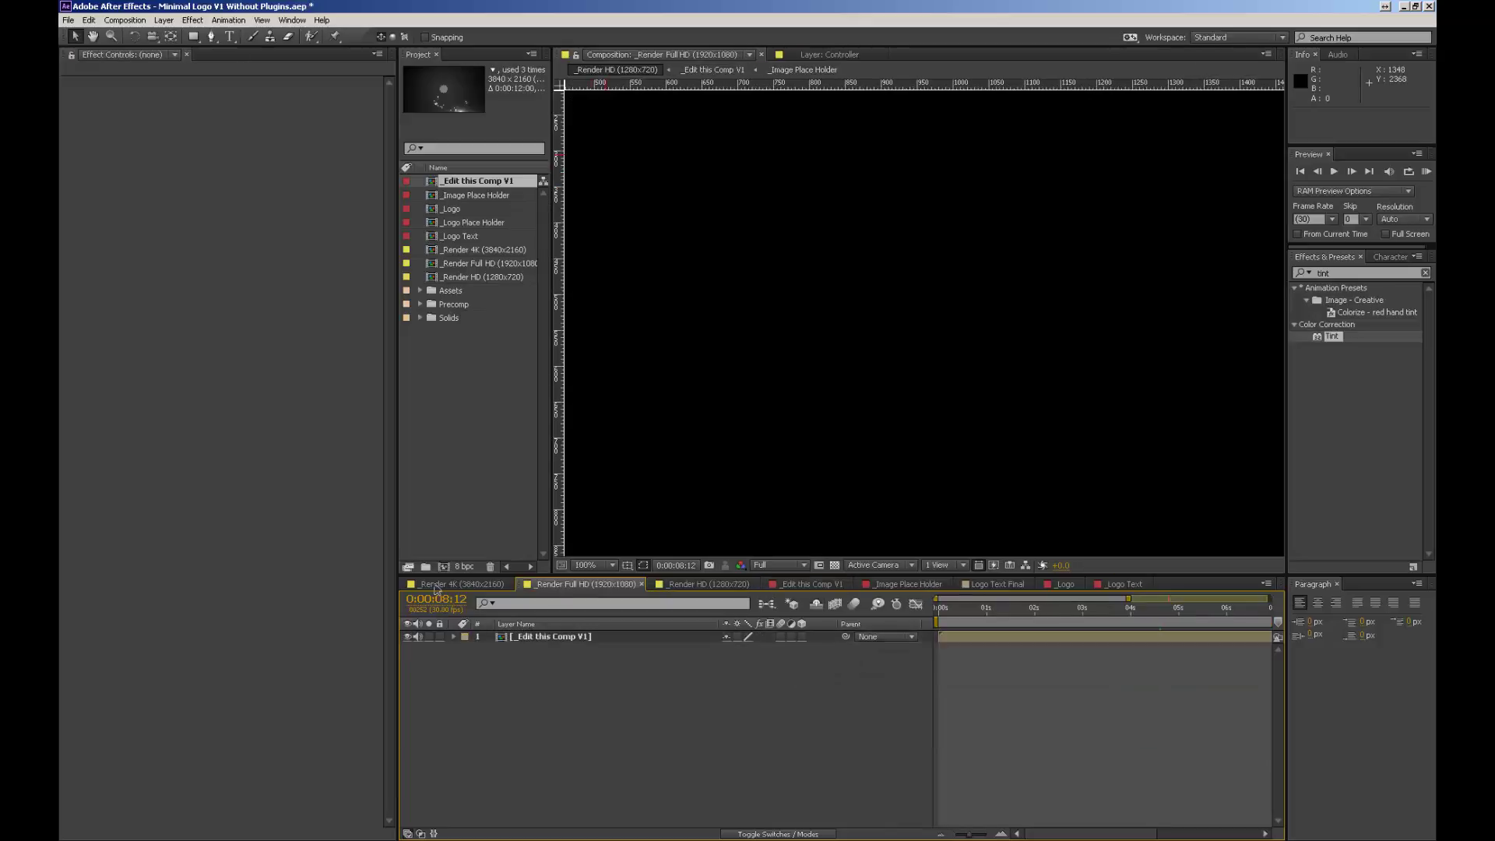
pyautogui.click(440, 584)
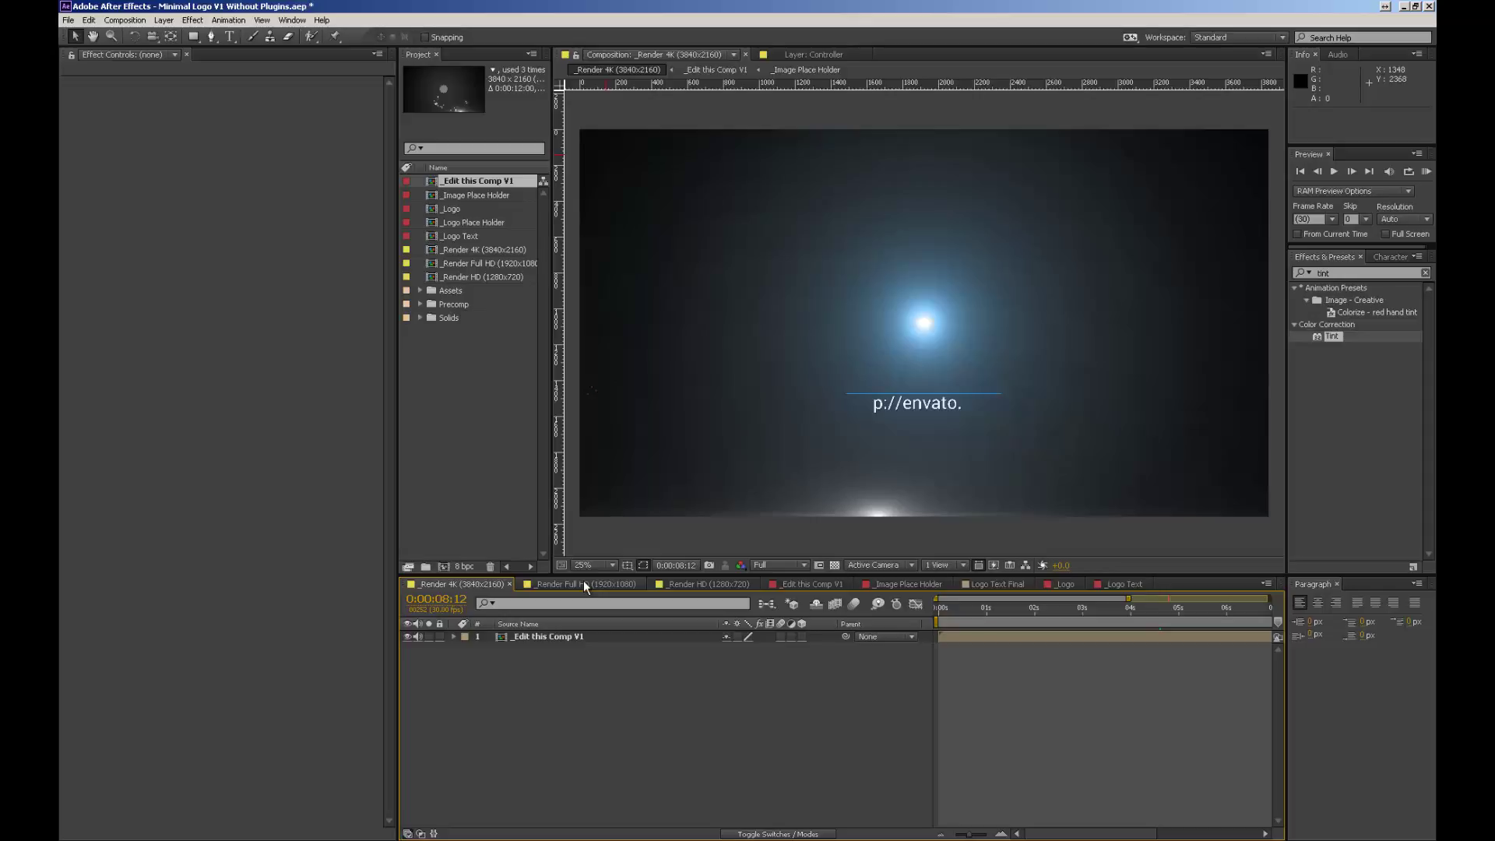
# Step: Compare the same frame across the 4K, Full HD (1920x1080) and HD (1280x720) render compositions
pyautogui.click(583, 581)
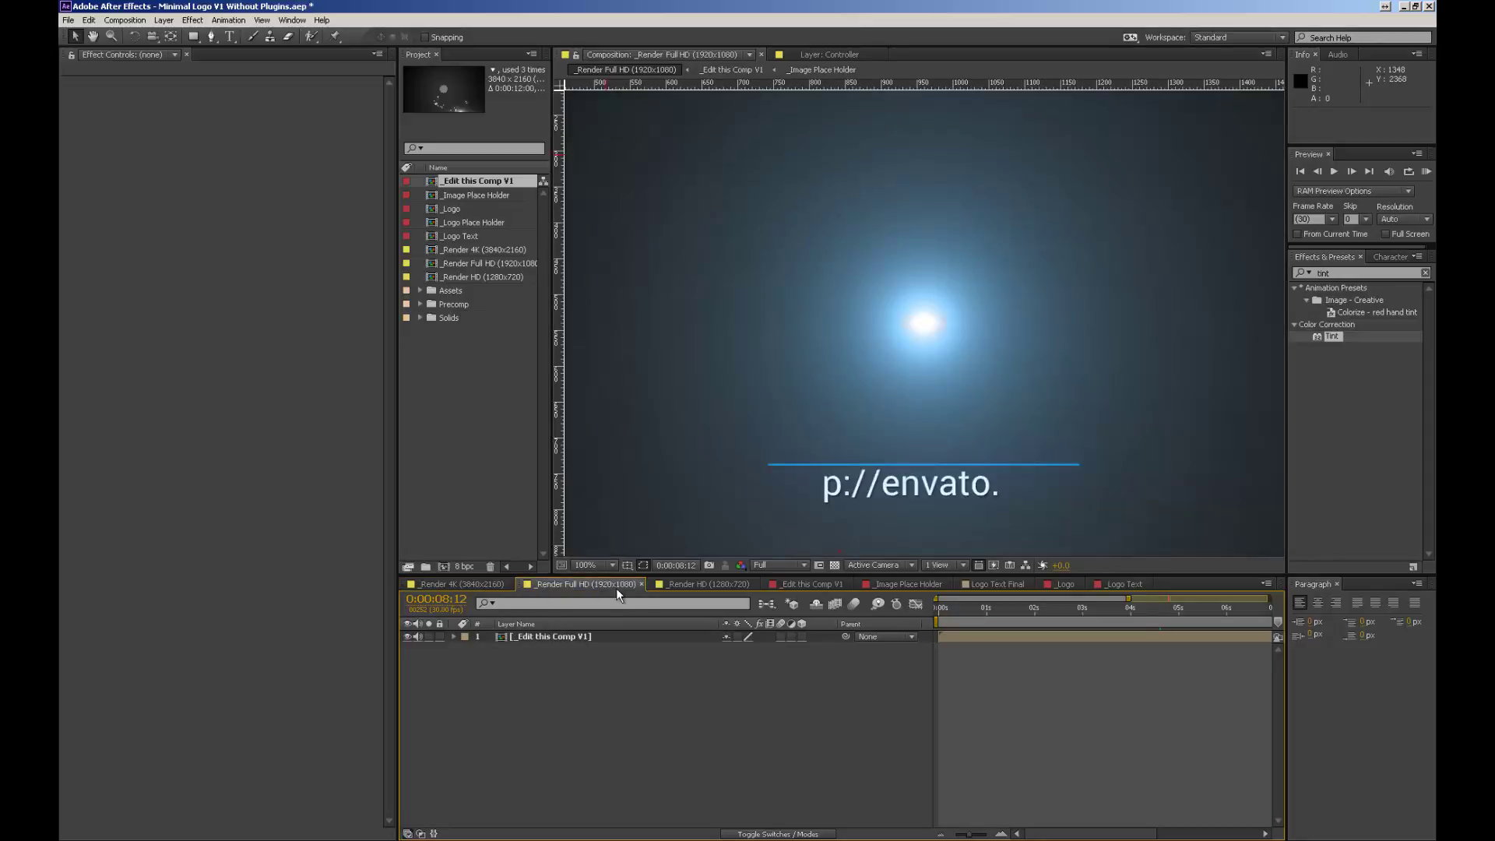
pyautogui.click(698, 584)
pyautogui.click(555, 583)
pyautogui.click(714, 581)
pyautogui.click(590, 584)
pyautogui.click(461, 584)
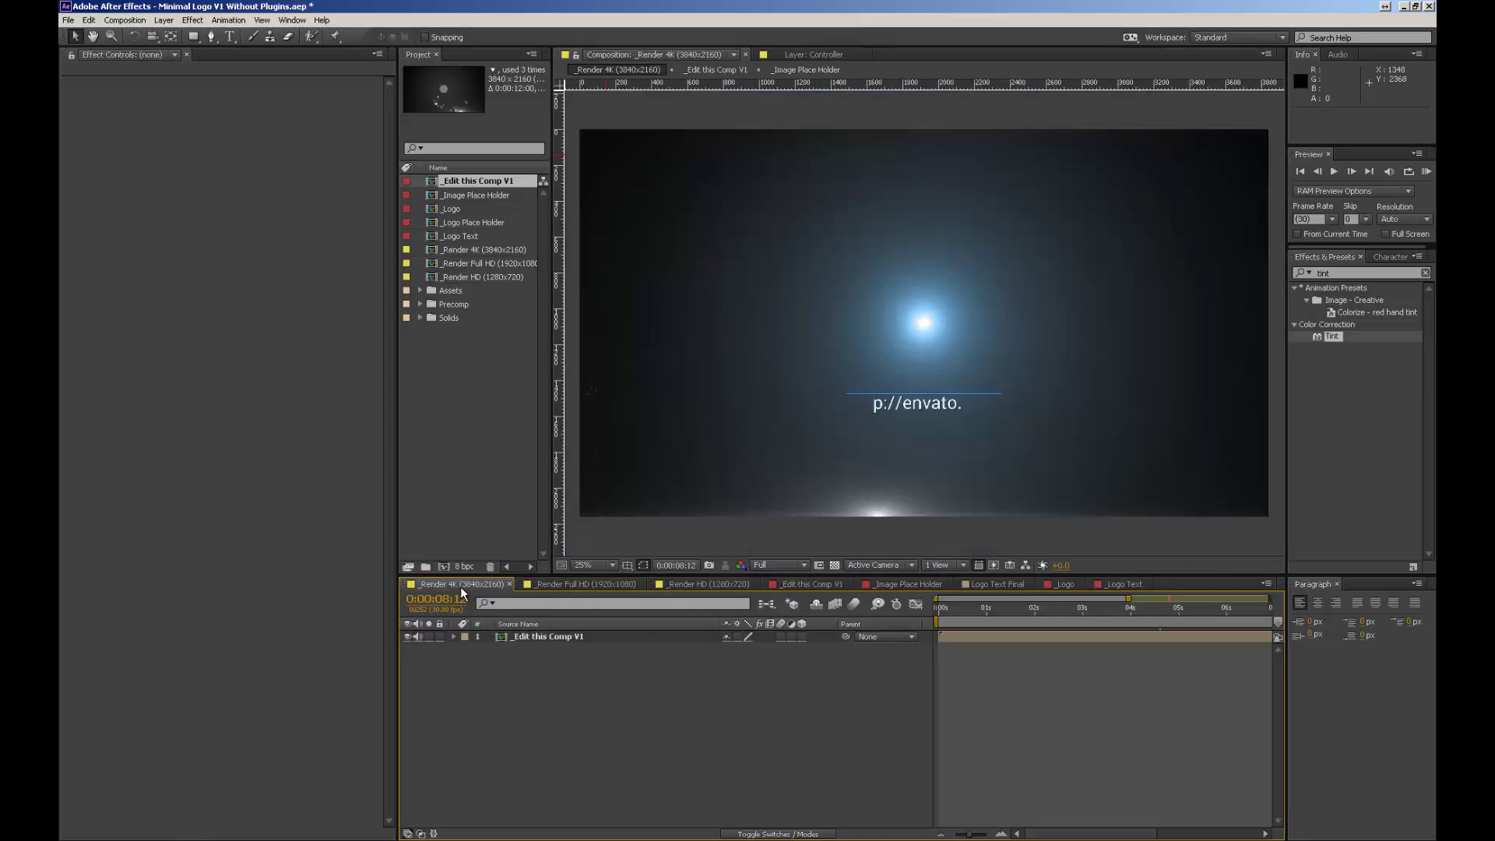
pyautogui.click(556, 586)
pyautogui.click(703, 586)
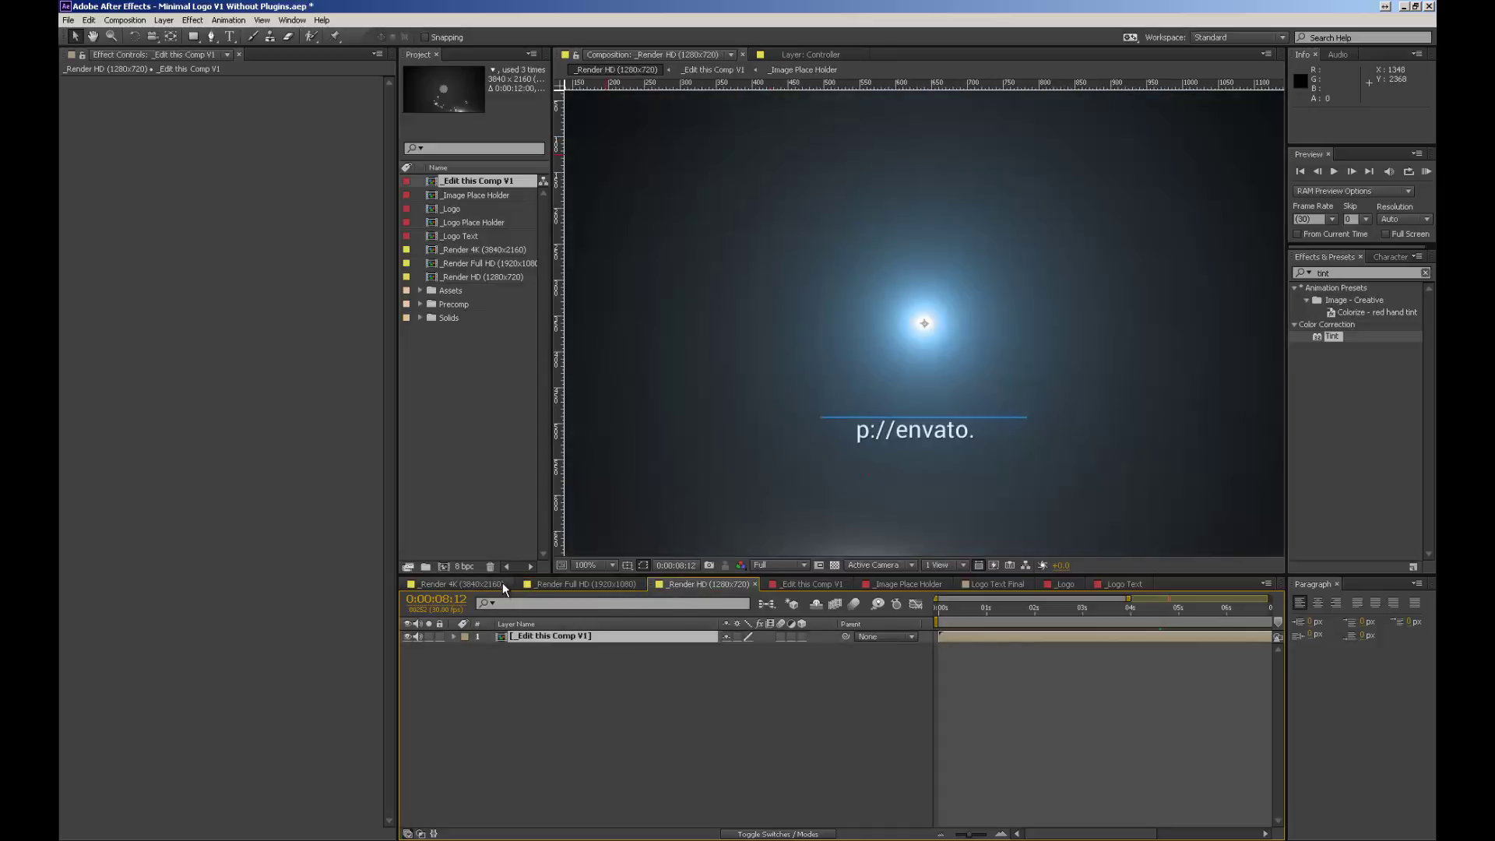
pyautogui.click(489, 583)
pyautogui.click(572, 584)
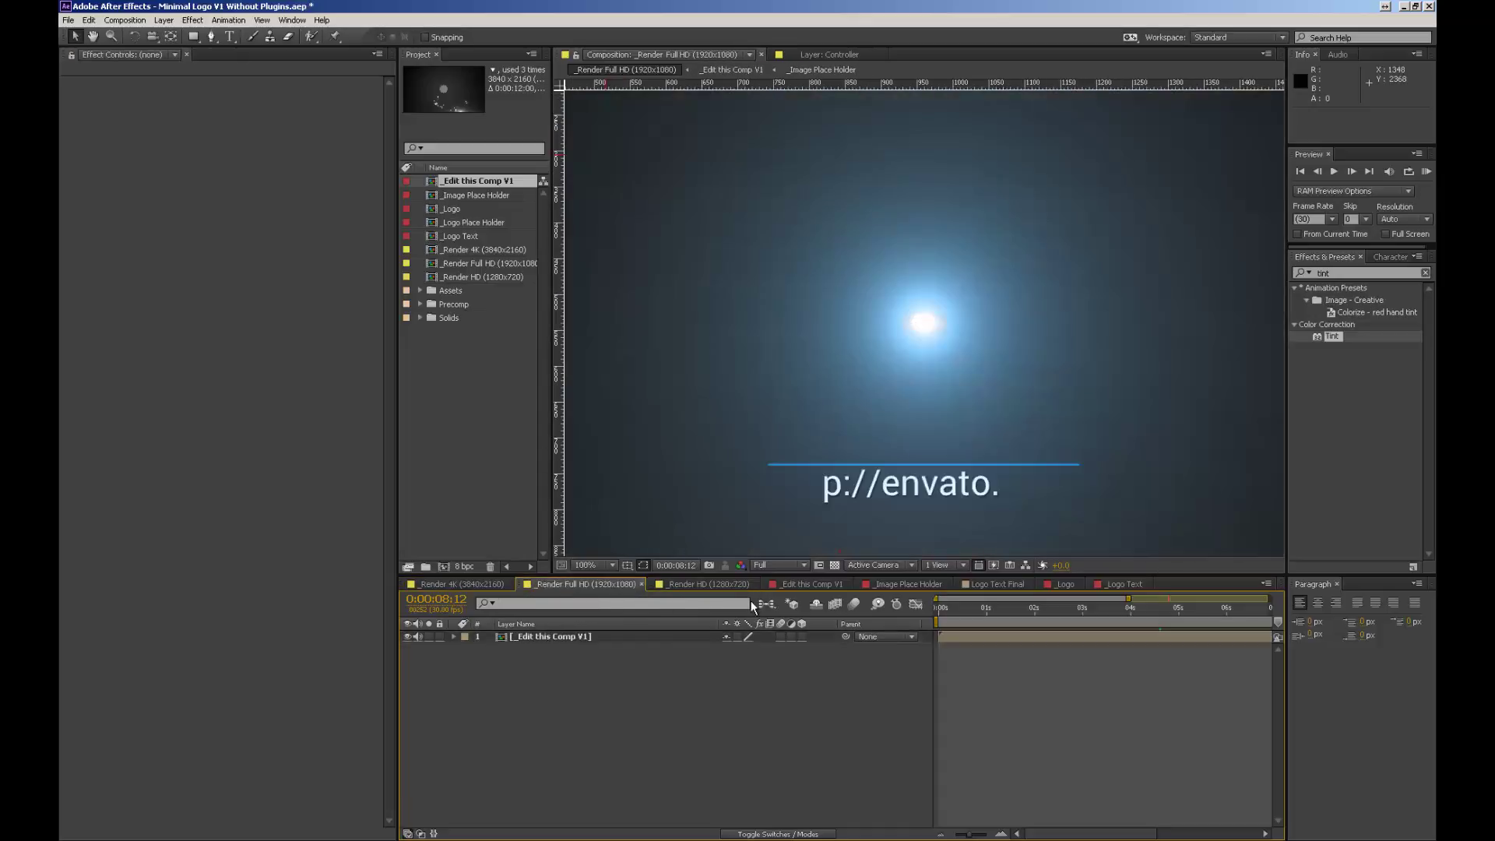
pyautogui.click(715, 585)
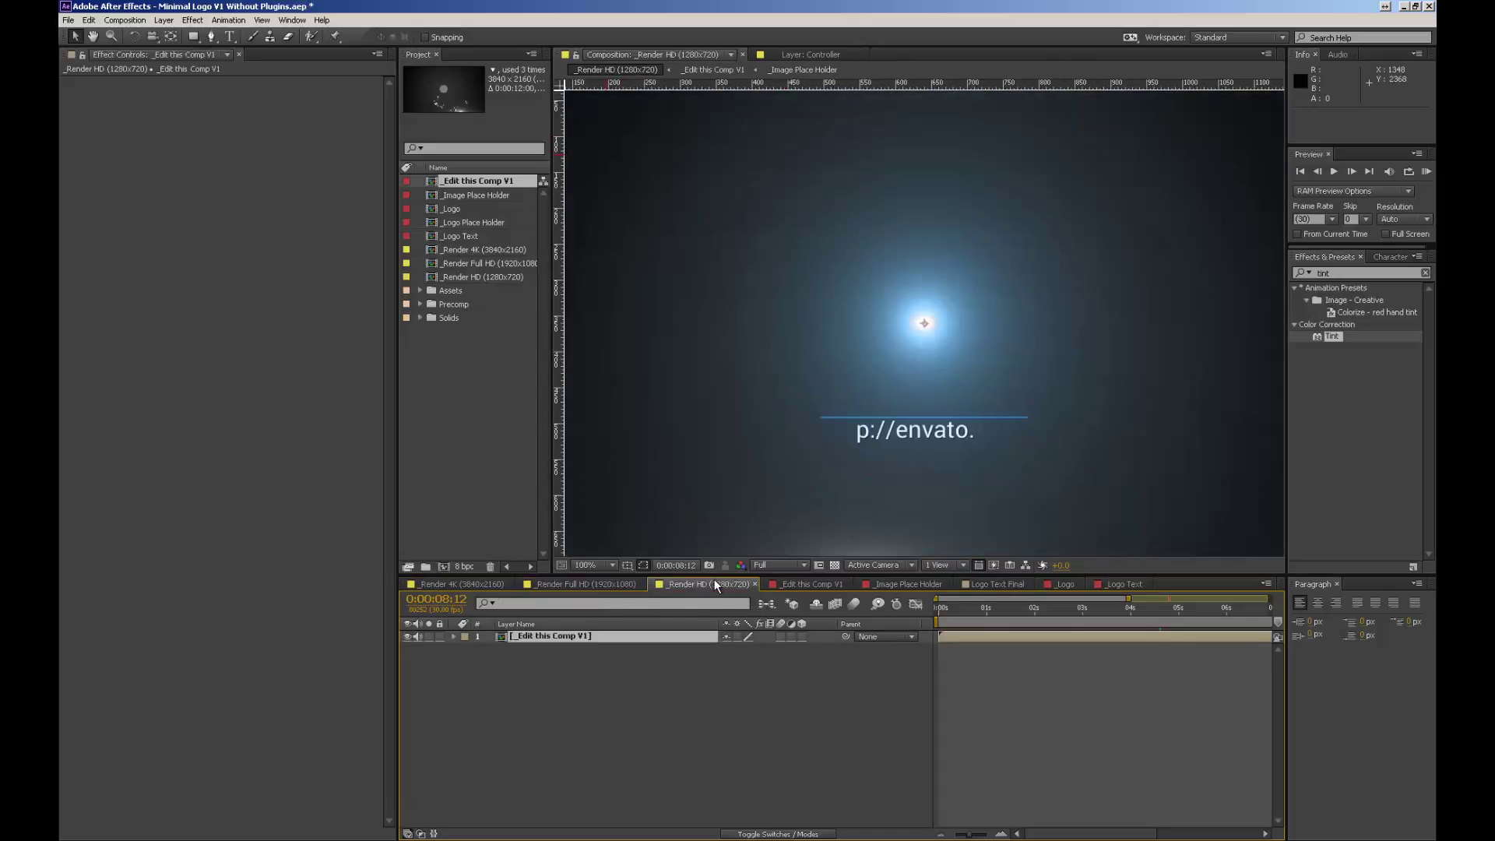
# Step: In _Edit this Comp V1, review the Controller's effects and lock the Mouse Pointer Rotation Controller and Mouse Controller layers
pyautogui.click(812, 584)
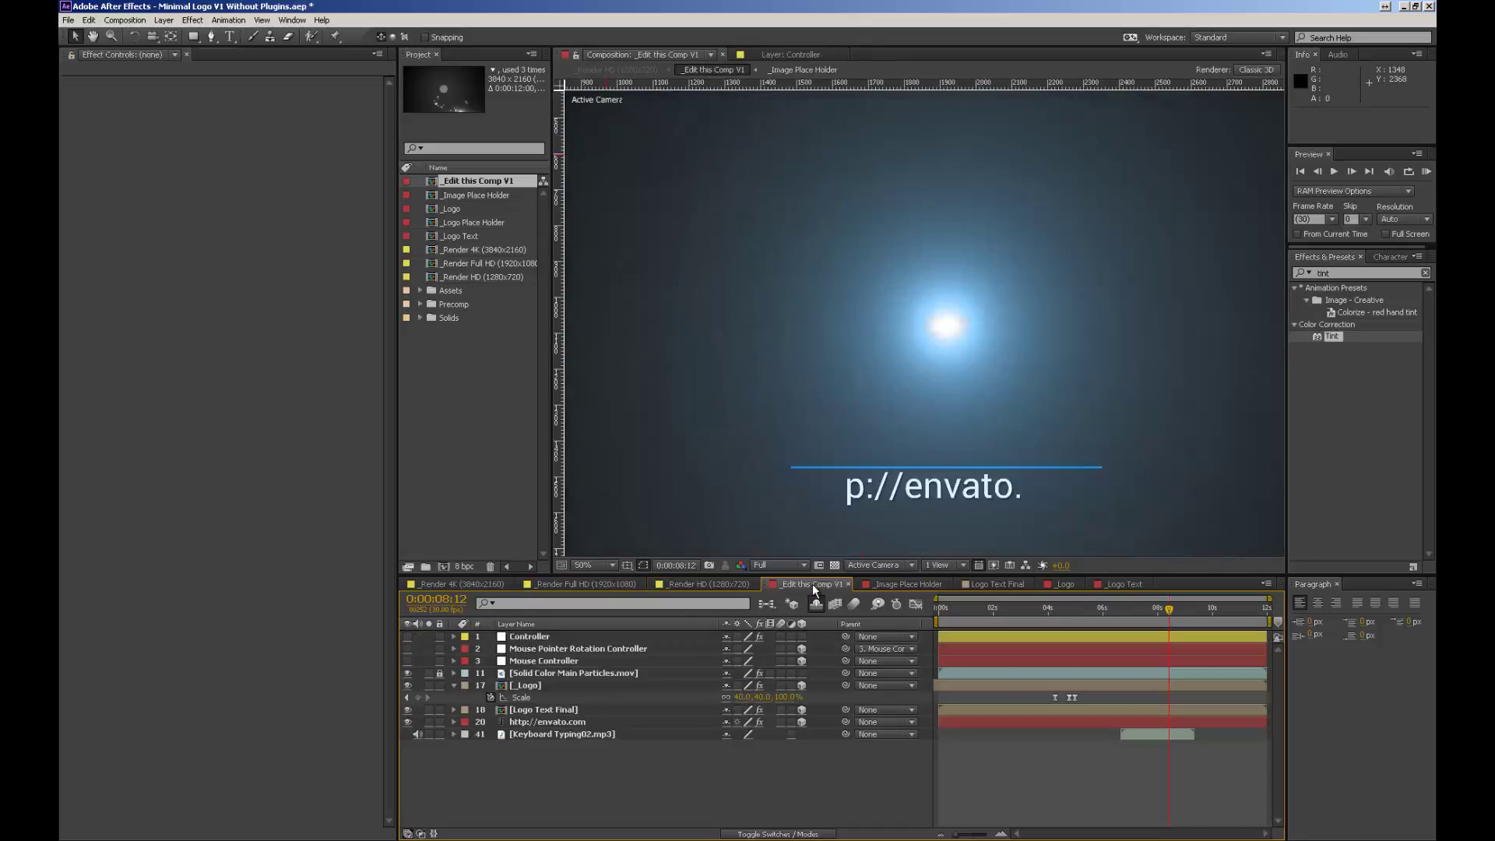
pyautogui.click(534, 635)
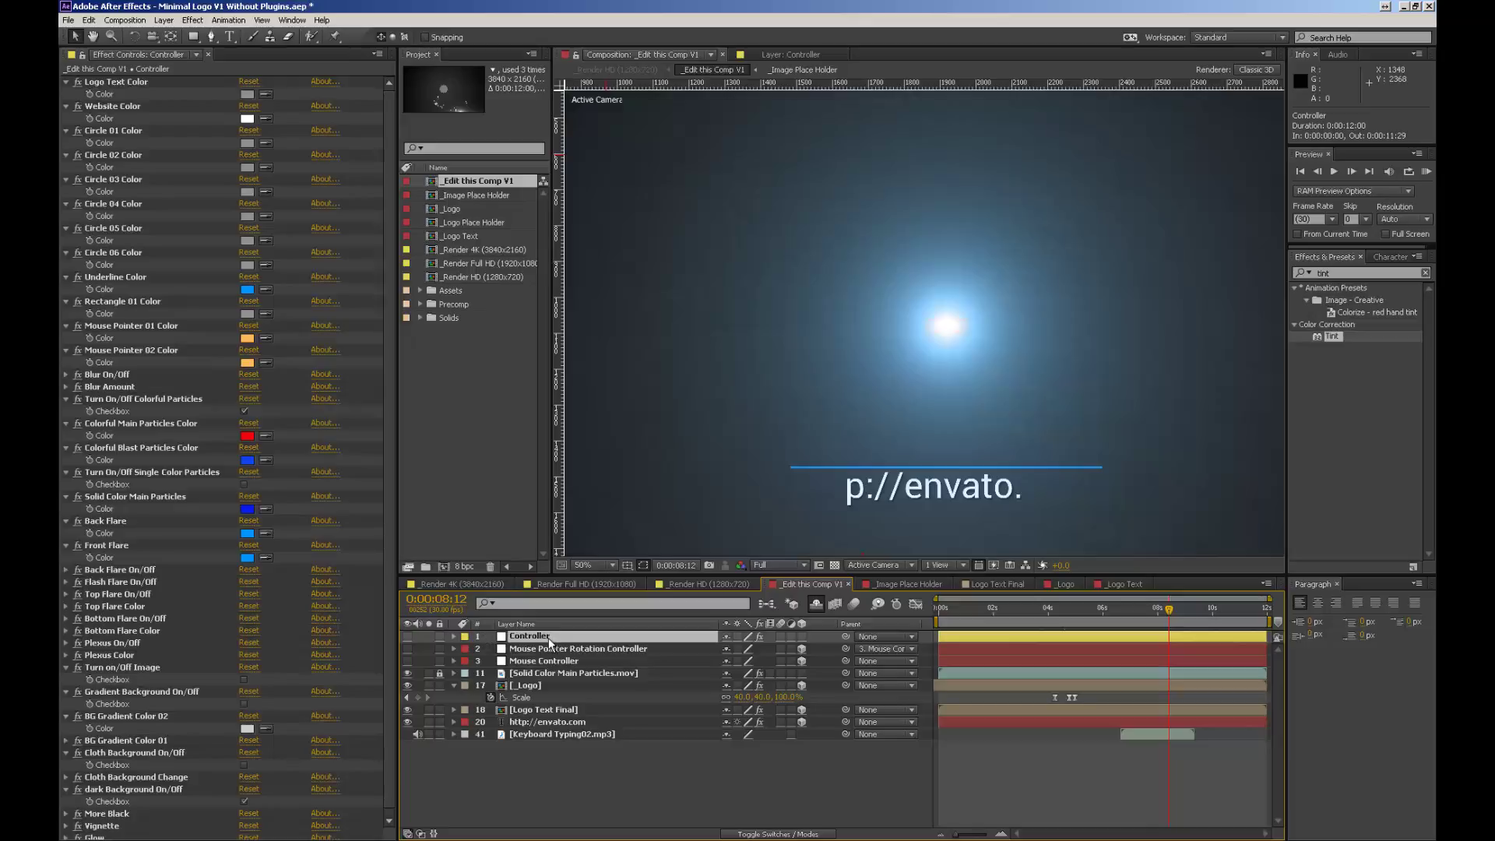
pyautogui.scroll(-1, 192, 650)
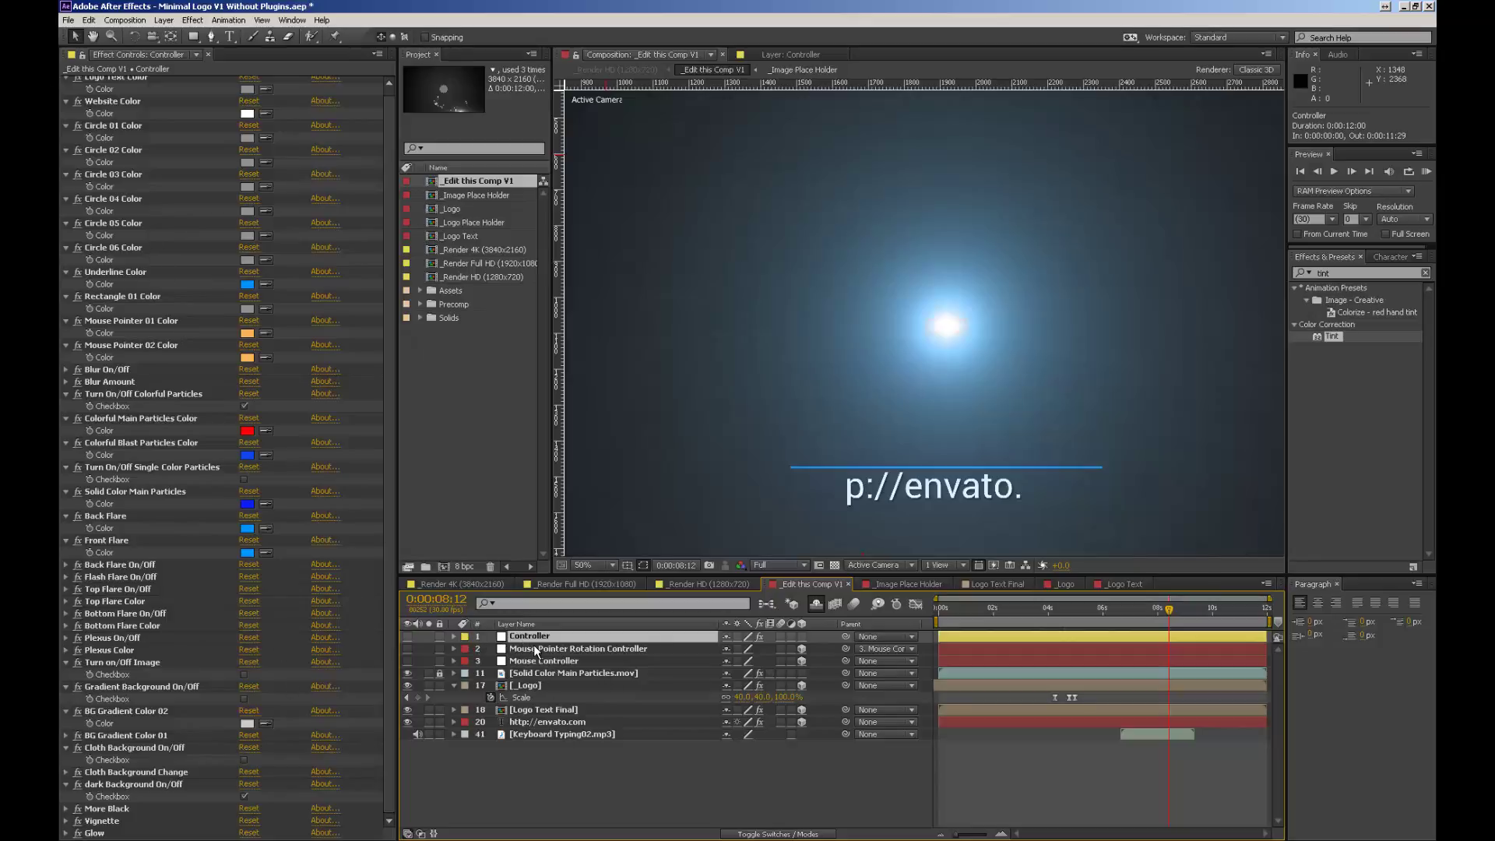
pyautogui.click(436, 656)
pyautogui.click(440, 661)
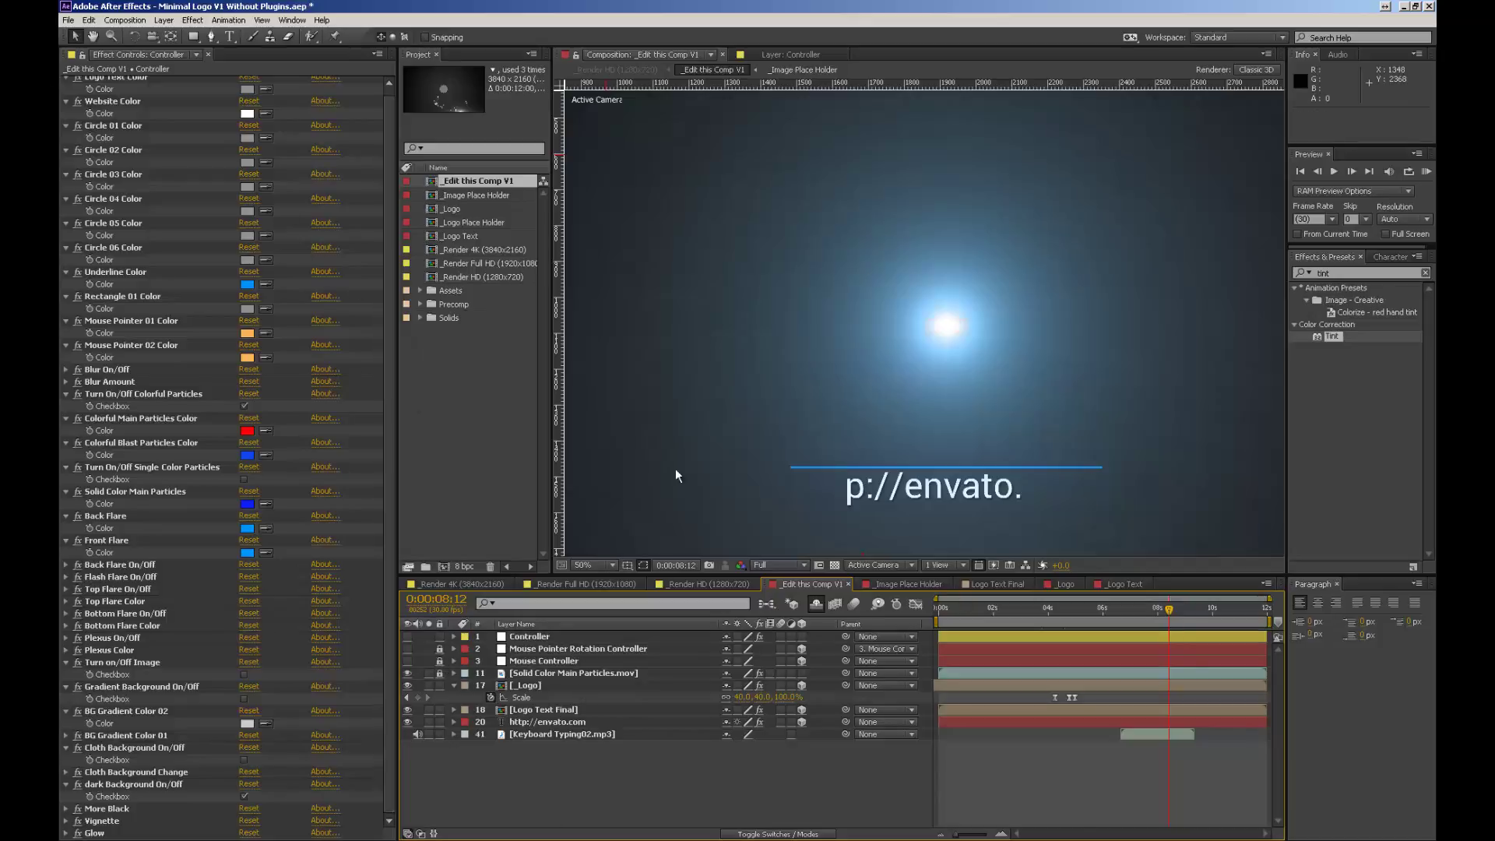
# Step: Open the recent project Minimal Logo V1 Plugins.aep without saving the current project, and select its _Edit this Comp V1 layer
pyautogui.click(68, 21)
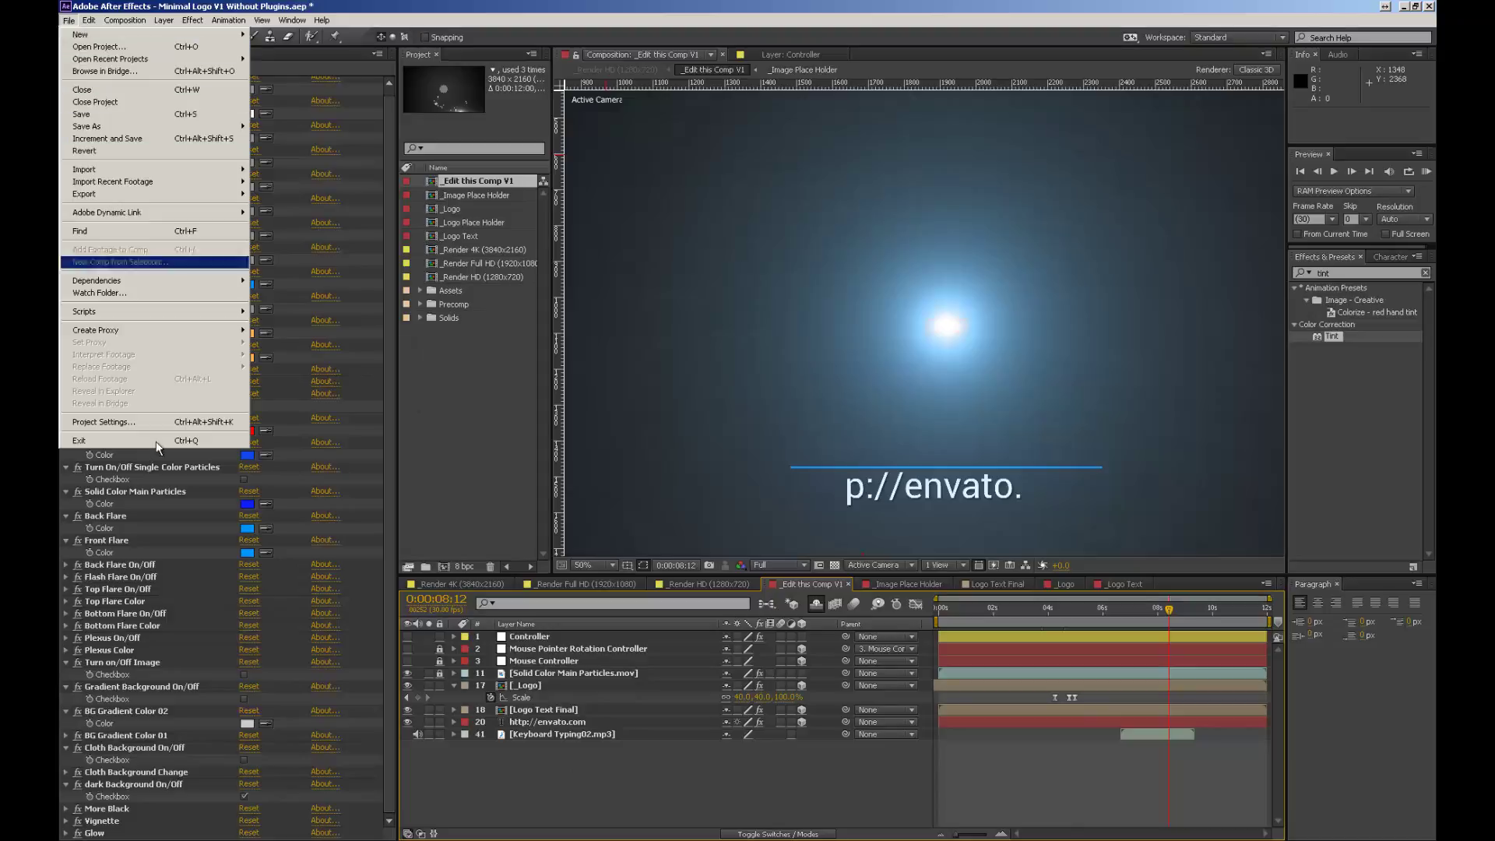
pyautogui.click(282, 822)
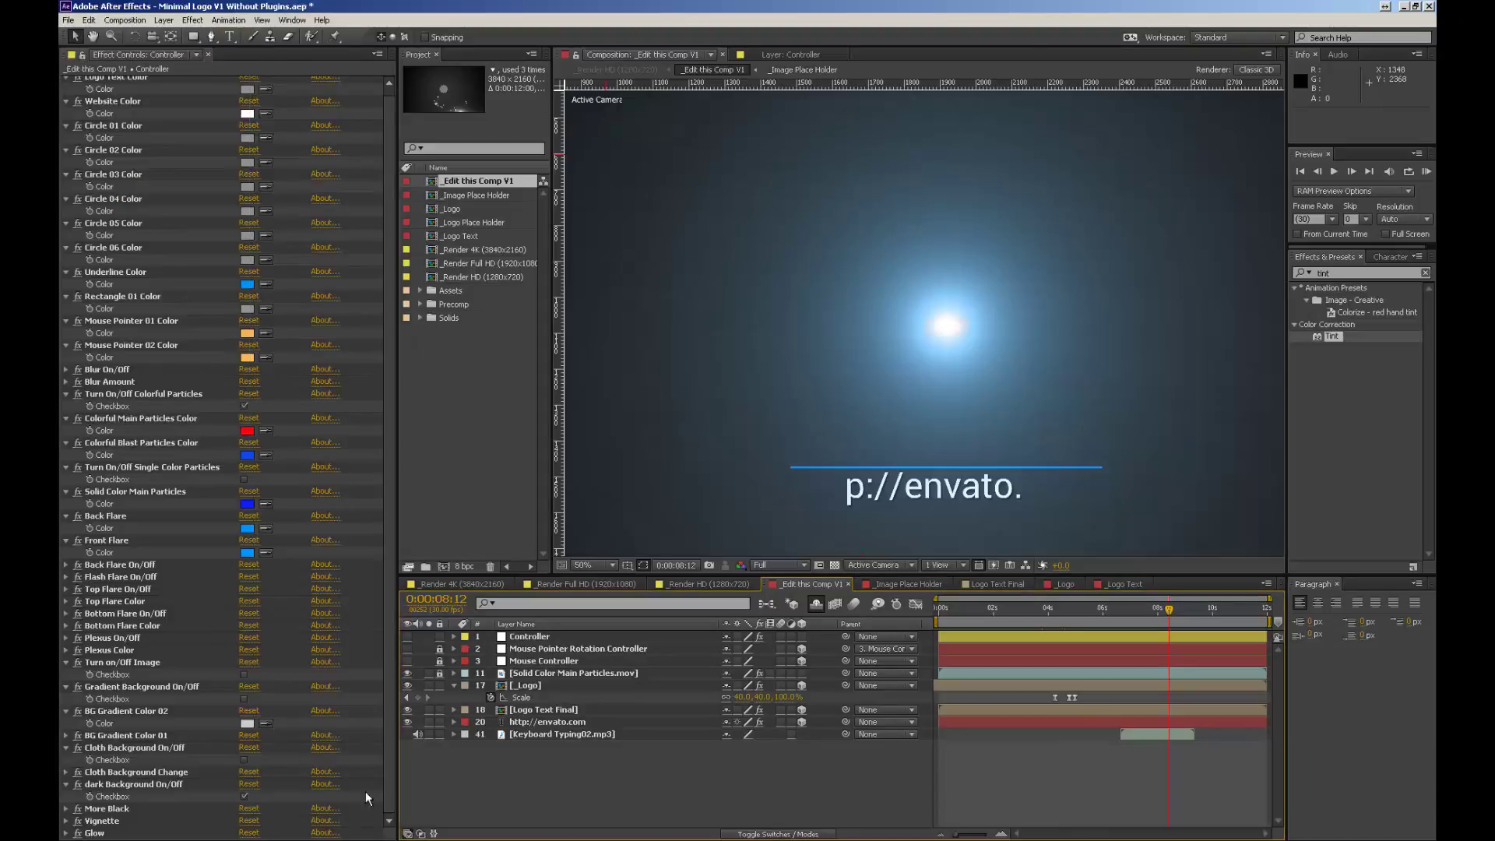
pyautogui.click(68, 21)
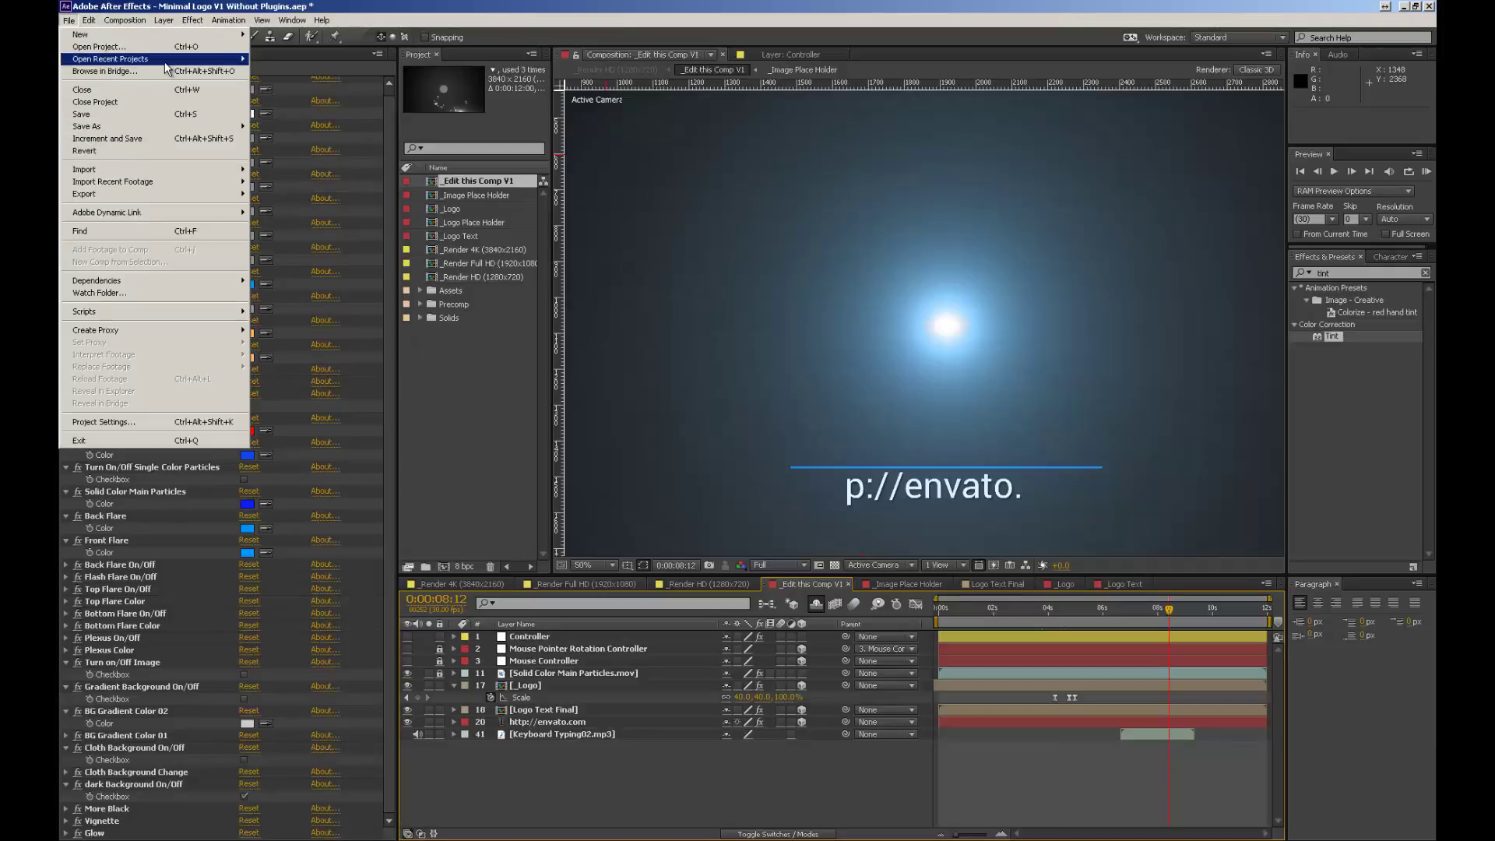
pyautogui.moveTo(167, 60)
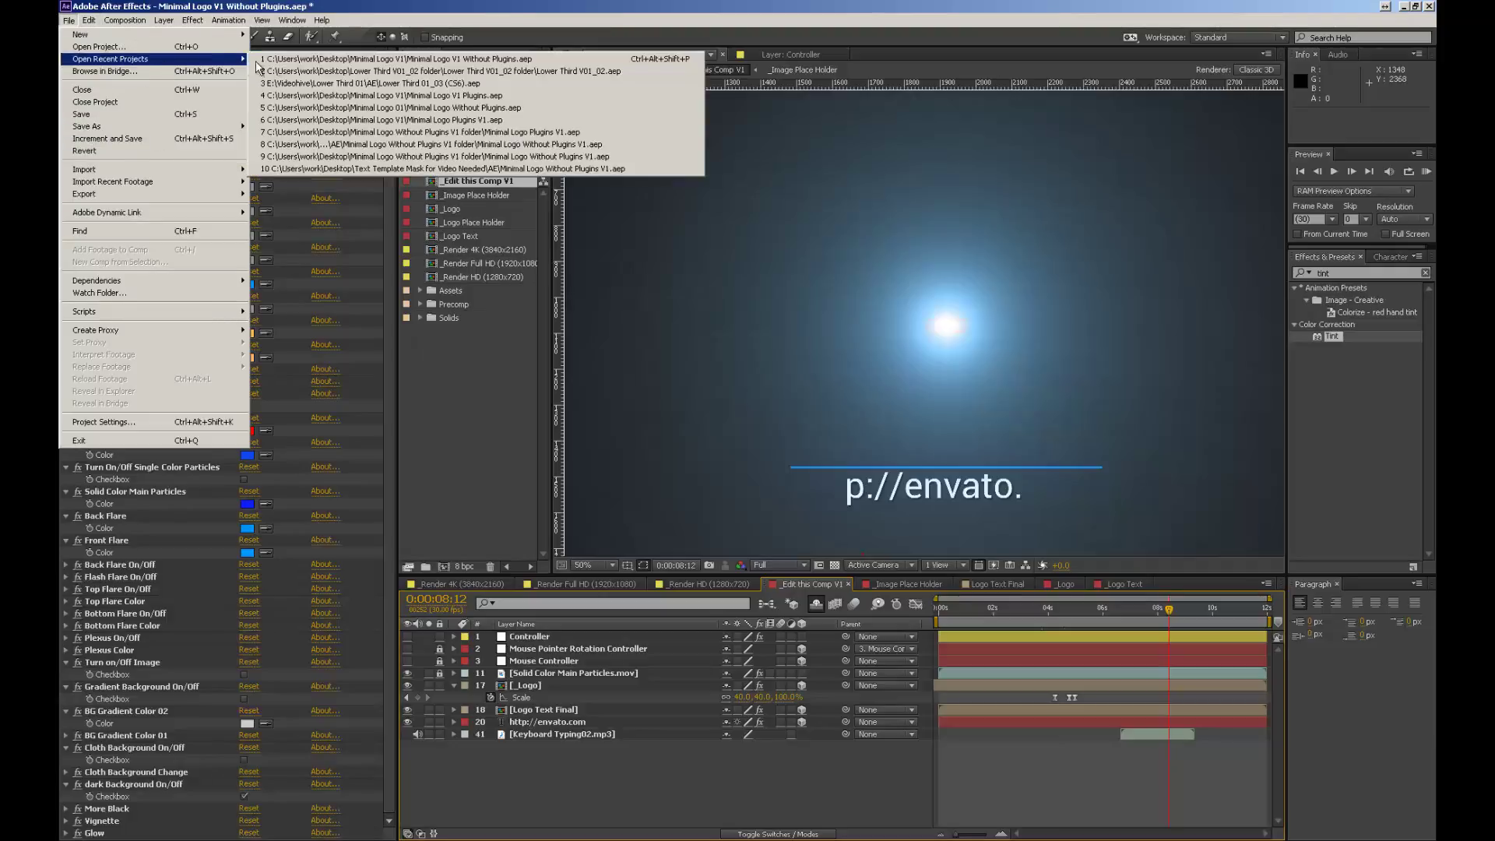
pyautogui.click(379, 95)
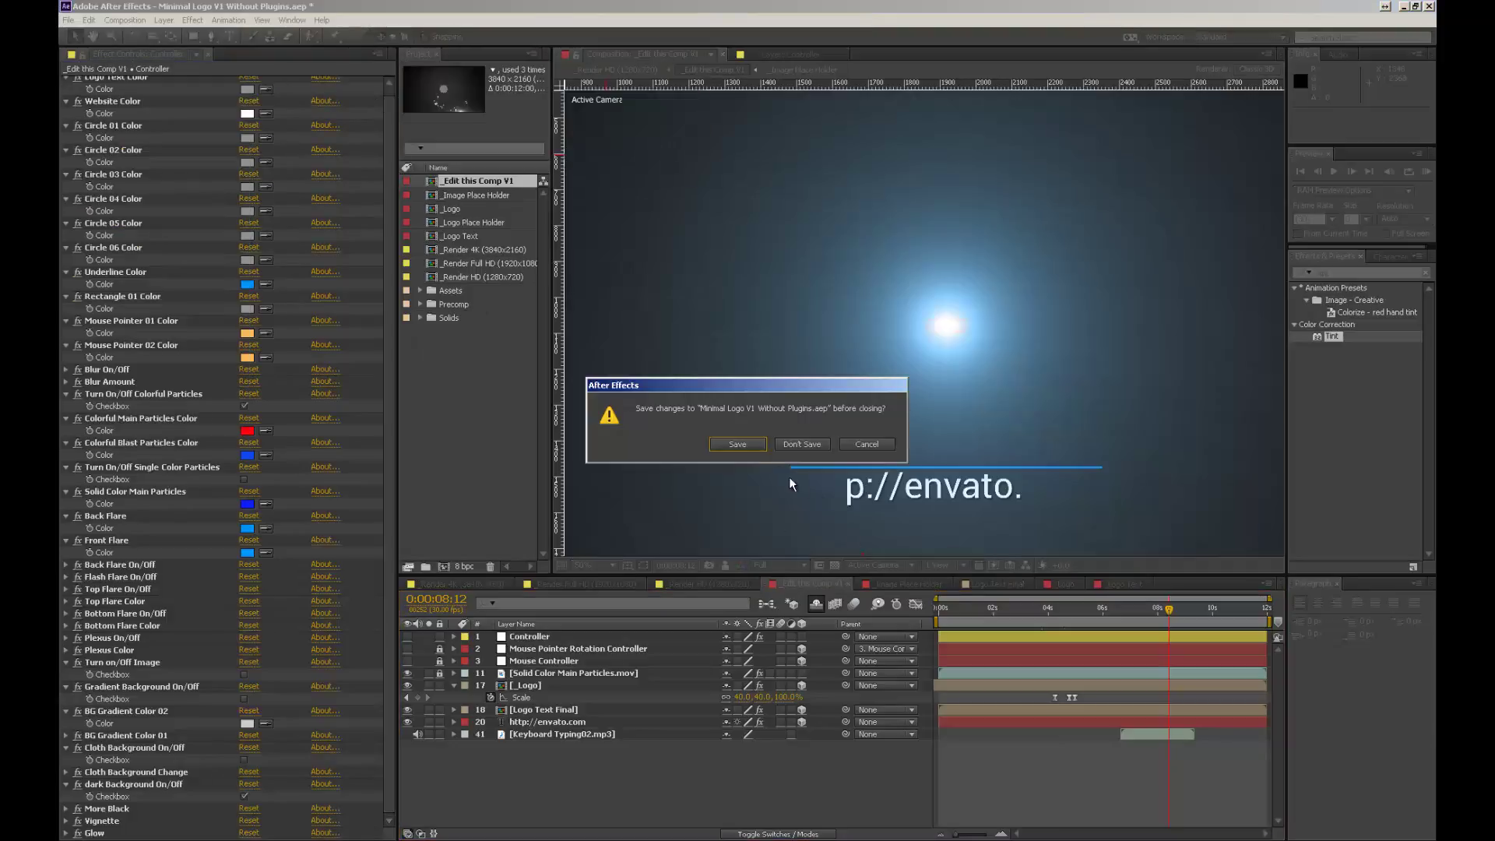
pyautogui.click(795, 445)
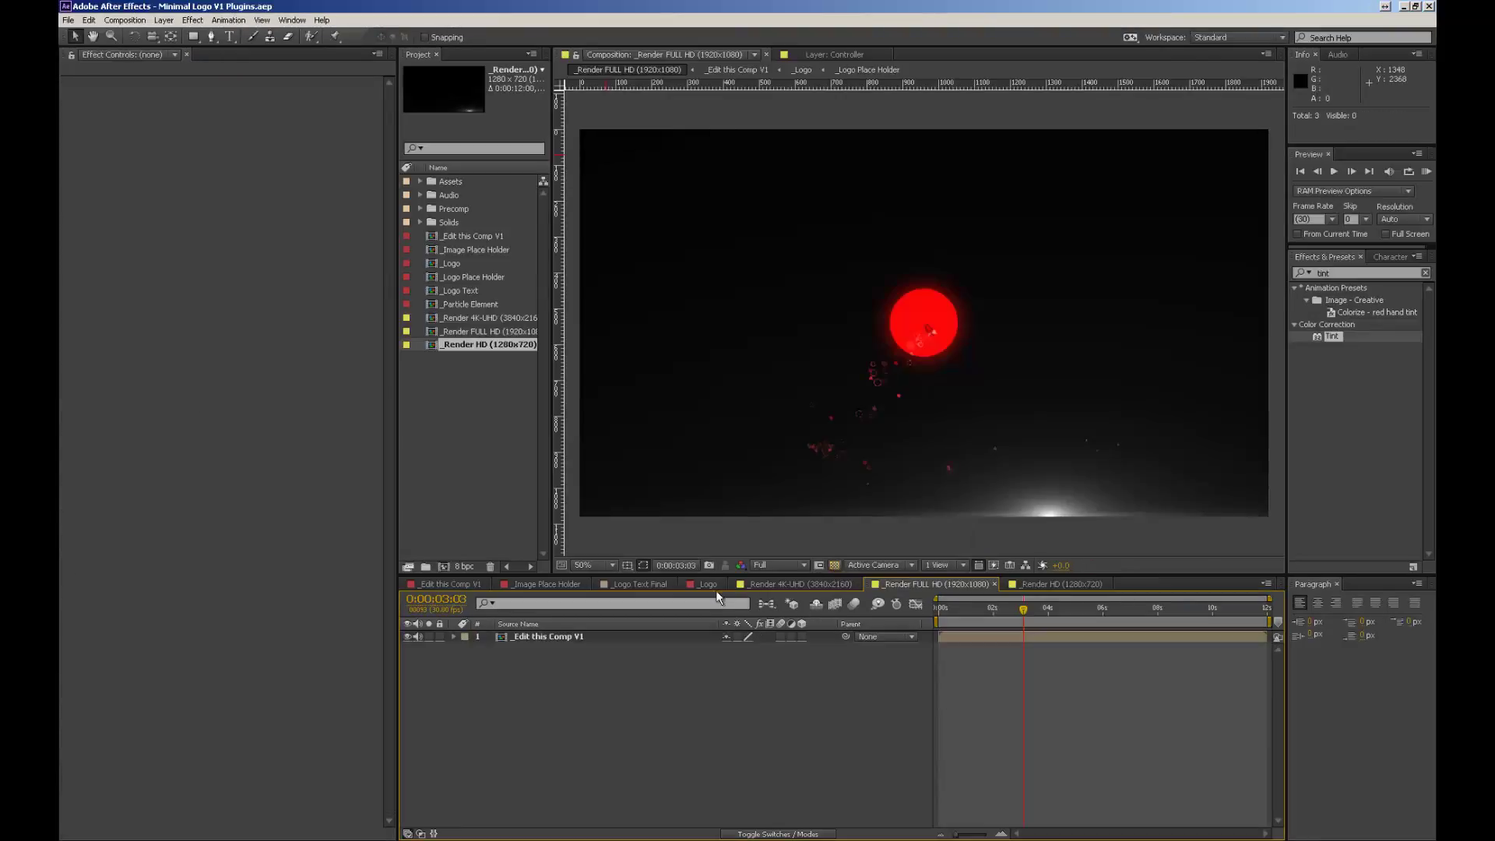
pyautogui.click(561, 635)
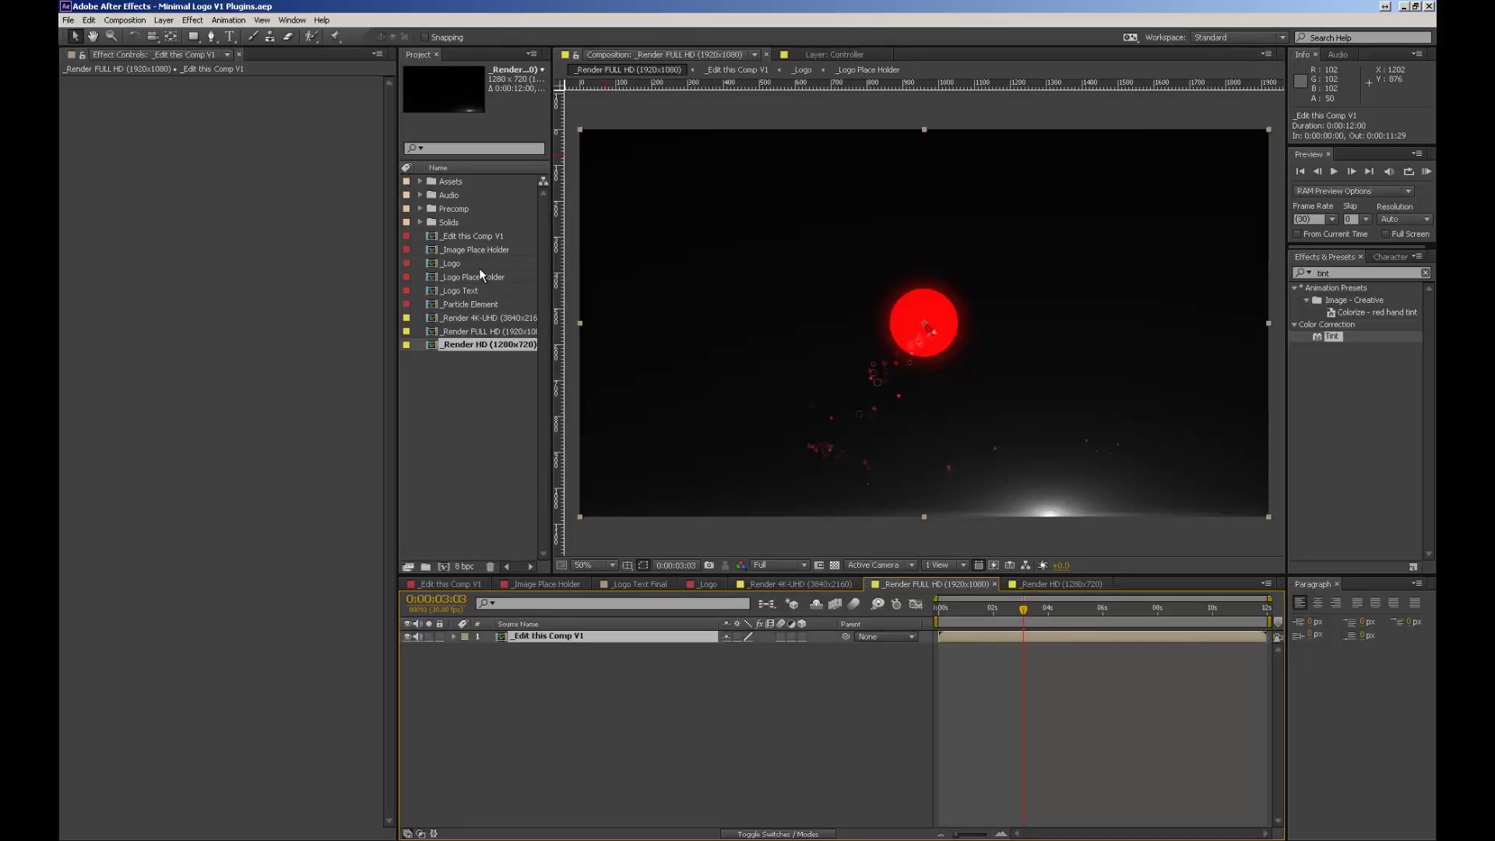
# Step: Open the _Edit this Comp V1 composition, reveal its hidden shy layers, and look through the full layer list
pyautogui.click(469, 375)
pyautogui.doubleClick(483, 235)
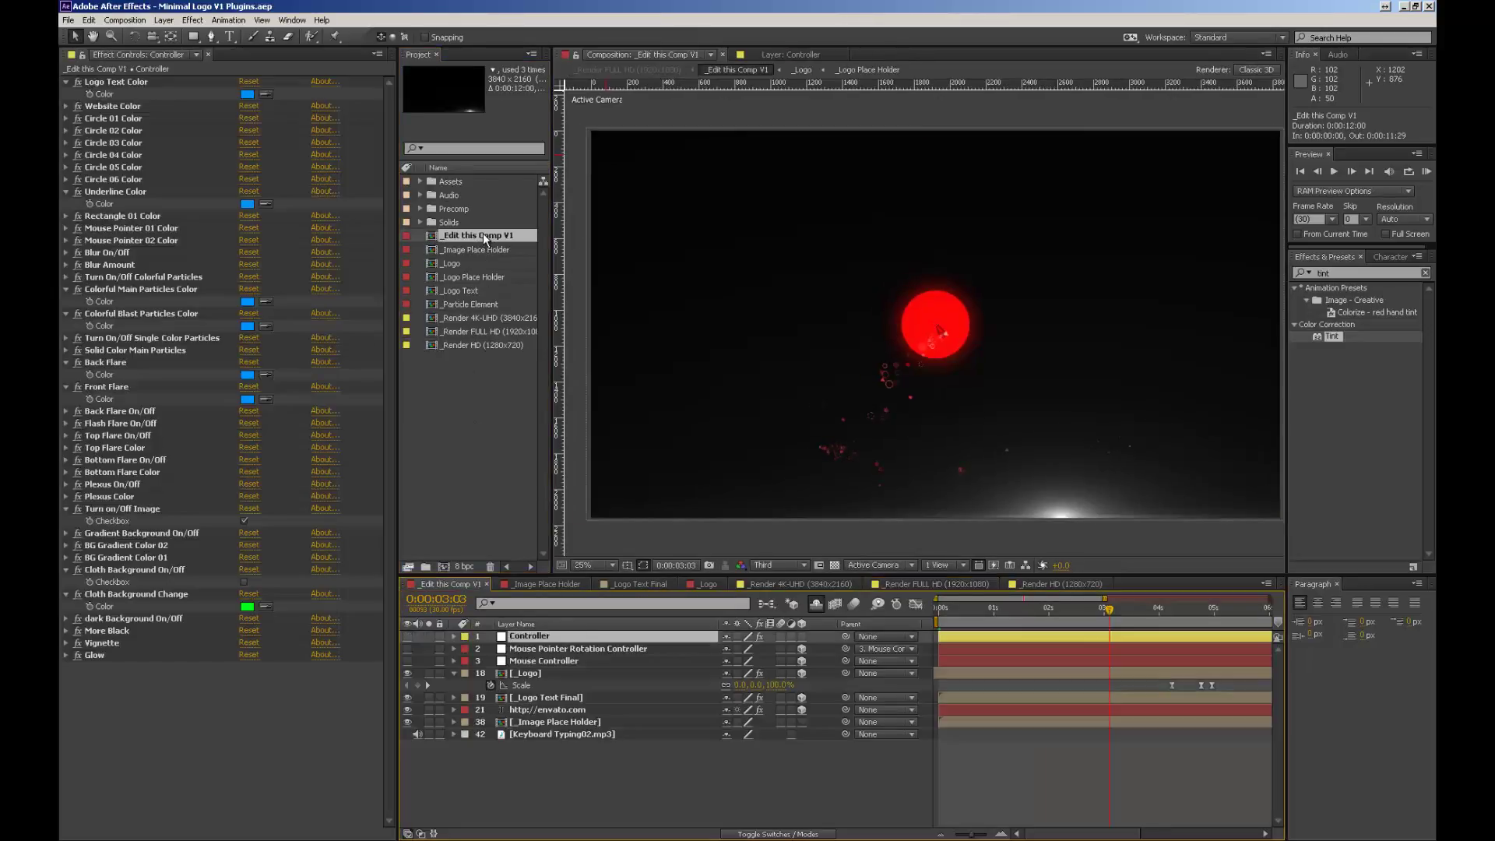
pyautogui.click(814, 605)
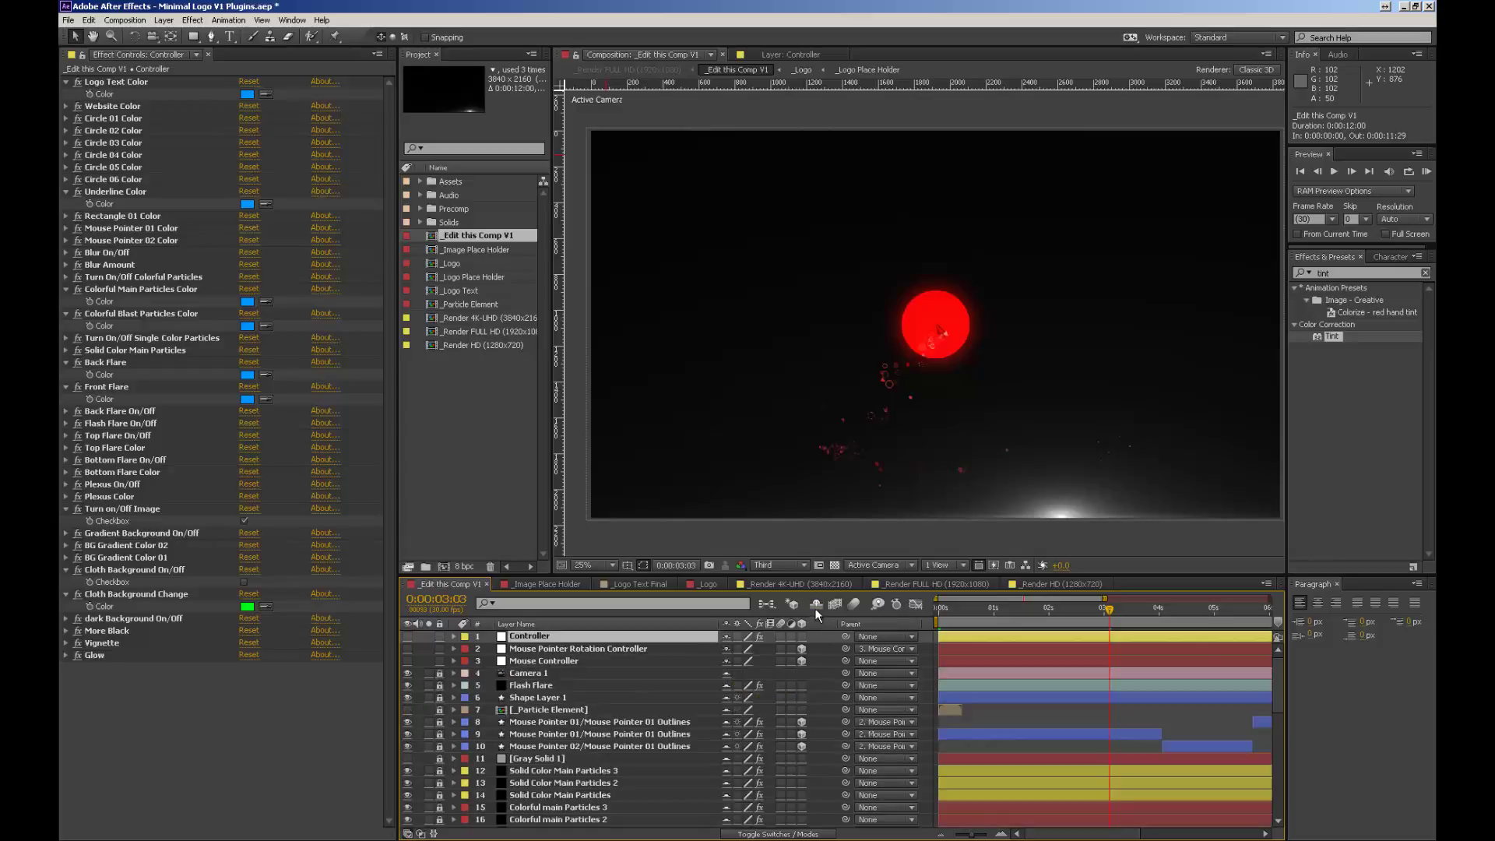
pyautogui.scroll(-5, 592, 715)
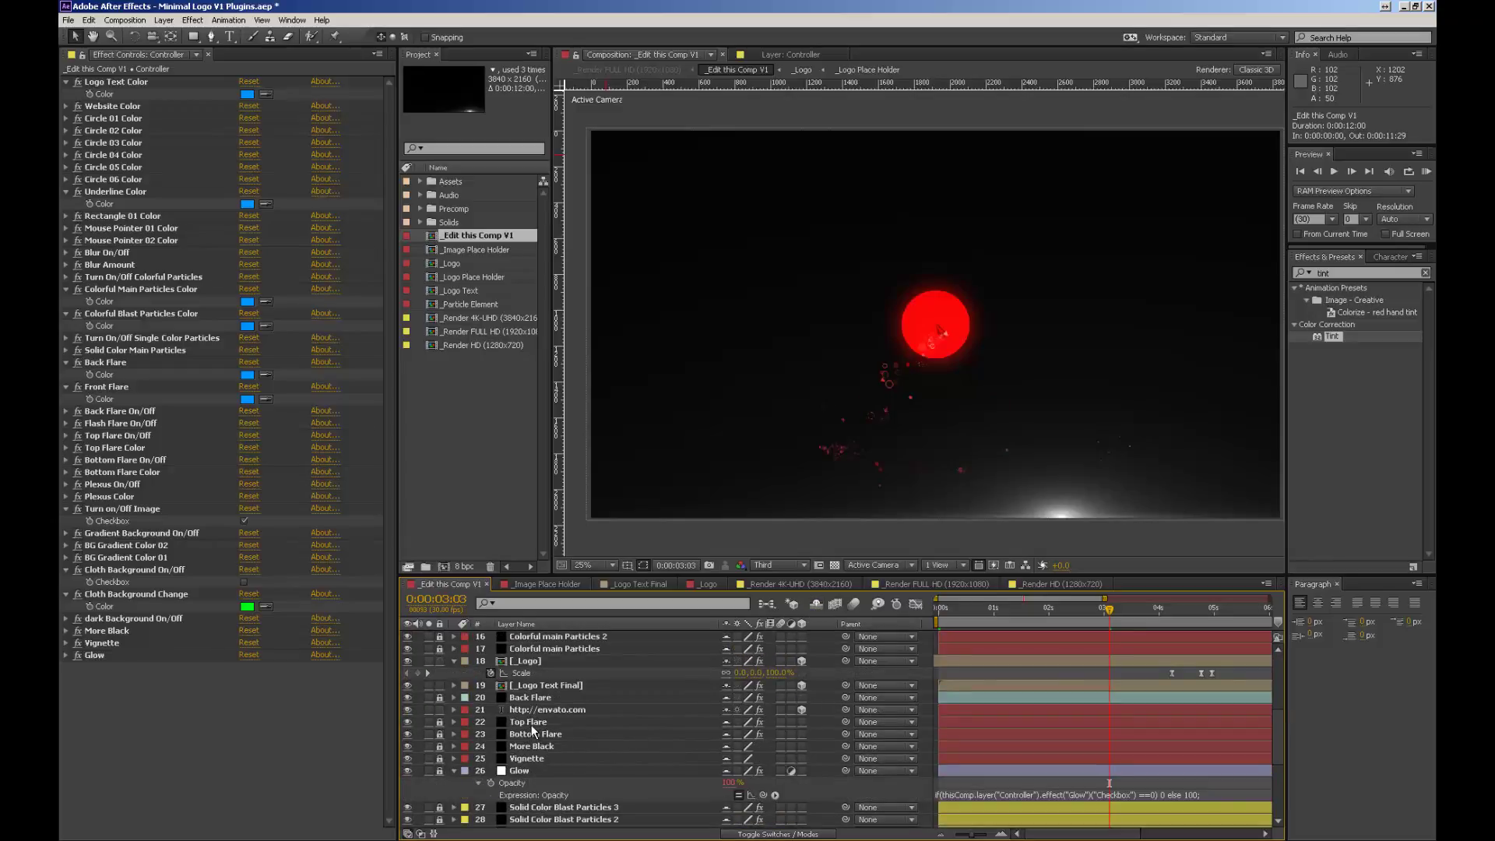
pyautogui.scroll(5, 531, 727)
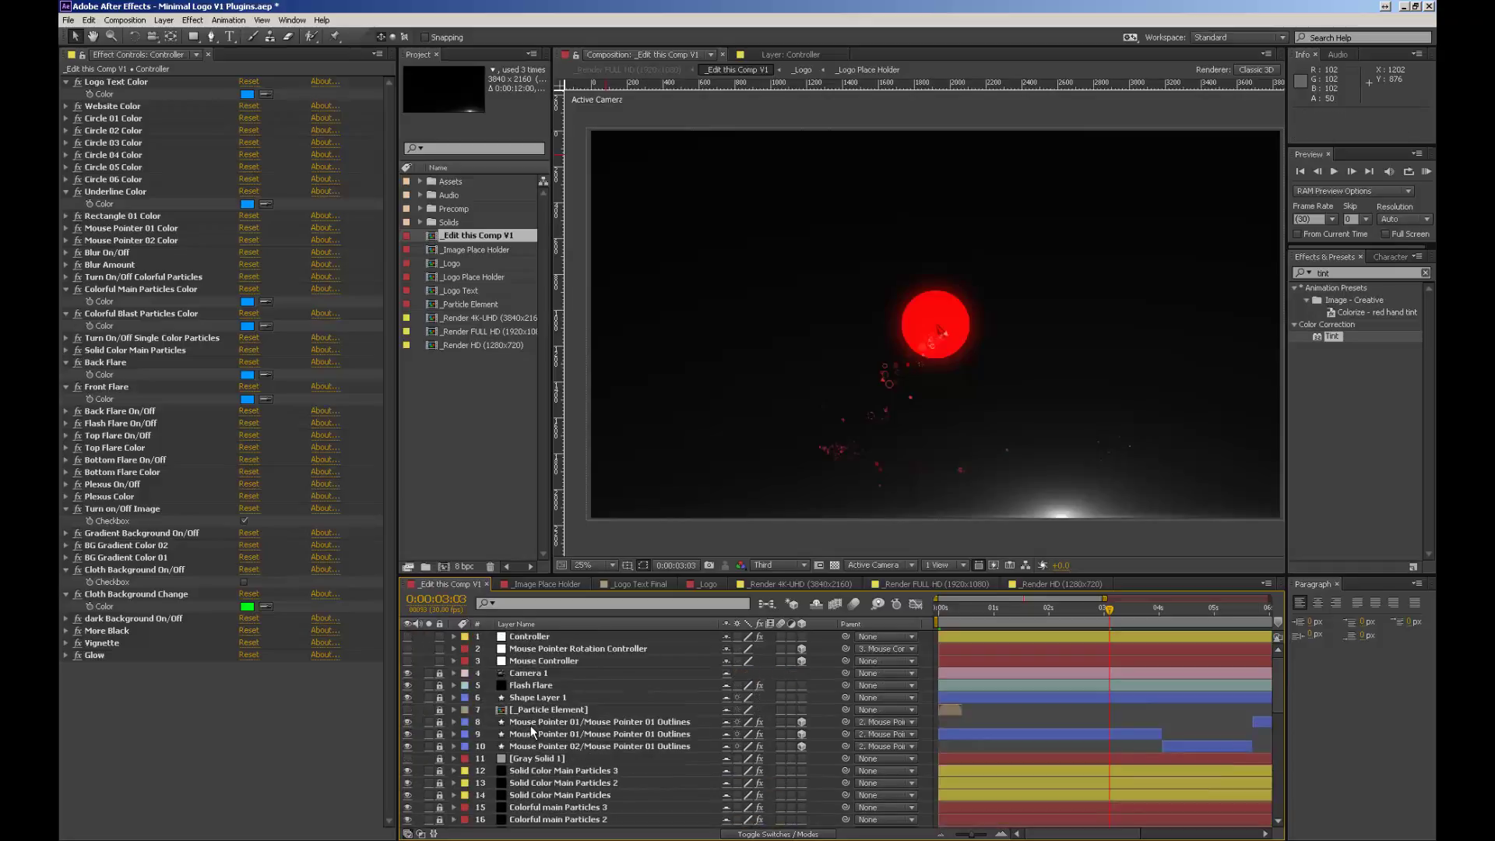
# Step: Review the plugin effects on the Flash Flare and Solid Color Main Particles 3 layers, locking each layer again after viewing
pyautogui.click(441, 685)
pyautogui.click(515, 685)
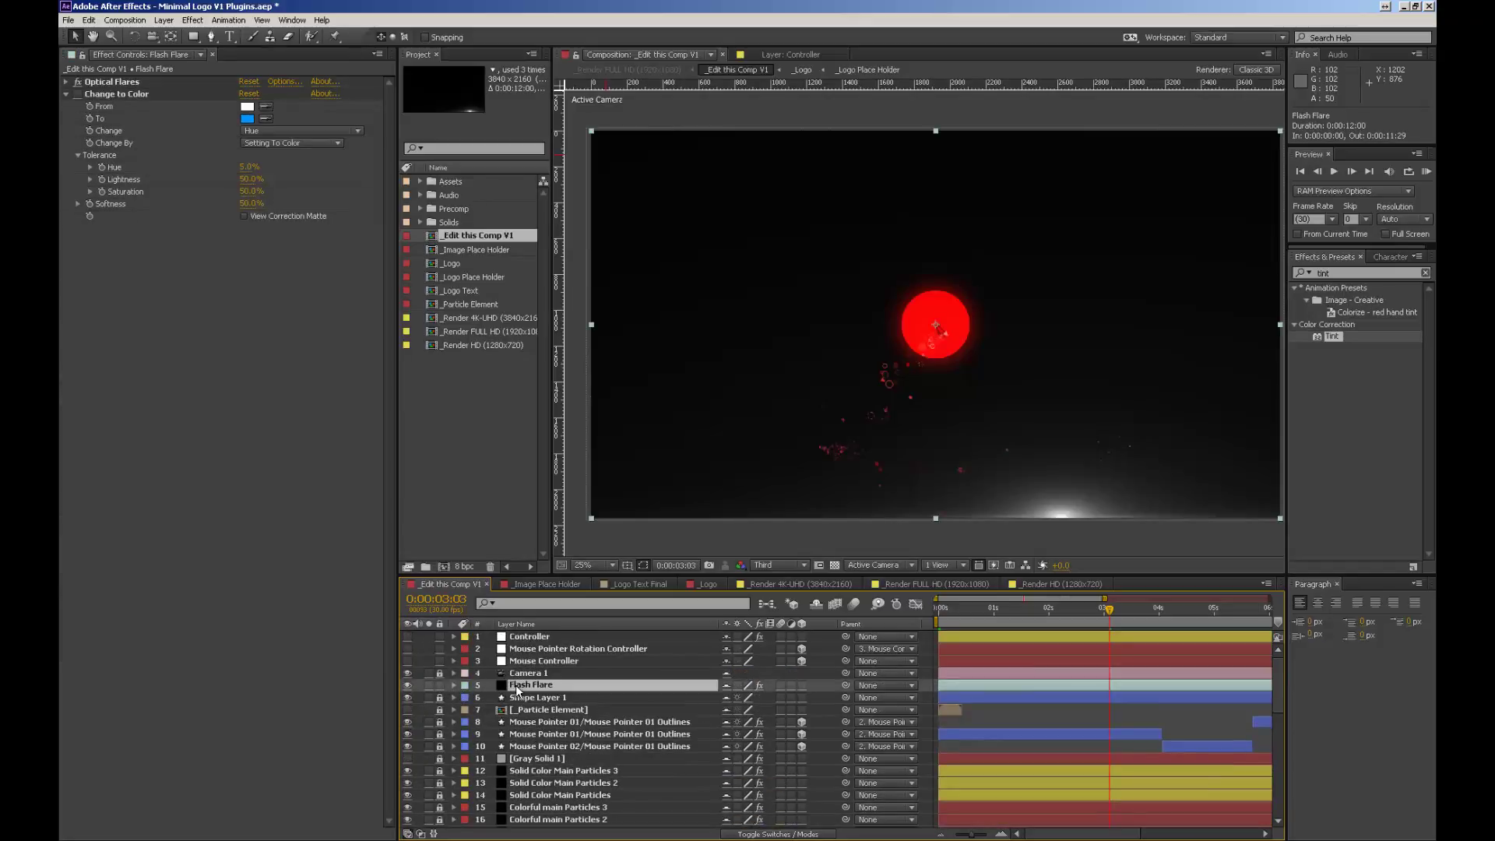
pyautogui.click(440, 685)
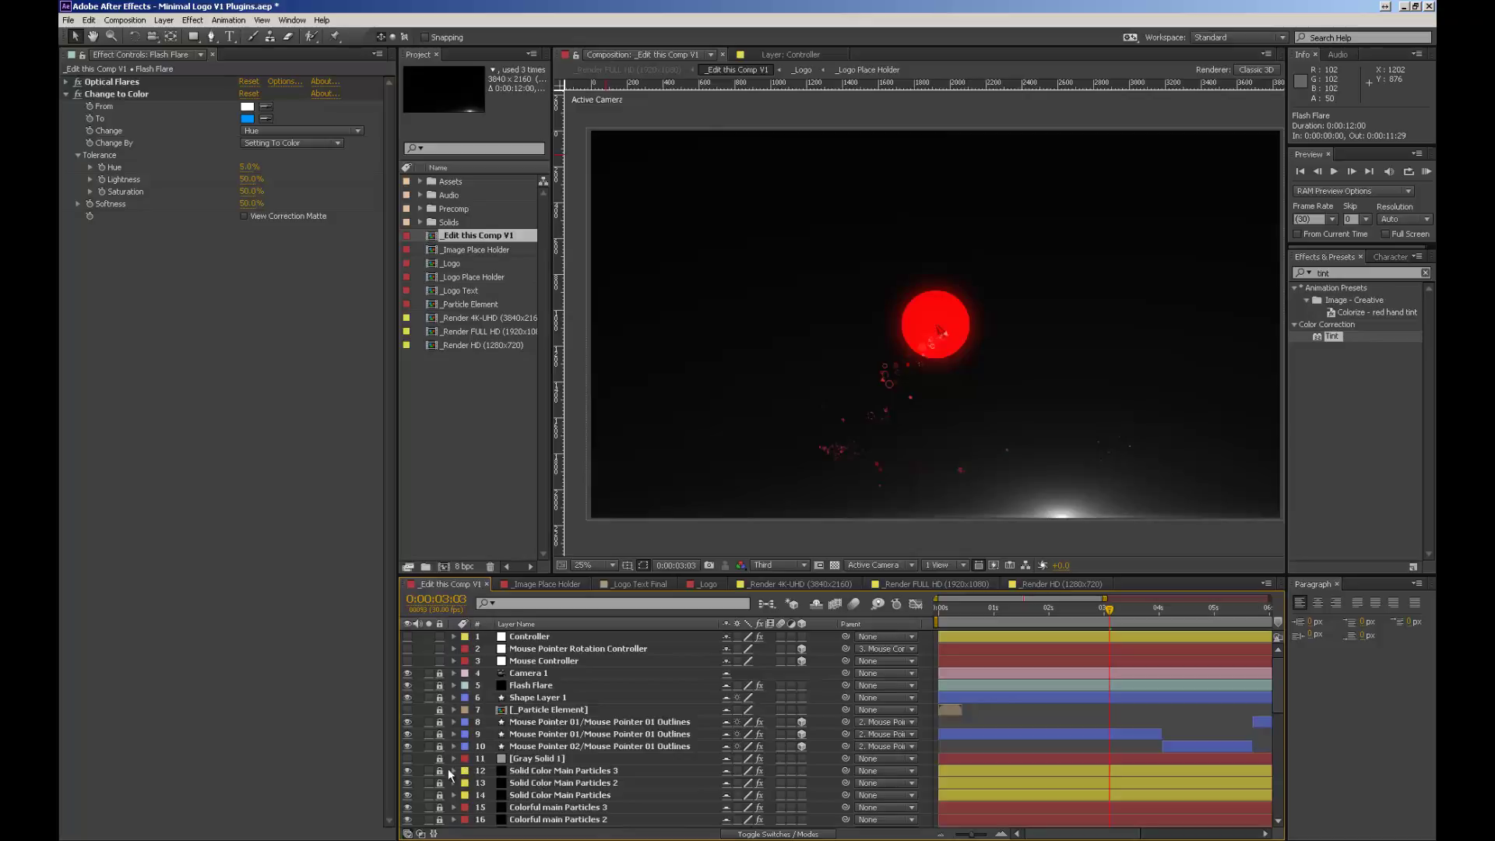
pyautogui.click(530, 771)
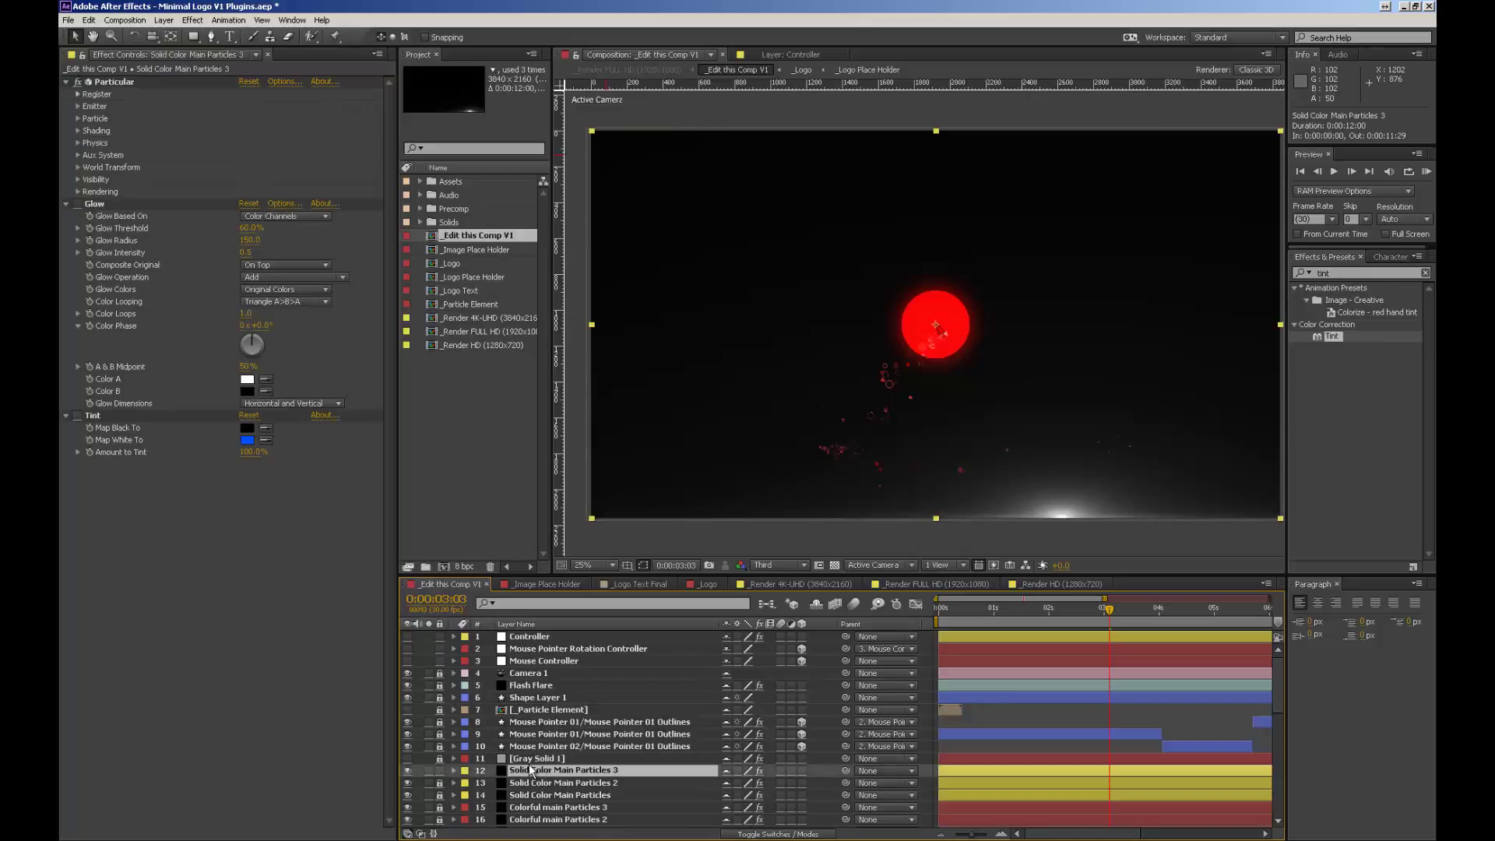
pyautogui.click(438, 771)
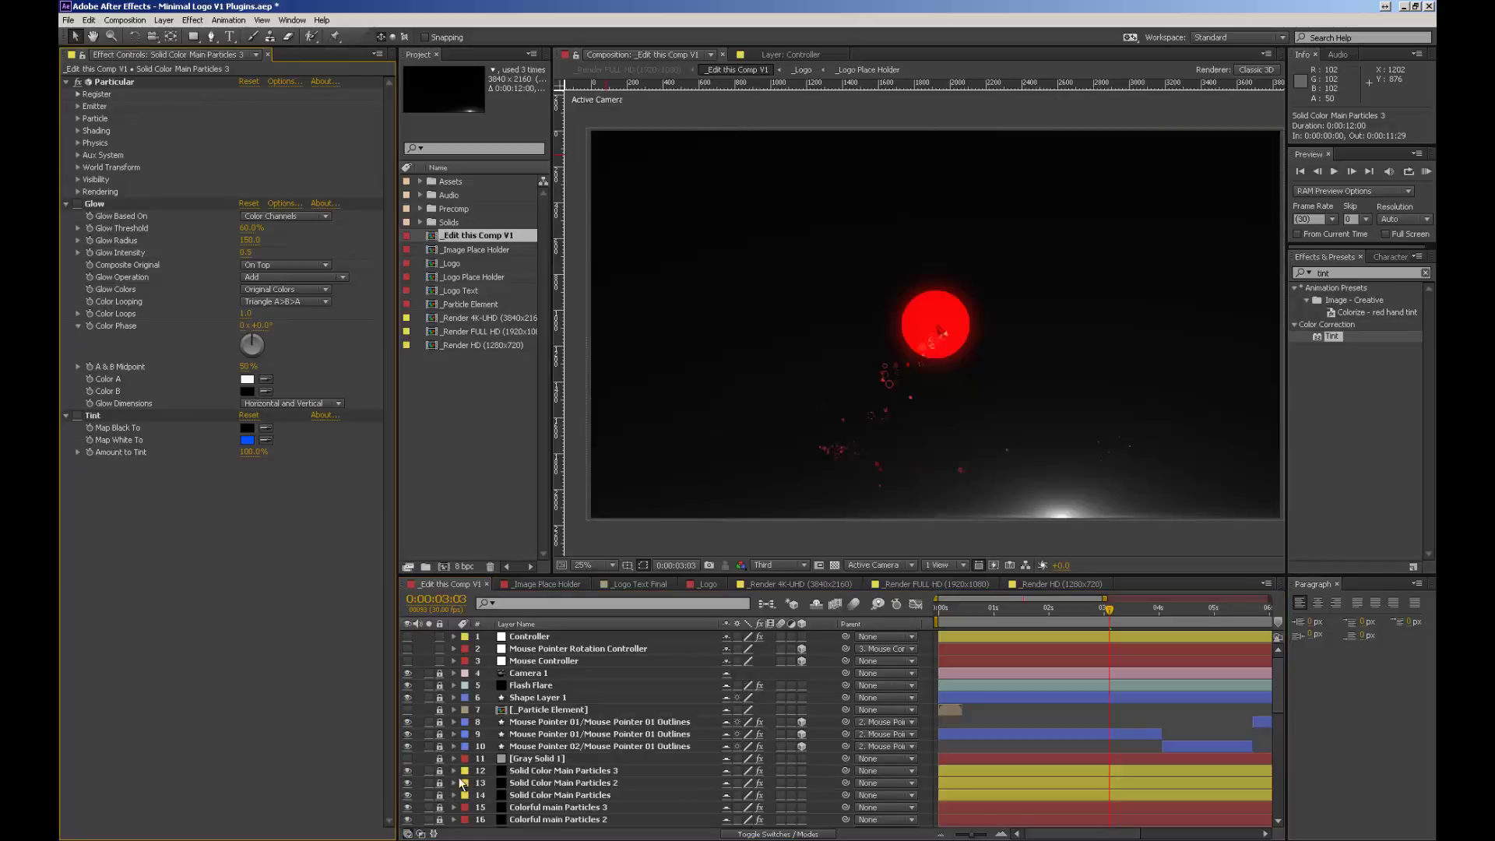
# Step: Unlock the Colorful main Particles 3 layer and review its effects alongside those of the Controller layer
pyautogui.scroll(-3, 536, 788)
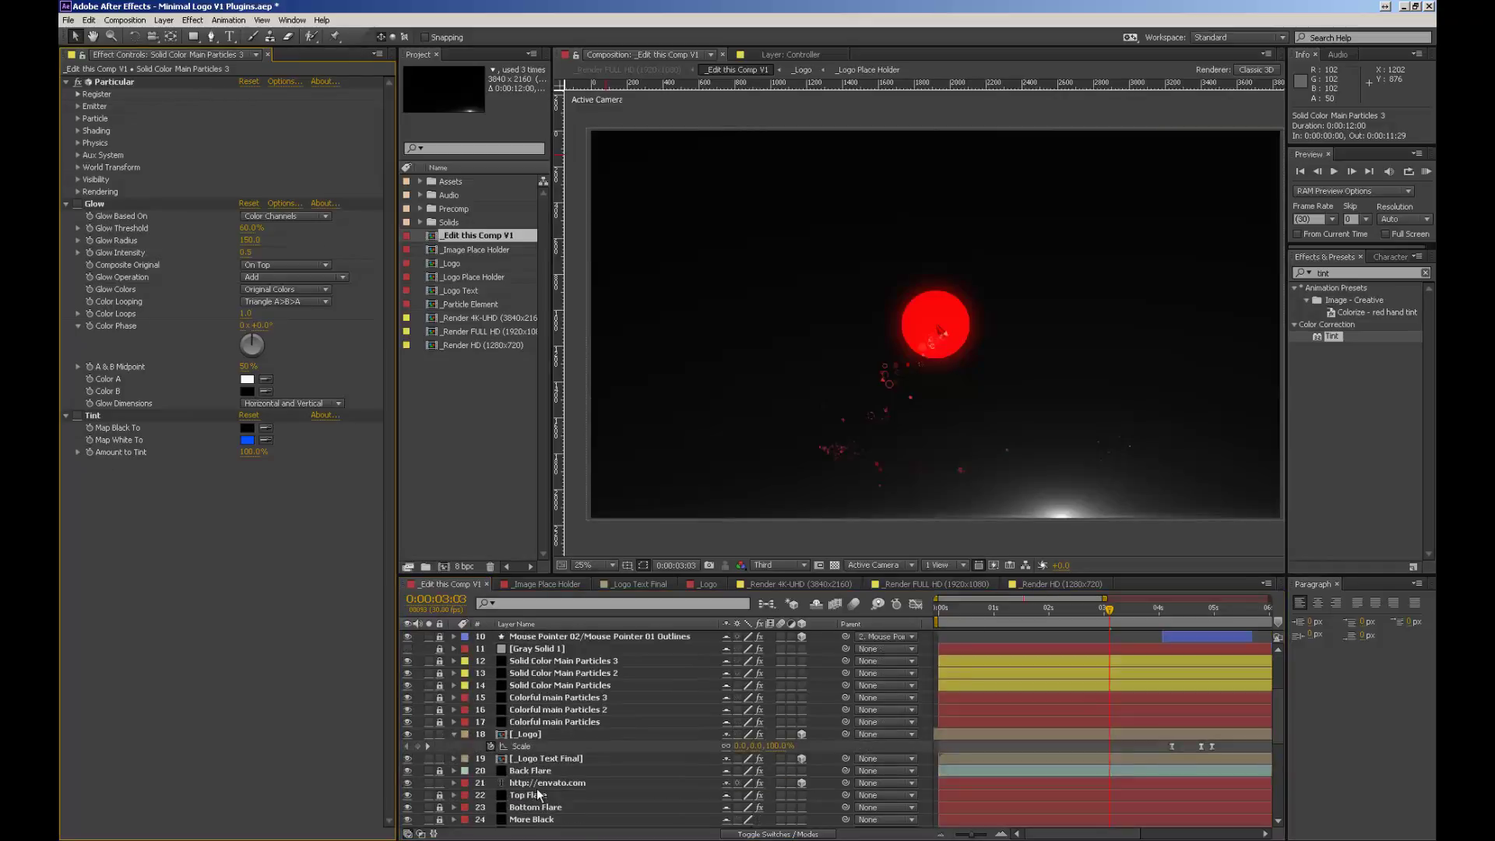
pyautogui.click(441, 696)
pyautogui.click(529, 701)
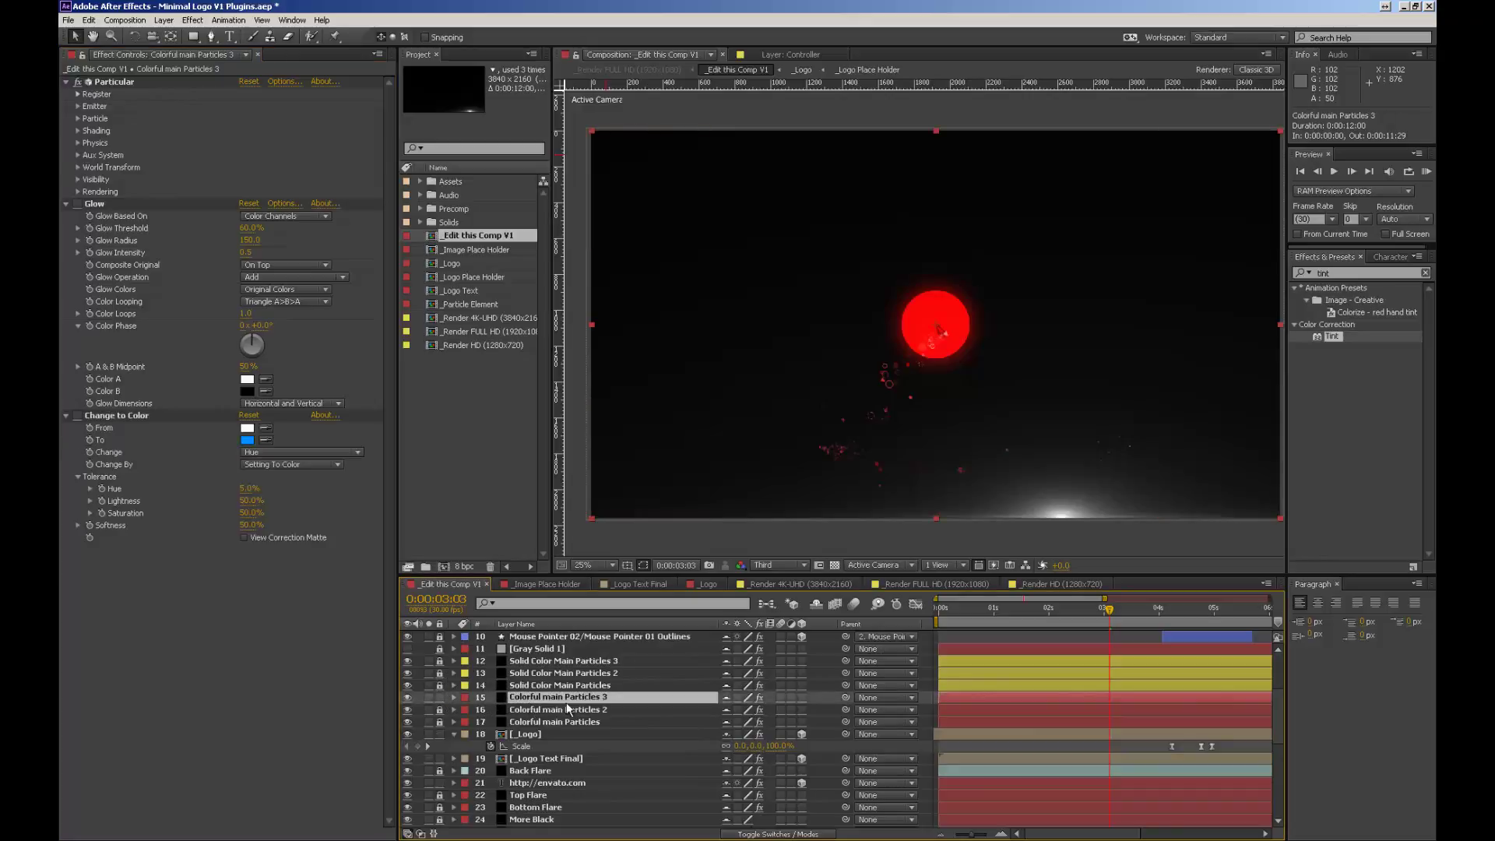
pyautogui.scroll(3, 567, 702)
pyautogui.click(535, 637)
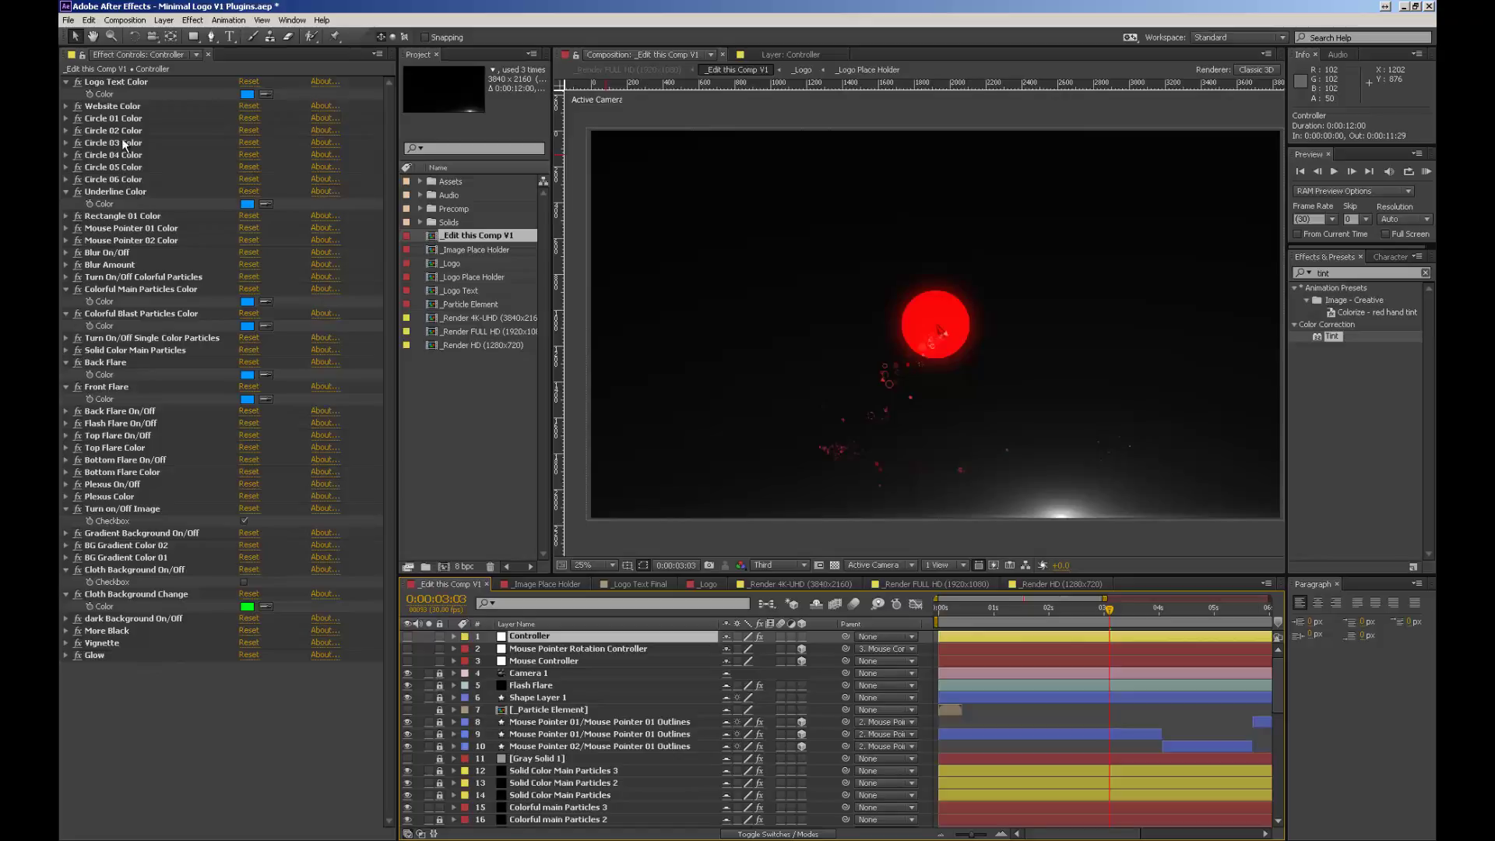
pyautogui.scroll(-3, 704, 792)
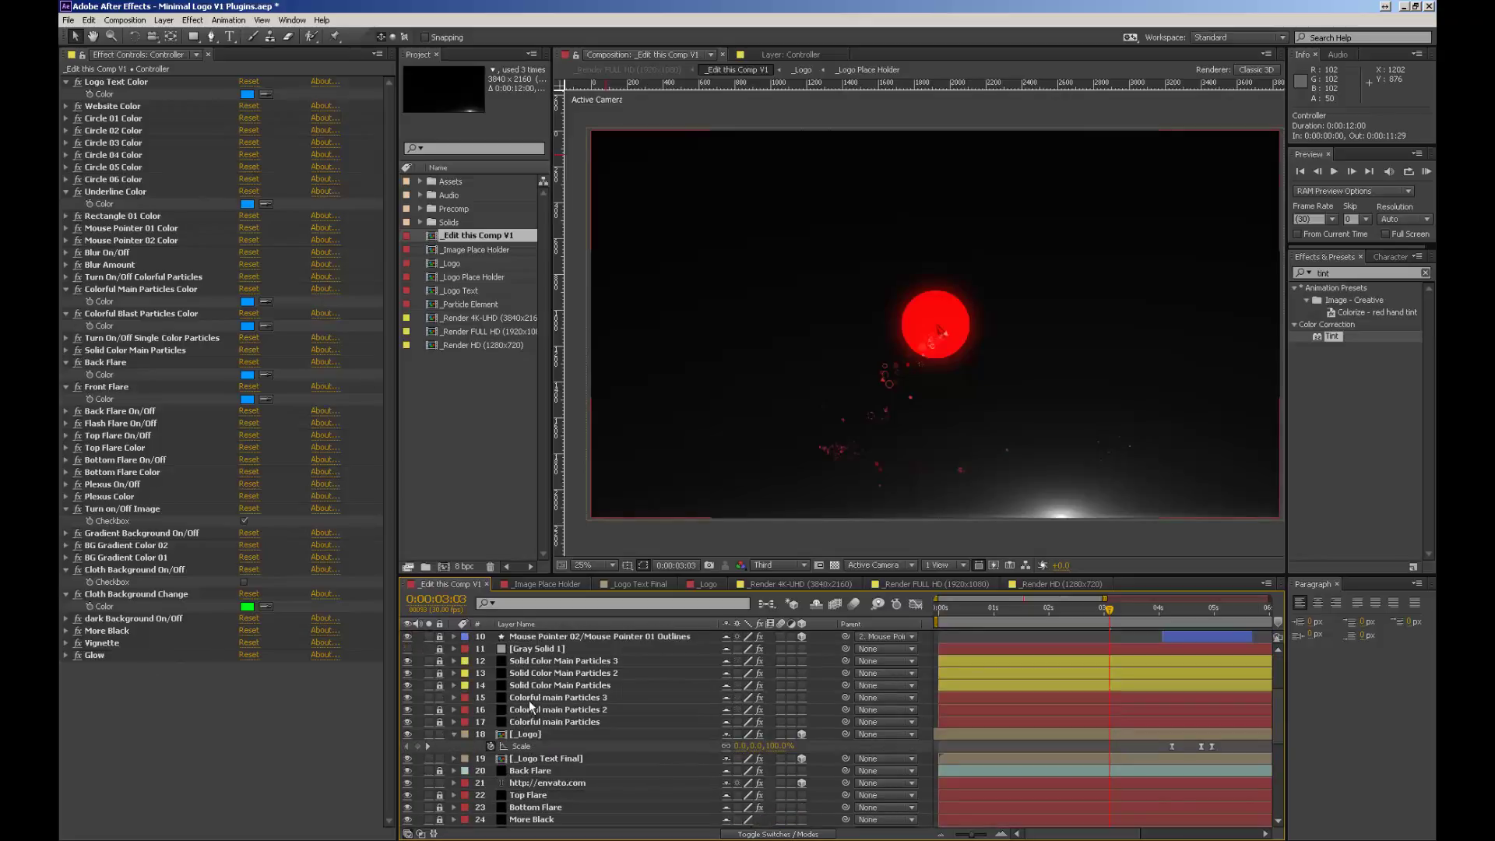
pyautogui.click(536, 696)
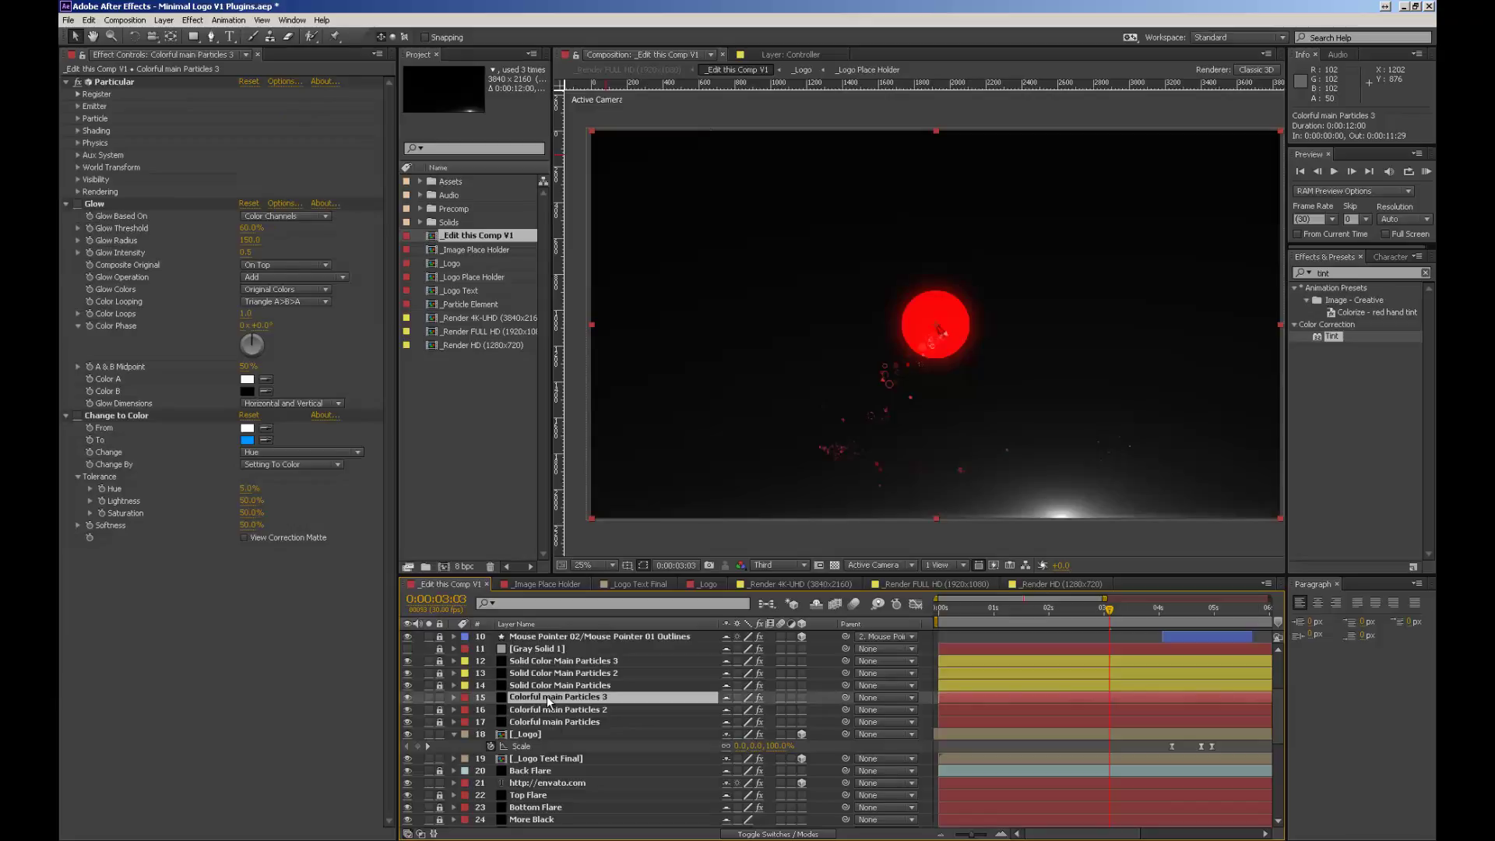
# Step: Try different Particular Life and Opacity values on Colorful main Particles 3, undo both changes, and view the Physics settings
pyautogui.click(78, 119)
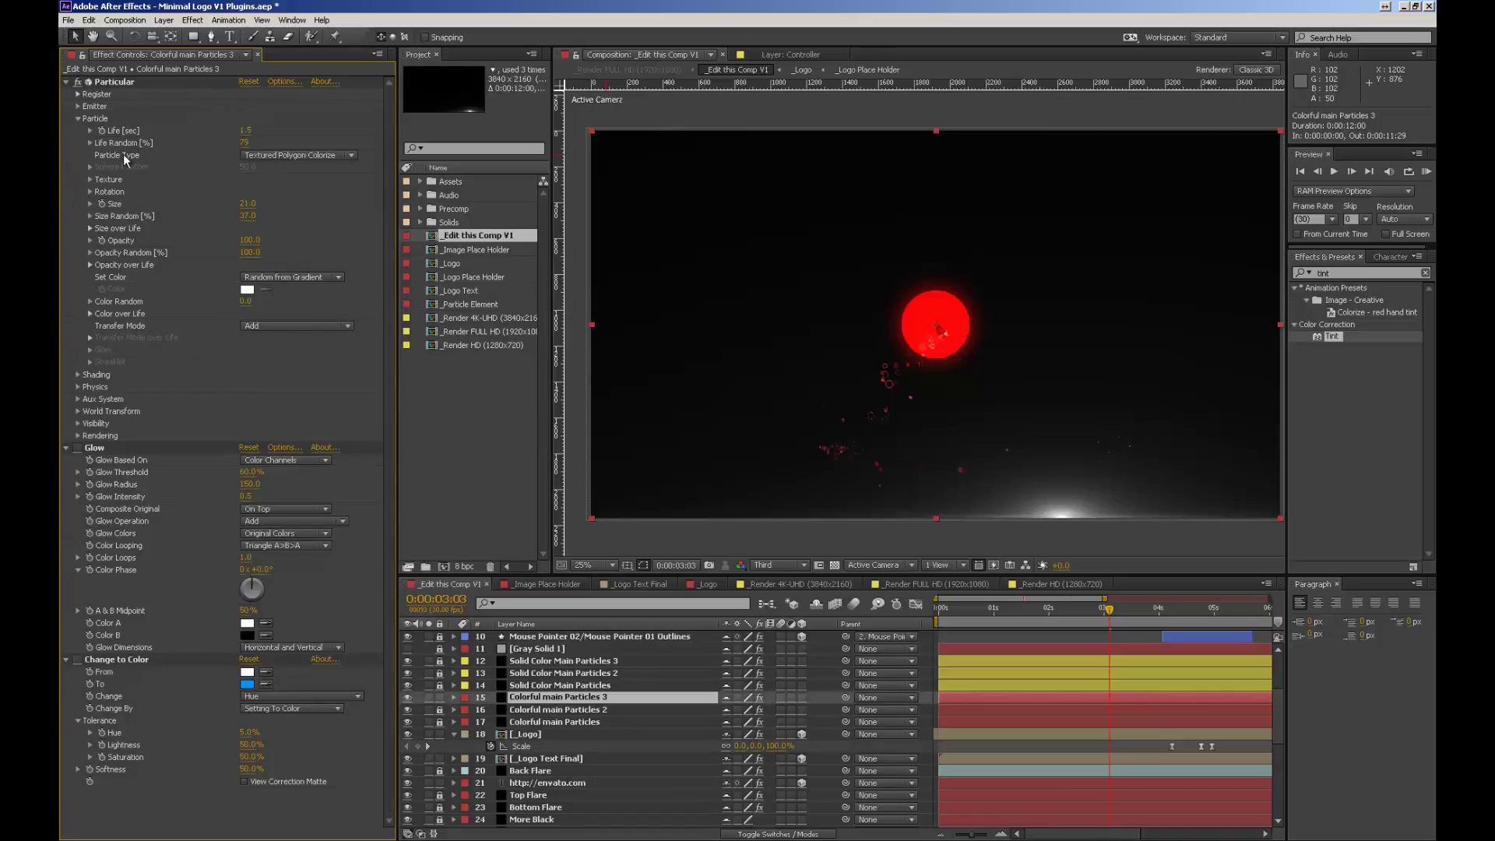
pyautogui.moveTo(250, 140); pyautogui.dragTo(572, 450)
pyautogui.click(114, 81)
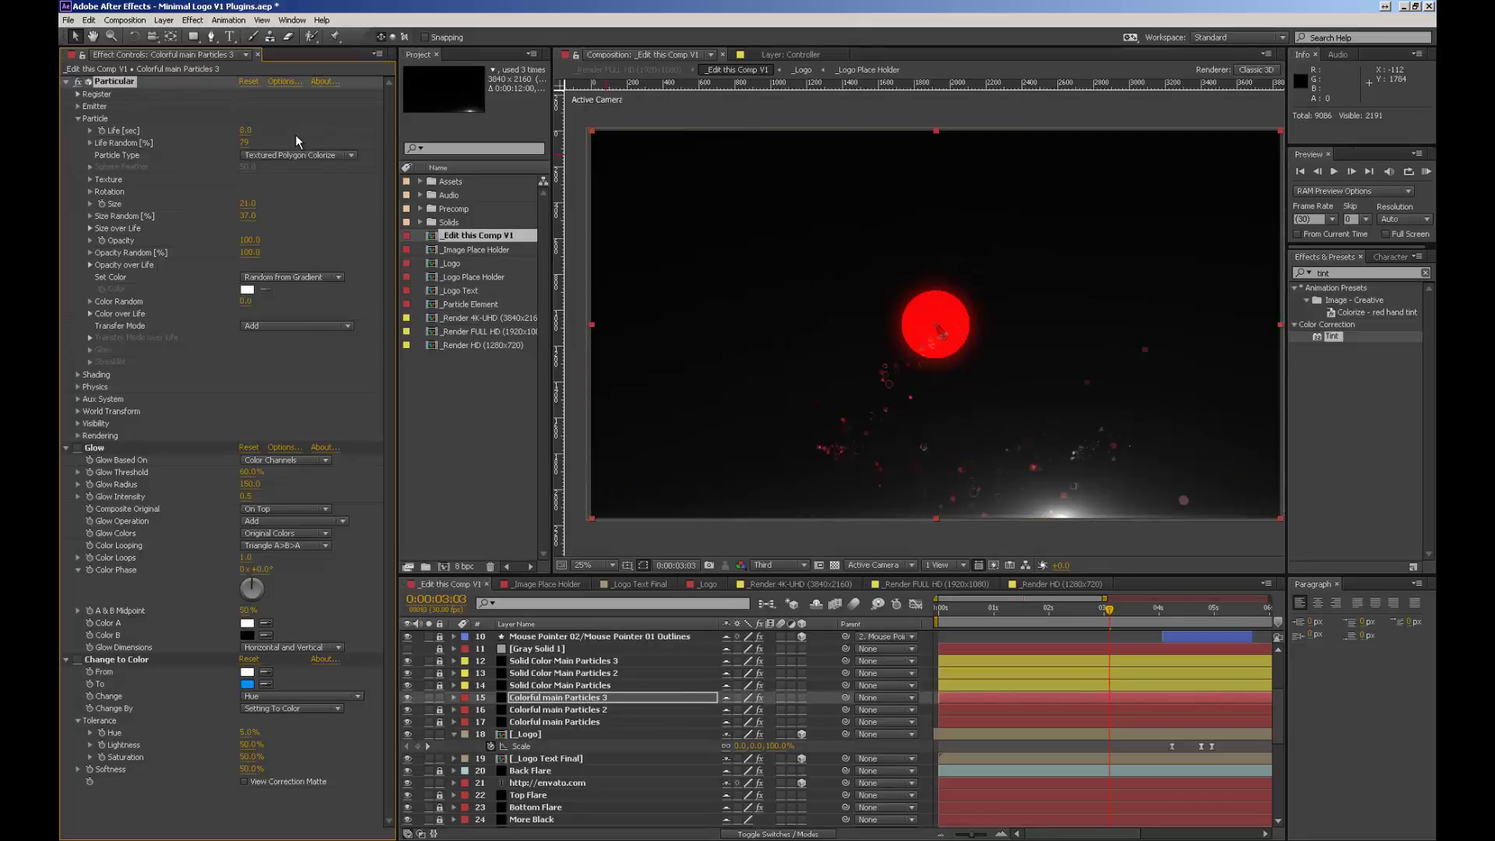
pyautogui.hotkey('ctrl', 'z')
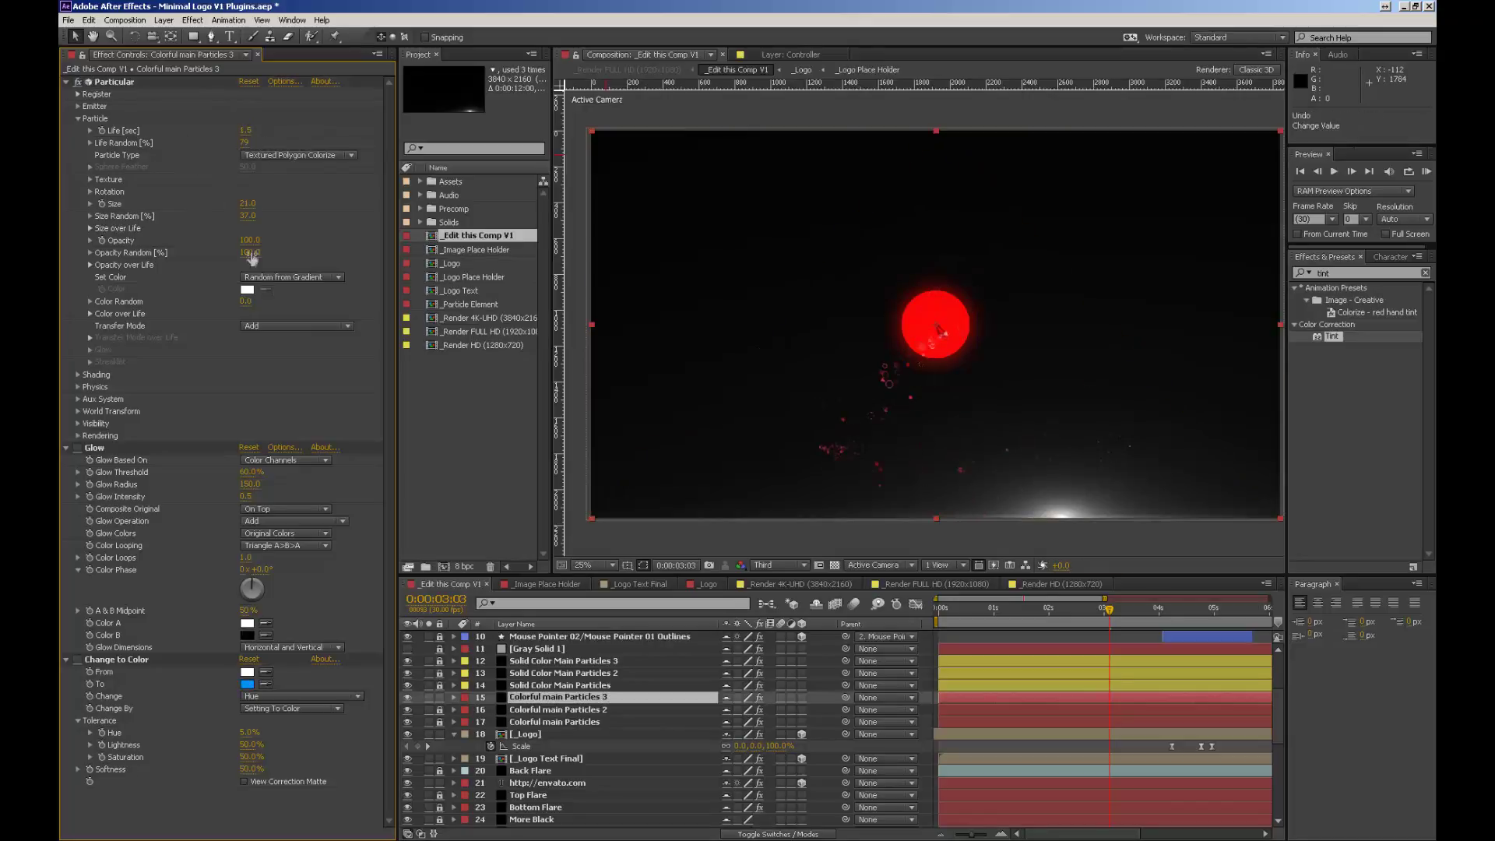
pyautogui.moveTo(249, 254); pyautogui.dragTo(191, 259)
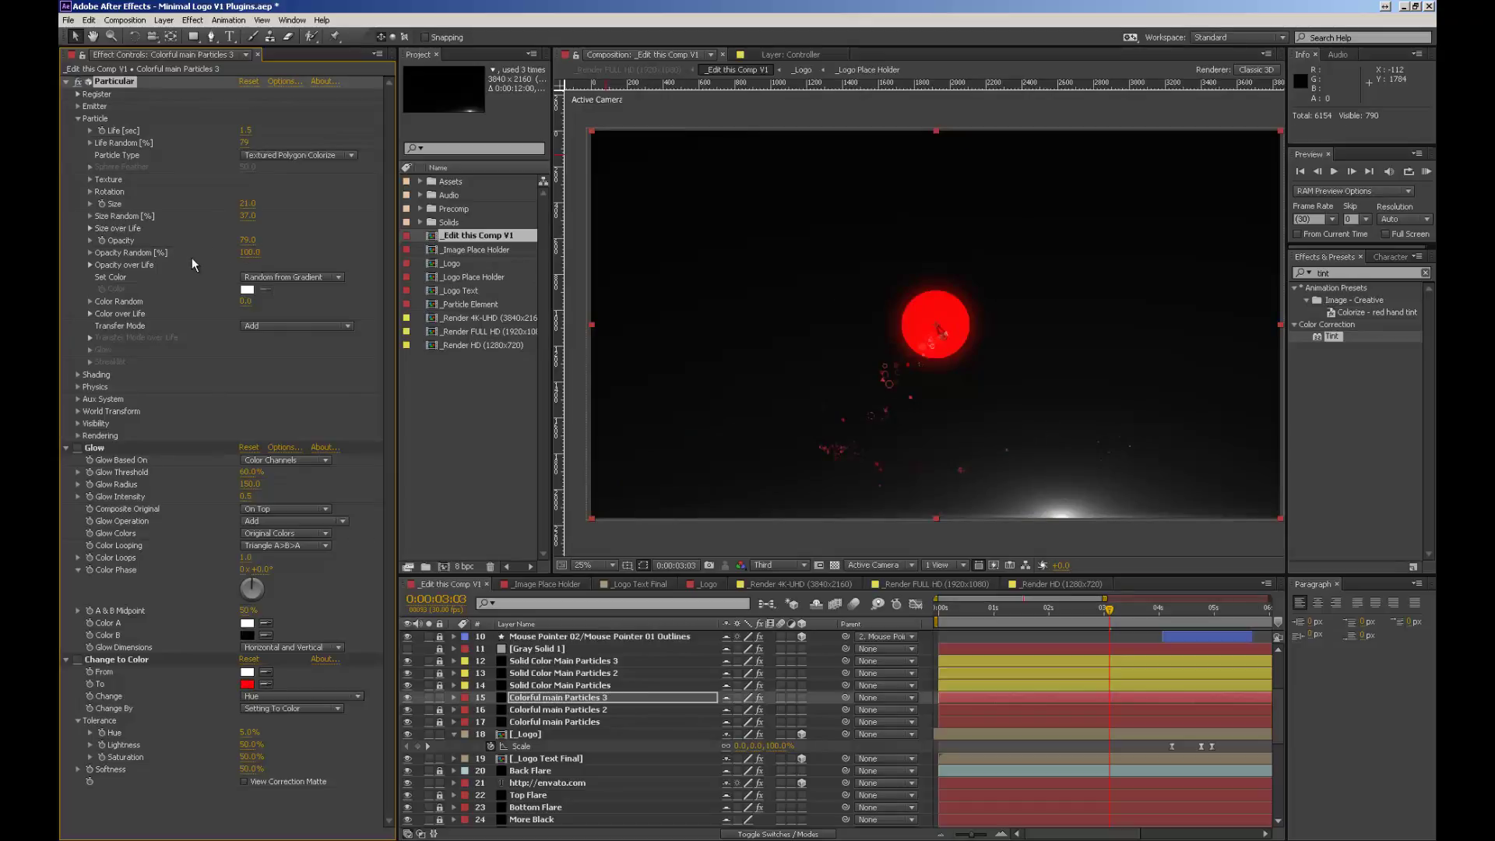
pyautogui.hotkey('ctrl', 'z')
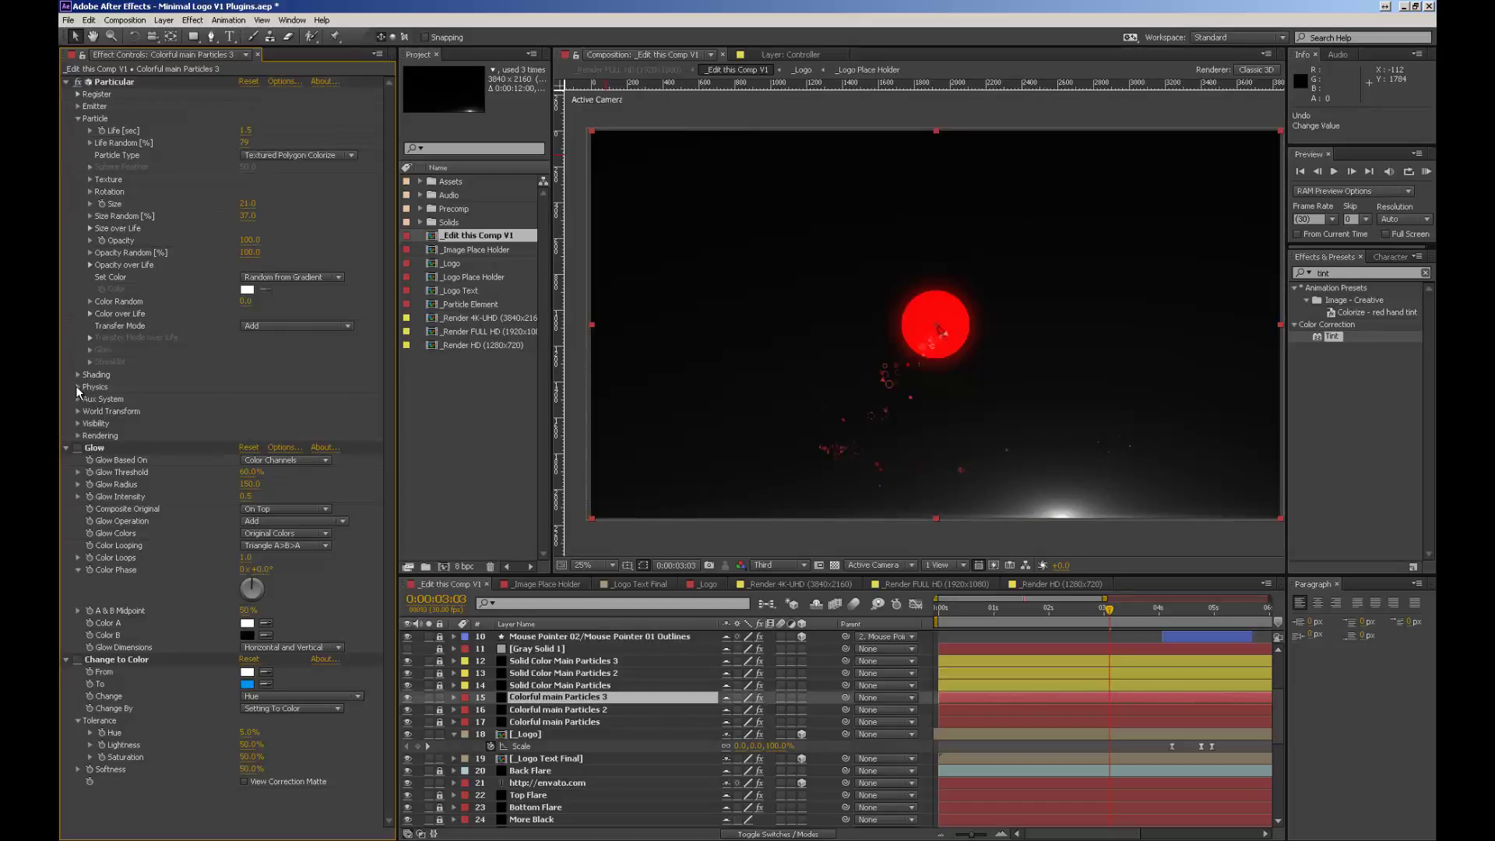
pyautogui.click(78, 387)
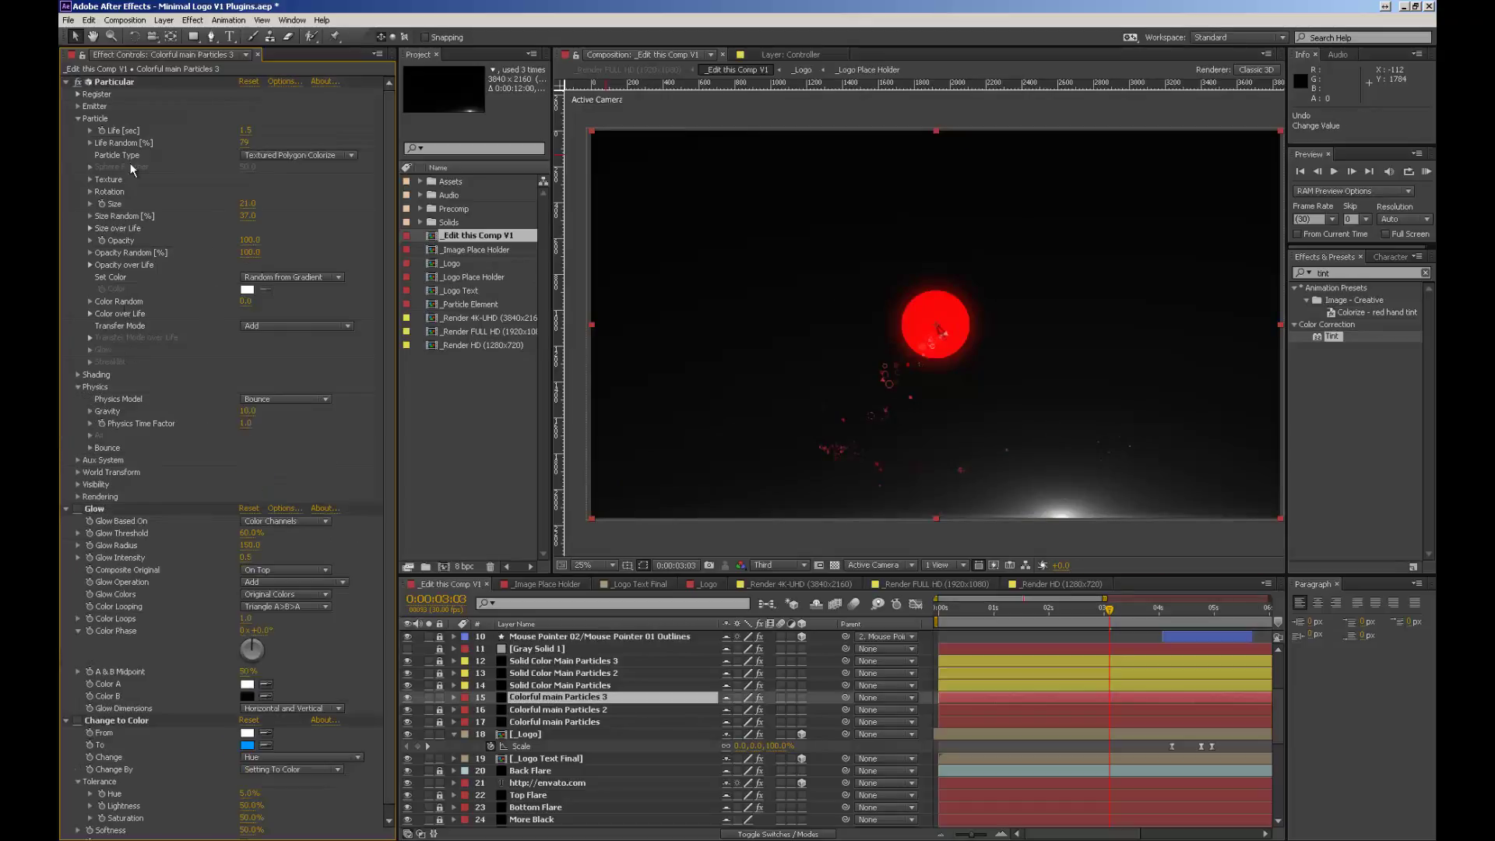
pyautogui.click(68, 82)
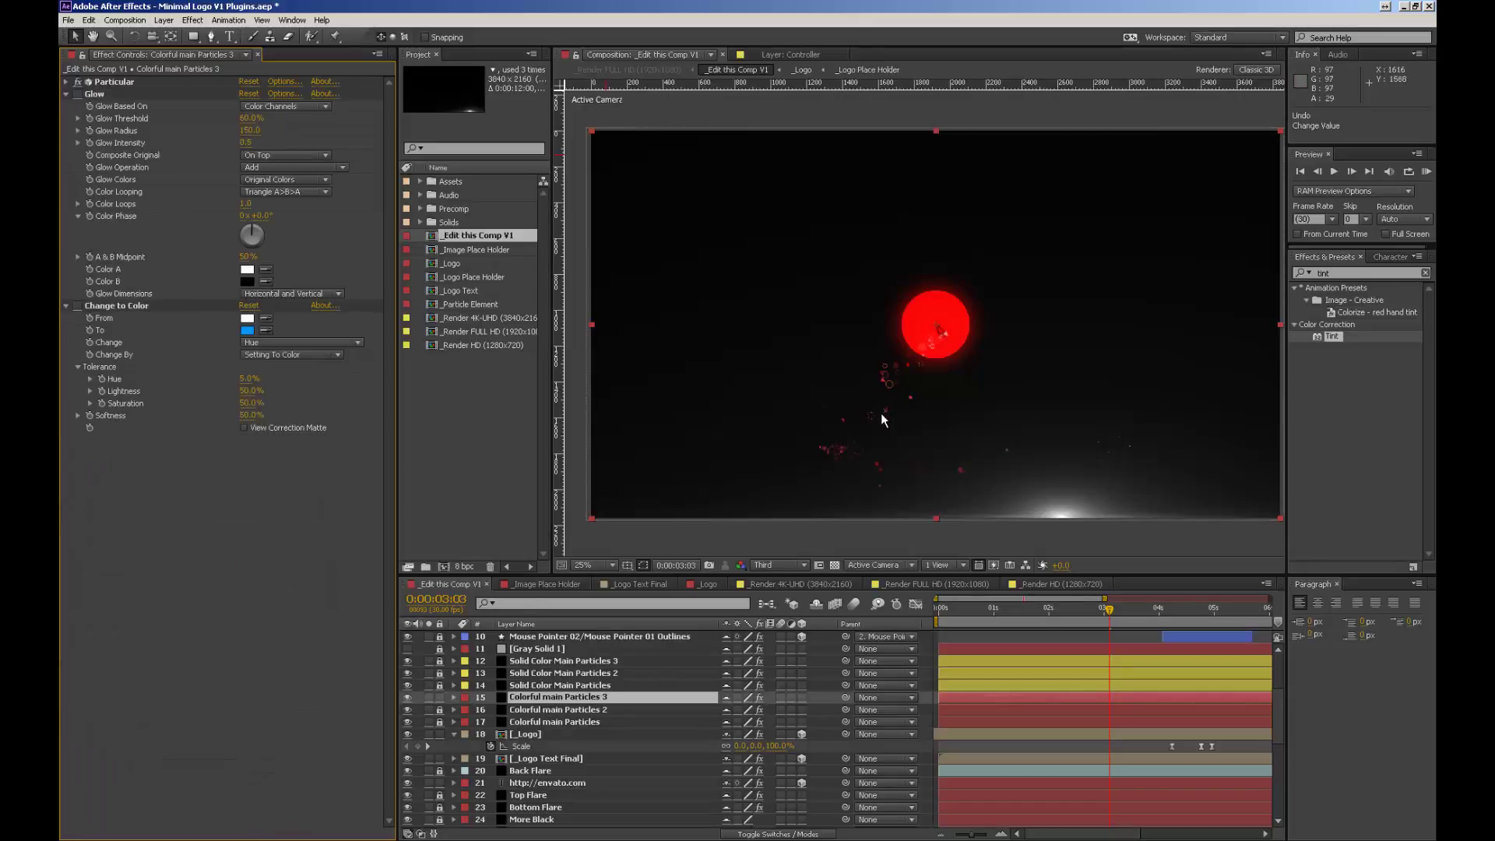
# Step: Examine the particles up close, open the _Particle Element composition, and move the current time to 0:00:00:07
pyautogui.press('.')
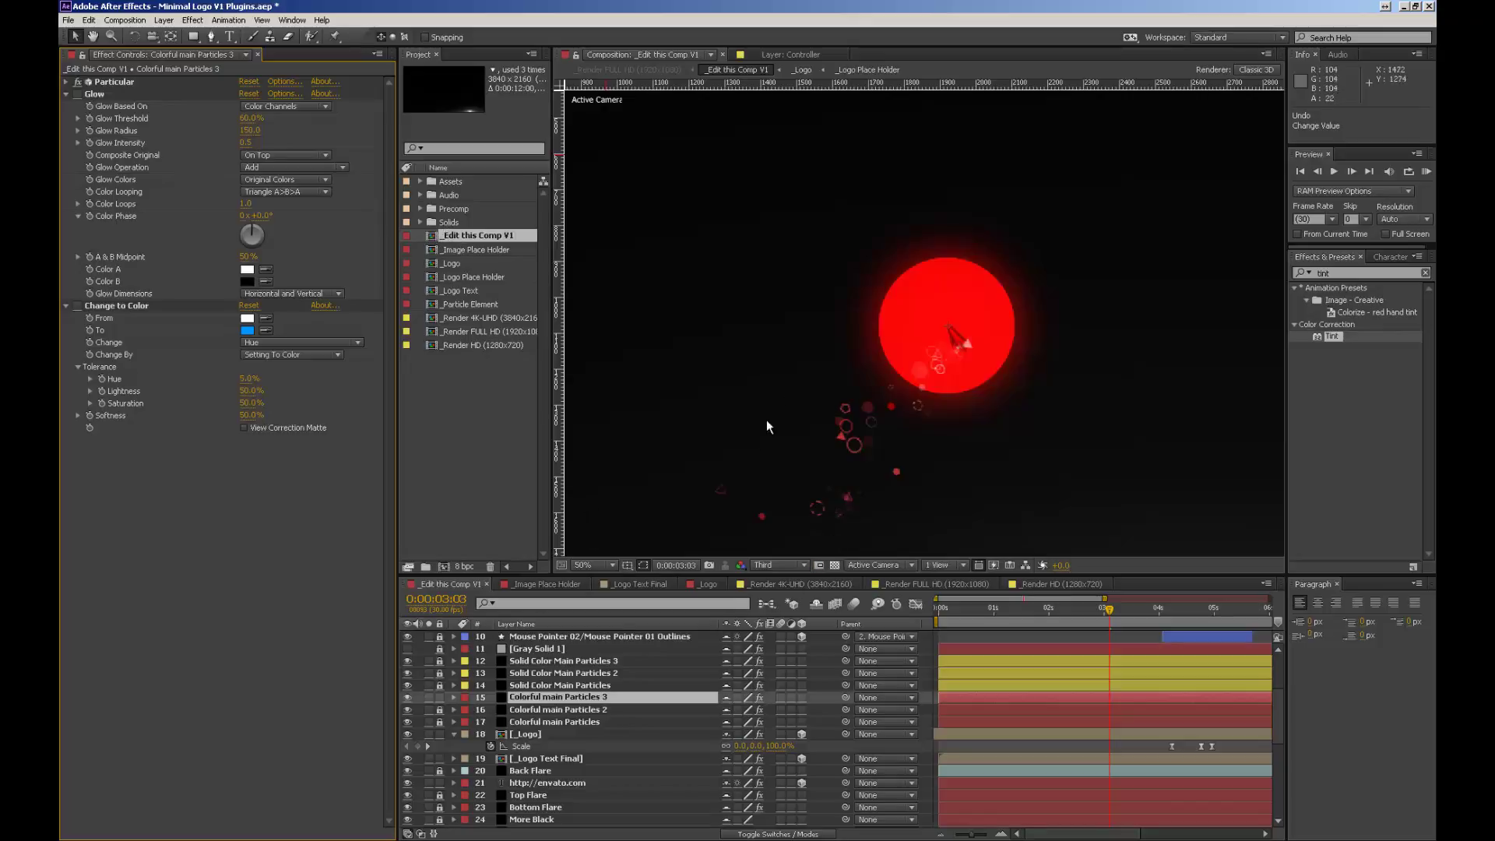
pyautogui.click(420, 209)
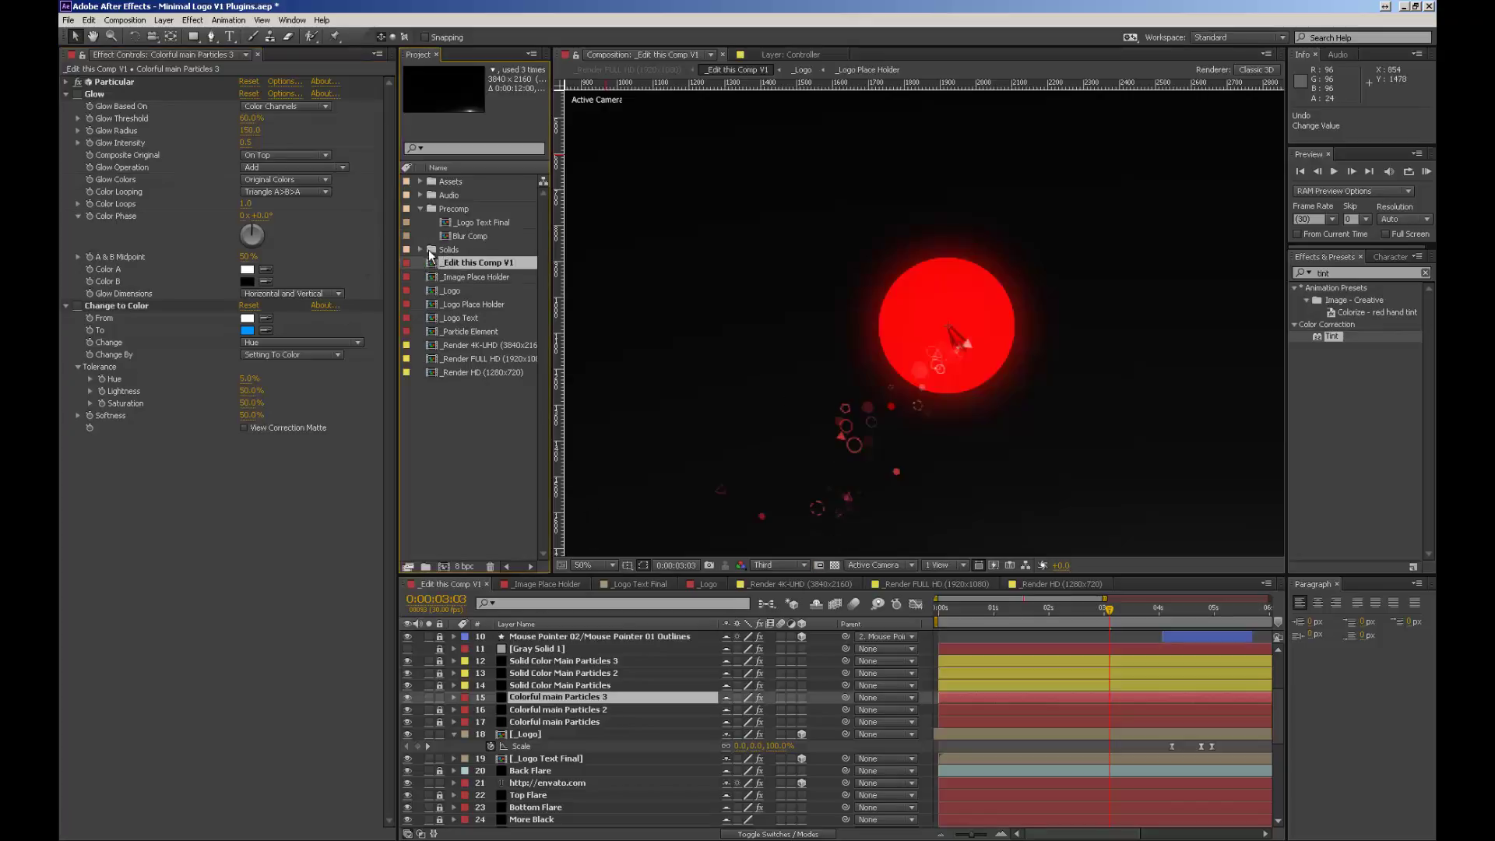
pyautogui.click(421, 209)
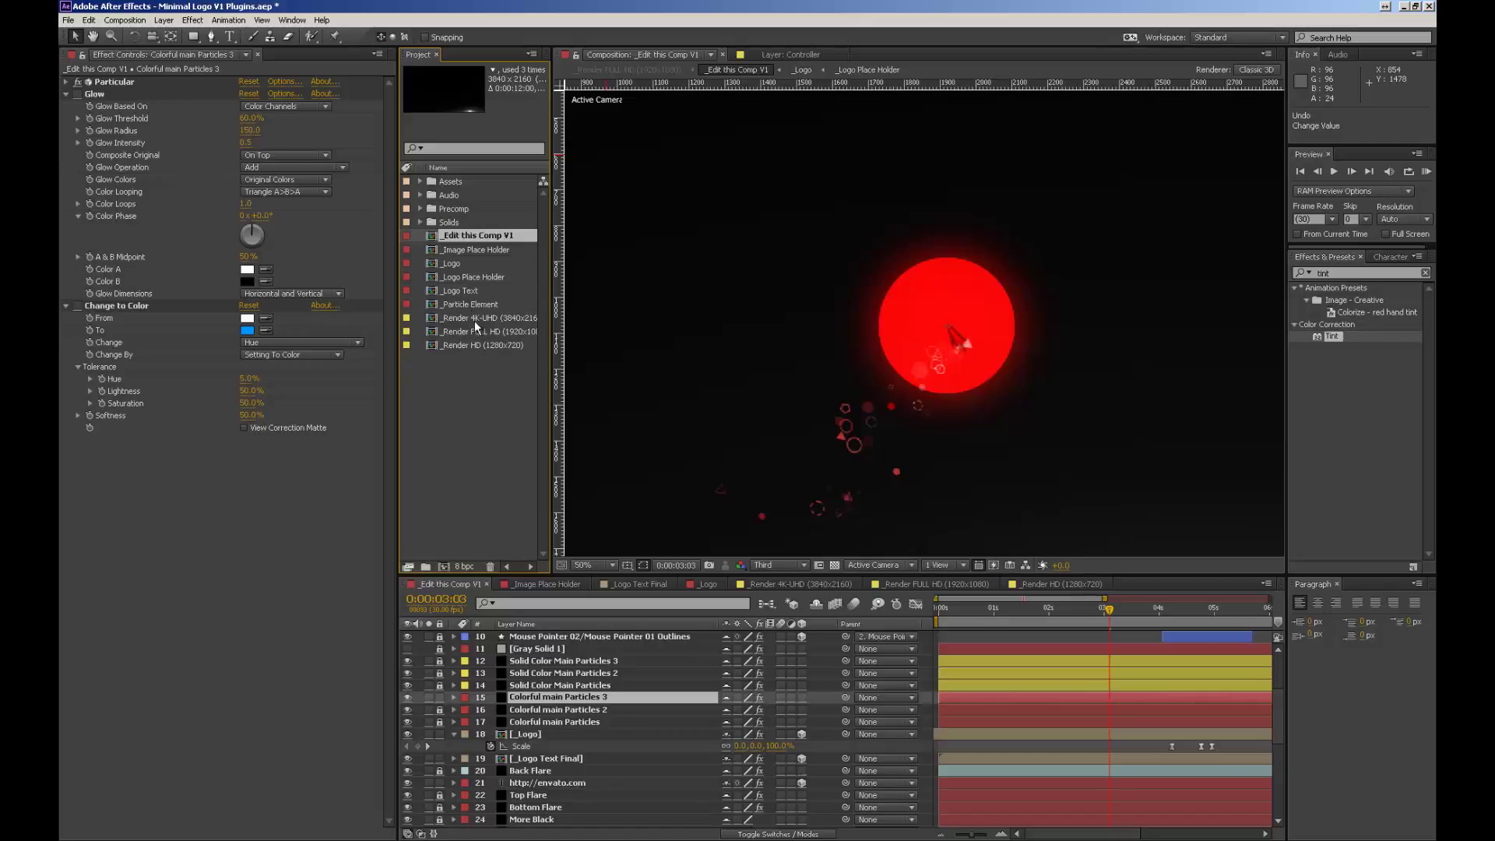
pyautogui.doubleClick(455, 303)
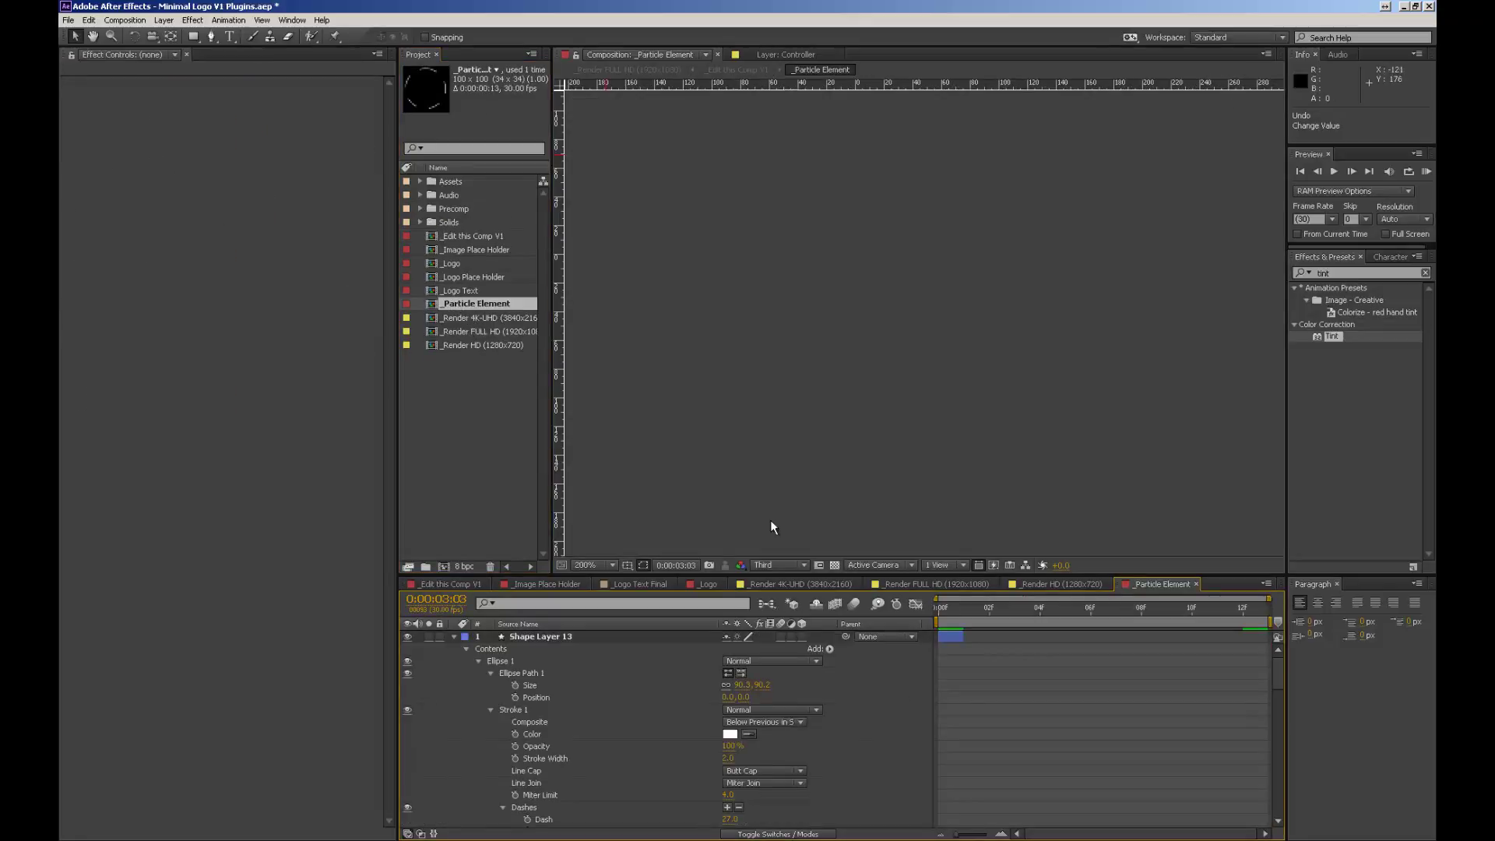
pyautogui.moveTo(964, 621); pyautogui.dragTo(1113, 620)
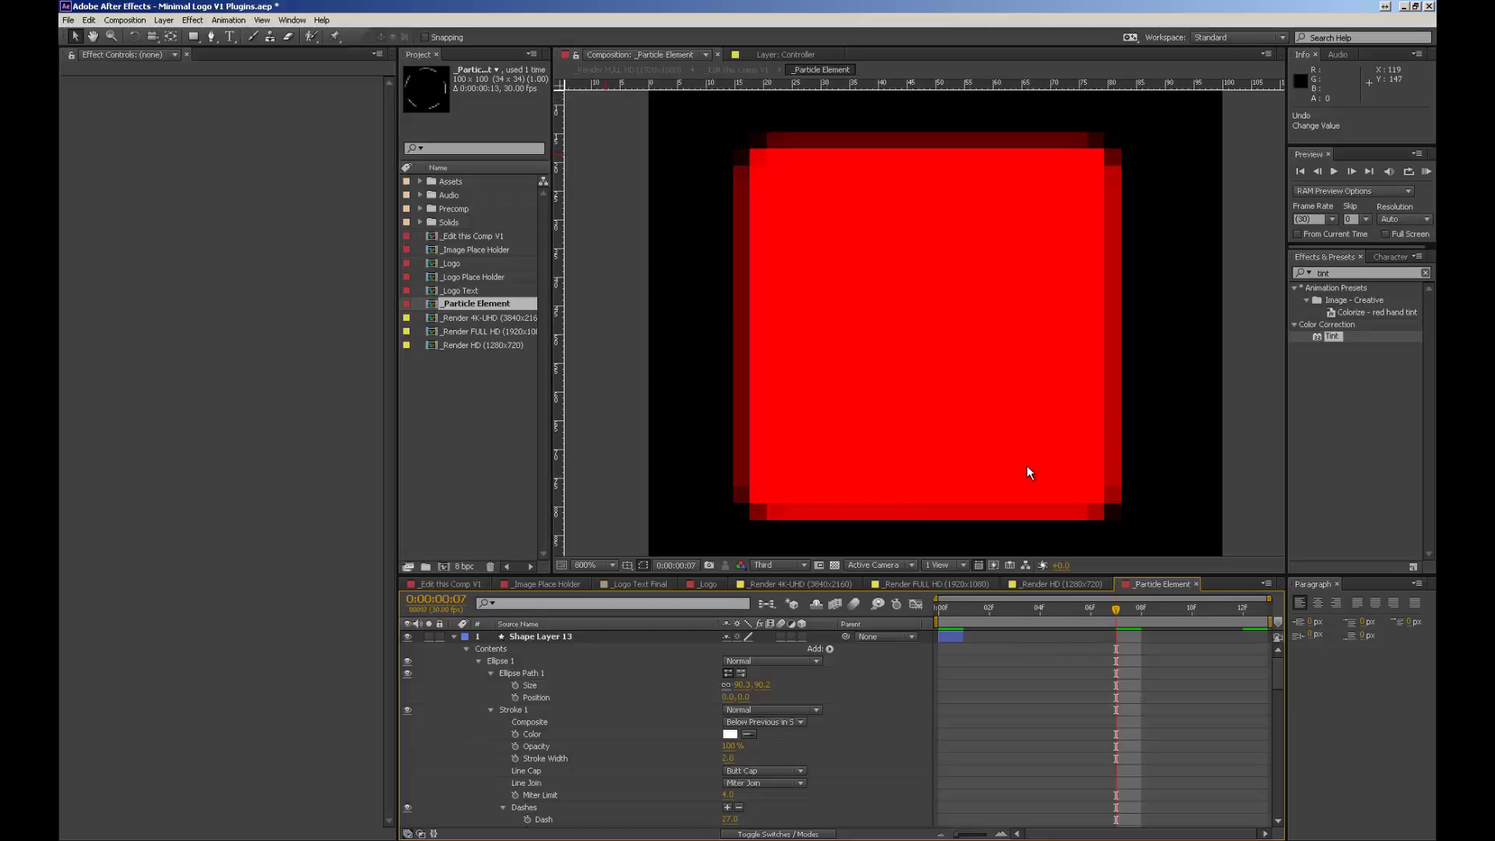
# Step: Collapse the expanded properties of the shape layers in _Particle Element so only the layer names are listed
pyautogui.click(455, 634)
pyautogui.click(458, 648)
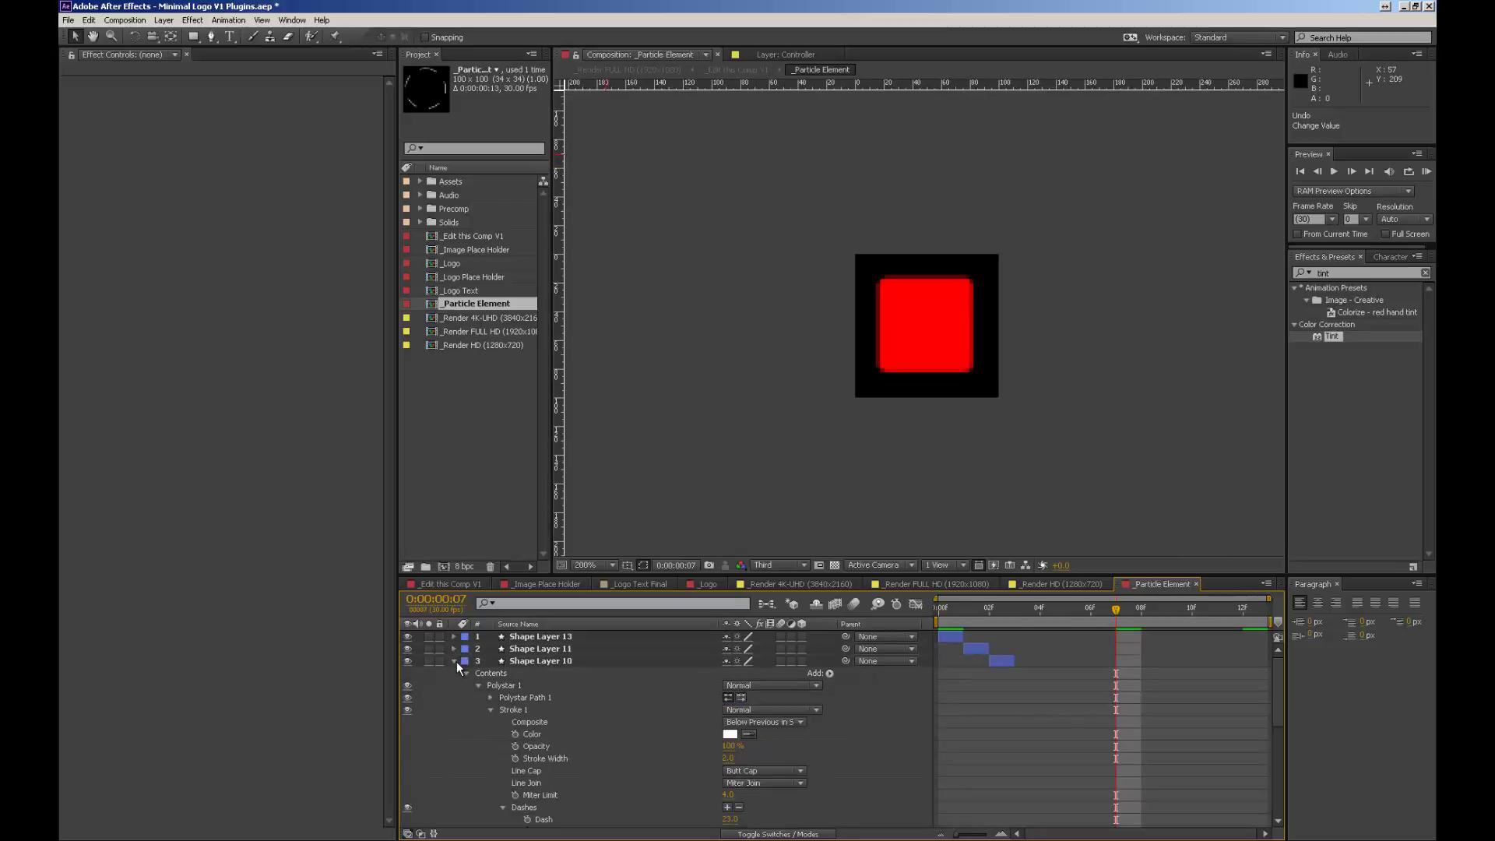
pyautogui.click(454, 661)
pyautogui.click(454, 672)
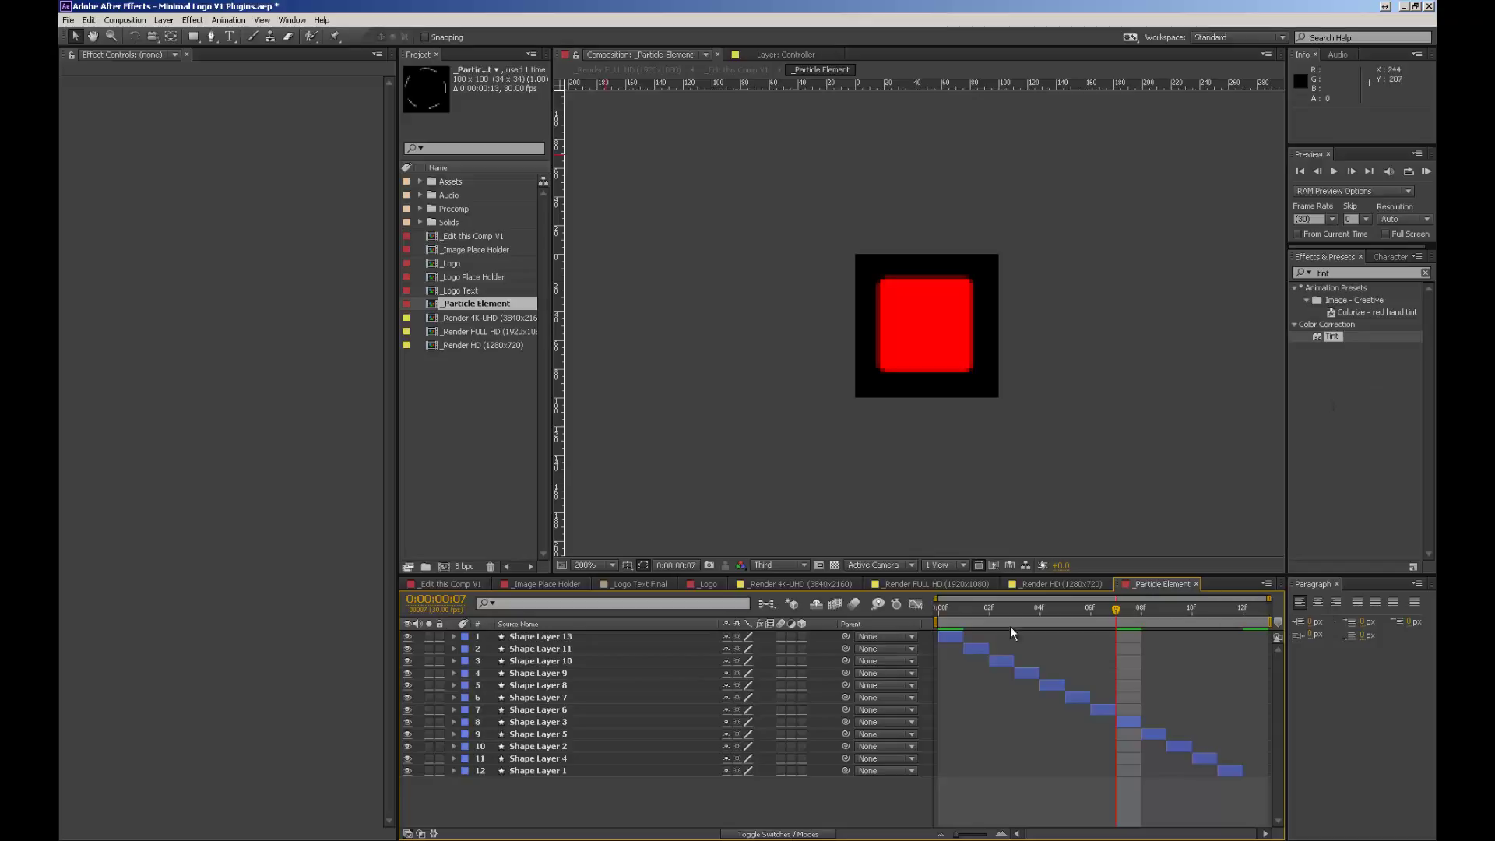
# Step: Add a new text layer reading "envato" over the red square in the _Particle Element composition
pyautogui.click(229, 39)
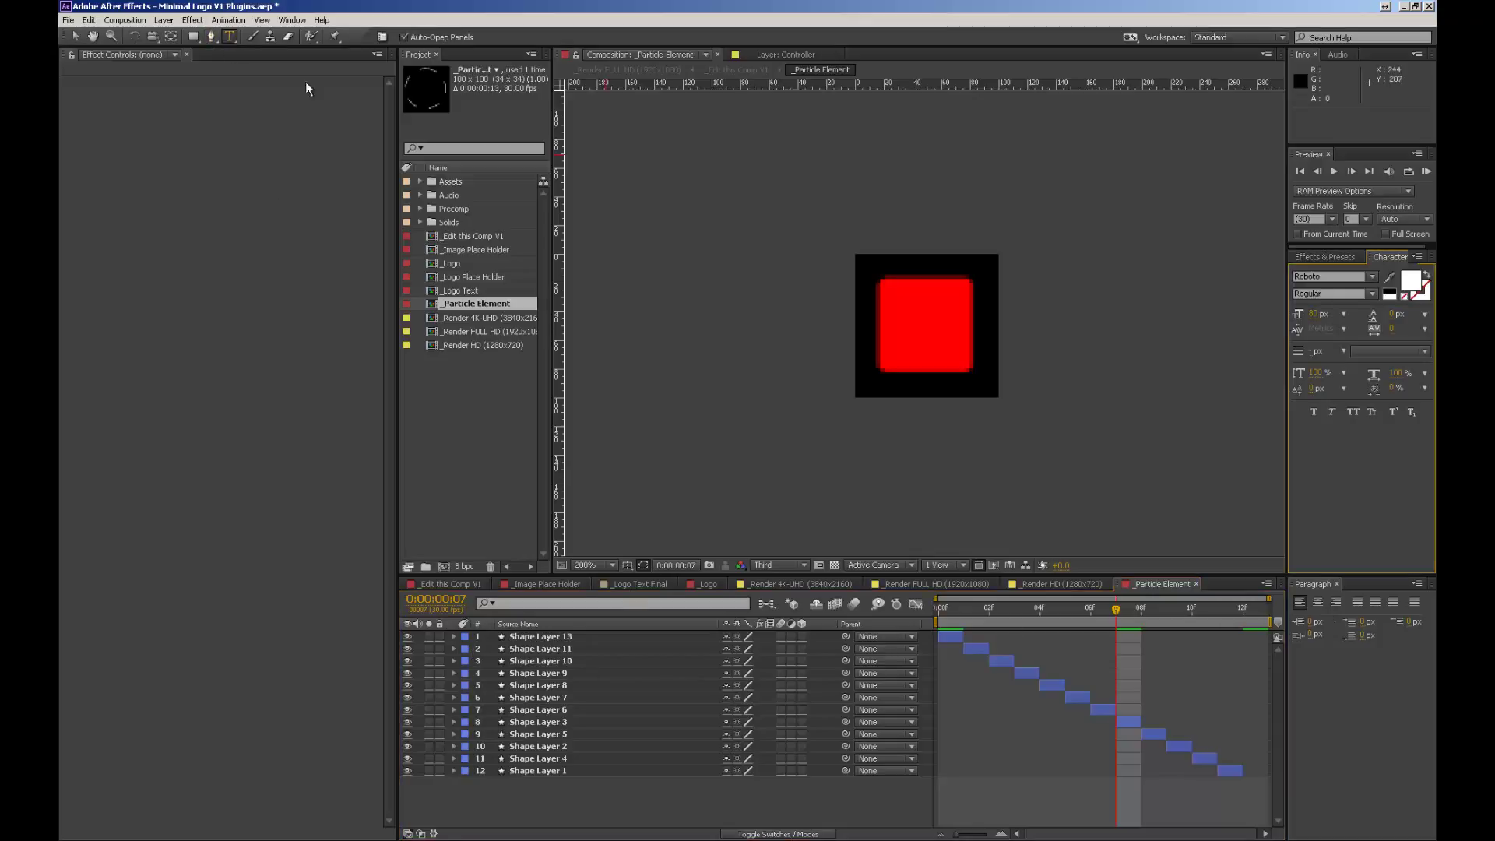
pyautogui.click(893, 330)
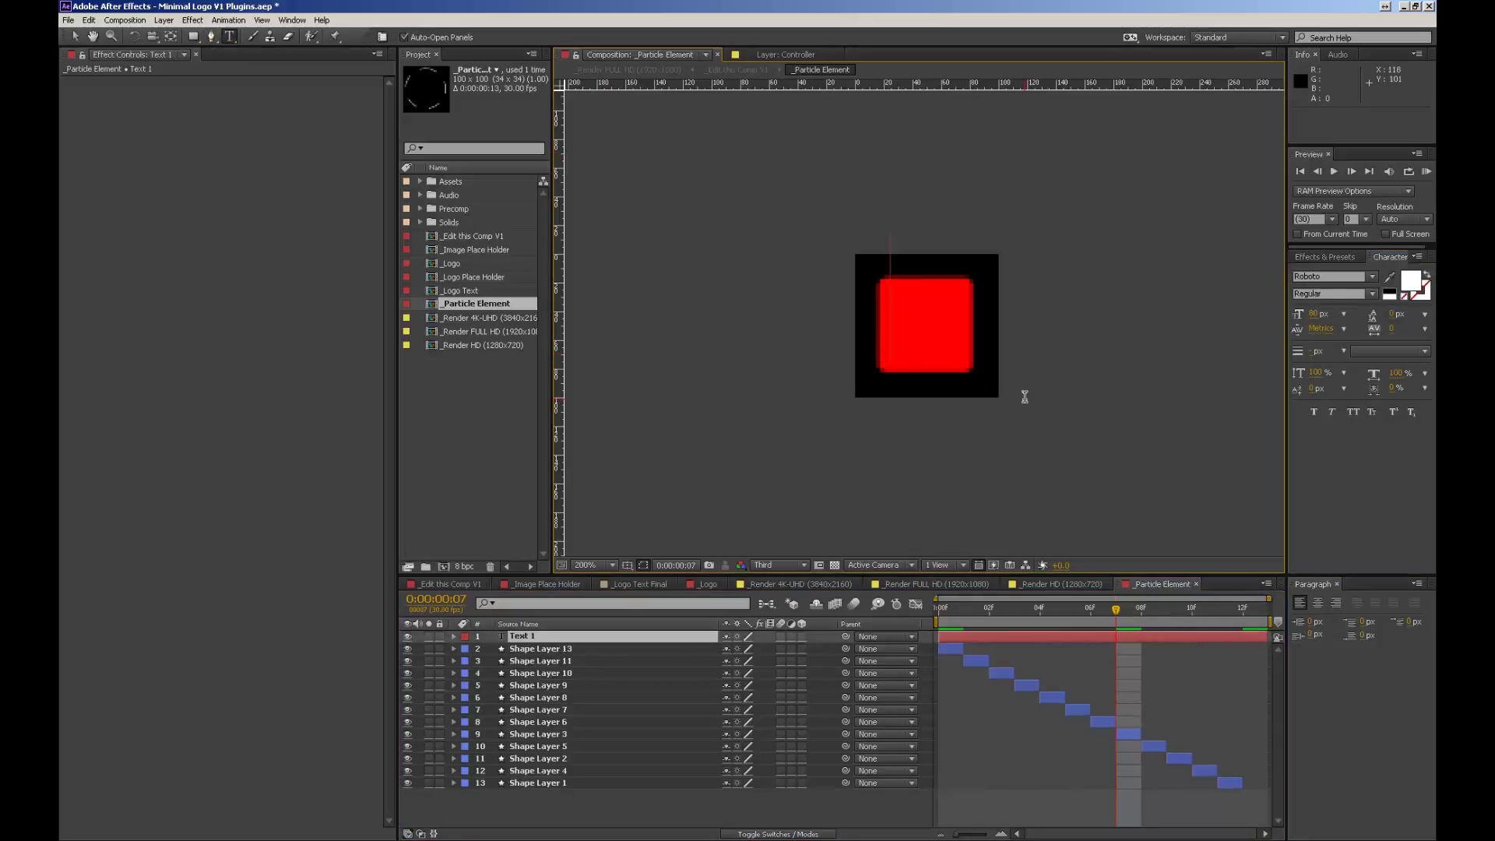
pyautogui.write('en')
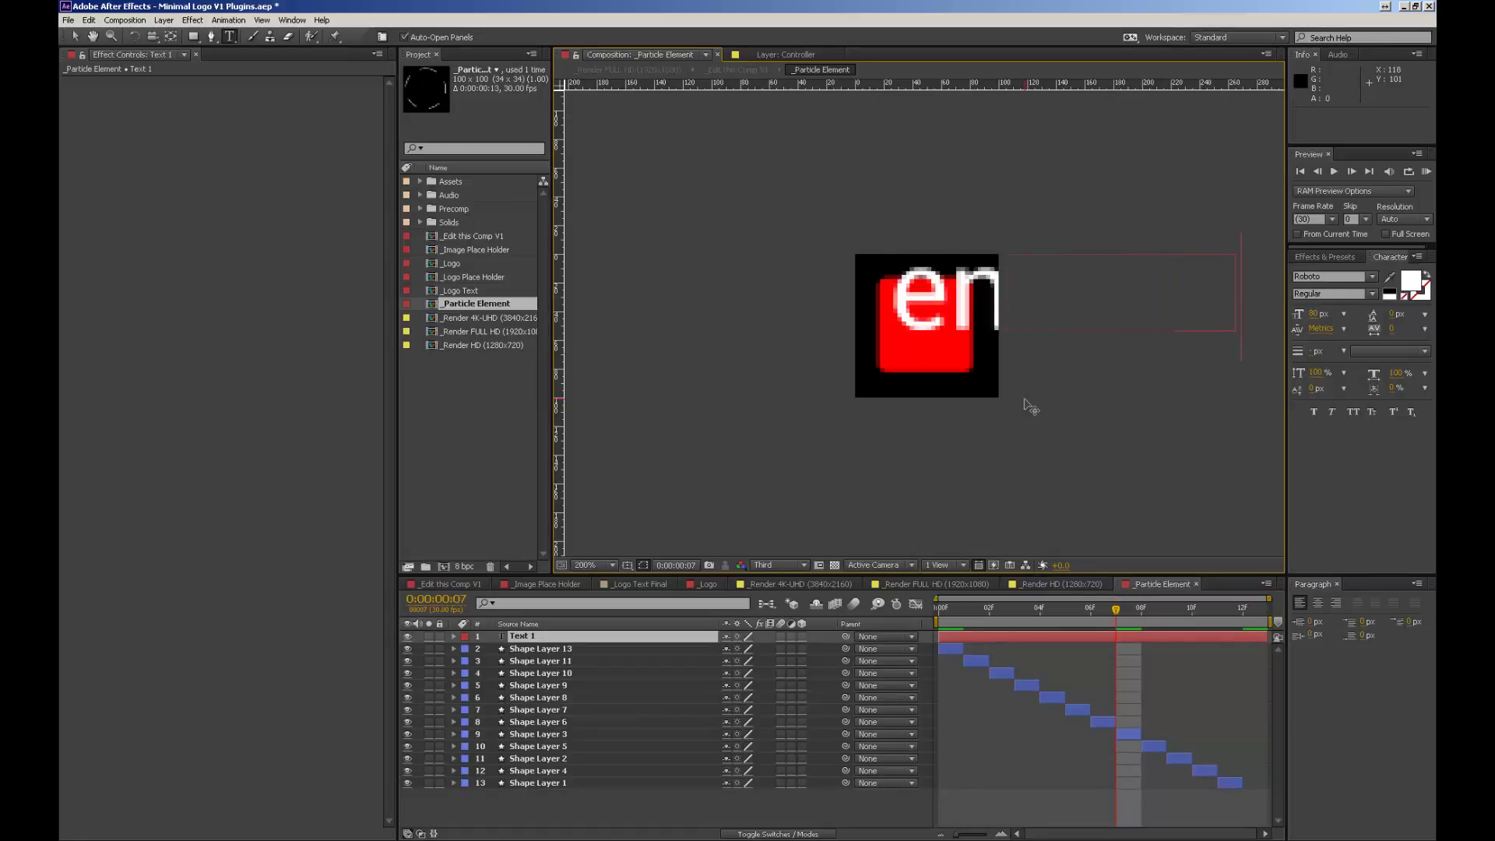
pyautogui.click(546, 636)
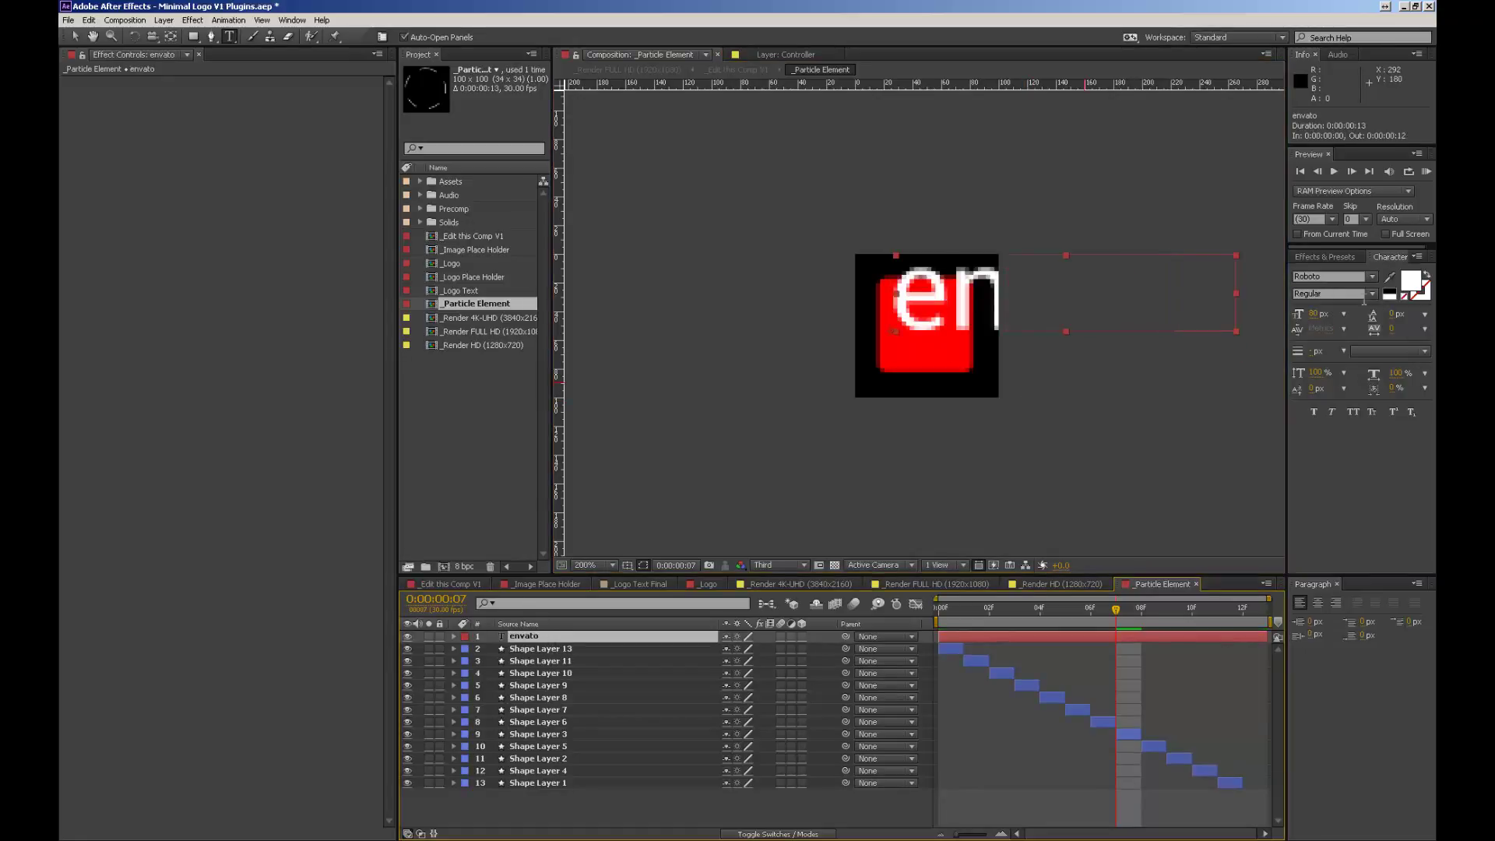
# Step: Reduce the envato text to about 30 px and centre it over the red square
pyautogui.moveTo(1325, 319); pyautogui.dragTo(1325, 315)
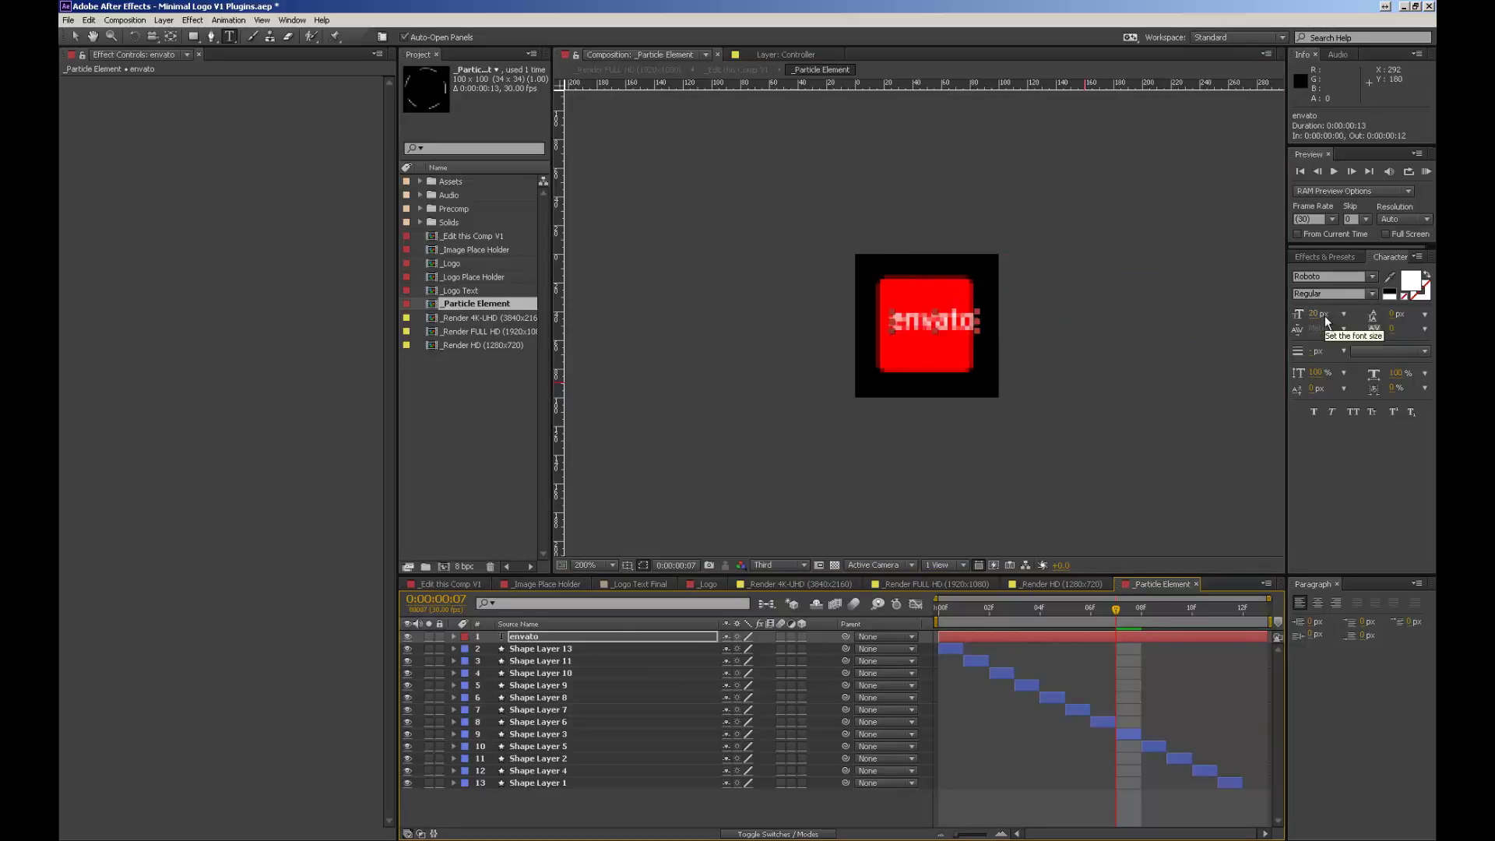
pyautogui.press('v')
pyautogui.moveTo(974, 329); pyautogui.dragTo(938, 337)
pyautogui.moveTo(1311, 317); pyautogui.dragTo(1318, 319)
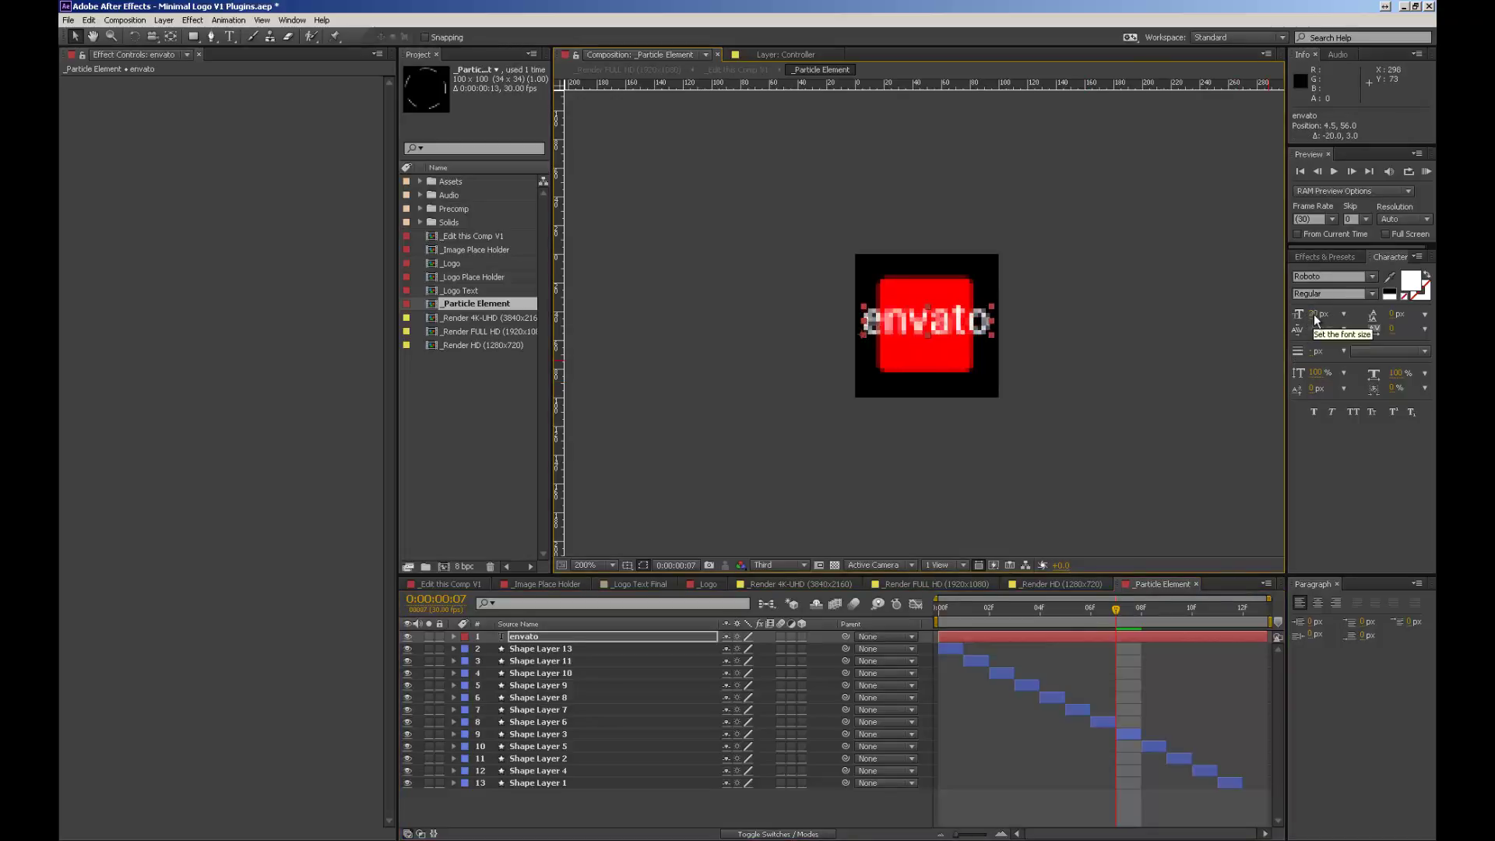
# Step: Duplicate the envato text layer in the _Particle Element composition
pyautogui.click(568, 637)
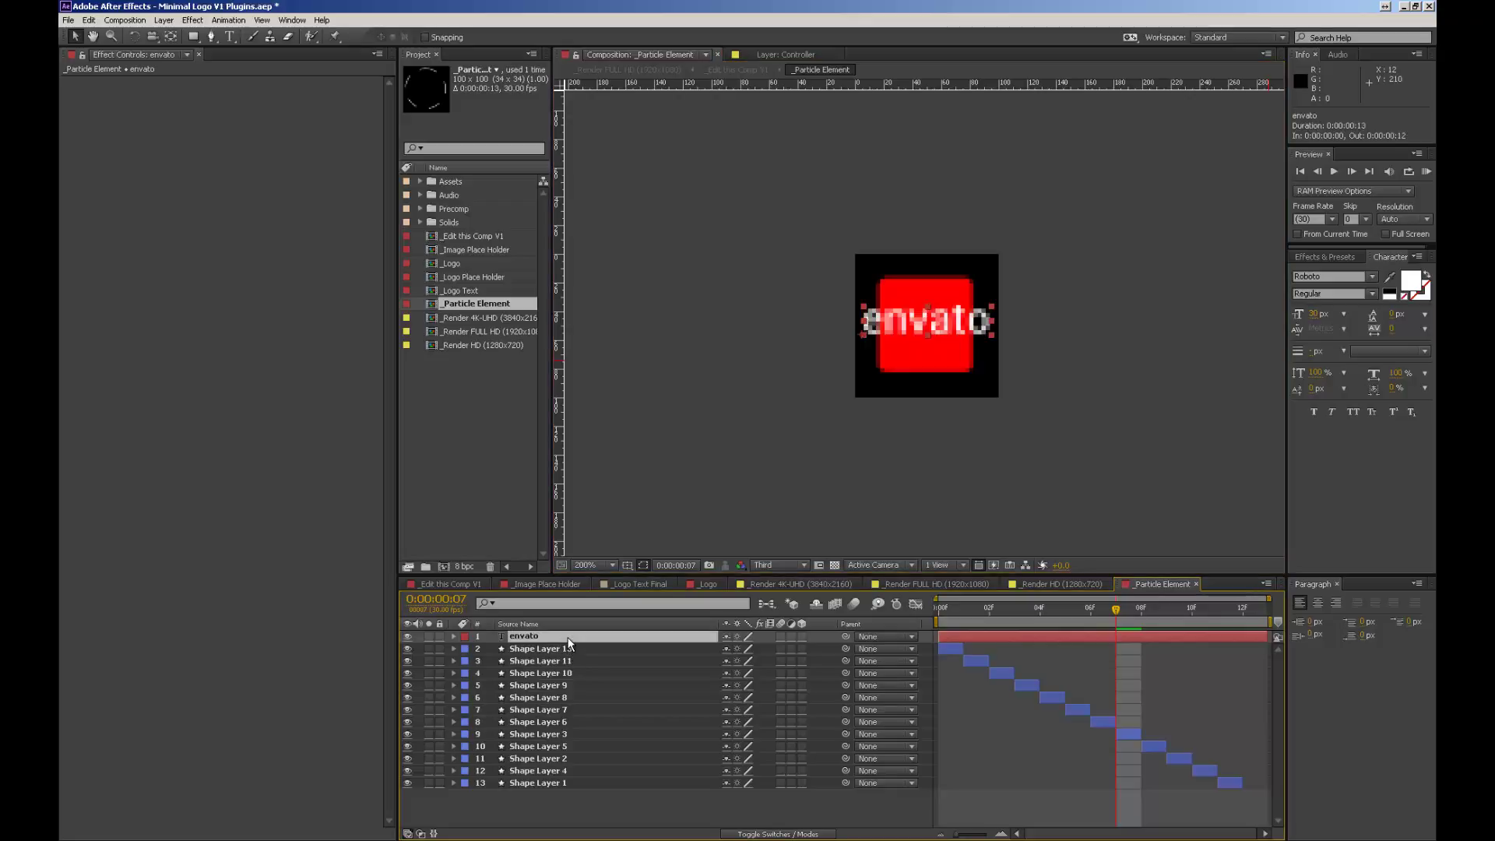
pyautogui.hotkey('ctrl', 'd')
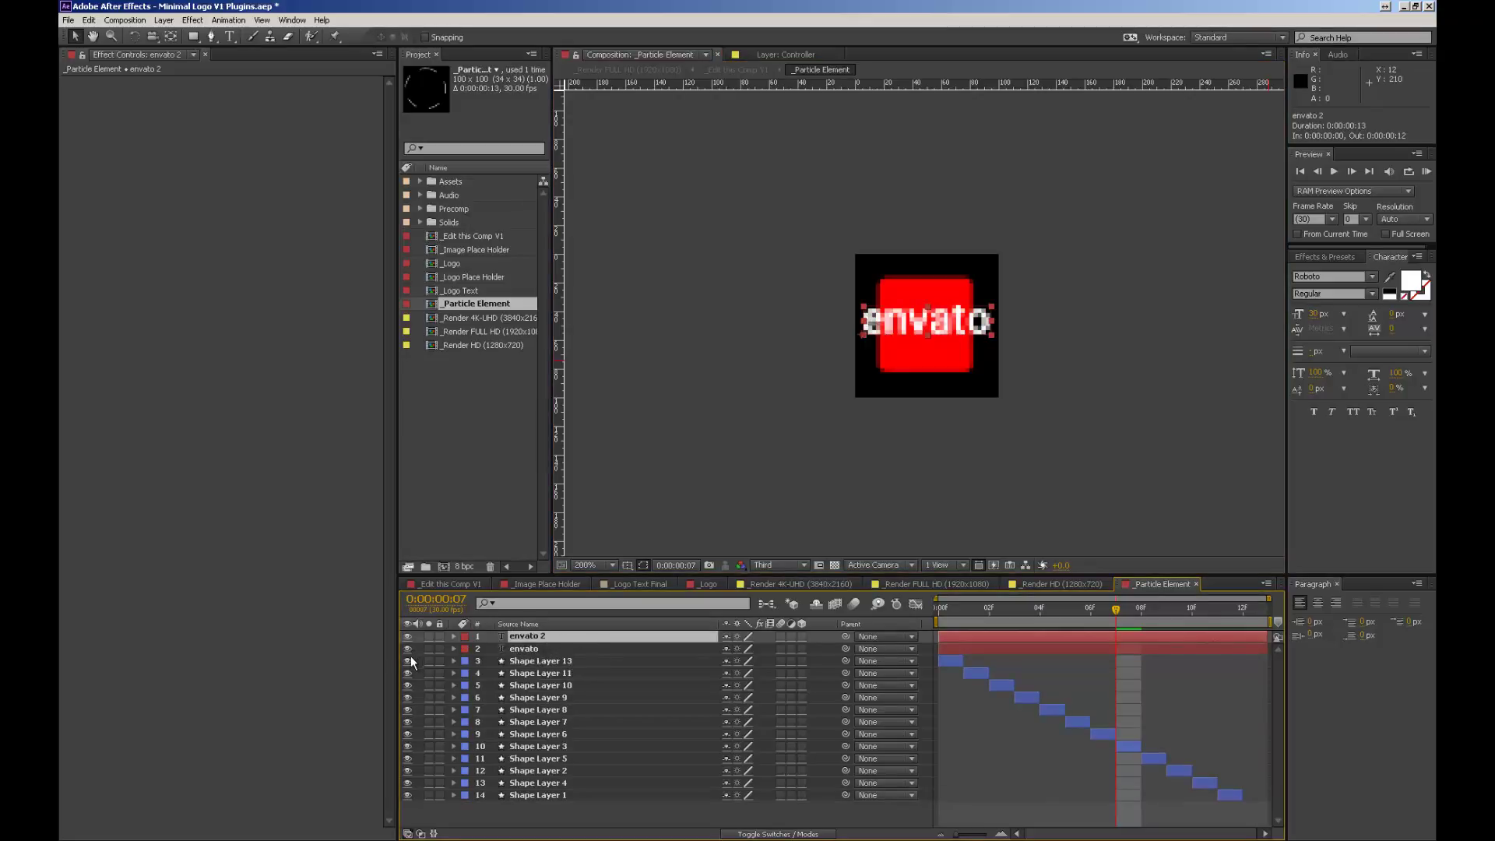
# Step: Hide all the shape layers and change the duplicated envato text to read "Market"
pyautogui.moveTo(408, 660); pyautogui.dragTo(411, 686)
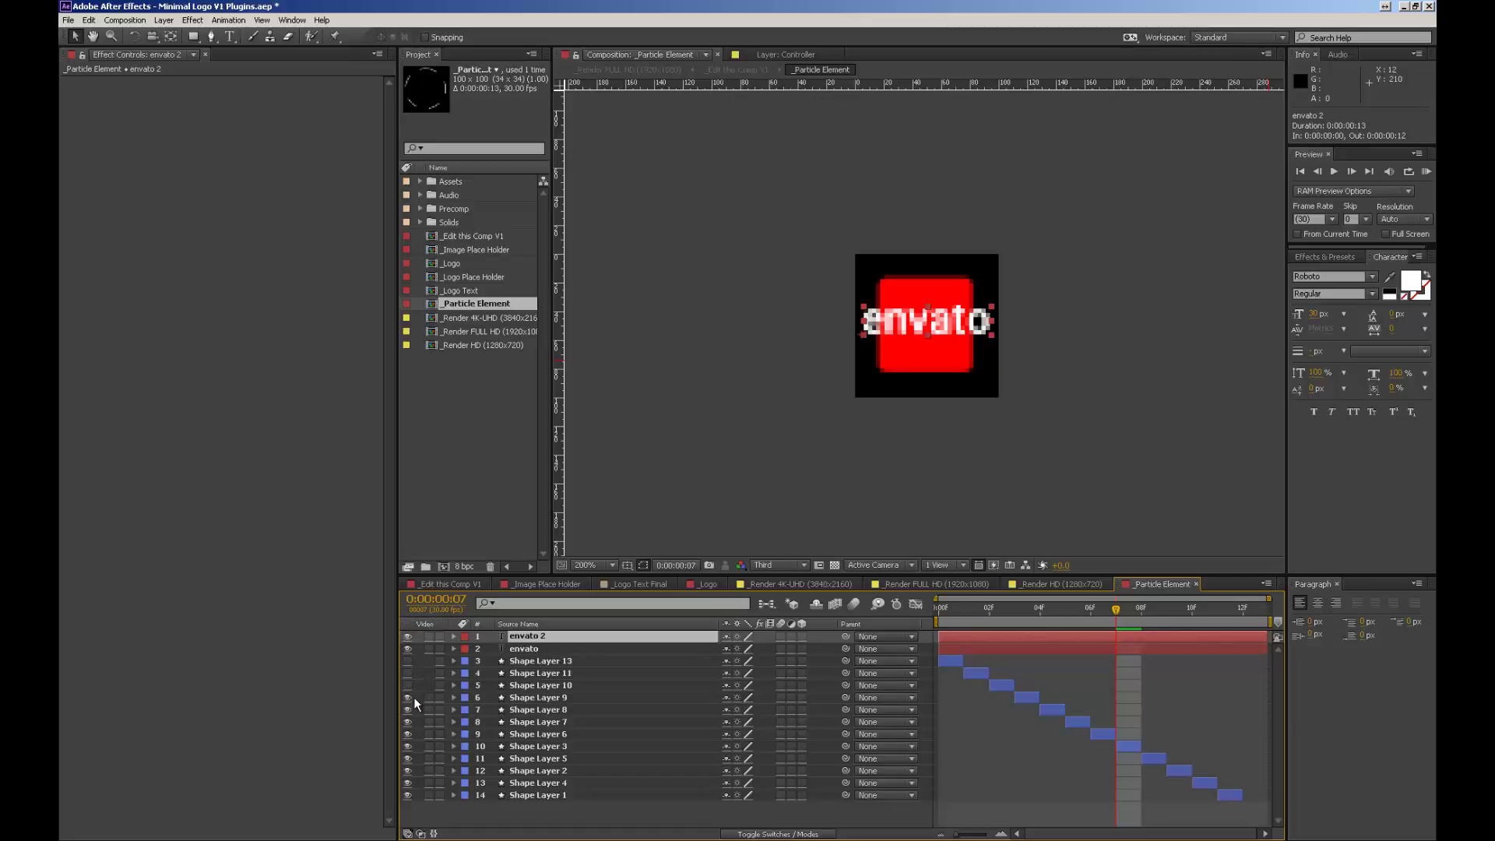
pyautogui.doubleClick(558, 640)
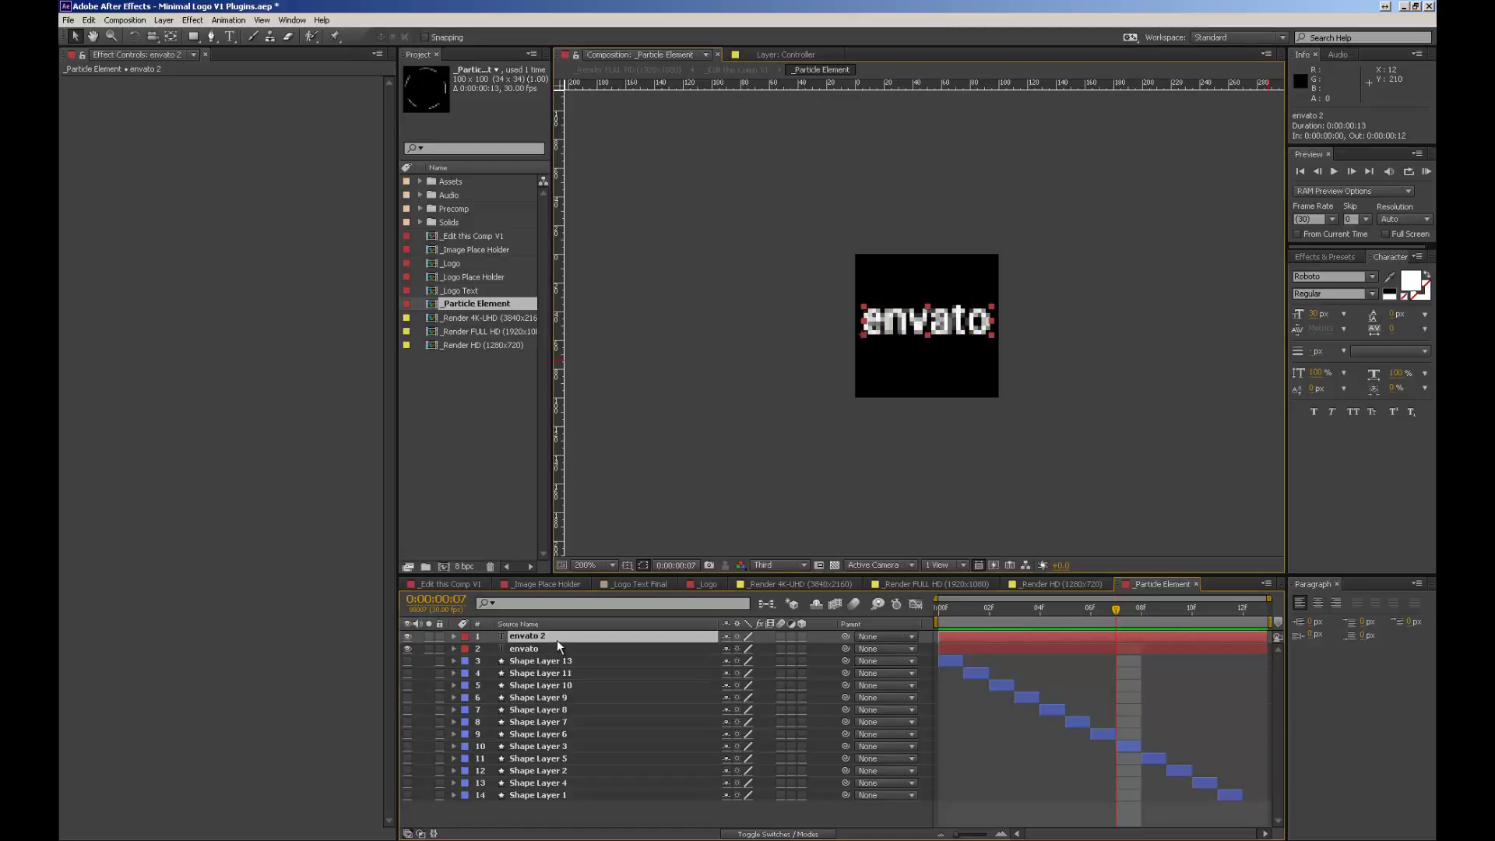
pyautogui.write('black')
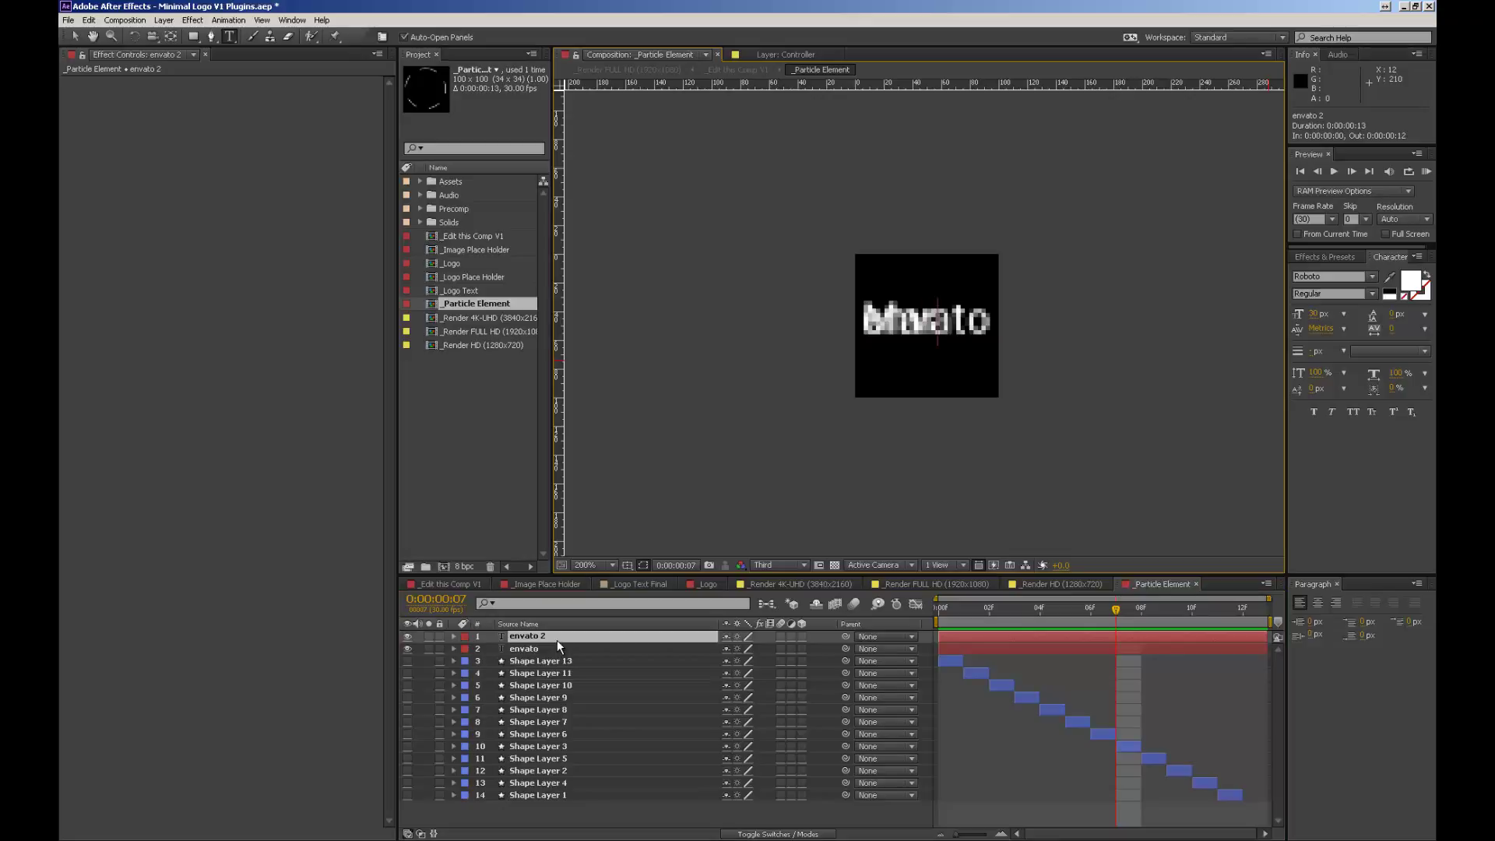
pyautogui.click(558, 641)
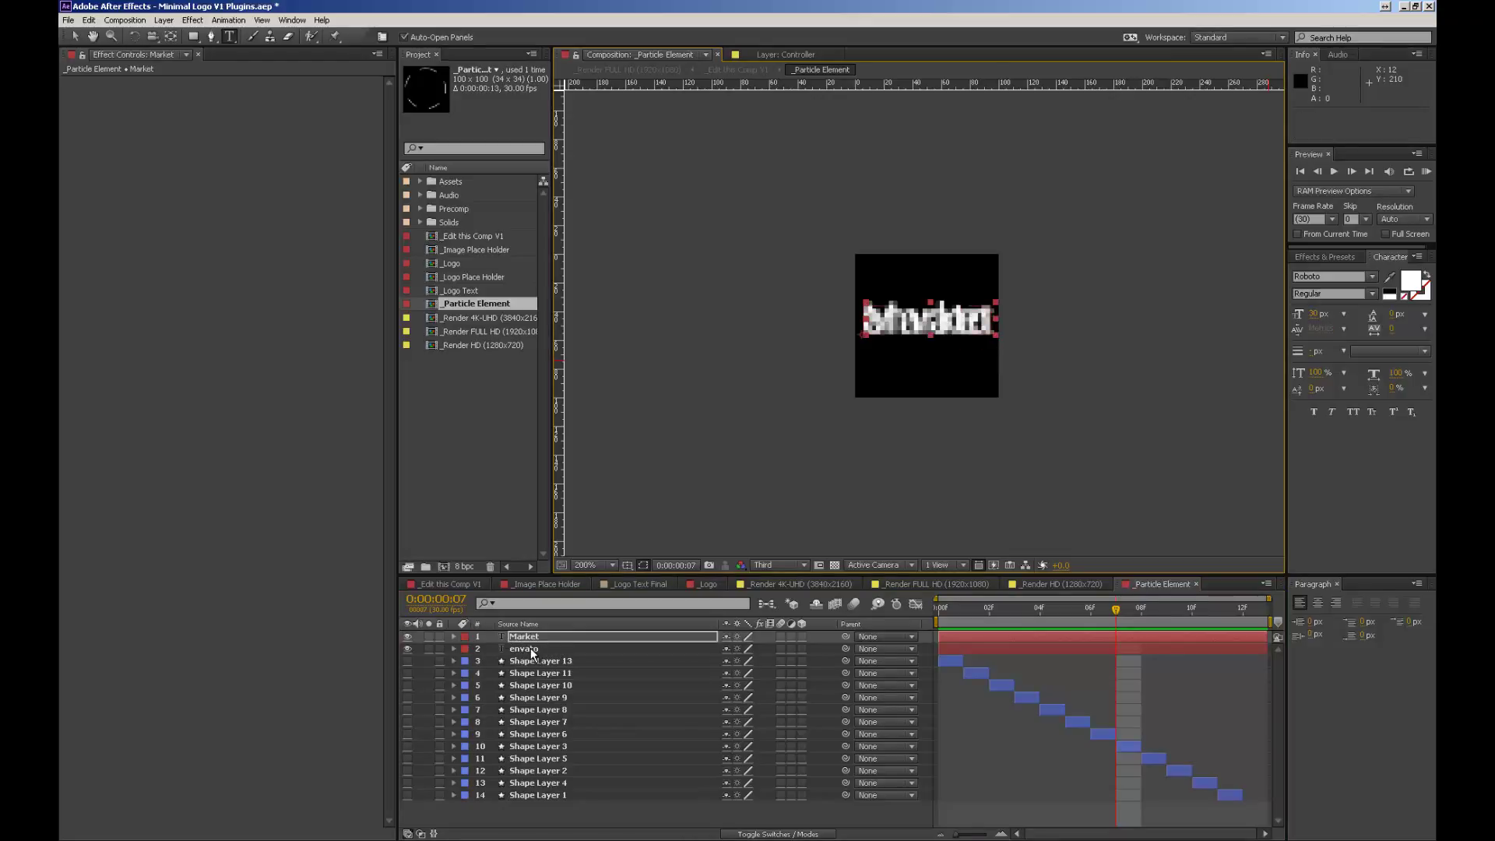
# Step: Duplicate the Market text layer, change the copy to read "business", and reduce its font size to fit inside the composition
pyautogui.click(531, 648)
pyautogui.click(530, 637)
pyautogui.hotkey('ctrl', 'd')
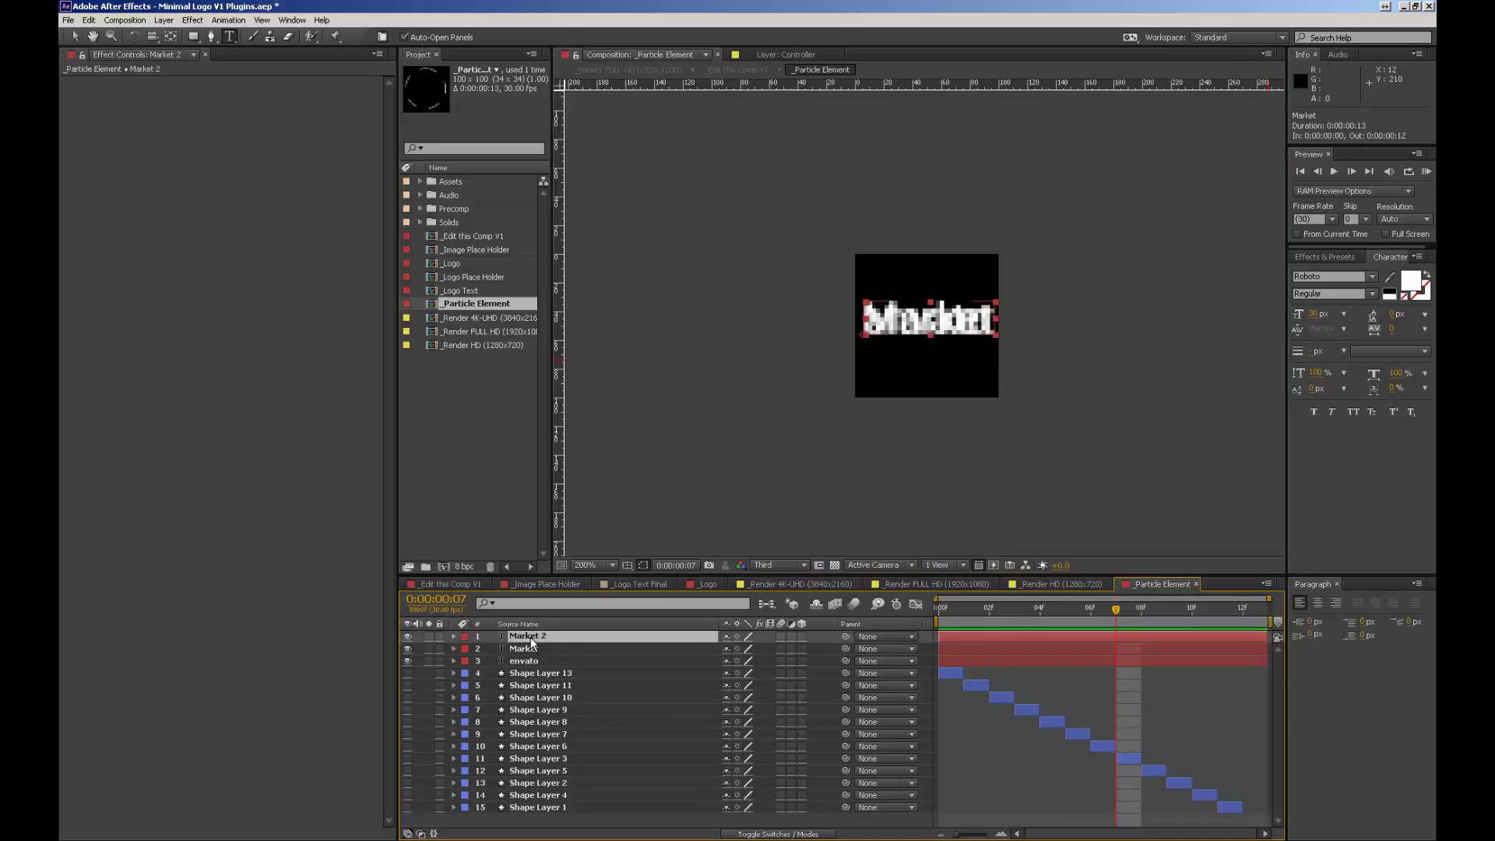
pyautogui.doubleClick(530, 637)
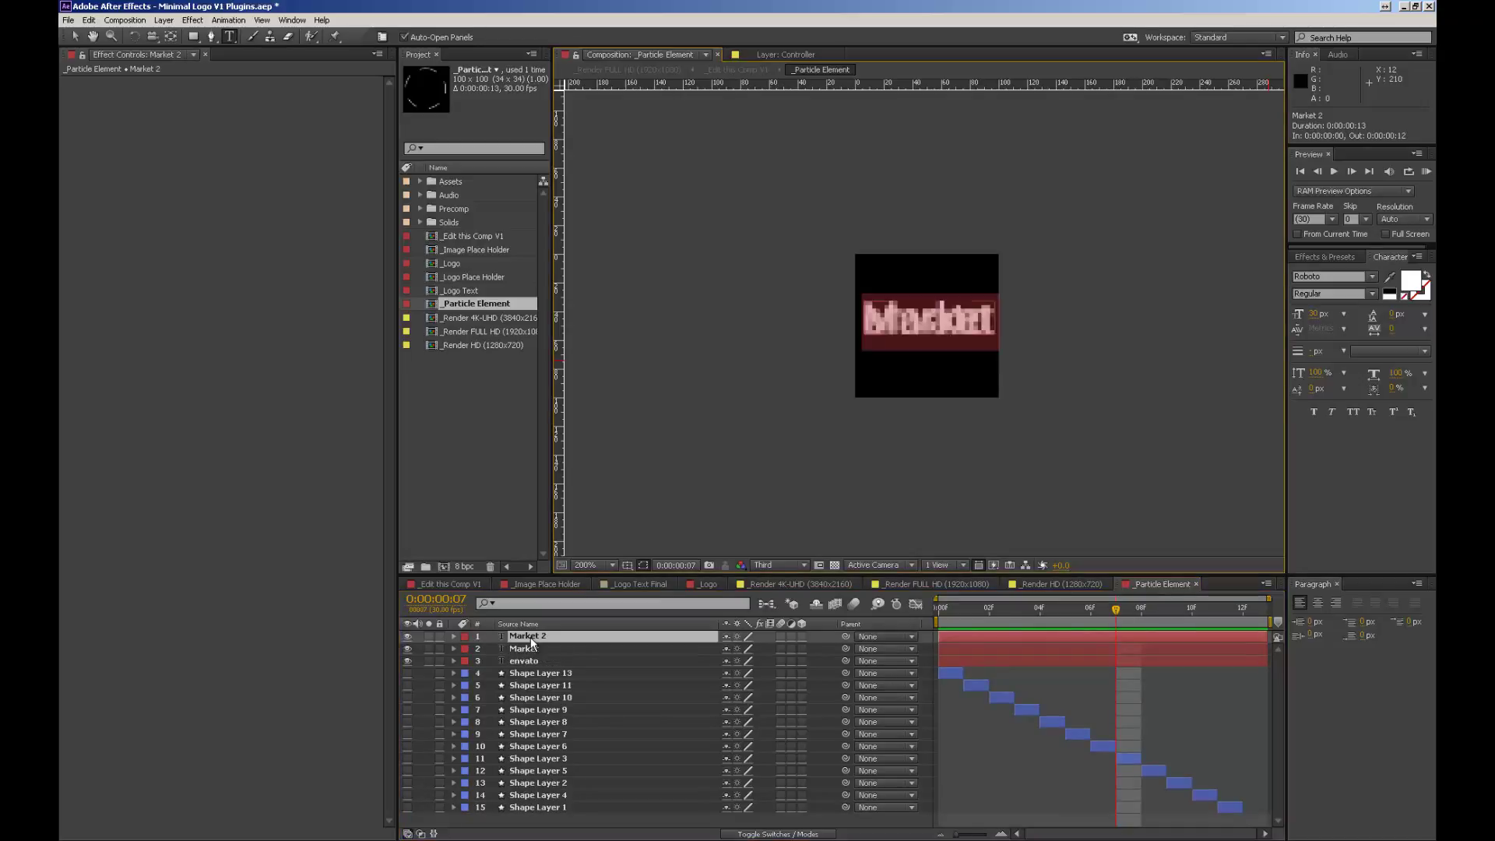
pyautogui.write('Minimal')
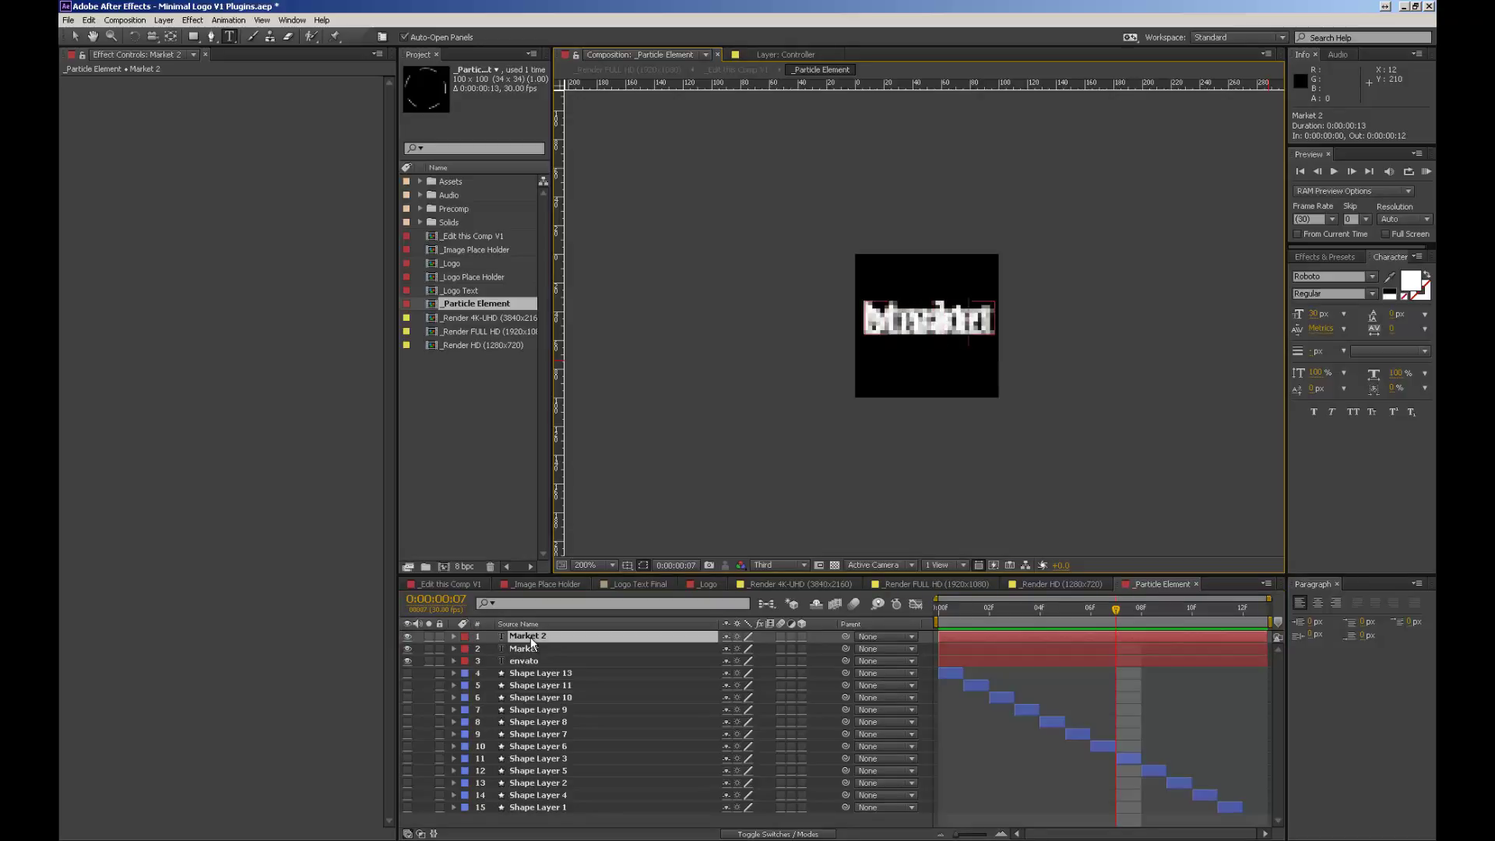
pyautogui.write('business')
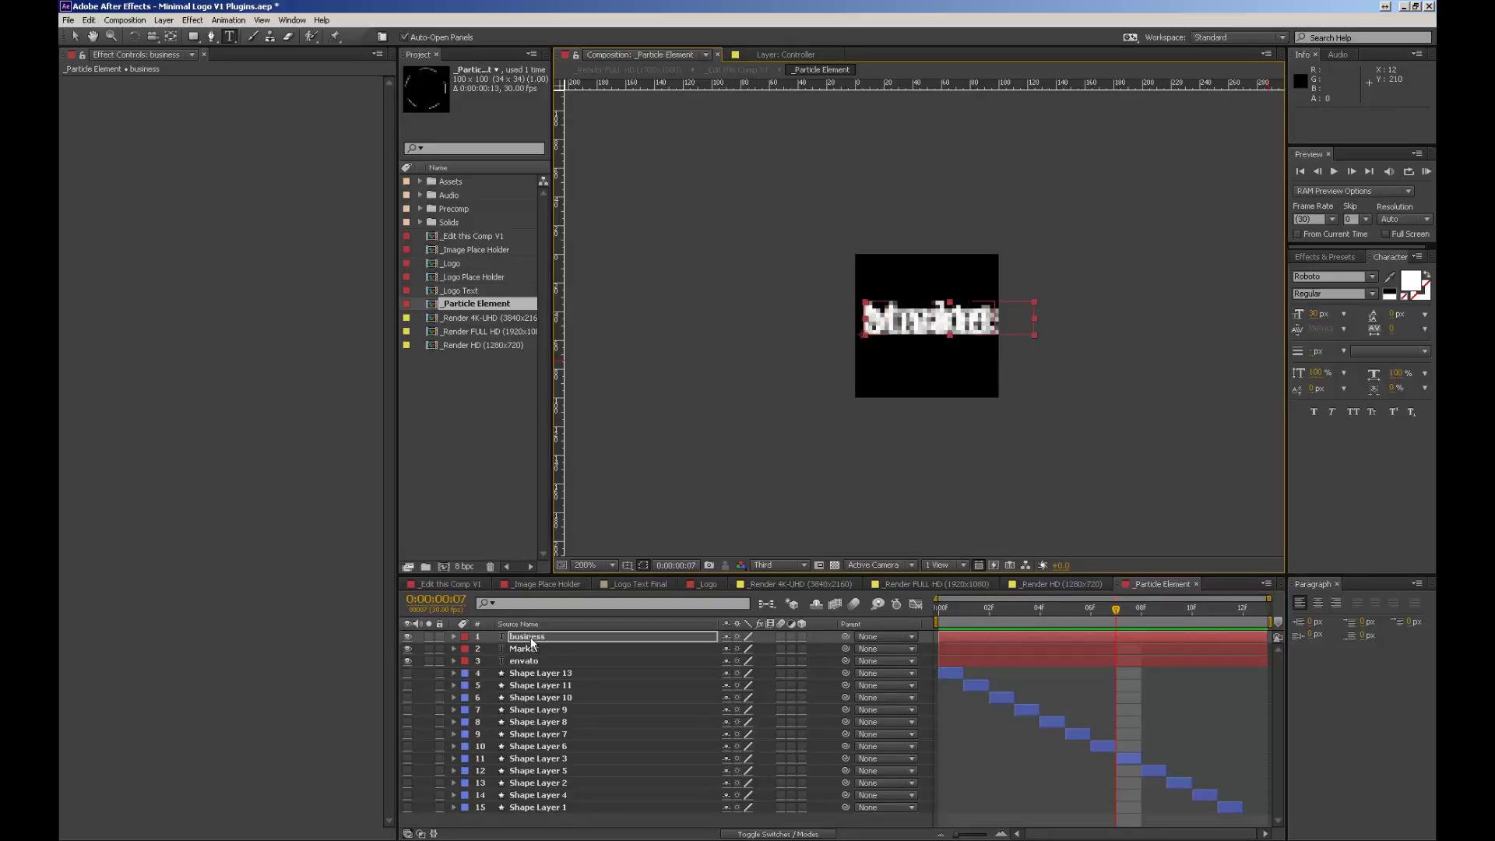
pyautogui.moveTo(1319, 321); pyautogui.dragTo(1307, 320)
# Step: Trim the business, Market and envato text layers so each lasts only the first frame
pyautogui.keyDown('ctrl'); pyautogui.click(530, 649); pyautogui.keyUp('ctrl')
pyautogui.keyDown('ctrl'); pyautogui.click(532, 662); pyautogui.keyUp('ctrl')
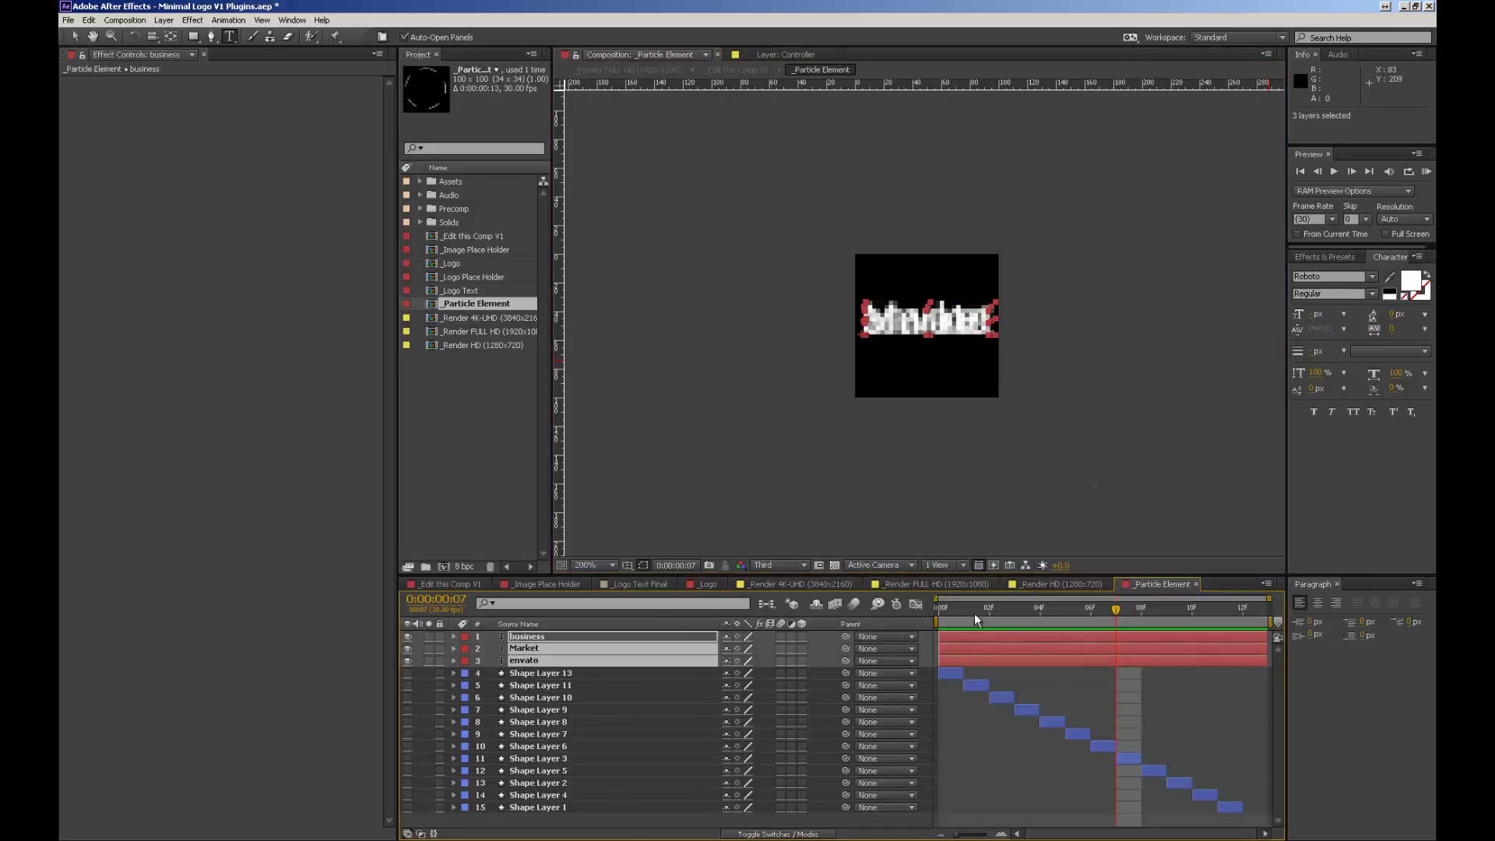
pyautogui.click(949, 610)
pyautogui.hotkey('alt', ']')
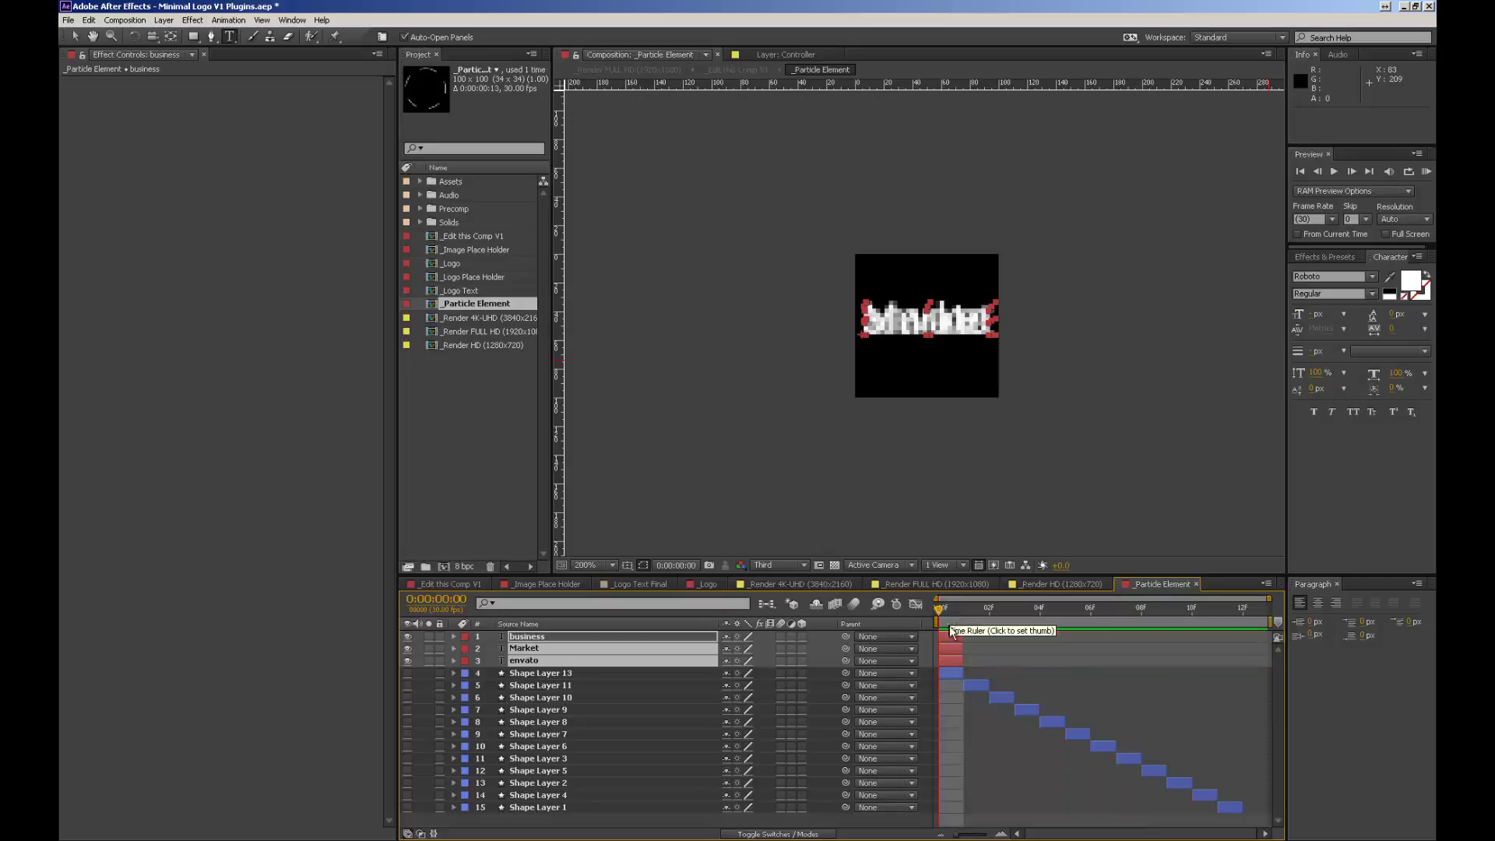
# Step: Stagger the Market and envato layers one frame apart after the business layer, and save the project
pyautogui.click(947, 743)
pyautogui.moveTo(952, 660); pyautogui.dragTo(978, 650)
pyautogui.click(953, 646)
pyautogui.keyDown('ctrl'); pyautogui.click(974, 661); pyautogui.keyUp('ctrl')
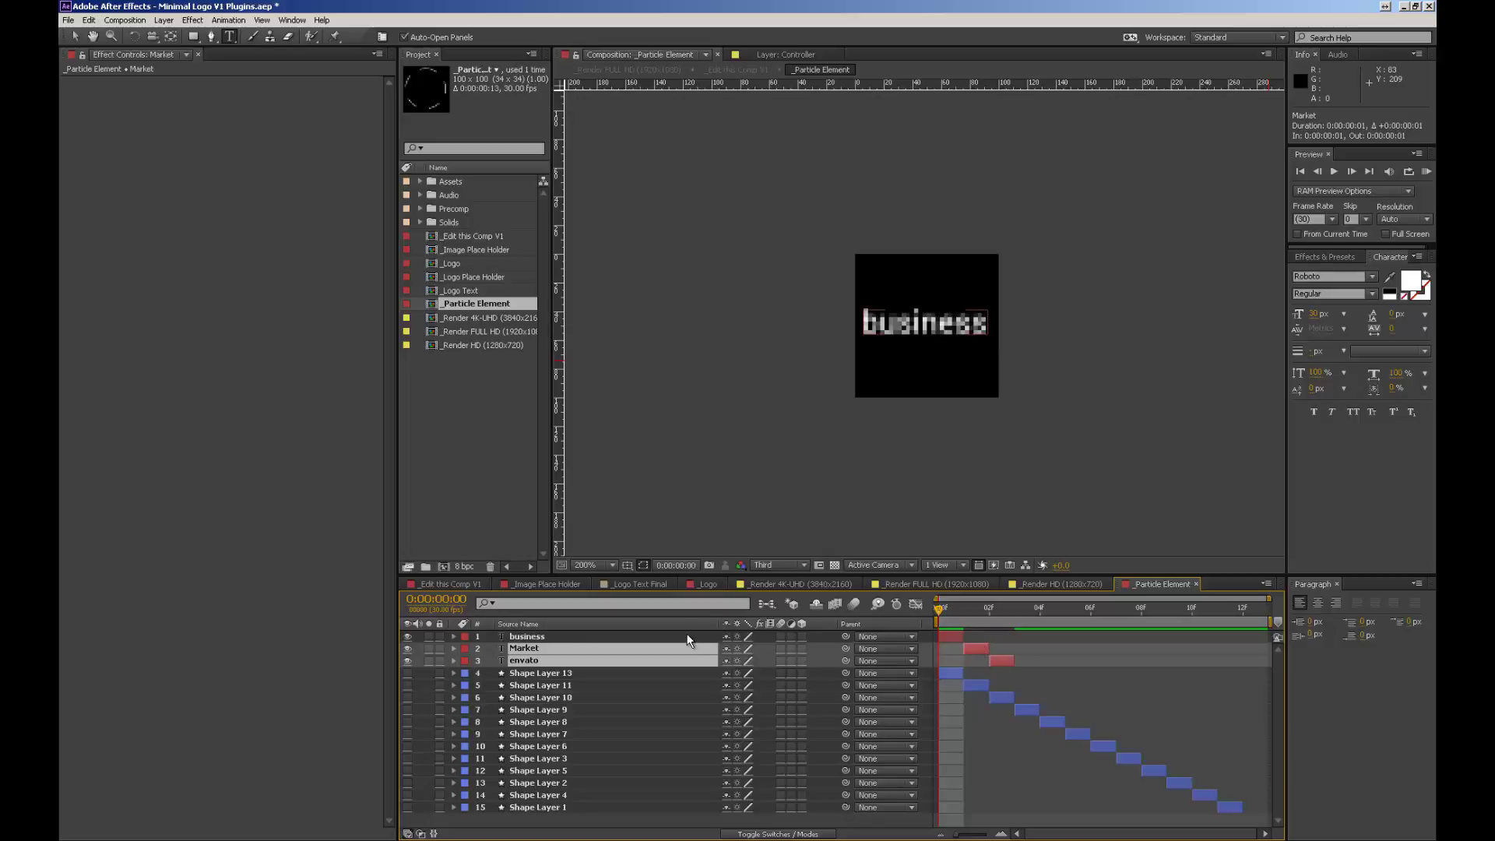
pyautogui.hotkey('ctrl', 's')
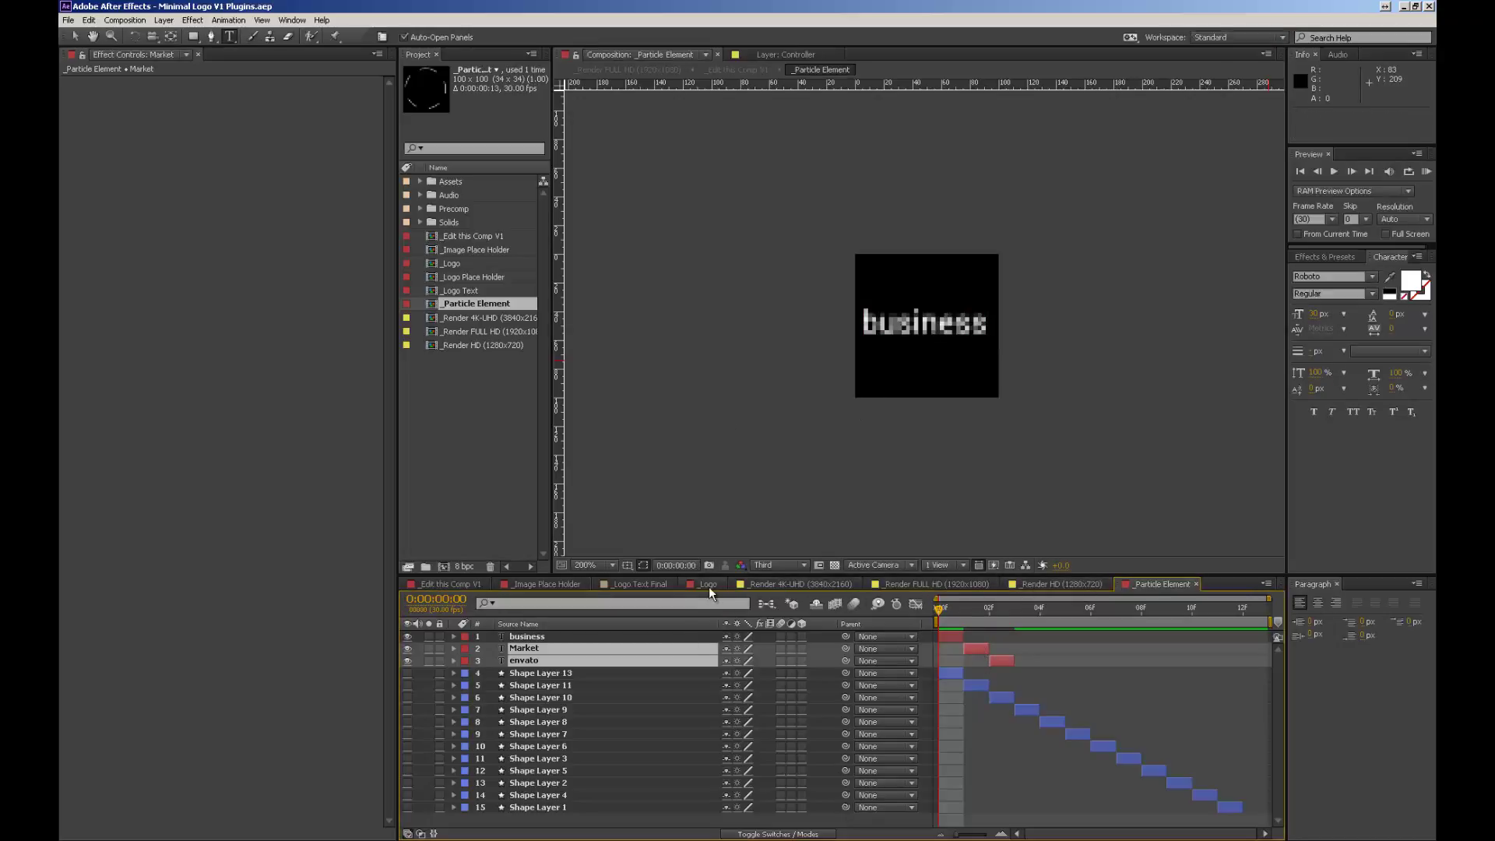
# Step: Inspect the particle trail in the _Edit this Comp V1 composition at 0:00:01:22, close up
pyautogui.click(653, 586)
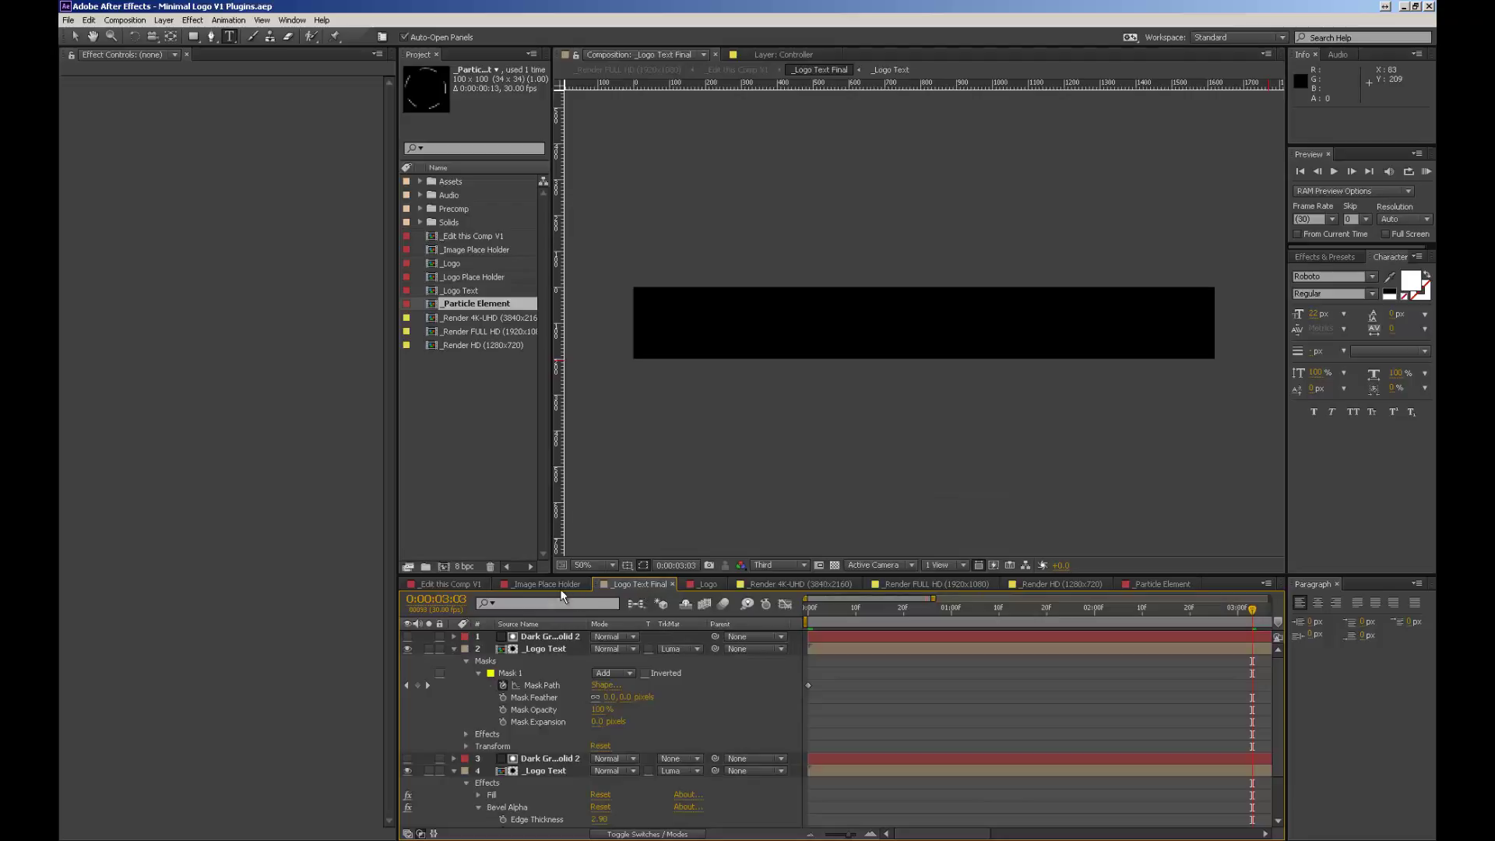
pyautogui.click(560, 585)
pyautogui.click(438, 585)
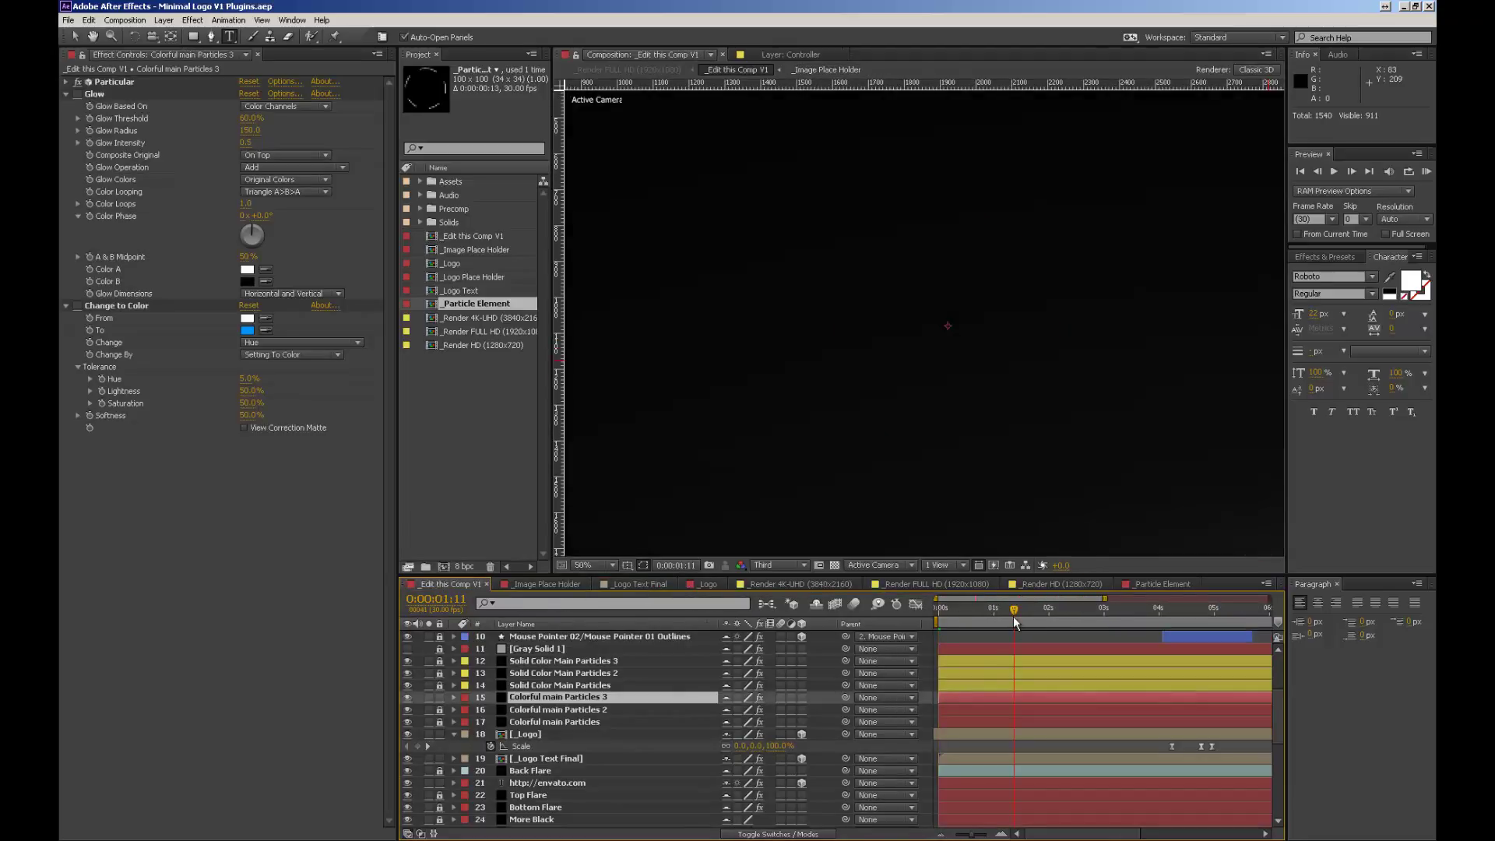
pyautogui.press(',')
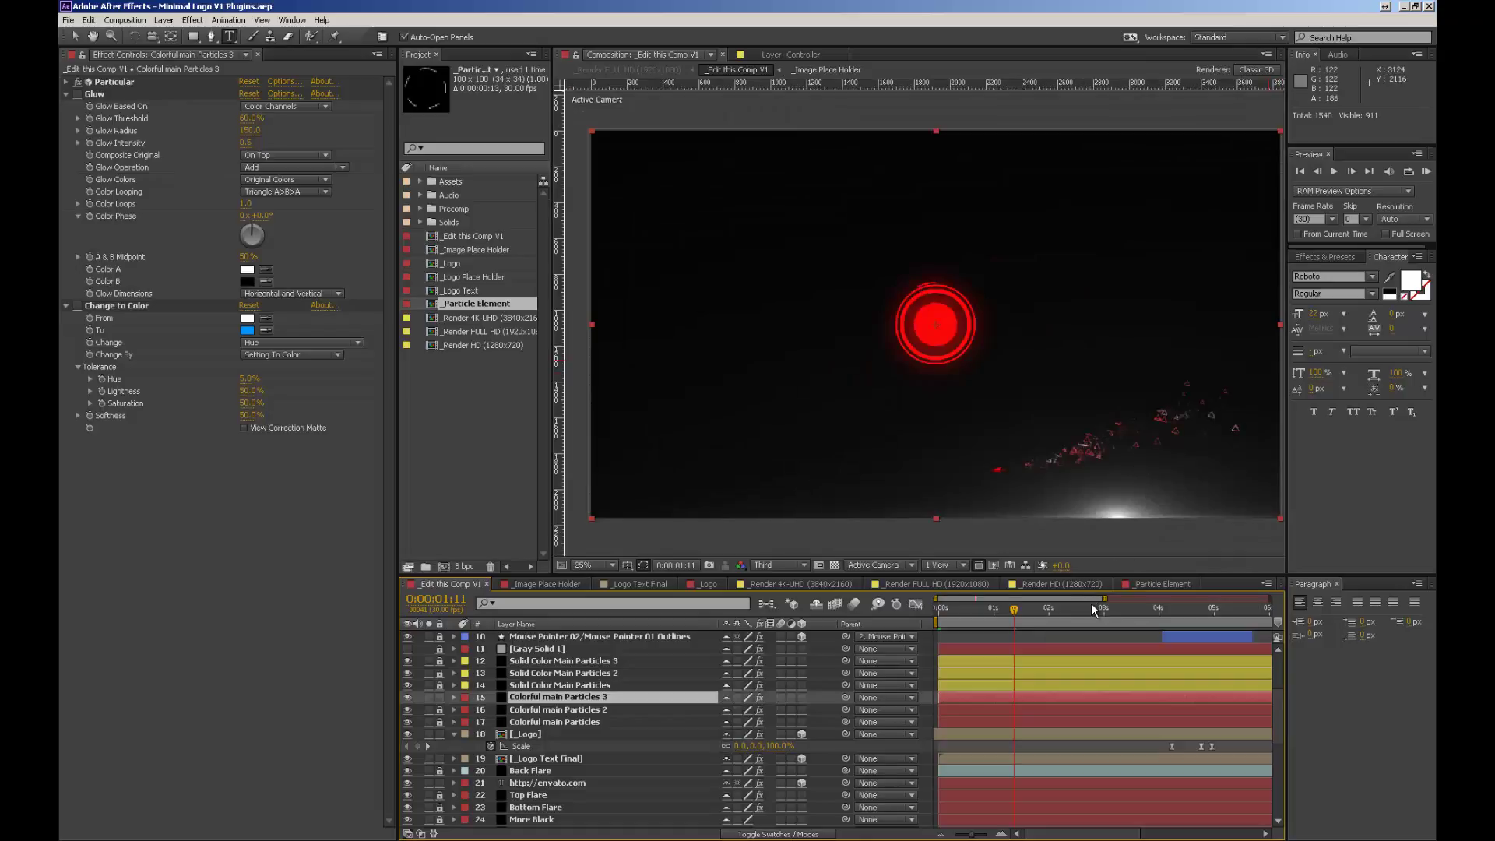
pyautogui.click(1034, 615)
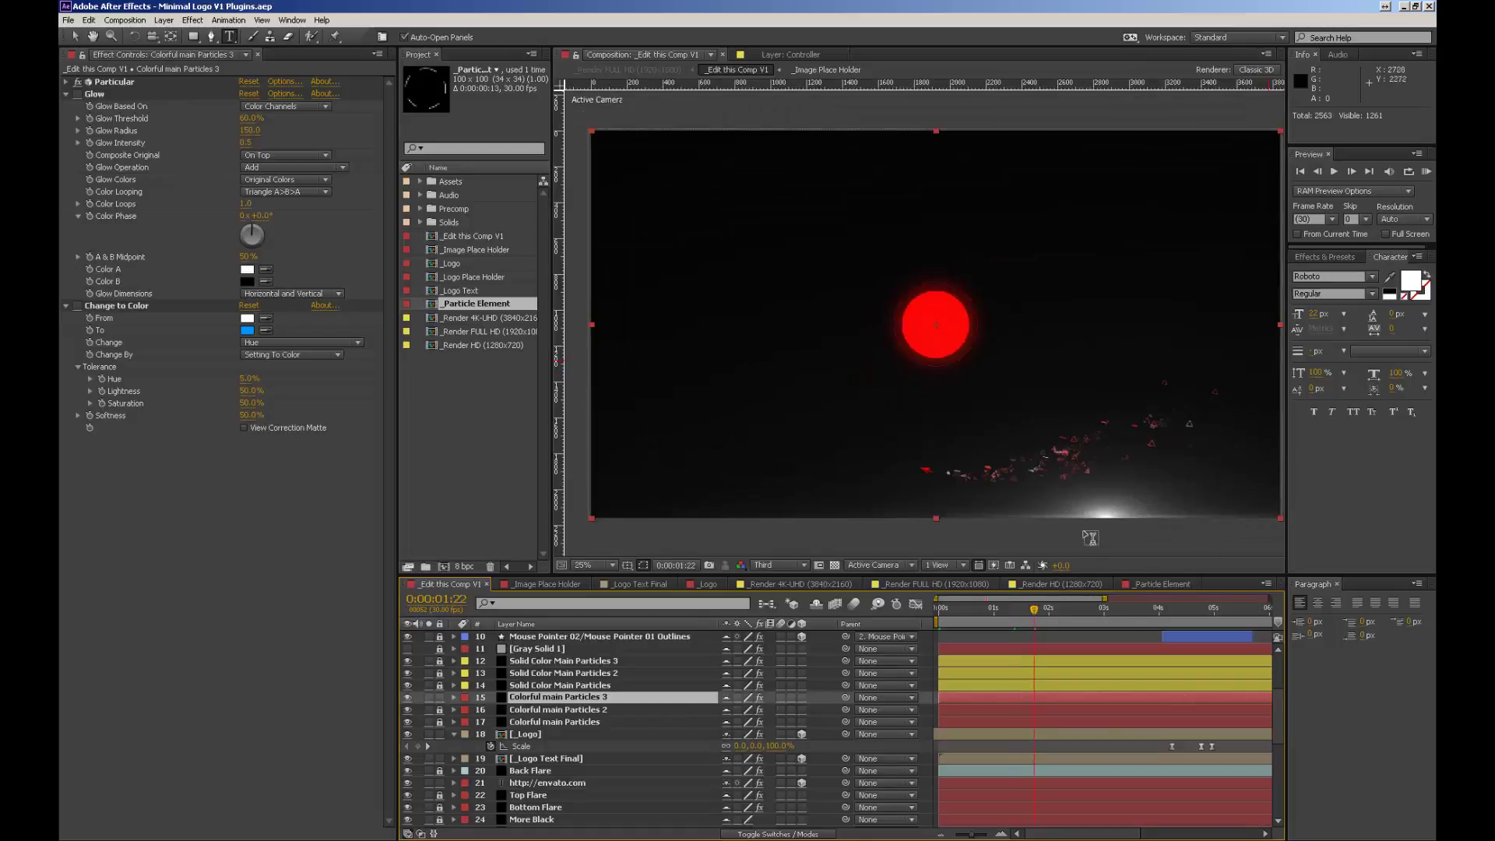
pyautogui.press('.')
pyautogui.moveTo(1102, 501); pyautogui.dragTo(1022, 327)
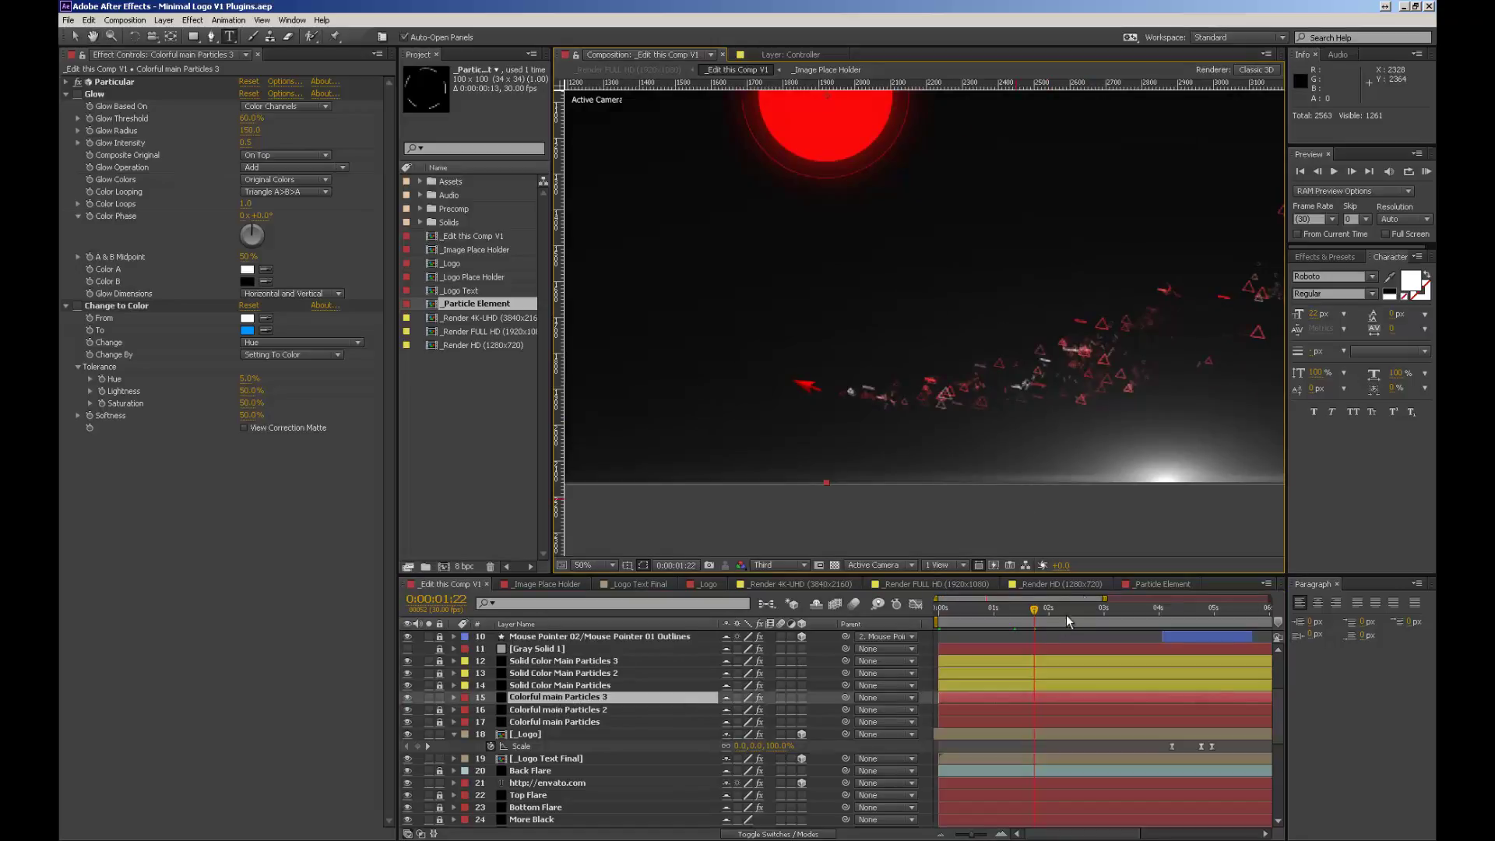
# Step: Delete all the shape layers from the _Particle Element composition, keeping only the three text layers
pyautogui.click(1162, 585)
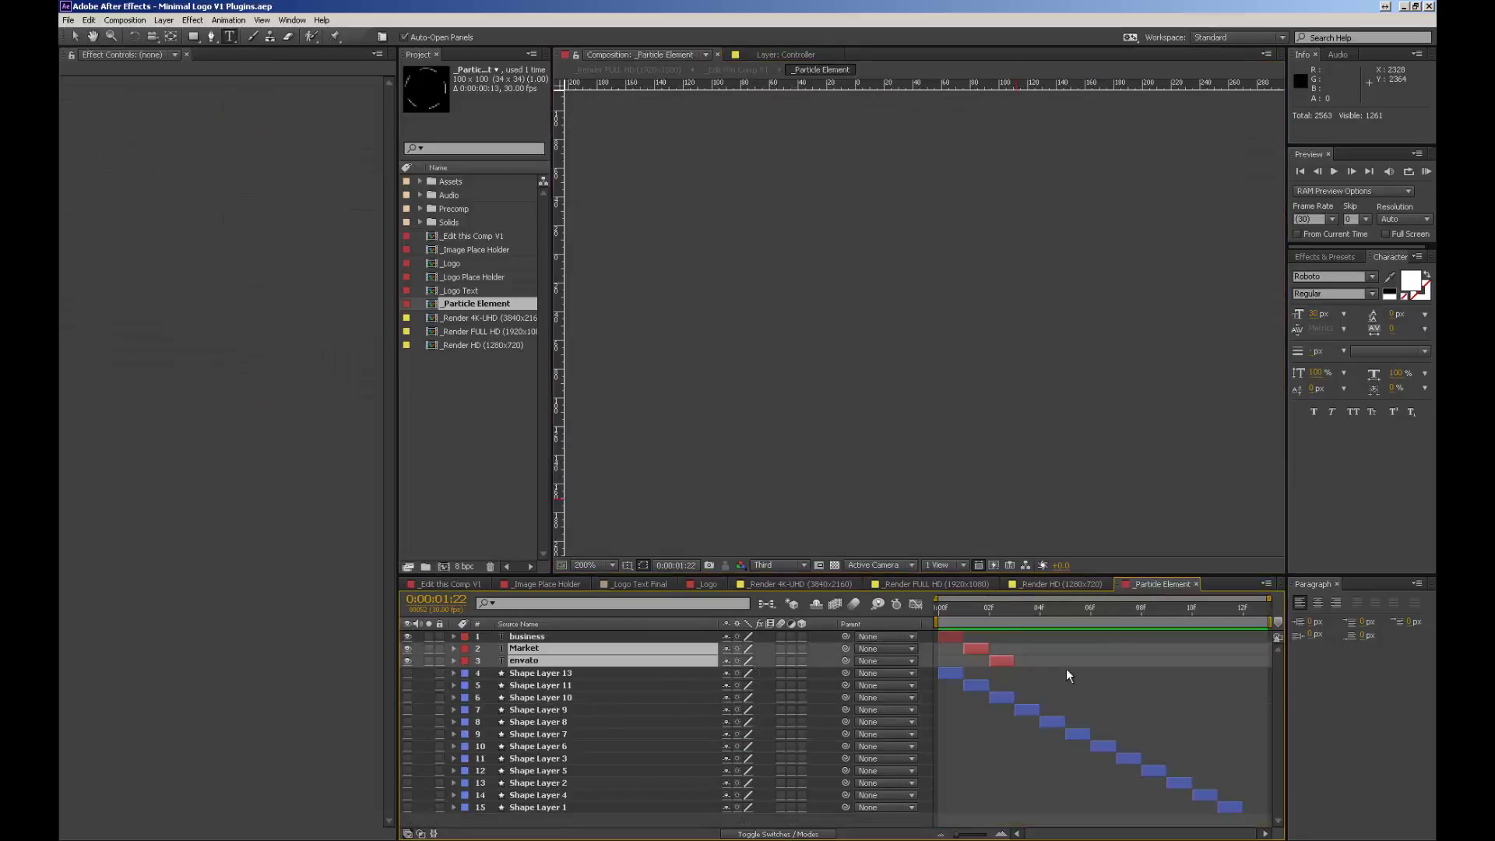
pyautogui.click(568, 674)
pyautogui.keyDown('shift'); pyautogui.click(549, 810); pyautogui.keyUp('shift')
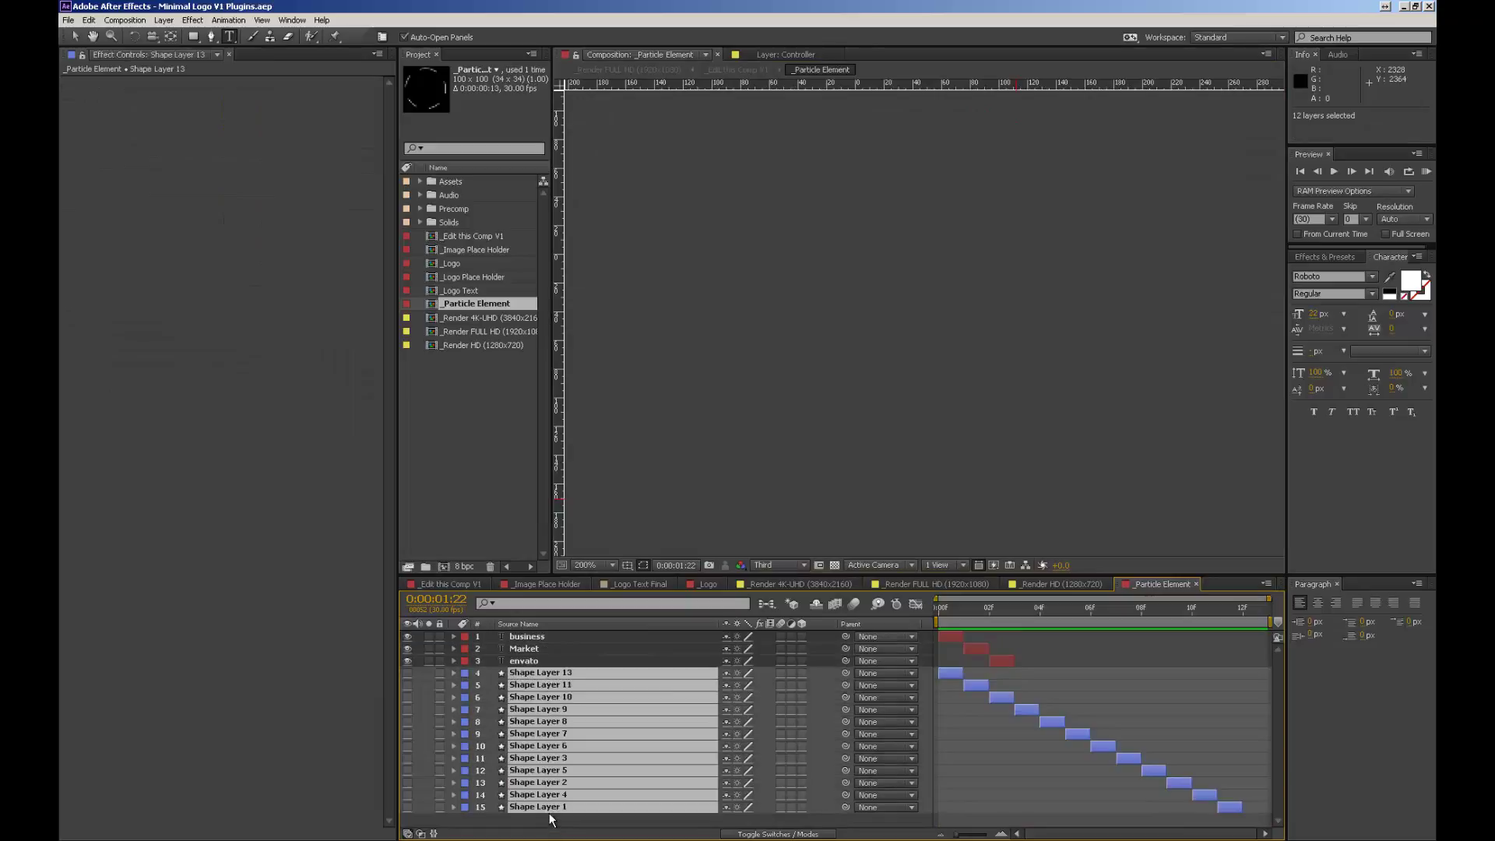
pyautogui.press('Delete')
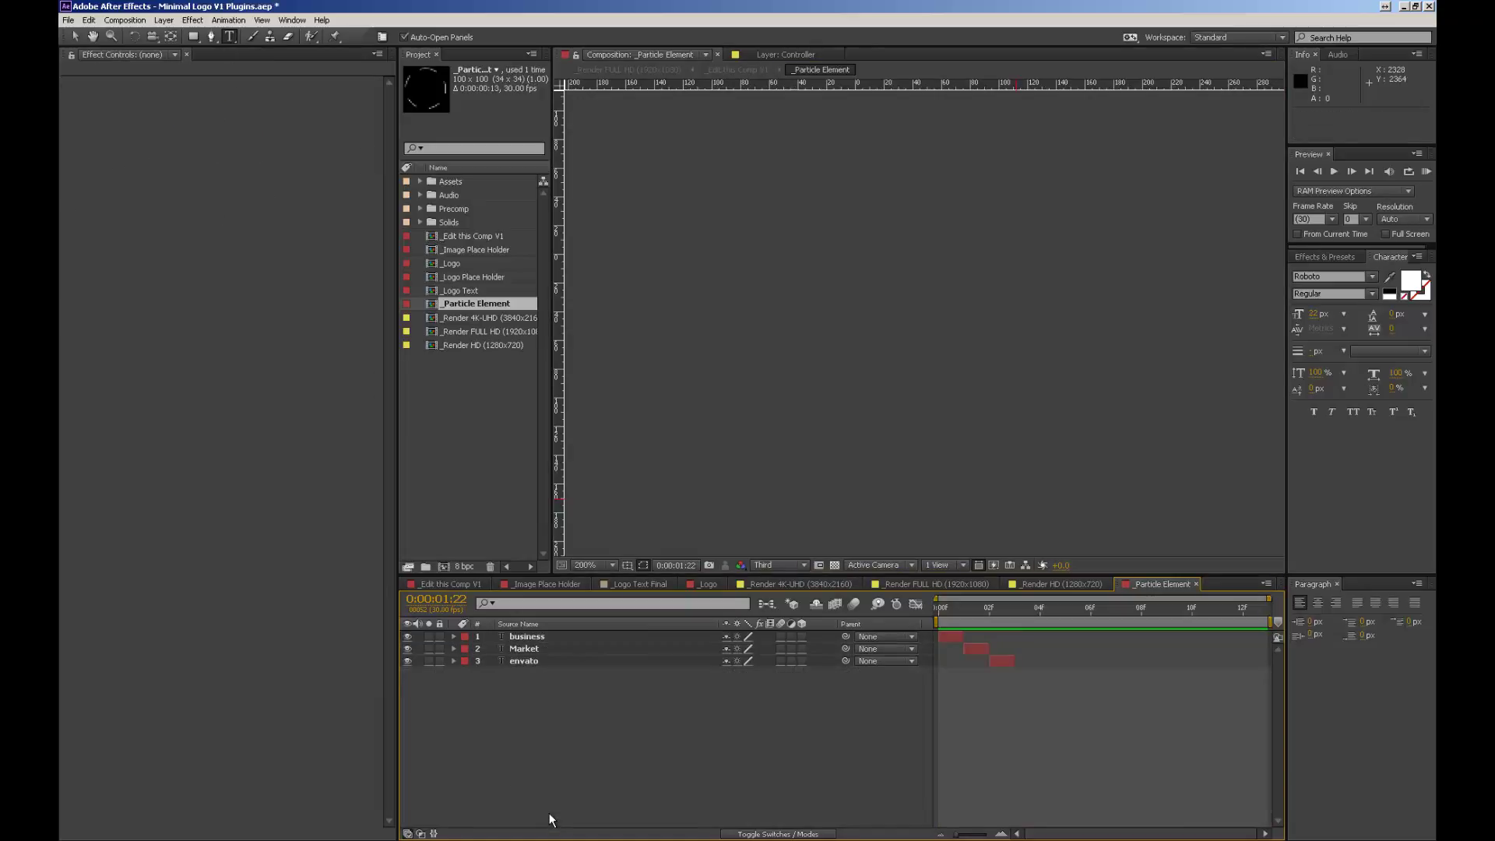
# Step: Check the particles and lower layers in _Edit this Comp V1, and recheck the first frame of _Particle Element
pyautogui.click(452, 584)
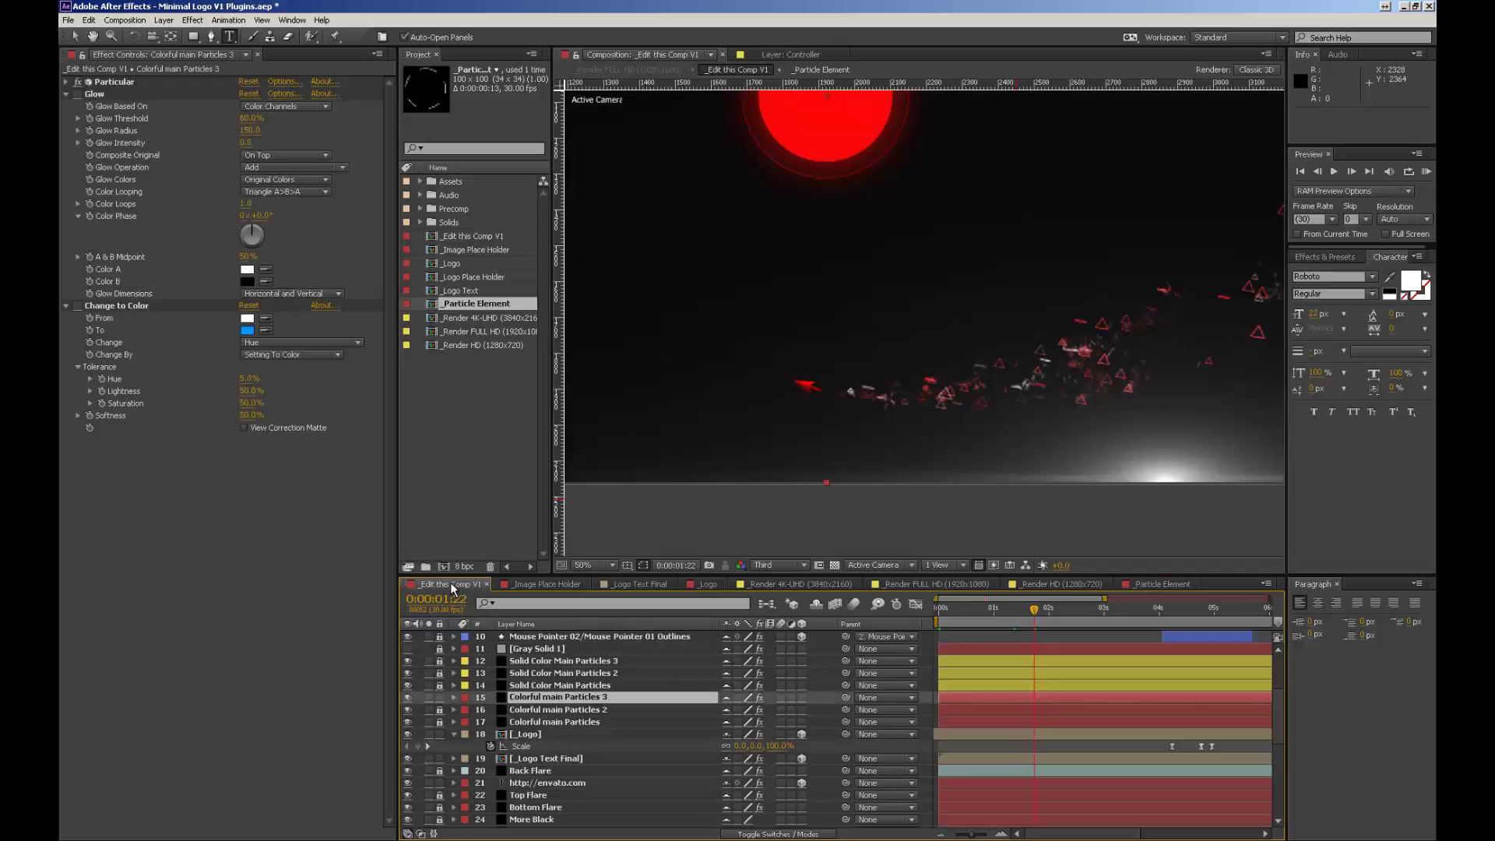
pyautogui.click(1023, 618)
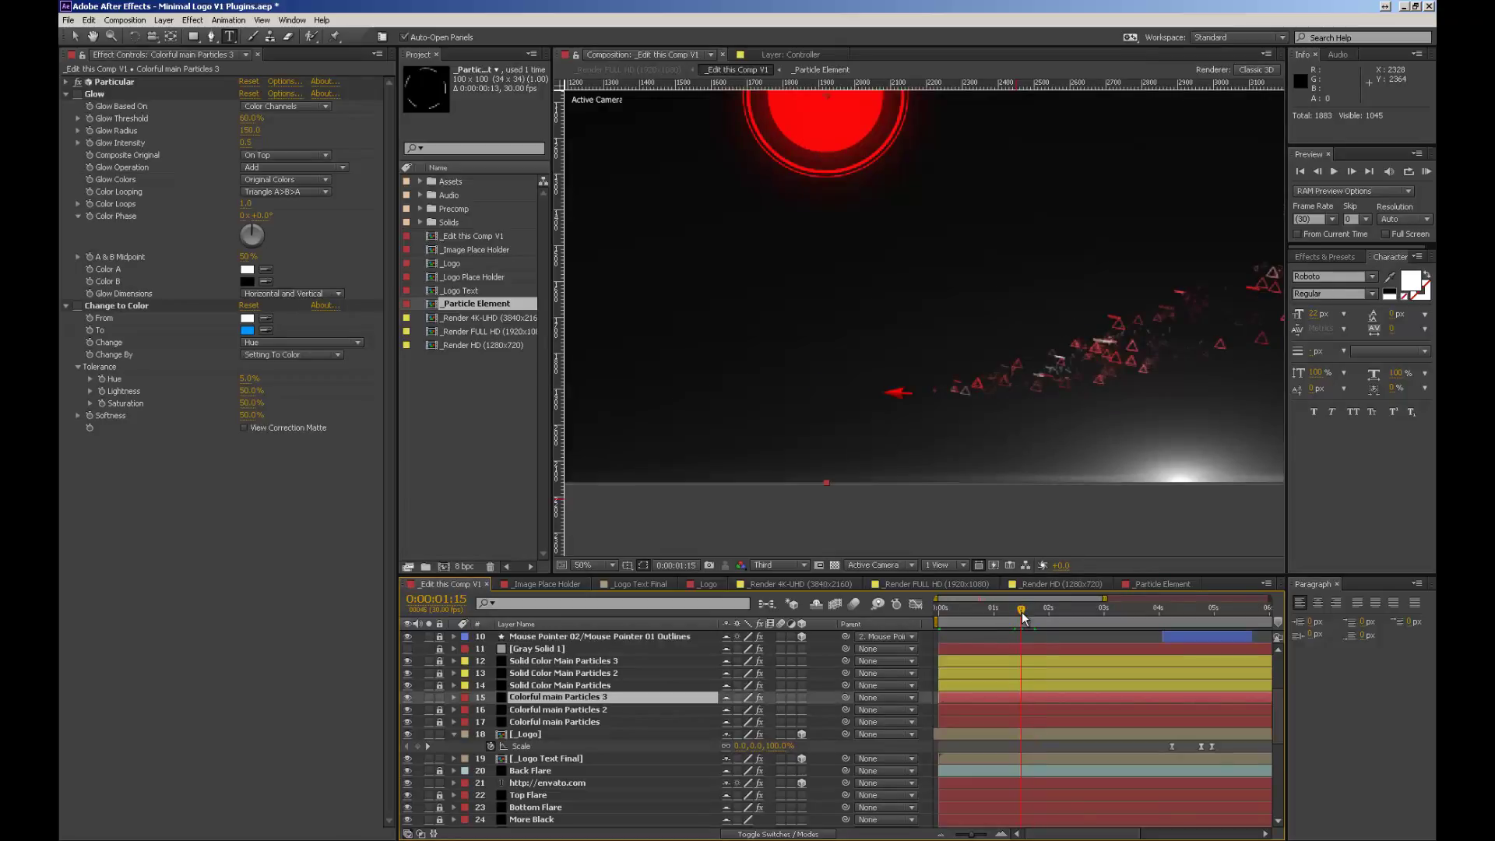
pyautogui.click(1049, 617)
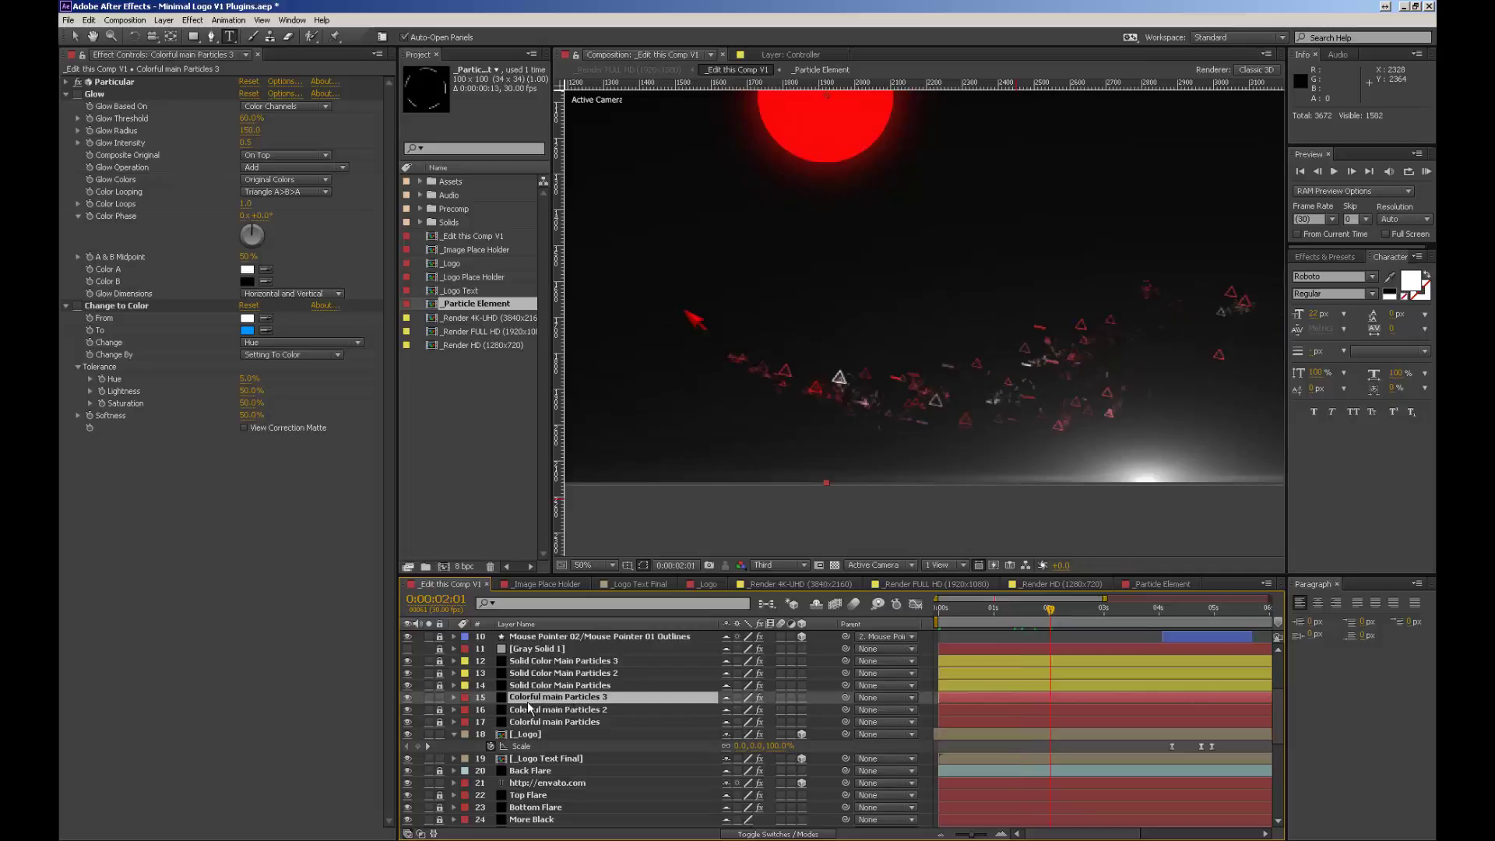
pyautogui.scroll(-3, 545, 783)
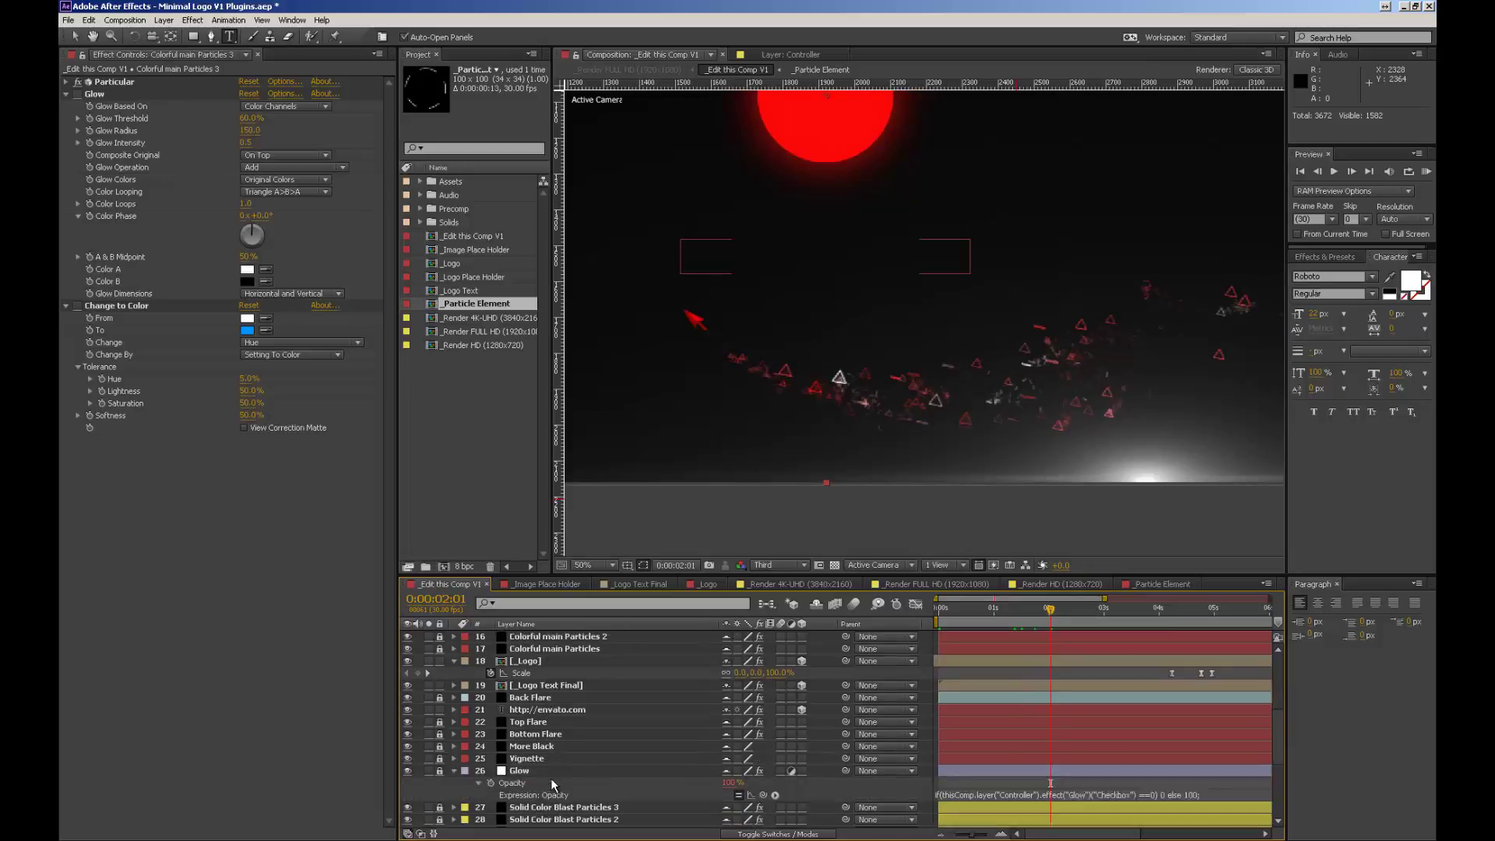
pyautogui.scroll(-2, 554, 785)
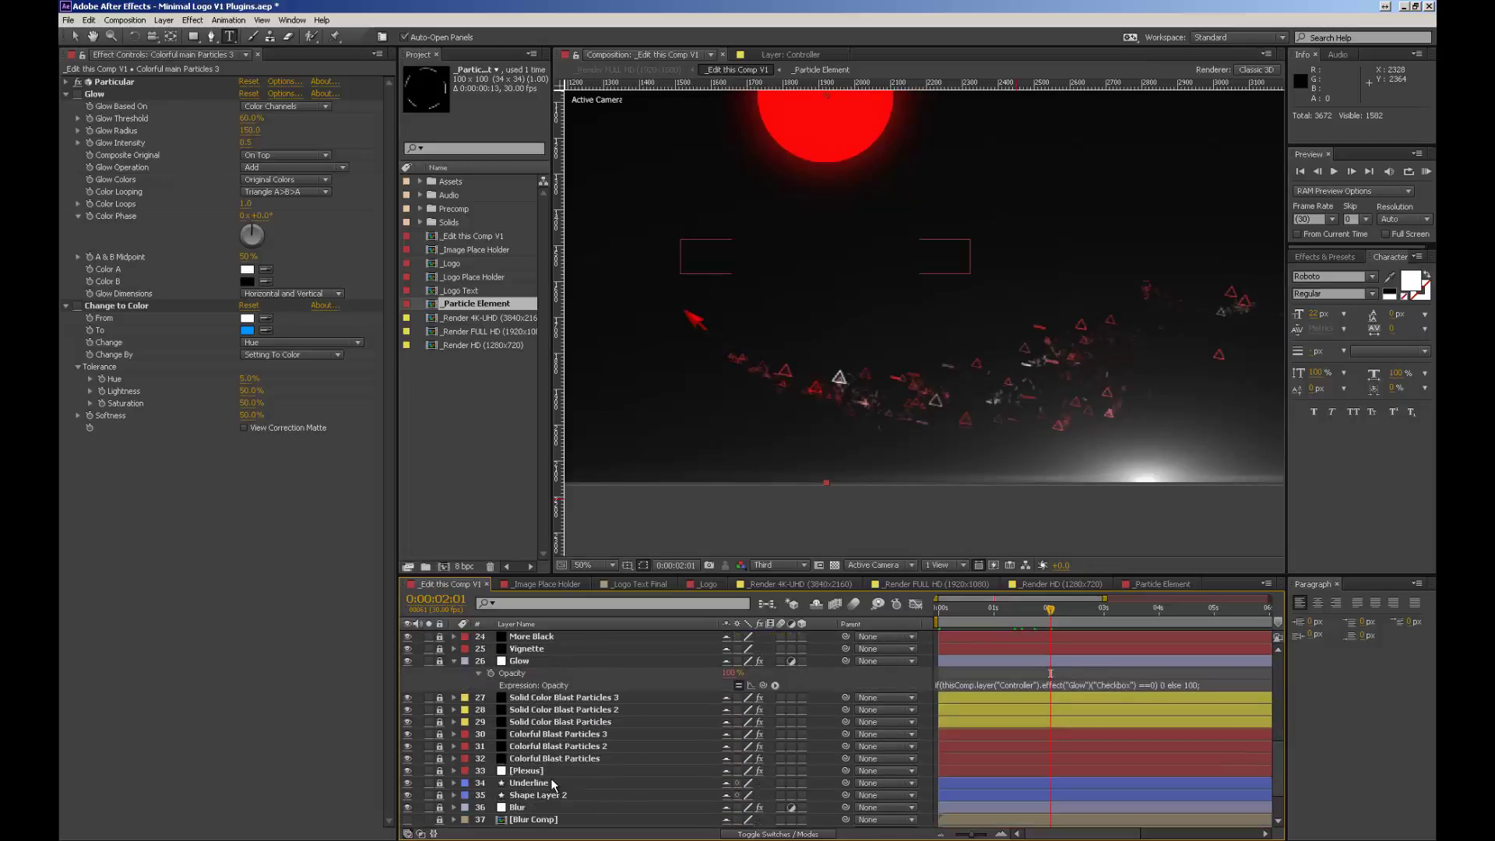
pyautogui.click(1138, 585)
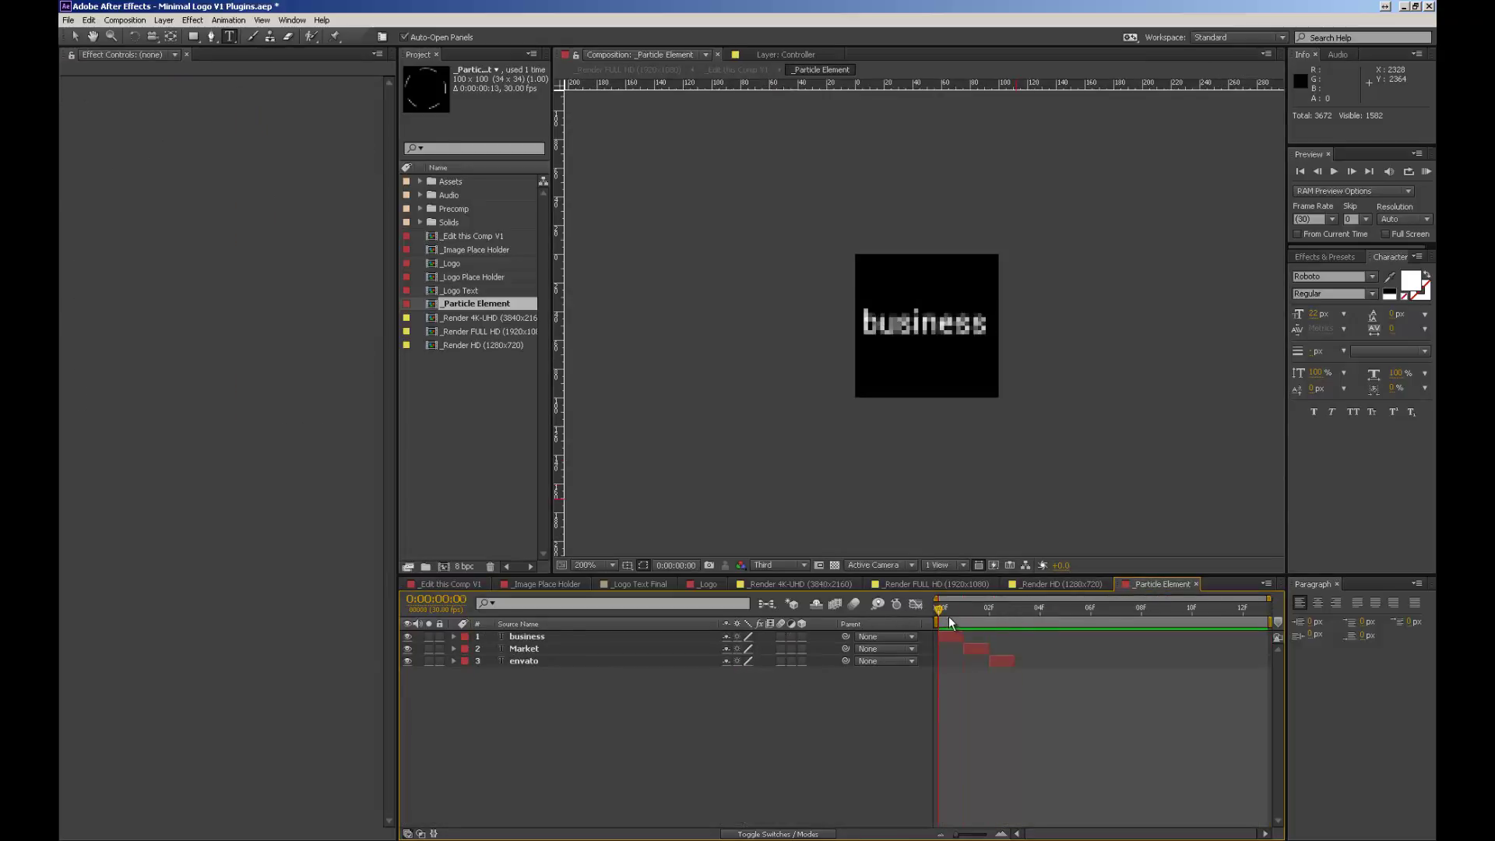
pyautogui.moveTo(949, 616)
pyautogui.mouseDown()
pyautogui.moveTo(1042, 620)
pyautogui.moveTo(940, 615)
pyautogui.mouseUp()
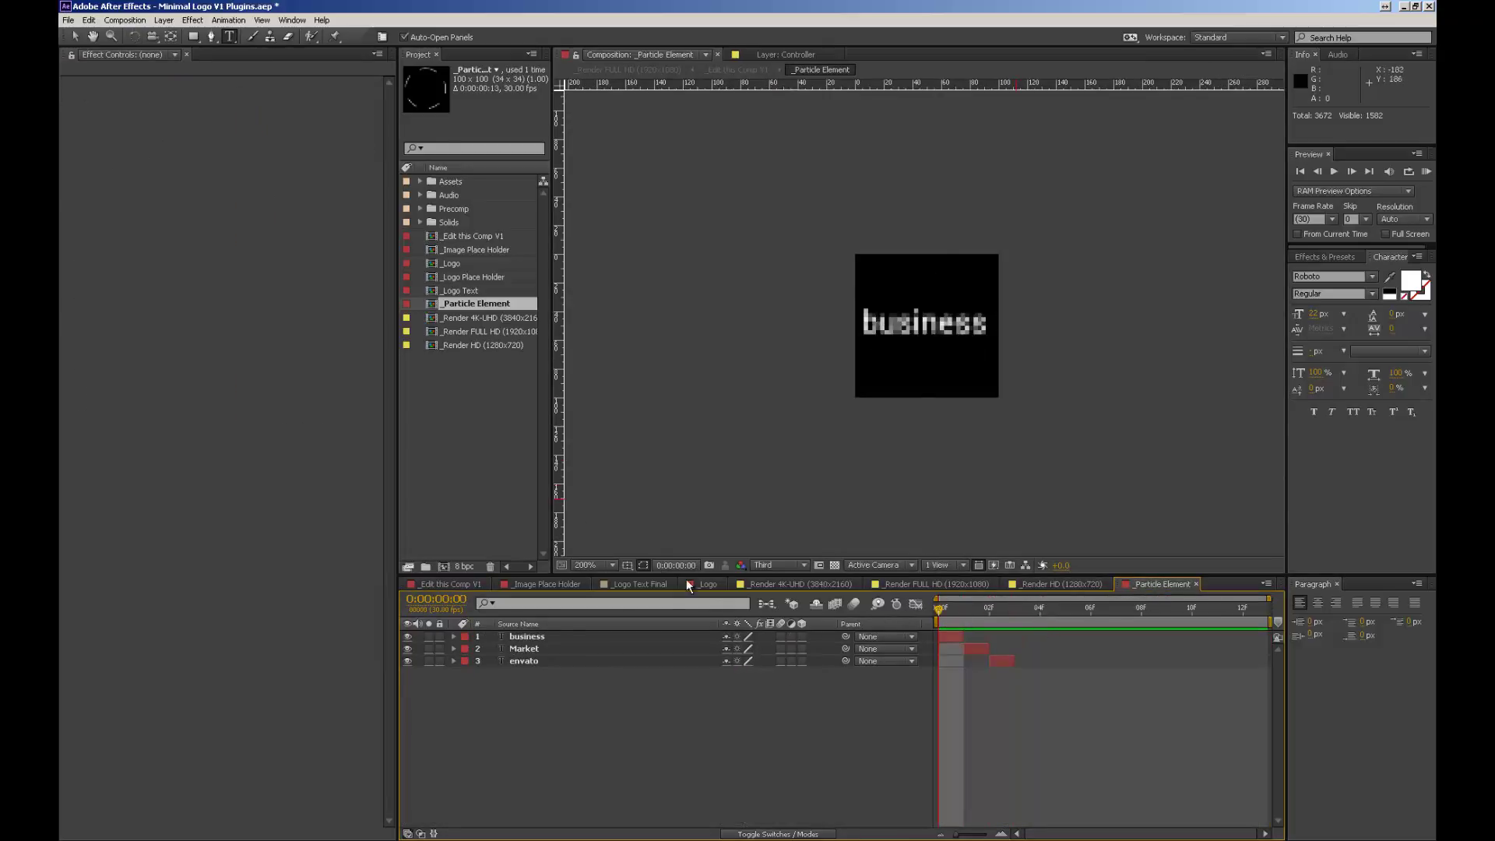
# Step: Return to the _Edit this Comp V1 composition and purge the cache, deleting all files from the disk cache
pyautogui.click(449, 584)
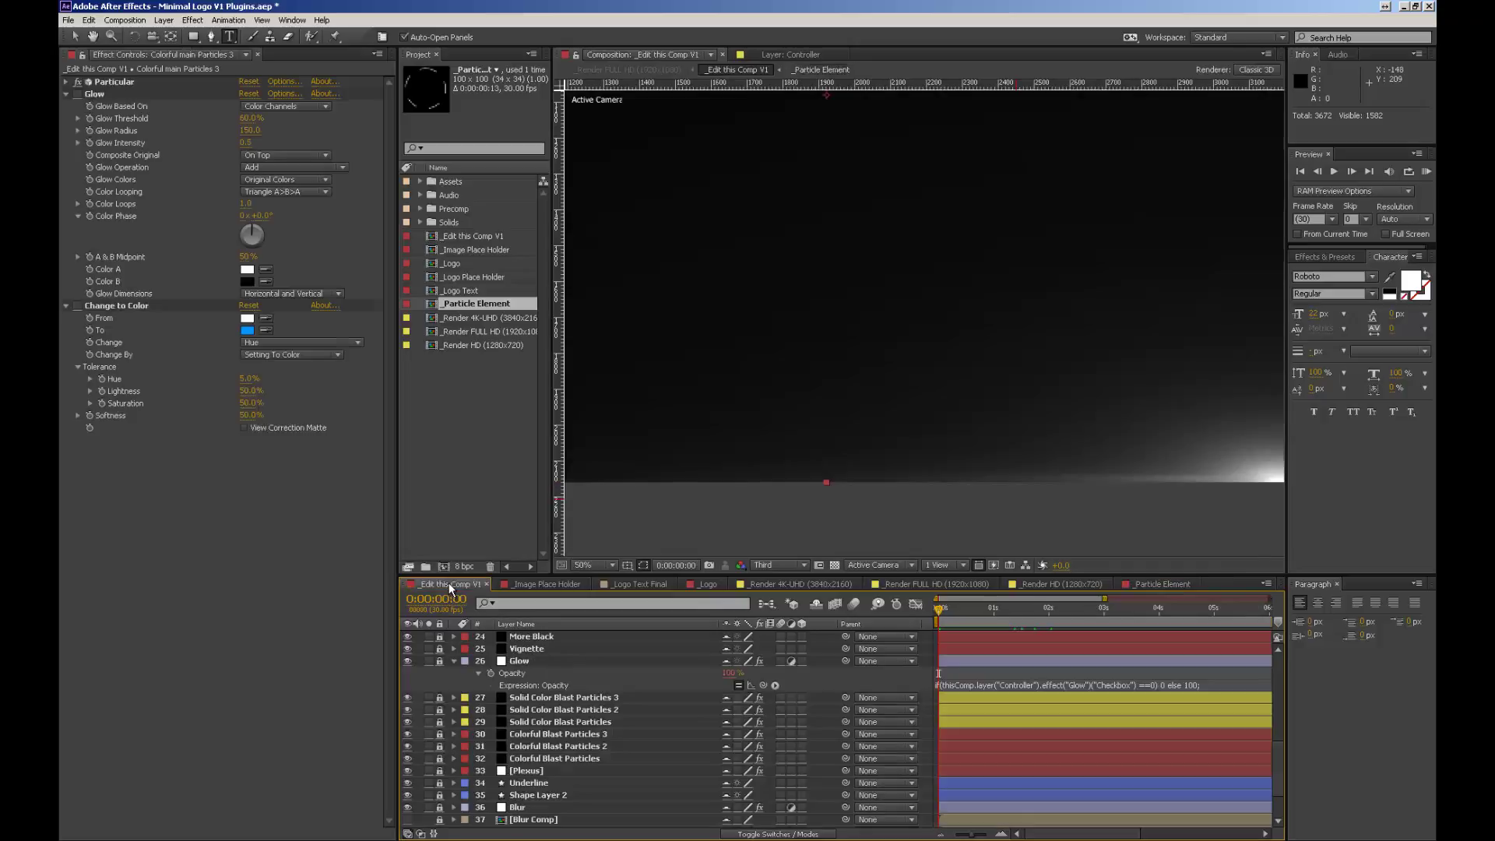
pyautogui.click(89, 21)
pyautogui.moveTo(164, 245)
pyautogui.click(251, 242)
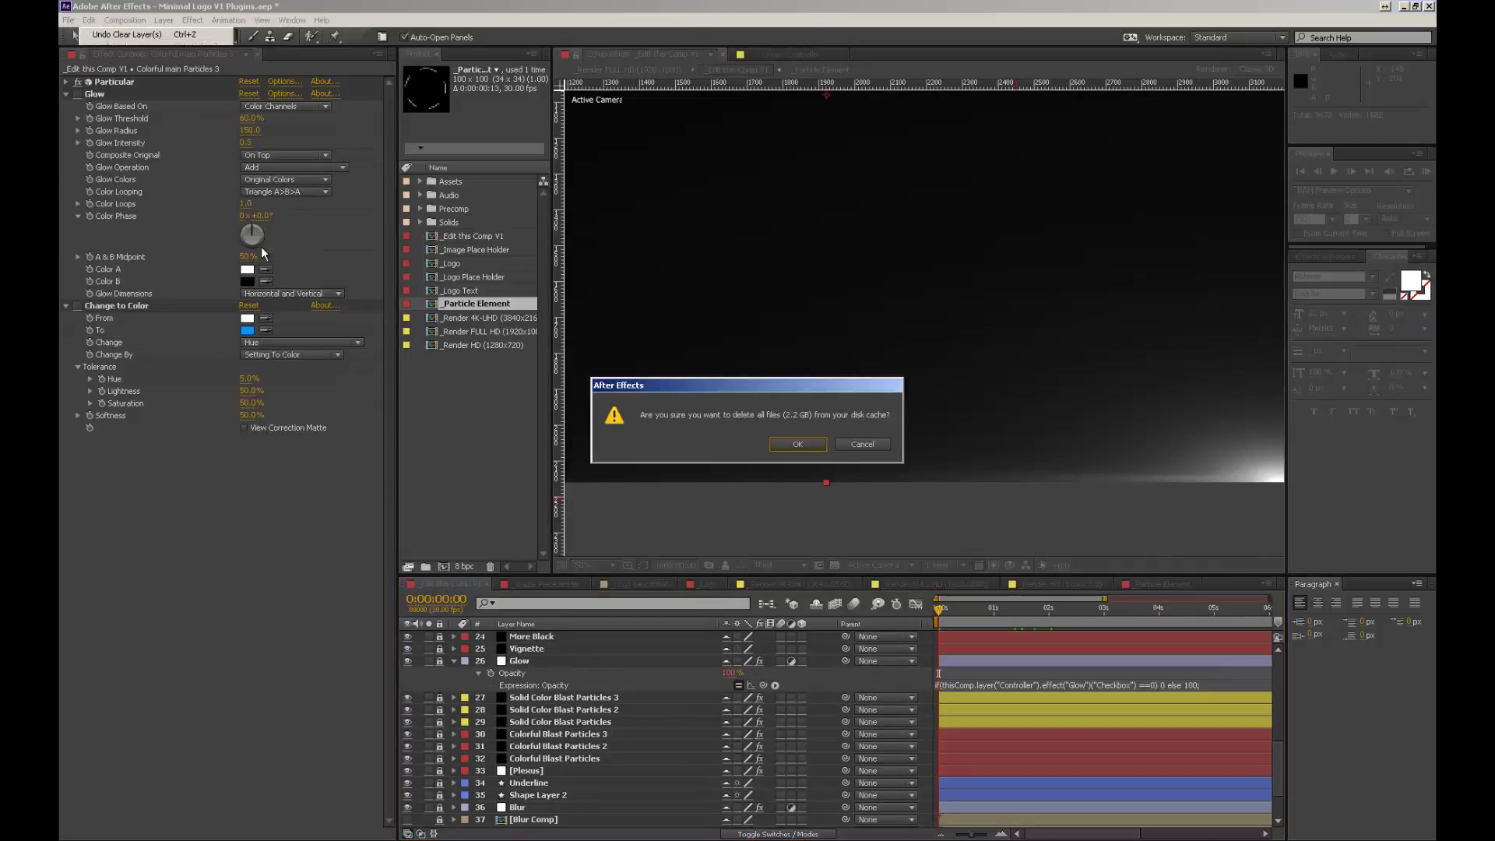
pyautogui.click(806, 446)
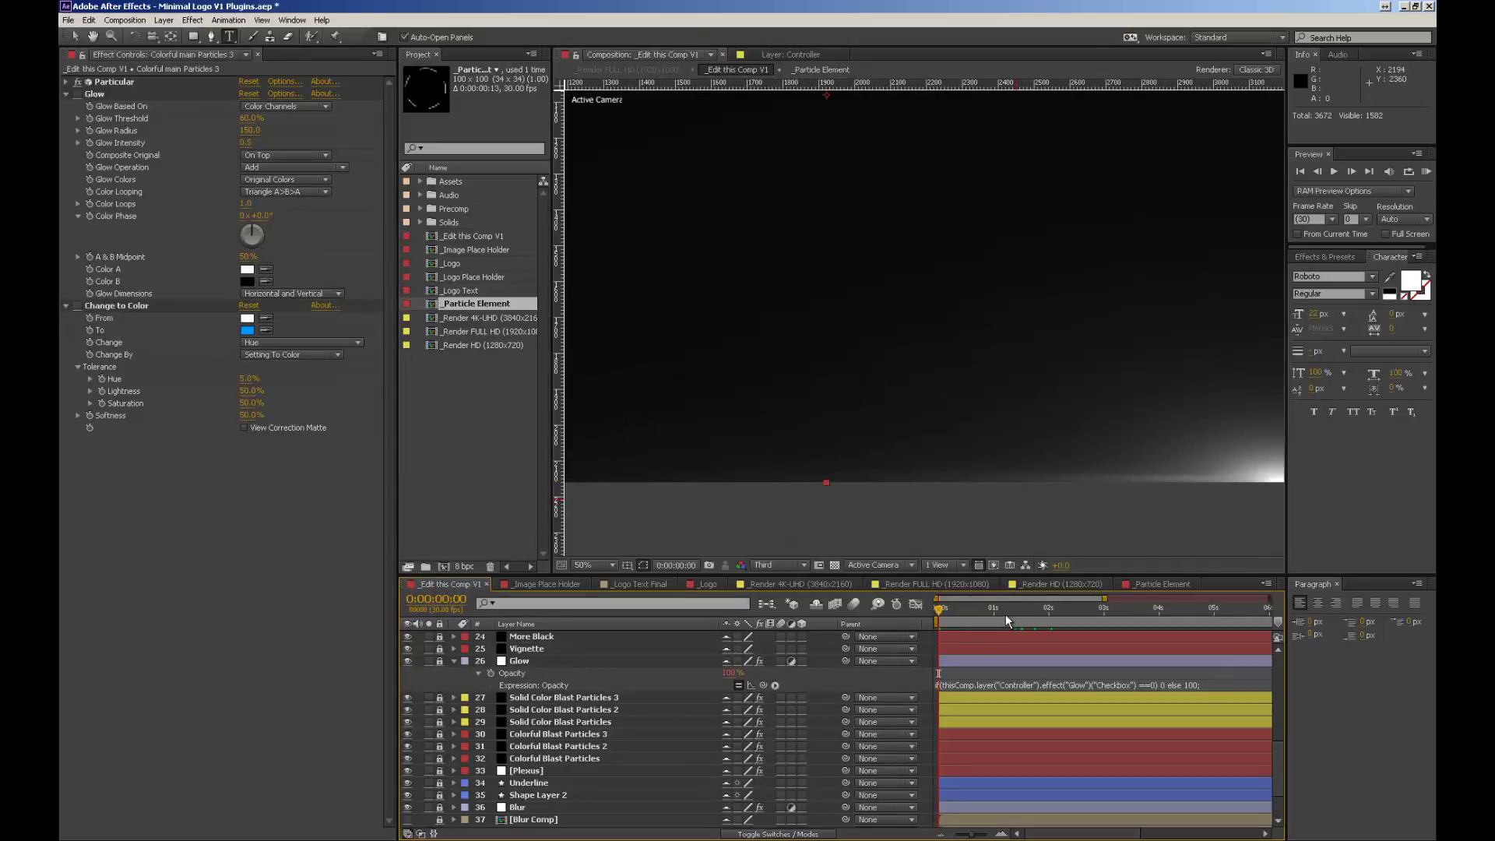
# Step: Set the Particular particle size of the Colorful Blast Particles 3 layer to 124 and check the frame at 0:00:00:28
pyautogui.click(1005, 615)
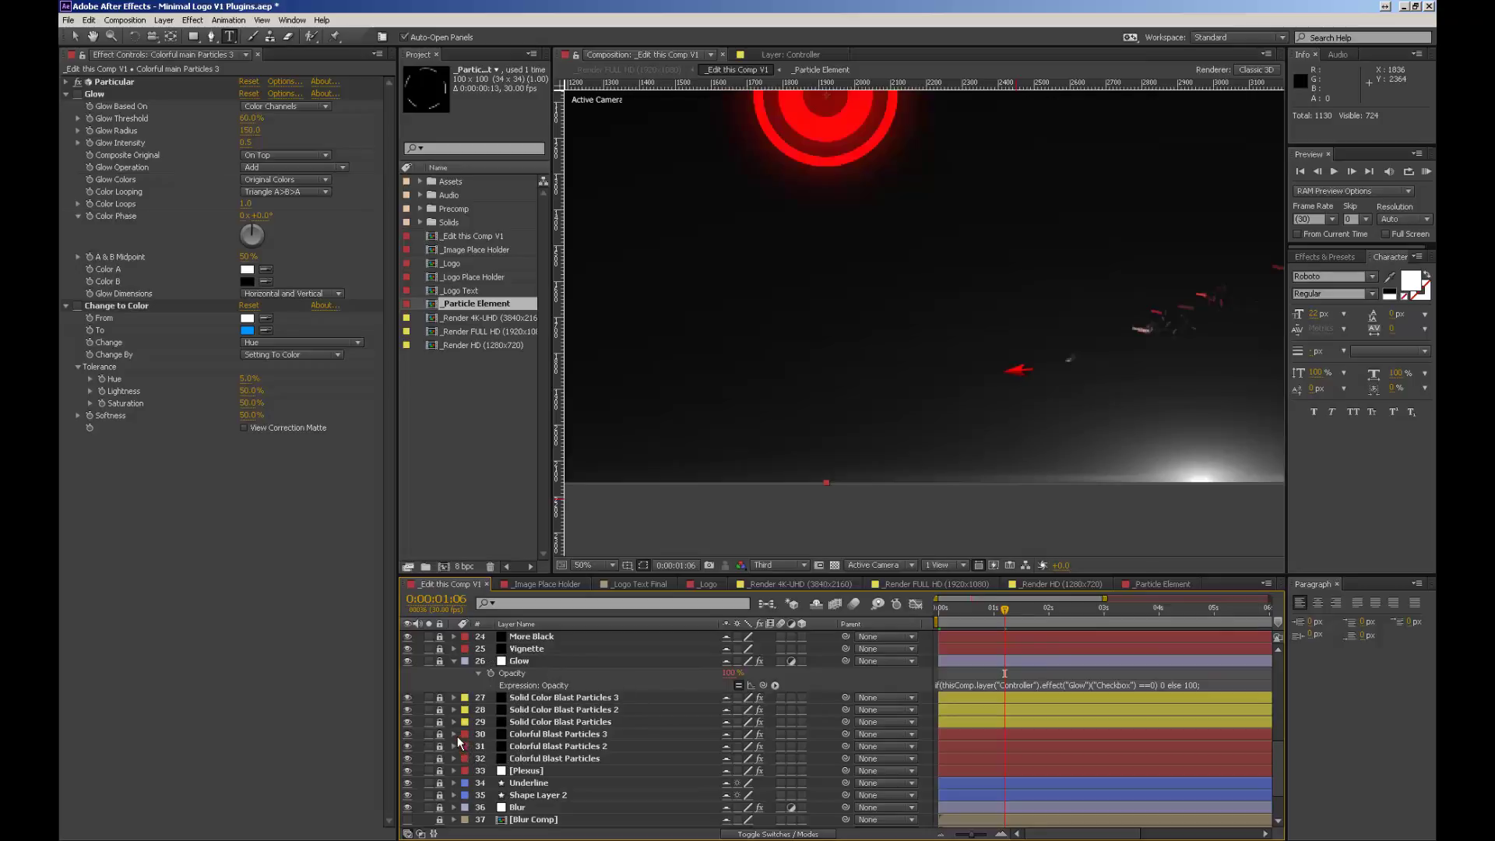
pyautogui.click(531, 734)
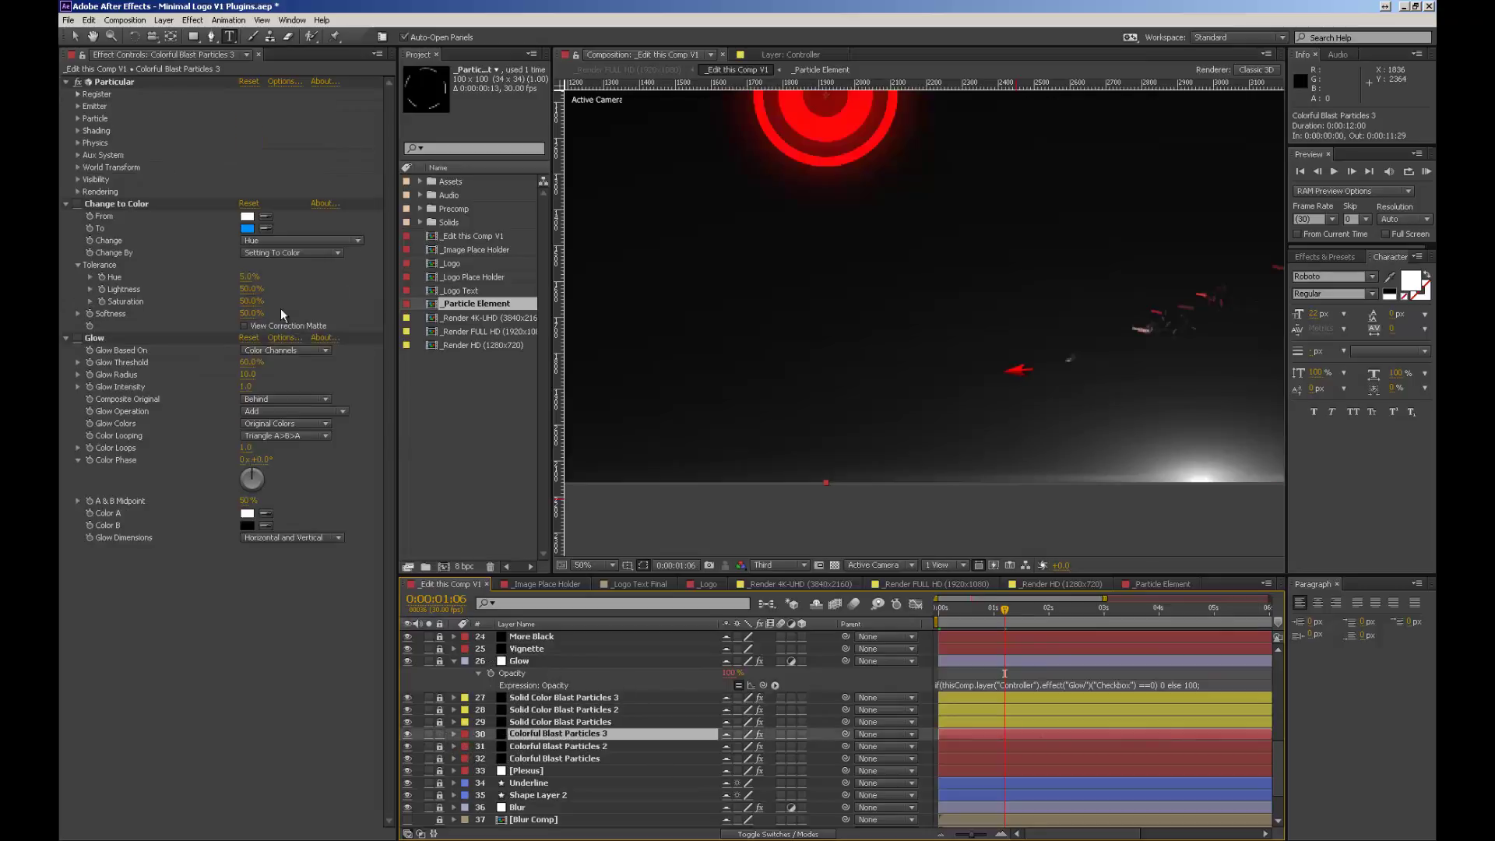
pyautogui.click(79, 119)
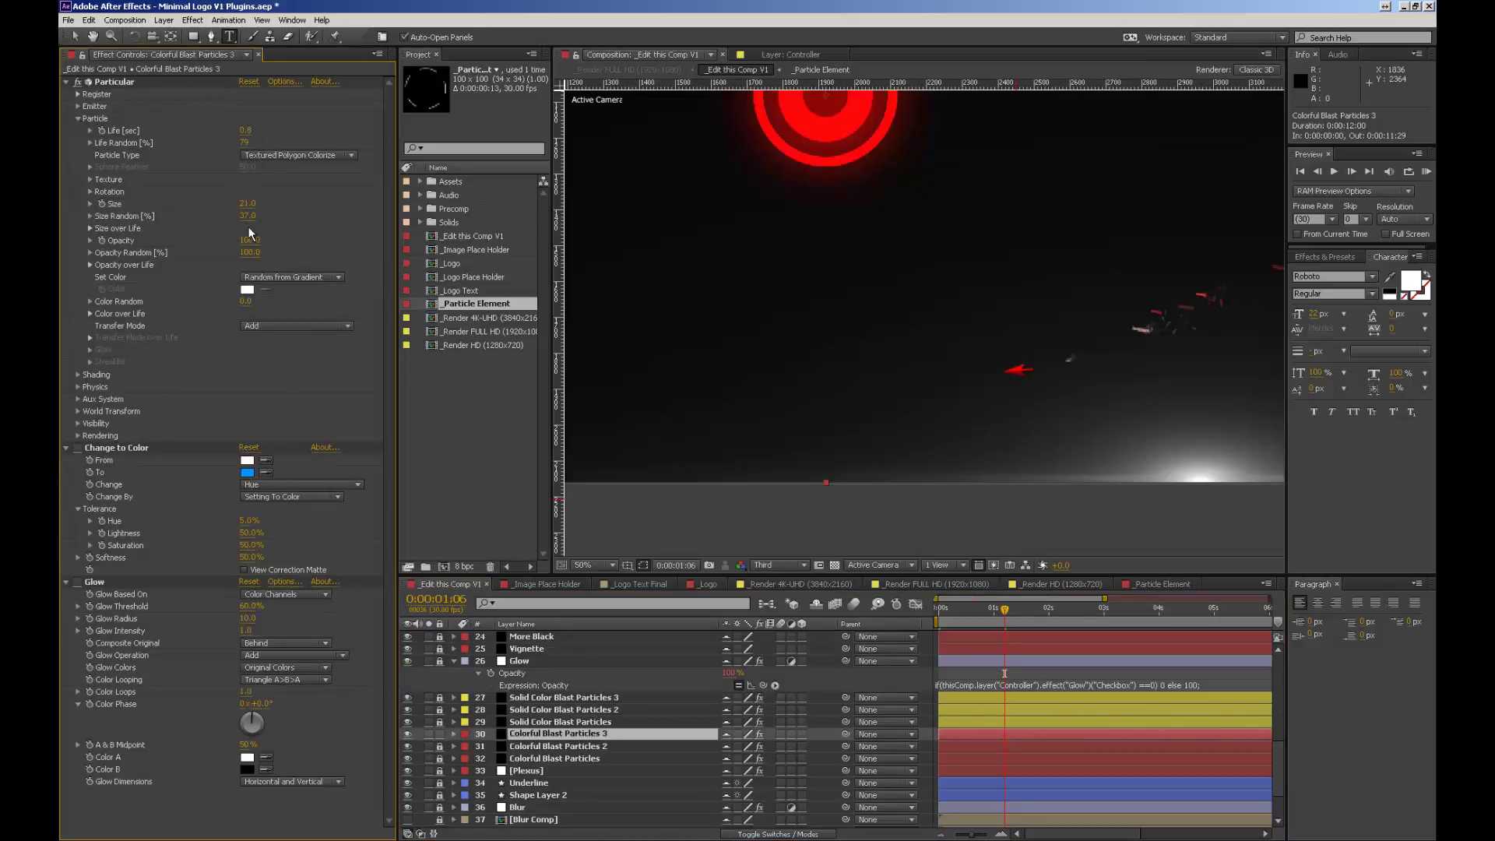
pyautogui.moveTo(246, 206); pyautogui.dragTo(321, 205)
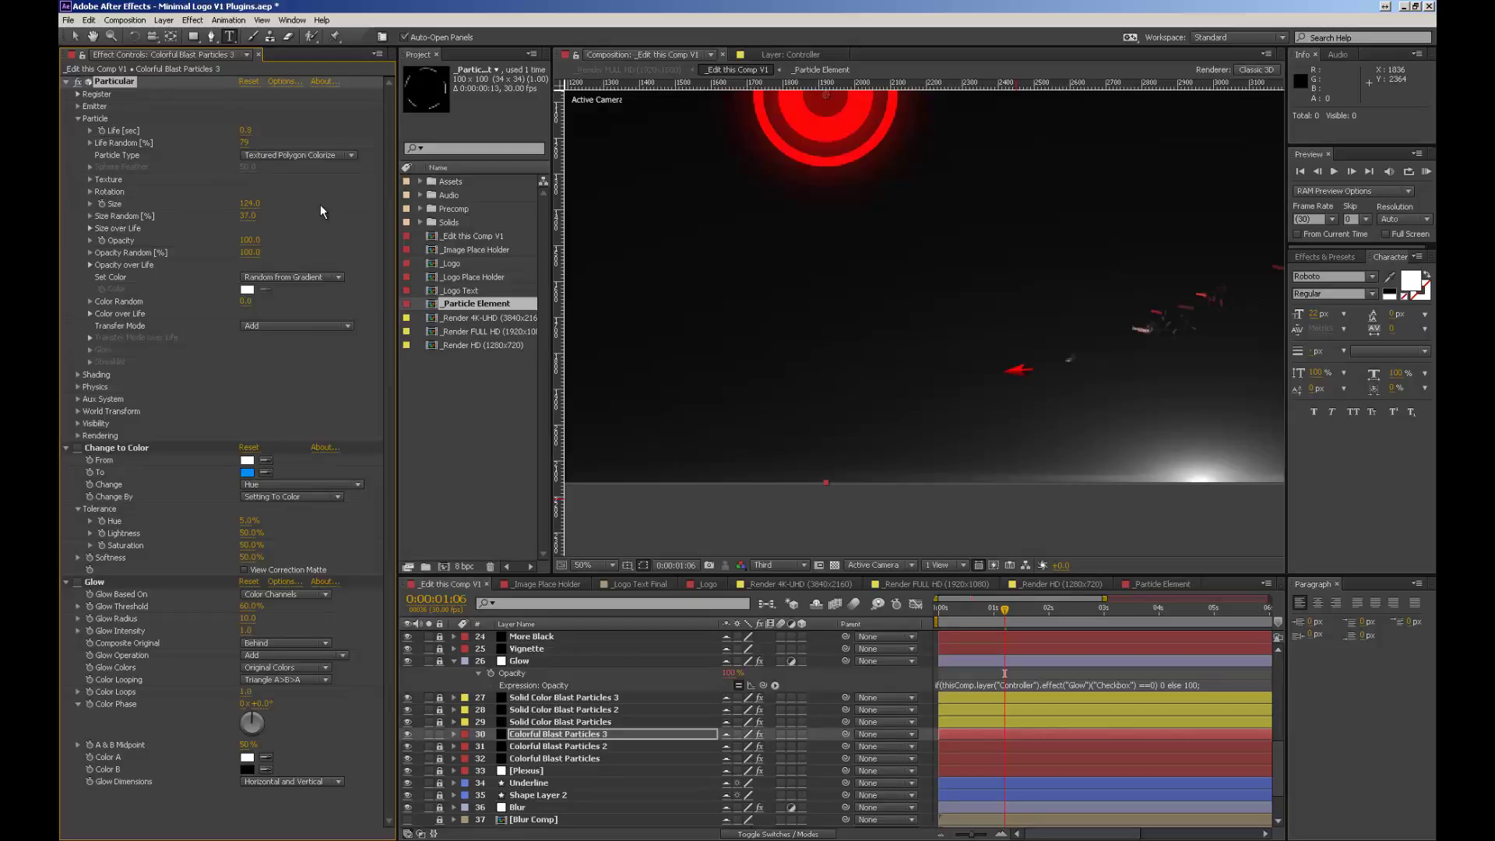
pyautogui.click(991, 610)
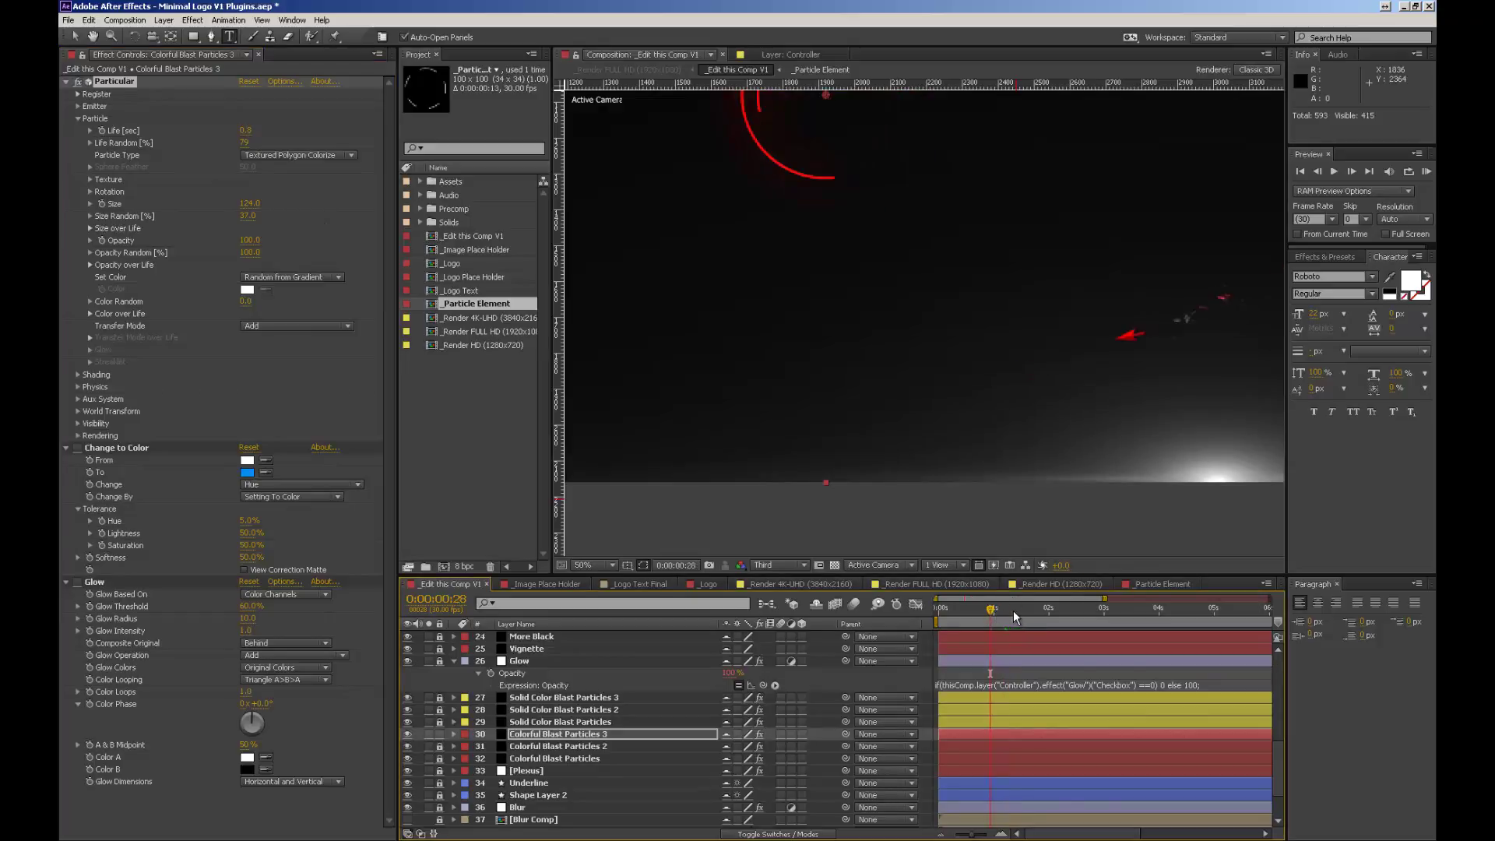
# Step: Try a Particular particle size of 517 on Colorful Blast Particles 3 and check the soloed layer at 0:00:04:09
pyautogui.click(1014, 611)
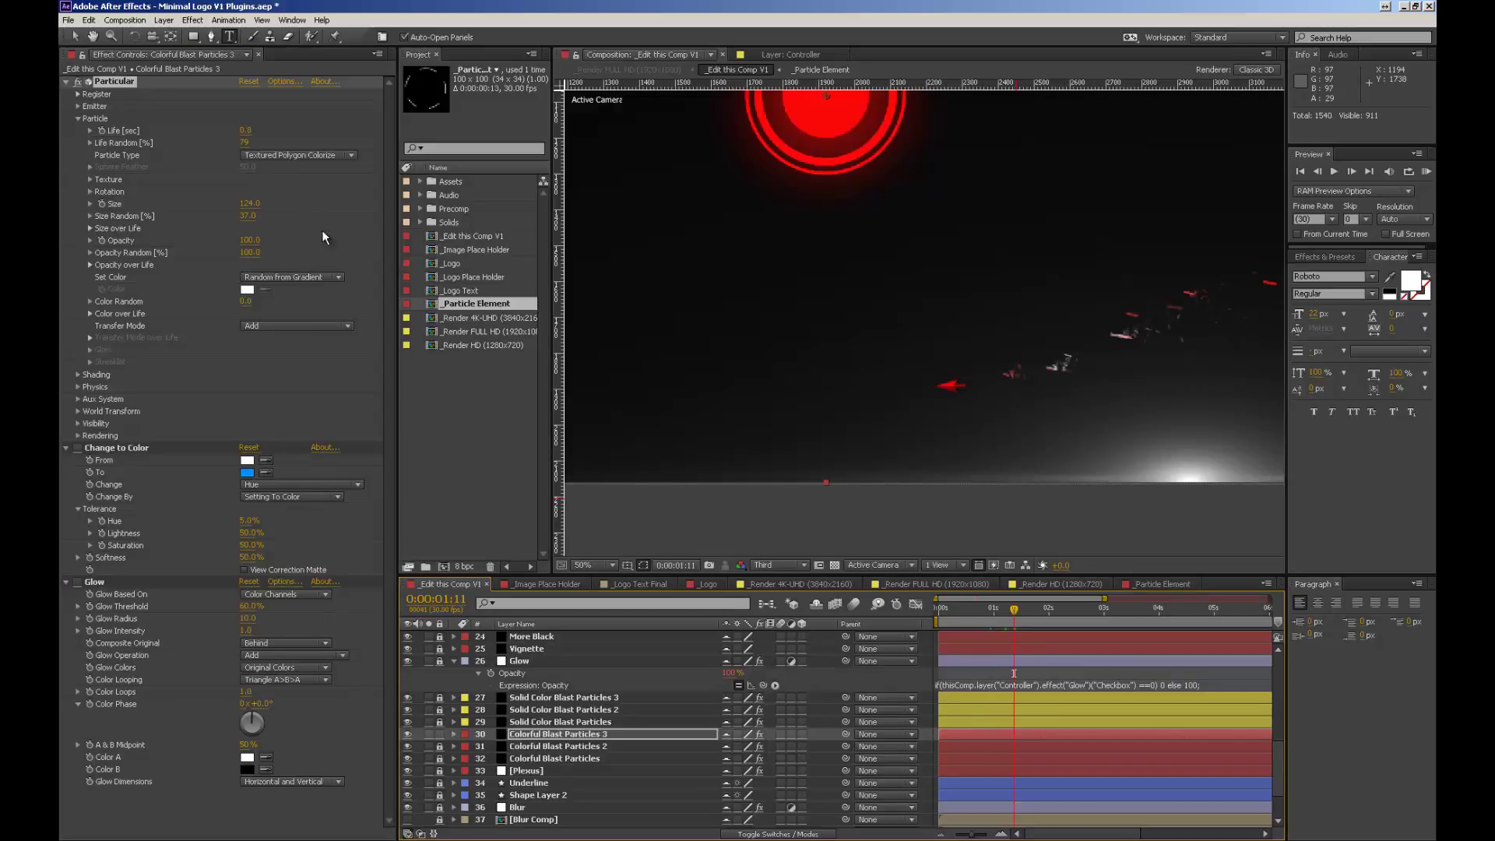
pyautogui.moveTo(264, 204); pyautogui.dragTo(577, 257)
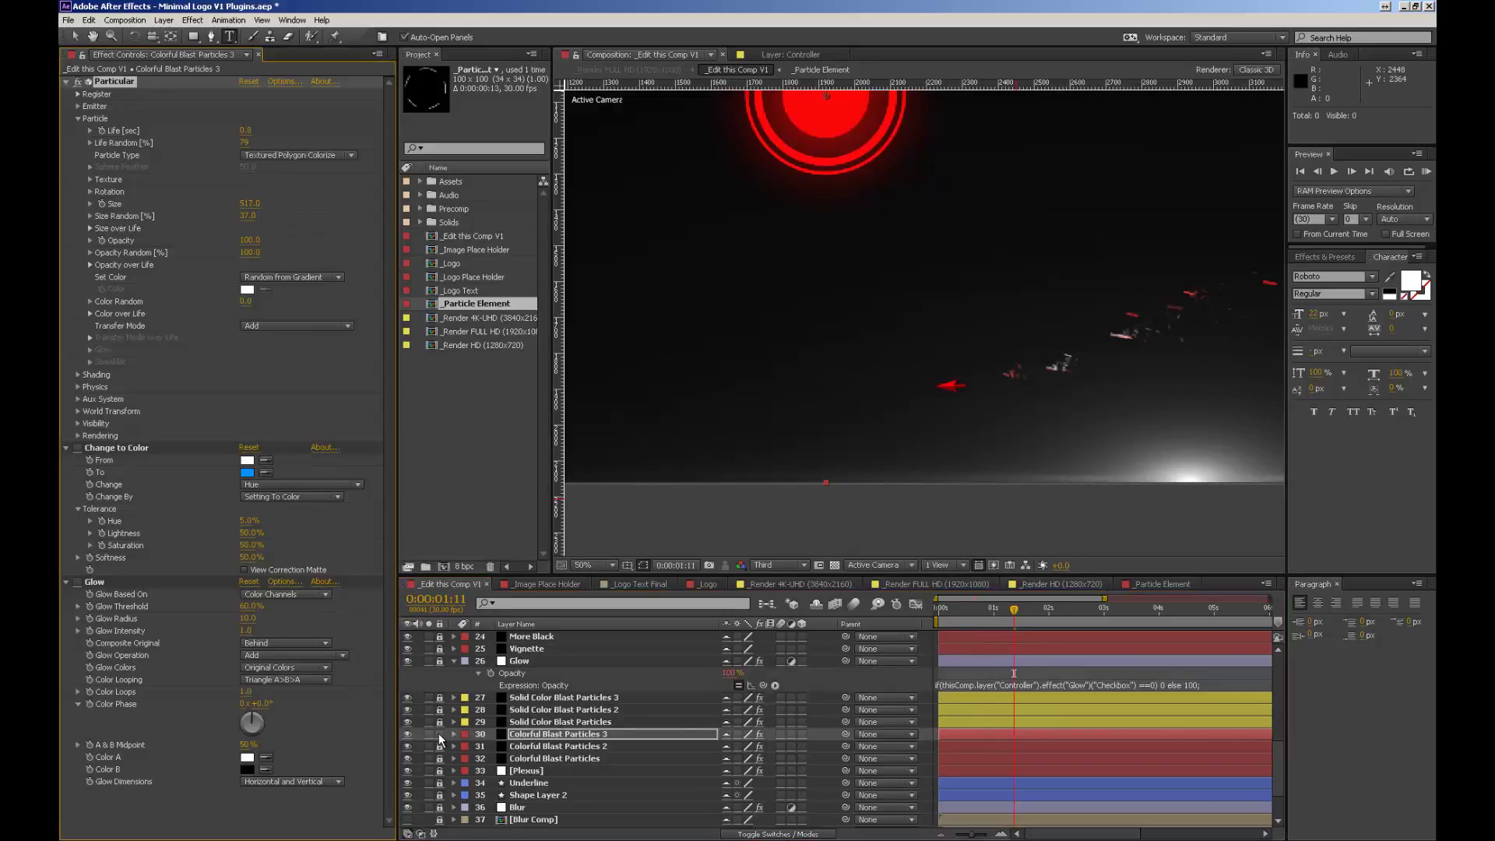
pyautogui.click(432, 734)
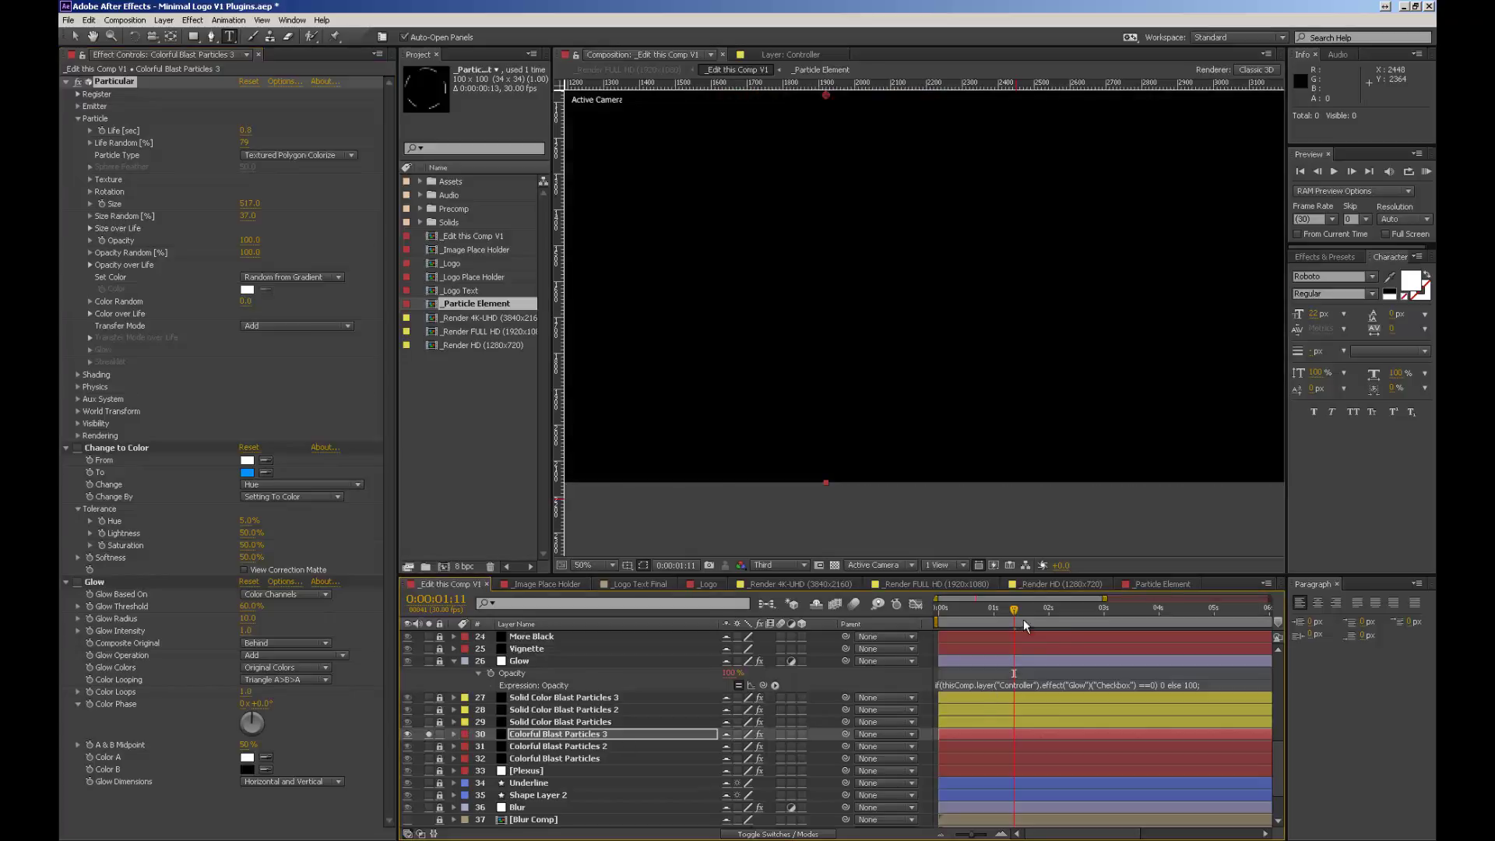
pyautogui.moveTo(1023, 619); pyautogui.dragTo(1174, 637)
pyautogui.scroll(-4, 997, 399)
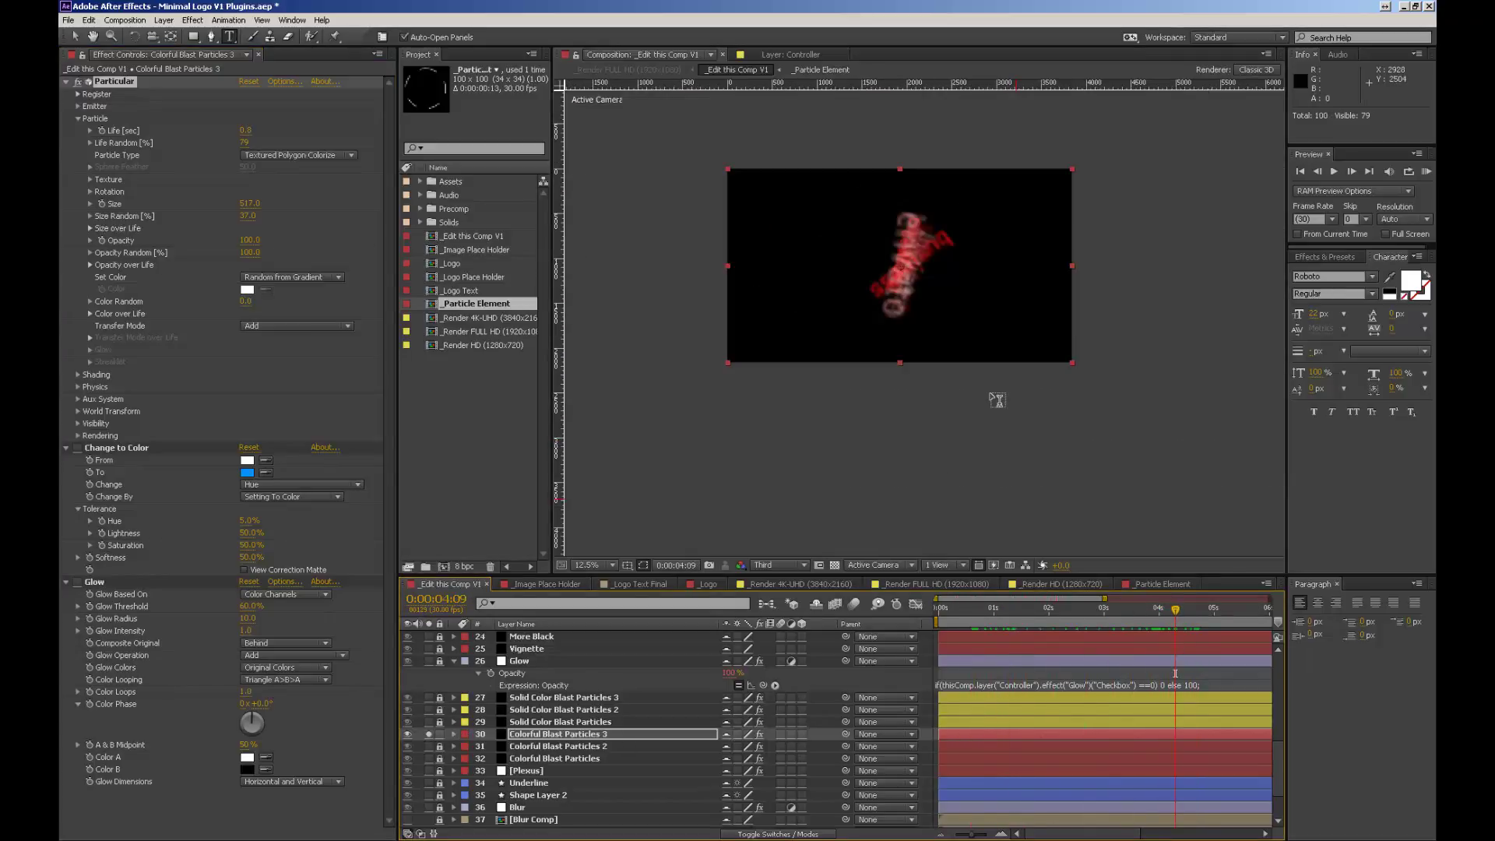
pyautogui.scroll(2, 997, 399)
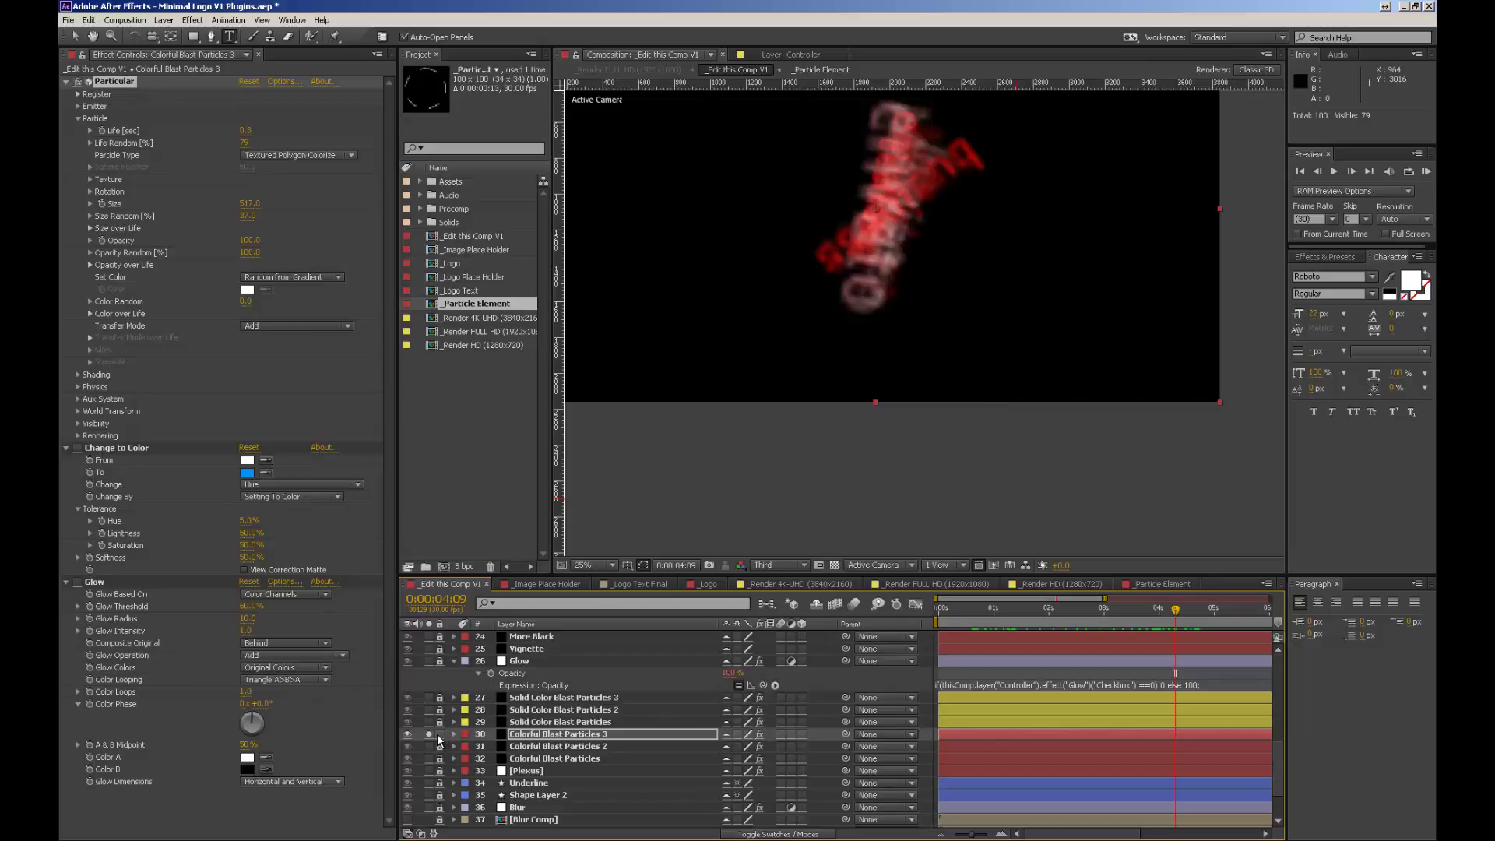
# Step: Undo the solo and particle size changes on the Colorful Blast Particles 3 layer
pyautogui.hotkey('ctrl', 'z')
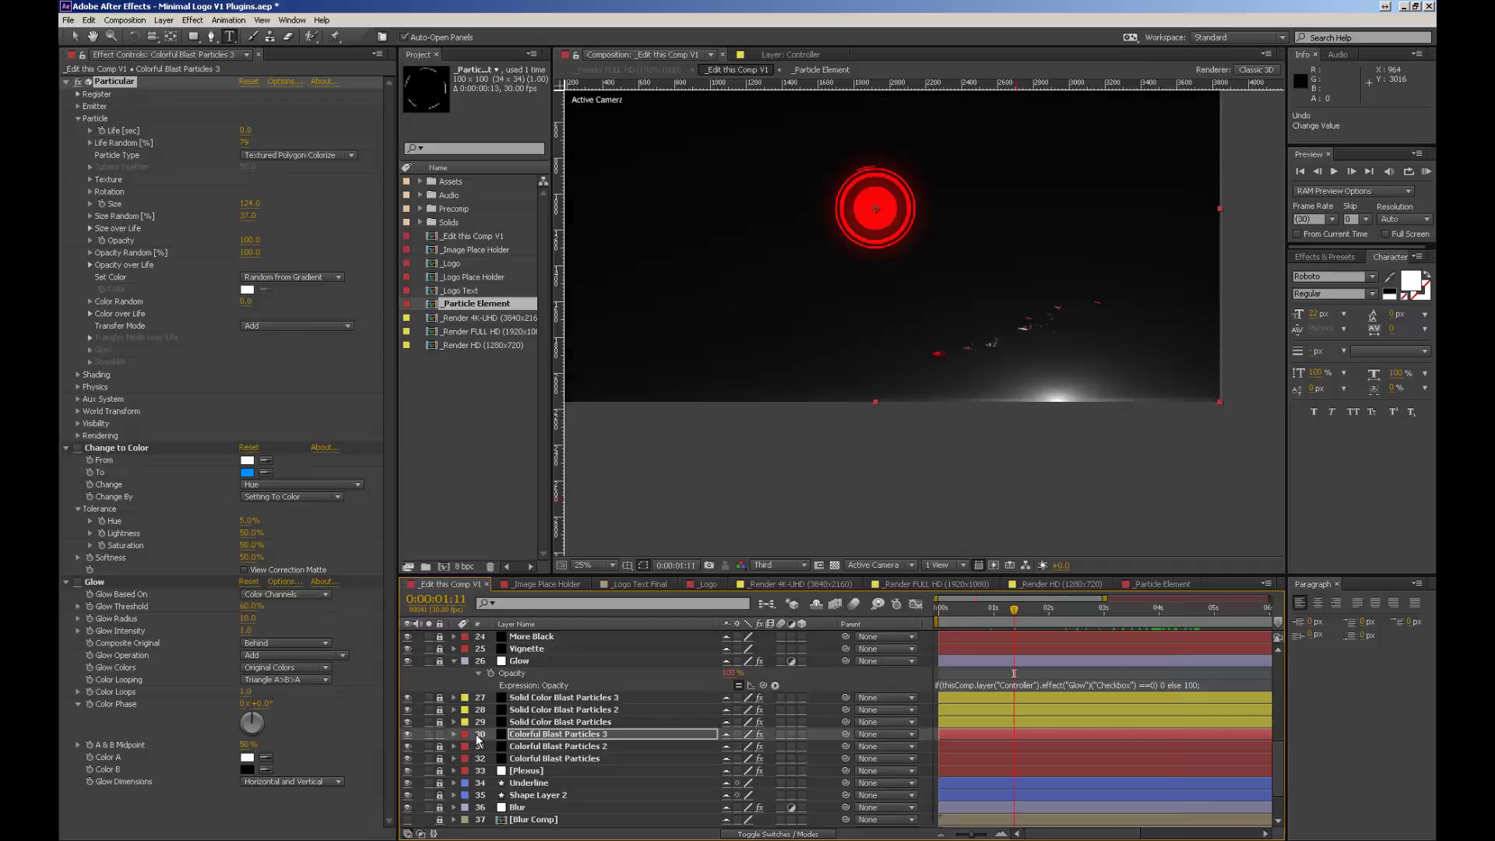
pyautogui.hotkey('ctrl', 'z')
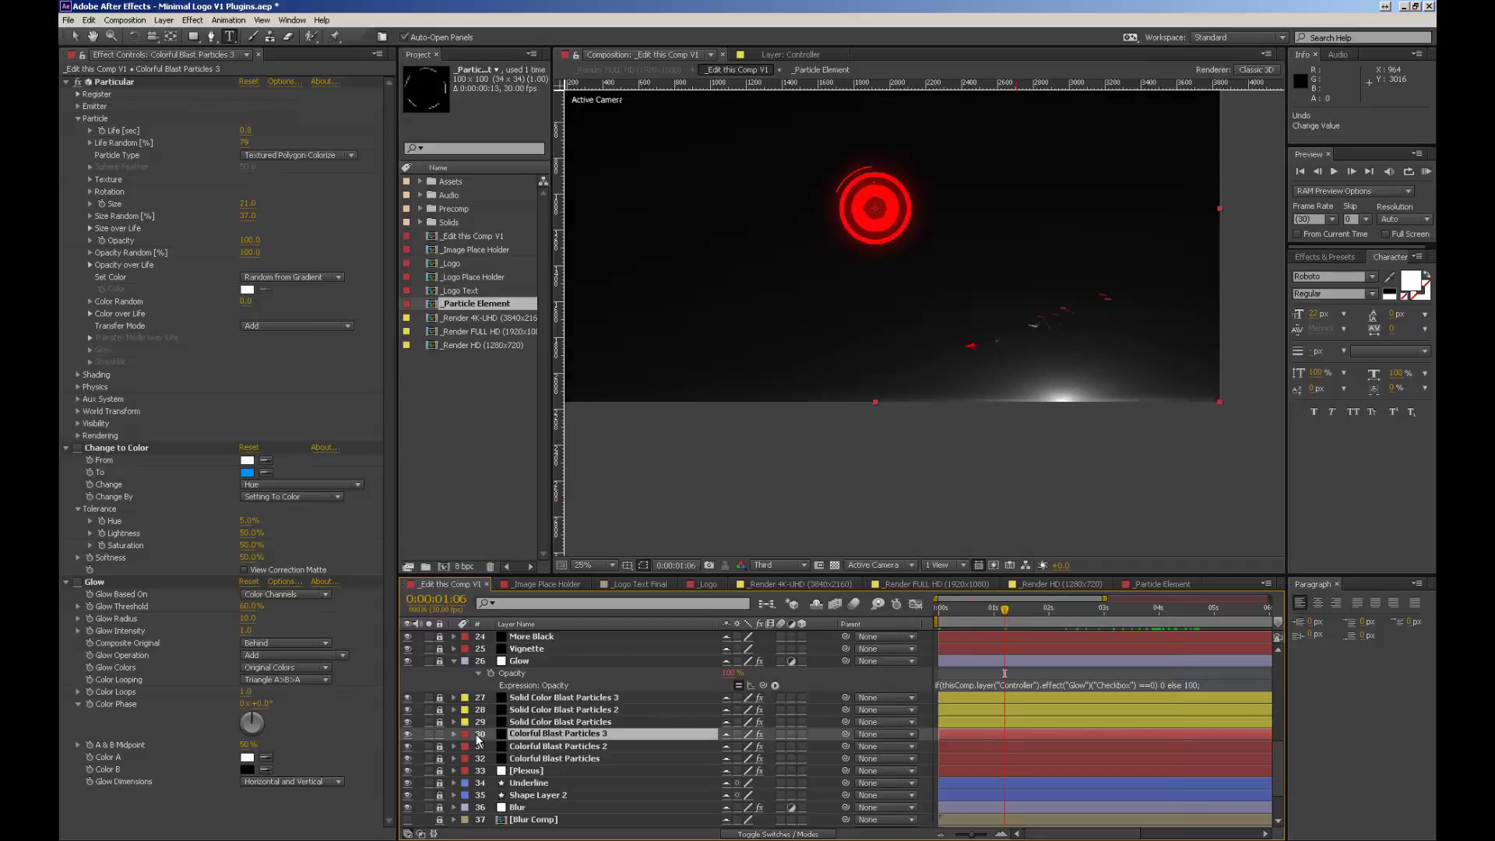
pyautogui.hotkey('ctrl', 'z')
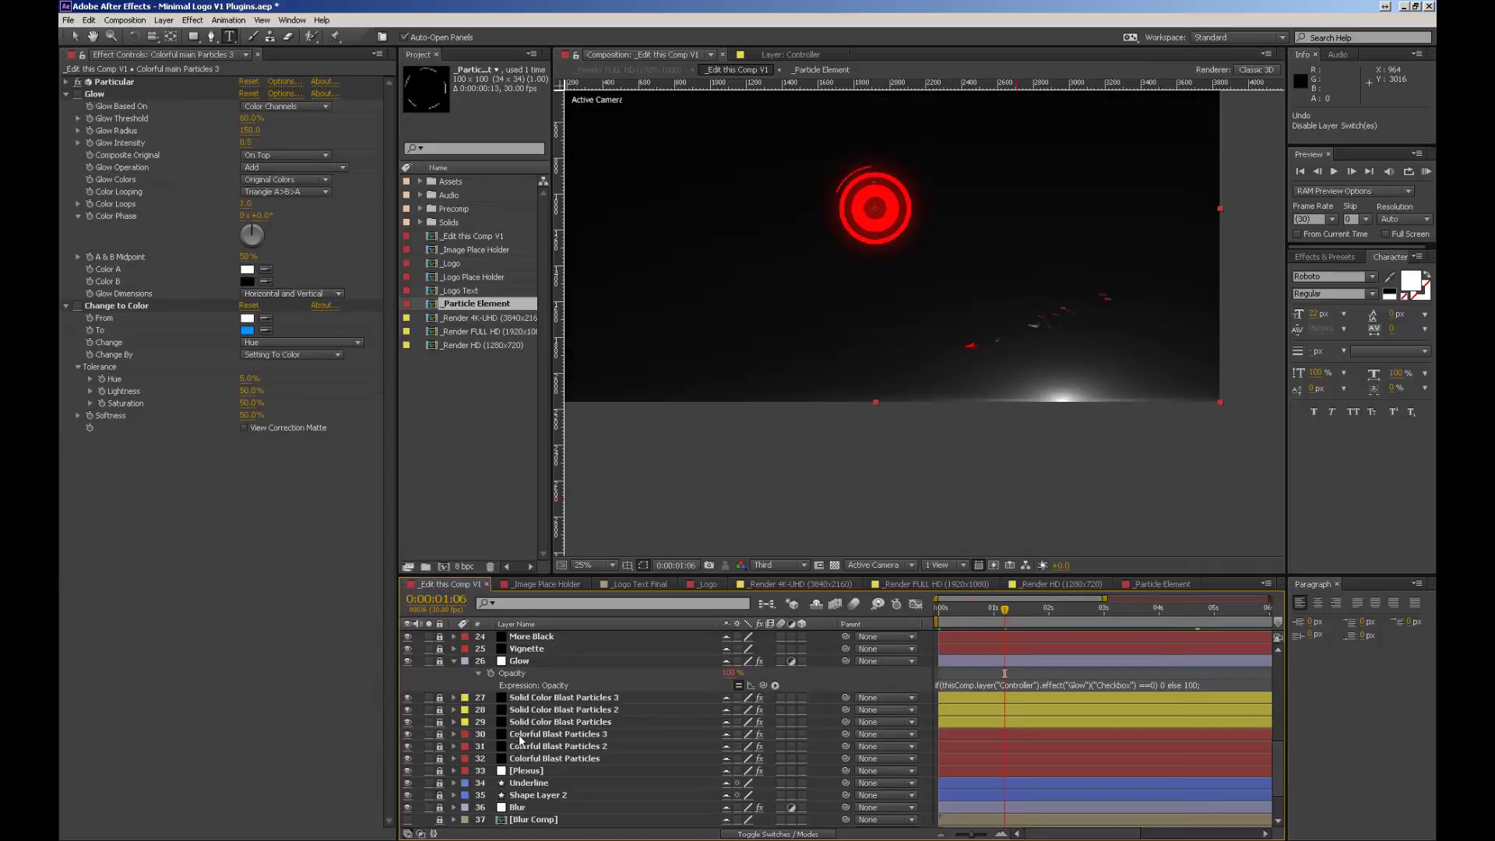
# Step: Solo the Colorful main Particles 3 layer, try a longer Particular particle life, and undo the life change
pyautogui.scroll(5, 519, 740)
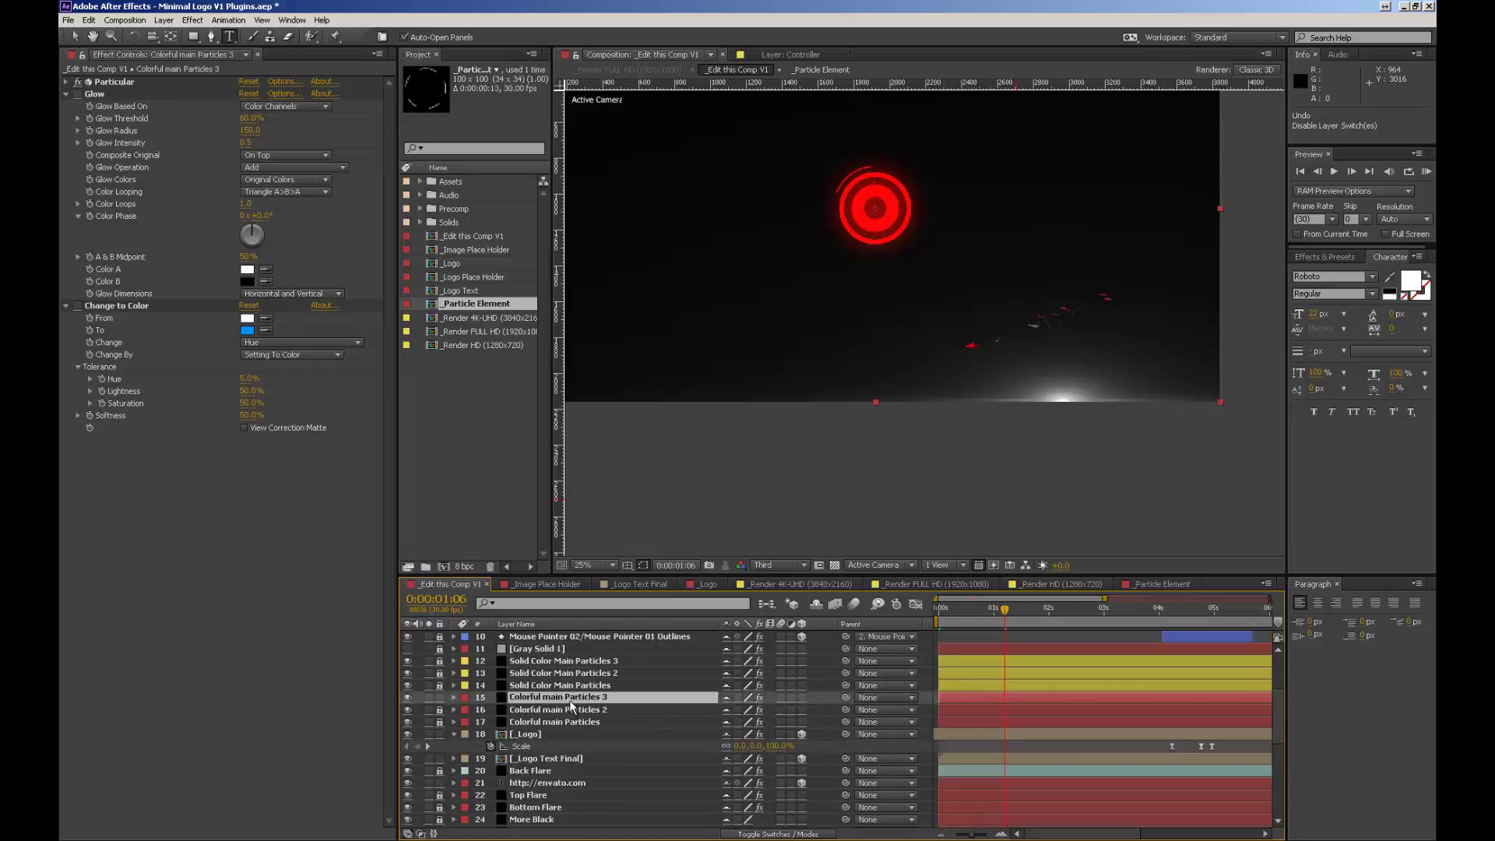
pyautogui.click(569, 699)
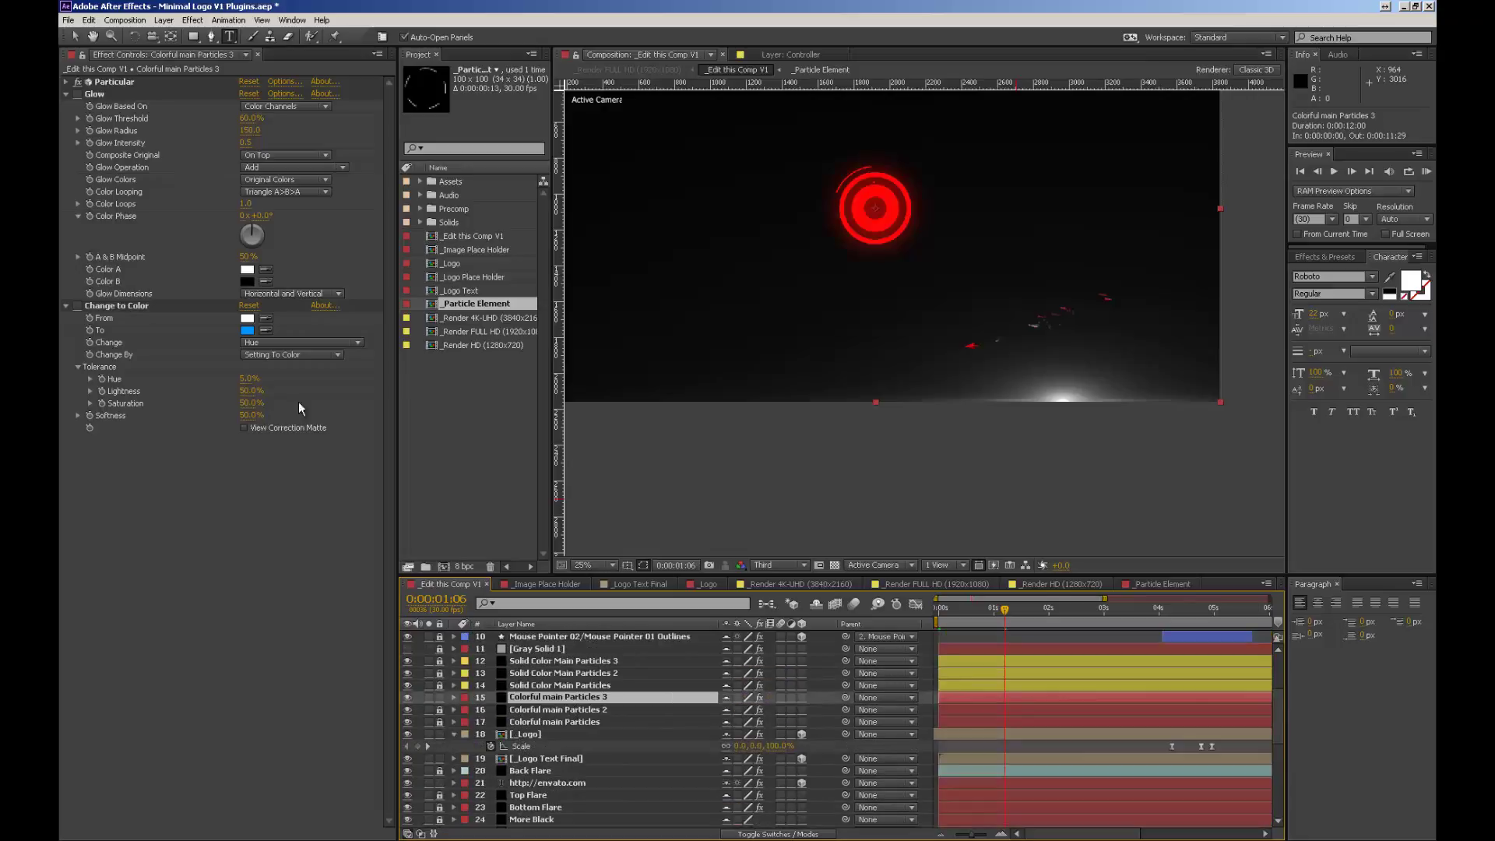
pyautogui.click(66, 81)
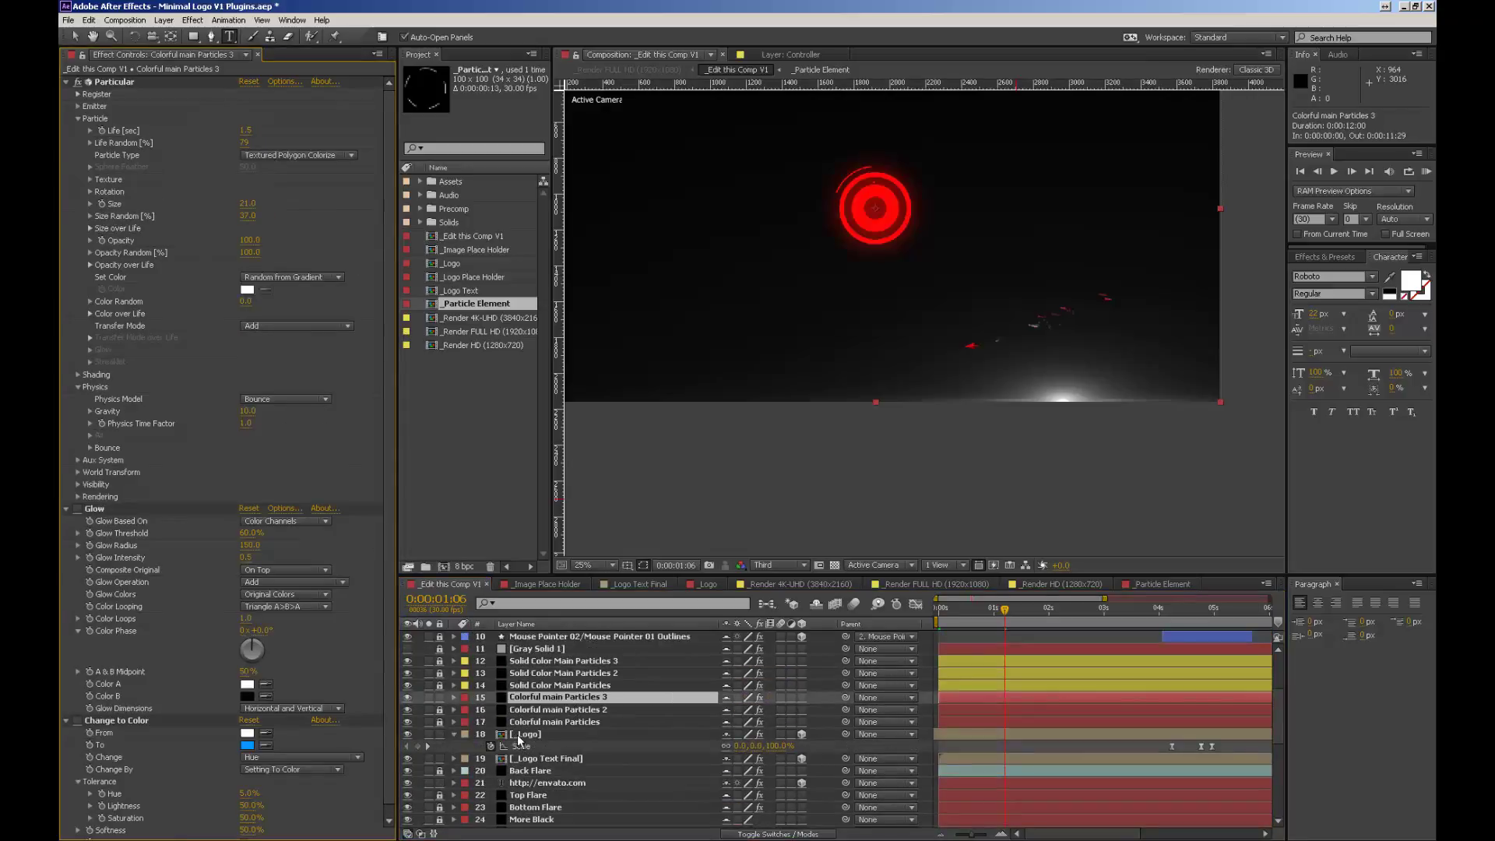
pyautogui.click(428, 697)
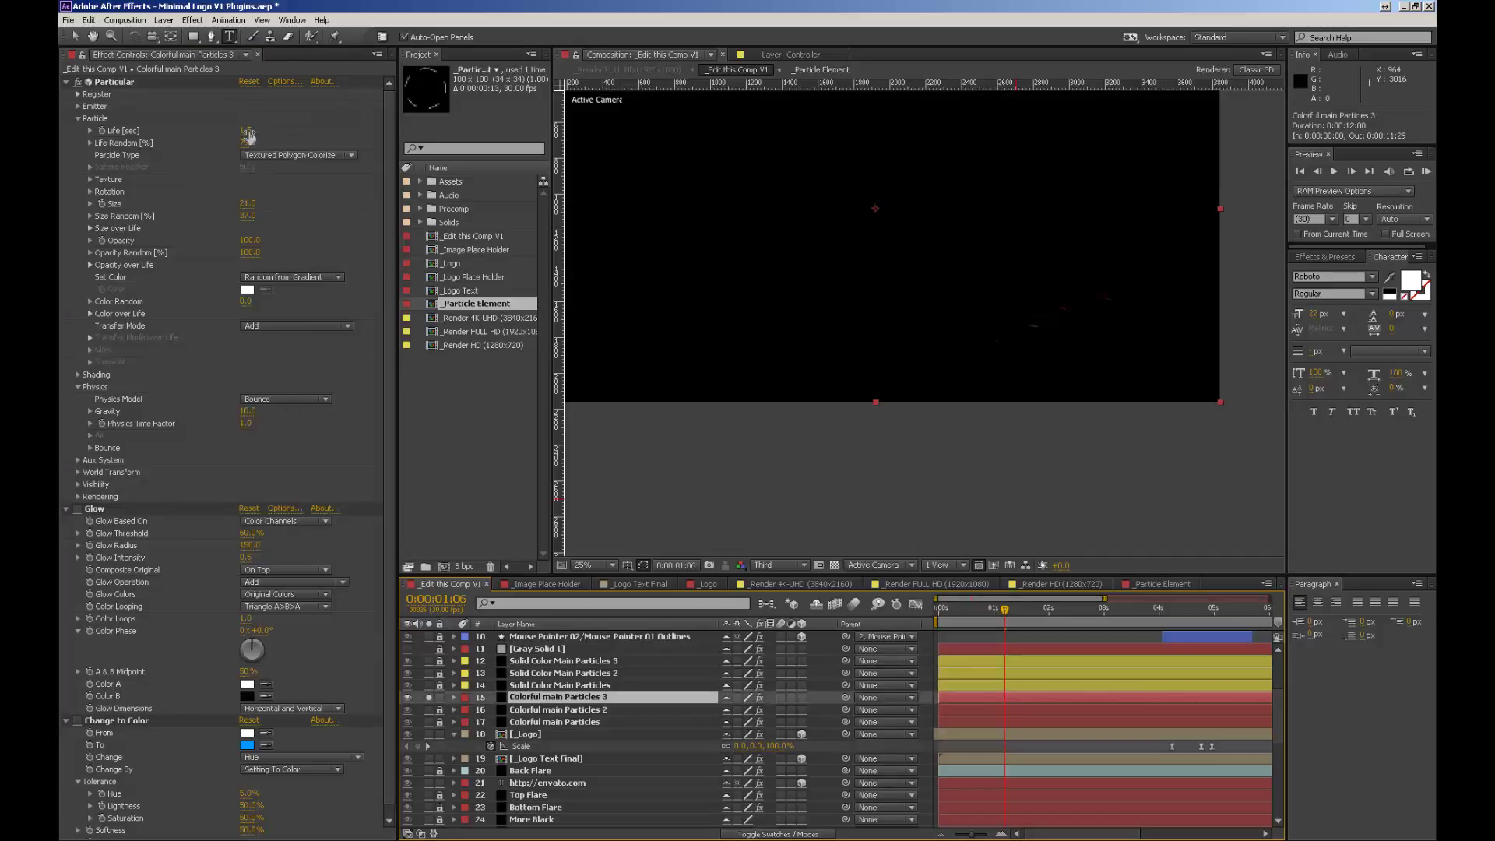
pyautogui.moveTo(249, 136); pyautogui.dragTo(310, 137)
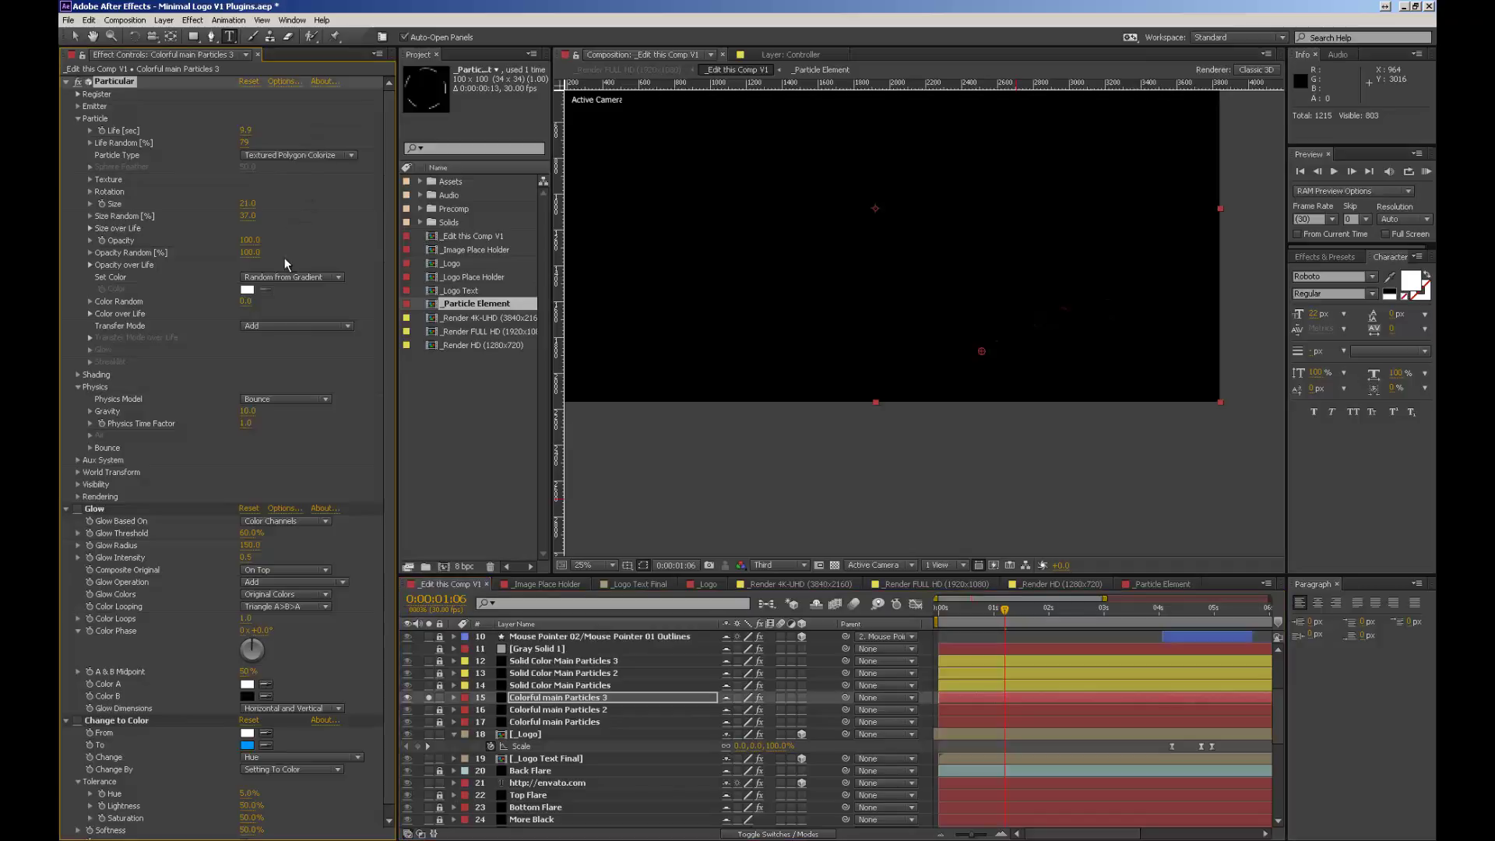
pyautogui.hotkey('ctrl', 'z')
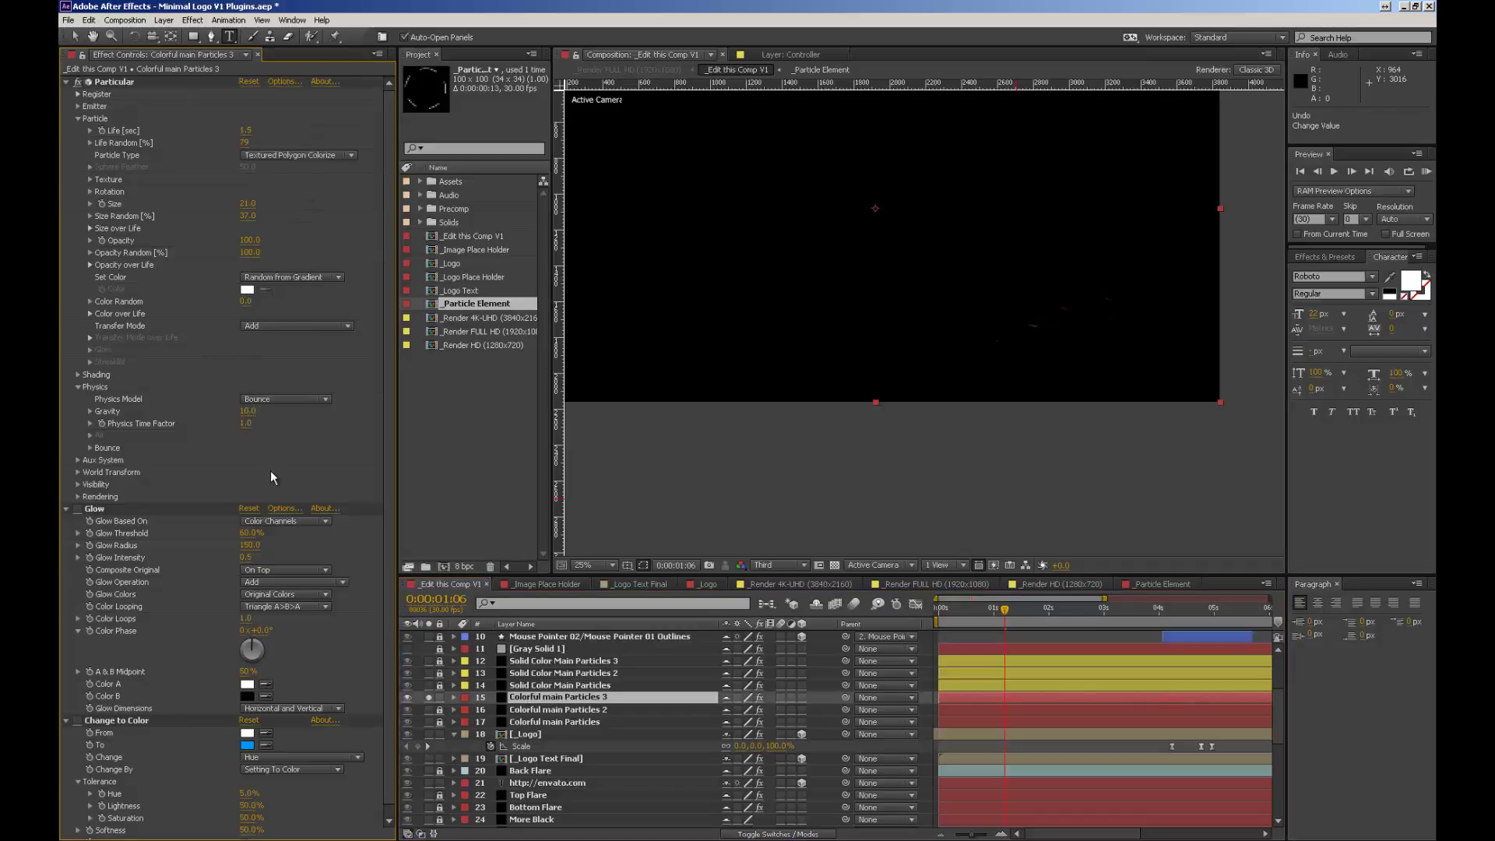
# Step: Try a larger Particular particle size on Colorful main Particles 3, check the frame at 0:00:00:28, and undo the size and solo changes
pyautogui.moveTo(249, 203); pyautogui.dragTo(333, 205)
pyautogui.moveTo(968, 619)
pyautogui.mouseDown()
pyautogui.moveTo(951, 623)
pyautogui.moveTo(1287, 601)
pyautogui.moveTo(911, 633)
pyautogui.moveTo(990, 629)
pyautogui.mouseUp()
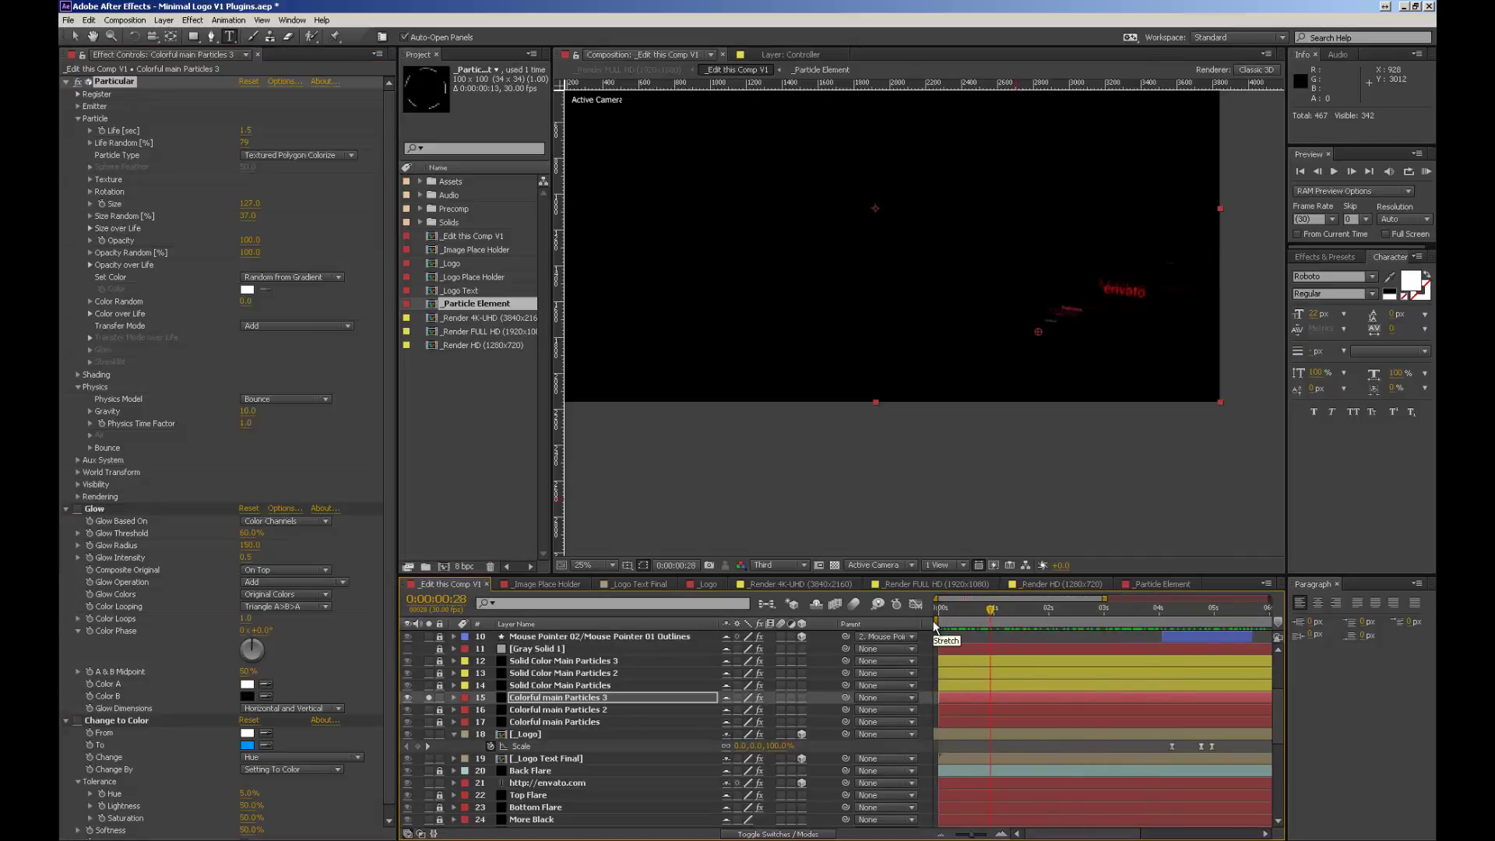
pyautogui.hotkey('ctrl', 'z')
pyautogui.hotkey('ctrl', 'z')
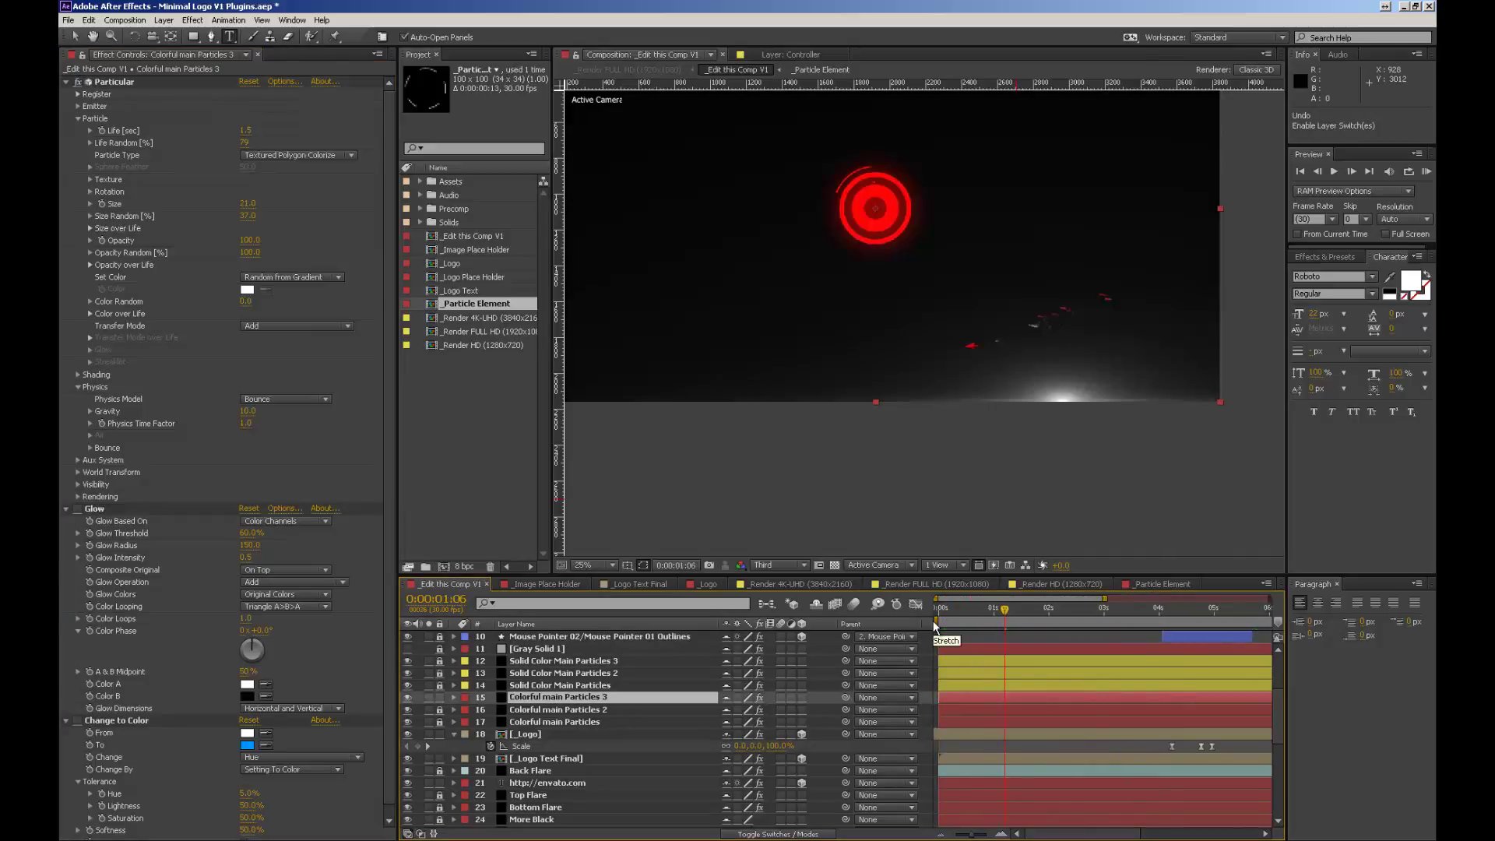
# Step: Close the project without saving the changes and reopen Minimal Logo V1 Plugins.aep
pyautogui.doubleClick(476, 303)
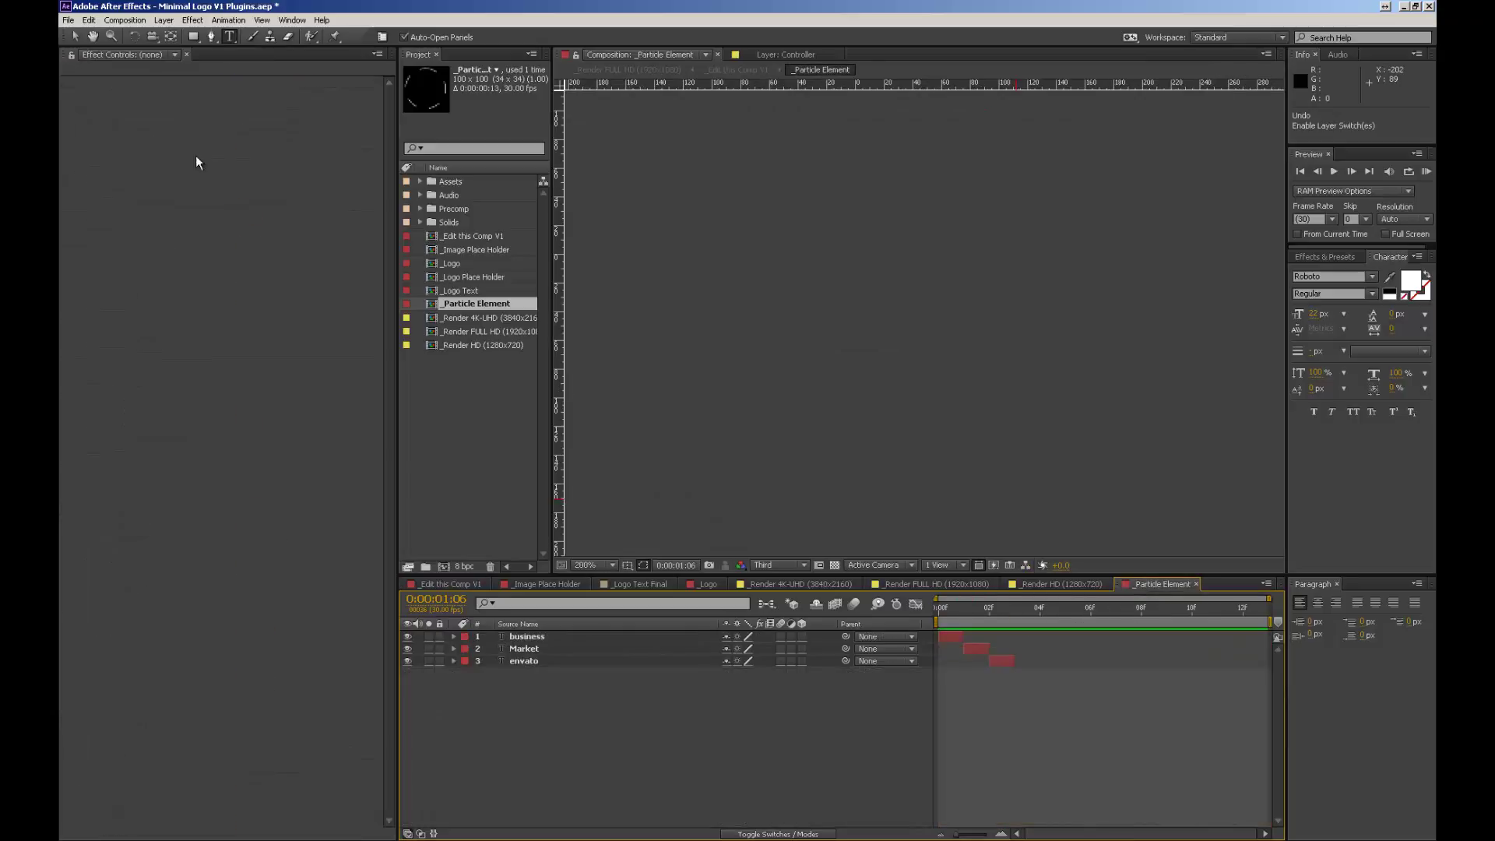
pyautogui.click(69, 20)
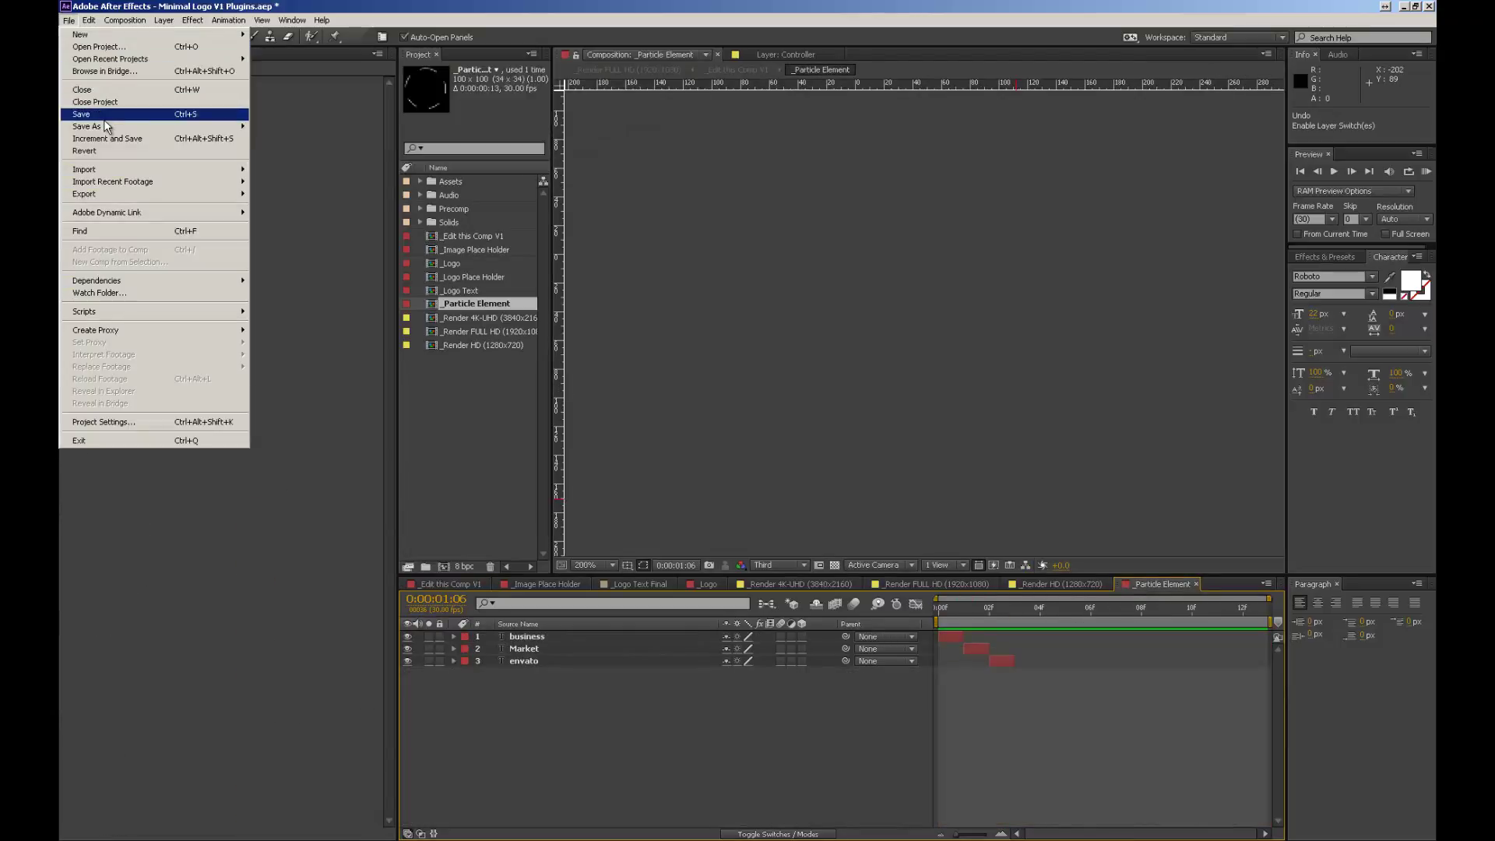
pyautogui.click(122, 102)
pyautogui.click(780, 444)
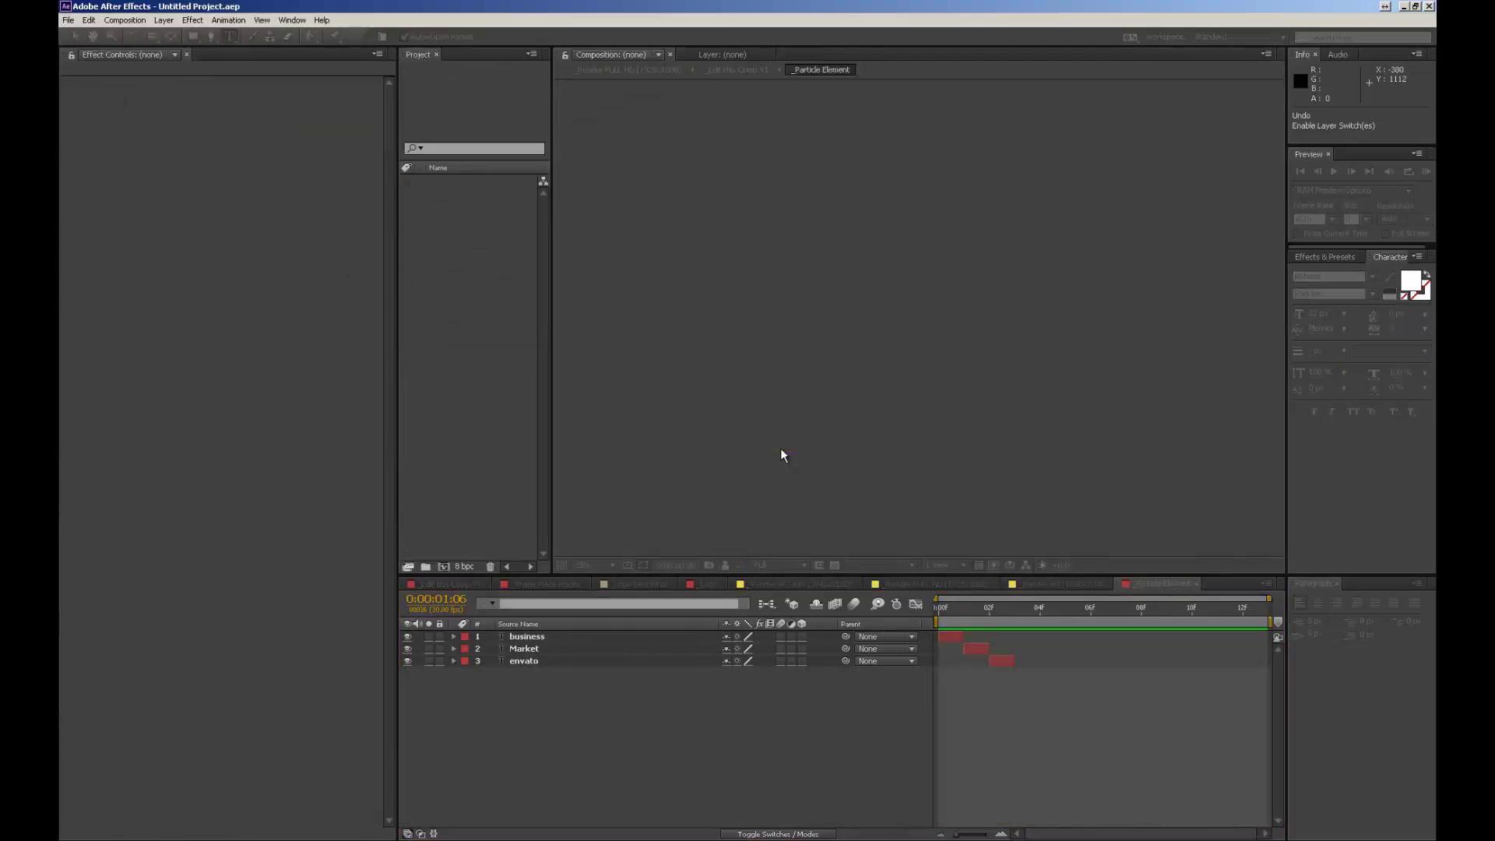
pyautogui.click(69, 20)
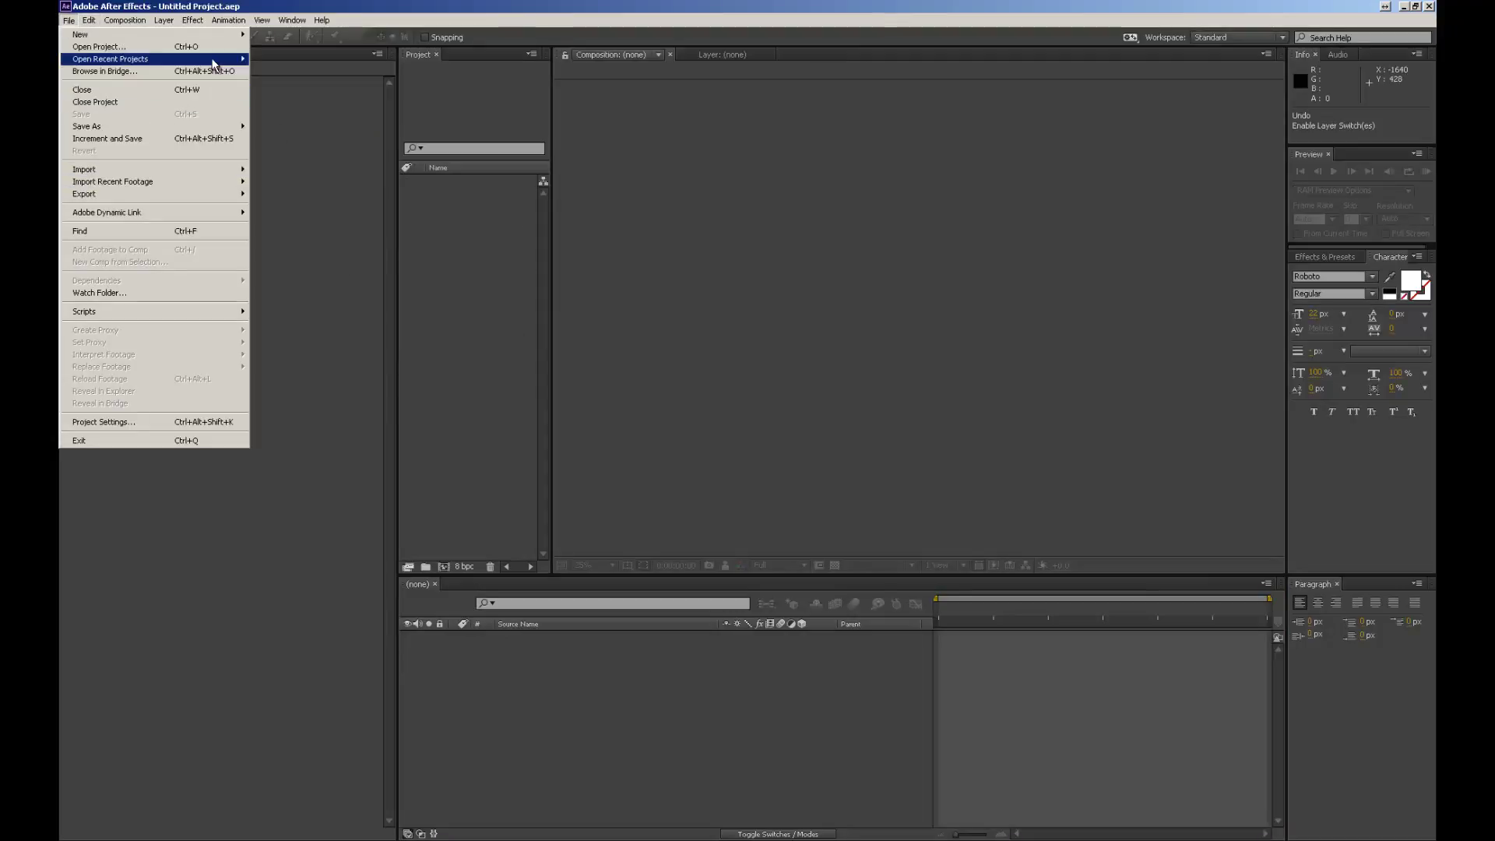
pyautogui.moveTo(214, 59)
pyautogui.click(322, 60)
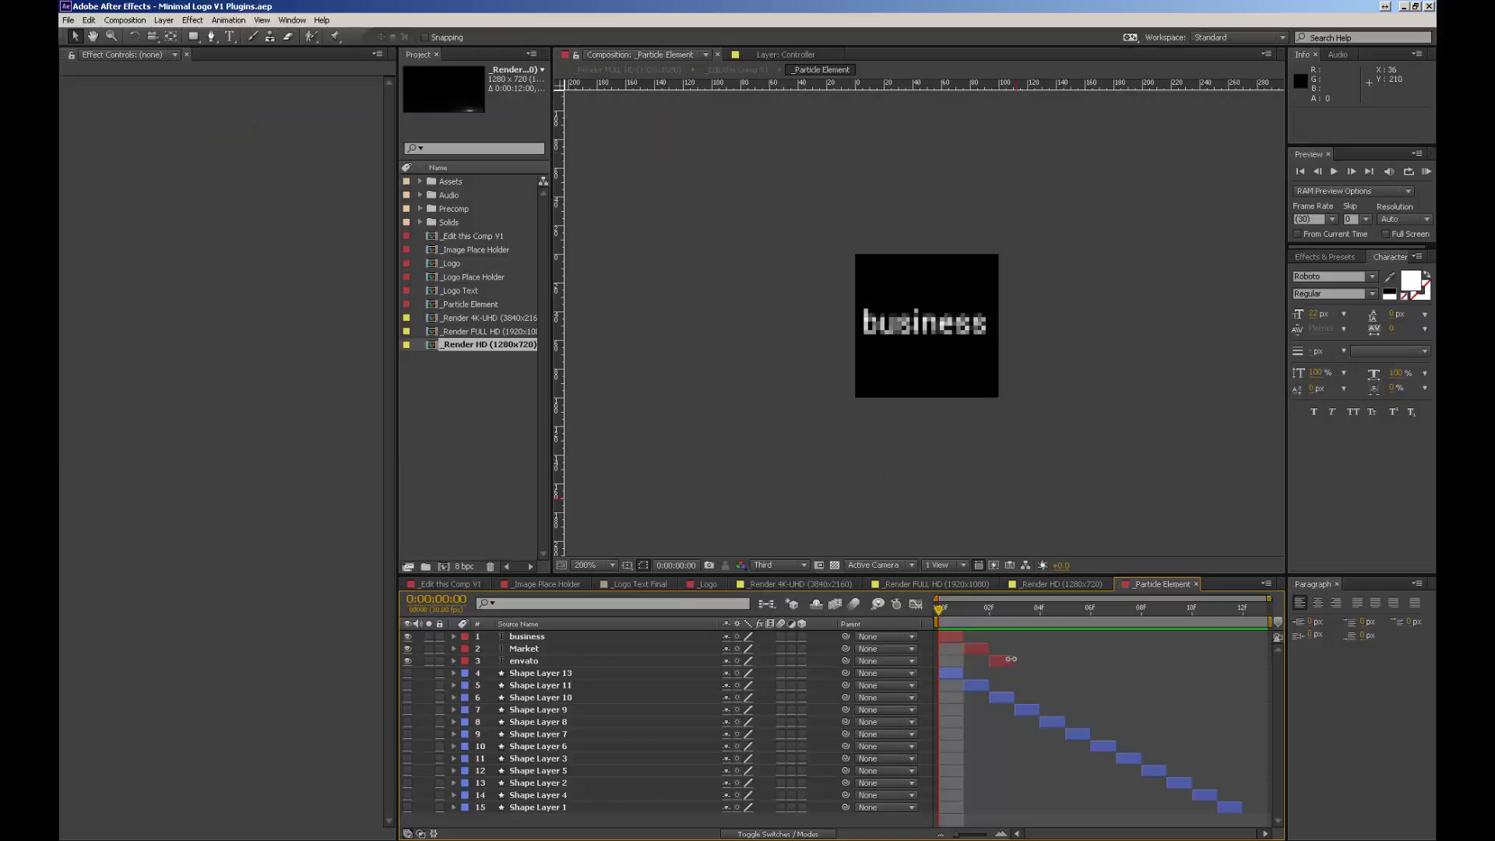
# Step: Delete the business, Market and envato text layers from _Particle Element, make all the shape layers visible, and save the project
pyautogui.click(1005, 660)
pyautogui.keyDown('shift'); pyautogui.click(950, 633); pyautogui.keyUp('shift')
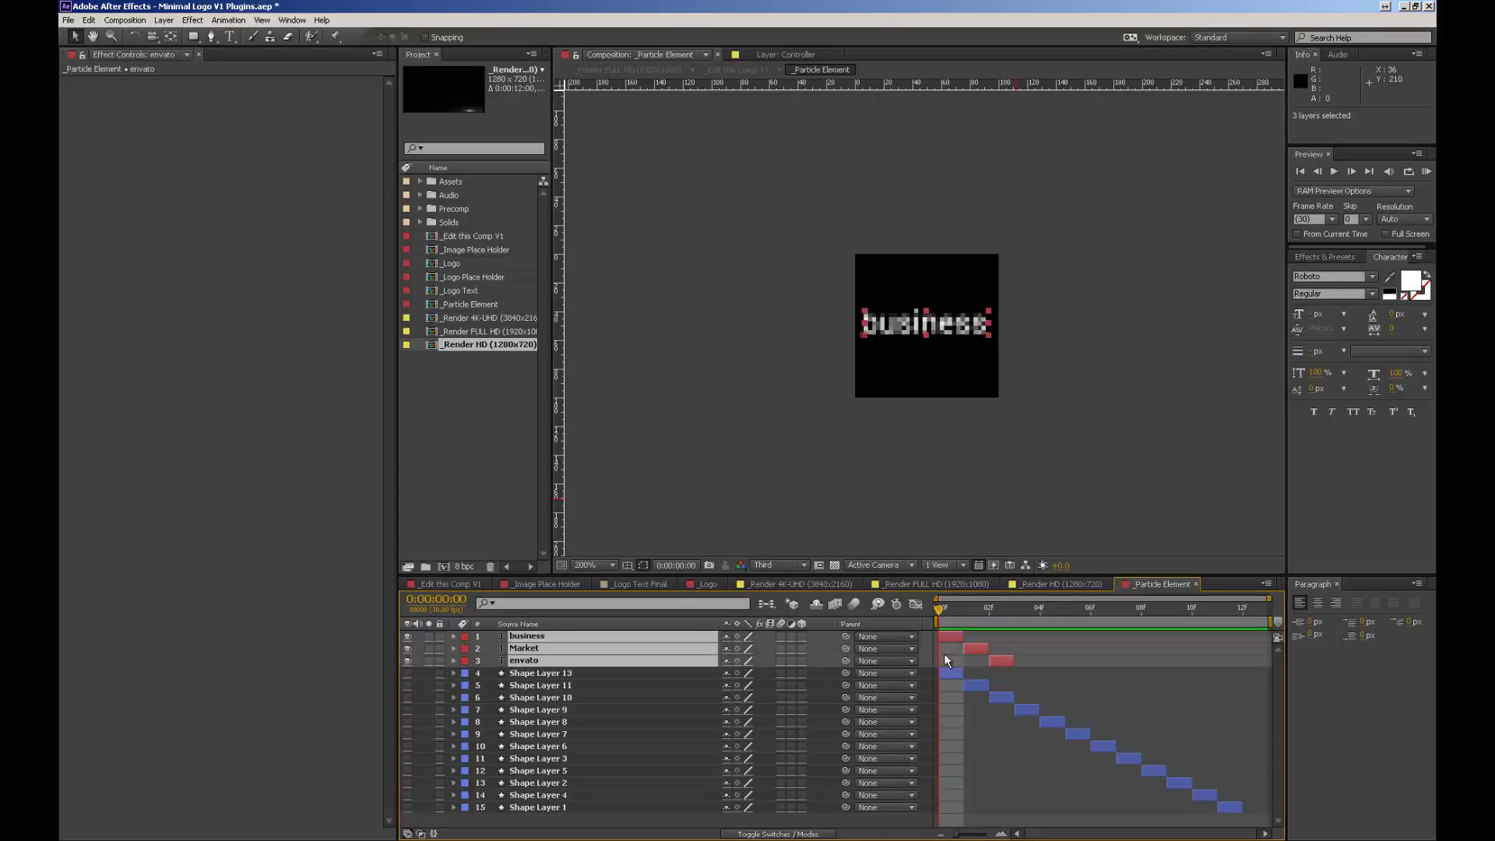
pyautogui.press('Delete')
pyautogui.moveTo(408, 637); pyautogui.dragTo(408, 771)
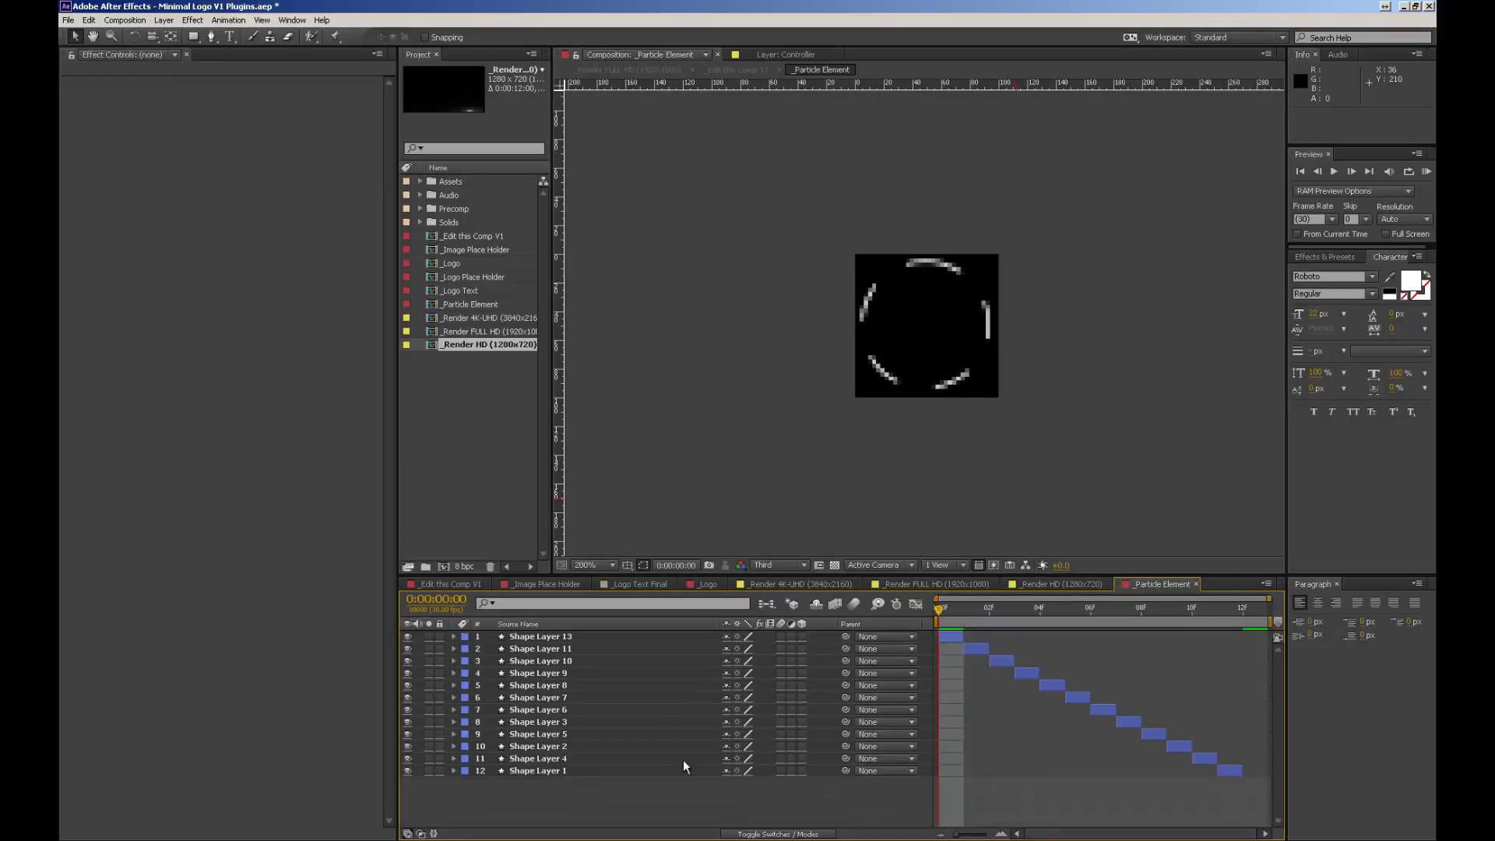
pyautogui.hotkey('ctrl', 's')
# Step: Return to the _Edit this Comp V1 composition, show its full duration in the timeline, and check the frame at 0:00:06:06
pyautogui.click(601, 583)
pyautogui.click(461, 583)
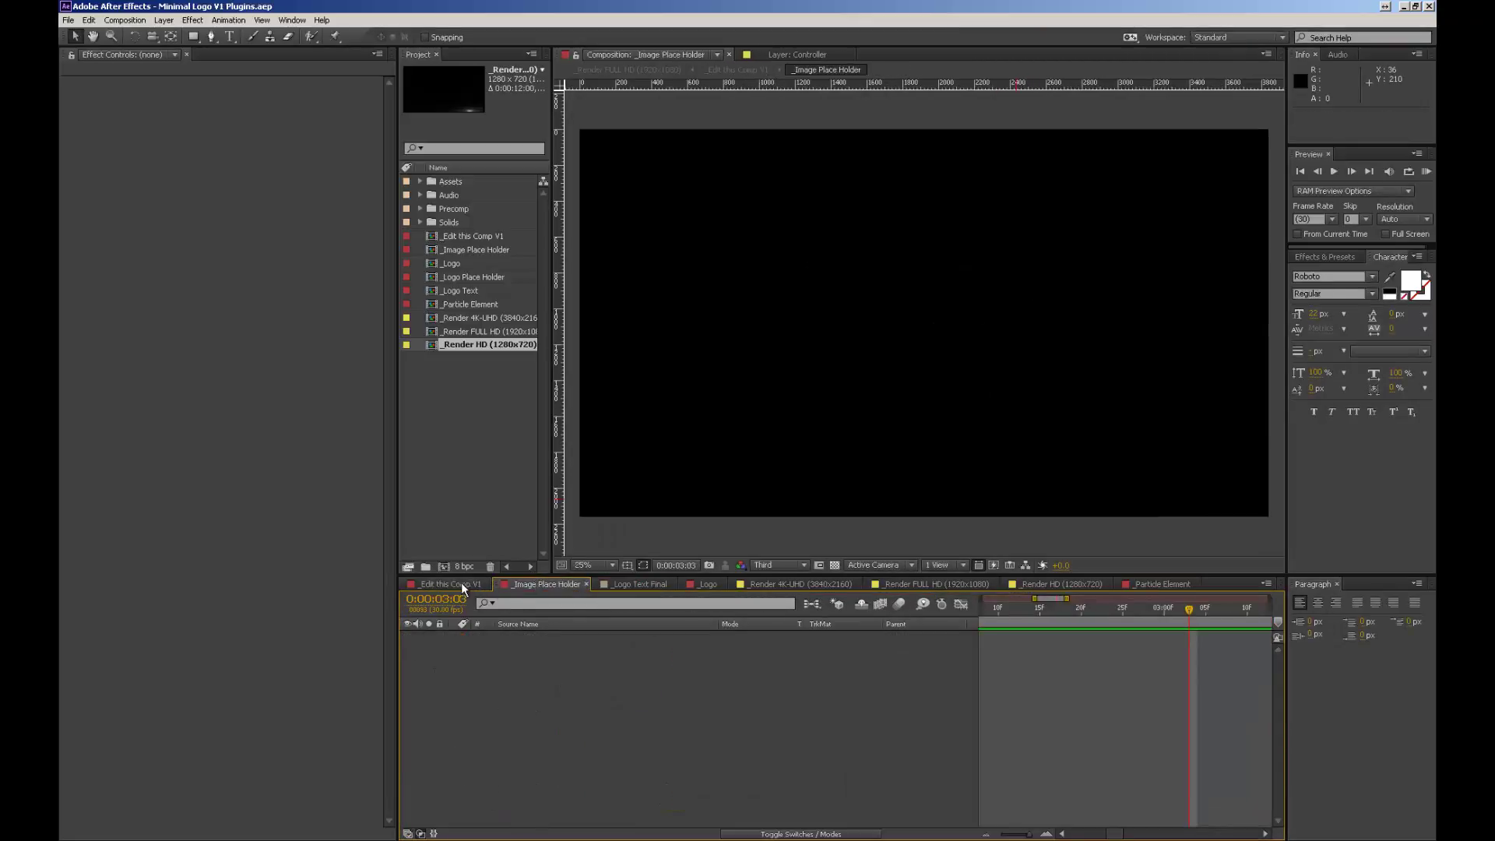
pyautogui.click(1110, 621)
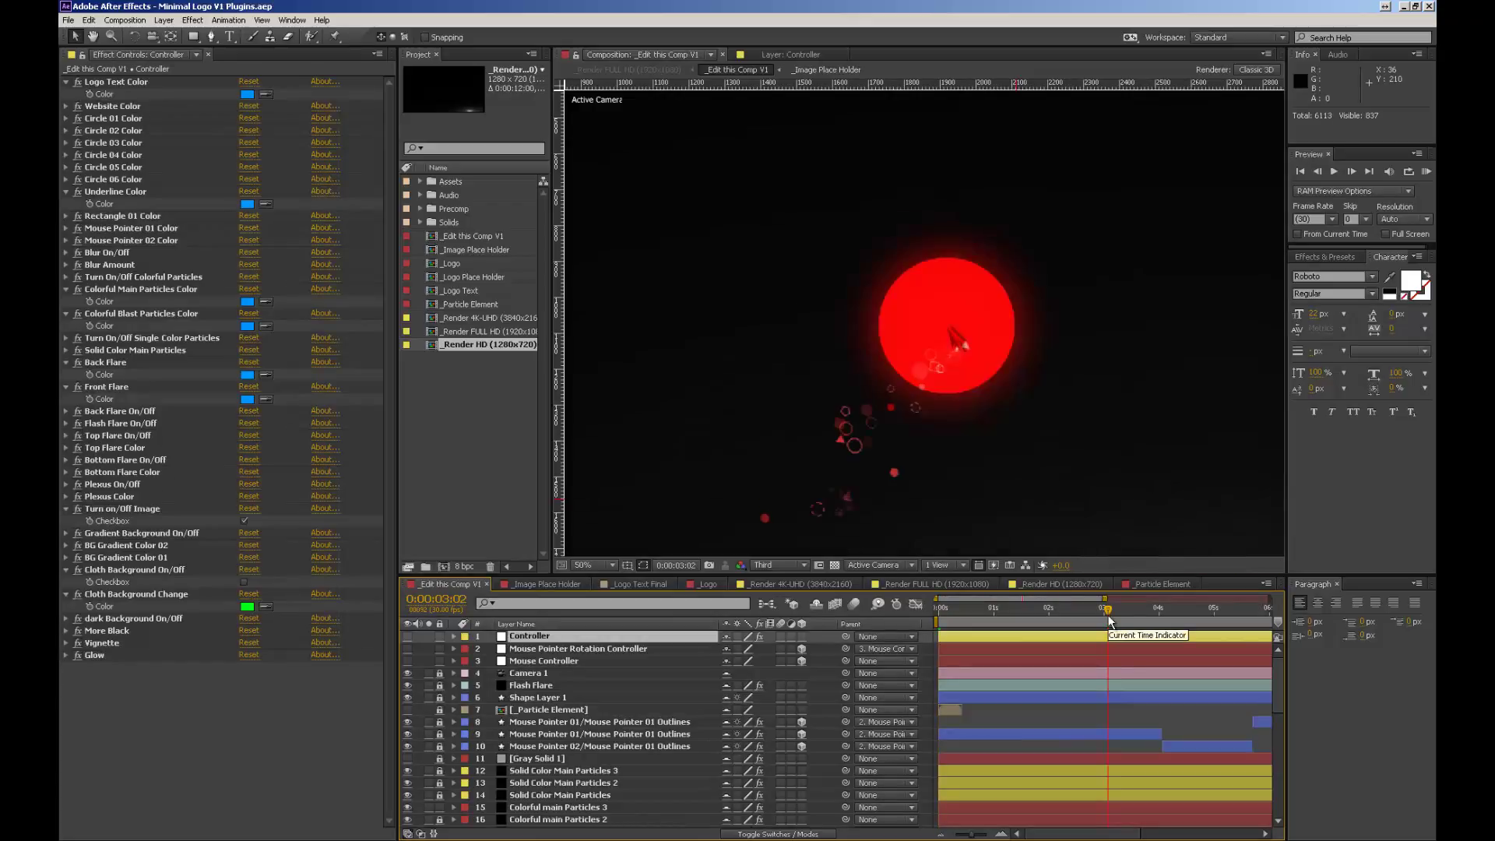
pyautogui.press('-')
pyautogui.click(1110, 620)
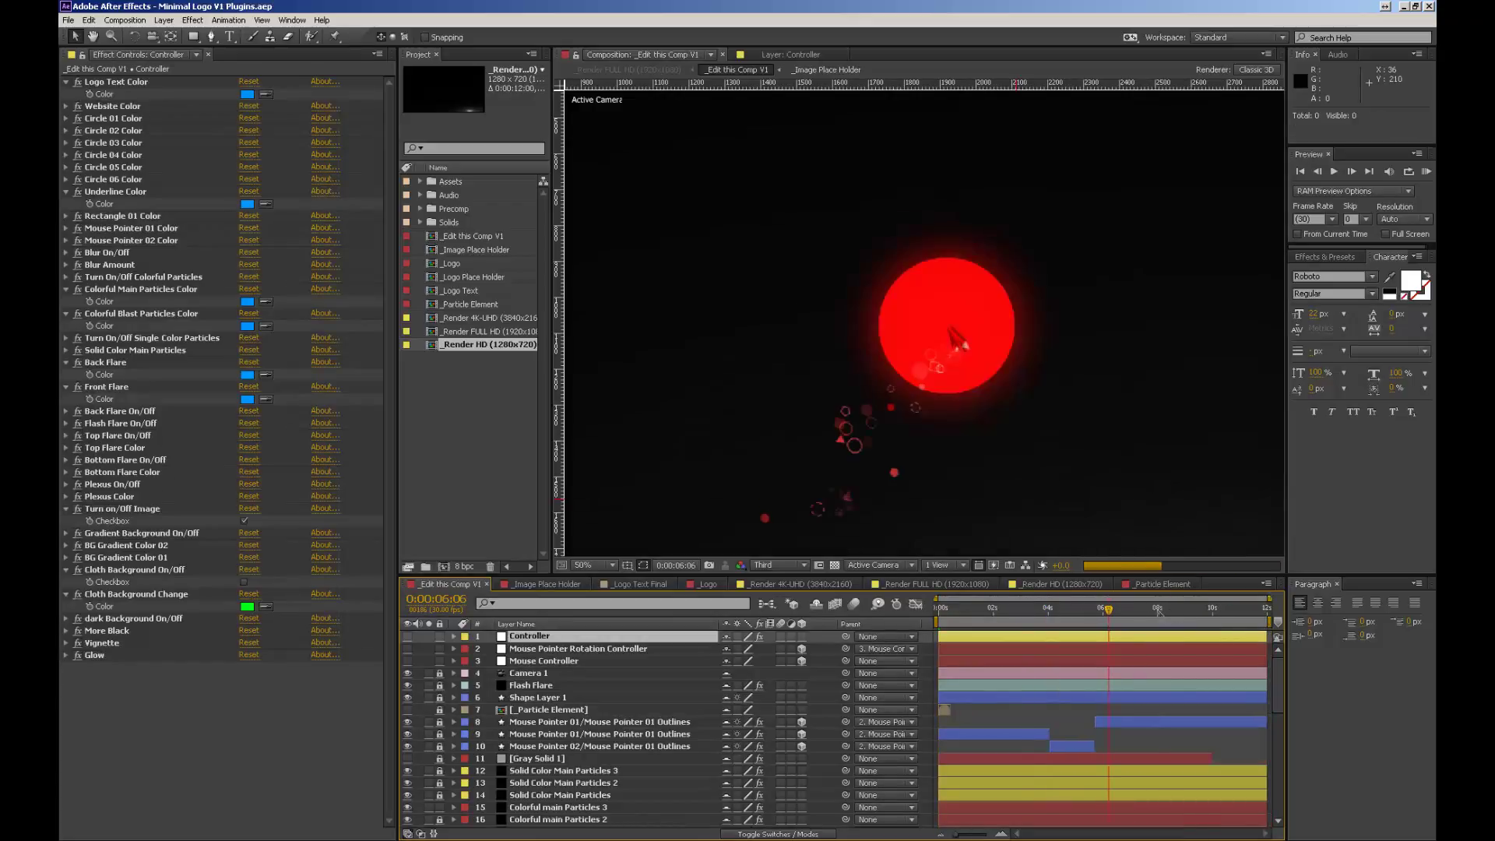
pyautogui.scroll(-4, 989, 483)
pyautogui.scroll(2, 991, 486)
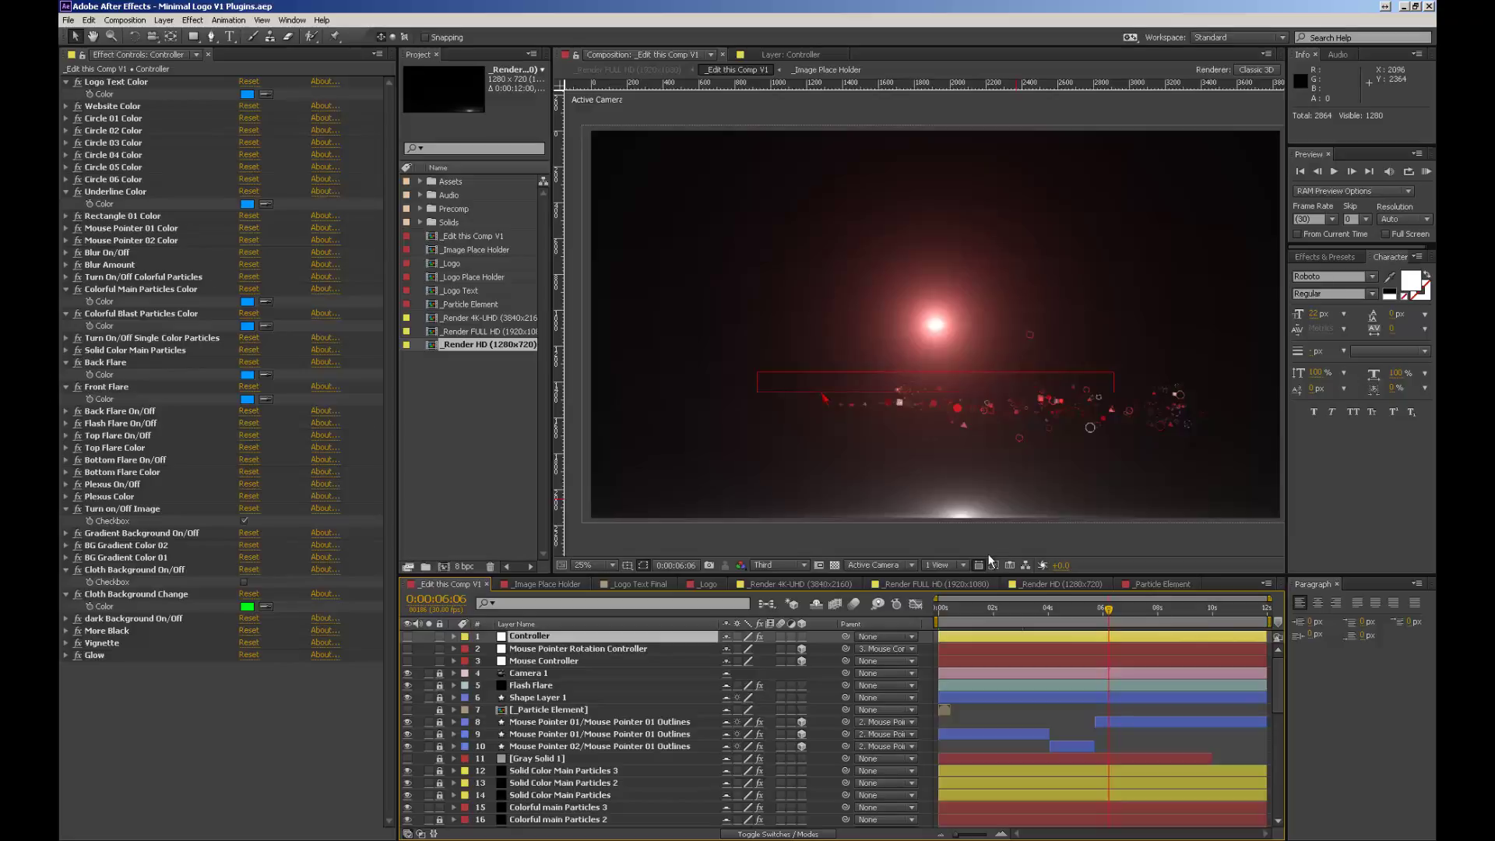
# Step: Check the restored particle shapes and the logo animation at several times between 0:00:03:24 and 0:00:11:05
pyautogui.click(1045, 611)
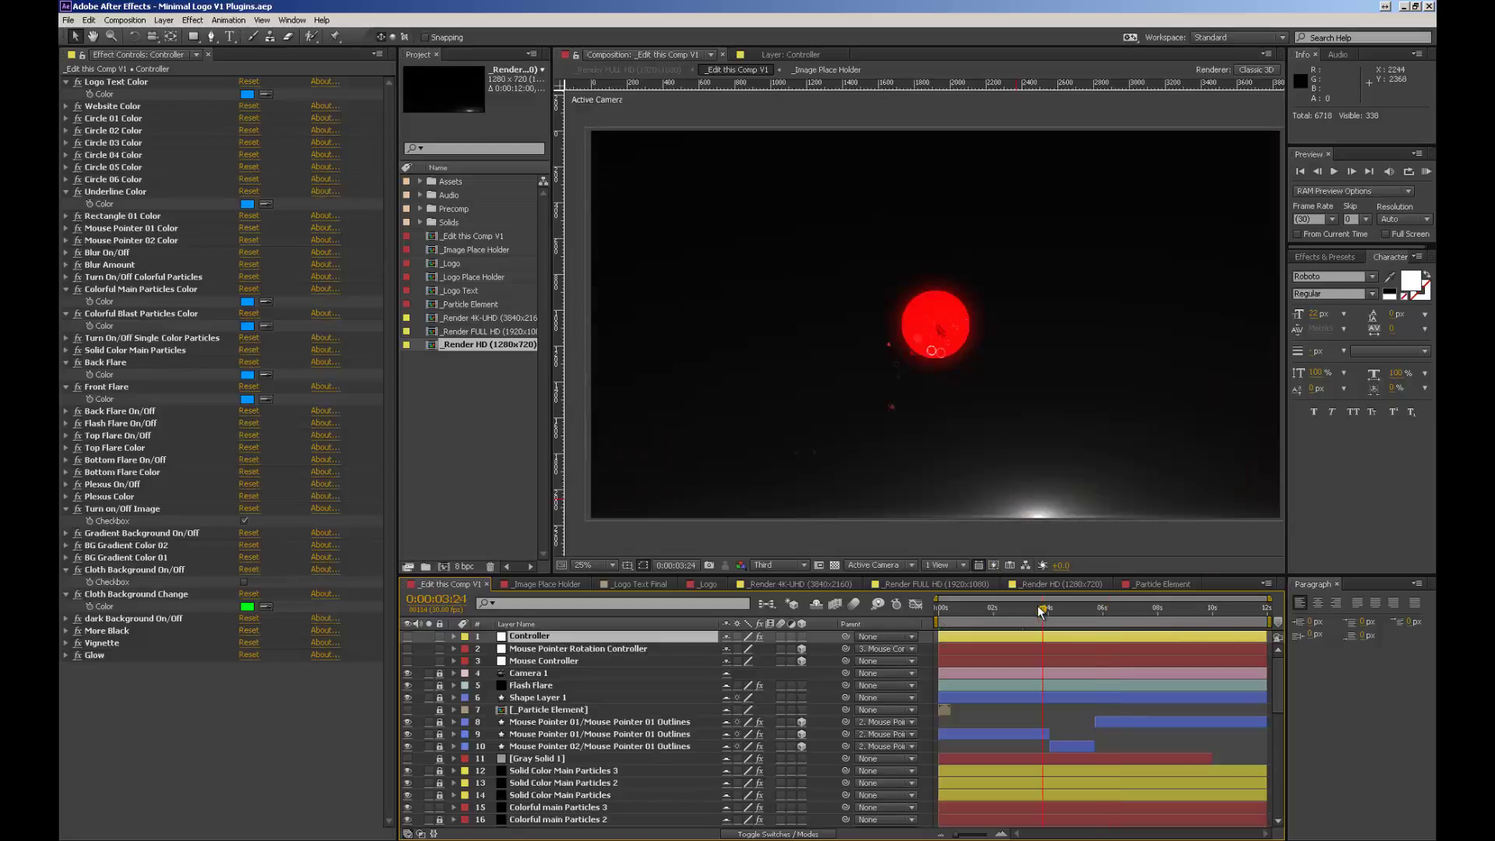
pyautogui.click(1153, 611)
pyautogui.moveTo(1201, 617); pyautogui.dragTo(1245, 614)
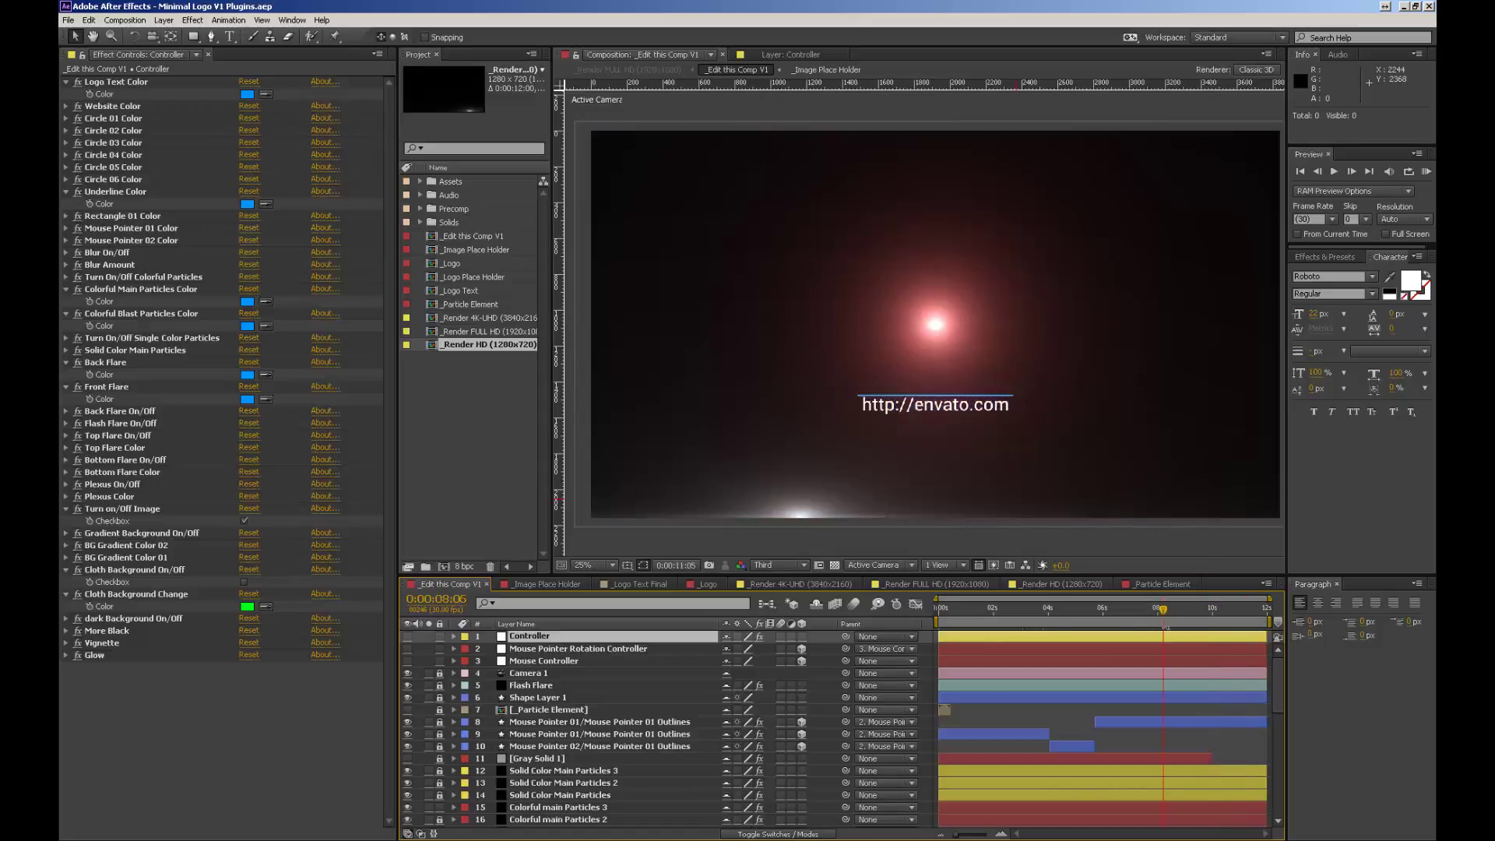
pyautogui.click(1050, 611)
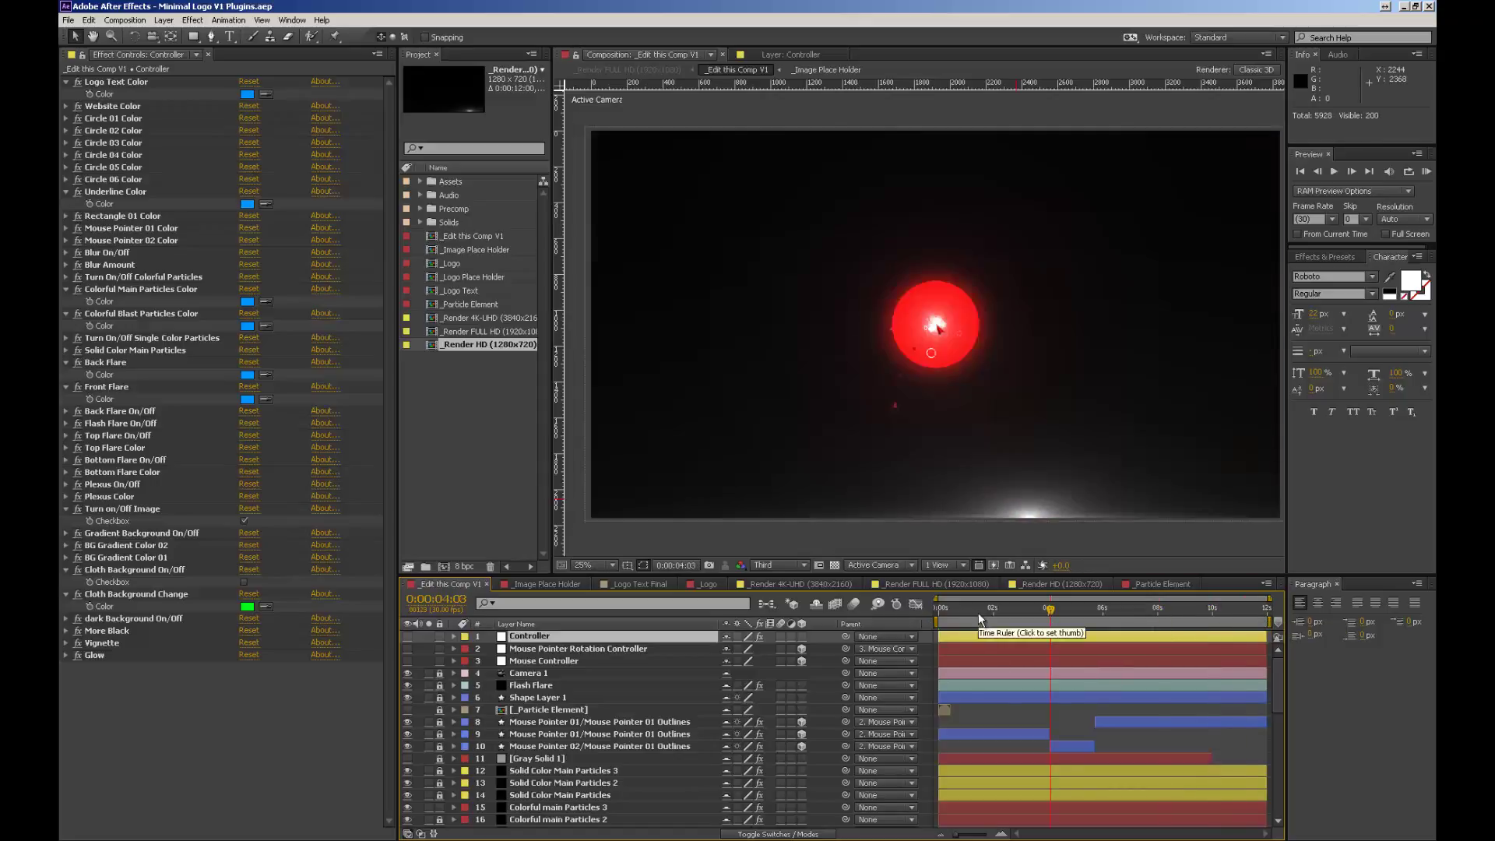
pyautogui.click(1061, 611)
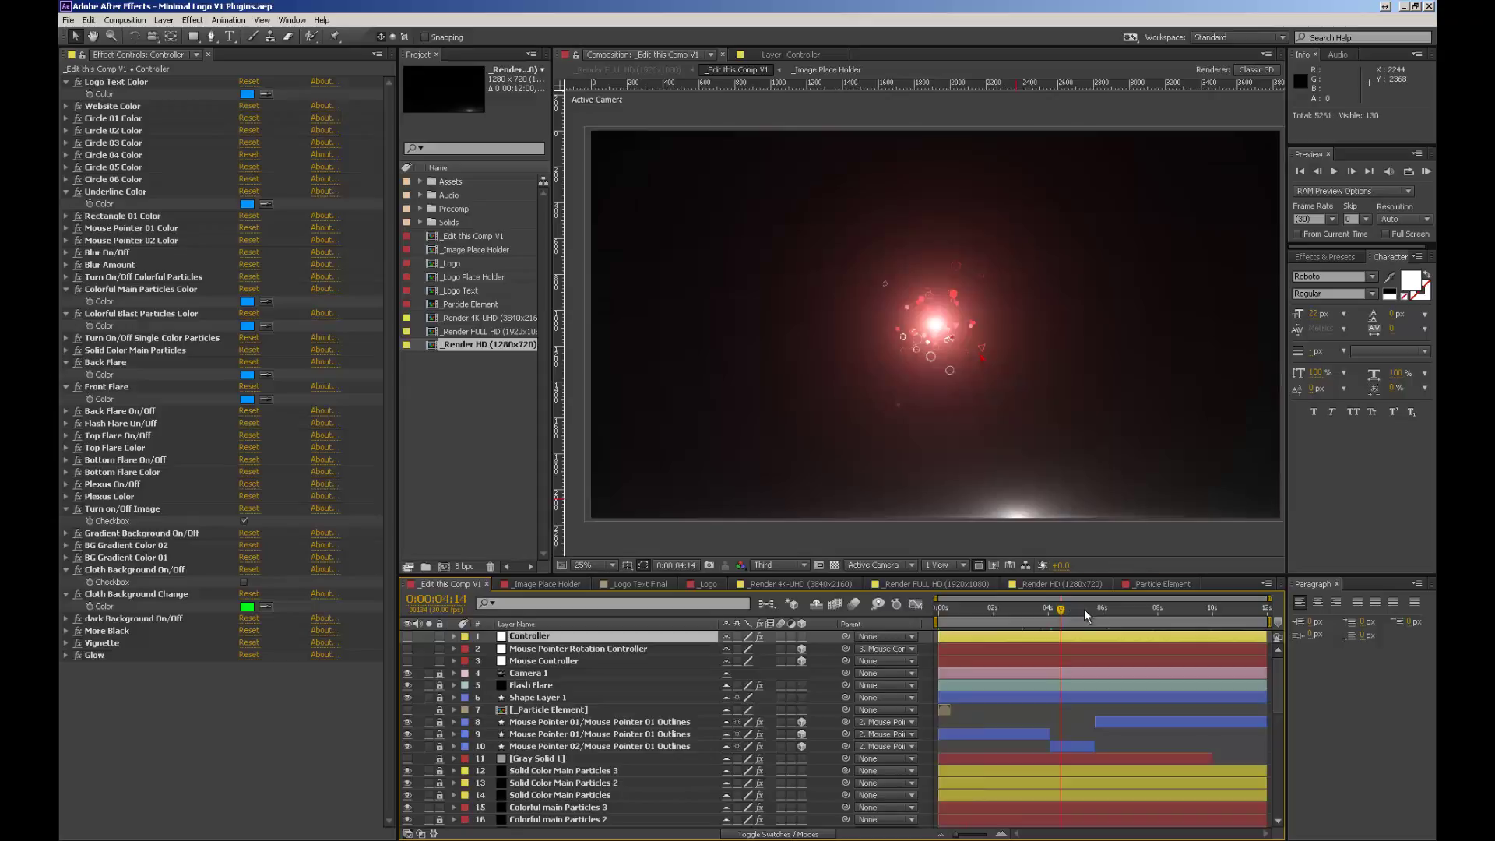
pyautogui.click(1085, 610)
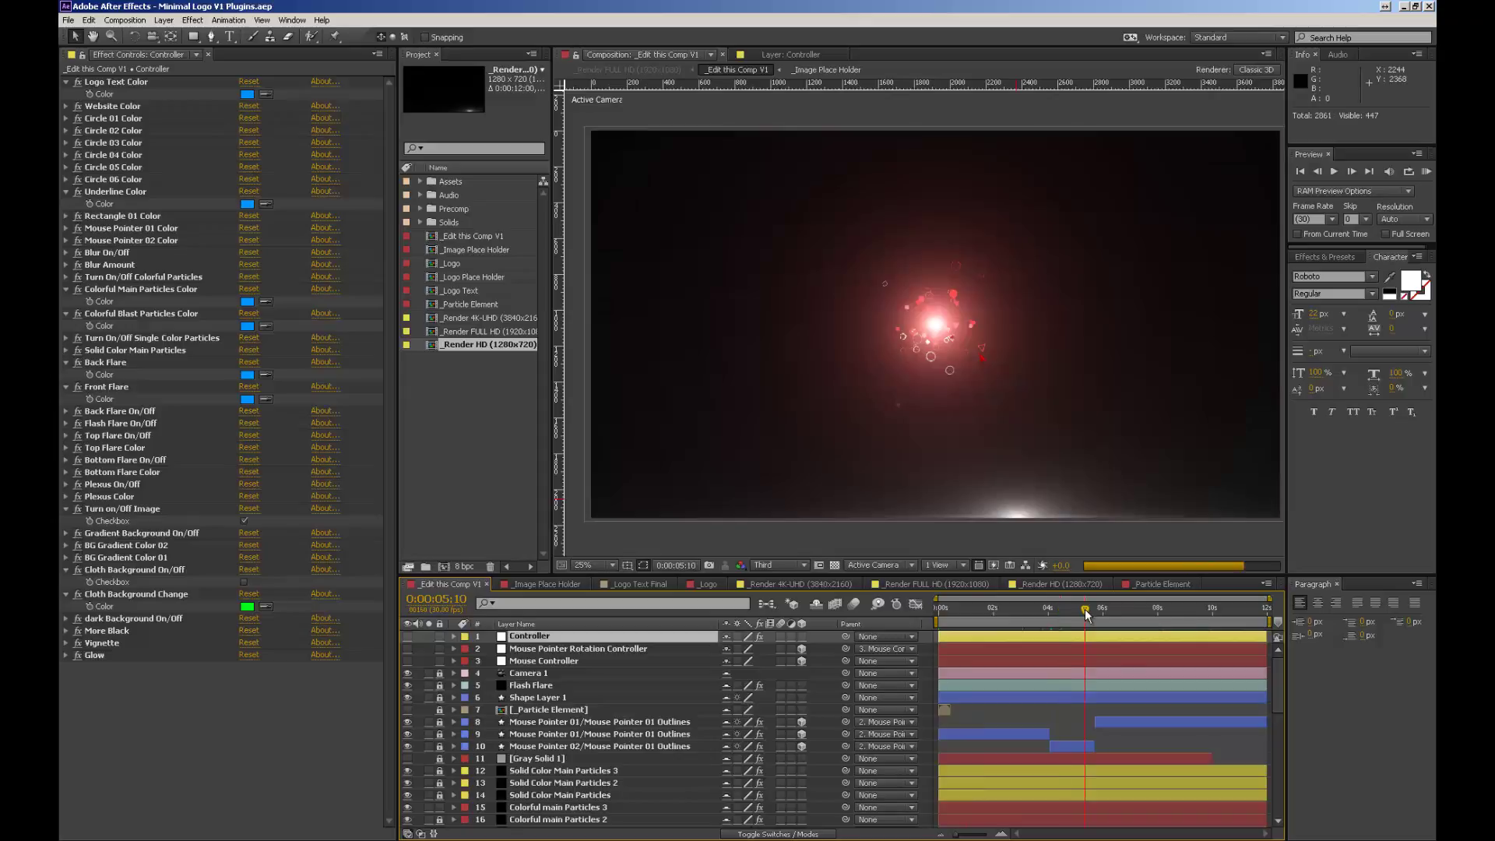